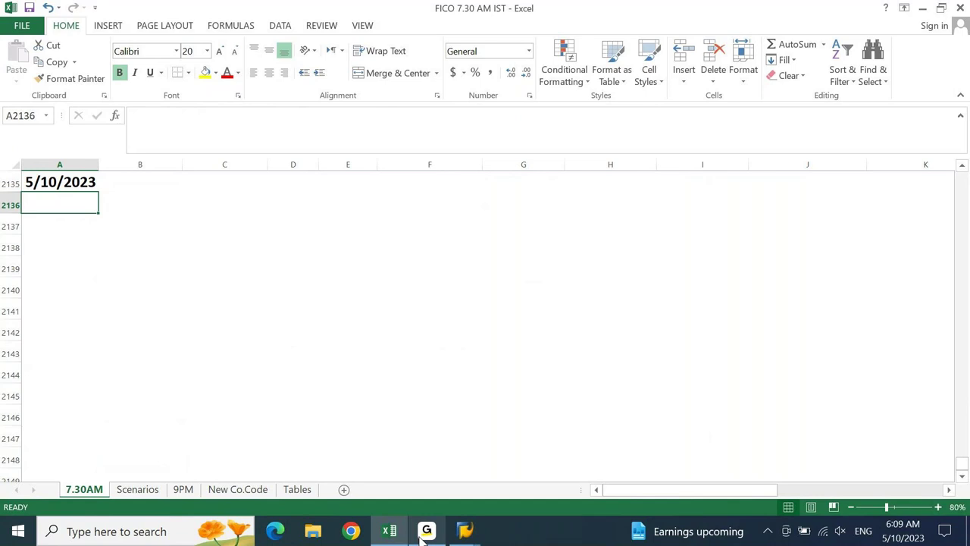
- Enter the heading "GL Account Reports" in cell A2136 and fill A2136:B2136 with yellow
{"action": "type", "text": "G"}
{"action": "key", "text": "BackSpace"}
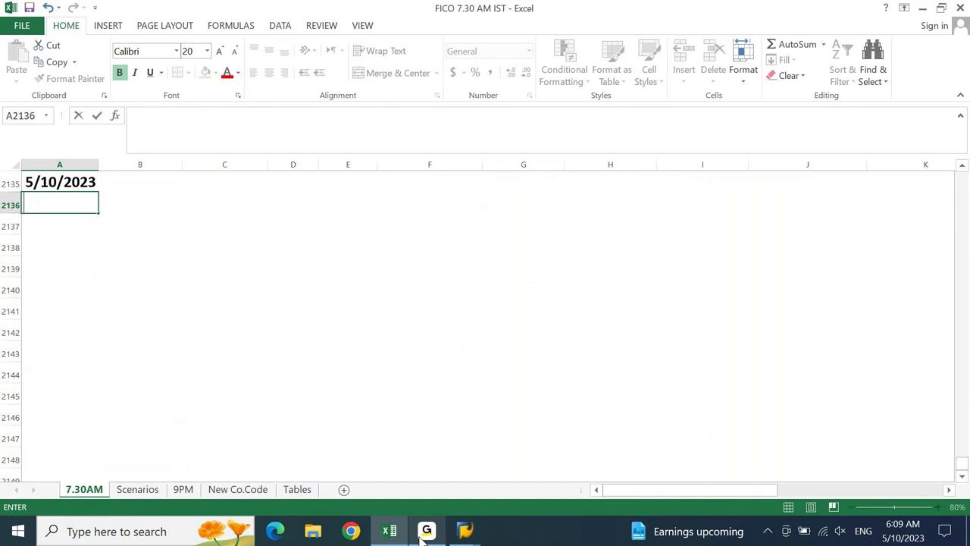
{"action": "type", "text": "GL Account Reports"}
{"action": "key", "text": "Return"}
{"action": "left_click_drag", "start_coordinate": [61, 203], "coordinate": [148, 203]}
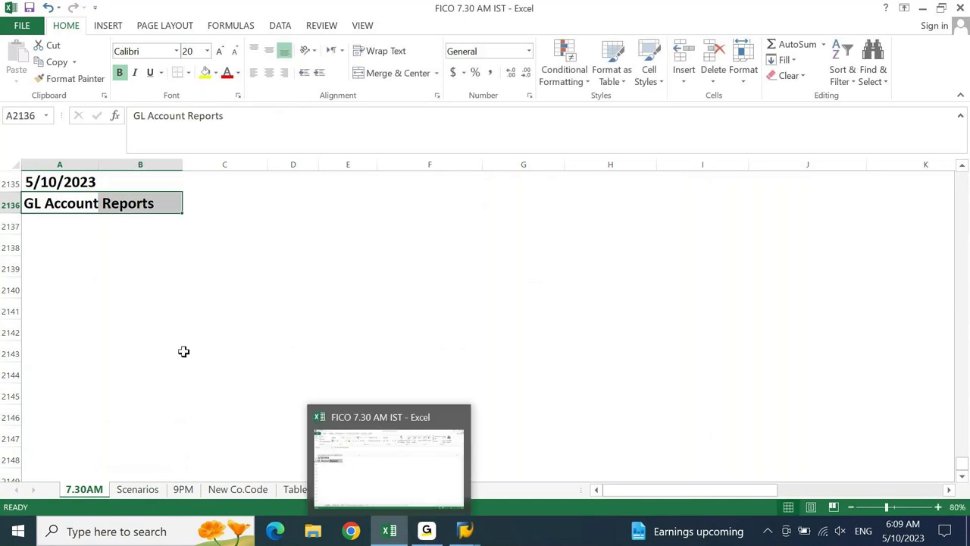
{"action": "left_click", "coordinate": [205, 72]}
- List "1. Line Item Reports" in cell B2137 and "2. Balance Reports" in cell B2138
{"action": "key", "text": "Down"}
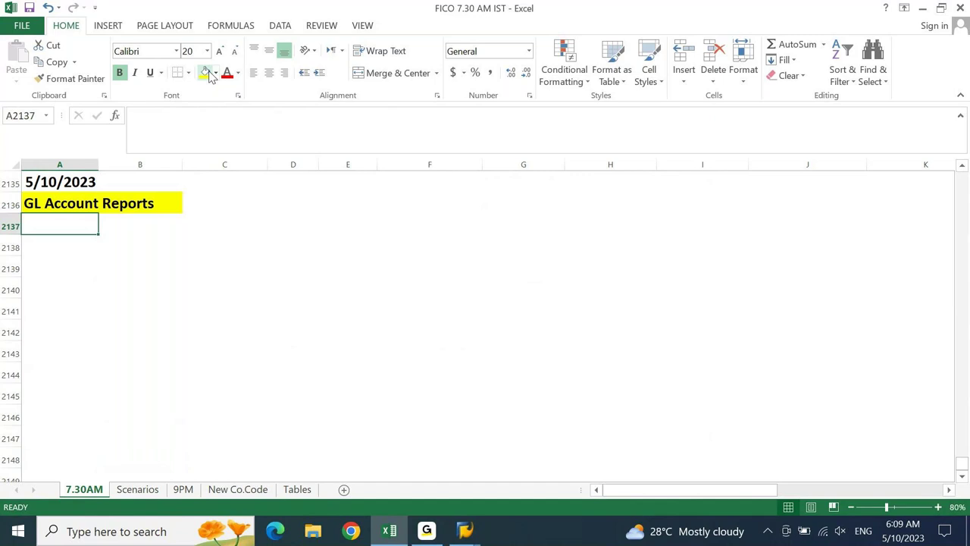
{"action": "key", "text": "Right"}
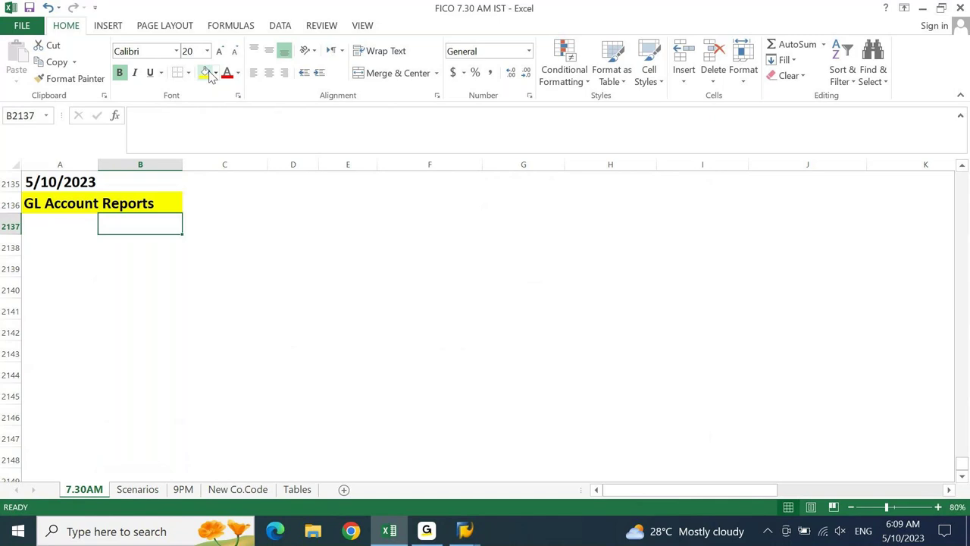
{"action": "type", "text": "1. L"}
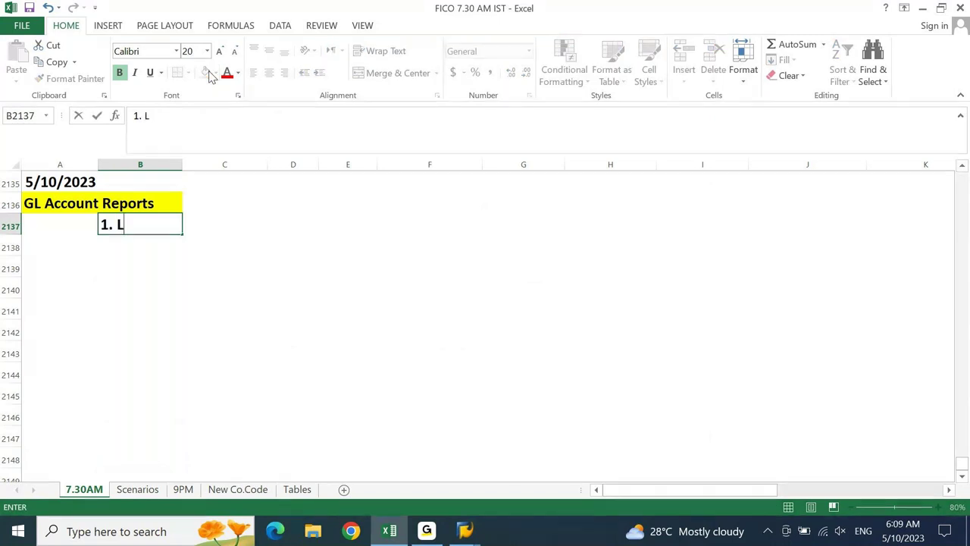
{"action": "type", "text": "ine Item Reports"}
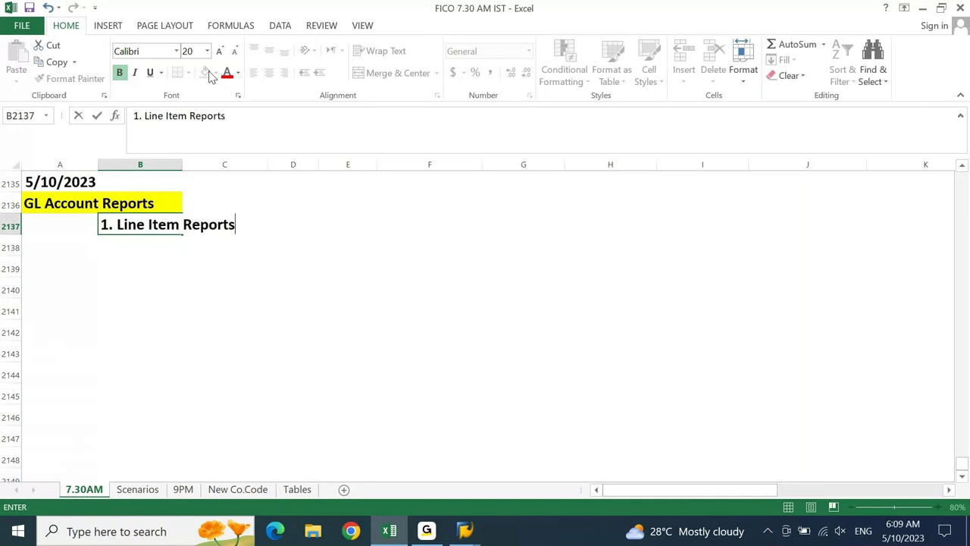
{"action": "key", "text": "Return"}
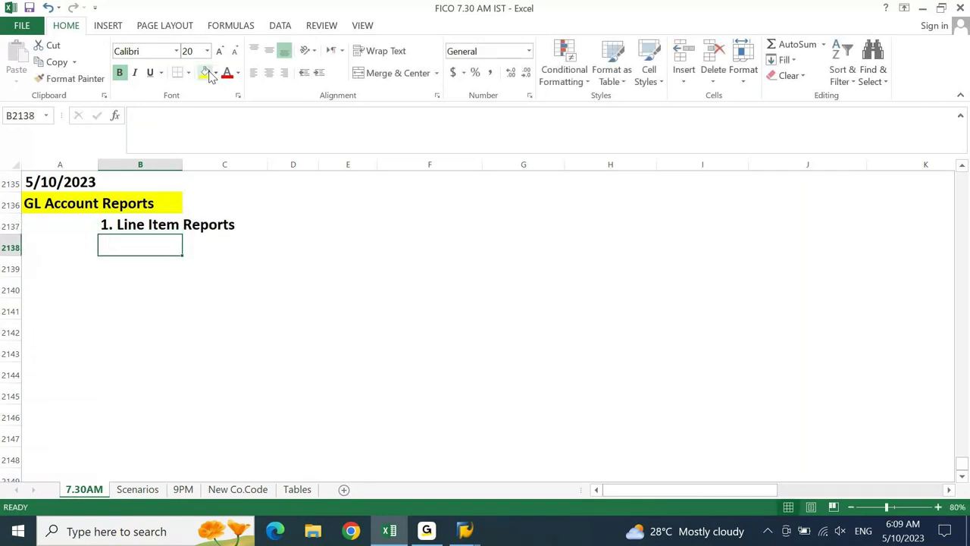
{"action": "type", "text": "2. Balance Reports"}
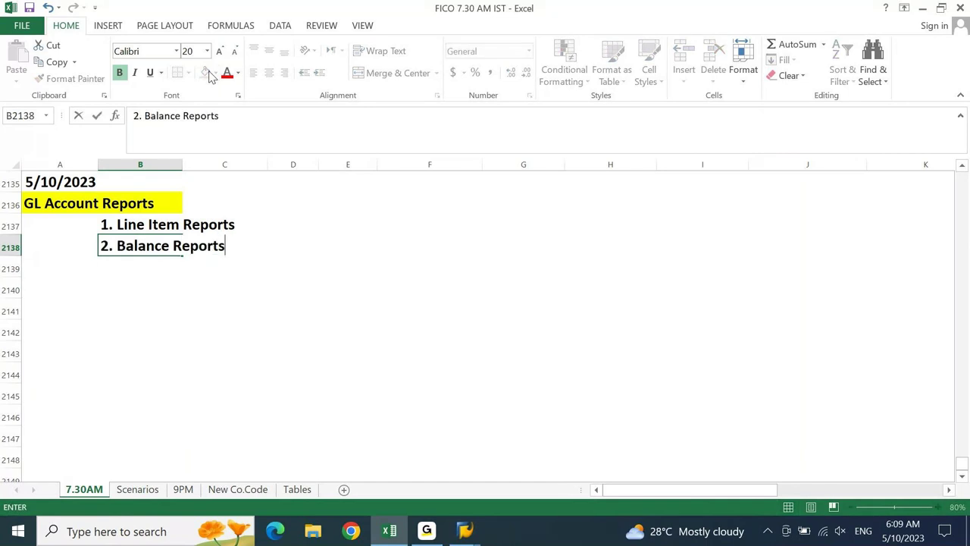
{"action": "key", "text": "Return"}
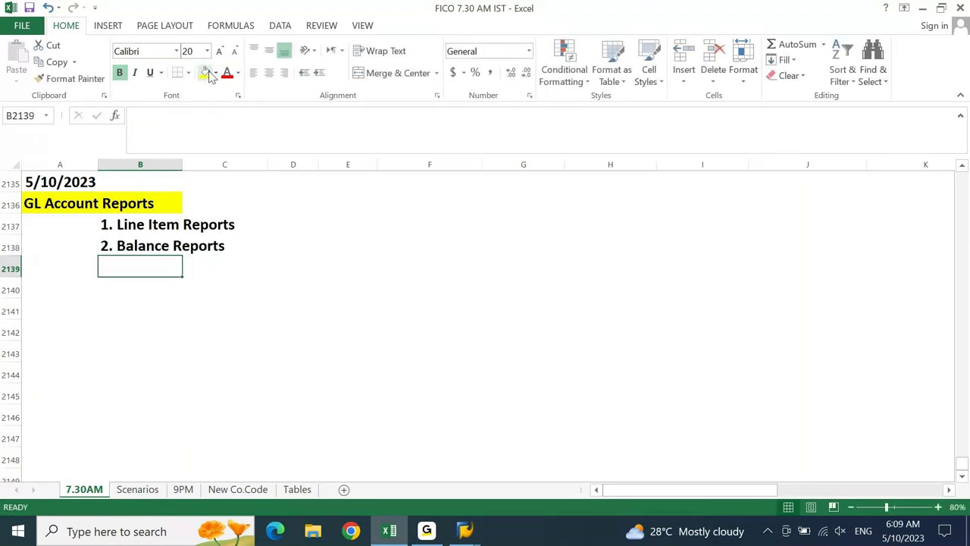
- Add "3. Financial Statements" to the report list in cell B2139
{"action": "type", "text": "3. "}
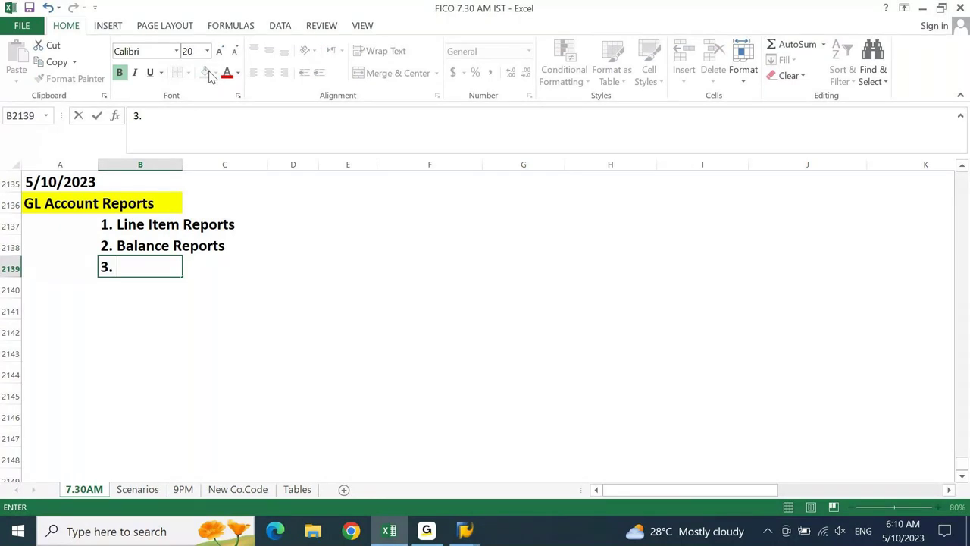
{"action": "type", "text": "FInancaial"}
{"action": "key", "text": "BackSpace"}
{"action": "key", "text": "BackSpace"}
{"action": "key", "text": "BackSpace"}
{"action": "key", "text": "BackSpace"}
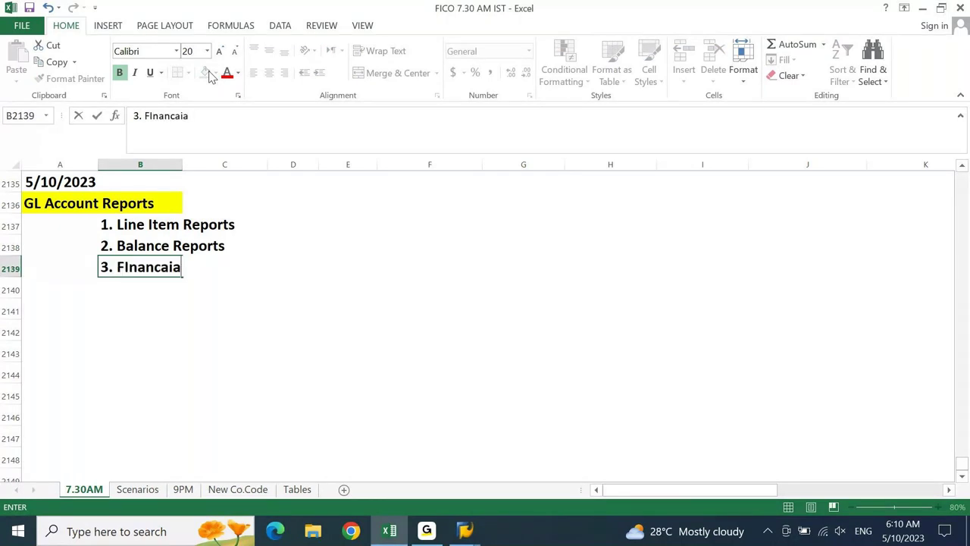
{"action": "type", "text": "ial Statements"}
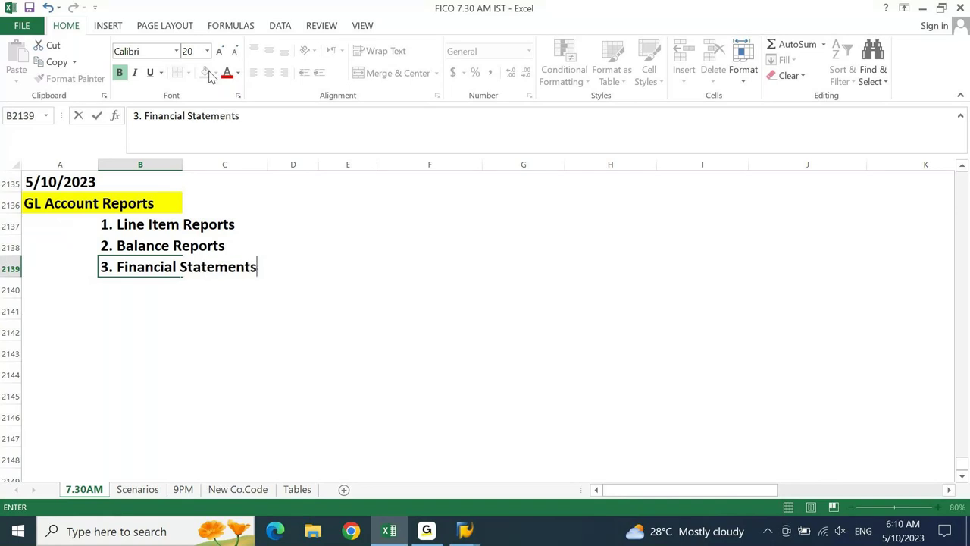
{"action": "key", "text": "Return"}
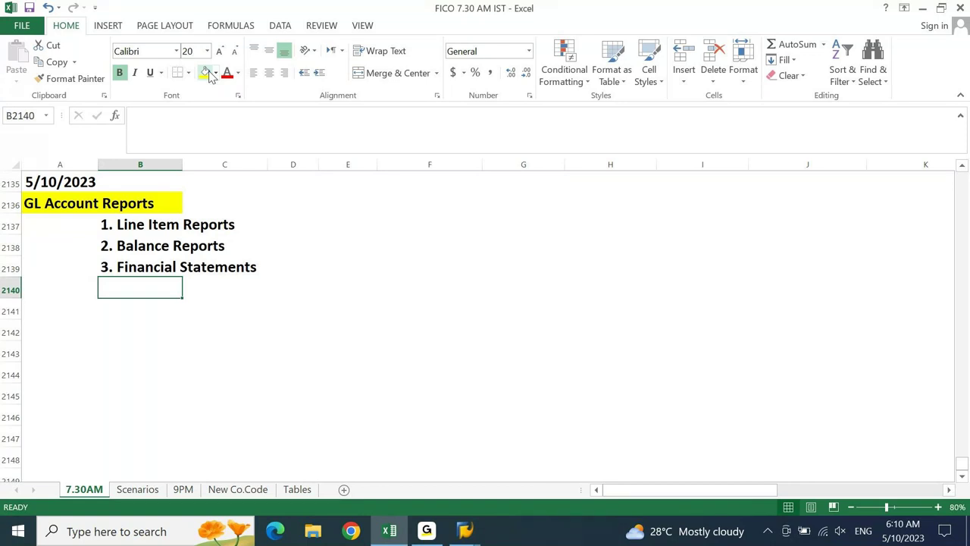
- Copy the "1. Line Item Reports" entry from cell B2137 to cell A2141 as a section heading
{"action": "key", "text": "Up"}
{"action": "key", "text": "Up"}
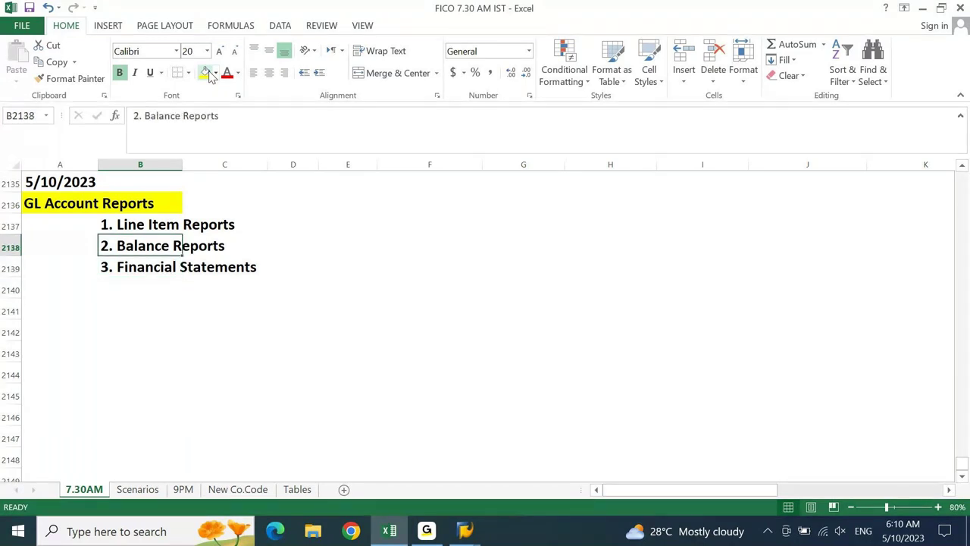
{"action": "key", "text": "Up"}
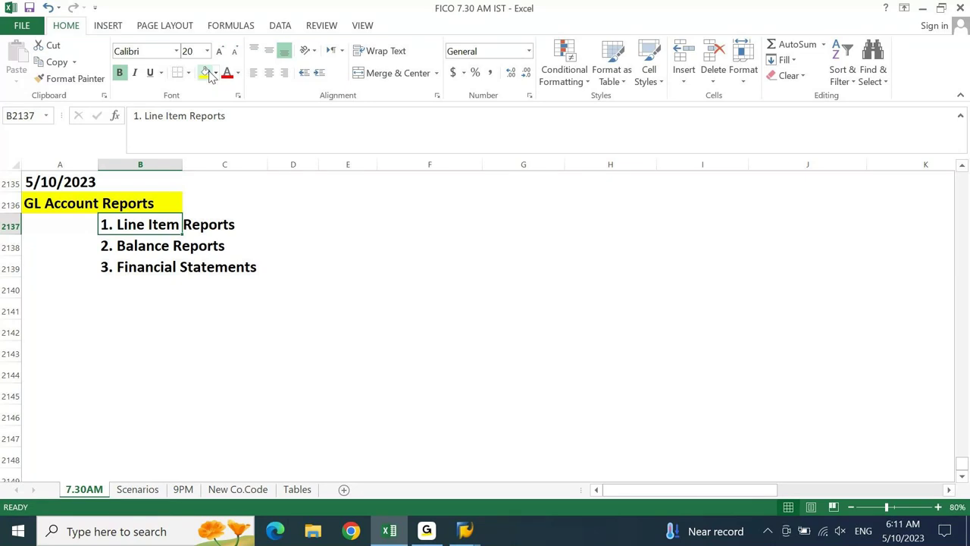
{"action": "key", "text": "Down"}
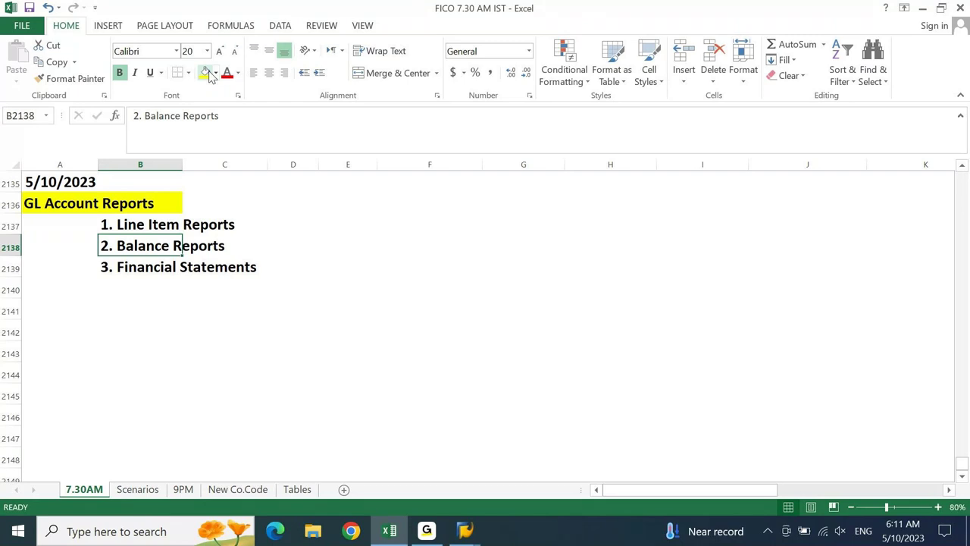
{"action": "key", "text": "Up"}
{"action": "key", "text": "ctrl+c"}
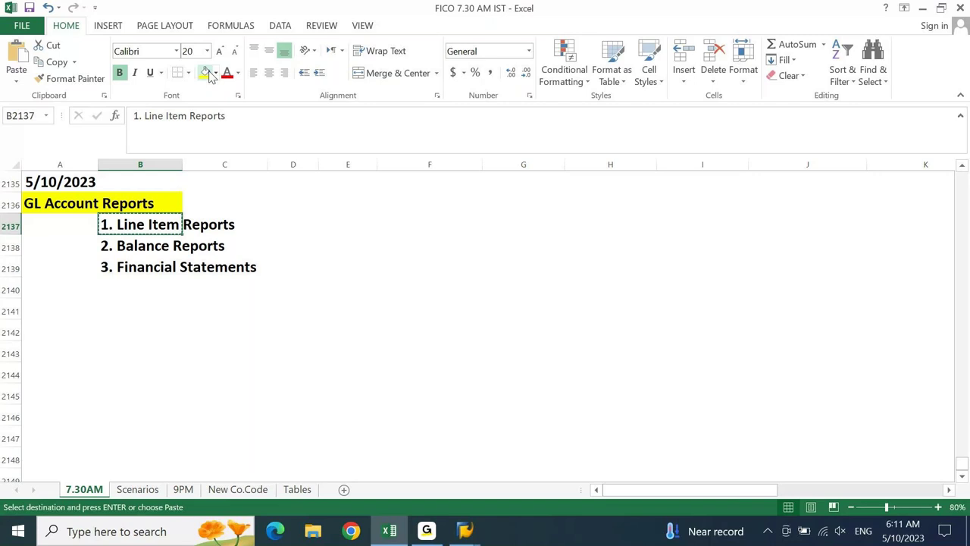
{"action": "key", "text": "Left"}
{"action": "key", "text": "Down"}
{"action": "key", "text": "Down"}
{"action": "key", "text": "Down"}
{"action": "key", "text": "Down"}
{"action": "key", "text": "Return"}
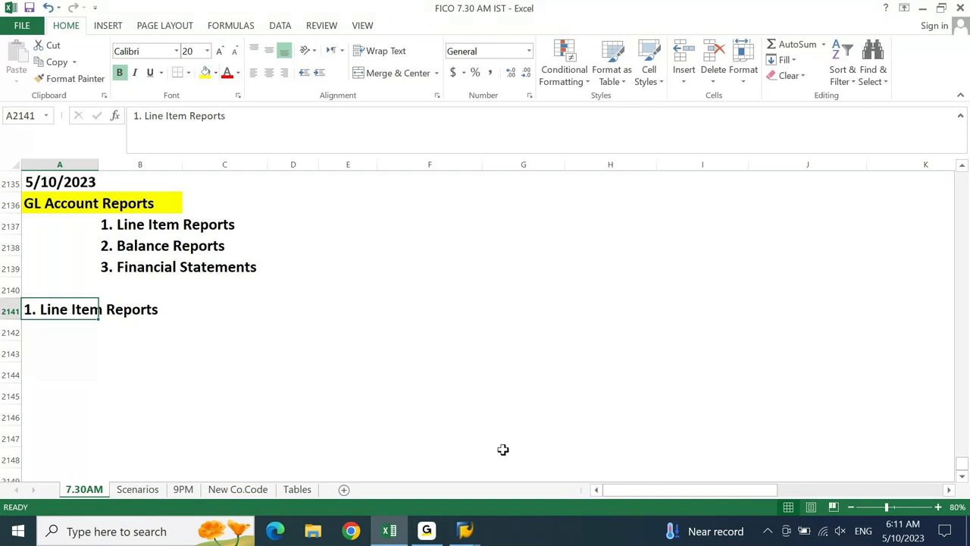
- Switch to SAP Easy Access and expand Accounting > Financial Accounting > General Ledger > Information System > General Ledger Reports
{"action": "key", "text": "alt+Tab"}
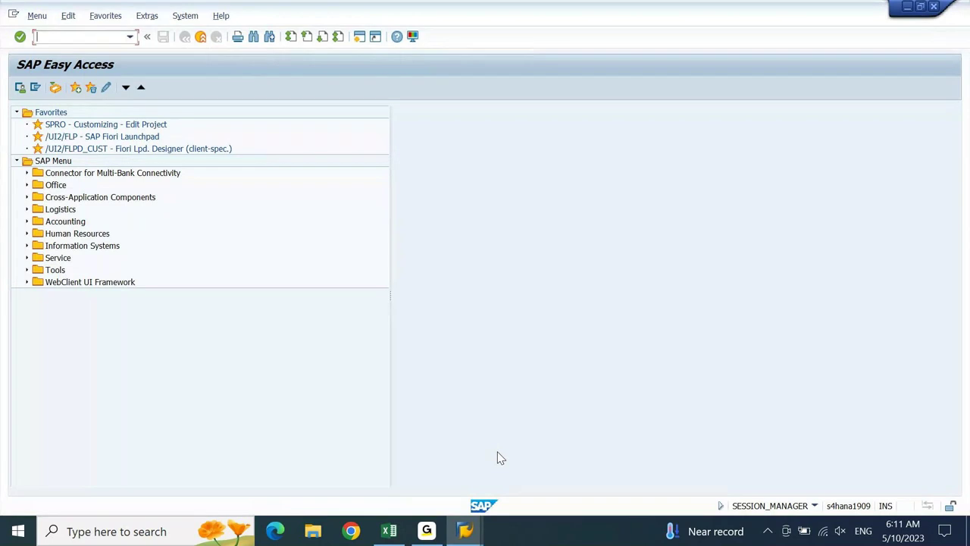
{"action": "left_click", "coordinate": [61, 223]}
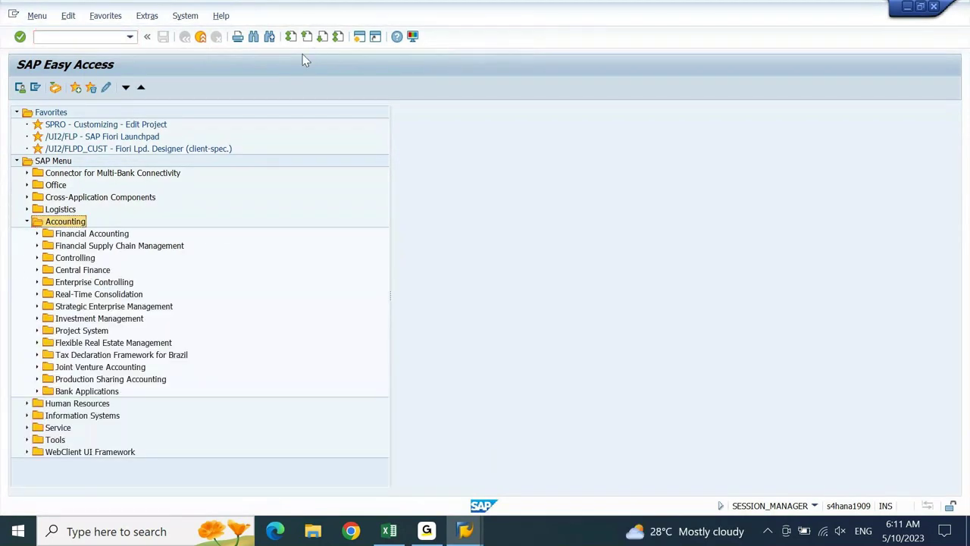
{"action": "key", "text": "Down"}
{"action": "key", "text": "Right"}
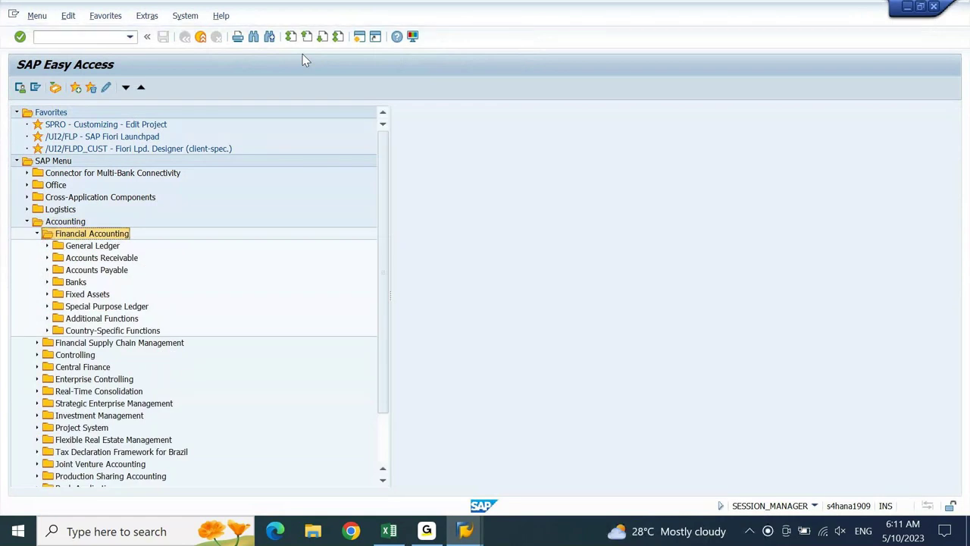
{"action": "key", "text": "Down"}
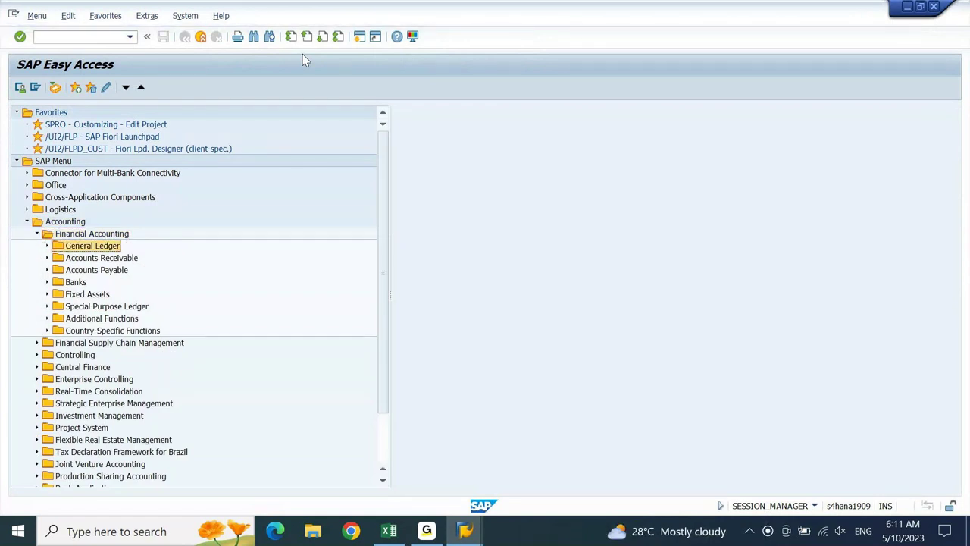
{"action": "key", "text": "Right"}
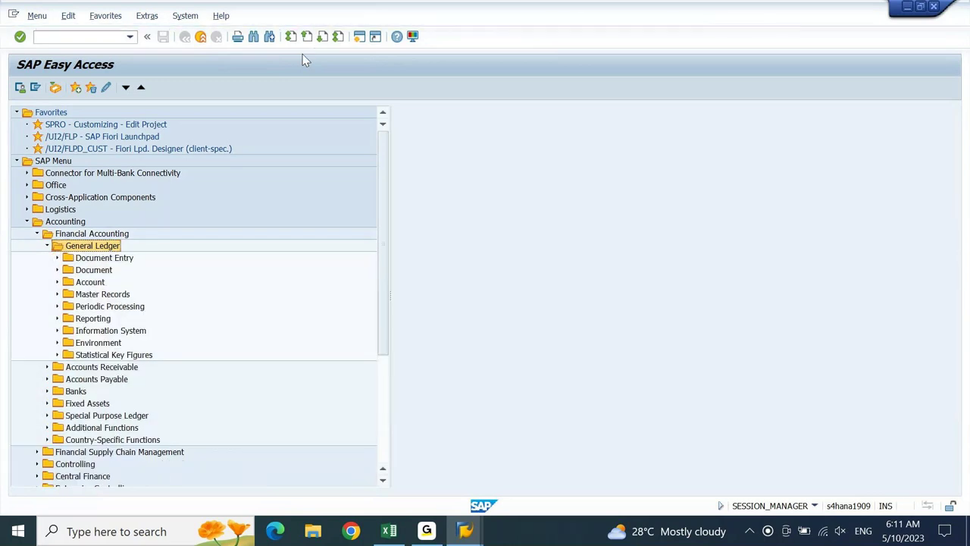
{"action": "key", "text": "i"}
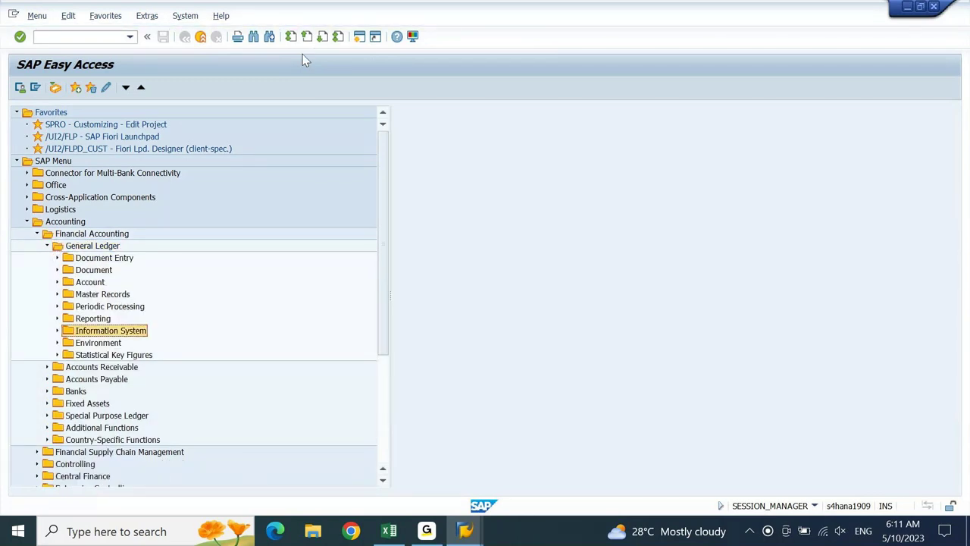
{"action": "key", "text": "Right"}
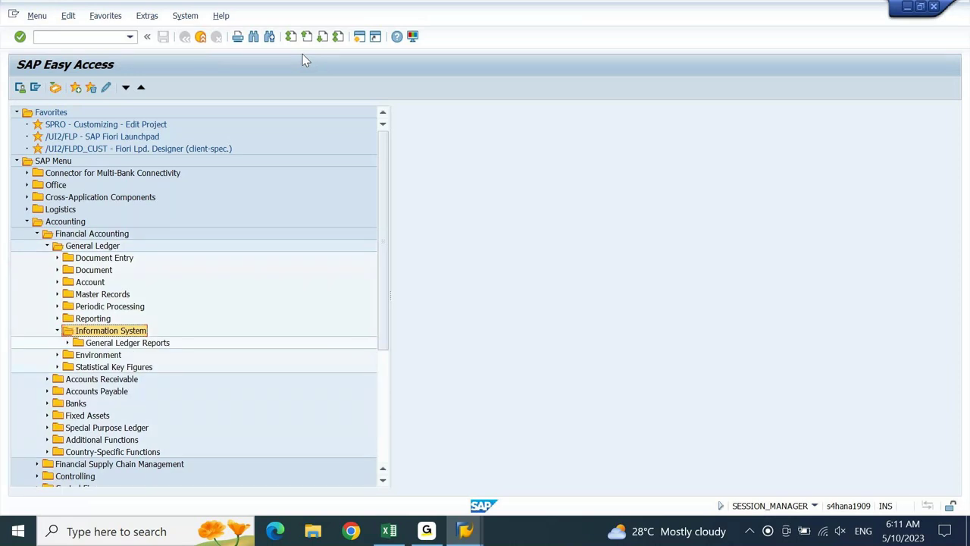
{"action": "key", "text": "Down"}
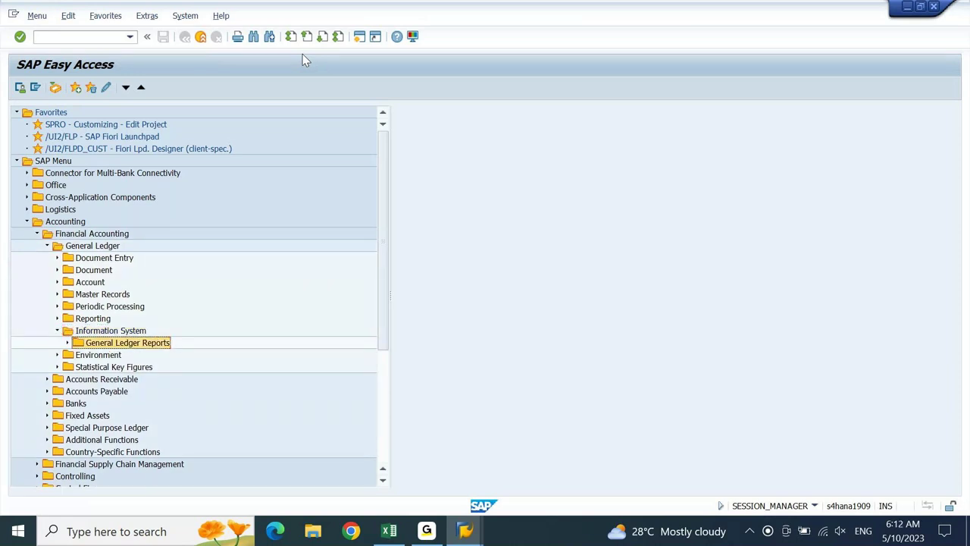
{"action": "key", "text": "Right"}
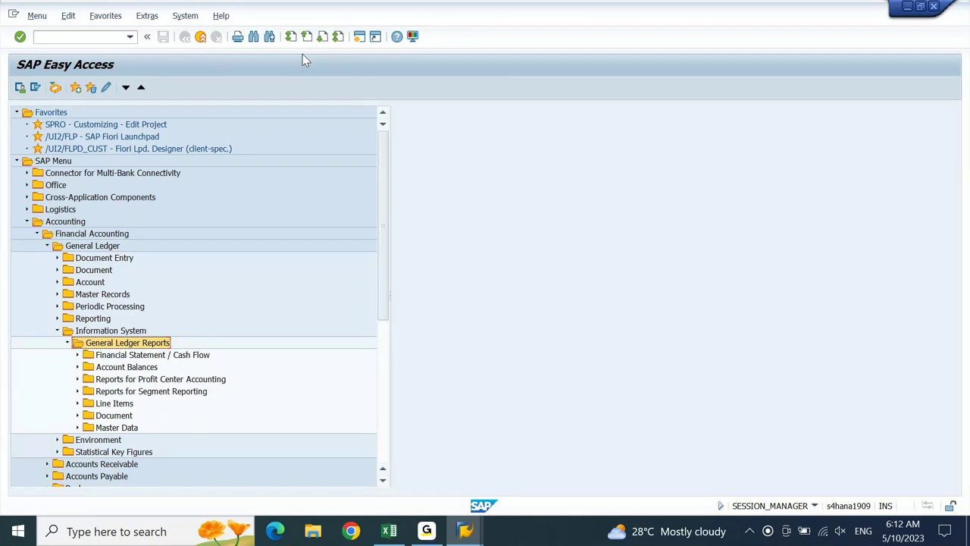
- Expand the Line Items folder with its Country Specifics and Norway subfolders to examine the line item reports
{"action": "key", "text": "Down"}
{"action": "key", "text": "Down"}
{"action": "key", "text": "Down"}
{"action": "key", "text": "Down"}
{"action": "key", "text": "Down"}
{"action": "key", "text": "Right"}
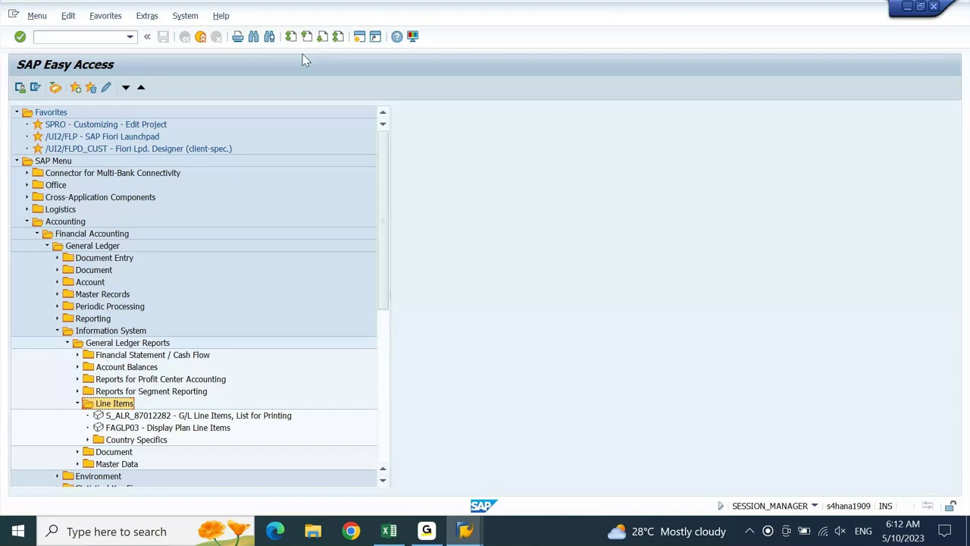
{"action": "key", "text": "Down"}
{"action": "key", "text": "Down"}
{"action": "key", "text": "Down"}
{"action": "key", "text": "Right"}
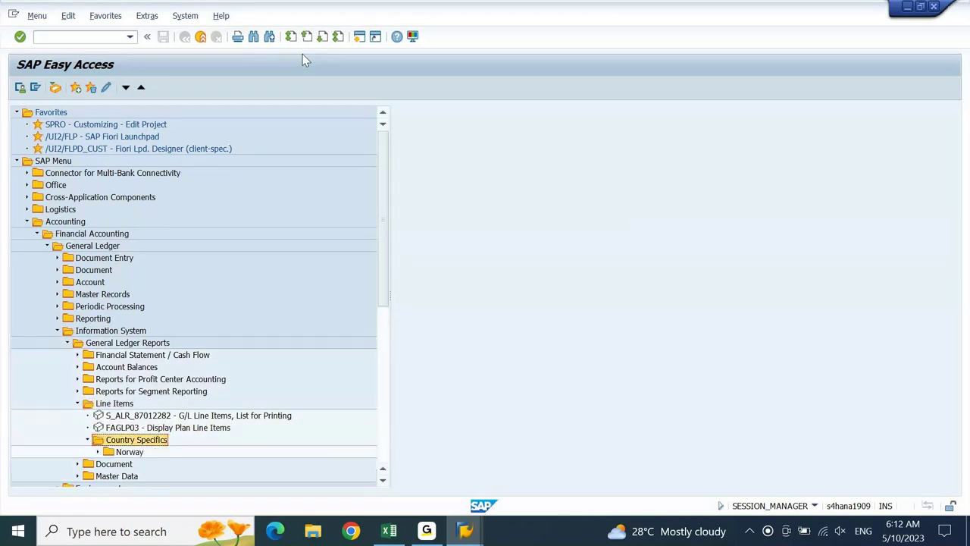
{"action": "key", "text": "Down"}
{"action": "key", "text": "Right"}
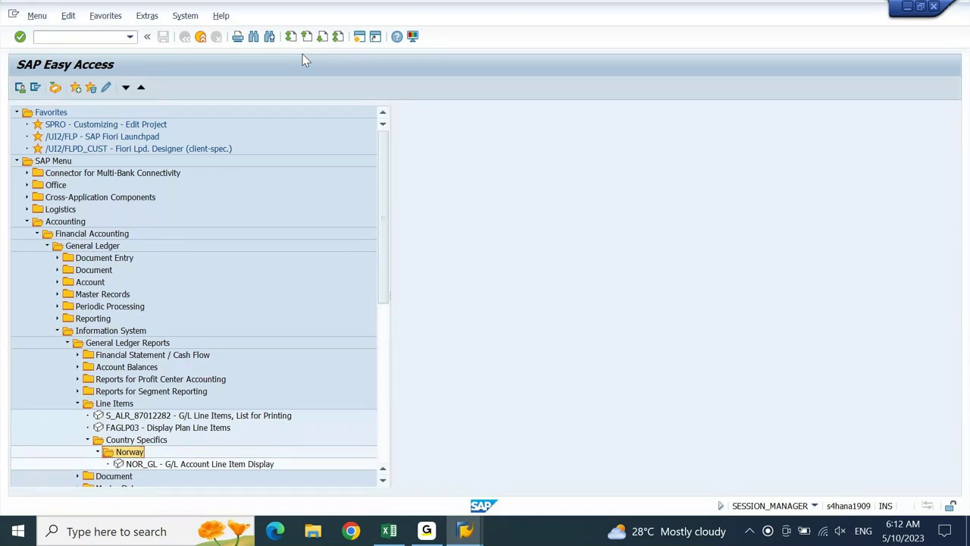
- Collapse the Norway, Country Specifics and Line Items folders under General Ledger Reports
{"action": "key", "text": "Left"}
{"action": "key", "text": "Left"}
{"action": "key", "text": "Left"}
{"action": "key", "text": "Up"}
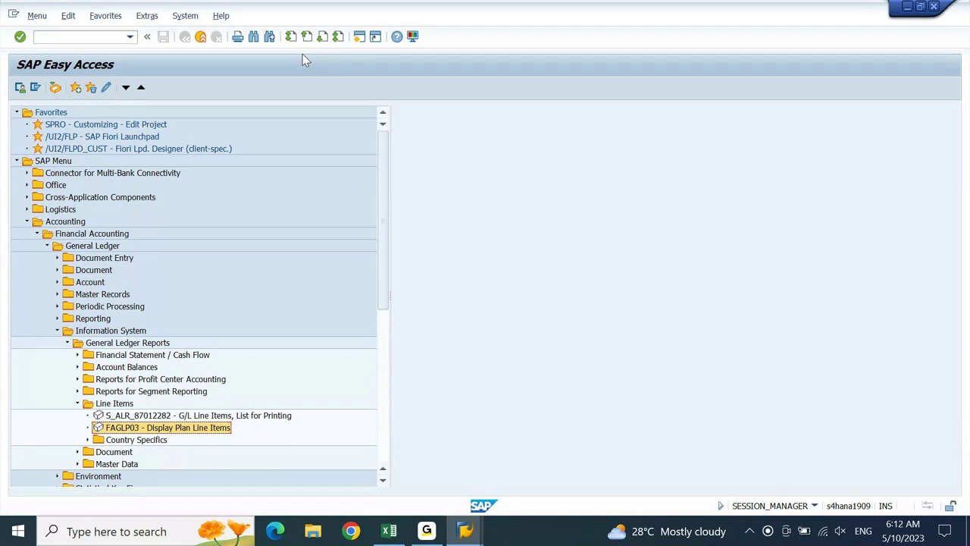
{"action": "key", "text": "Up"}
{"action": "key", "text": "Left"}
{"action": "key", "text": "Left"}
- Expand the Document folder and its General subfolder under General Ledger Reports, and examine the reports listed there
{"action": "key", "text": "Down"}
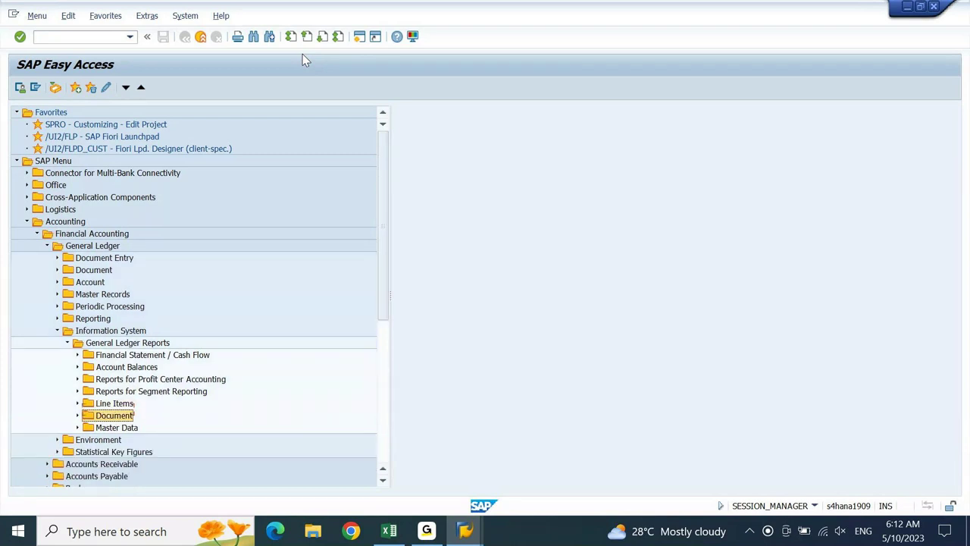
{"action": "key", "text": "Right"}
{"action": "key", "text": "Down"}
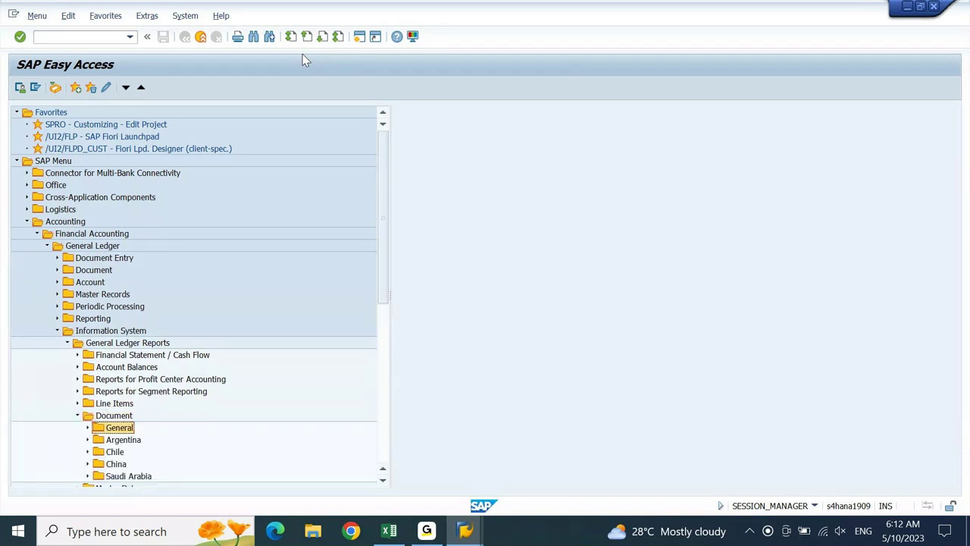
{"action": "key", "text": "Right"}
{"action": "key", "text": "Down"}
{"action": "key", "text": "Down"}
{"action": "key", "text": "Down"}
{"action": "key", "text": "Down"}
{"action": "key", "text": "Down"}
{"action": "key", "text": "Down"}
{"action": "key", "text": "Down"}
{"action": "key", "text": "Down"}
{"action": "key", "text": "Down"}
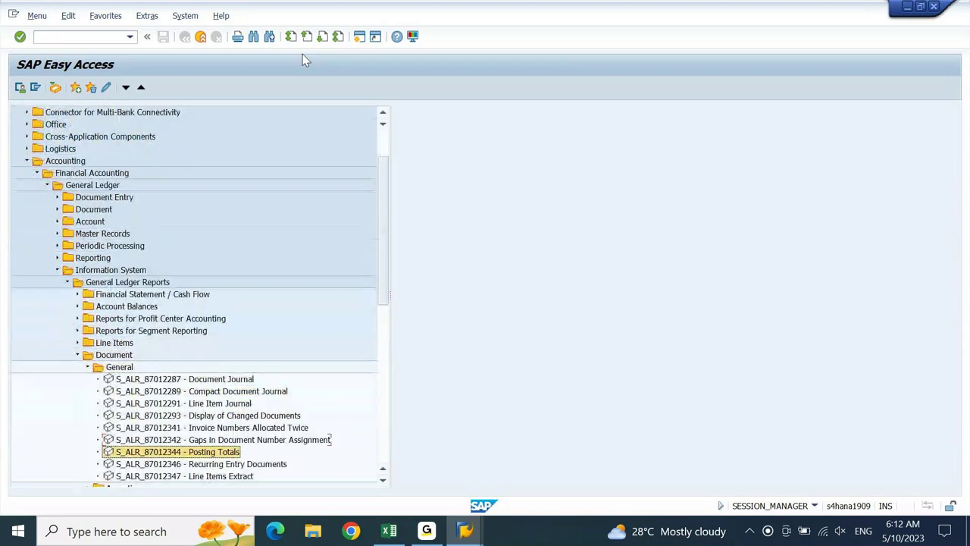
{"action": "key", "text": "Up"}
{"action": "key", "text": "Up"}
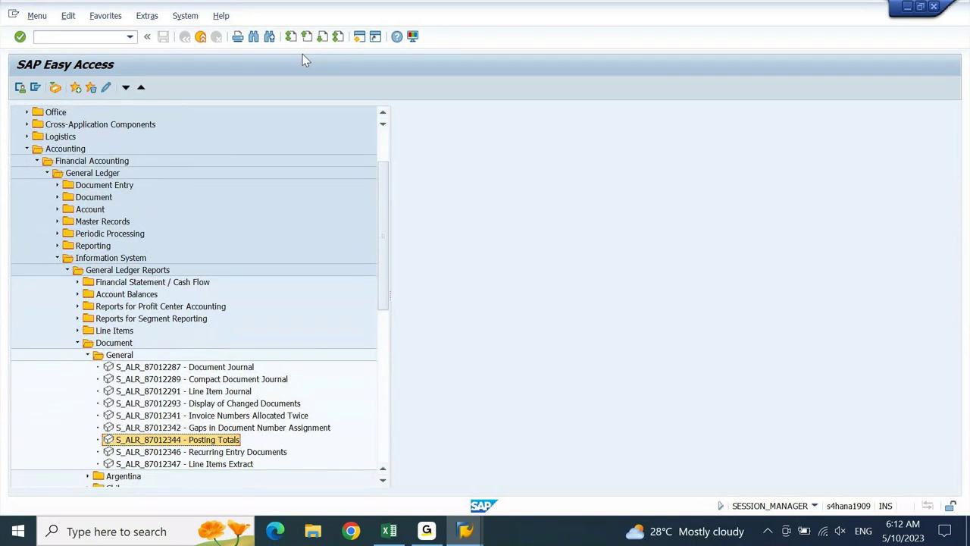
- Look back through the reports in the General subfolder of Document and collapse that subfolder
{"action": "key", "text": "Up"}
{"action": "key", "text": "Up"}
{"action": "key", "text": "Up"}
{"action": "key", "text": "Up"}
{"action": "key", "text": "Up"}
{"action": "key", "text": "Up"}
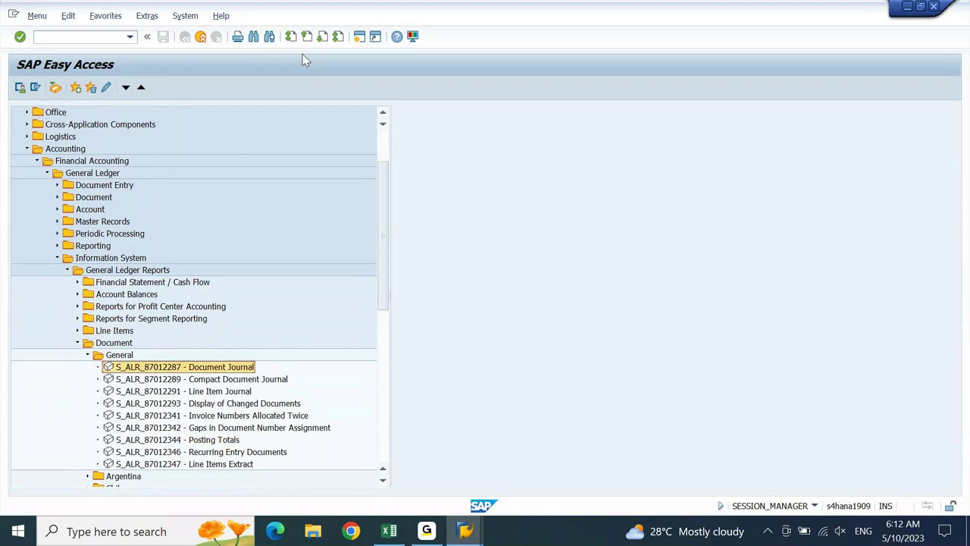
{"action": "key", "text": "Up"}
{"action": "key", "text": "Left"}
- Expand the Argentina and Chile subfolders of Document one after the other to examine their country-specific reports
{"action": "key", "text": "Down"}
{"action": "key", "text": "Right"}
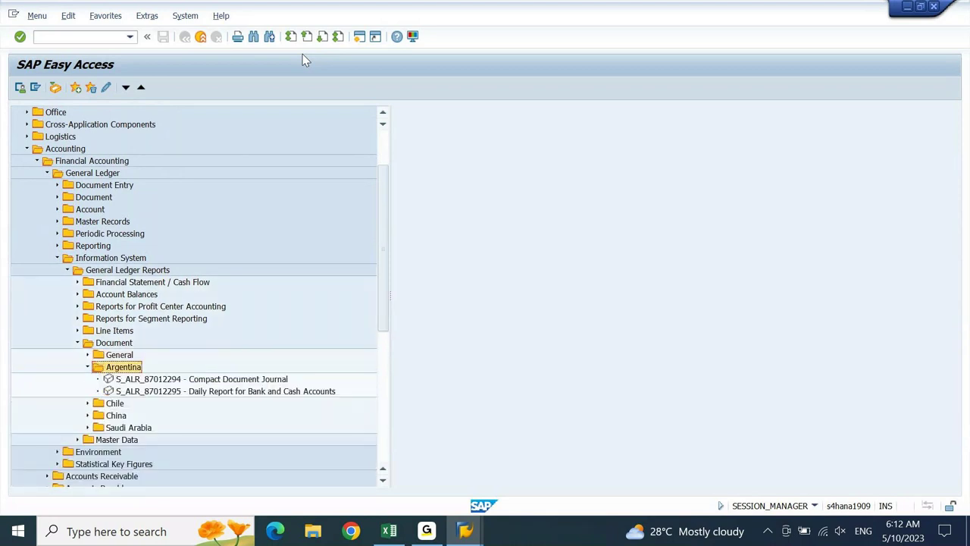
{"action": "key", "text": "Left"}
{"action": "key", "text": "Down"}
{"action": "key", "text": "Right"}
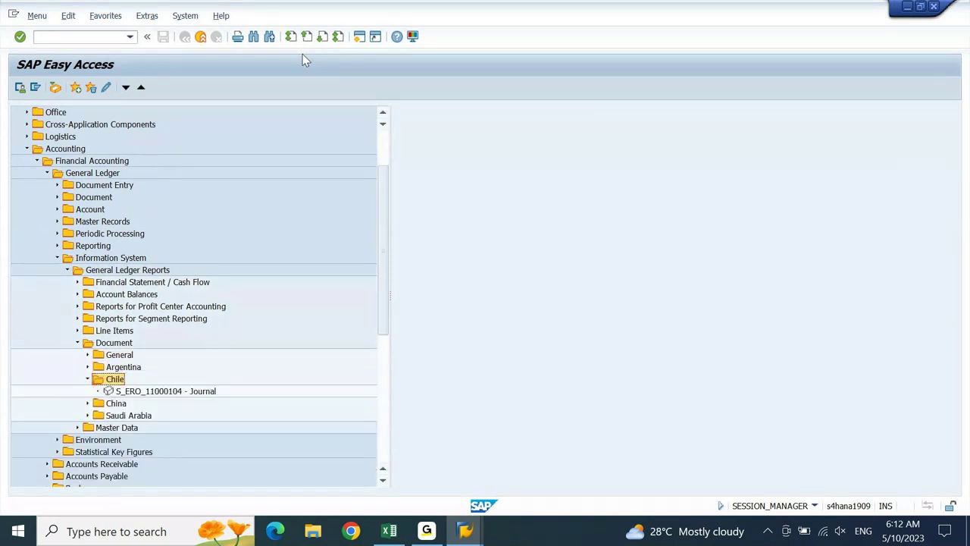
- Collapse Chile and Document, and examine the reports in the Master Data folder under General Ledger Reports
{"action": "key", "text": "Left"}
{"action": "key", "text": "Left"}
{"action": "key", "text": "Left"}
{"action": "key", "text": "Down"}
{"action": "key", "text": "Right"}
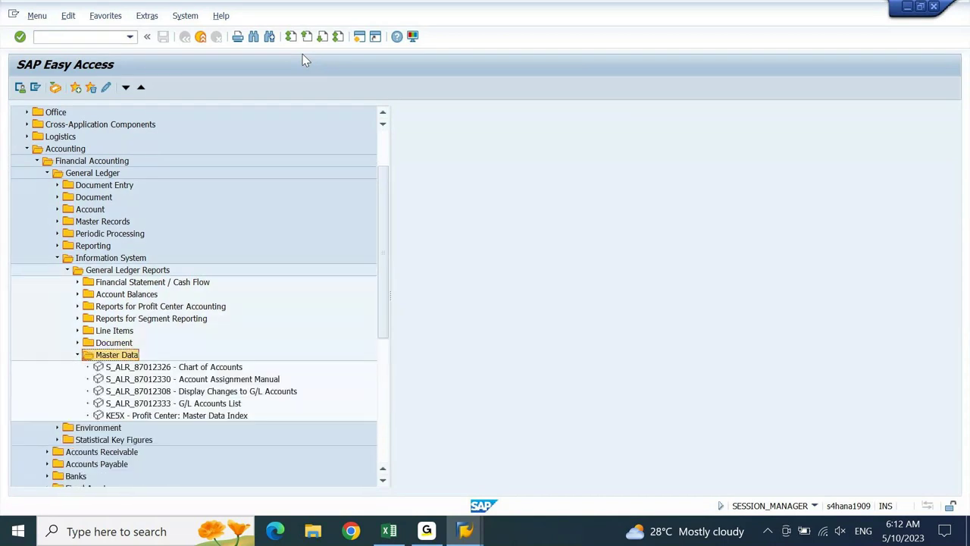
{"action": "key", "text": "Left"}
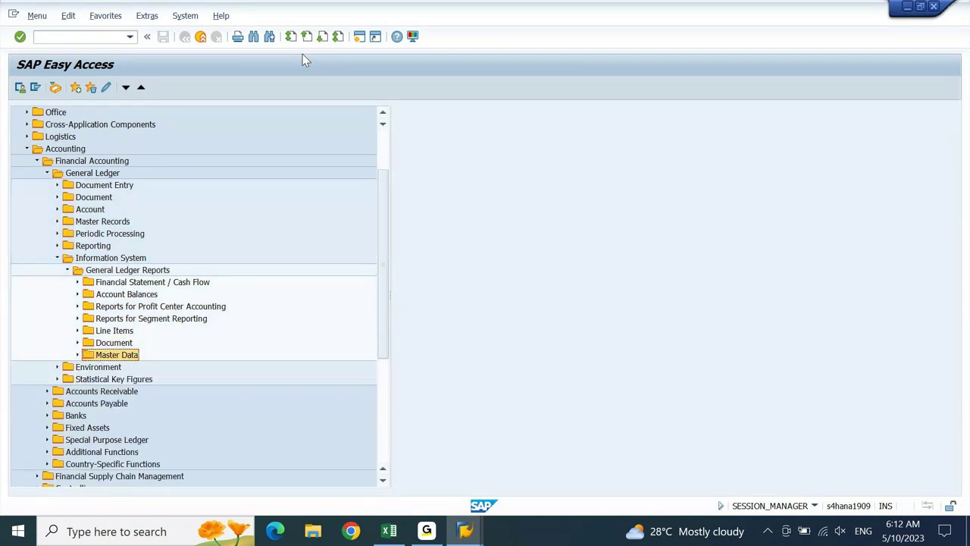
- Examine the Reports for Segment Reporting and Reports for Profit Center Accounting folders, collapsing each after viewing
{"action": "key", "text": "Up"}
{"action": "key", "text": "Up"}
{"action": "key", "text": "Up"}
{"action": "key", "text": "Right"}
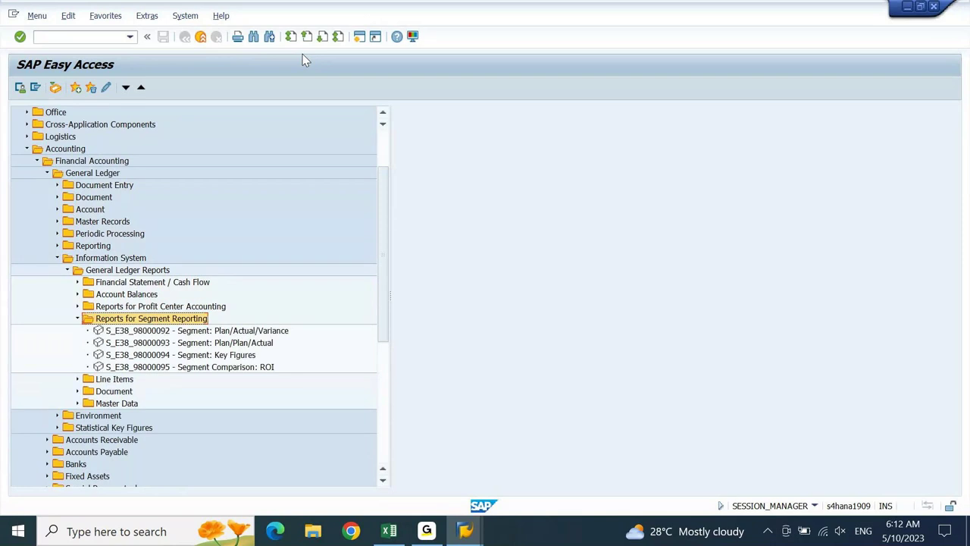
{"action": "key", "text": "Left"}
{"action": "key", "text": "Up"}
{"action": "key", "text": "Right"}
{"action": "key", "text": "Left"}
- Expand Account Balances and its General subfolder, and check the G/L Account Balances and Totals and Balances folders
{"action": "key", "text": "Up"}
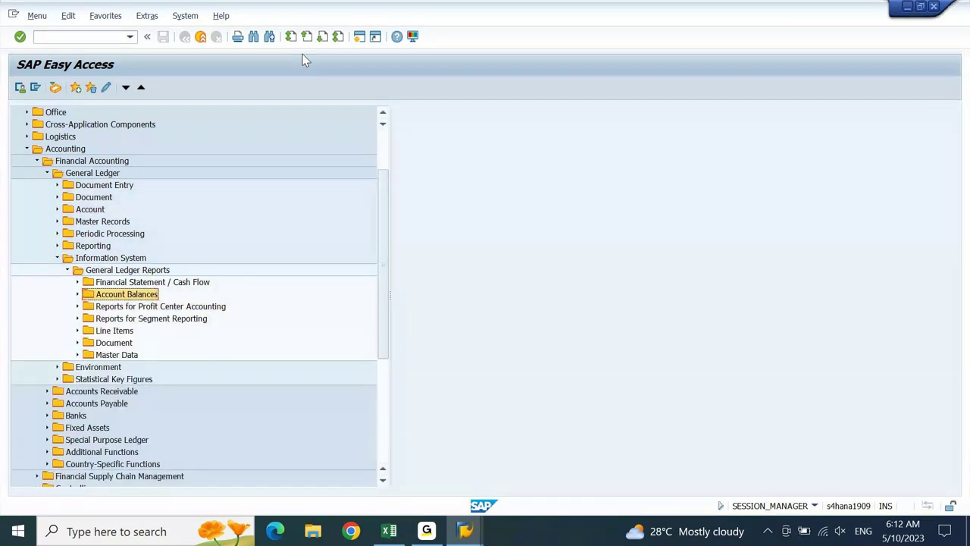
{"action": "key", "text": "Right"}
{"action": "key", "text": "Down"}
{"action": "key", "text": "Right"}
{"action": "key", "text": "Down"}
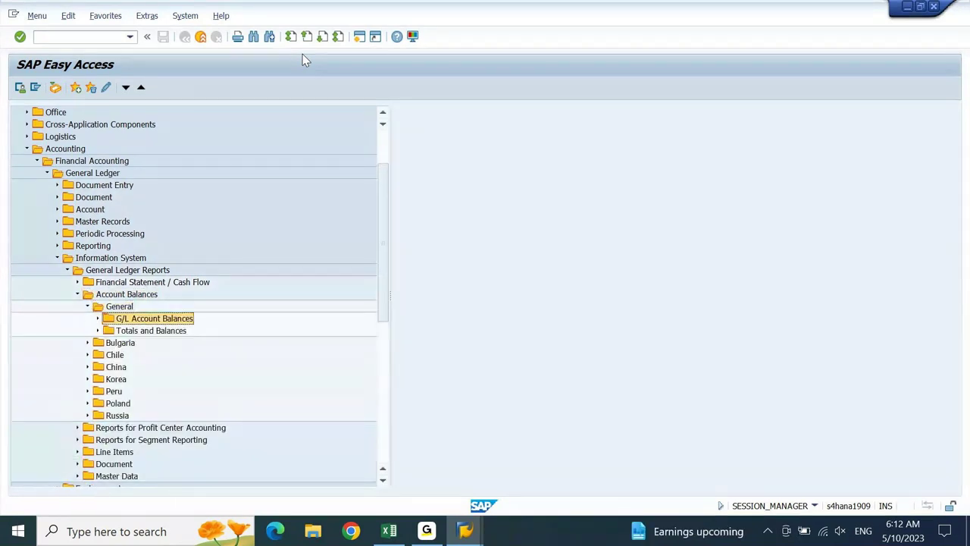
{"action": "key", "text": "Right"}
{"action": "key", "text": "Left"}
{"action": "key", "text": "Down"}
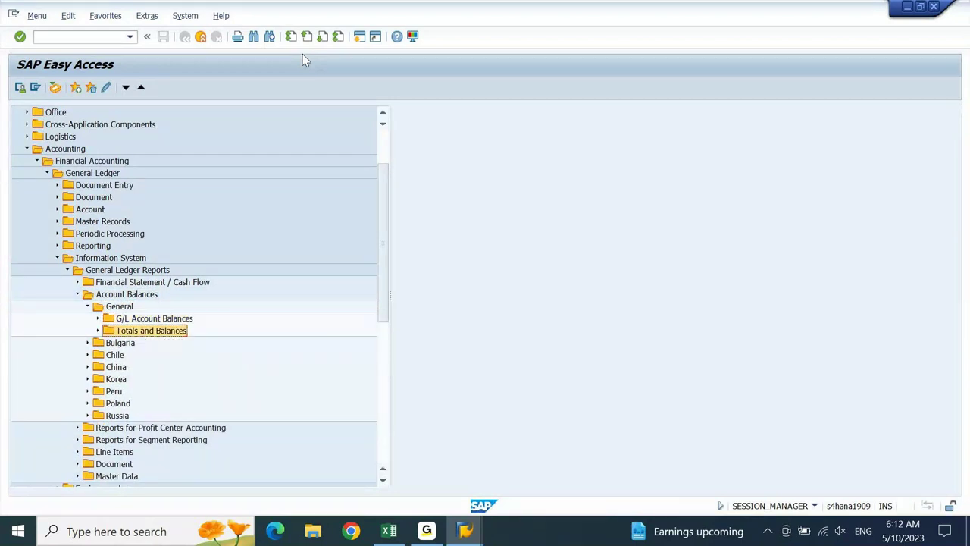
{"action": "key", "text": "Right"}
{"action": "key", "text": "Left"}
- Collapse the General subfolder and the Account Balances folder under General Ledger Reports
{"action": "key", "text": "Up"}
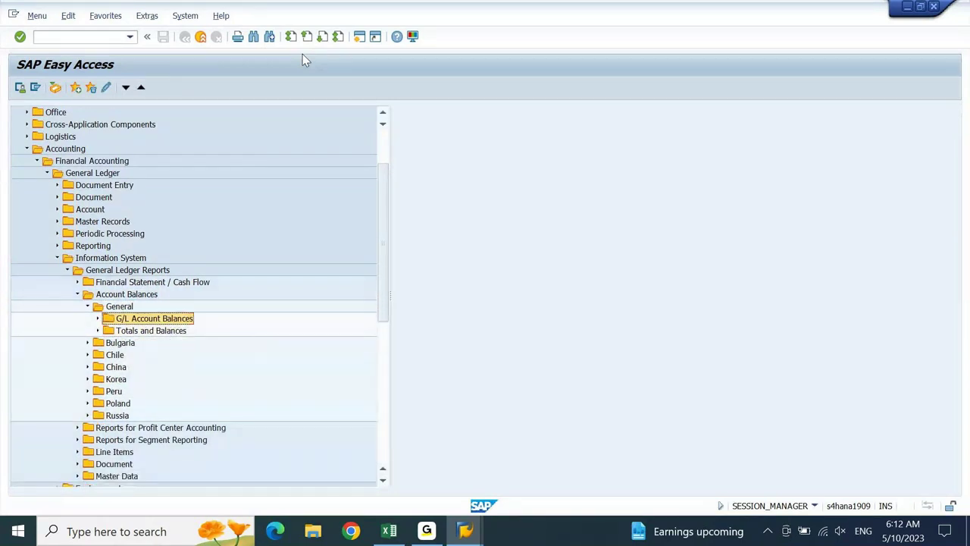
{"action": "key", "text": "Up"}
{"action": "key", "text": "Left"}
{"action": "key", "text": "Up"}
{"action": "key", "text": "Left"}
- Expand Financial Statement / Cash Flow > General > Actual/Actual Comparisons to examine the financial statement reports
{"action": "key", "text": "Up"}
{"action": "key", "text": "Right"}
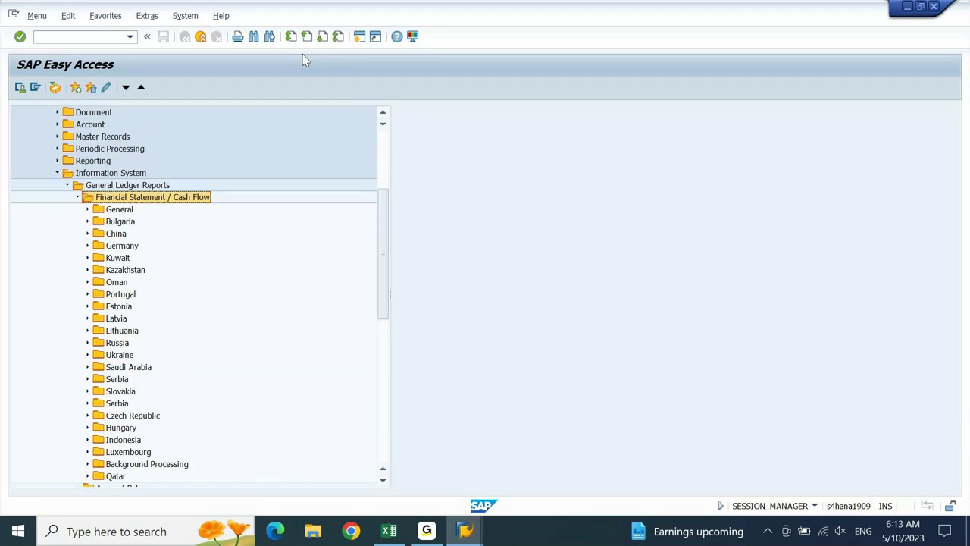
{"action": "key", "text": "Down"}
{"action": "key", "text": "Right"}
{"action": "key", "text": "Down"}
{"action": "key", "text": "Right"}
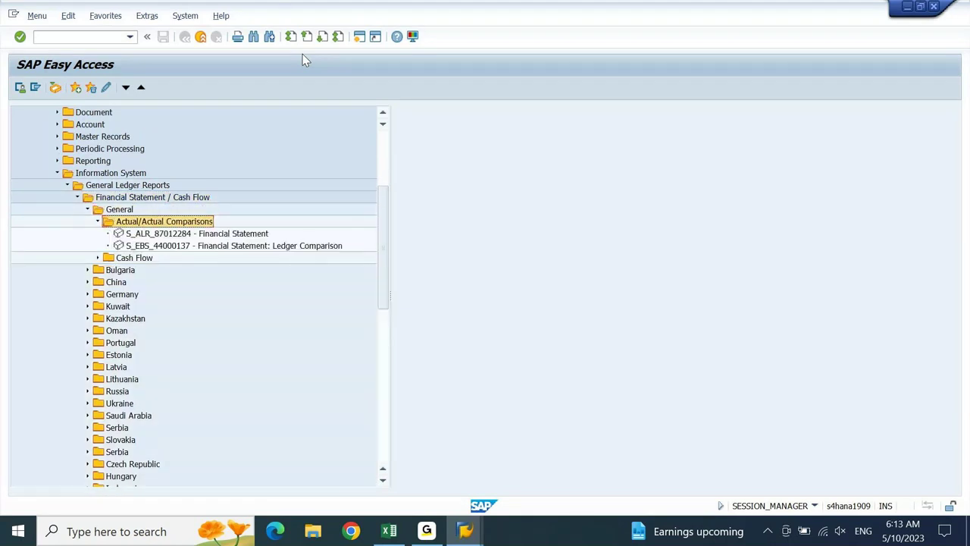
- Collapse the tree from Actual/Actual Comparisons back up to the Information System folder under General Ledger
{"action": "key", "text": "Left"}
{"action": "key", "text": "Up"}
{"action": "key", "text": "Left"}
{"action": "key", "text": "Up"}
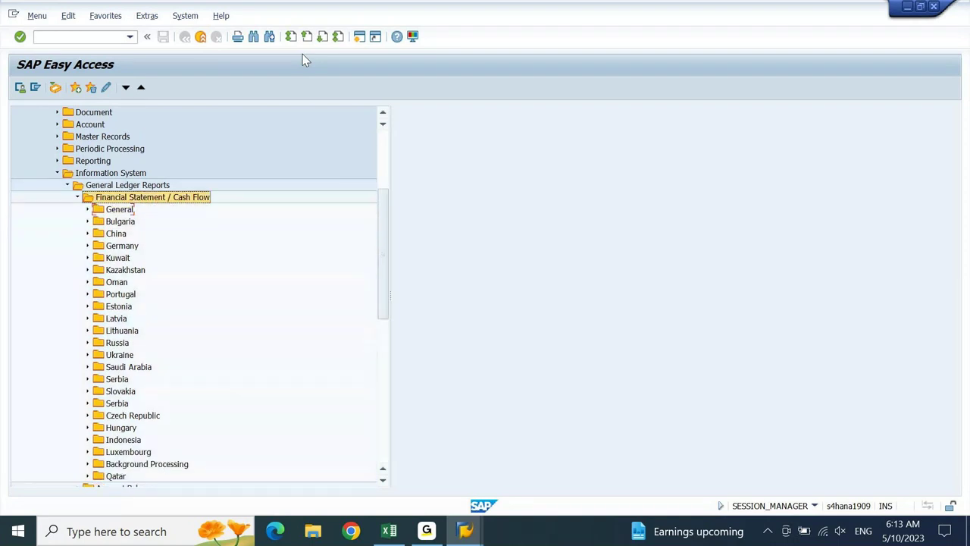
{"action": "key", "text": "Left"}
{"action": "key", "text": "Up"}
{"action": "key", "text": "Left"}
{"action": "key", "text": "Up"}
{"action": "key", "text": "Left"}
{"action": "key", "text": "Up"}
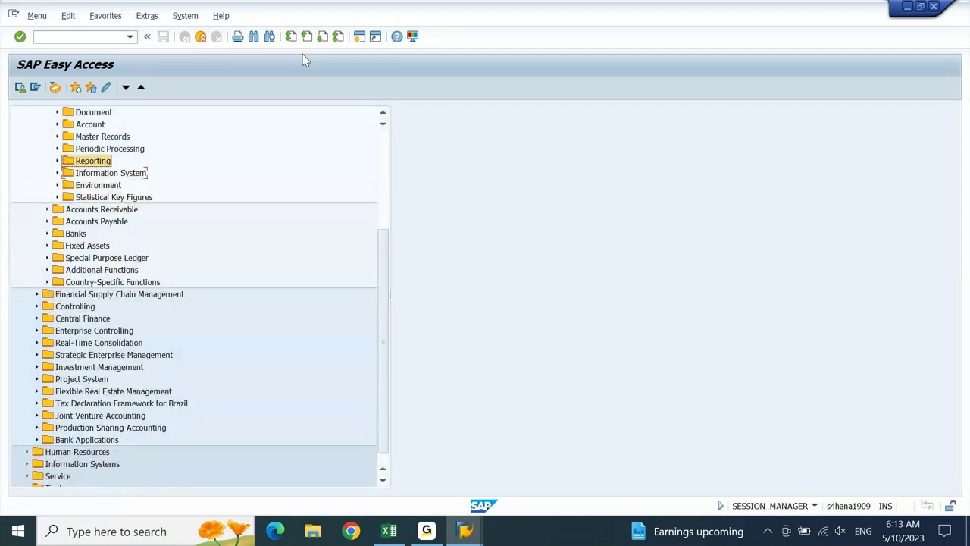
{"action": "key", "text": "Right"}
{"action": "key", "text": "Left"}
{"action": "key", "text": "Up"}
{"action": "key", "text": "Up"}
{"action": "key", "text": "Down"}
{"action": "key", "text": "Down"}
{"action": "key", "text": "Down"}
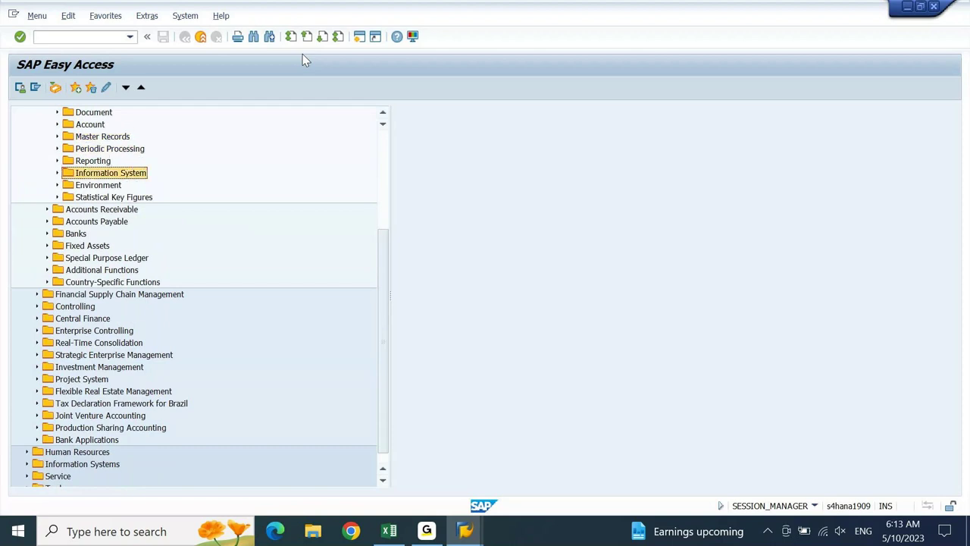
{"action": "key", "text": "Up"}
{"action": "key", "text": "Up"}
{"action": "key", "text": "Up"}
{"action": "key", "text": "Up"}
{"action": "key", "text": "Up"}
{"action": "key", "text": "Up"}
{"action": "key", "text": "Up"}
{"action": "key", "text": "Up"}
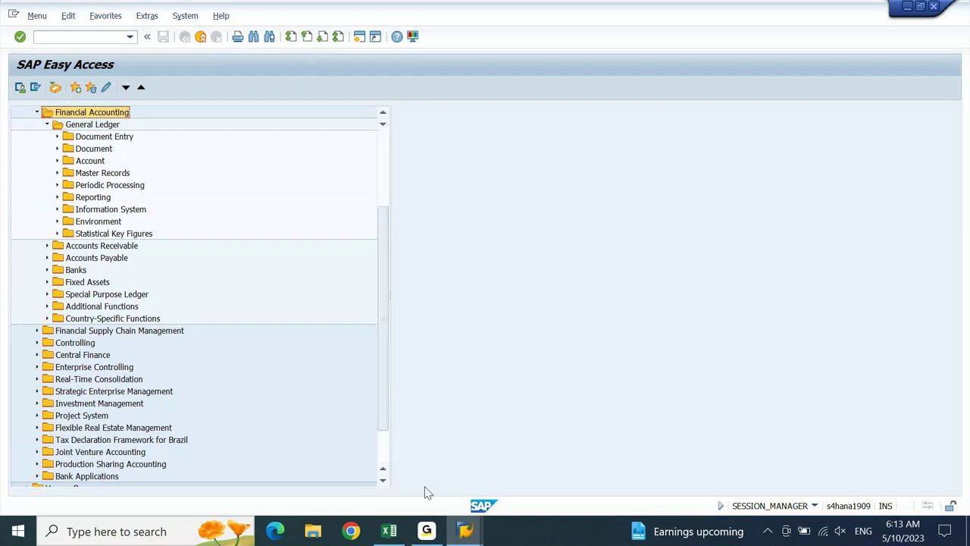
- Switch to the Excel notes and list FBL3N in B2142 and FAGLL03 in B2143 under the 1. Line Item Reports heading
{"action": "left_click", "coordinate": [394, 535]}
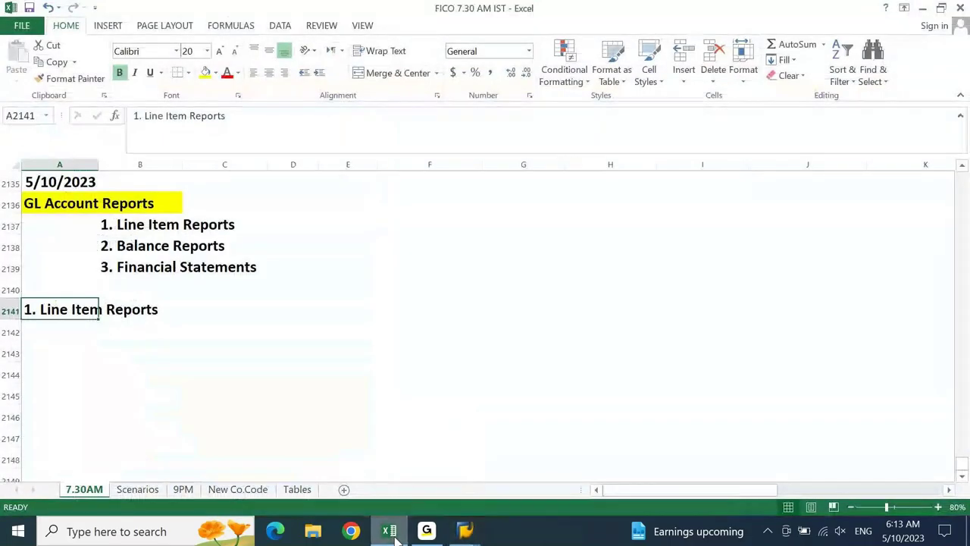
{"action": "key", "text": "Return"}
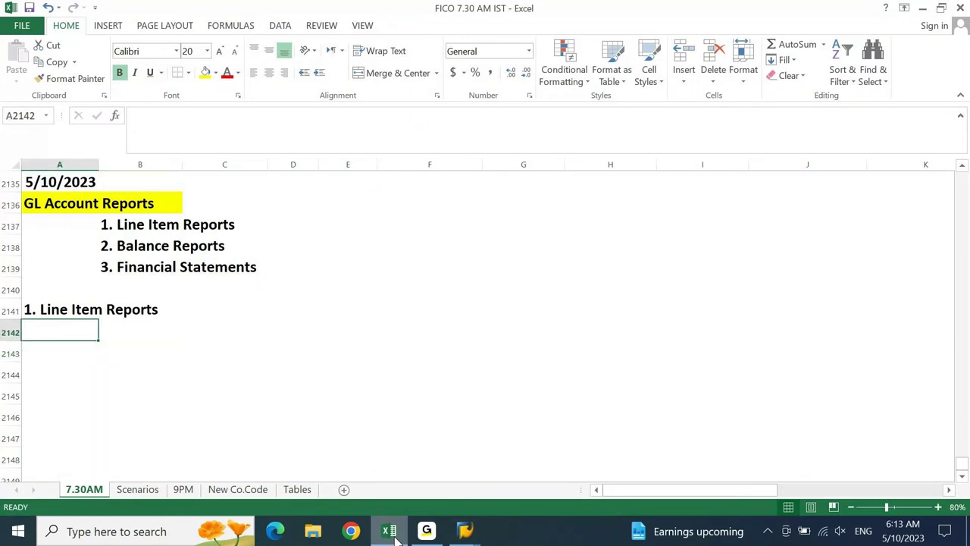
{"action": "key", "text": "Tab"}
{"action": "type", "text": "FA"}
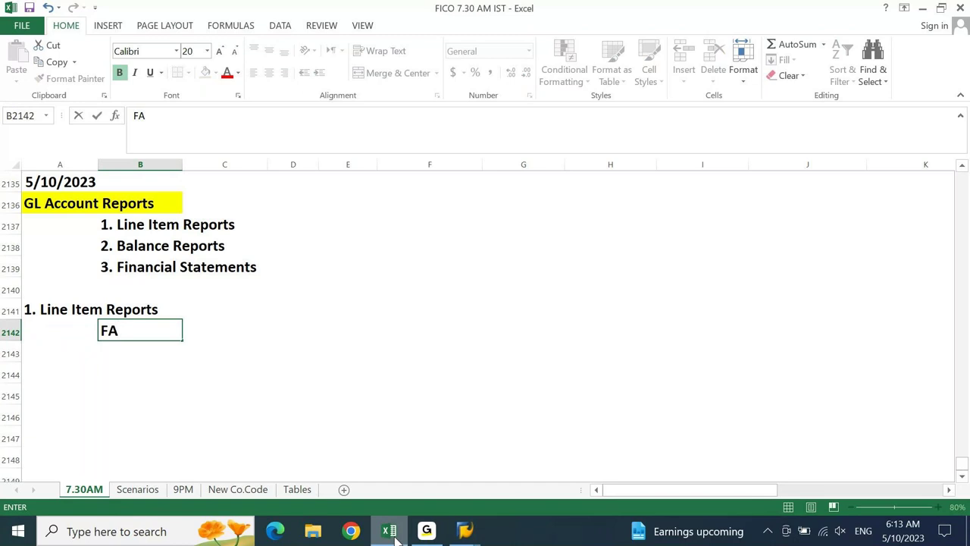
{"action": "key", "text": "BackSpace"}
{"action": "type", "text": "BL3N"}
{"action": "key", "text": "Return"}
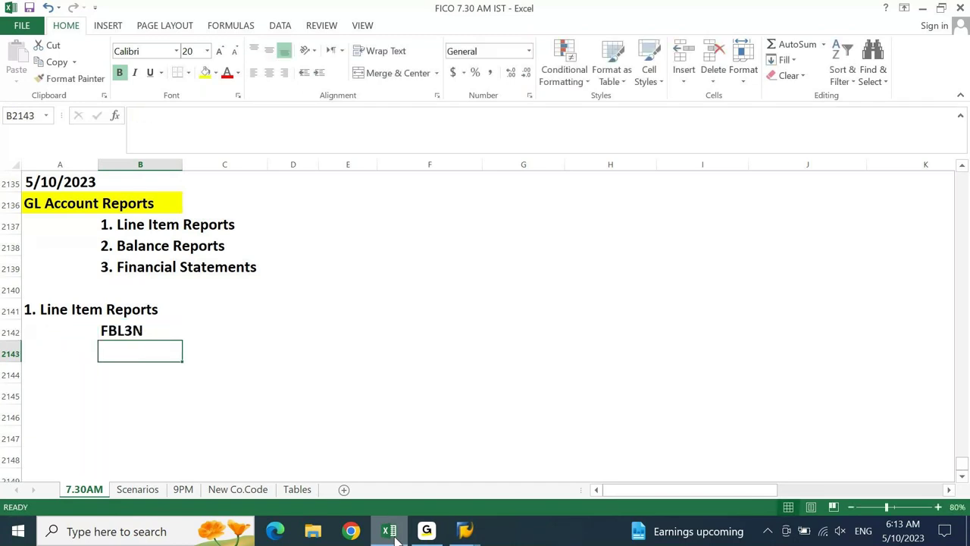
{"action": "type", "text": "FAGLL03"}
{"action": "key", "text": "Return"}
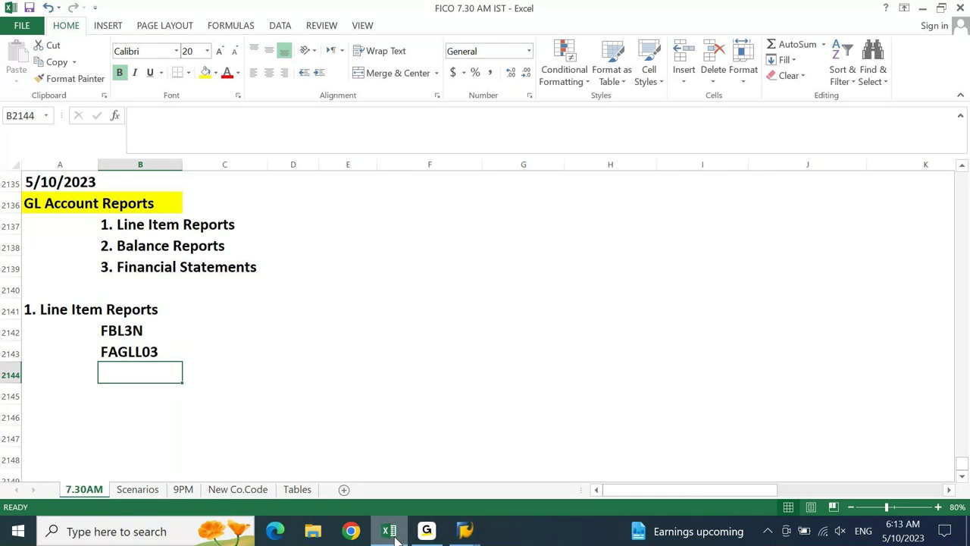
- Switch to SAP Easy Access, create a new session and start transaction FBL3N
{"action": "key", "text": "Up"}
{"action": "key", "text": "Up"}
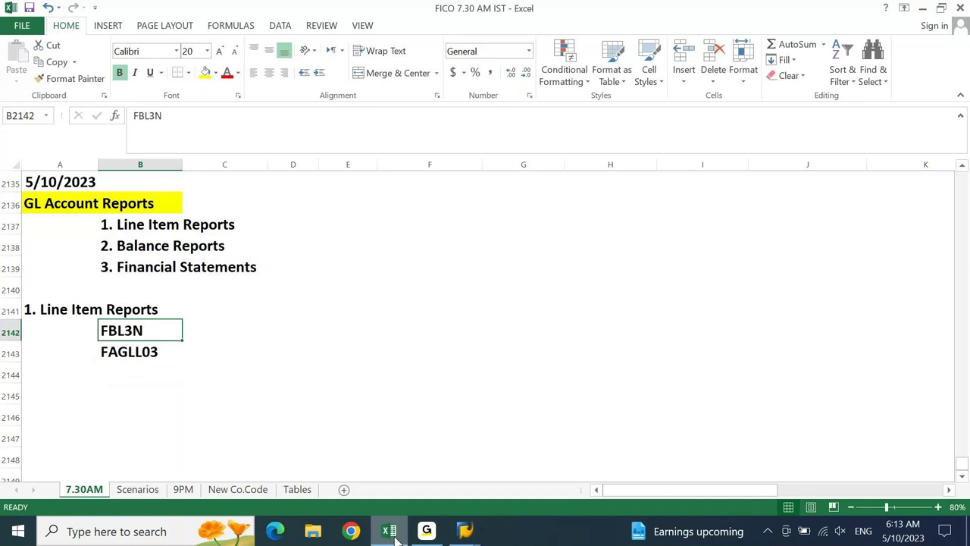
{"action": "mouse_move", "coordinate": [466, 531]}
{"action": "left_click", "coordinate": [523, 485]}
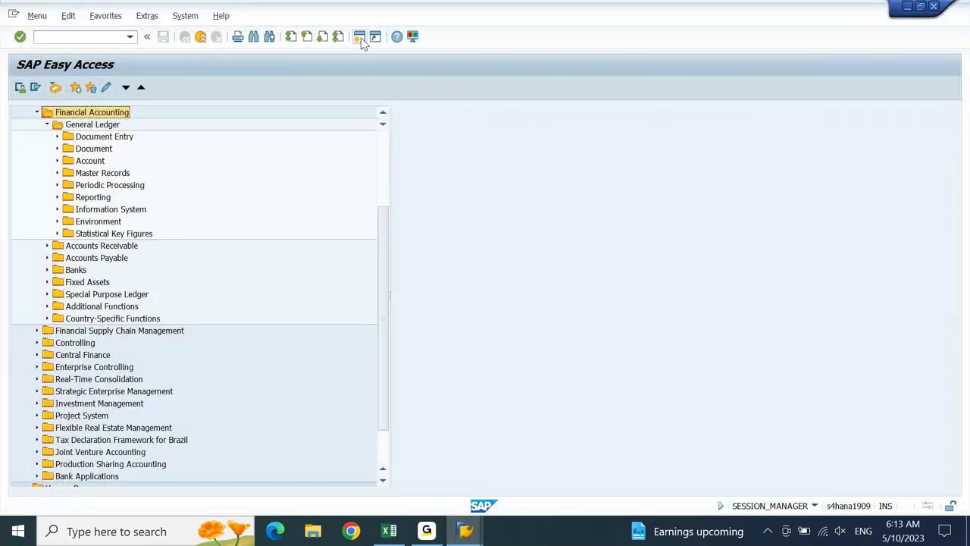
{"action": "left_click", "coordinate": [361, 40]}
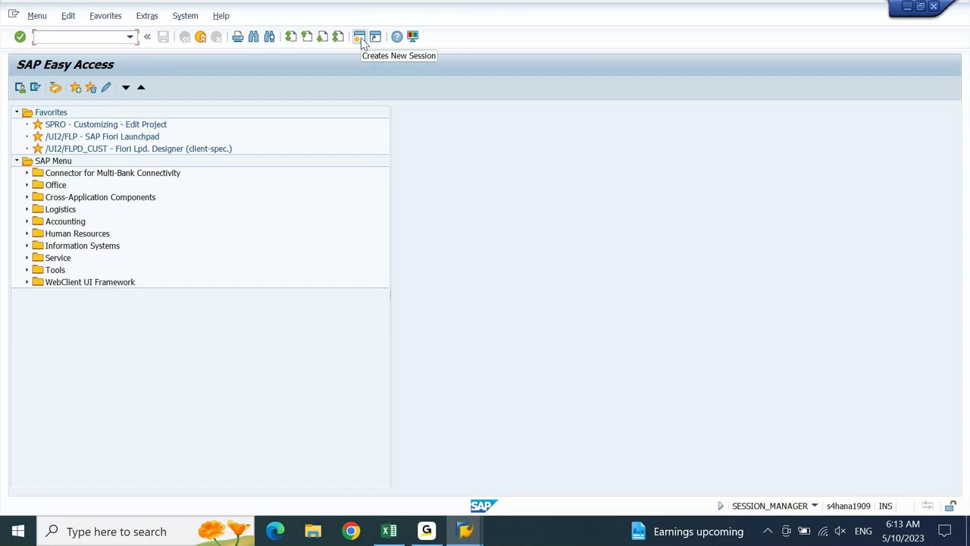
{"action": "type", "text": "FBL3N"}
{"action": "key", "text": "Return"}
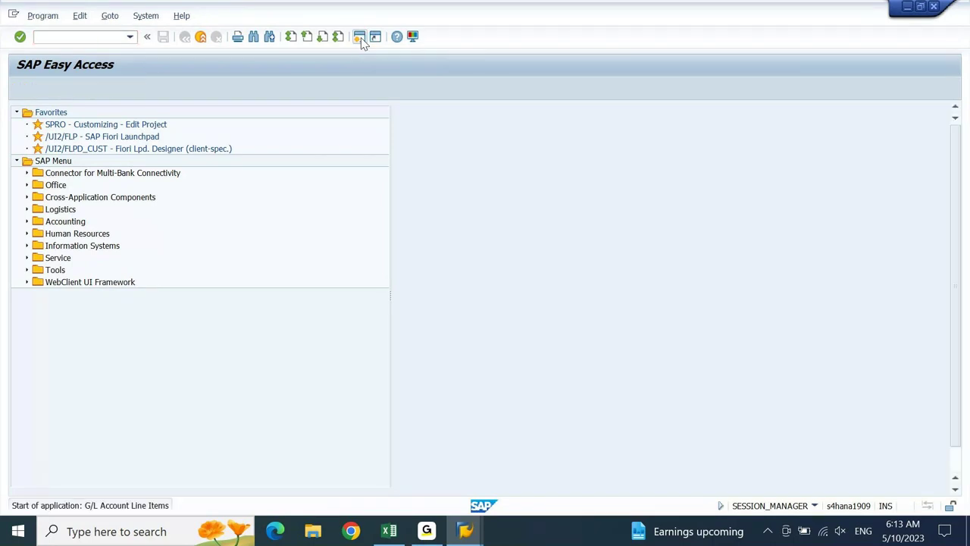
- Set the company code to DEIN and execute the G/L account line item report
{"action": "key", "text": "Down"}
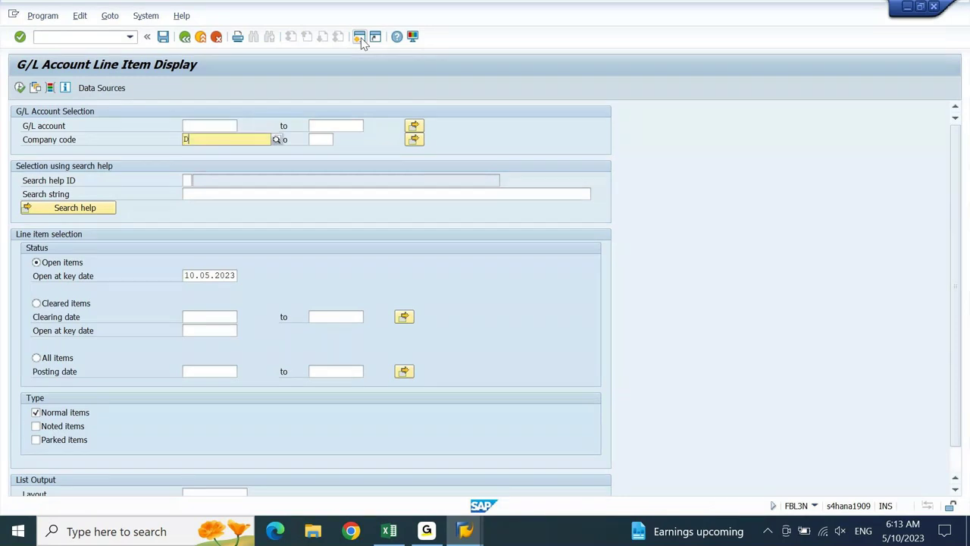
{"action": "type", "text": "DEIN"}
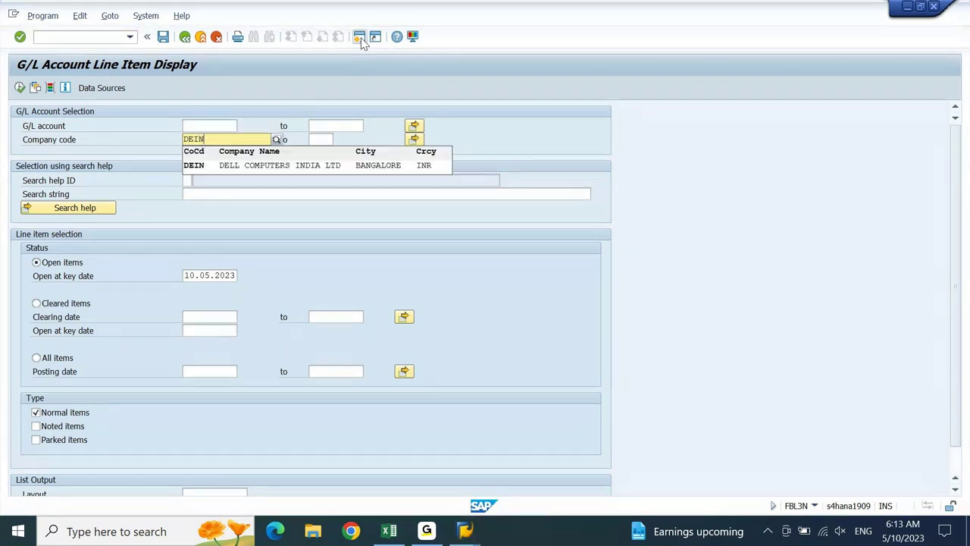
{"action": "key", "text": "Return"}
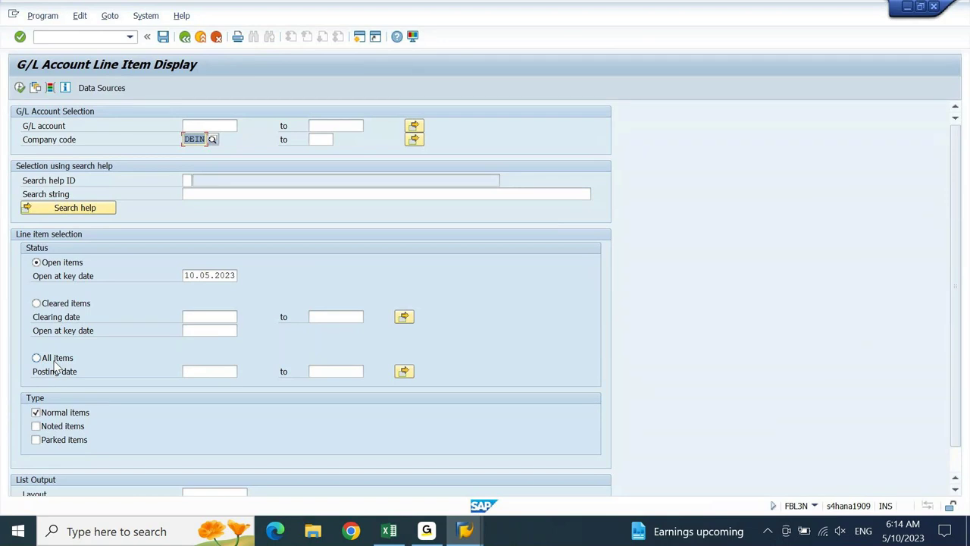
{"action": "left_click", "coordinate": [20, 88]}
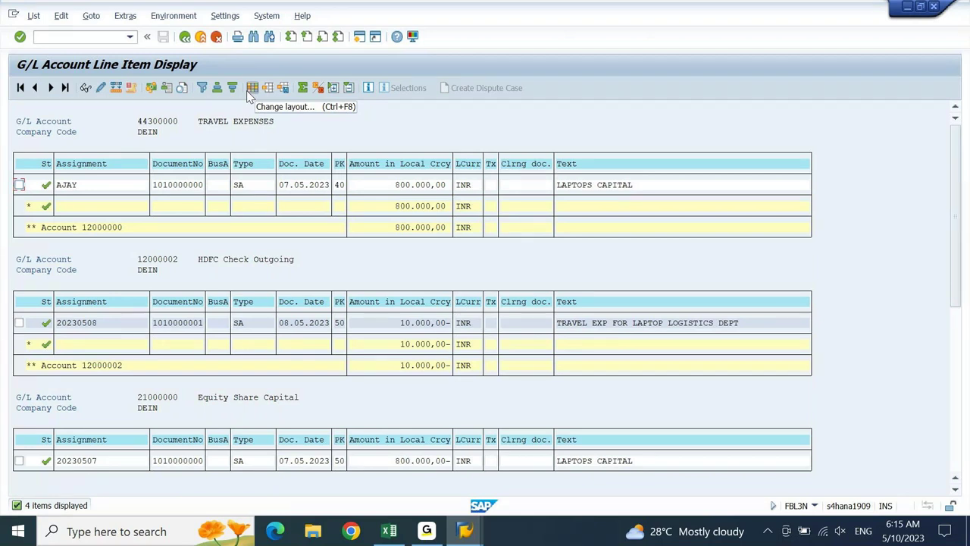
- Export the line item list to a spreadsheet in Excel - Office Open XML Format (XLSX)
{"action": "left_click", "coordinate": [34, 16]}
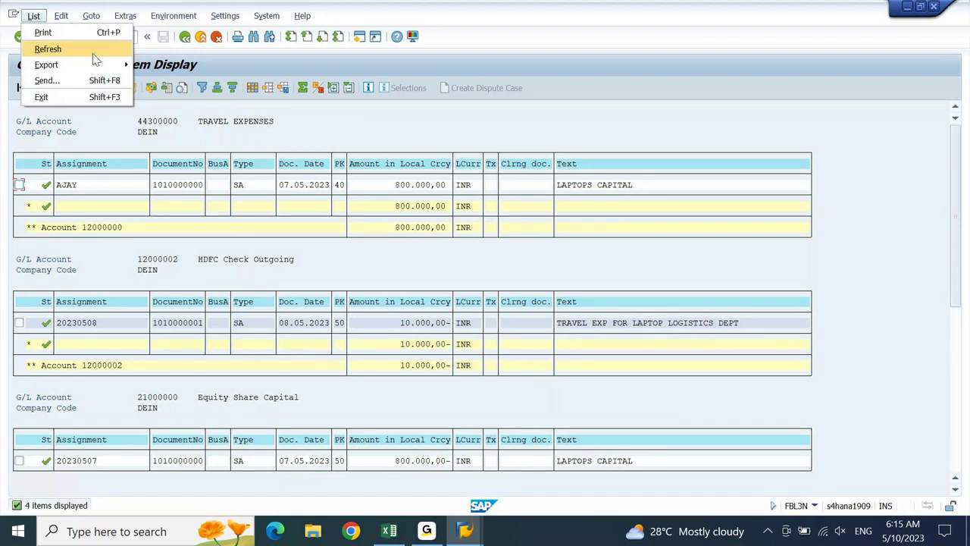
{"action": "left_click", "coordinate": [98, 65]}
{"action": "left_click", "coordinate": [155, 86]}
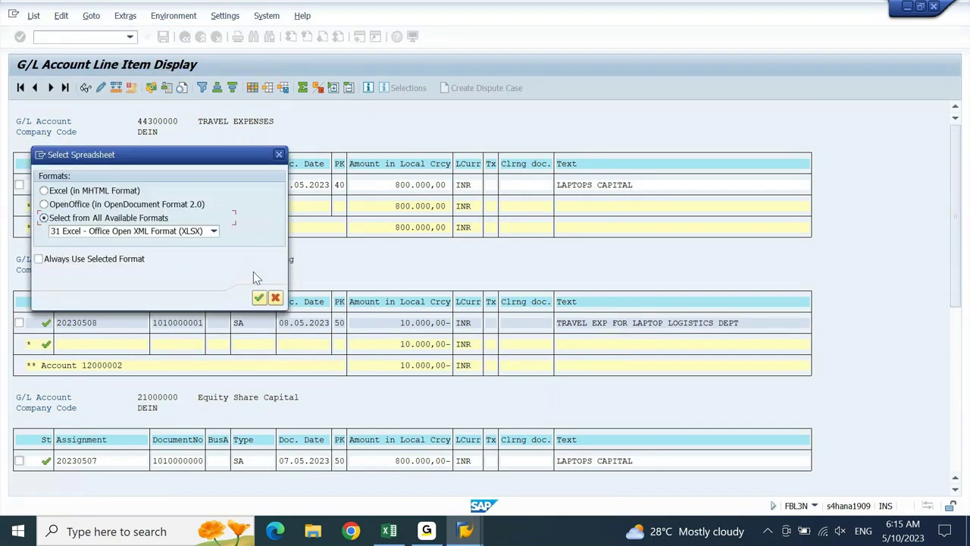
{"action": "left_click", "coordinate": [260, 297]}
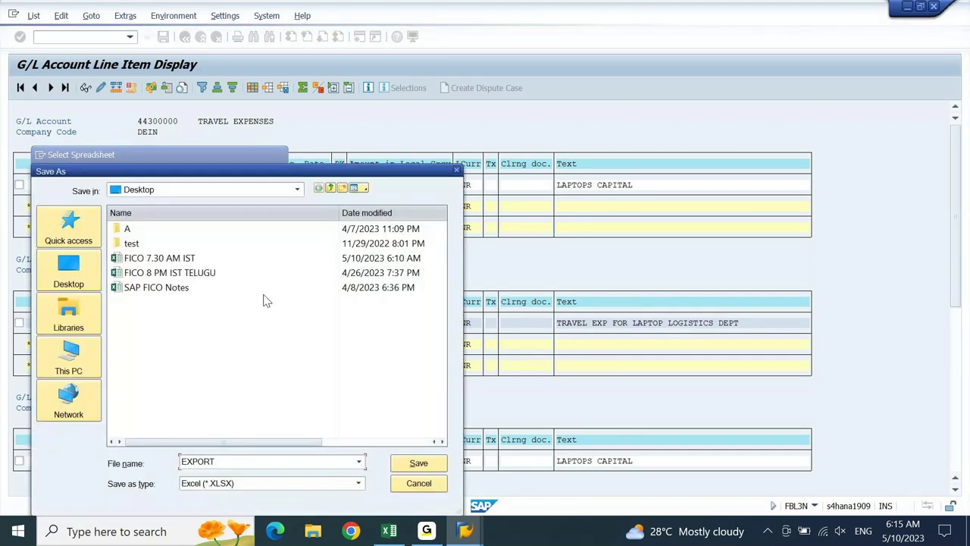
- Save the spreadsheet as EXPORT on the Desktop, allowing the file creation and the launch of Excel with the decision remembered
{"action": "left_click", "coordinate": [418, 465]}
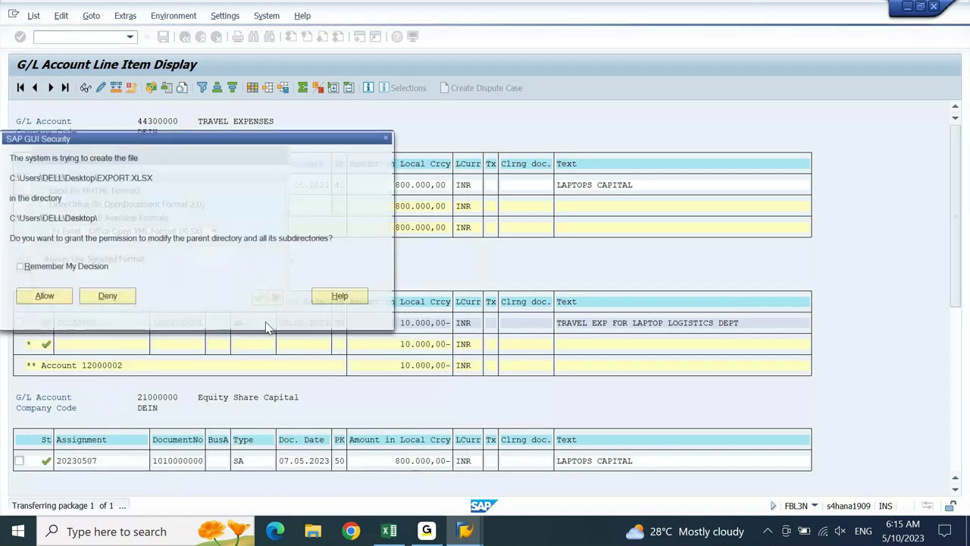
{"action": "left_click", "coordinate": [43, 297]}
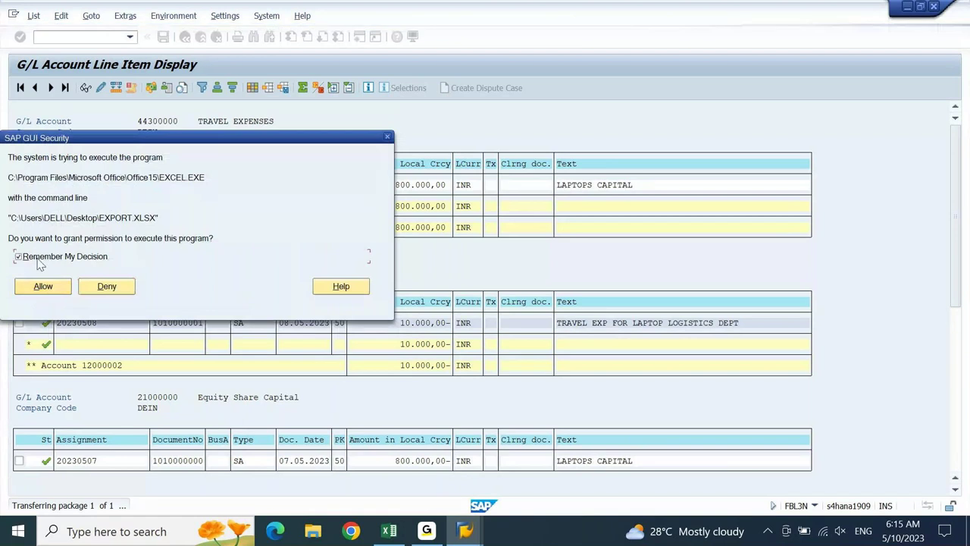
{"action": "left_click", "coordinate": [42, 287]}
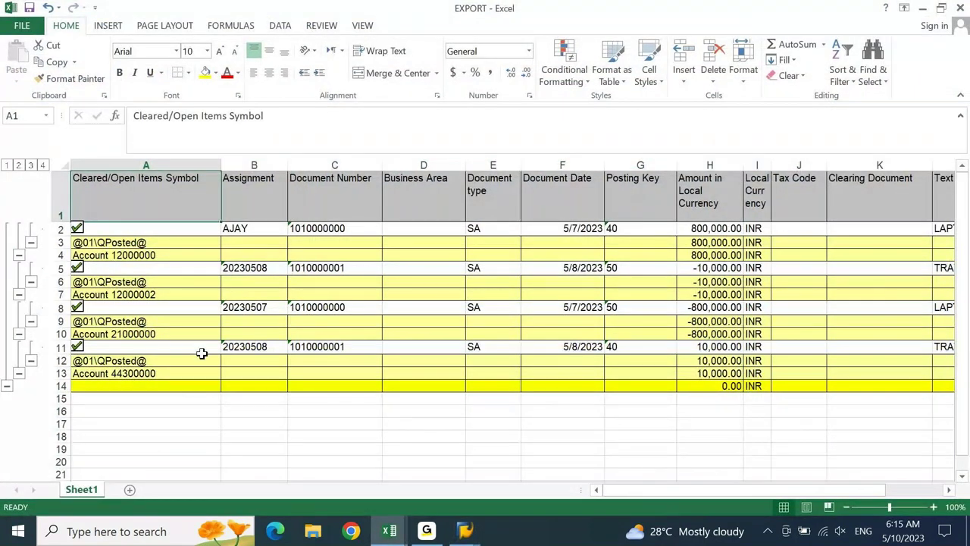
- Collapse the exported line items to the grand total row and expand the outline back to full detail
{"action": "left_click", "coordinate": [31, 165]}
{"action": "left_click", "coordinate": [6, 165]}
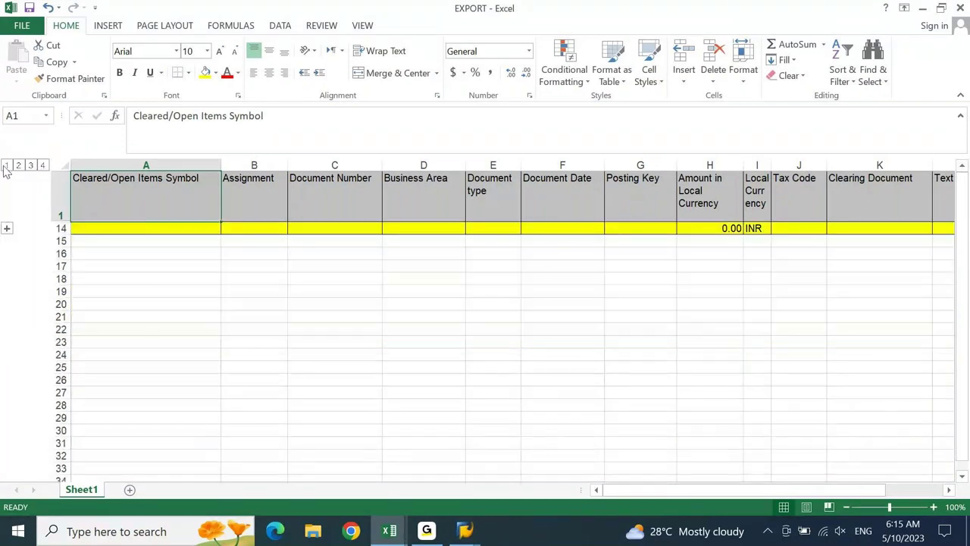
{"action": "left_click", "coordinate": [7, 228]}
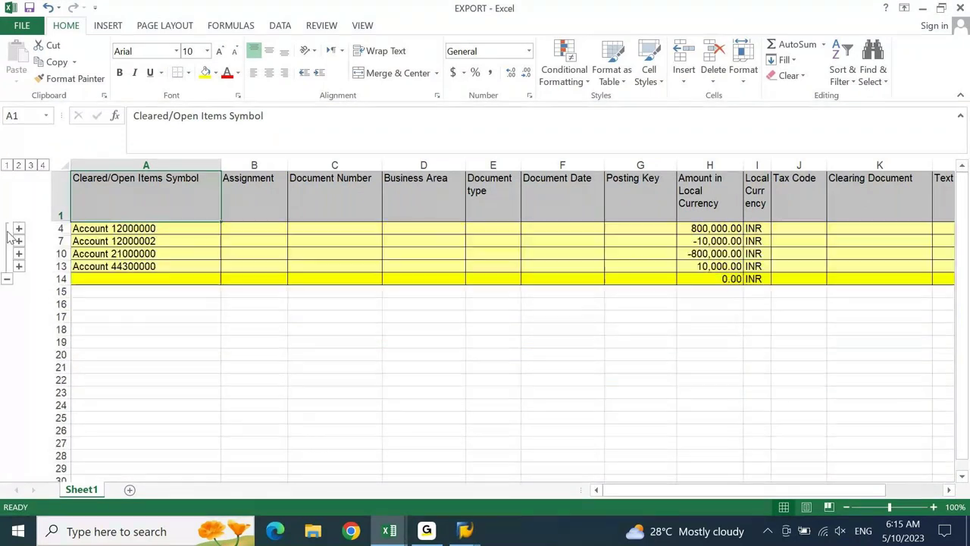
{"action": "left_click", "coordinate": [31, 166]}
{"action": "left_click", "coordinate": [43, 165]}
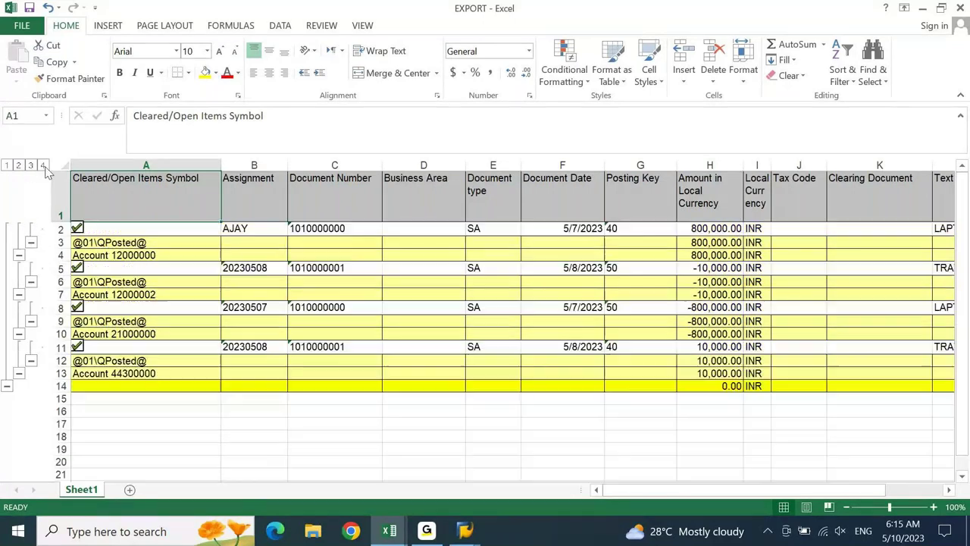
- Look through all the column headings of the exported sheet, from Cleared/Open Items Symbol to Text
{"action": "left_click", "coordinate": [212, 244]}
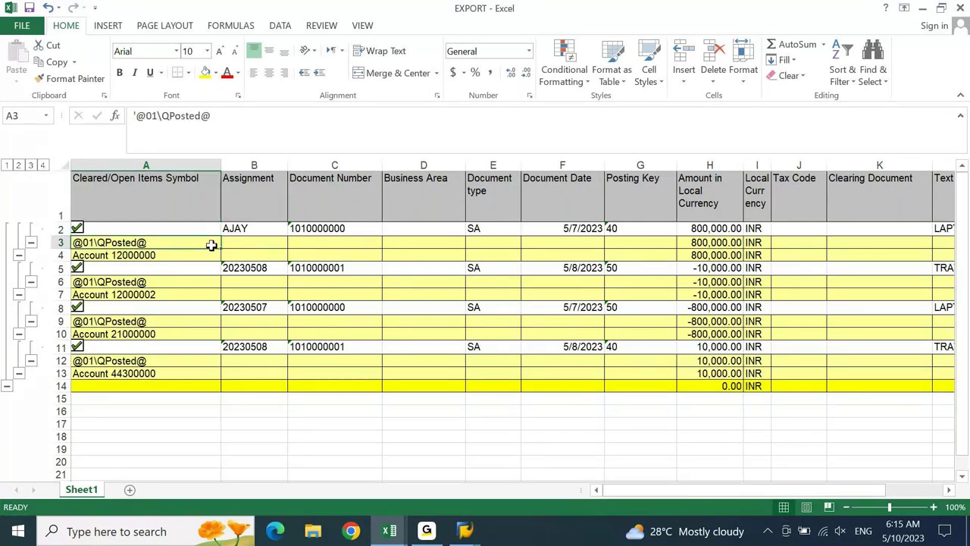
{"action": "key", "text": "ctrl+Home"}
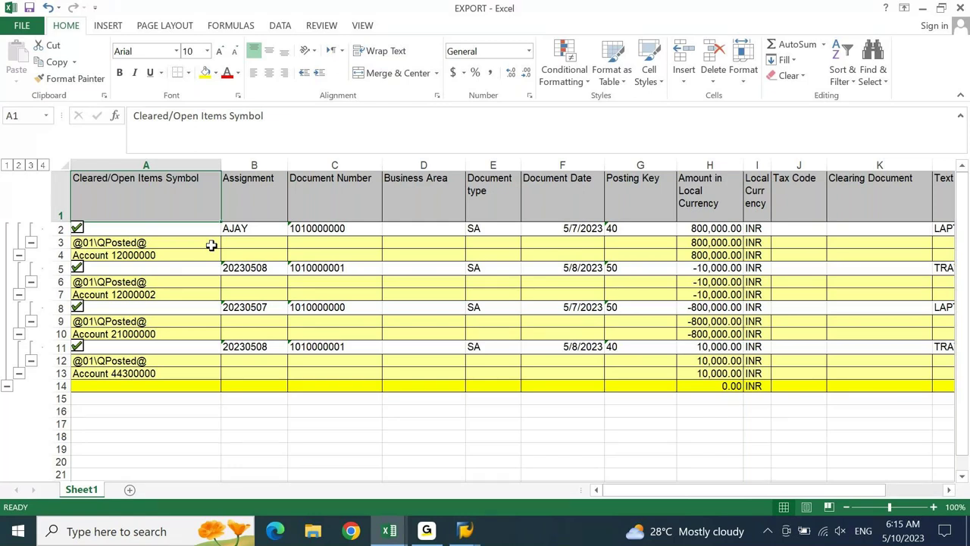
{"action": "key", "text": "Right"}
{"action": "key", "text": "Right"}
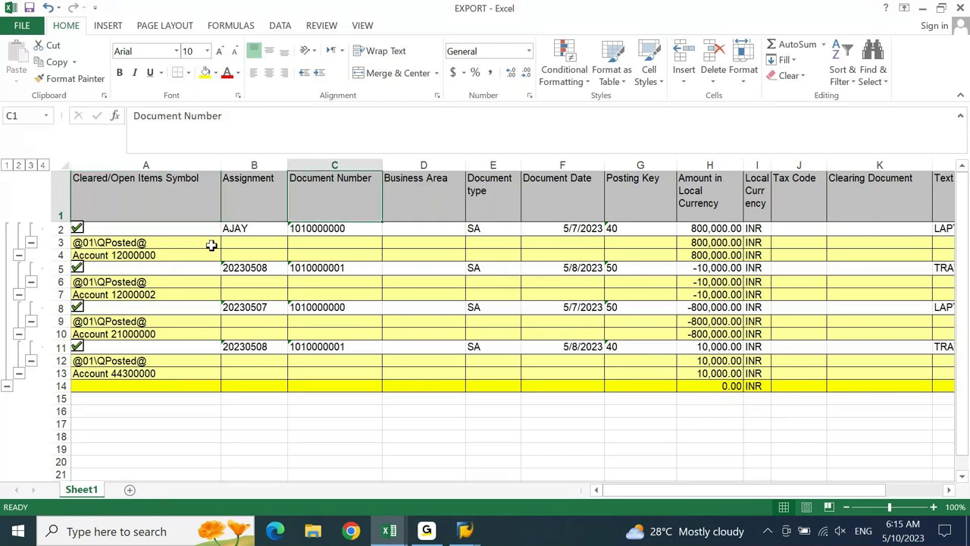
{"action": "key", "text": "Right"}
{"action": "key", "text": "Right"}
{"action": "key", "text": "Right"}
{"action": "key", "text": "Right"}
{"action": "key", "text": "Right"}
{"action": "key", "text": "Right"}
{"action": "key", "text": "Right"}
{"action": "key", "text": "Right"}
{"action": "key", "text": "Right"}
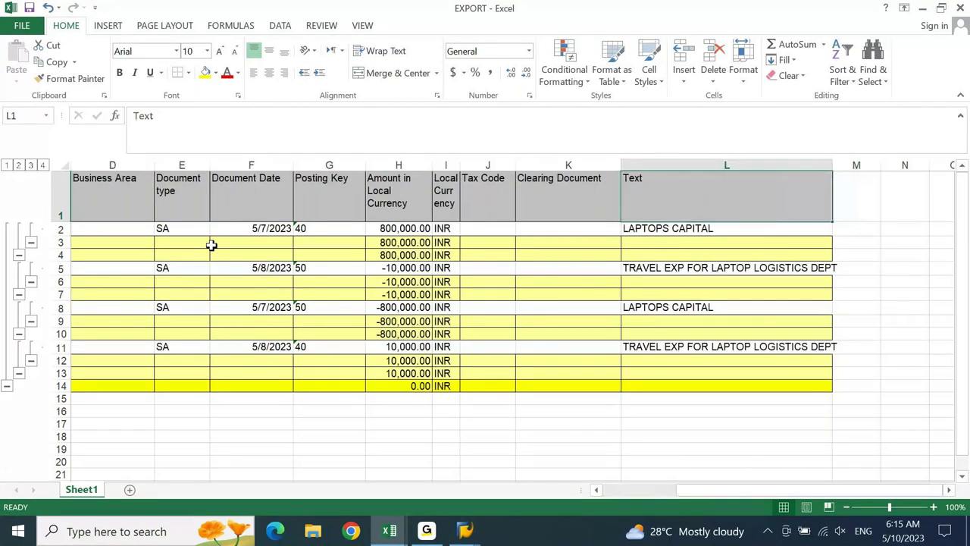
{"action": "key", "text": "ctrl+Home"}
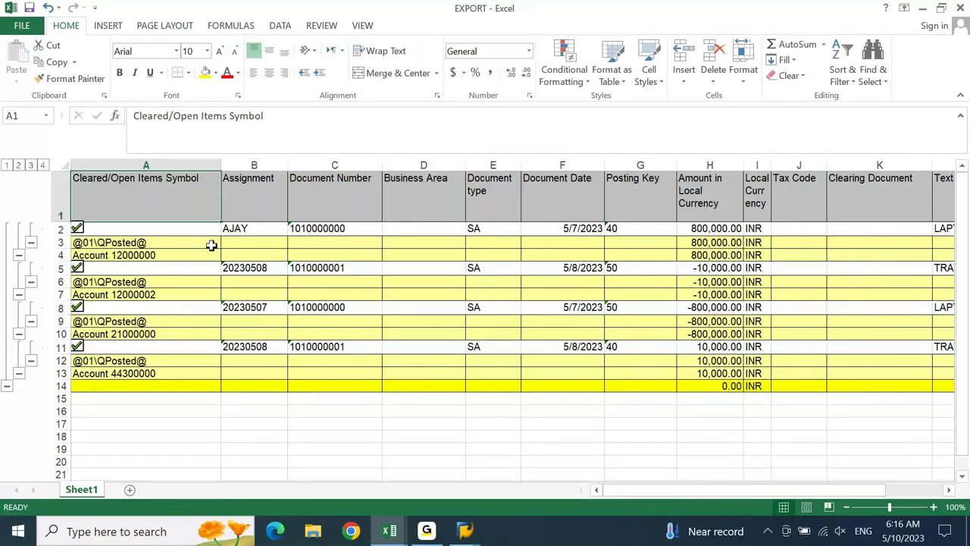
{"action": "key", "text": "Right"}
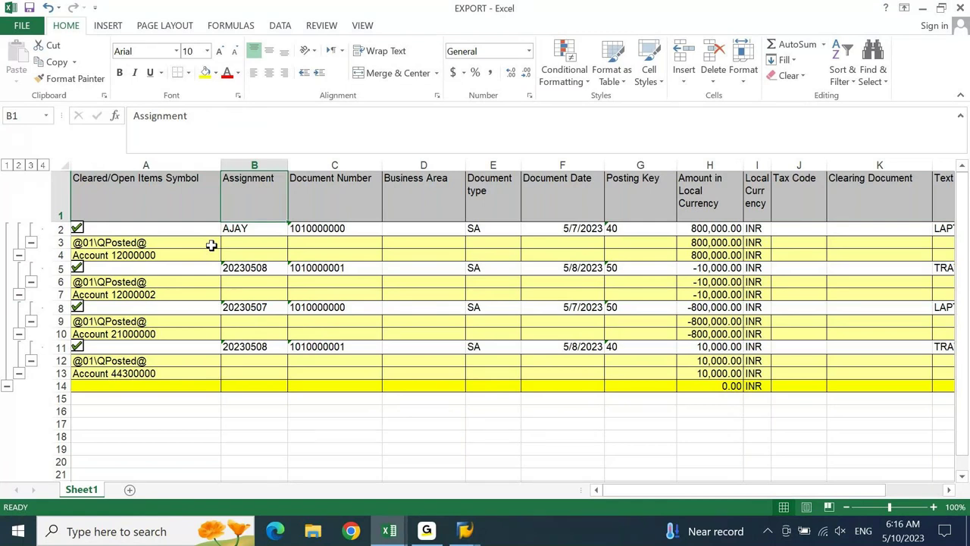
{"action": "key", "text": "Right"}
{"action": "key", "text": "Right"}
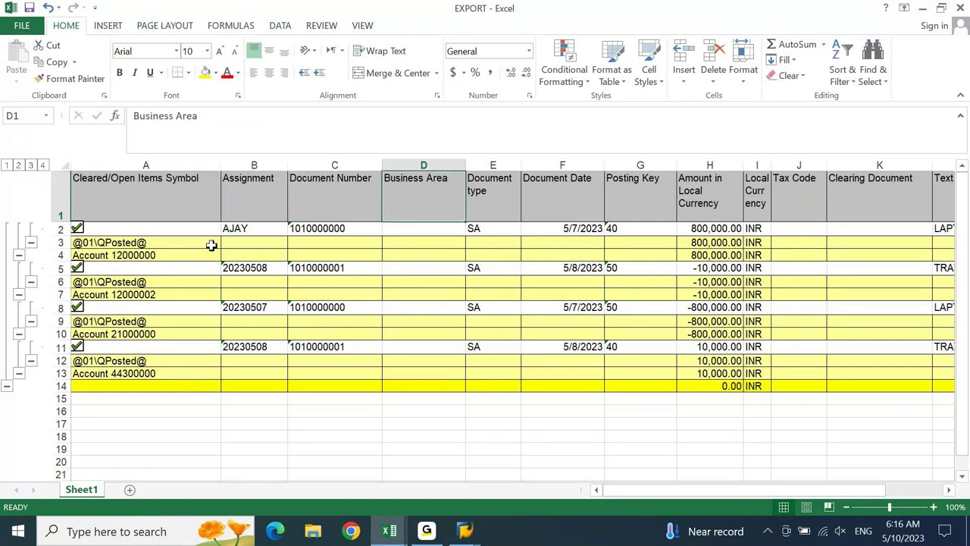
{"action": "key", "text": "Right"}
{"action": "key", "text": "Right"}
{"action": "key", "text": "Right"}
{"action": "key", "text": "Right"}
{"action": "key", "text": "Right"}
{"action": "key", "text": "Right"}
{"action": "key", "text": "Right"}
{"action": "key", "text": "Right"}
{"action": "key", "text": "Right"}
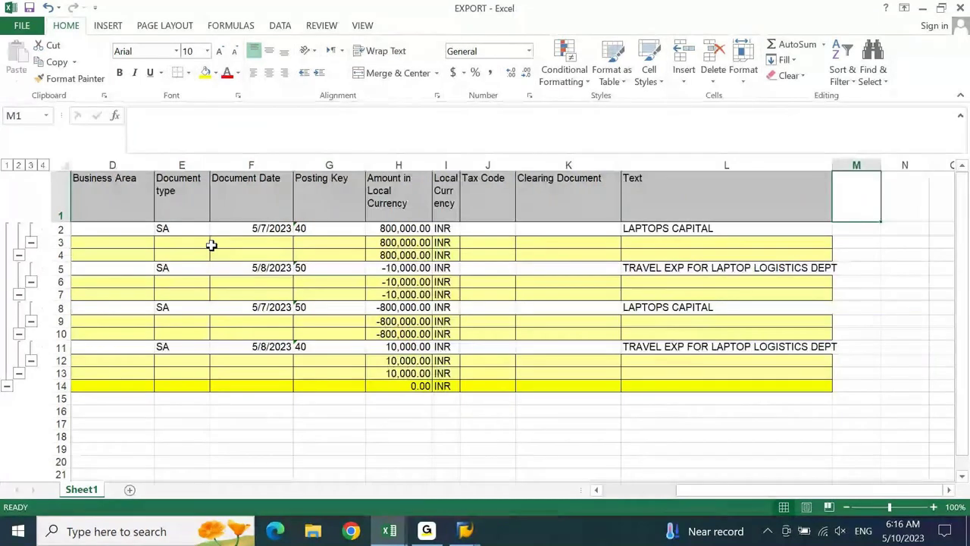
{"action": "key", "text": "Left"}
{"action": "key", "text": "Home"}
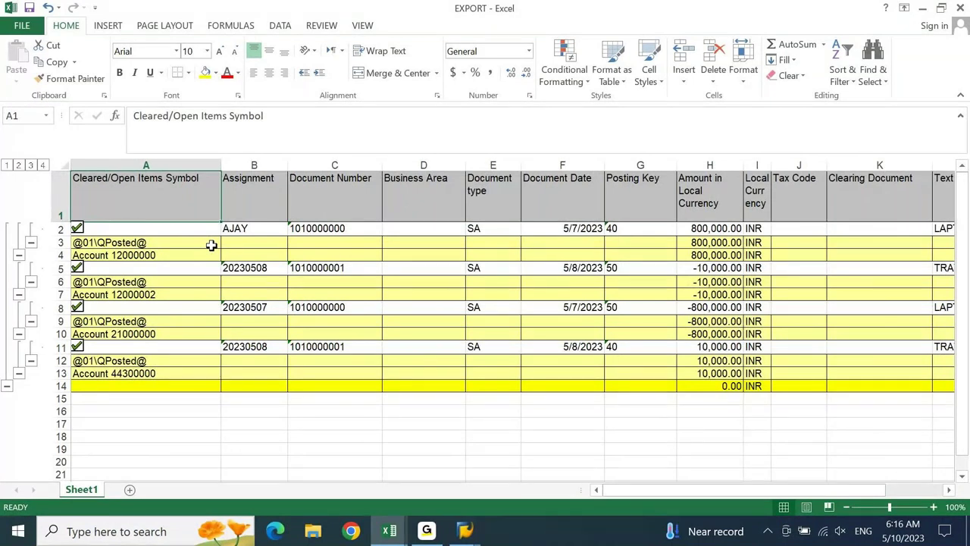
- Examine the exported columns from Document Date through Posting Key, Local Currency and Clearing Document to Text
{"action": "left_click", "coordinate": [543, 208]}
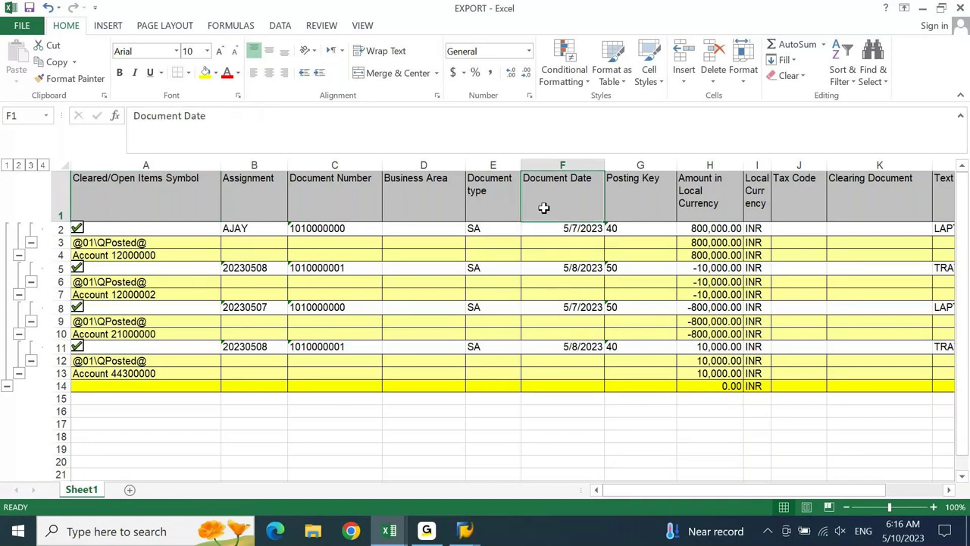
{"action": "key", "text": "Right"}
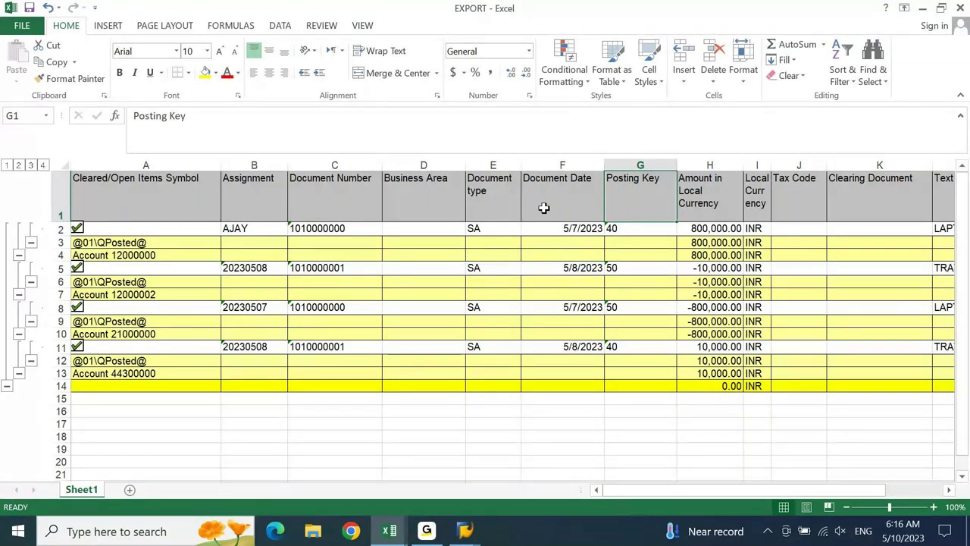
{"action": "key", "text": "Right"}
{"action": "key", "text": "Right"}
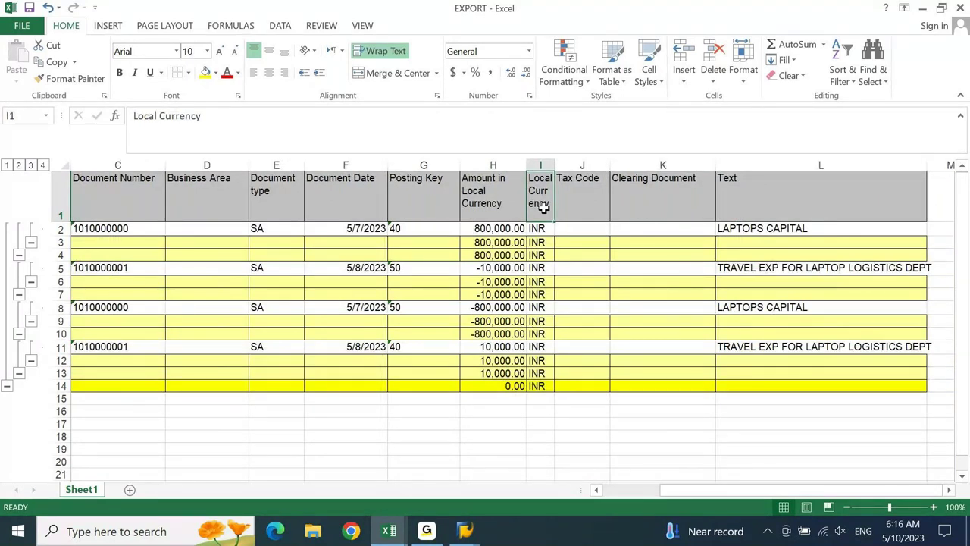
{"action": "key", "text": "Right"}
{"action": "key", "text": "Right"}
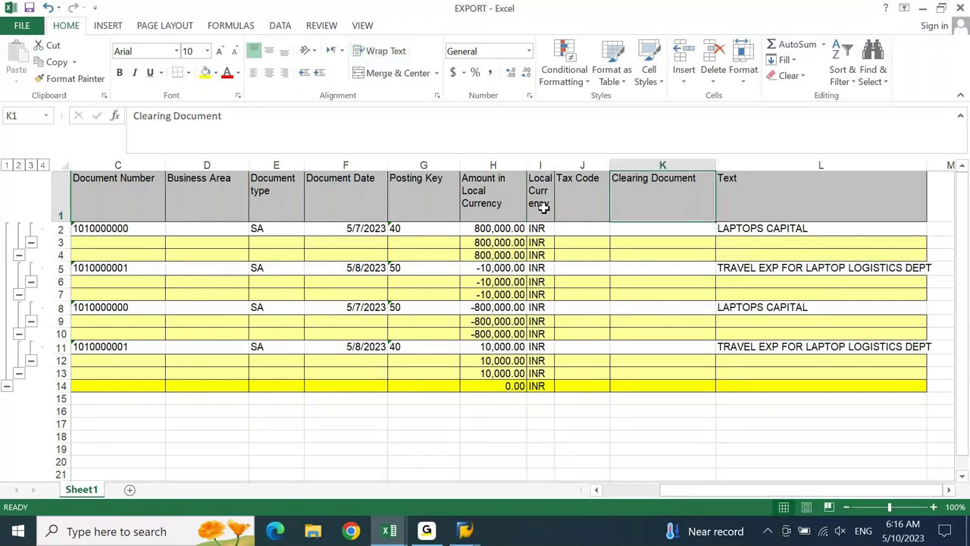
{"action": "key", "text": "Right"}
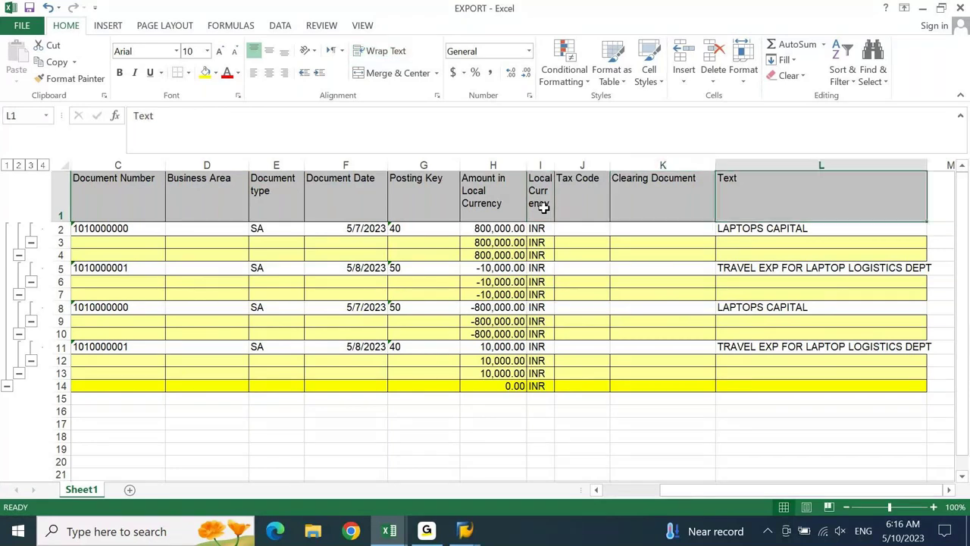
{"action": "scroll", "coordinate": [544, 207], "scroll_direction": "right", "scroll_amount": 1}
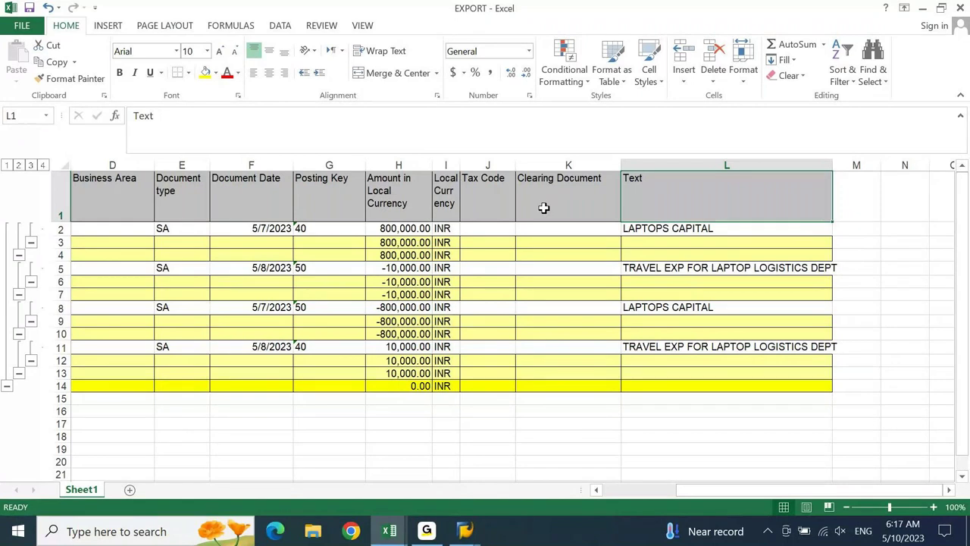
{"action": "key", "text": "ctrl+Home"}
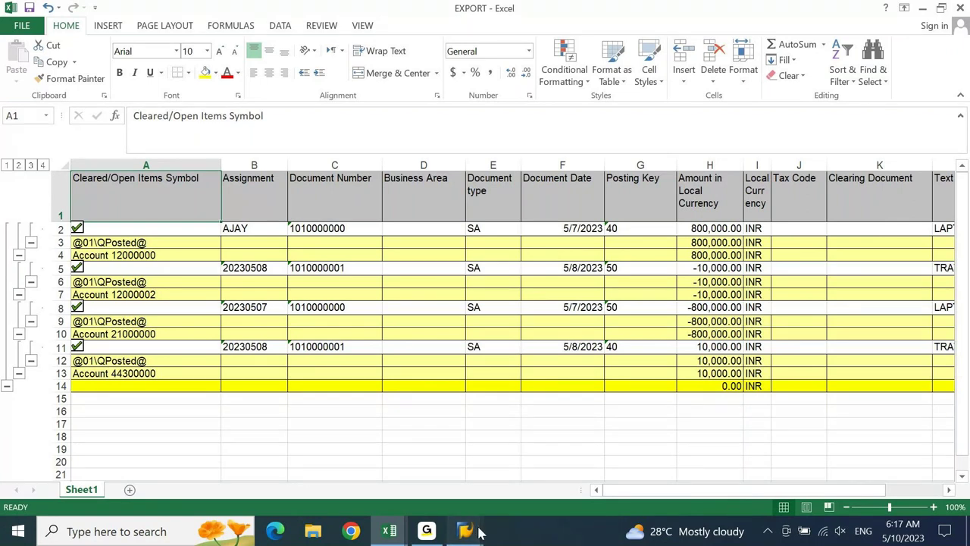
- Switch to the SAP G/L Account Line Item Display, copy the Equity Share Capital account number and return to the selection screen
{"action": "mouse_move", "coordinate": [479, 533]}
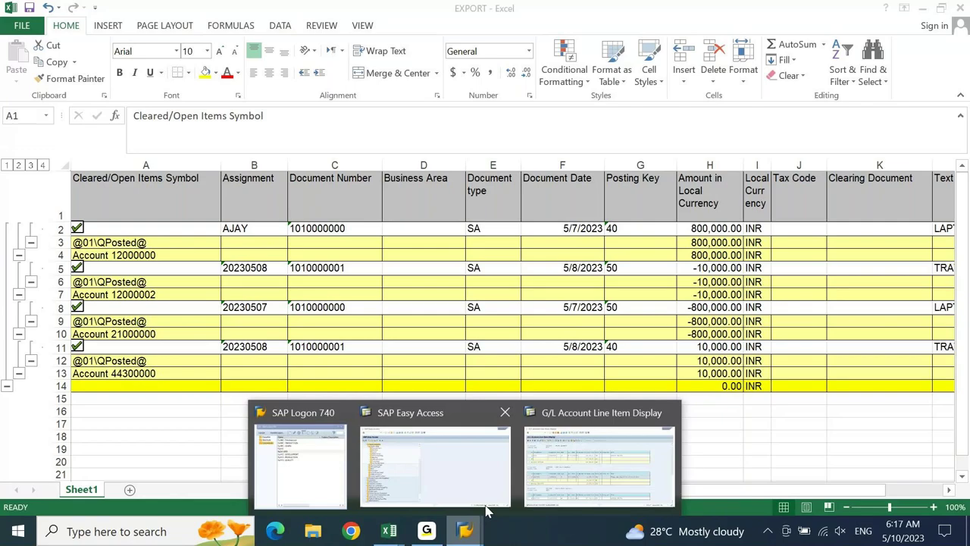
{"action": "left_click", "coordinate": [557, 457]}
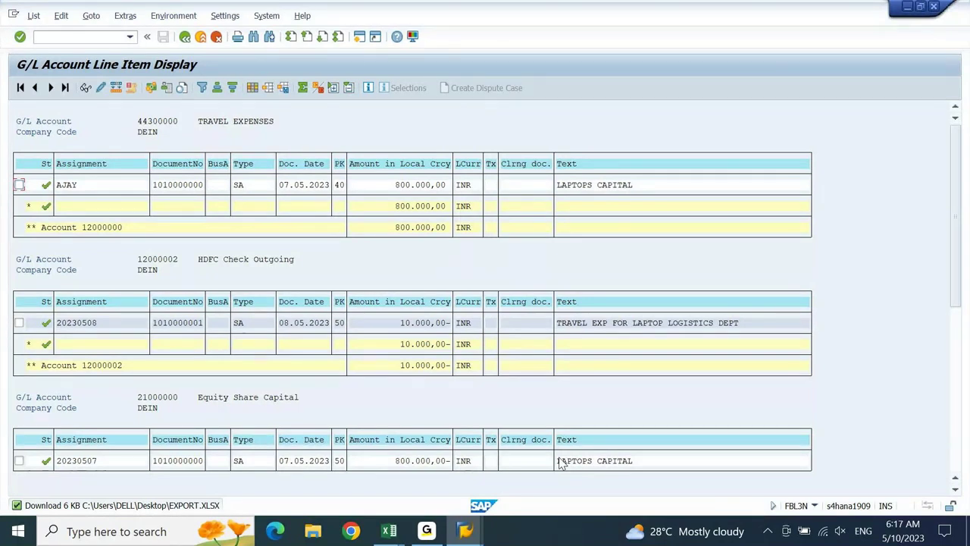
{"action": "scroll", "coordinate": [561, 464], "scroll_direction": "down", "scroll_amount": 5}
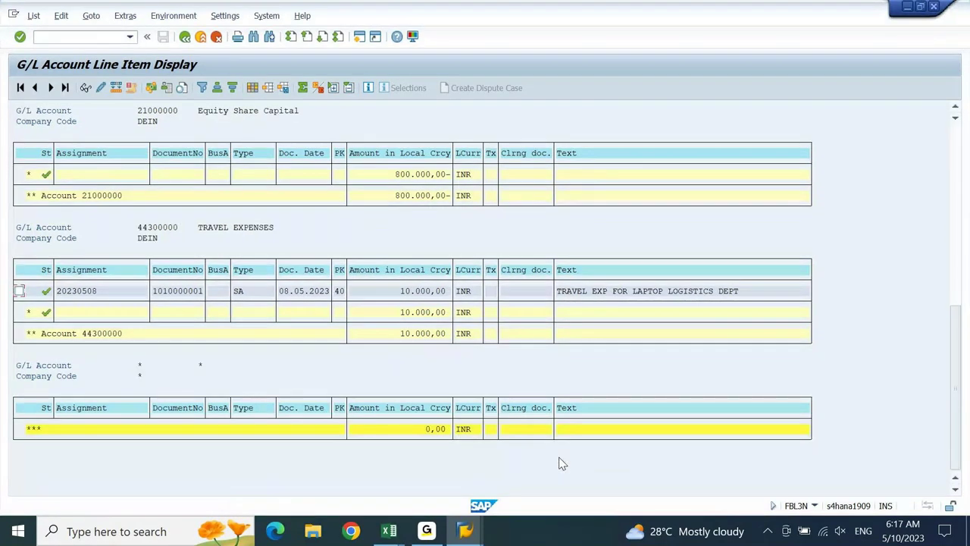
{"action": "scroll", "coordinate": [560, 464], "scroll_direction": "up", "scroll_amount": 5}
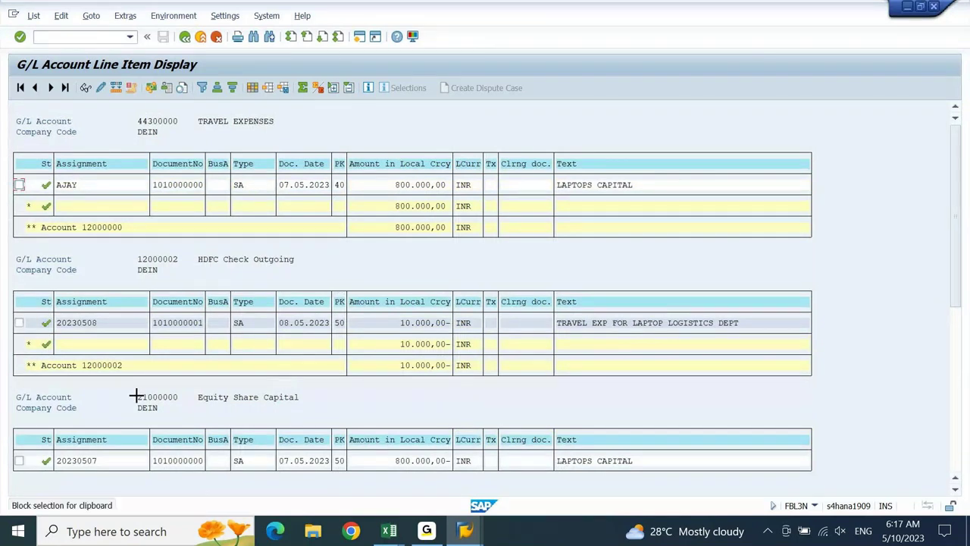
{"action": "left_click_drag", "start_coordinate": [138, 394], "coordinate": [178, 391]}
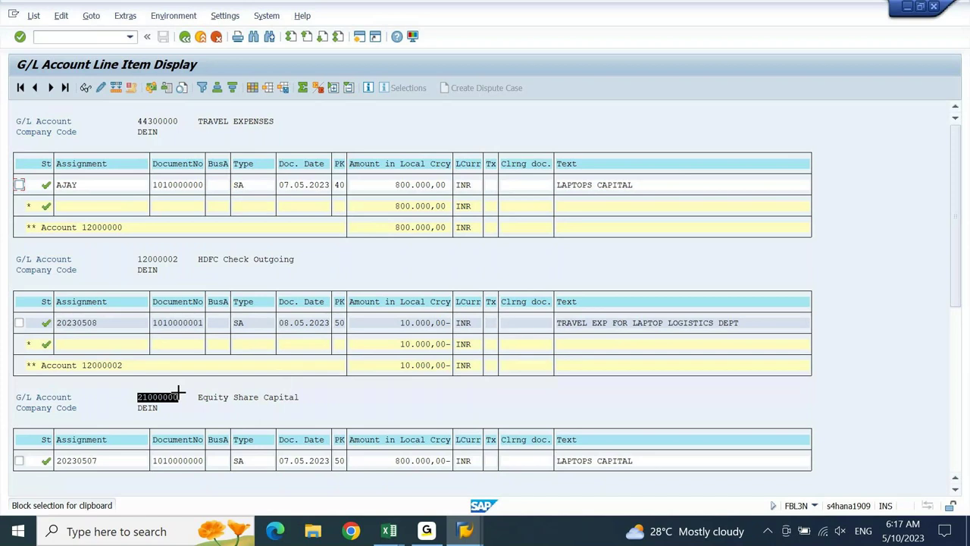
{"action": "key", "text": "ctrl+c"}
{"action": "key", "text": "F3"}
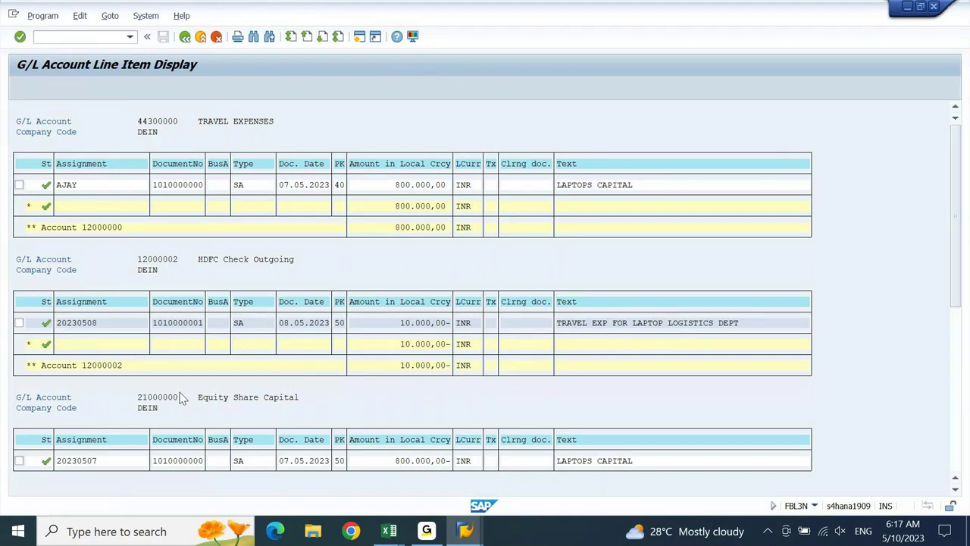
- Enter the copied Equity Share Capital account number as the G/L account for company code DEIN and execute the report
{"action": "key", "text": "ctrl+v"}
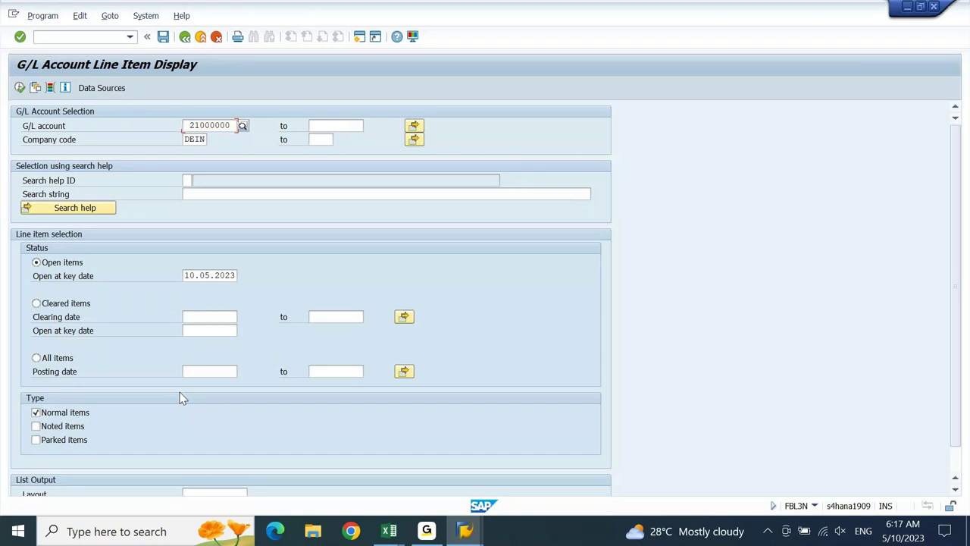
{"action": "key", "text": "F8"}
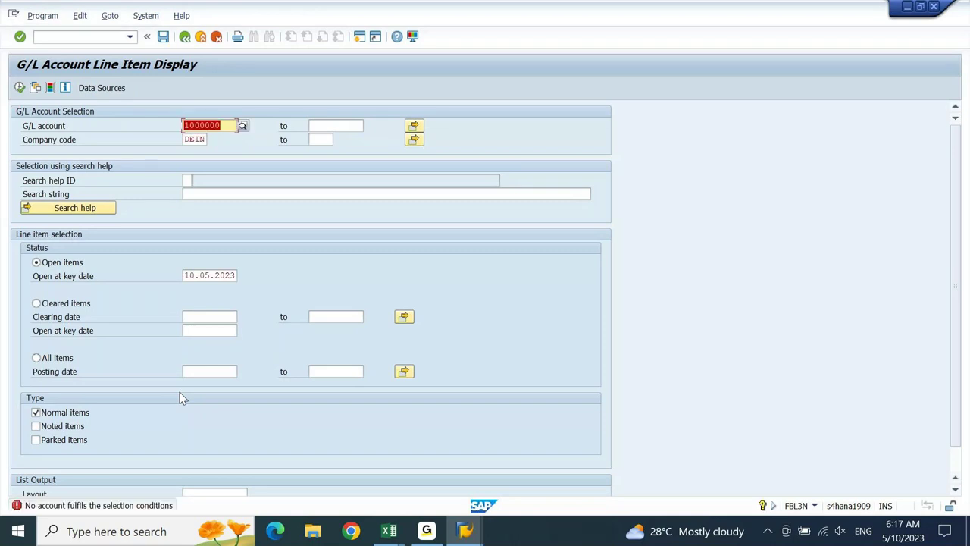
{"action": "key", "text": "Home"}
{"action": "key", "text": "F8"}
{"action": "type", "text": "0"}
{"action": "key", "text": "Return"}
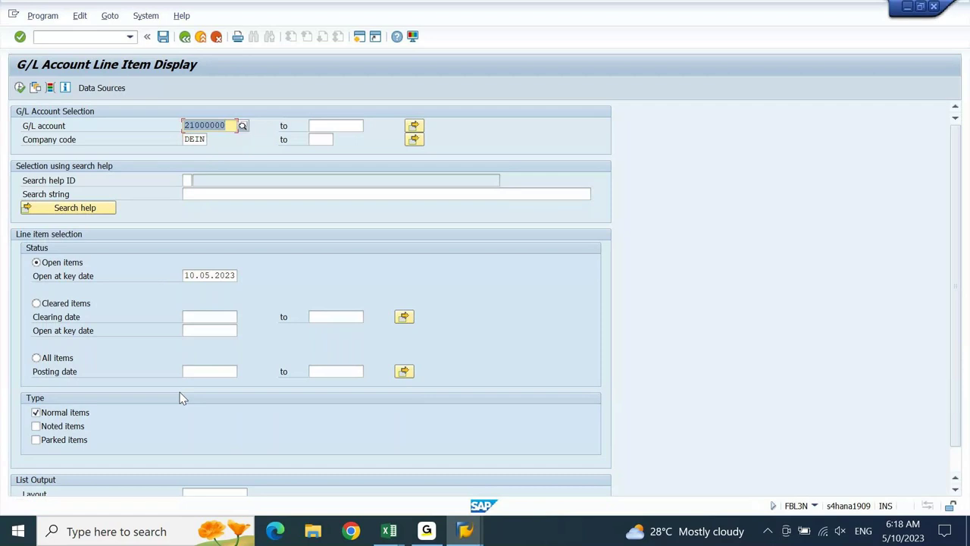
{"action": "left_click", "coordinate": [21, 87]}
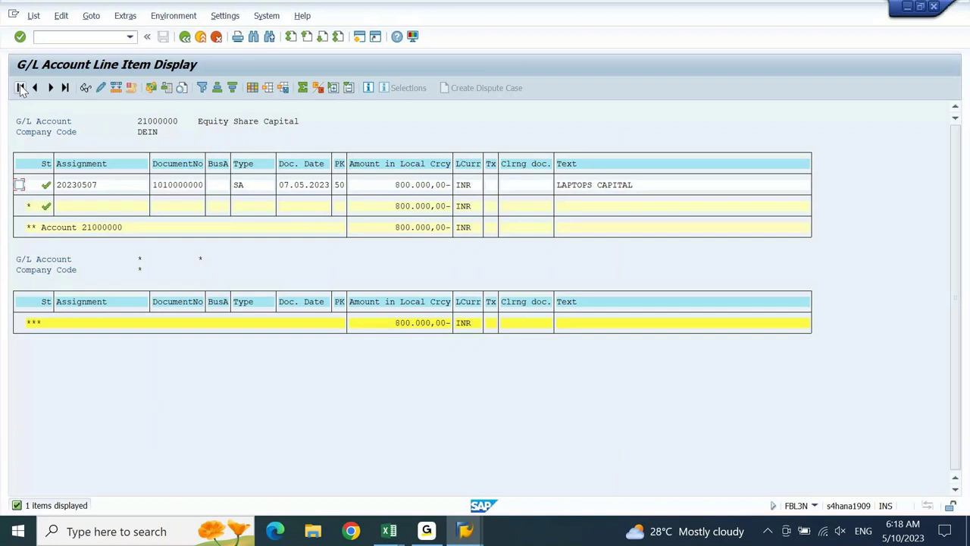
- Collapse and re-expand the subtotal and total levels of the line item list, and close the layout selection without choosing a layout
{"action": "left_click", "coordinate": [31, 211]}
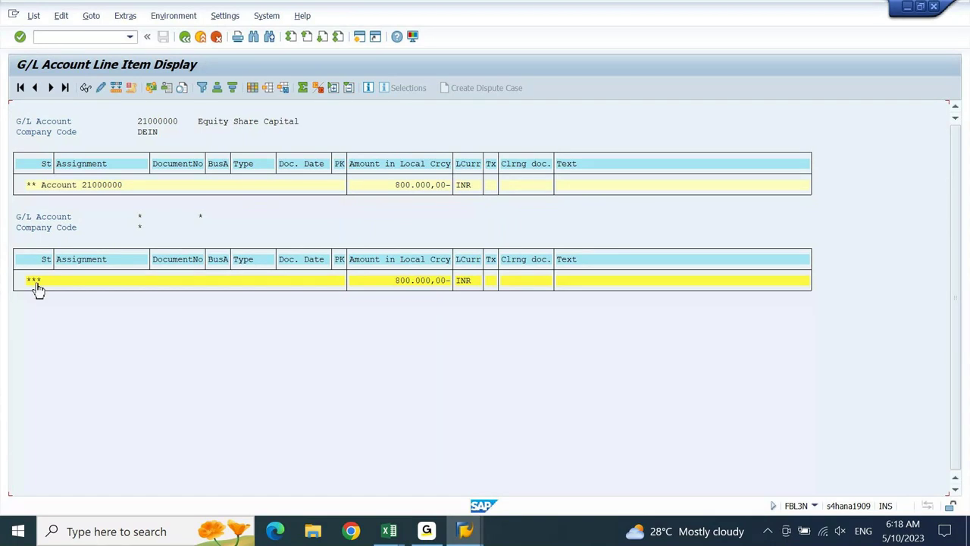
{"action": "left_click", "coordinate": [32, 185]}
{"action": "left_click", "coordinate": [37, 185]}
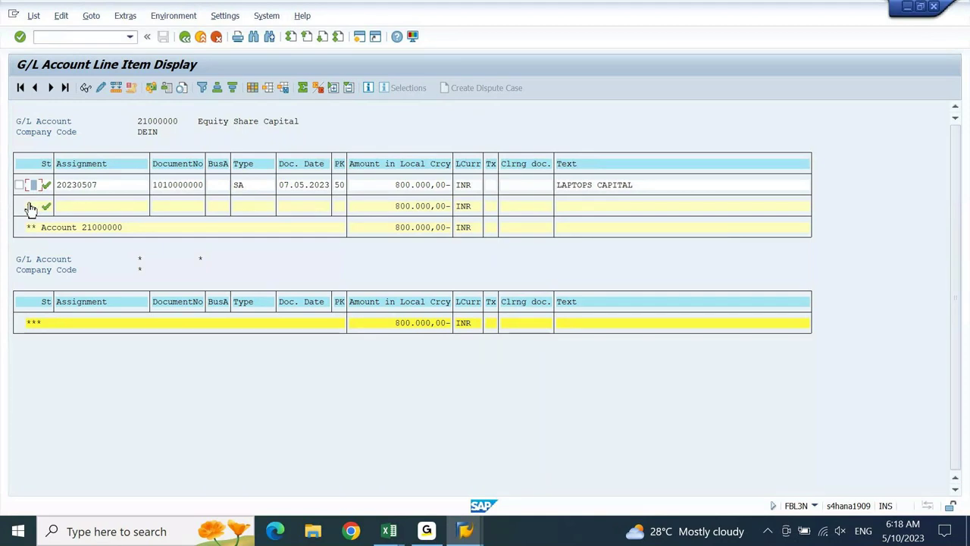
{"action": "left_click", "coordinate": [30, 209]}
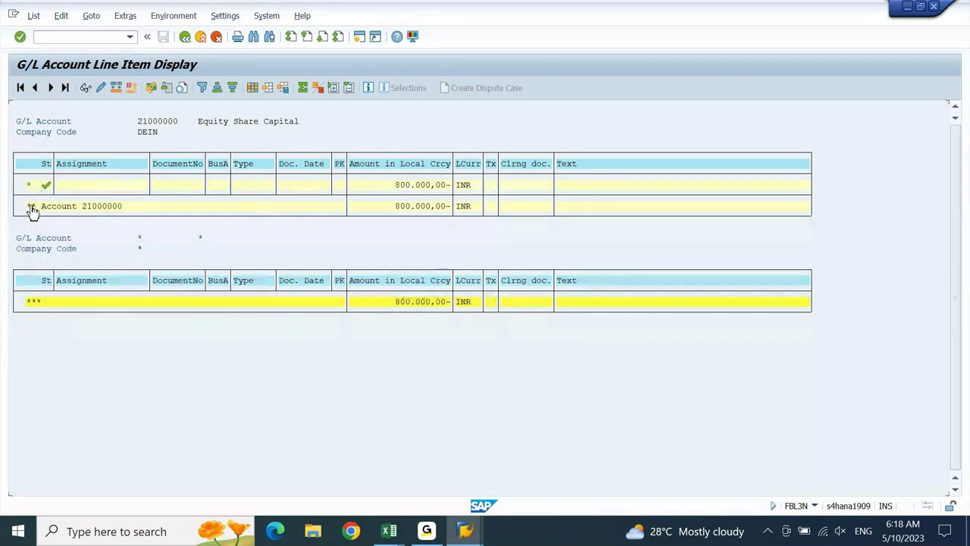
{"action": "left_click", "coordinate": [30, 208]}
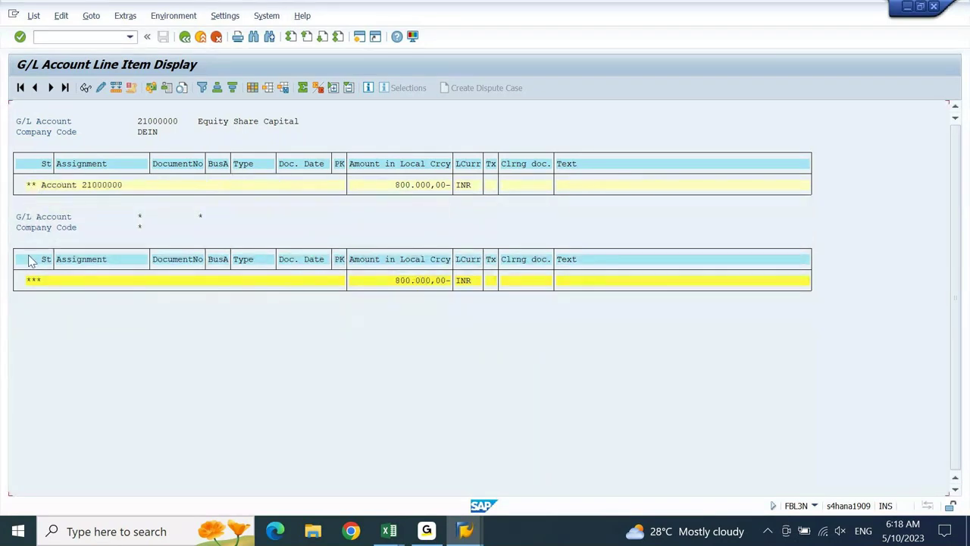
{"action": "left_click", "coordinate": [32, 282]}
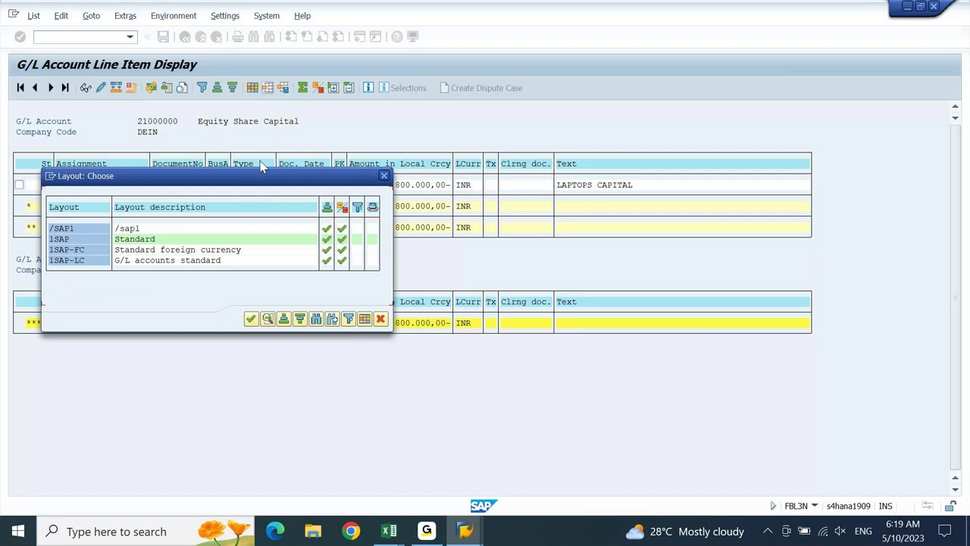
{"action": "left_click", "coordinate": [382, 180]}
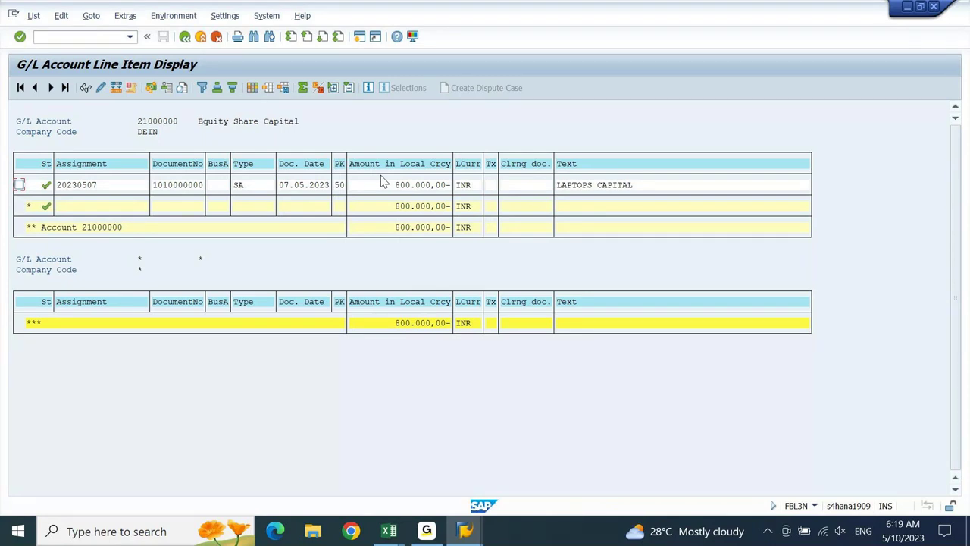
- Switch to the FICO 7.30 AM IST workbook and enter the heading "Layout:" in cell A2145, below the line item report codes
{"action": "left_click", "coordinate": [389, 531]}
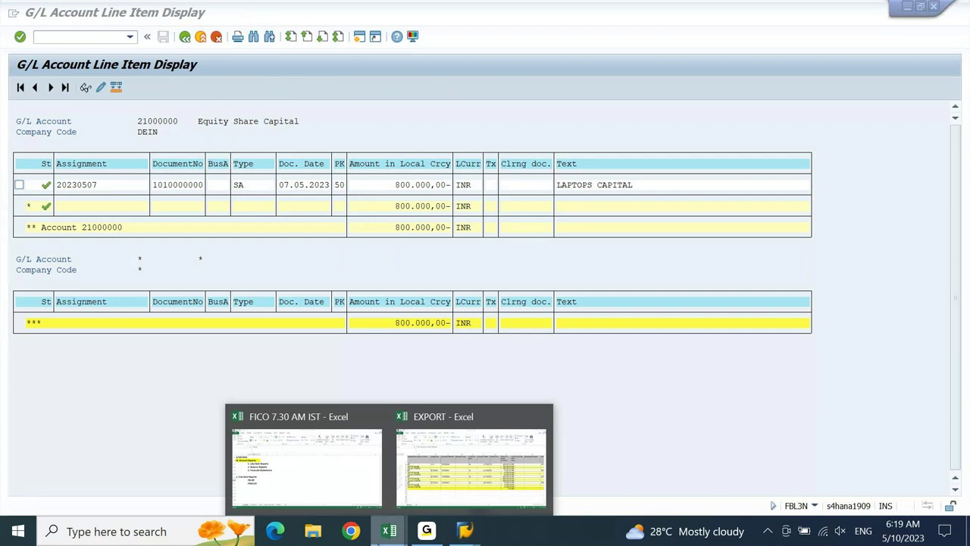
{"action": "left_click", "coordinate": [288, 474]}
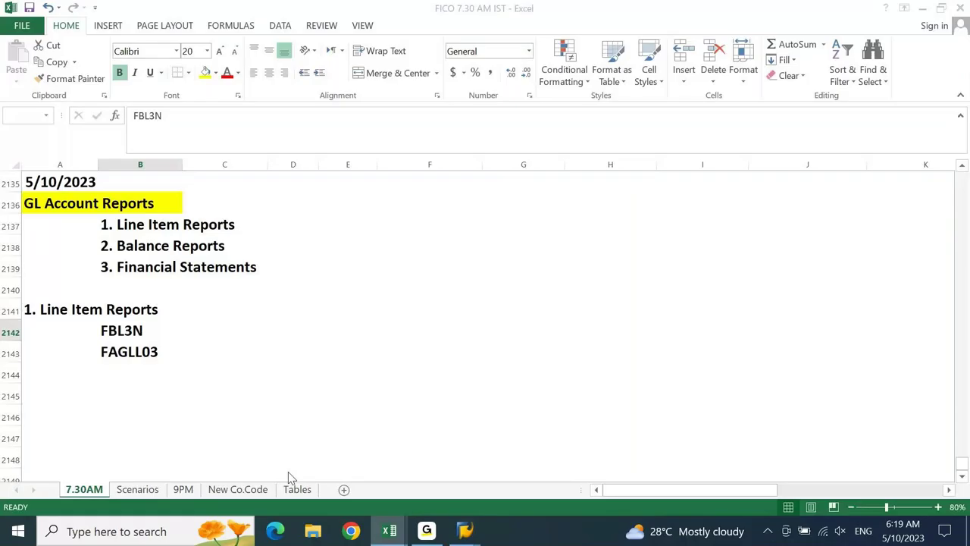
{"action": "key", "text": "Right"}
{"action": "key", "text": "Right"}
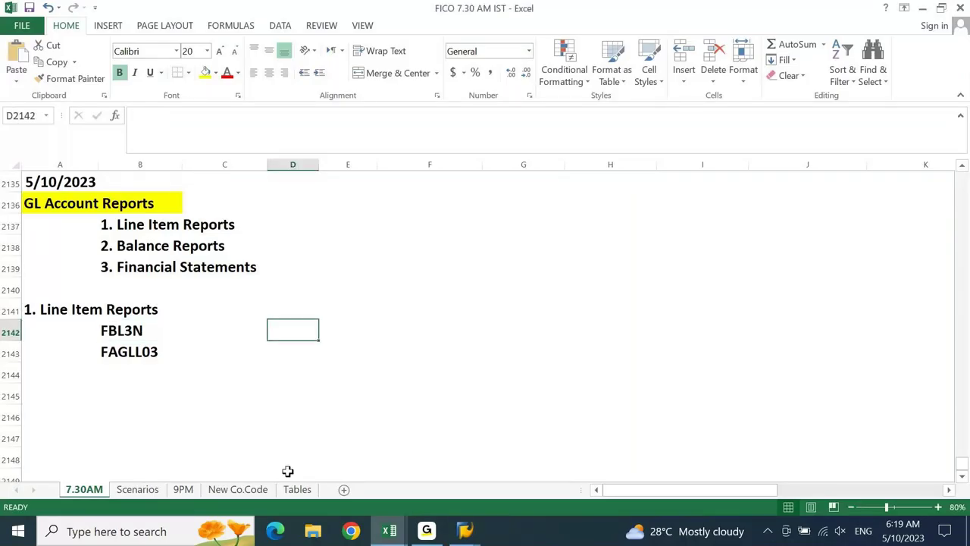
{"action": "key", "text": "Right"}
{"action": "key", "text": "Left"}
{"action": "key", "text": "Left"}
{"action": "key", "text": "Left"}
{"action": "key", "text": "Down"}
{"action": "key", "text": "Down"}
{"action": "key", "text": "Down"}
{"action": "key", "text": "Left"}
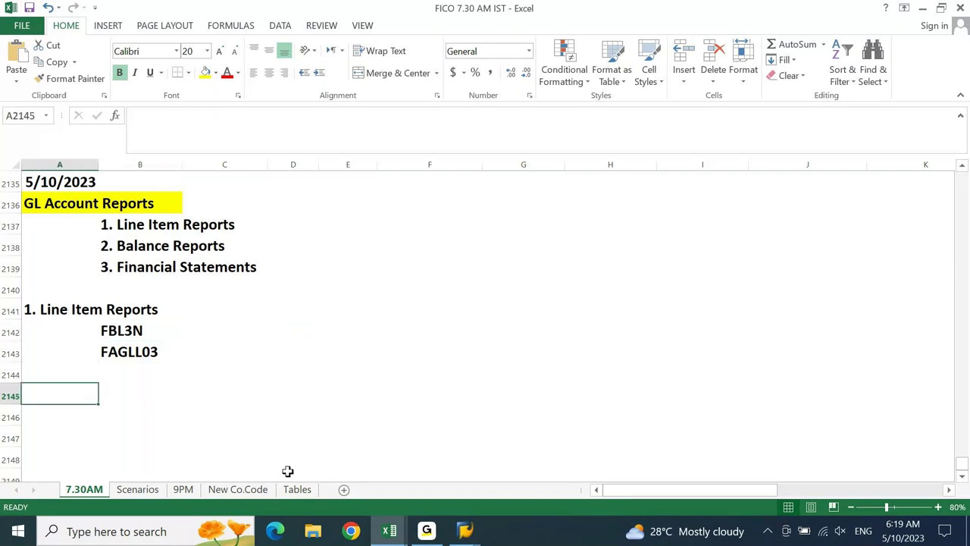
{"action": "type", "text": "LAYOU"}
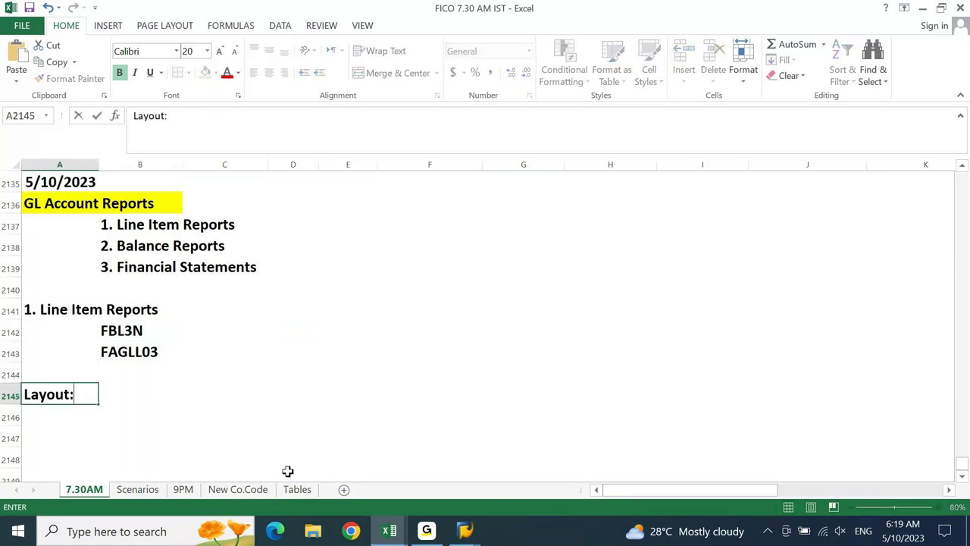
{"action": "key", "text": "Return"}
- Enter the layout column headings CO.Code, Doc# and Doc Type in cells A2146 to C2146
{"action": "type", "text": "CO.Code"}
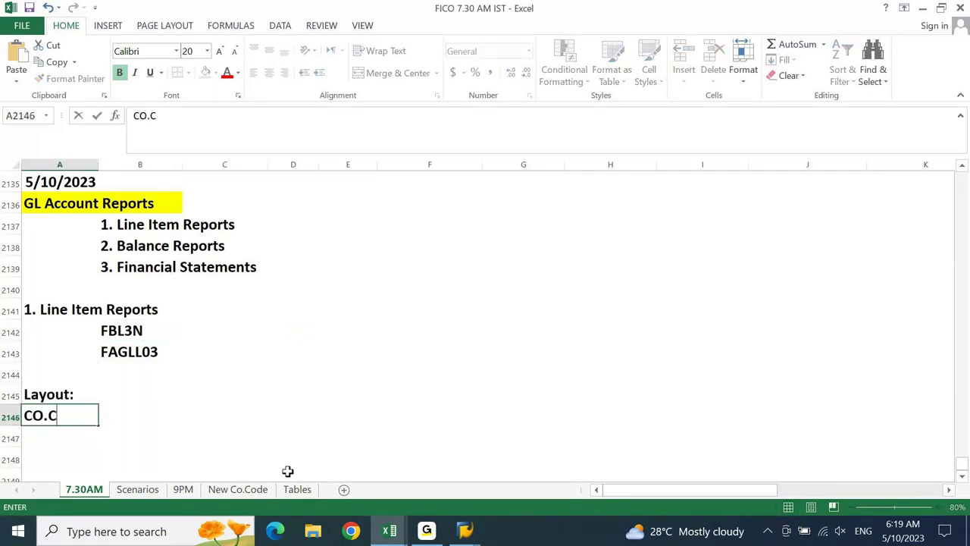
{"action": "key", "text": "Tab"}
{"action": "type", "text": "Doc#"}
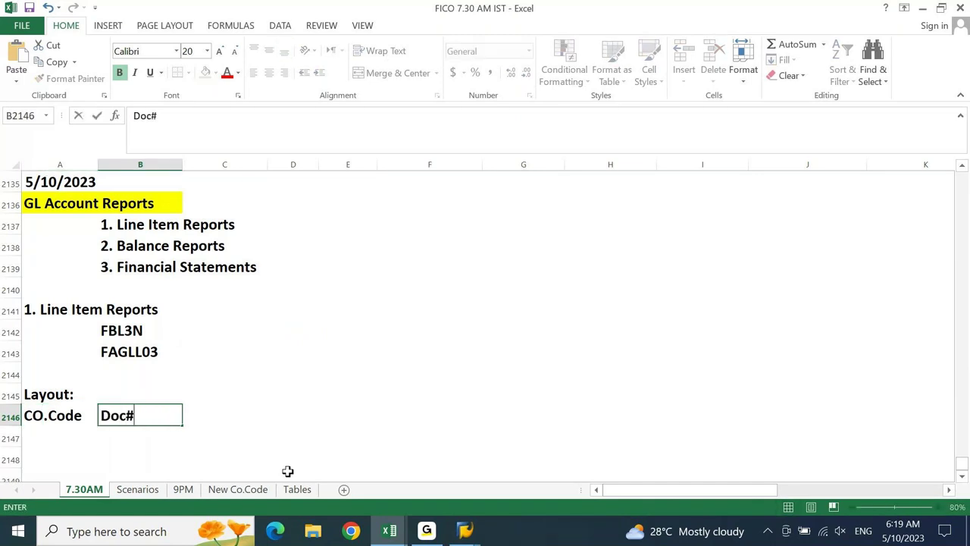
{"action": "key", "text": "Tab"}
{"action": "type", "text": "Doc Type"}
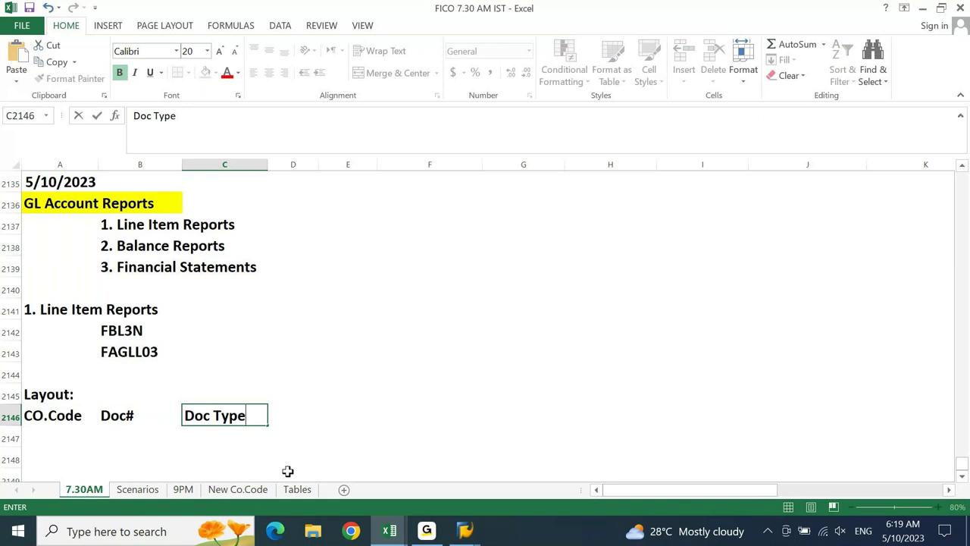
{"action": "key", "text": "Tab"}
- Add the headings Doc Date in D2146 and Post Date in E2146
{"action": "type", "text": "doC t"}
{"action": "key", "text": "Escape"}
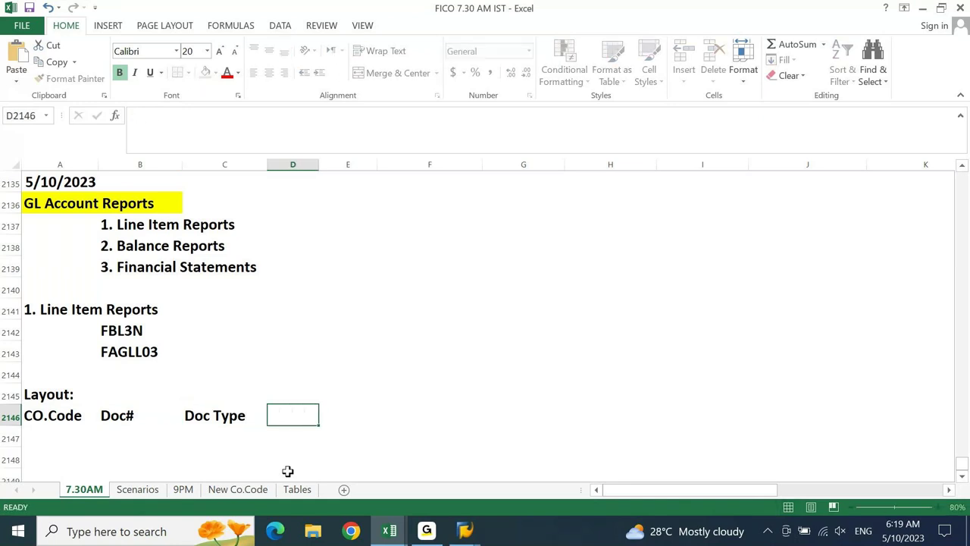
{"action": "type", "text": "DOc"}
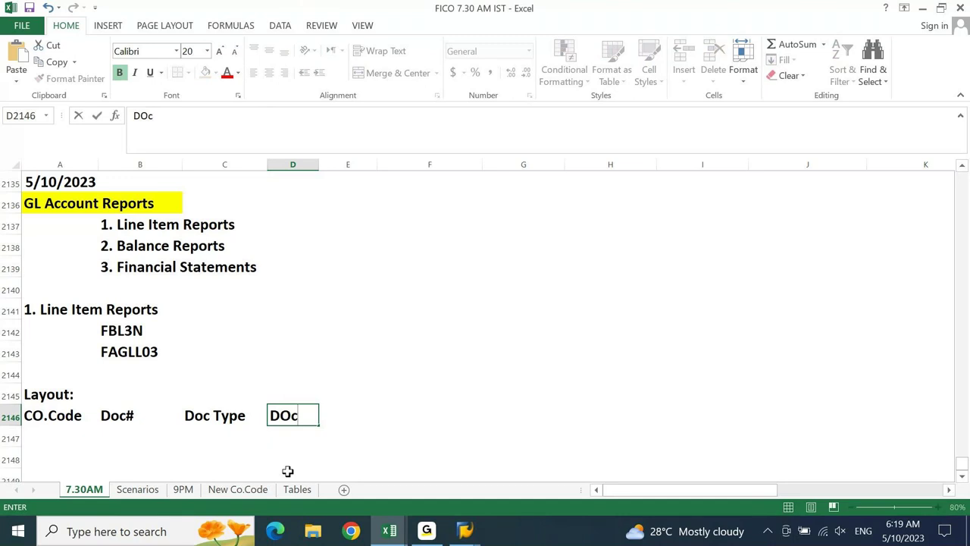
{"action": "type", "text": " Date"}
{"action": "key", "text": "Tab"}
{"action": "type", "text": "Post Date"}
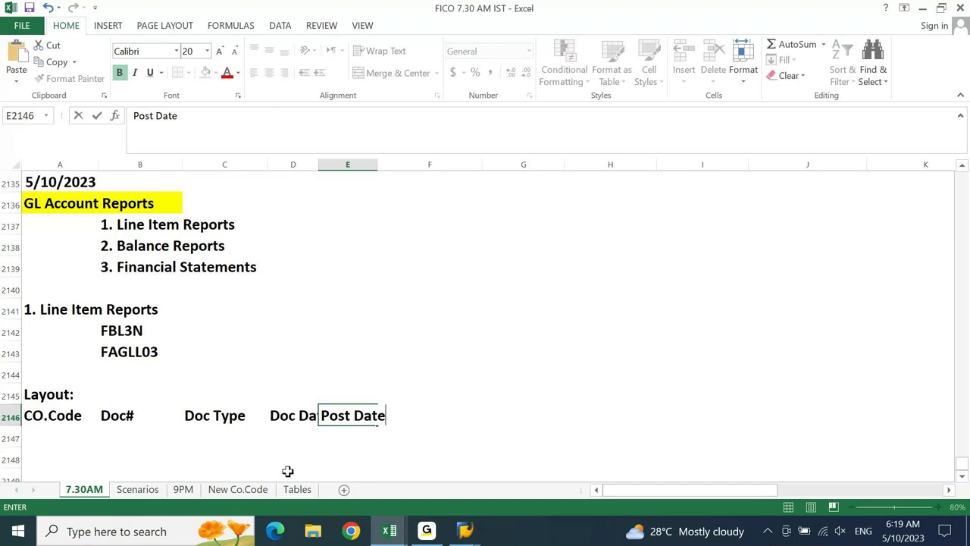
{"action": "key", "text": "Tab"}
- Add the headings Period in F2146 and FY in G2146, correcting the spelling of Period
{"action": "type", "text": "Peiod"}
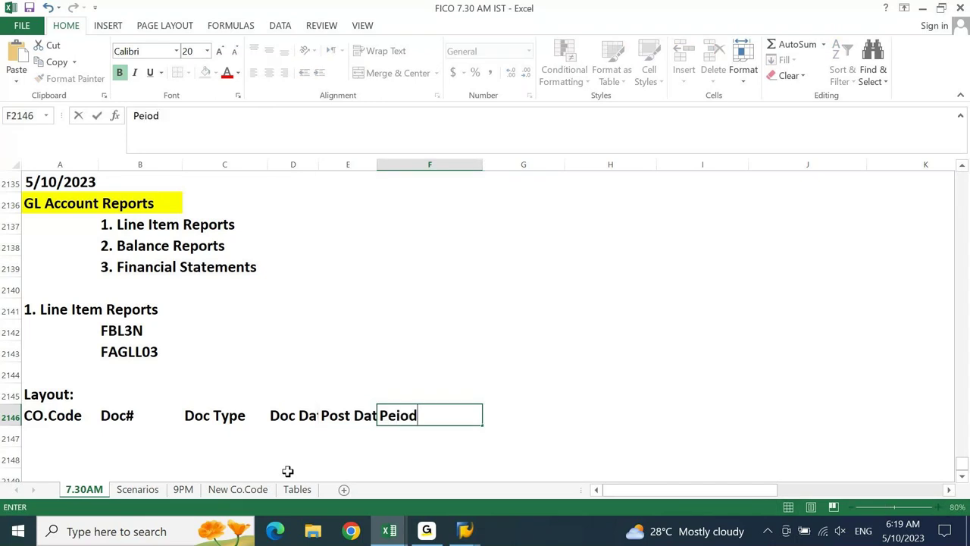
{"action": "key", "text": "Tab"}
{"action": "key", "text": "Left"}
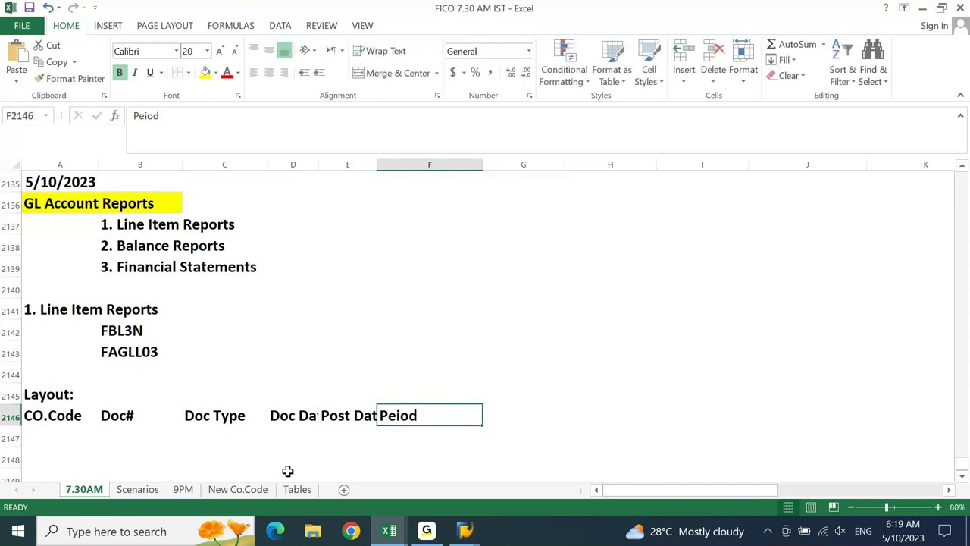
{"action": "type", "text": "Period"}
{"action": "key", "text": "Tab"}
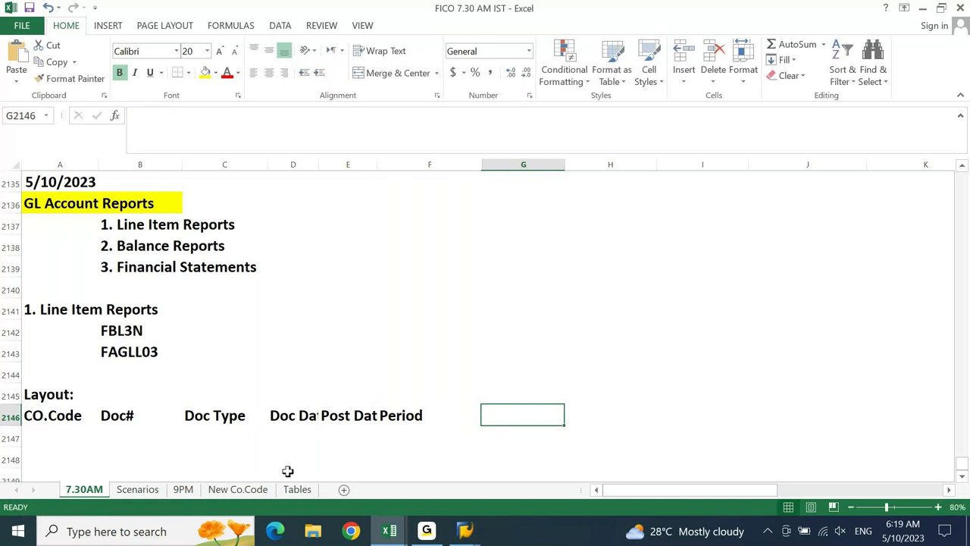
{"action": "type", "text": "FY"}
{"action": "key", "text": "Tab"}
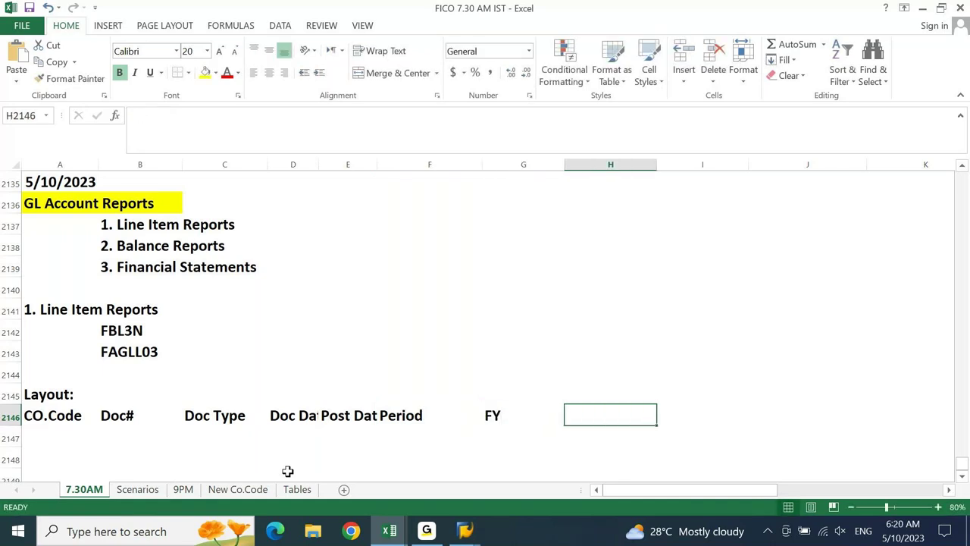
- Add the headings Post. Key in H2146 and Dr/Cr Ind in I2146
{"action": "type", "text": "POst"}
{"action": "type", "text": ". Key"}
{"action": "key", "text": "Tab"}
{"action": "type", "text": "Dr/Cr Ind"}
{"action": "key", "text": "Tab"}
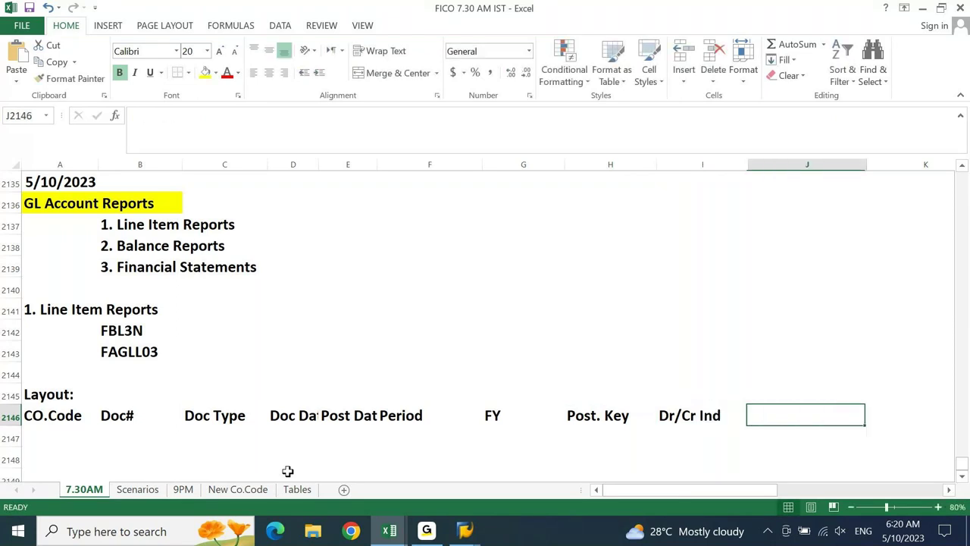
- Add the document currency headings Doc CCY in J2146 and Amt in Doc CCY in K2146
{"action": "type", "text": "Doc "}
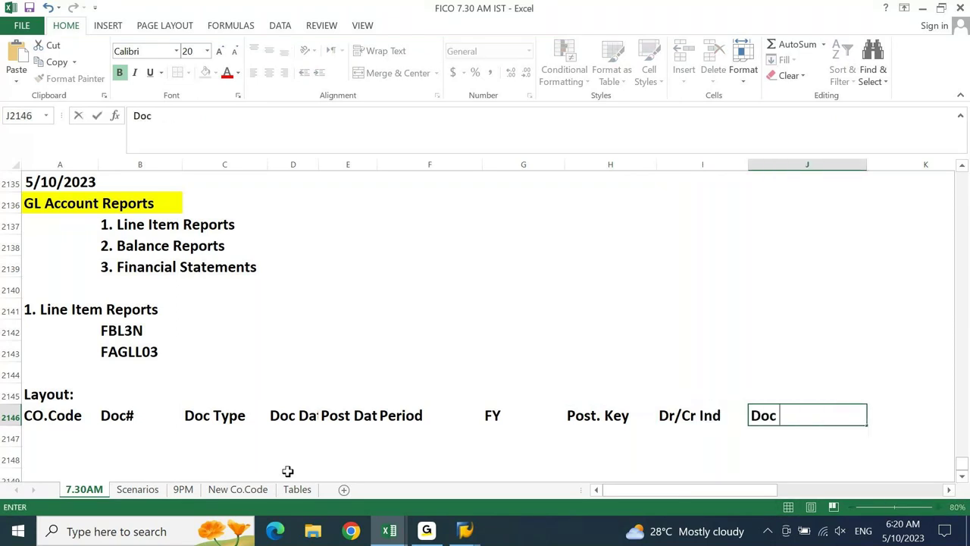
{"action": "type", "text": "CCT"}
{"action": "key", "text": "BackSpace"}
{"action": "type", "text": "Y"}
{"action": "key", "text": "Tab"}
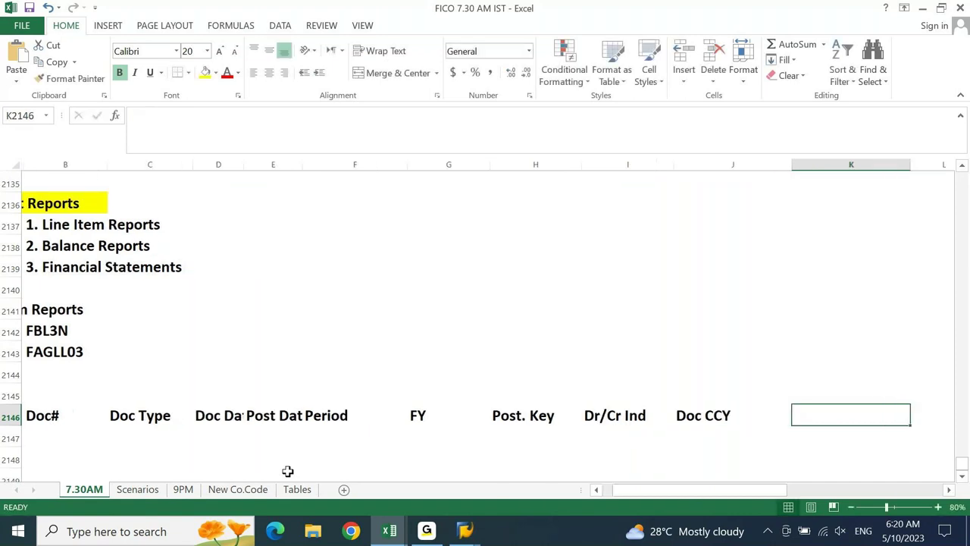
{"action": "type", "text": "Amt in "}
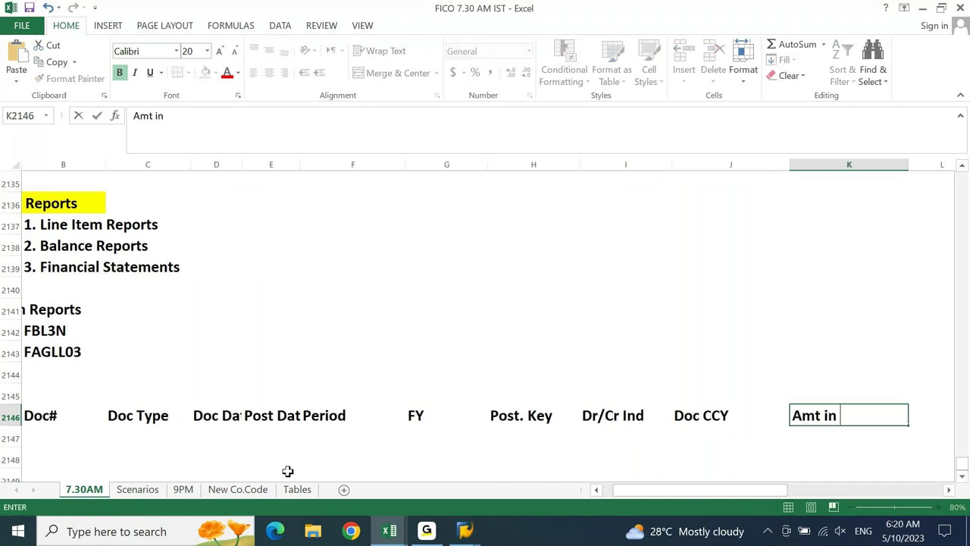
{"action": "type", "text": "Doc CCT"}
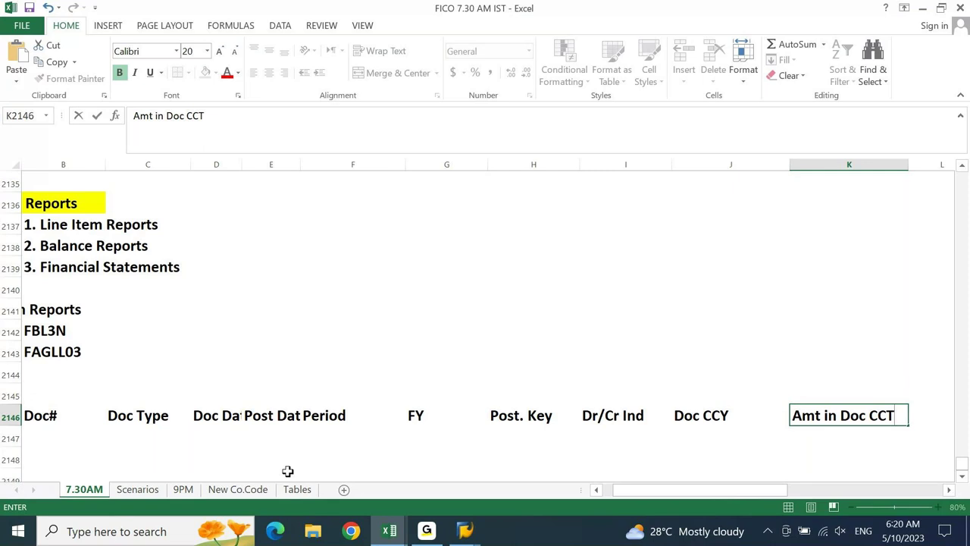
{"action": "key", "text": "BackSpace"}
{"action": "type", "text": "Y"}
{"action": "key", "text": "Tab"}
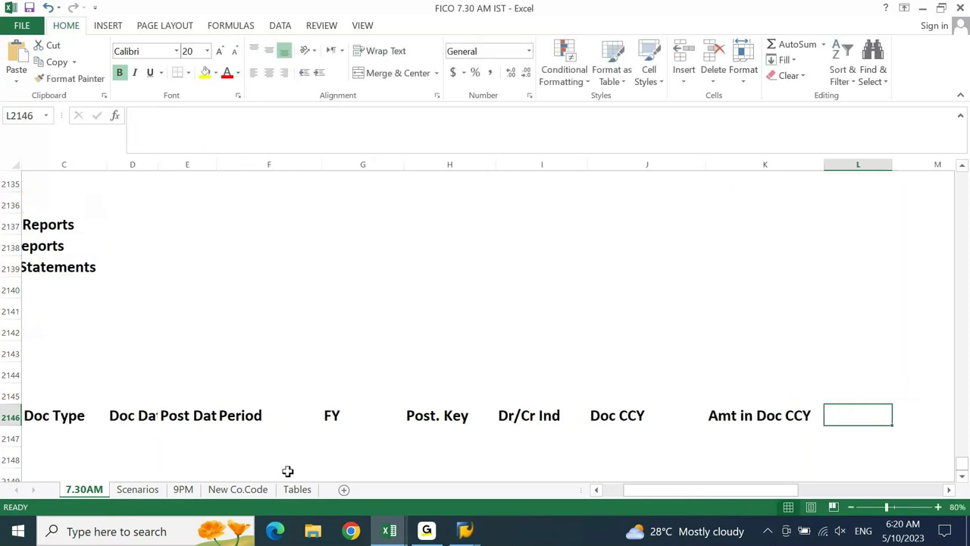
- Add the local currency headings Local CCY in L2146 and Amt in Loc CCY in M2146
{"action": "type", "text": "Local C"}
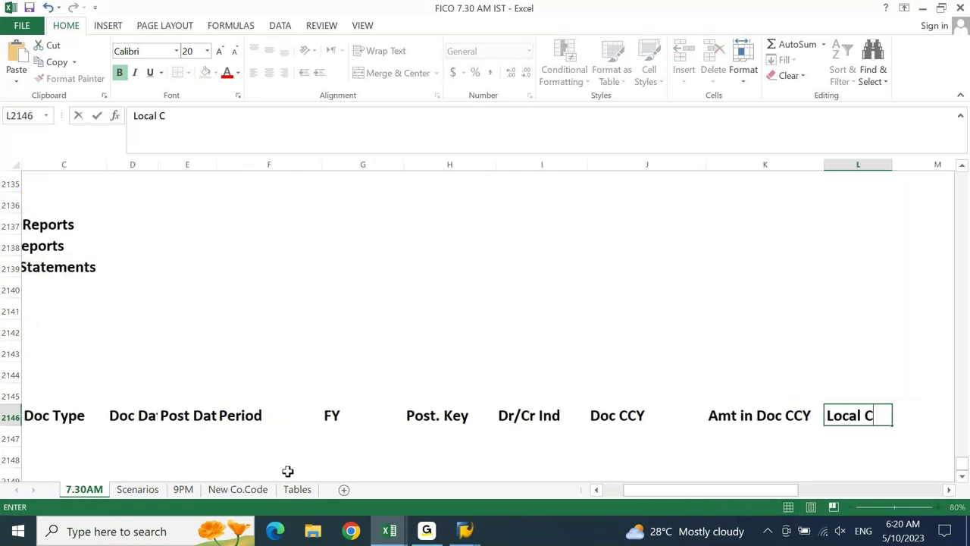
{"action": "type", "text": "CY"}
{"action": "key", "text": "Tab"}
{"action": "type", "text": "A"}
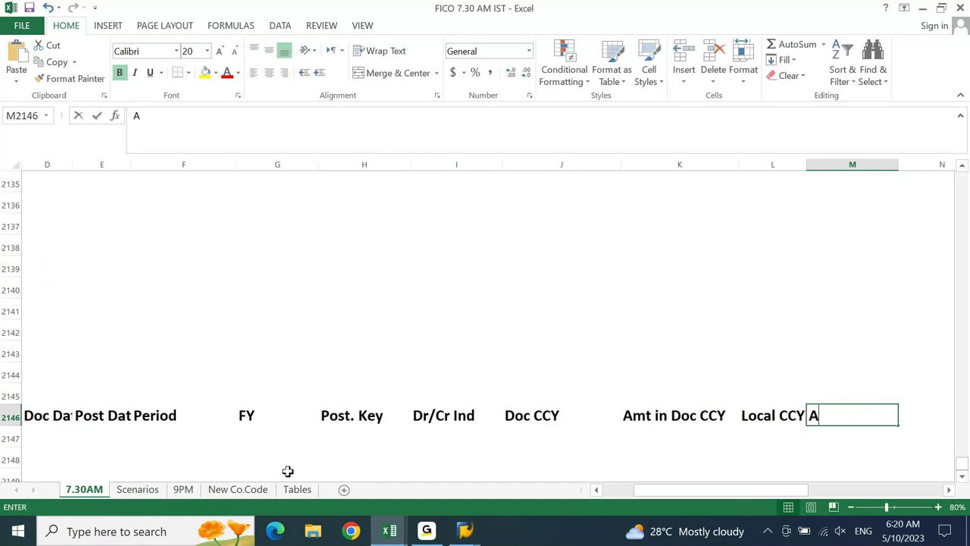
{"action": "type", "text": "mt in "}
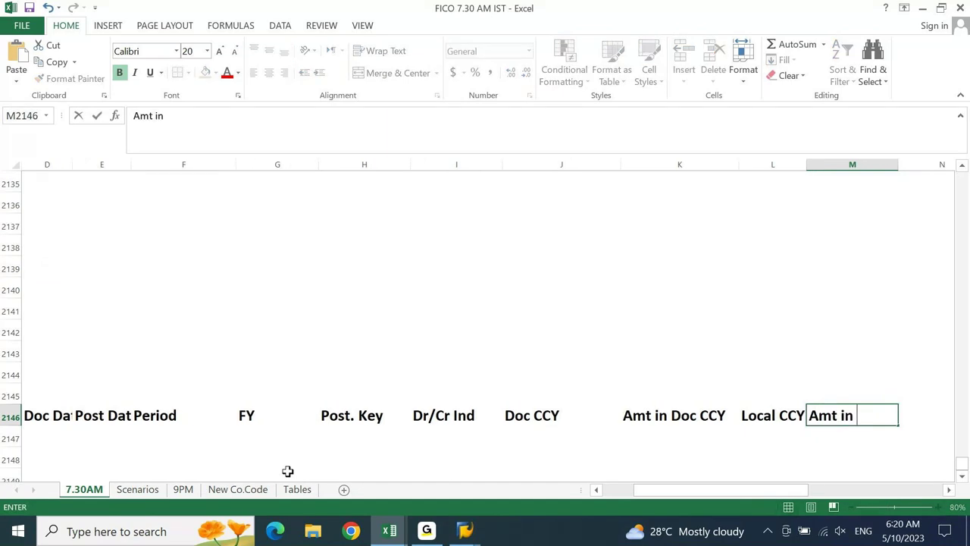
{"action": "type", "text": "Loc CCY"}
{"action": "key", "text": "Tab"}
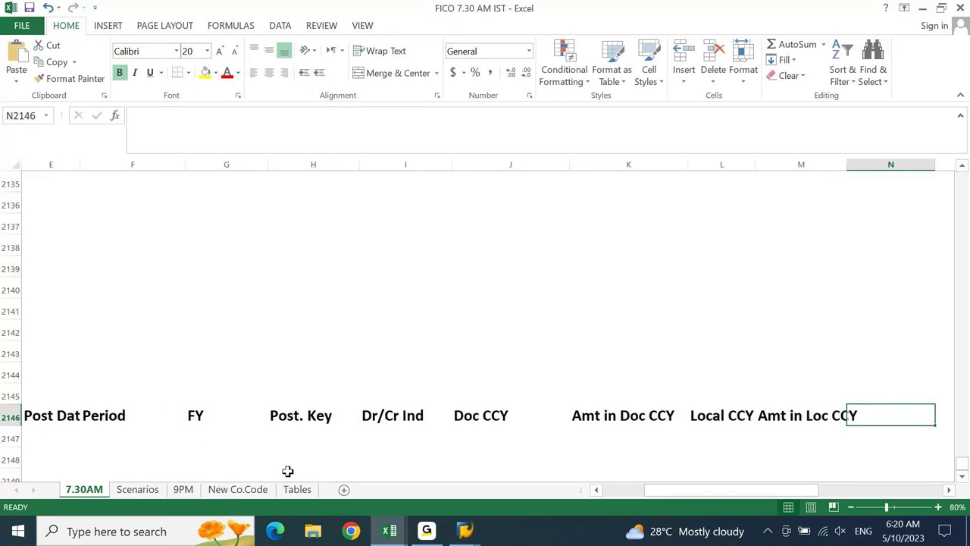
- Add the second local currency headings Loc. CCY 2 in N2146 and Amt in Loc CCY 2 in O2146
{"action": "type", "text": "Lox"}
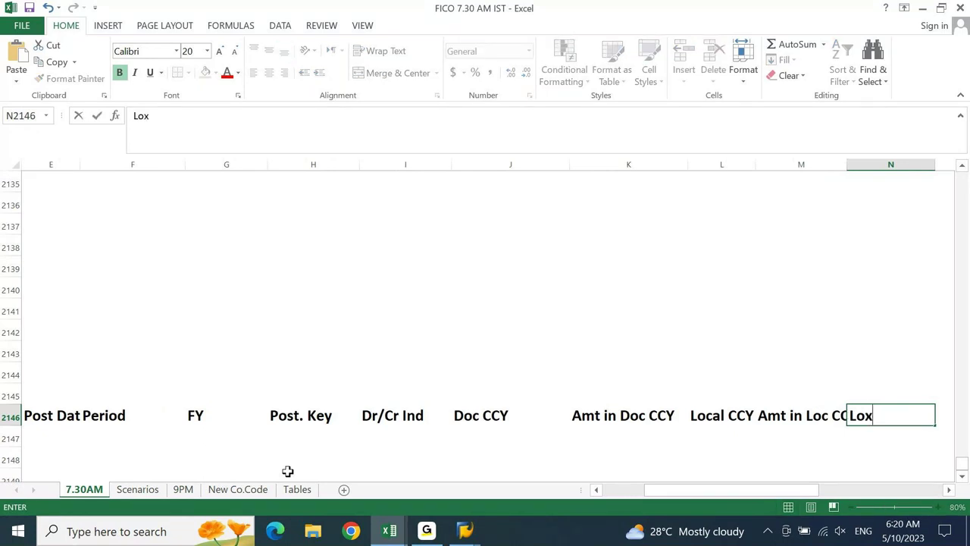
{"action": "key", "text": "BackSpace"}
{"action": "type", "text": "c. CCY 2"}
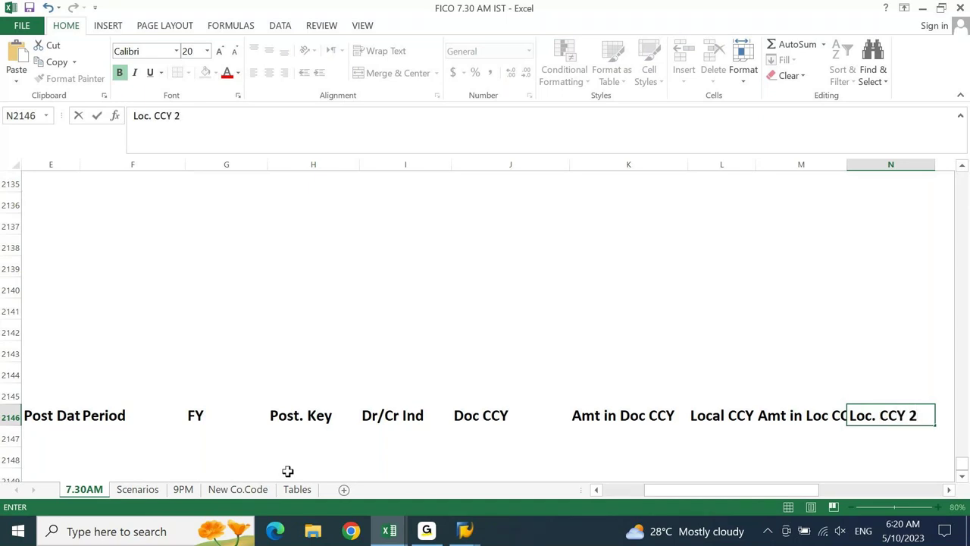
{"action": "key", "text": "Tab"}
{"action": "type", "text": "Amt in Loc CCY 2"}
{"action": "key", "text": "Tab"}
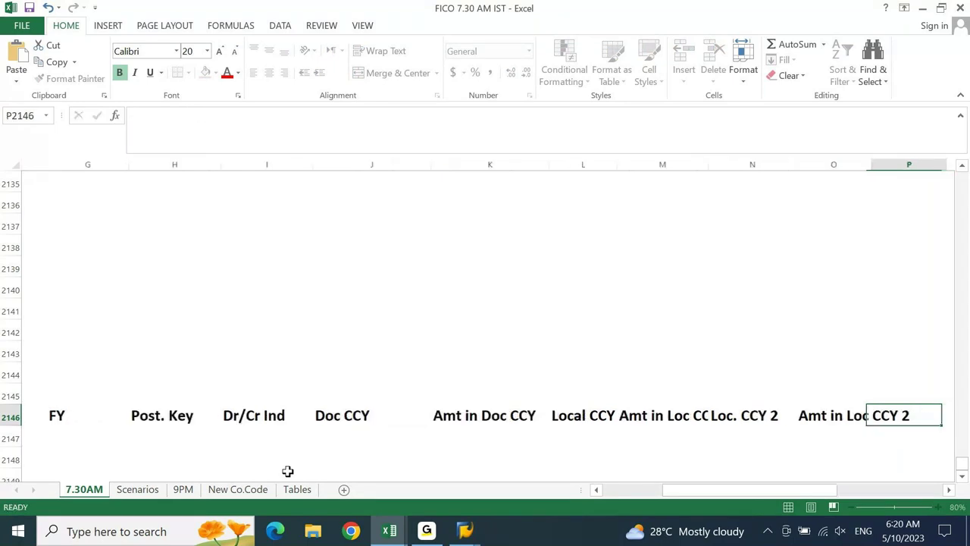
- Add the profit center and cost center headings PRCTR in P2146 and CCTR in Q2146
{"action": "type", "text": "P"}
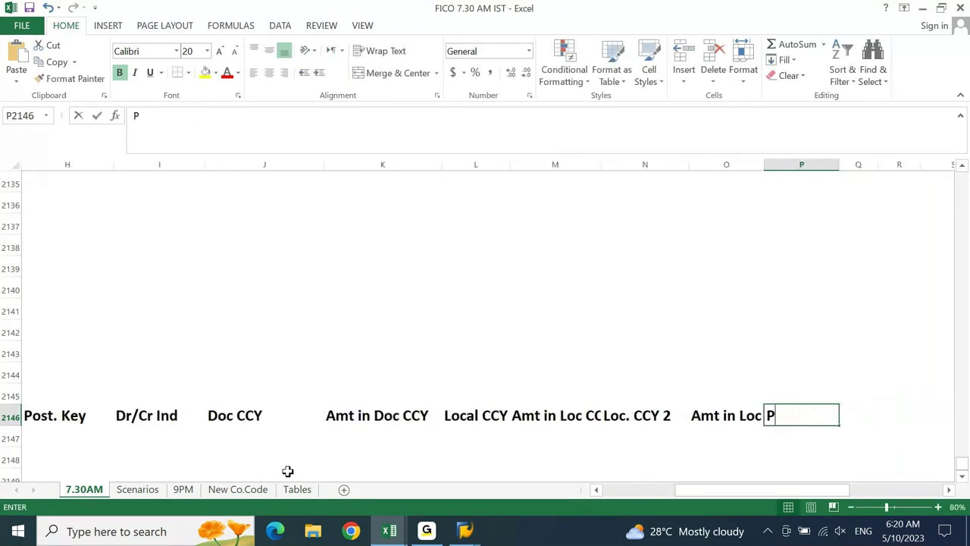
{"action": "type", "text": "RCTR"}
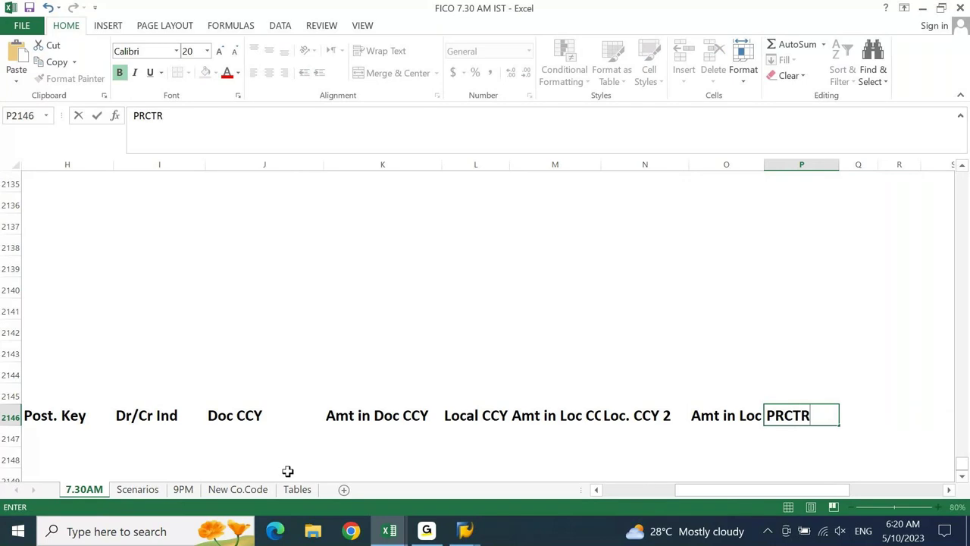
{"action": "key", "text": "Tab"}
{"action": "type", "text": "CCTR"}
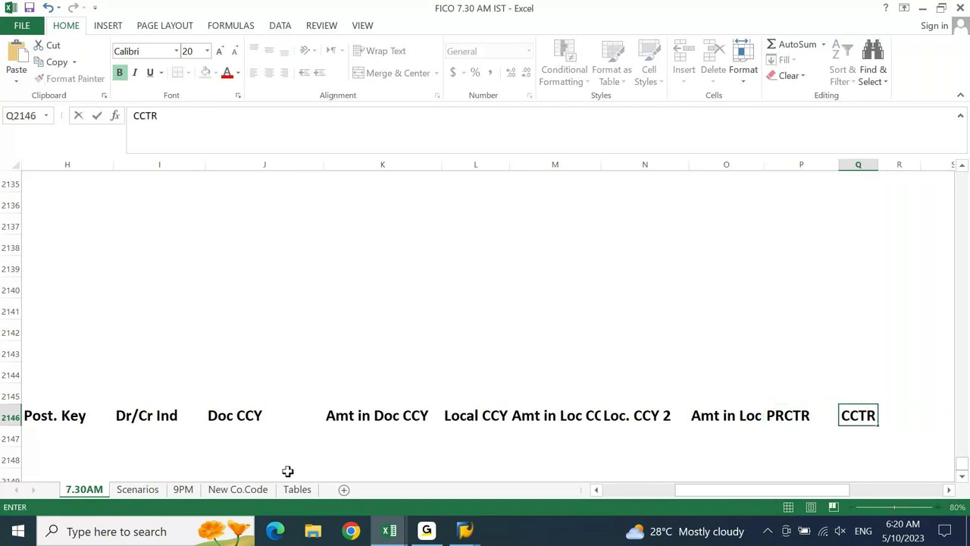
{"action": "key", "text": "Tab"}
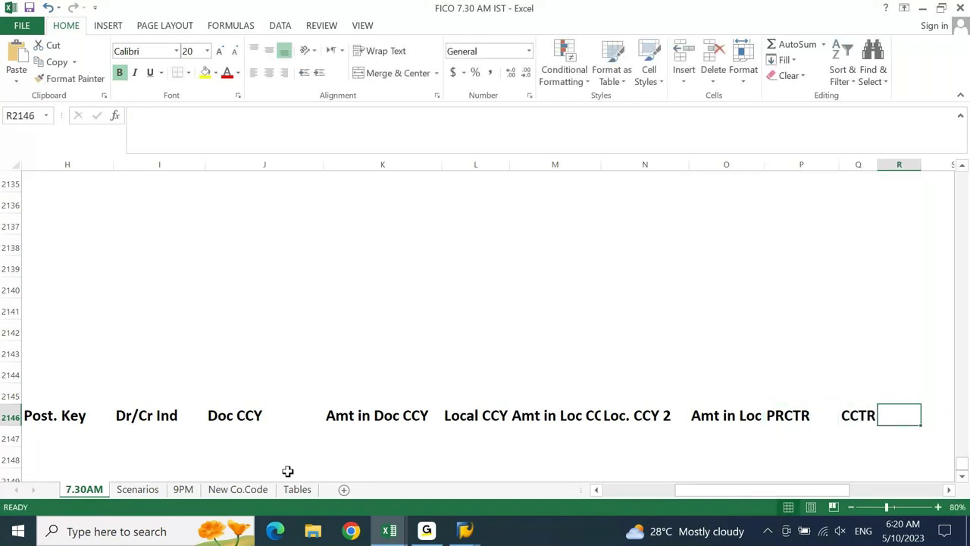
- Add the headings Reference in R2146, Header text in S2146 and Line Item Text in T2146
{"action": "type", "text": "Reference"}
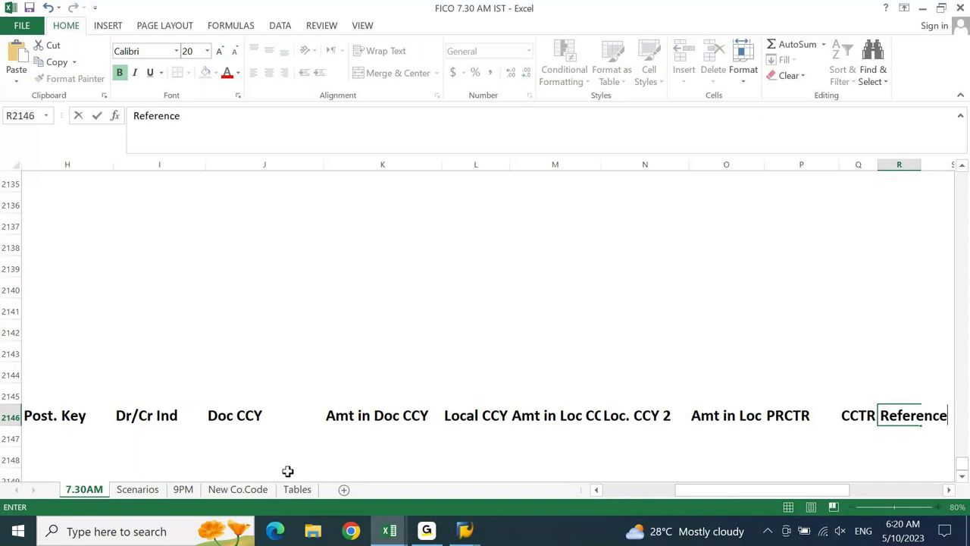
{"action": "key", "text": "Tab"}
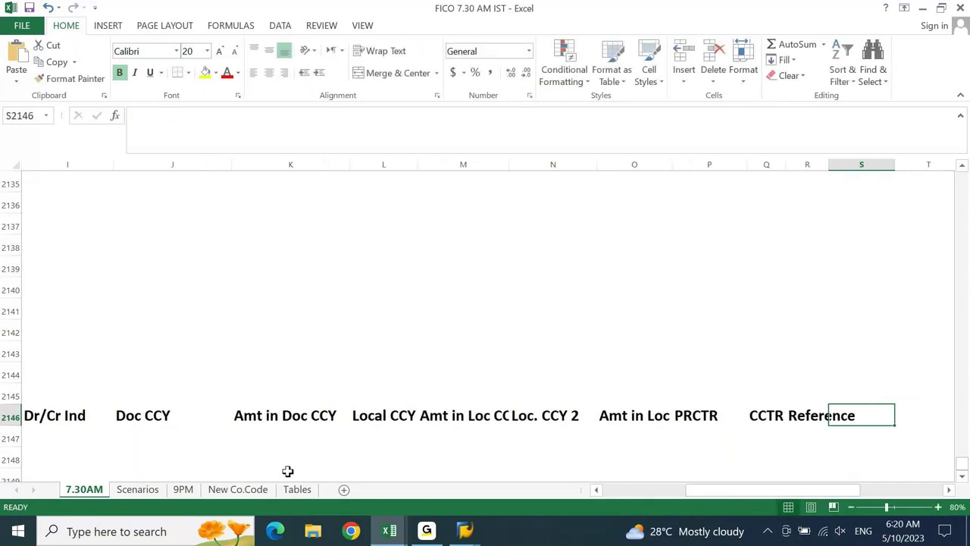
{"action": "type", "text": "Header text"}
{"action": "key", "text": "Tab"}
{"action": "type", "text": "Lin"}
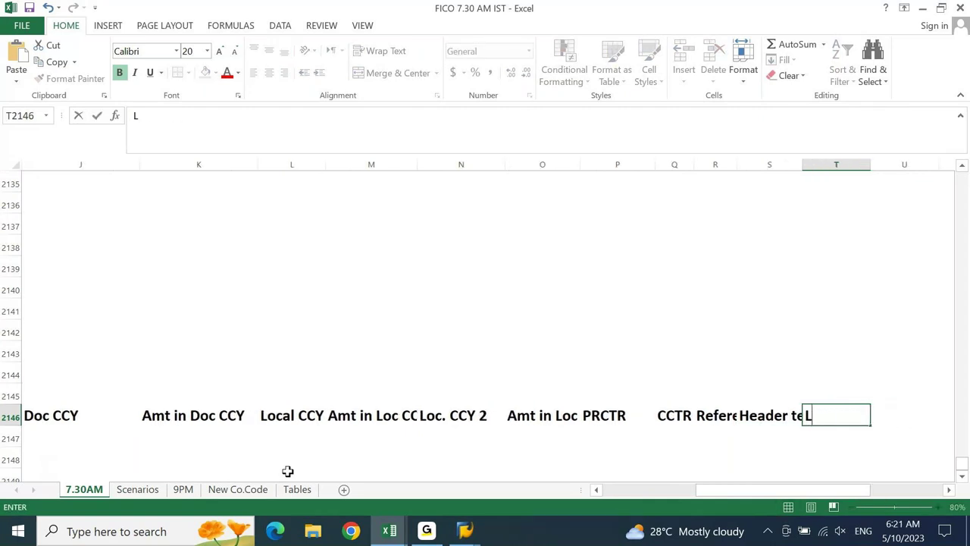
{"action": "key", "text": "BackSpace"}
{"action": "key", "text": "BackSpace"}
{"action": "type", "text": "ine Item Text"}
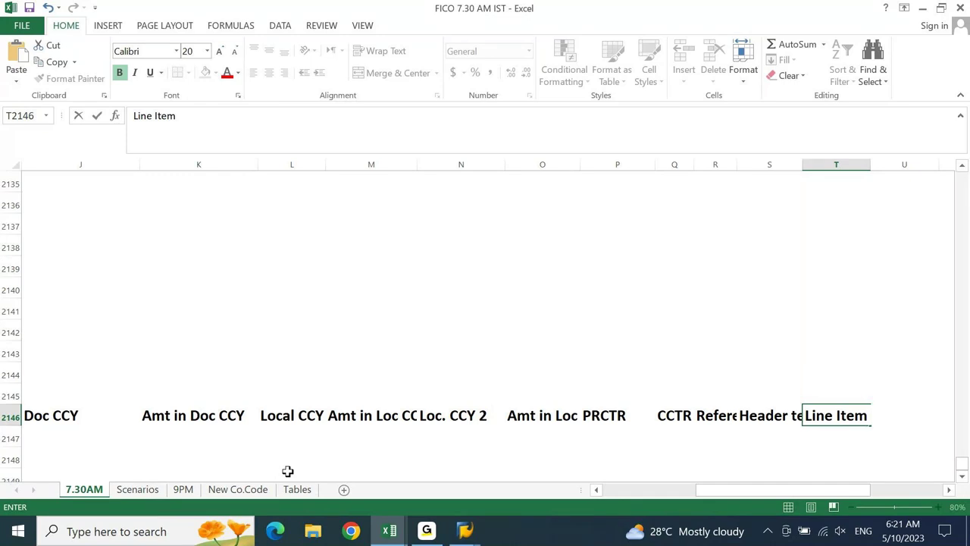
{"action": "key", "text": "Tab"}
{"action": "key", "text": "shift+Tab"}
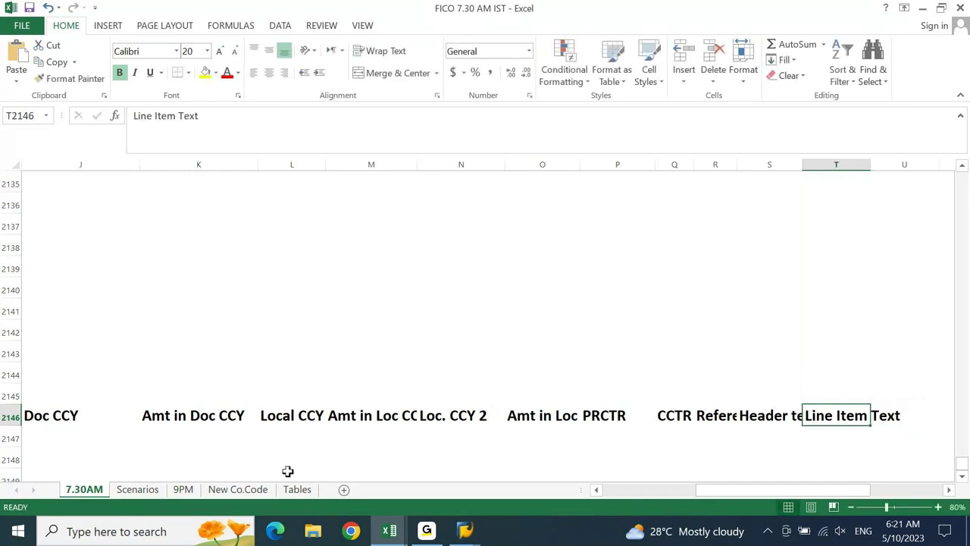
{"action": "key", "text": "Tab"}
{"action": "key", "text": "Tab"}
{"action": "key", "text": "shift+Tab"}
{"action": "key", "text": "shift+Tab"}
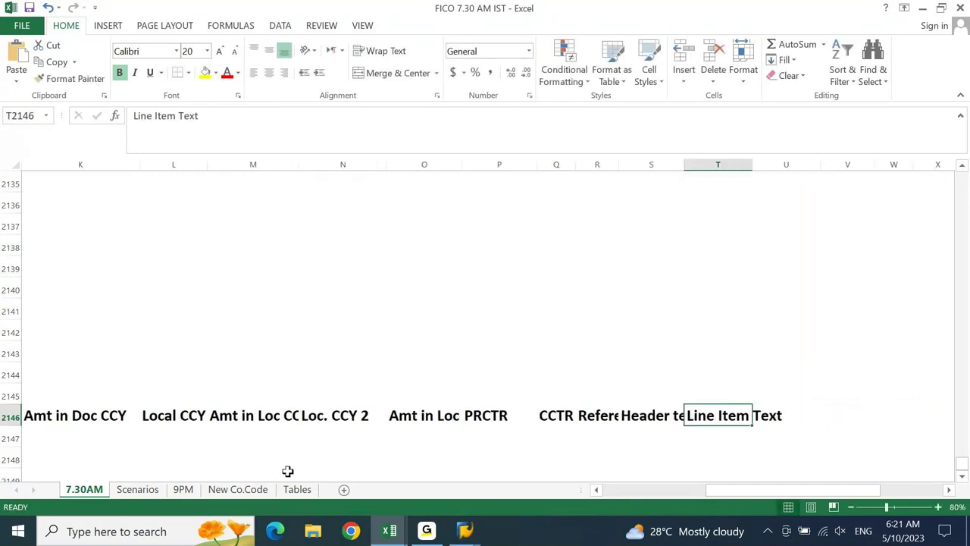
{"action": "key", "text": "Tab"}
{"action": "type", "text": "S"}
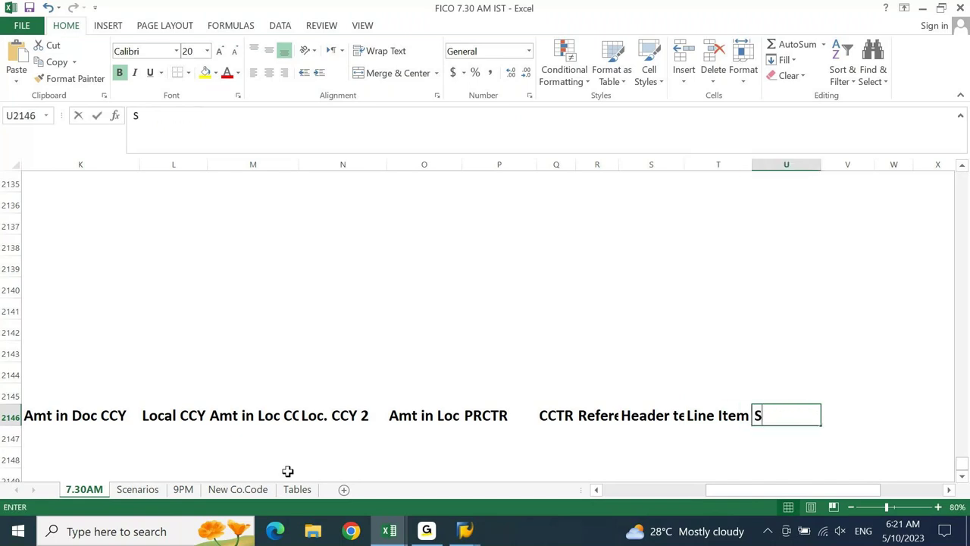
{"action": "type", "text": "egment Text"}
{"action": "key", "text": "Return"}
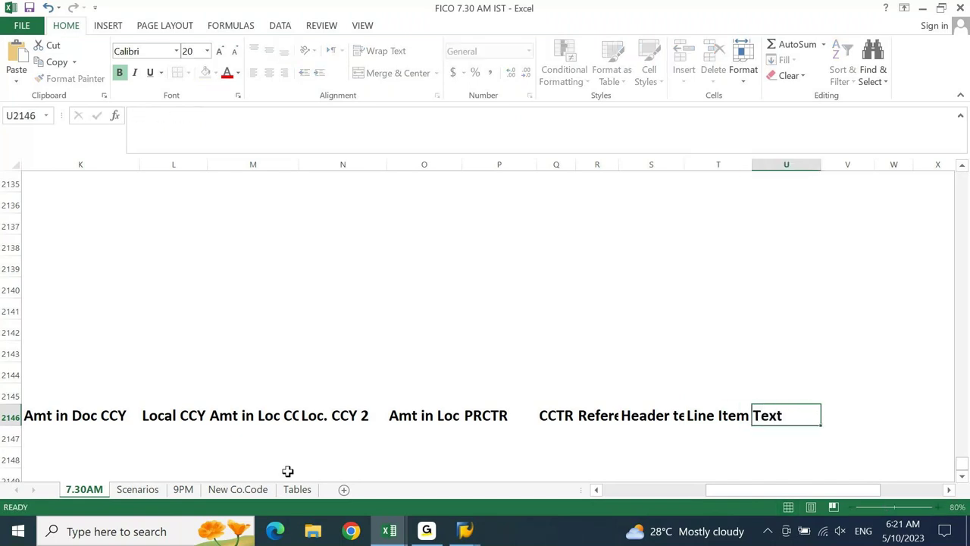
- Shift the Reference, Header text and Line Item Text headings one column right, from R2146:T2146 to S2146:U2146
{"action": "key", "text": "shift+Tab"}
{"action": "key", "text": "shift+Tab"}
{"action": "key", "text": "shift+Tab"}
{"action": "key", "text": "shift+Tab"}
{"action": "key", "text": "Tab"}
{"action": "key", "text": "shift+Right"}
{"action": "key", "text": "shift+Right"}
{"action": "key", "text": "ctrl+c"}
{"action": "key", "text": "Right"}
{"action": "key", "text": "ctrl+v"}
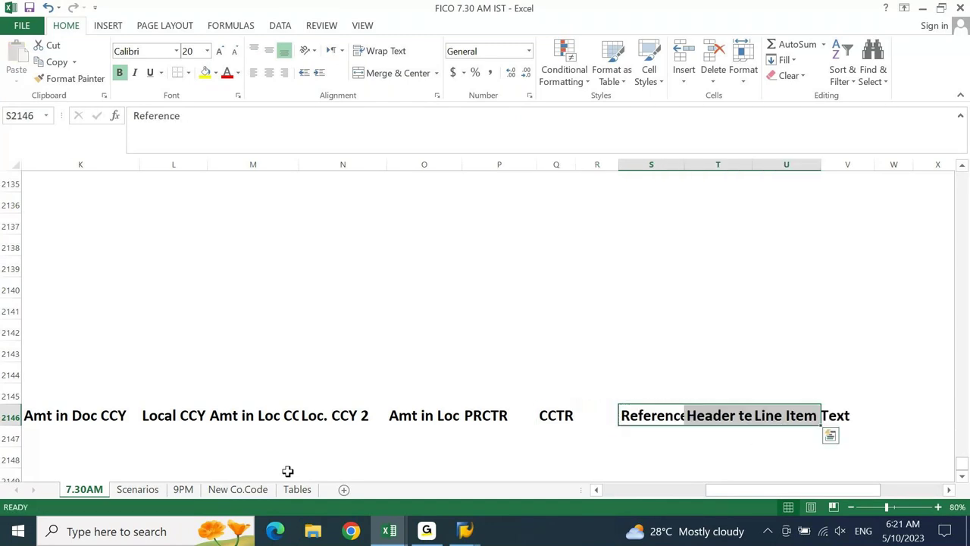
- Fill R2146 with the heading Segment and review the complete heading row starting at A2146
{"action": "key", "text": "Left"}
{"action": "key", "text": "Delete"}
{"action": "type", "text": "Segment"}
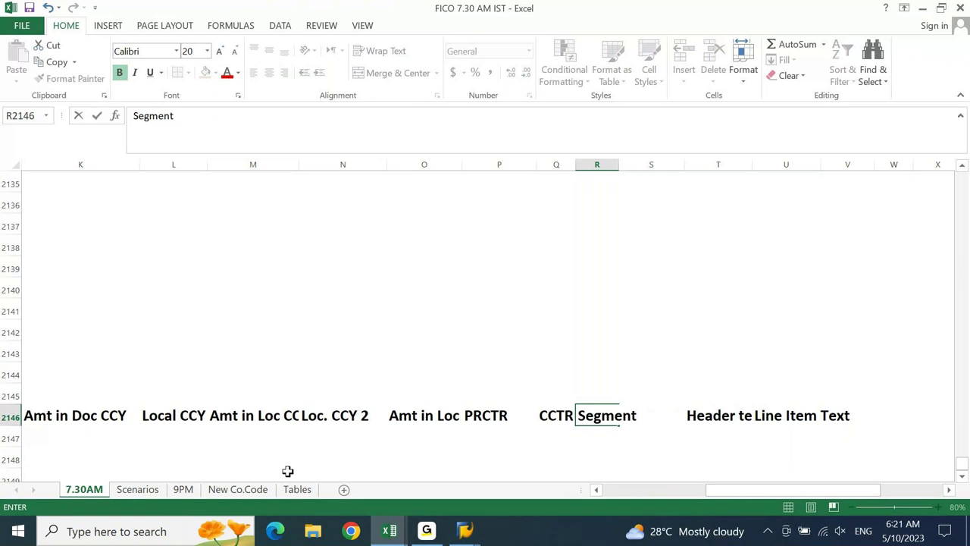
{"action": "key", "text": "Return"}
{"action": "key", "text": "Up"}
{"action": "key", "text": "Home"}
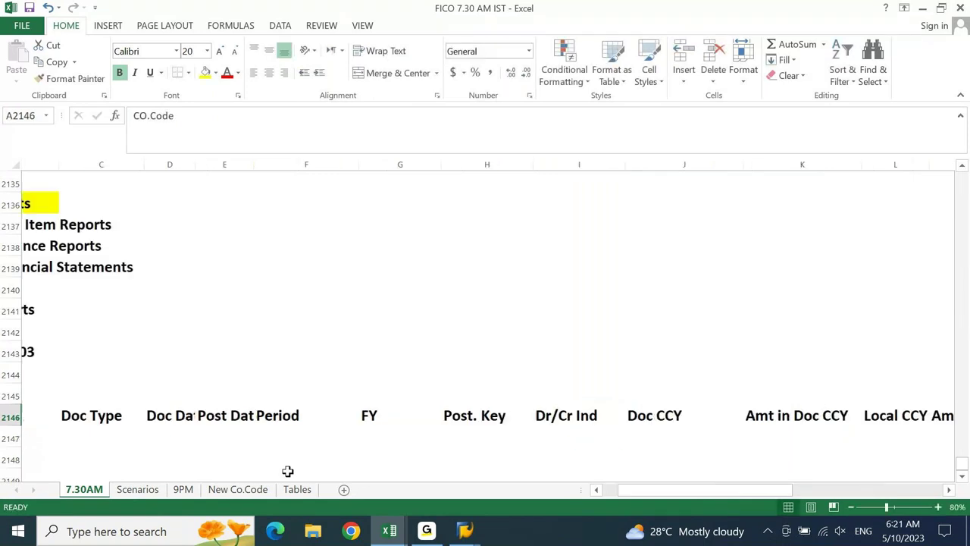
{"action": "key", "text": "ctrl+shift+Right"}
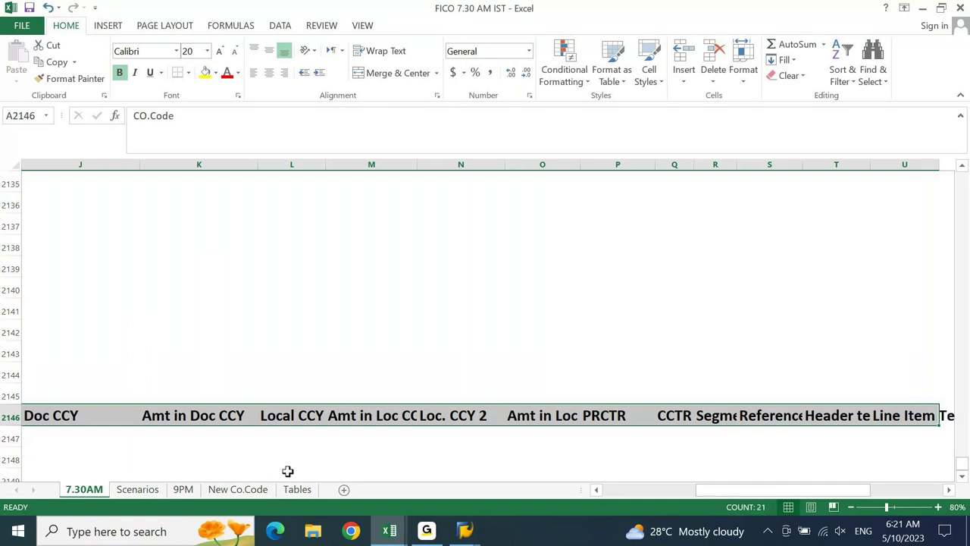
{"action": "key", "text": "Home"}
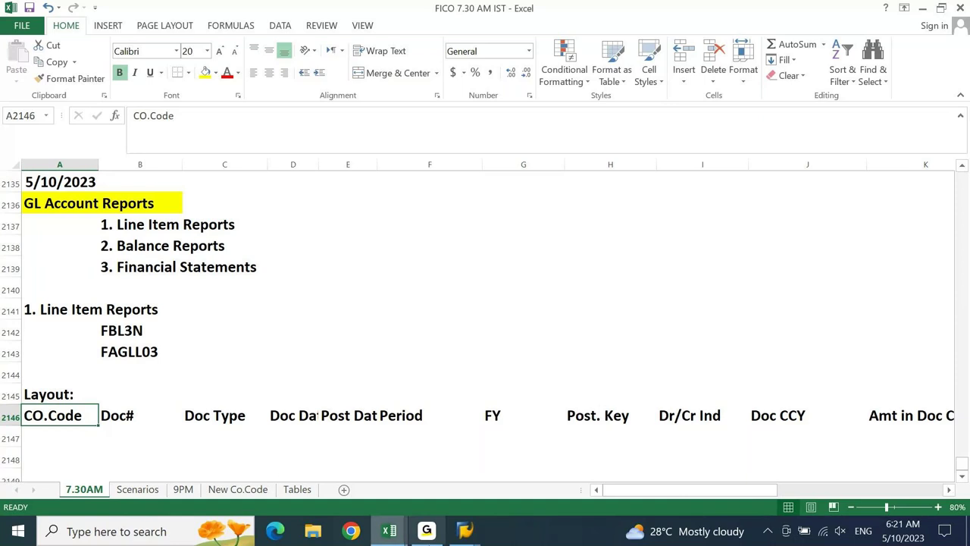
- Switch to the G/L Account Line Item Display in SAP and apply the G/L accounts standard layout 1SAP-LC
{"action": "left_click", "coordinate": [466, 530]}
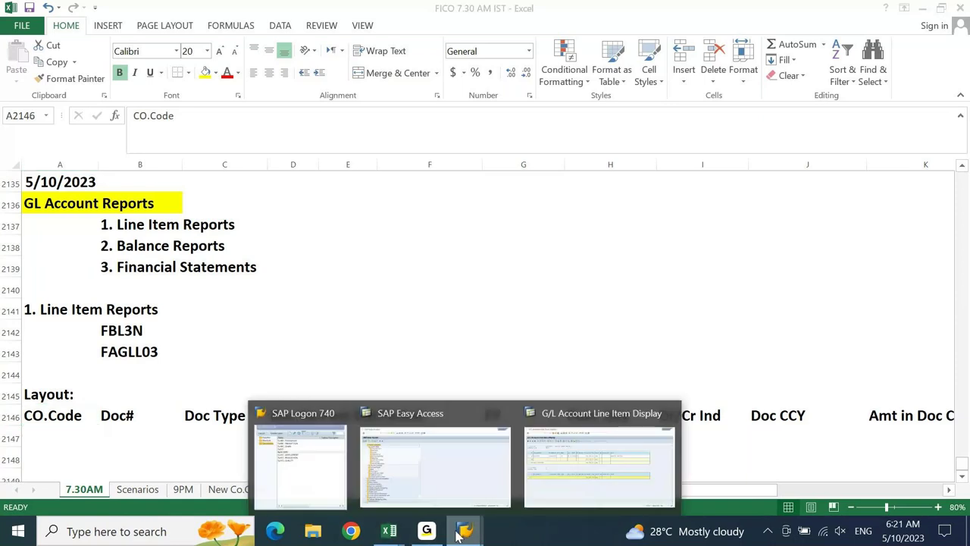
{"action": "left_click", "coordinate": [598, 474]}
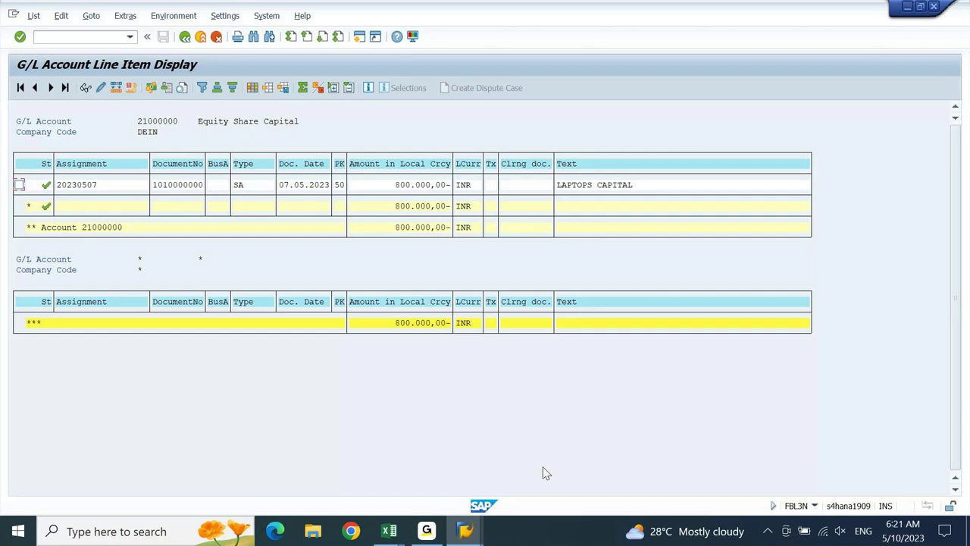
{"action": "left_click", "coordinate": [269, 88]}
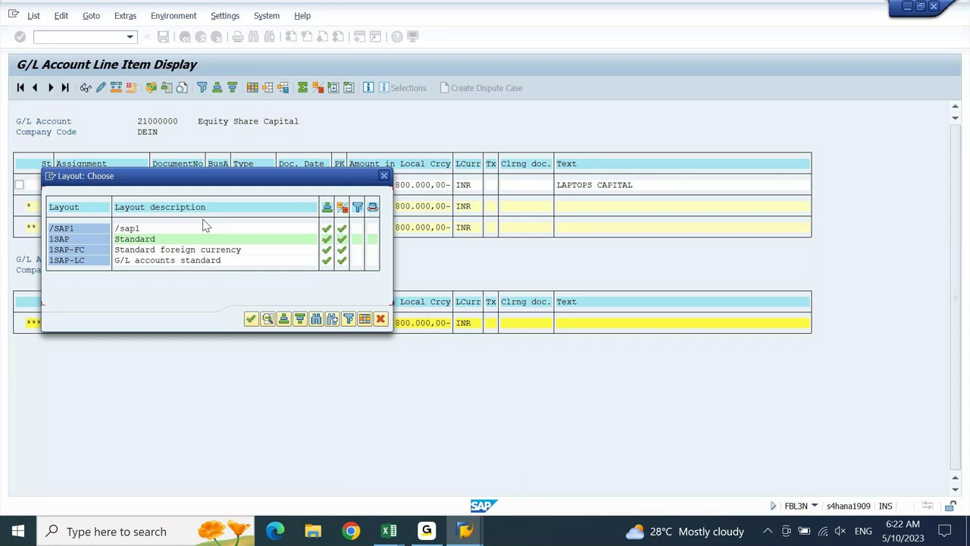
{"action": "double_click", "coordinate": [71, 260]}
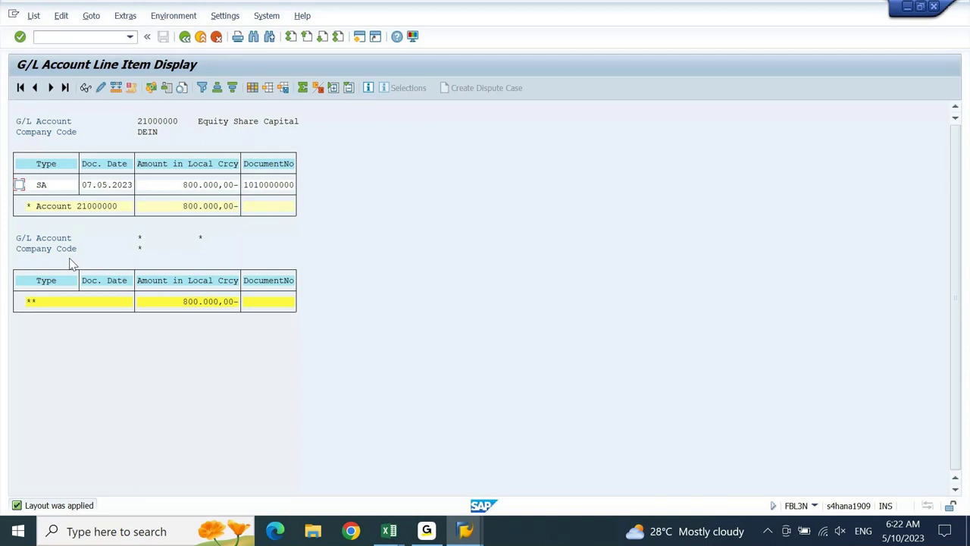
- Rerun the line item report, view the document line item for G/L account 21000000, and return to the list
{"action": "key", "text": "F3"}
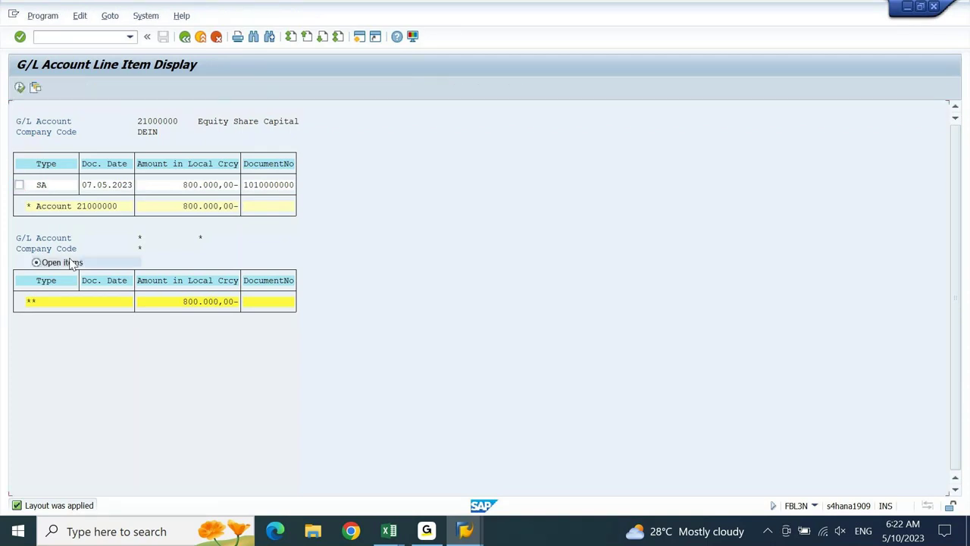
{"action": "key", "text": "F8"}
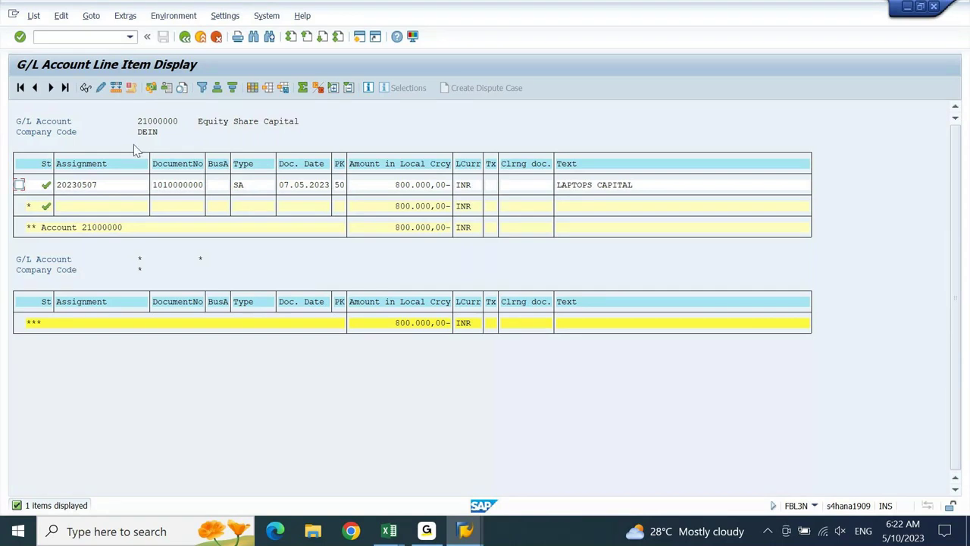
{"action": "double_click", "coordinate": [93, 189]}
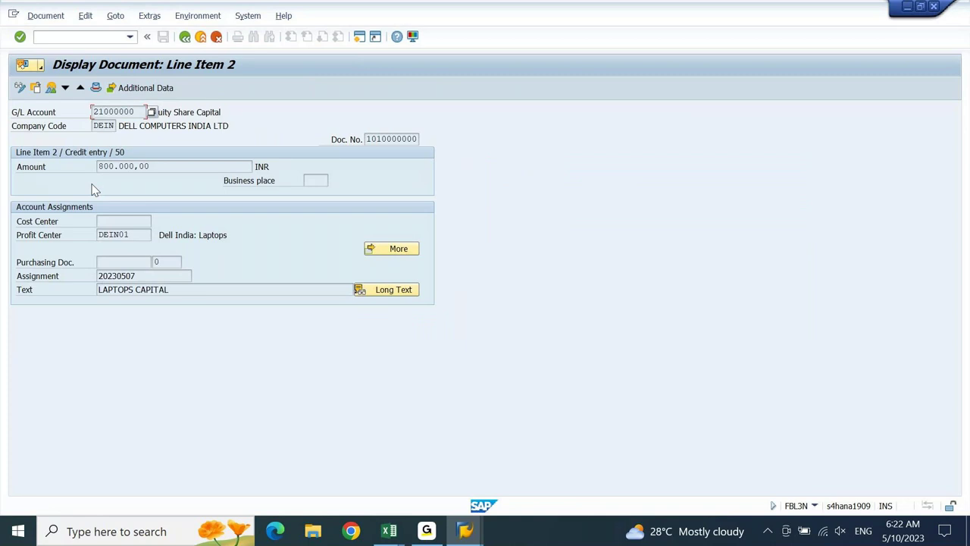
{"action": "key", "text": "F3"}
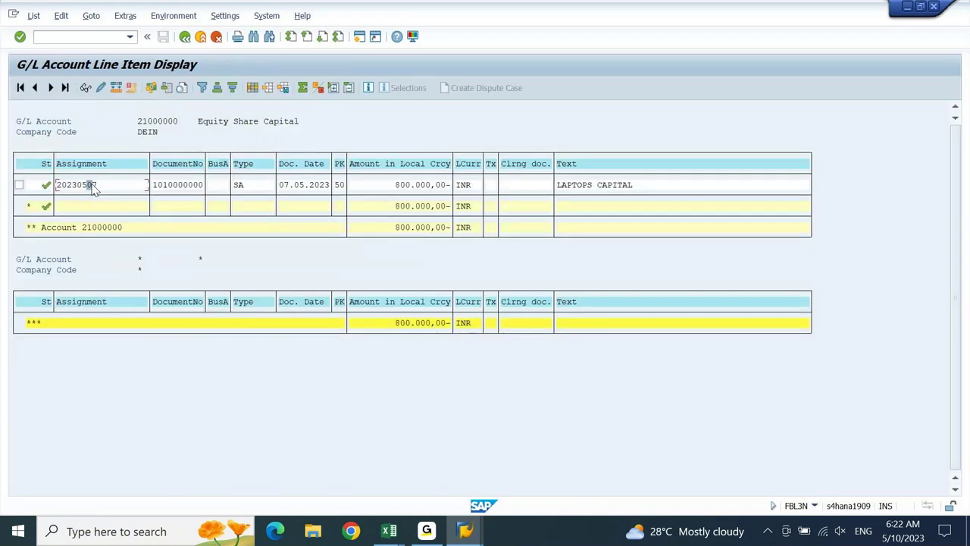
- Inspect the fields offered for mass change of the LAPTOPS CAPITAL line item without changing any values
{"action": "left_click", "coordinate": [19, 186]}
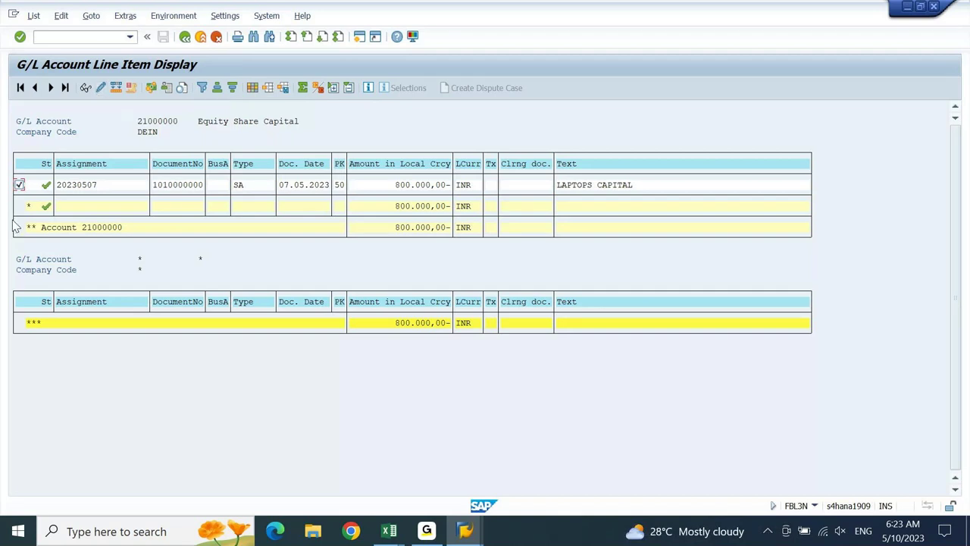
{"action": "left_click", "coordinate": [118, 89]}
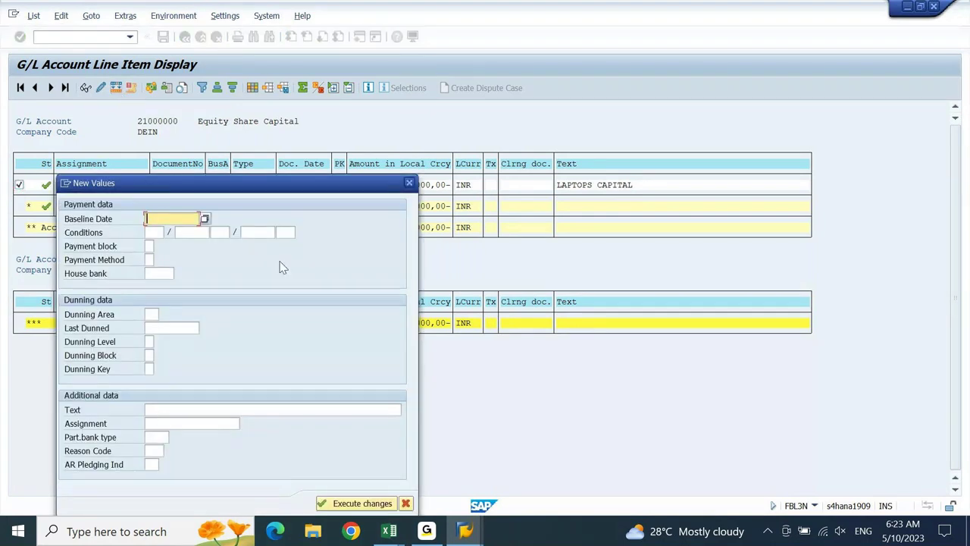
{"action": "left_click_drag", "start_coordinate": [305, 190], "coordinate": [428, 103]}
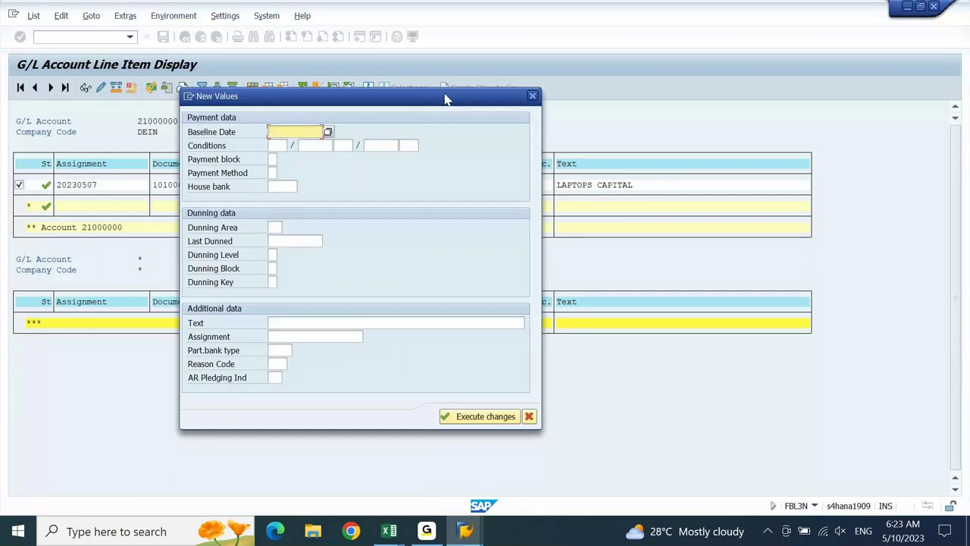
{"action": "left_click", "coordinate": [533, 96]}
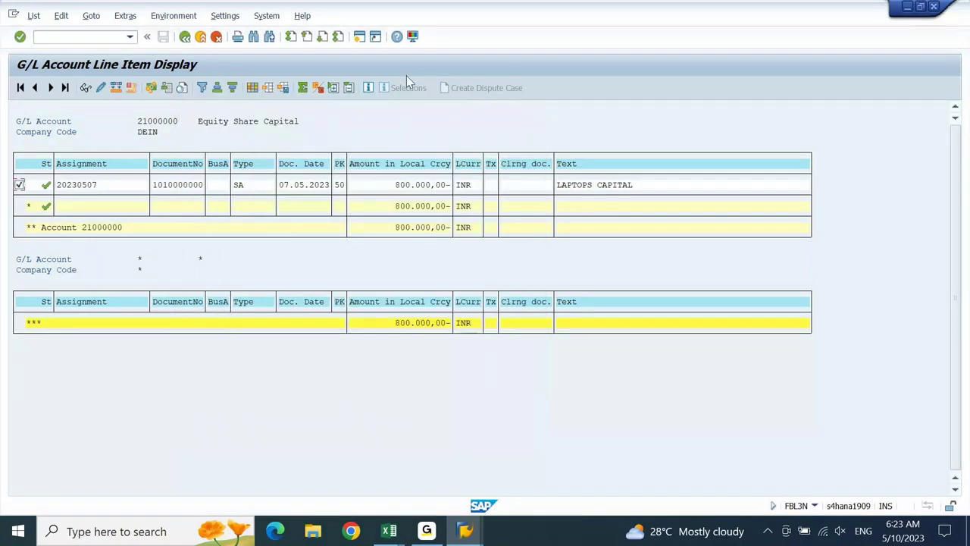
{"action": "left_click", "coordinate": [20, 186]}
- Copy the transaction code FAGLL03 from B2143 of the FICO 7.30 AM IST workbook and run it in the SAP Easy Access session
{"action": "left_click", "coordinate": [465, 534]}
{"action": "left_click", "coordinate": [452, 481]}
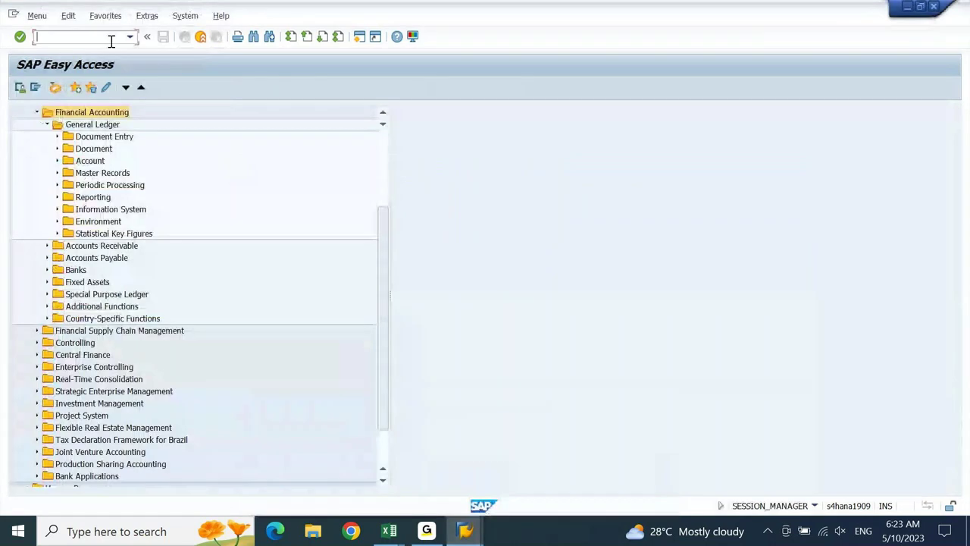
{"action": "left_click", "coordinate": [389, 531]}
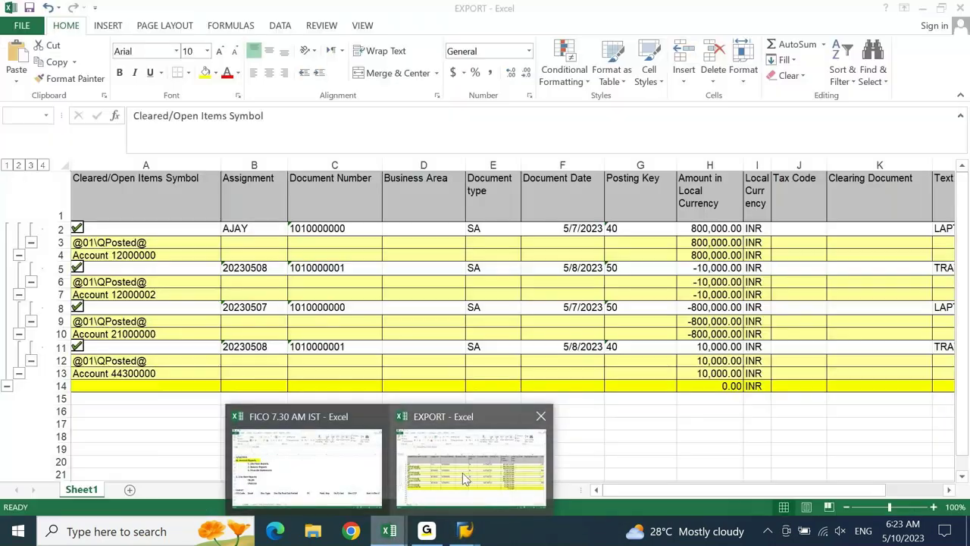
{"action": "left_click", "coordinate": [318, 462]}
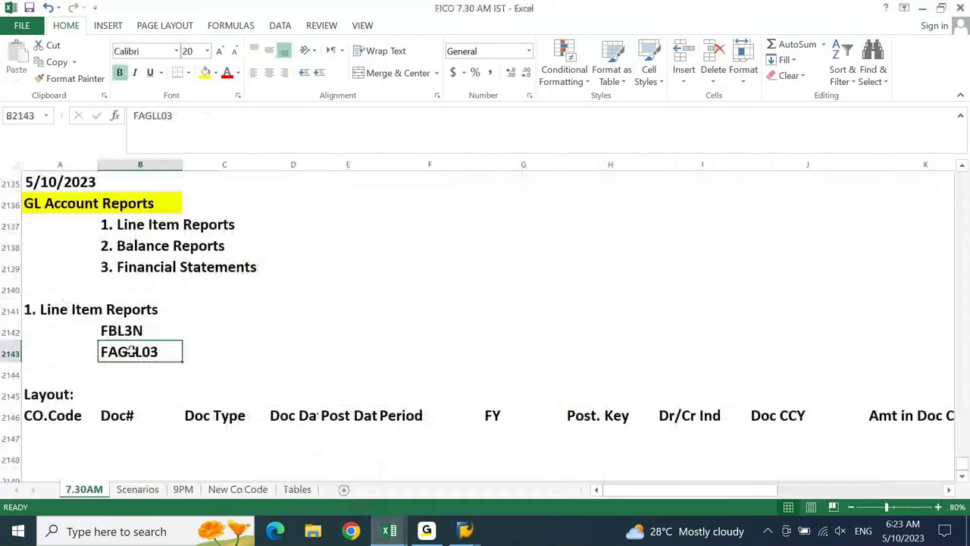
{"action": "key", "text": "ctrl+c"}
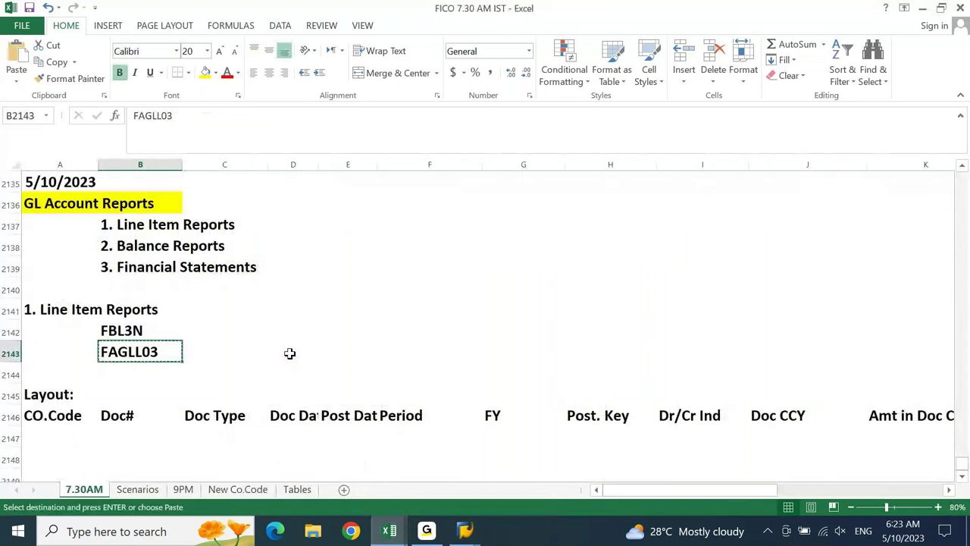
{"action": "key", "text": "alt+Tab"}
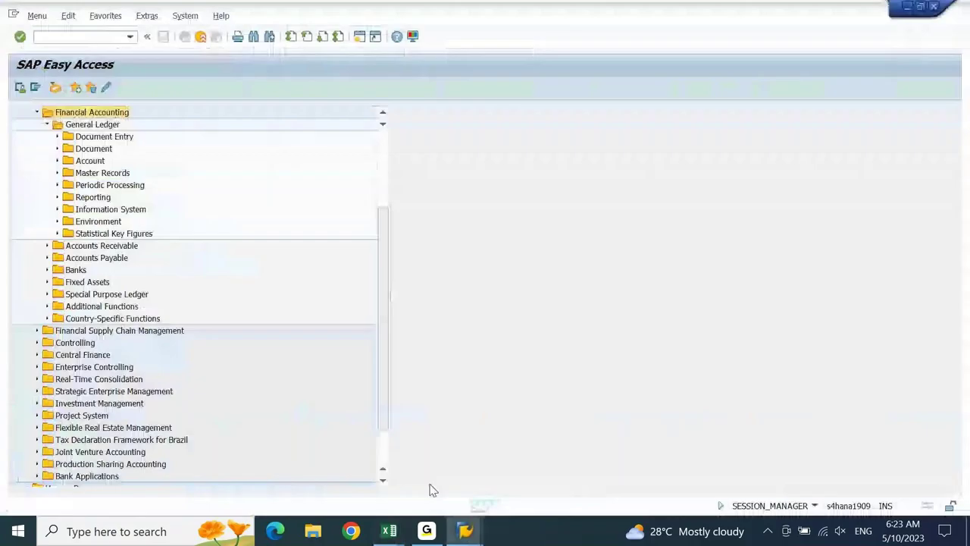
{"action": "left_click", "coordinate": [75, 37]}
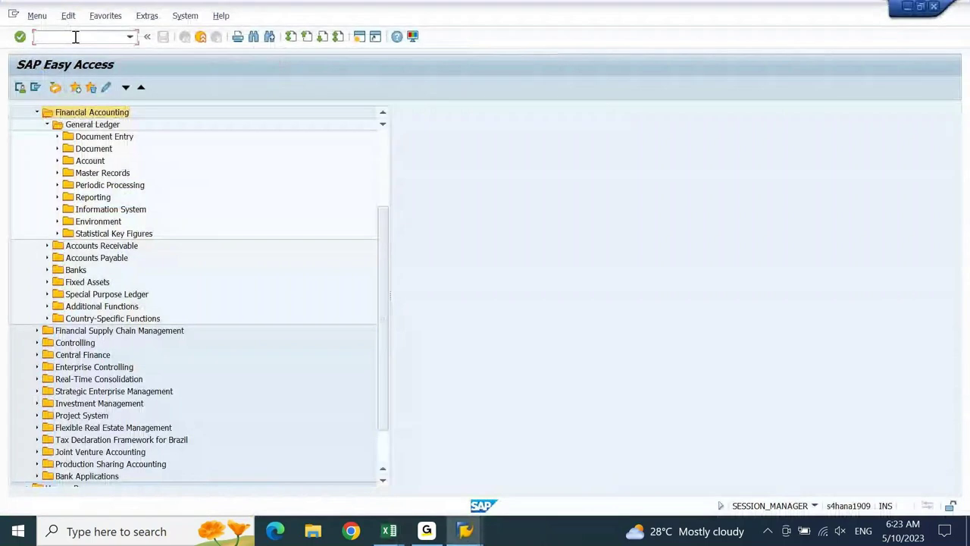
{"action": "type", "text": "FAGLL03"}
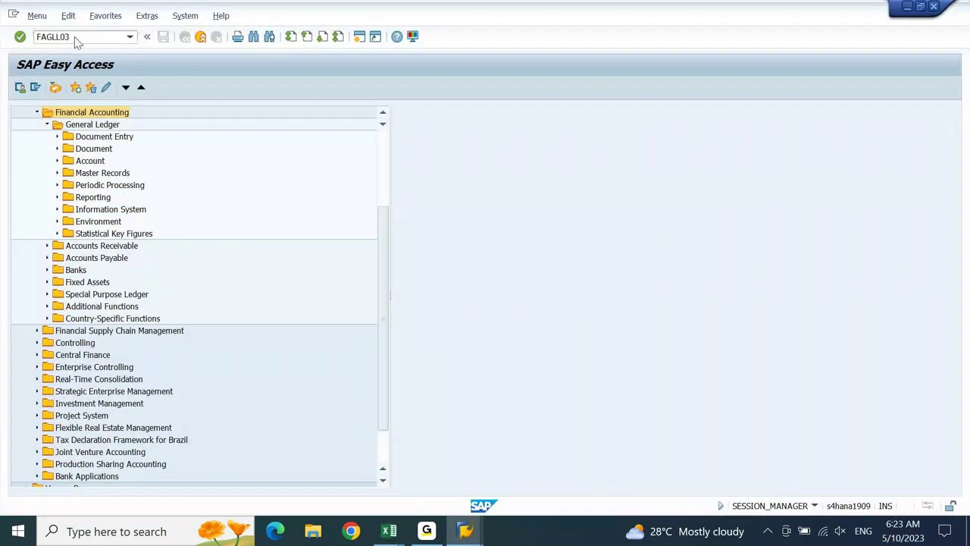
{"action": "key", "text": "Return"}
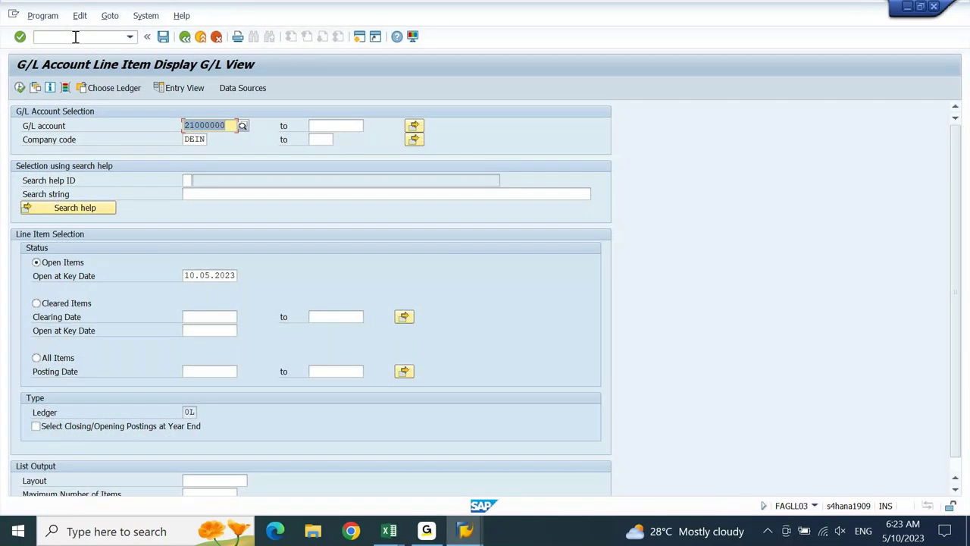
- Reduce the FAGLL03 screen to a movable window and return the FBL3N line item list to its selection screen
{"action": "left_click", "coordinate": [920, 7]}
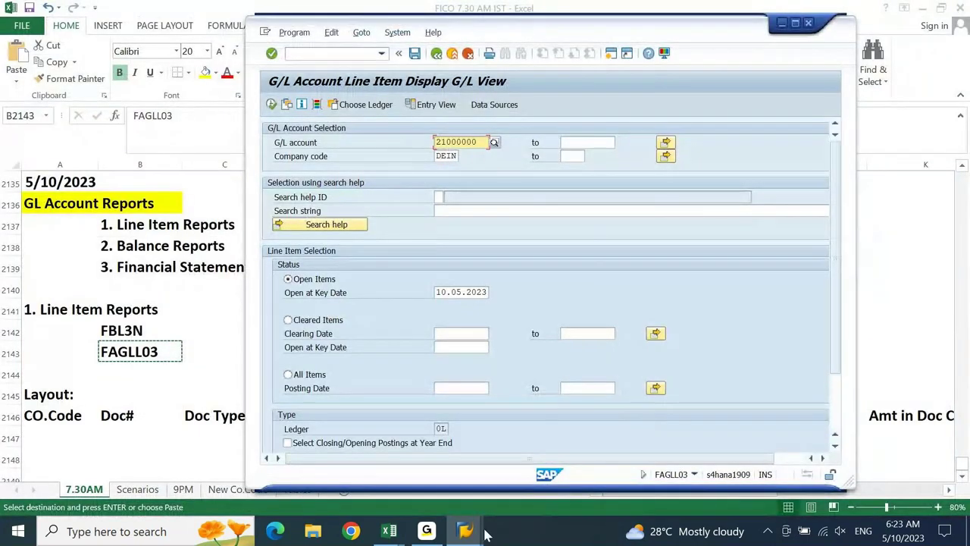
{"action": "mouse_move", "coordinate": [467, 530]}
{"action": "left_click", "coordinate": [571, 444]}
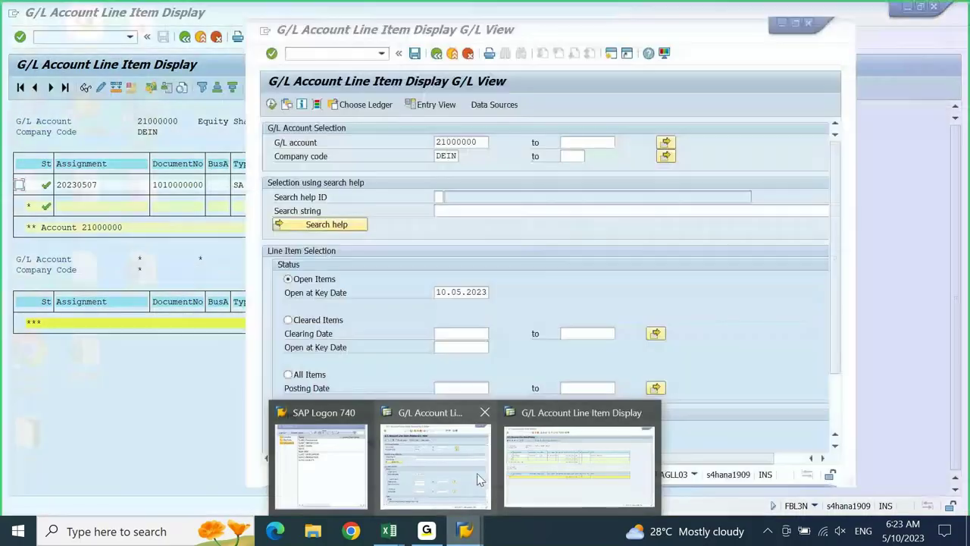
{"action": "left_click", "coordinate": [478, 478]}
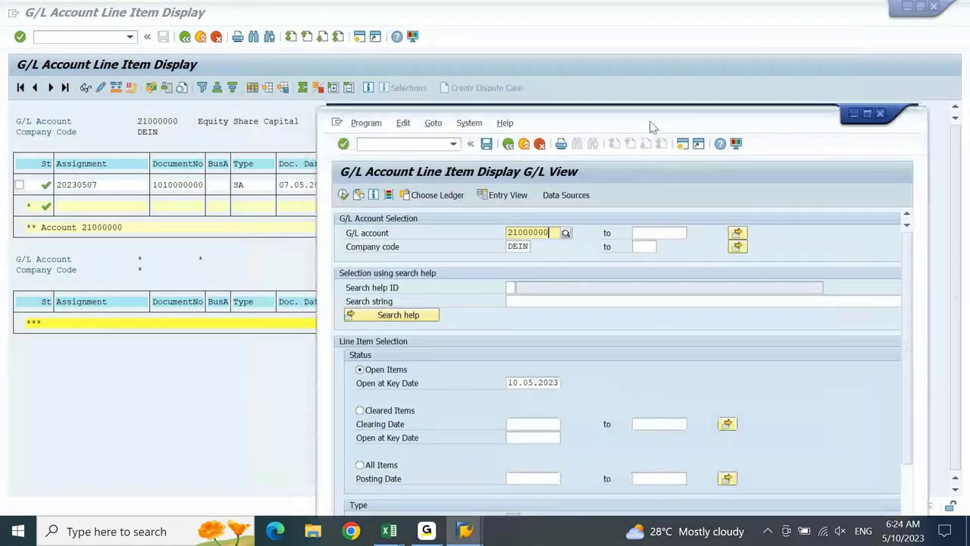
{"action": "left_click_drag", "start_coordinate": [652, 127], "coordinate": [679, 50]}
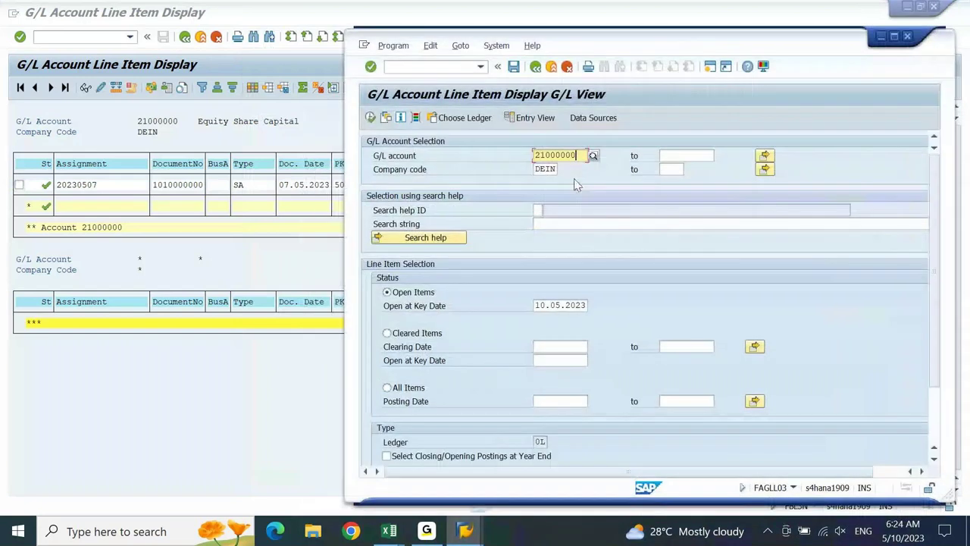
{"action": "left_click", "coordinate": [102, 125]}
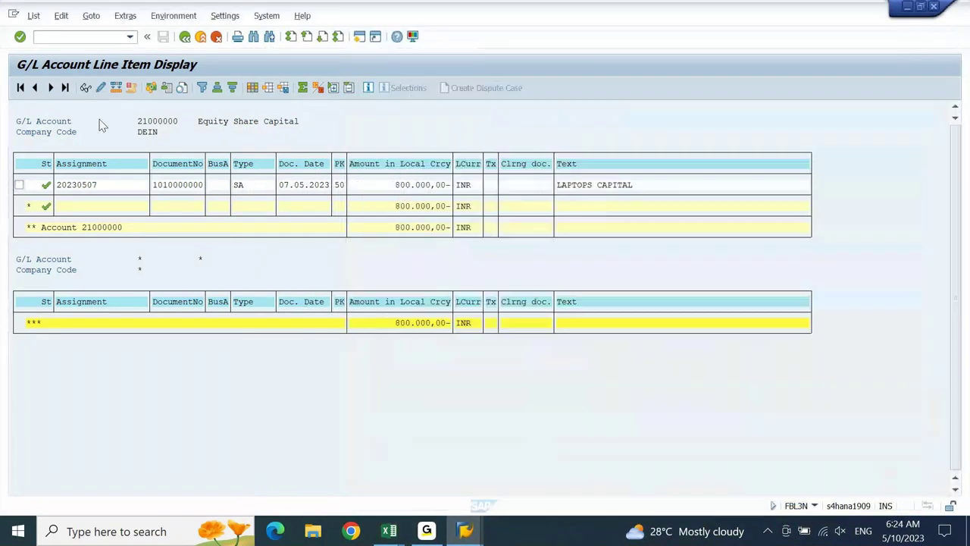
{"action": "left_click", "coordinate": [185, 37]}
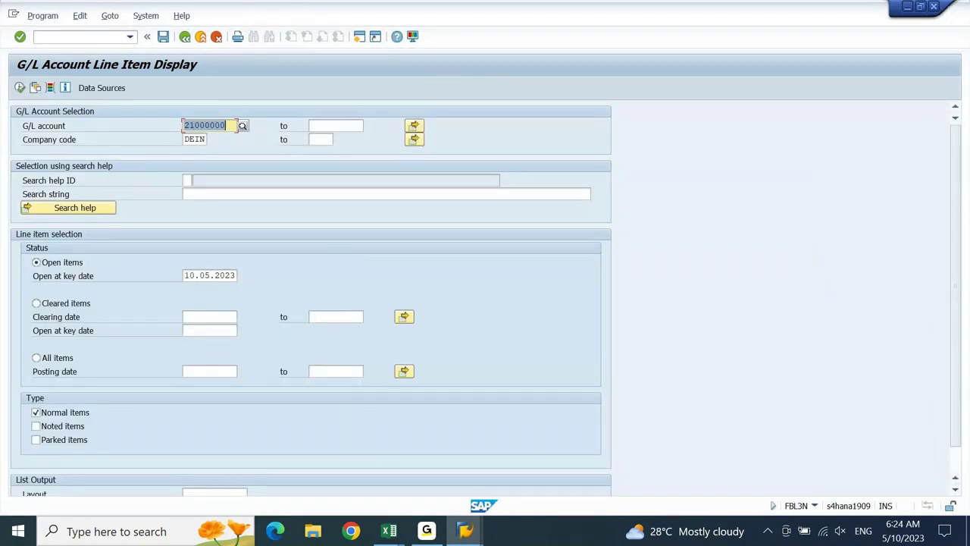
- Place the FAGLL03 window beside the FBL3N selection screen and extend its height to show the whole Type section
{"action": "left_click", "coordinate": [465, 531]}
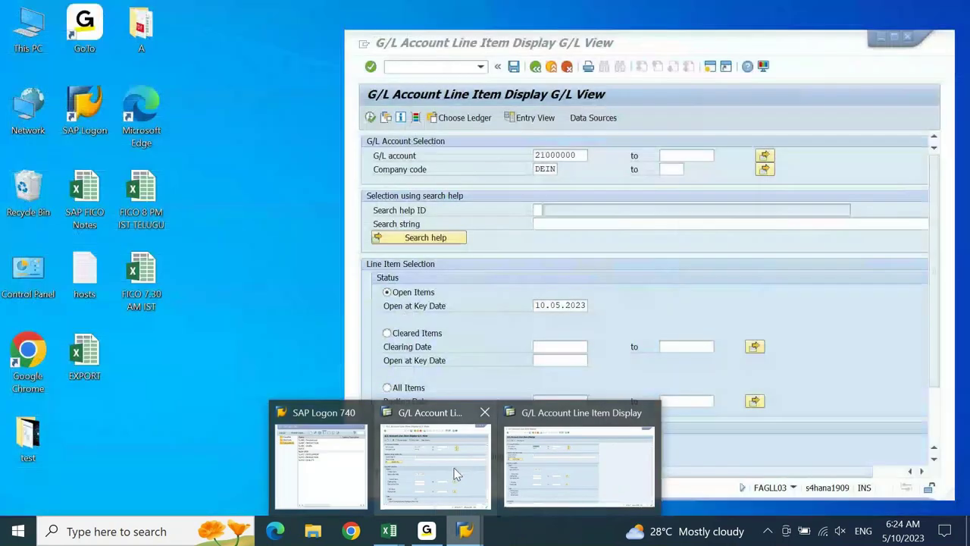
{"action": "left_click", "coordinate": [455, 475]}
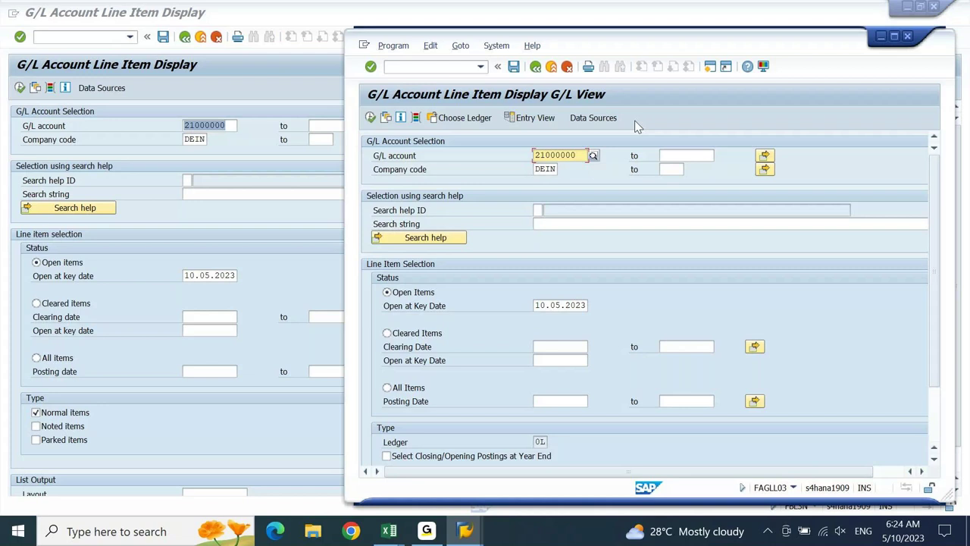
{"action": "left_click_drag", "start_coordinate": [649, 48], "coordinate": [706, 25]}
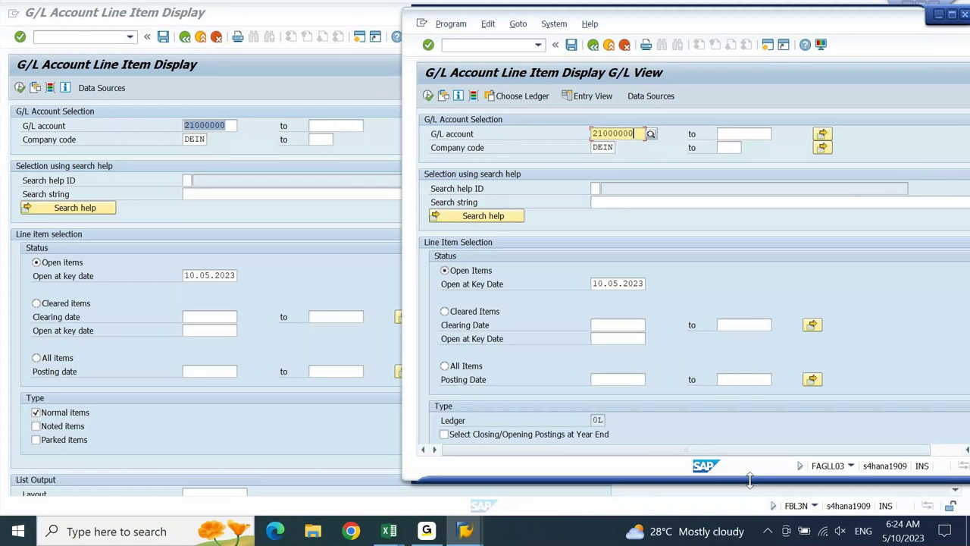
{"action": "left_click_drag", "start_coordinate": [749, 479], "coordinate": [746, 503]}
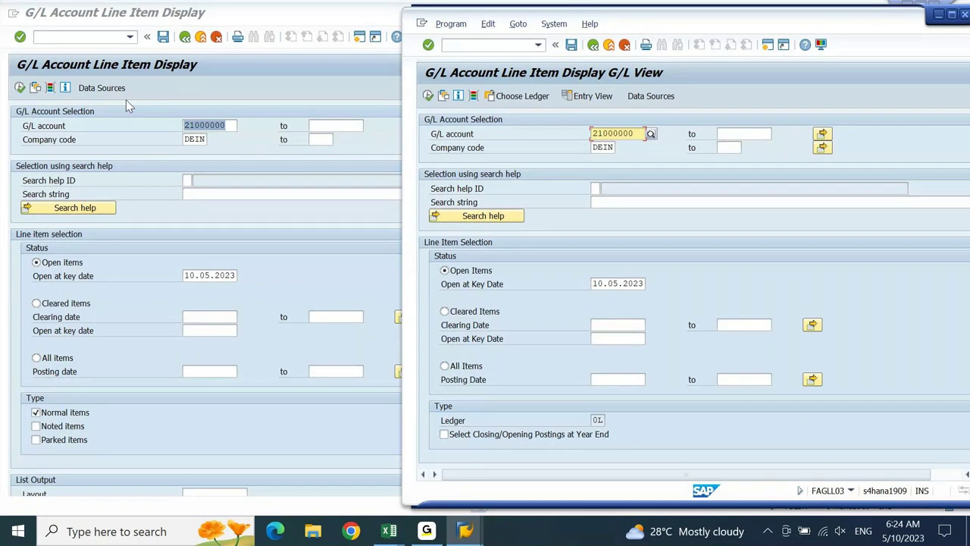
- Compare the FBL3N and FAGLL03 selection screens, including the ledger options, item types and list output fields
{"action": "left_click", "coordinate": [35, 85]}
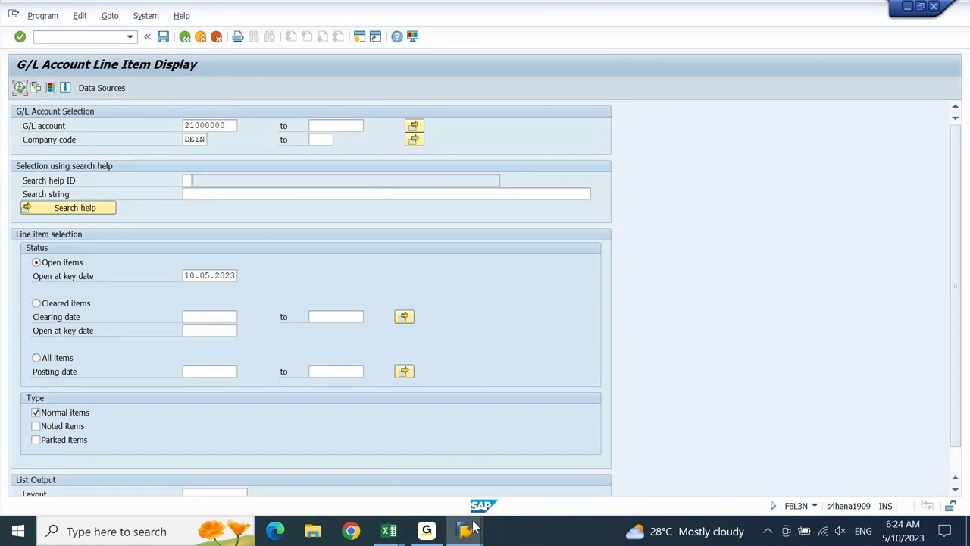
{"action": "mouse_move", "coordinate": [473, 535]}
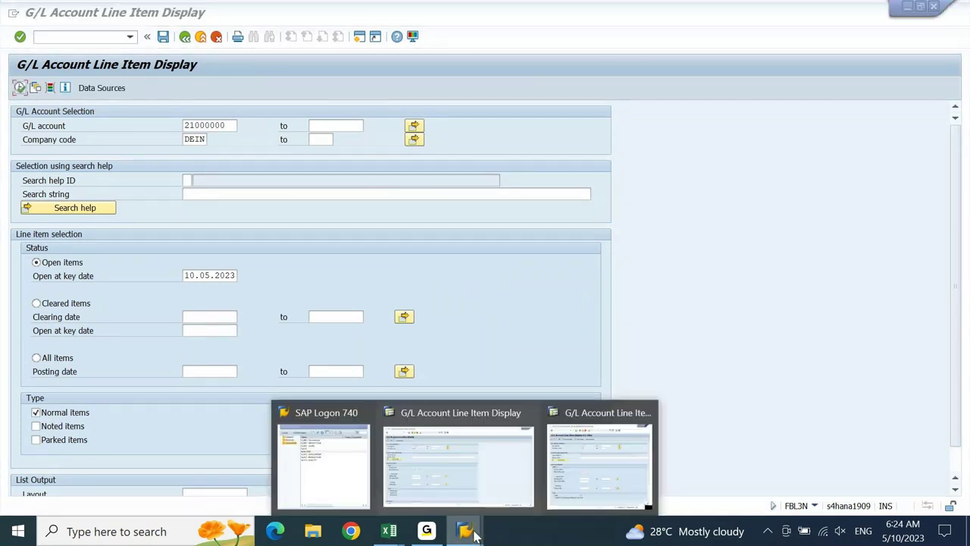
{"action": "left_click", "coordinate": [585, 477]}
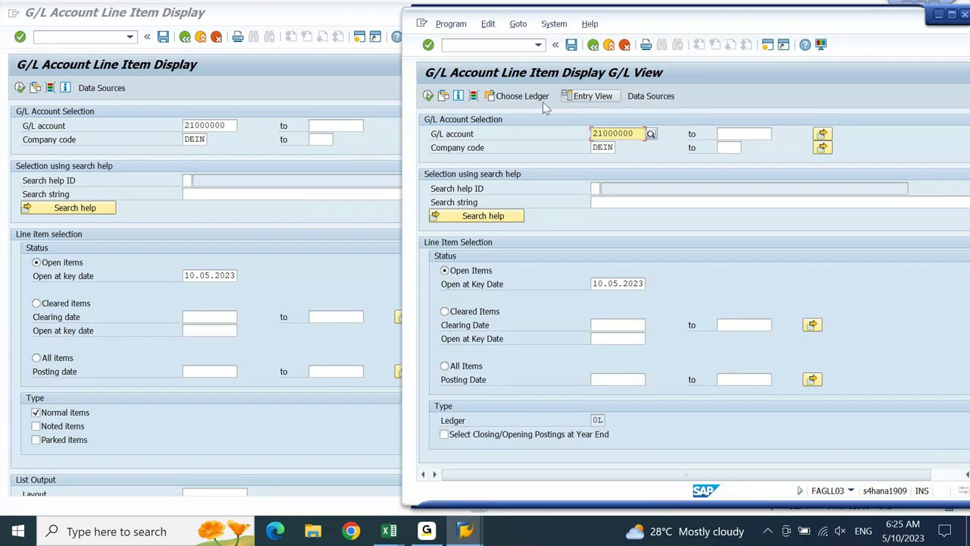
{"action": "left_click", "coordinate": [233, 316]}
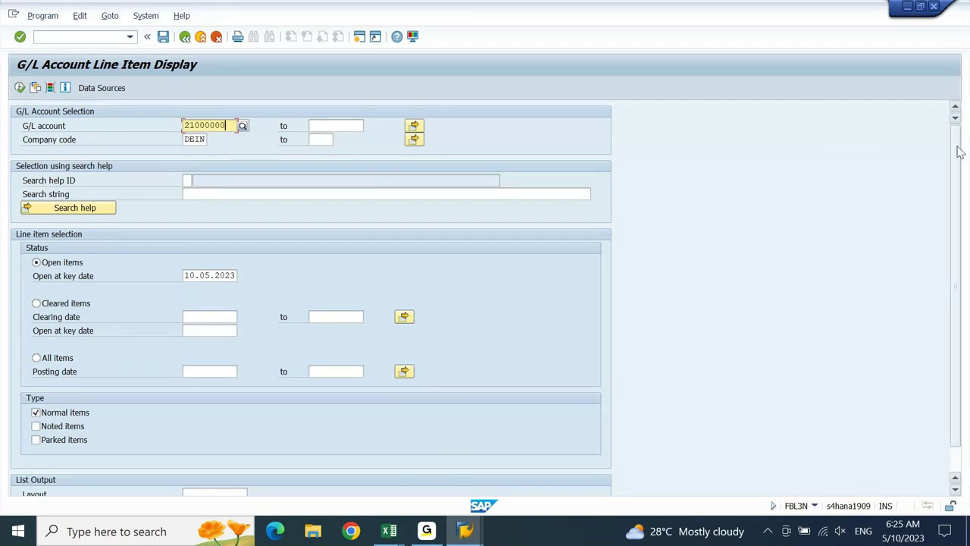
{"action": "left_click_drag", "start_coordinate": [959, 152], "coordinate": [955, 194]}
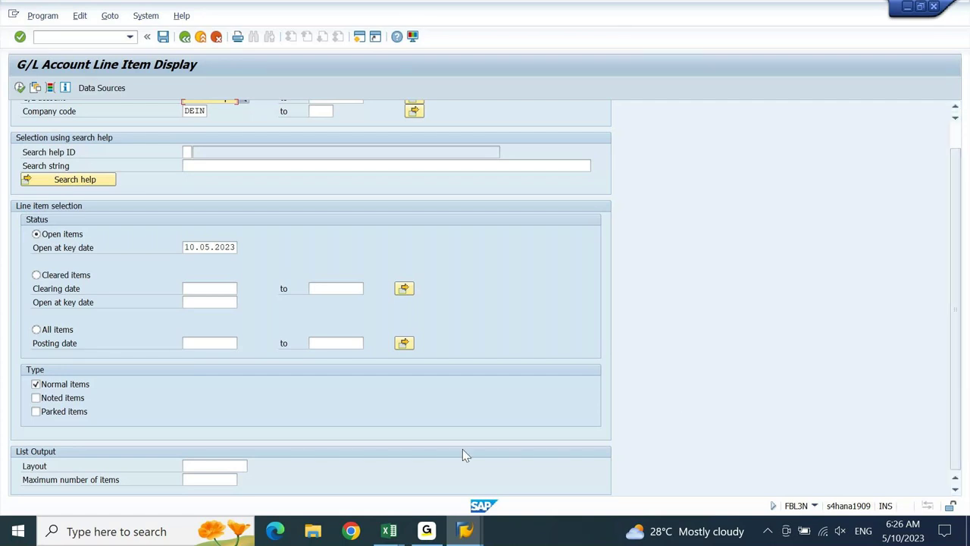
- Switch to the FICO 7.30 AM IST workbook and label FBL3N as Classic GL in C2142 and FAGLL03 as New GL in C2143
{"action": "mouse_move", "coordinate": [389, 533]}
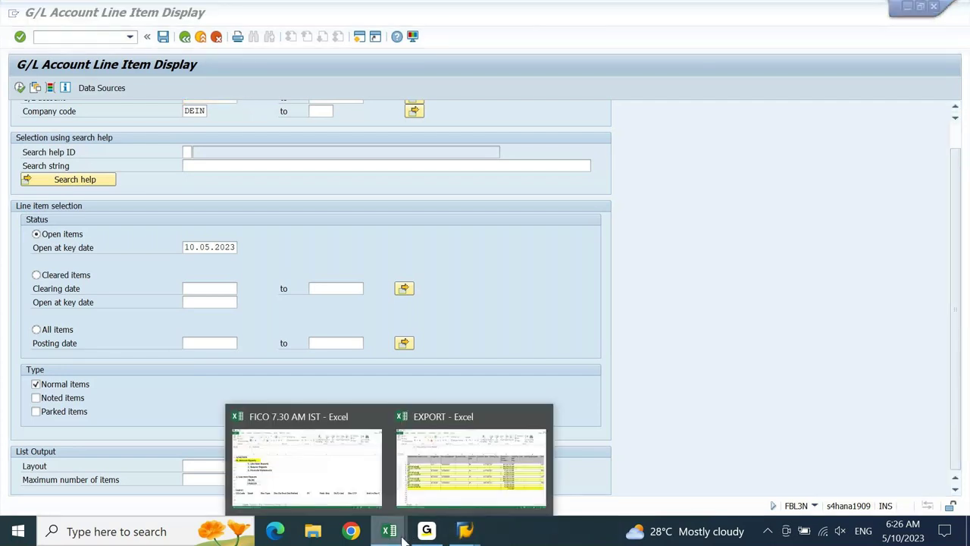
{"action": "left_click", "coordinate": [347, 468]}
{"action": "key", "text": "Up"}
{"action": "key", "text": "Right"}
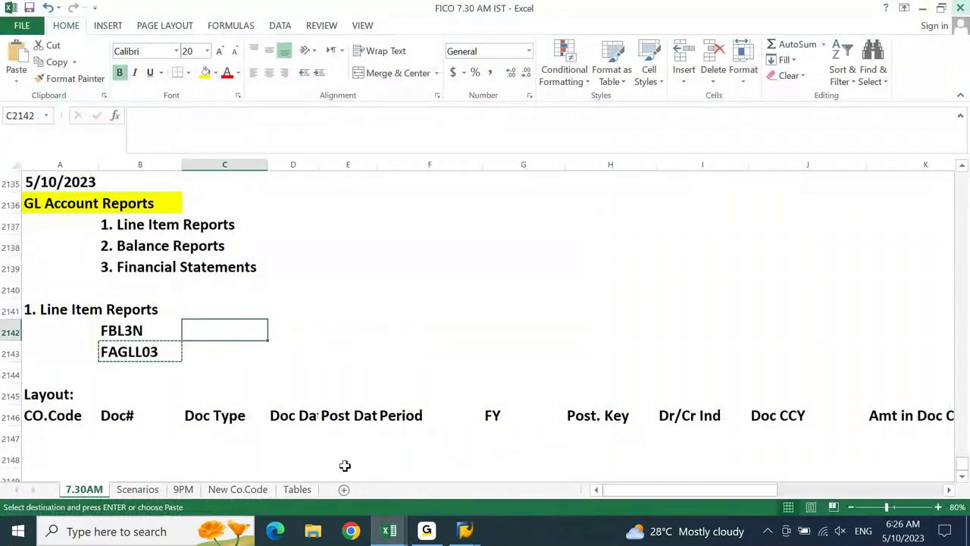
{"action": "type", "text": "CLassic GL"}
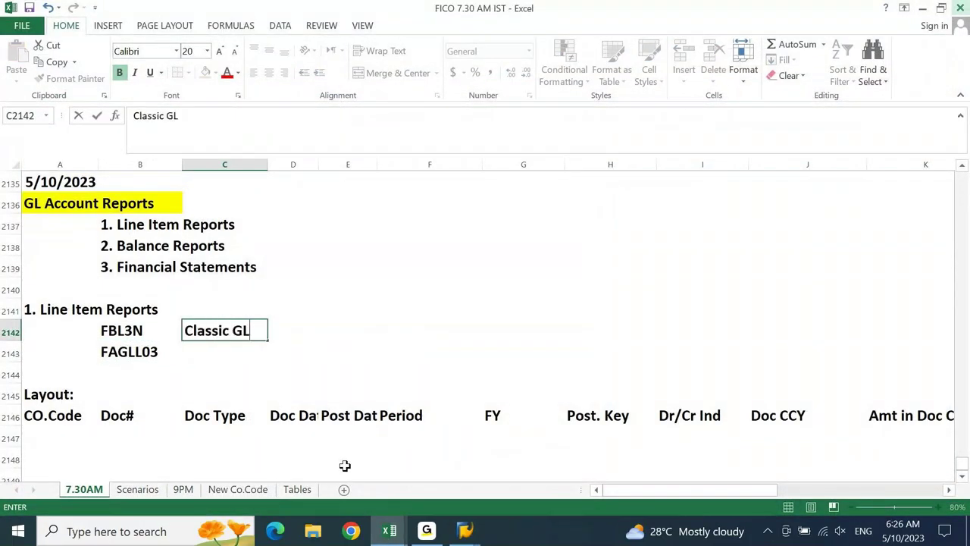
{"action": "key", "text": "Return"}
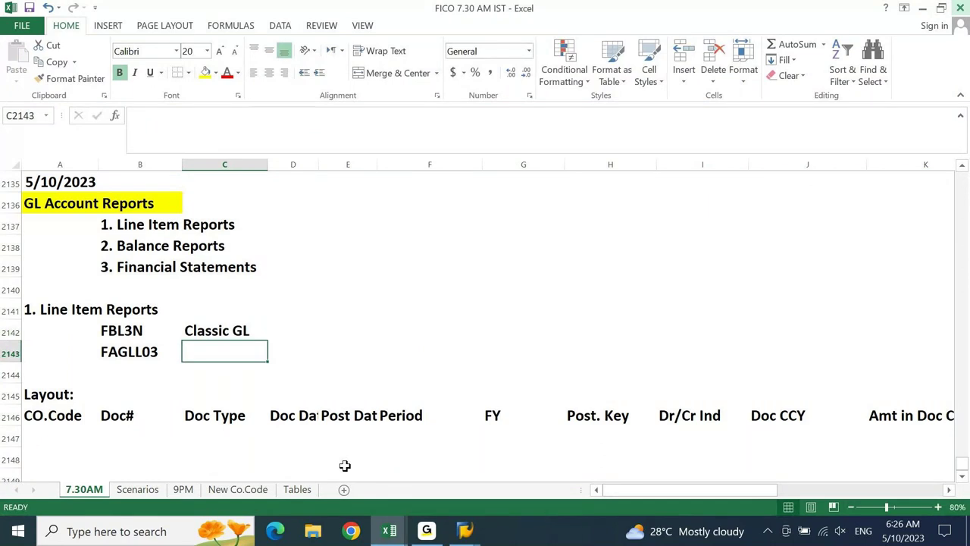
{"action": "type", "text": "New GL"}
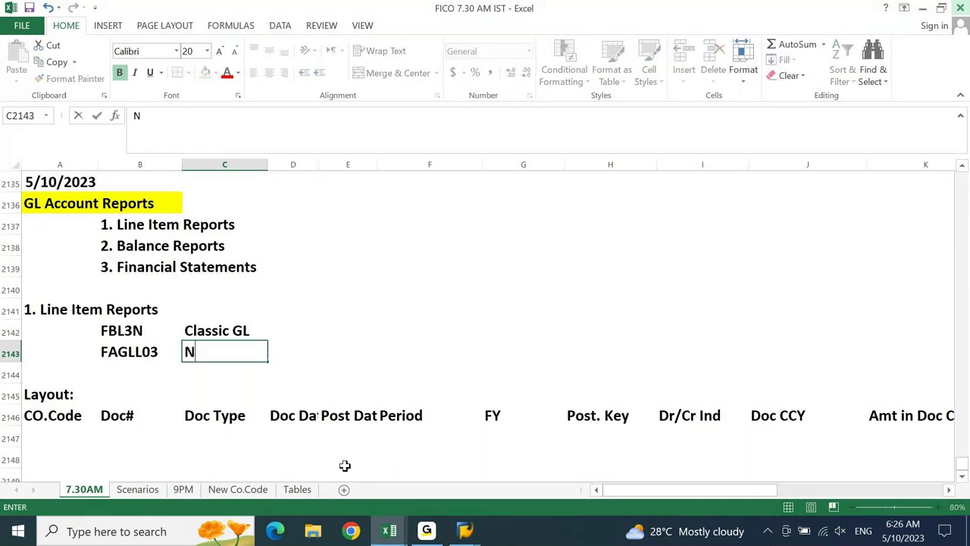
{"action": "key", "text": "Return"}
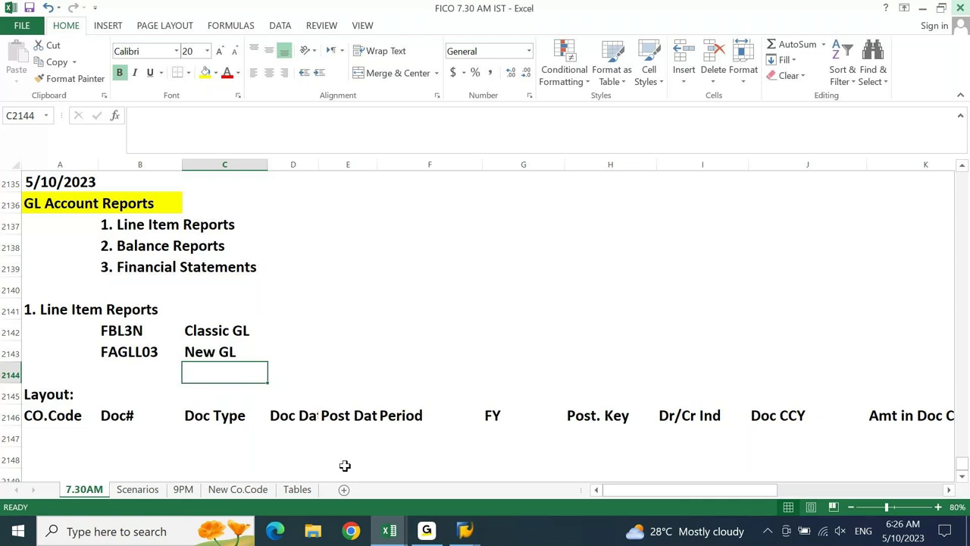
- Add the remark "This is not Recommended in S4HANA." for FBL3N in cell D2142
{"action": "left_click", "coordinate": [140, 334]}
{"action": "key", "text": "Right"}
{"action": "key", "text": "Right"}
{"action": "type", "text": "This is not"}
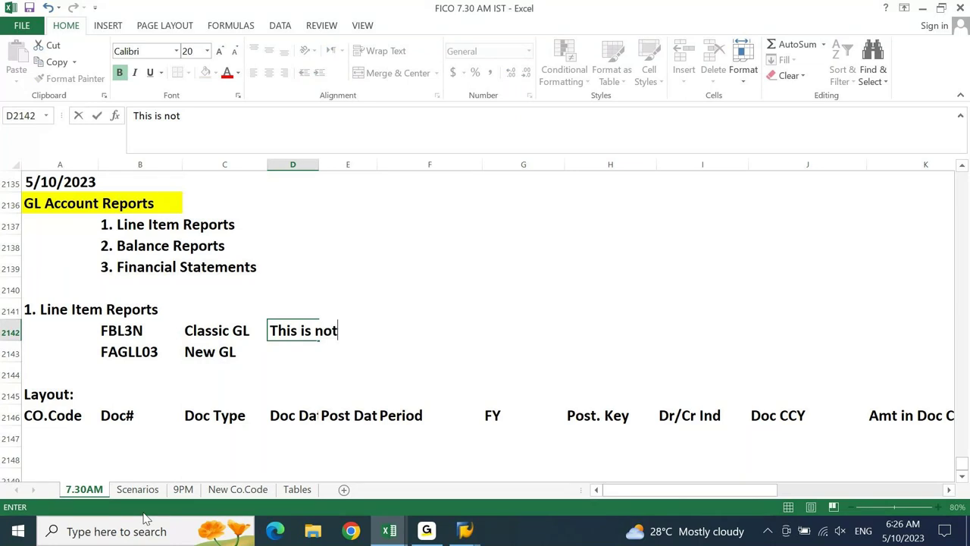
{"action": "type", "text": " Recommende"}
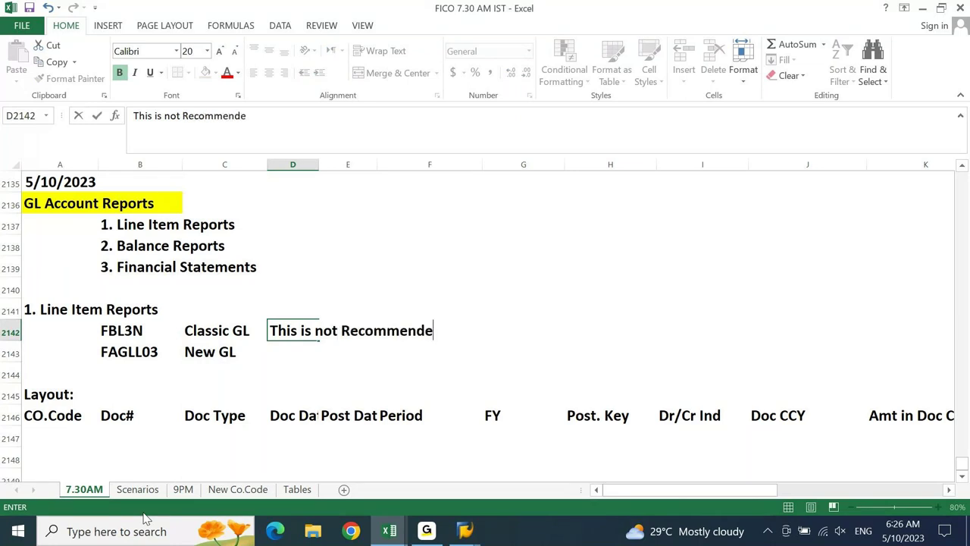
{"action": "type", "text": "d in S4HANA."}
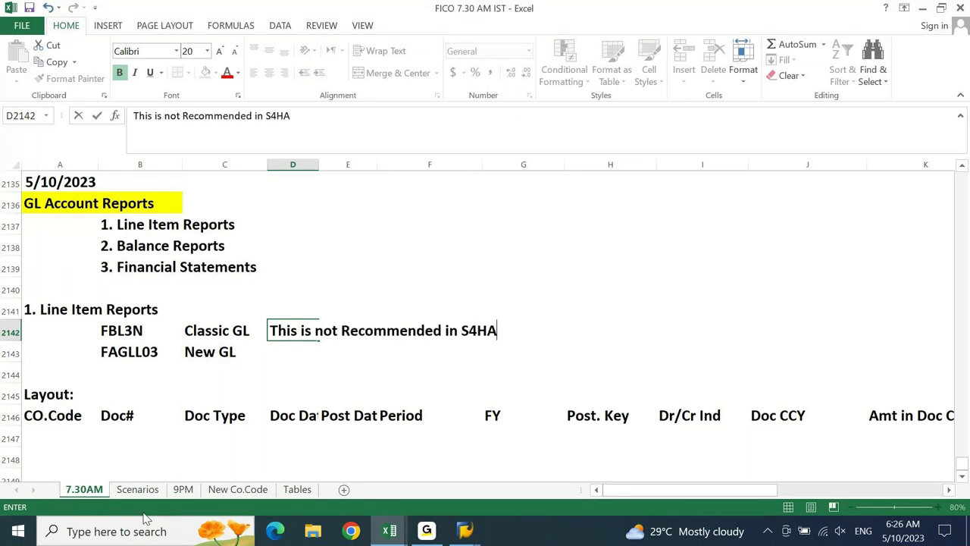
{"action": "key", "text": "Return"}
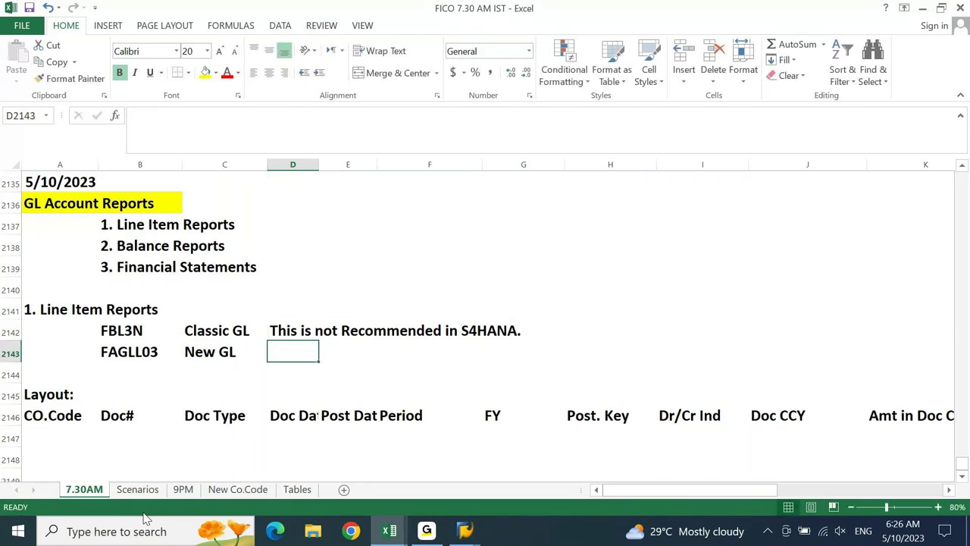
- Add the remark "This is Recommended in S4HANA" for FAGLL03 in cell D2143
{"action": "type", "text": "This is REcomee"}
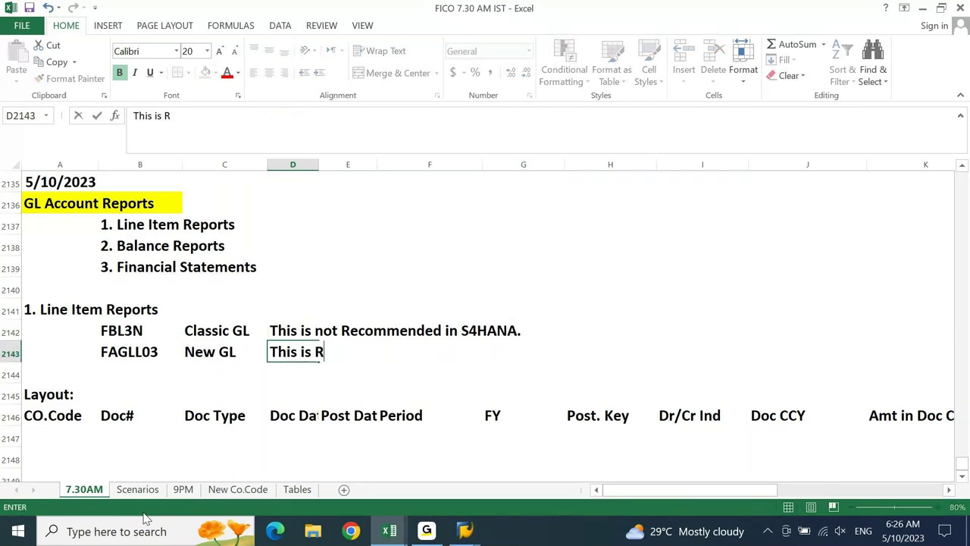
{"action": "key", "text": "BackSpace"}
{"action": "key", "text": "BackSpace"}
{"action": "type", "text": "medn"}
{"action": "key", "text": "BackSpace"}
{"action": "key", "text": "BackSpace"}
{"action": "type", "text": "nded in S4HANA"}
{"action": "key", "text": "Up"}
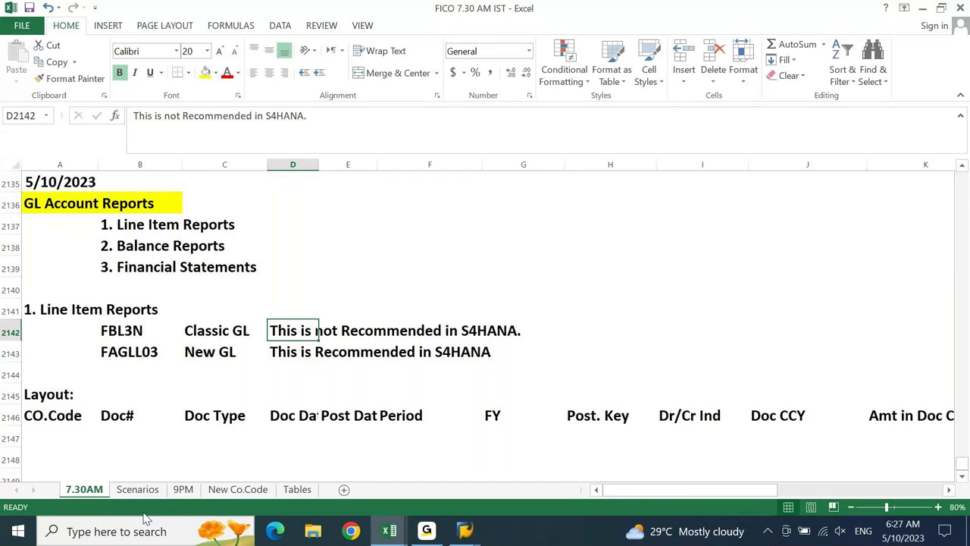
- Review the FBL3N and FAGLL03 notes, select the FAGLL03 row across B2143:G2143, and switch to the FBL3N selection screen in SAP
{"action": "key", "text": "Down"}
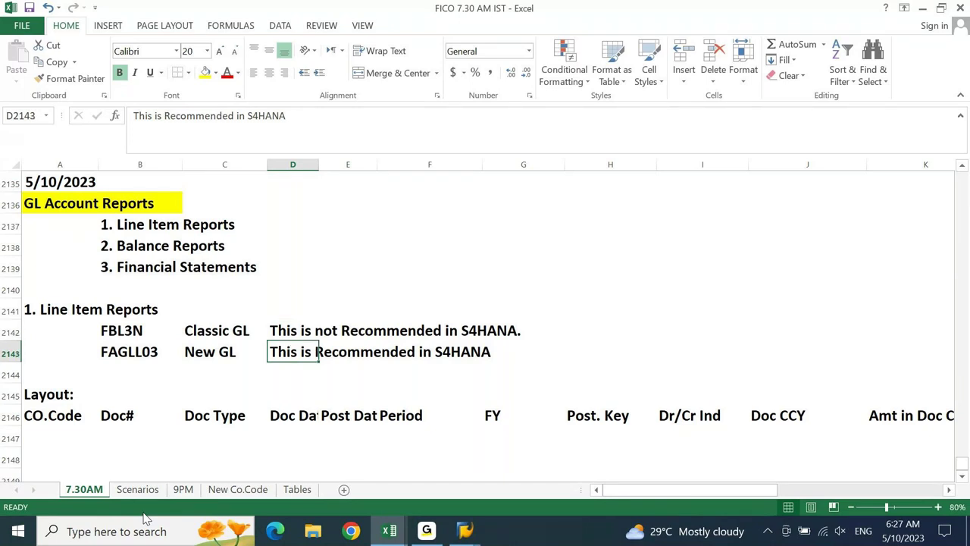
{"action": "key", "text": "Left"}
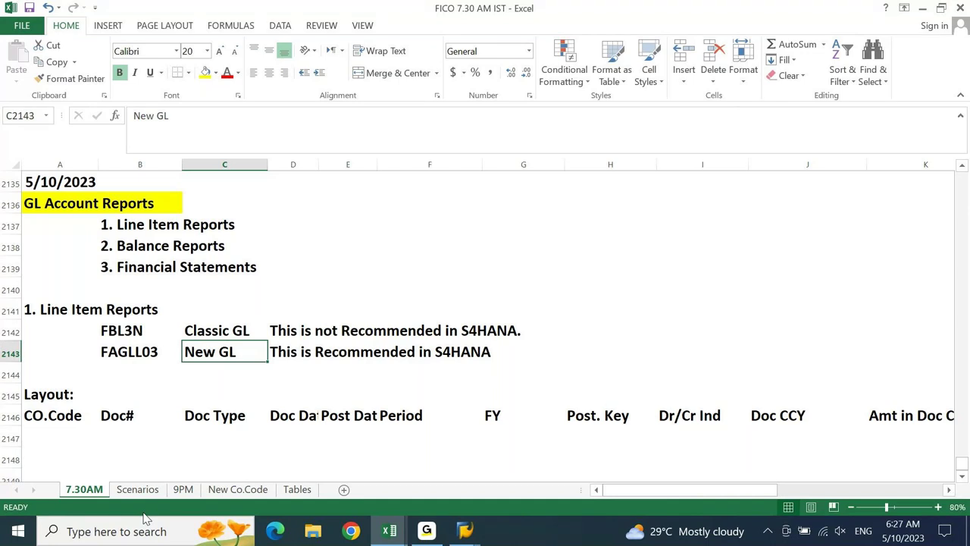
{"action": "key", "text": "Left"}
{"action": "key", "text": "Up"}
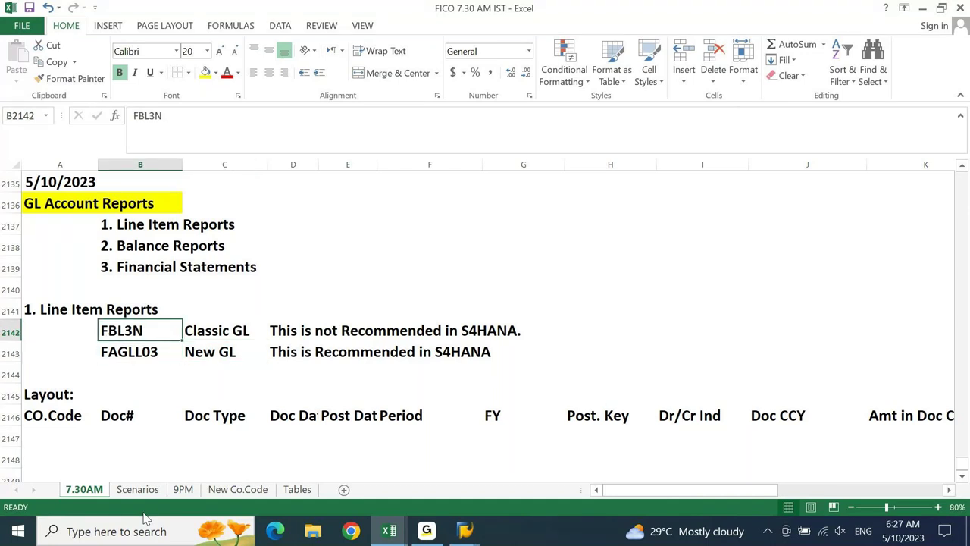
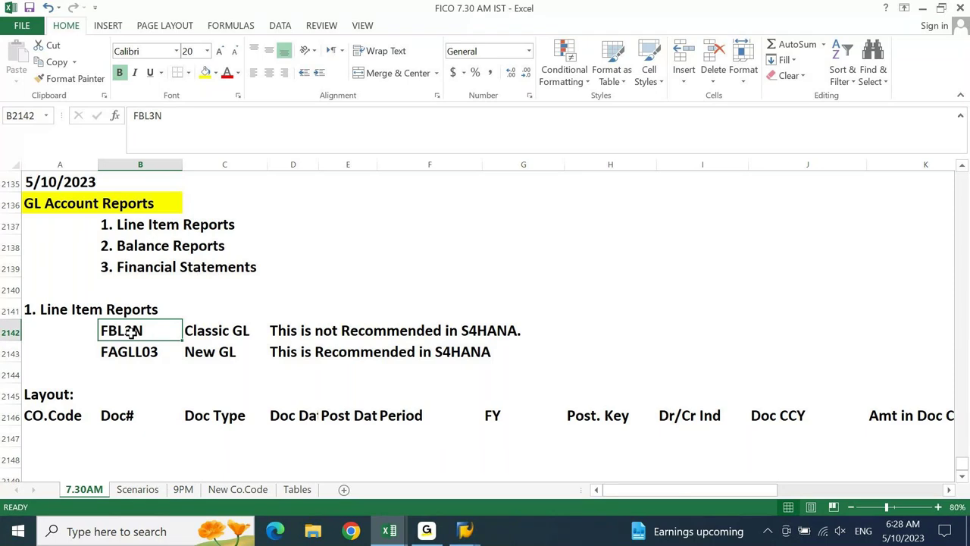
{"action": "key", "text": "Down"}
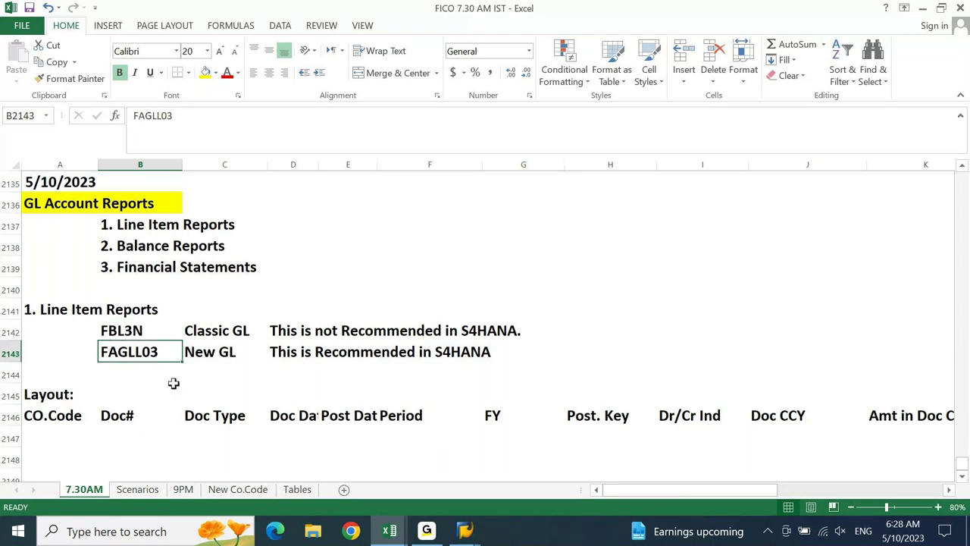
{"action": "key", "text": "shift+Right"}
{"action": "key", "text": "shift+Right"}
{"action": "key", "text": "shift+Right"}
{"action": "key", "text": "shift+Right"}
{"action": "key", "text": "shift+Right"}
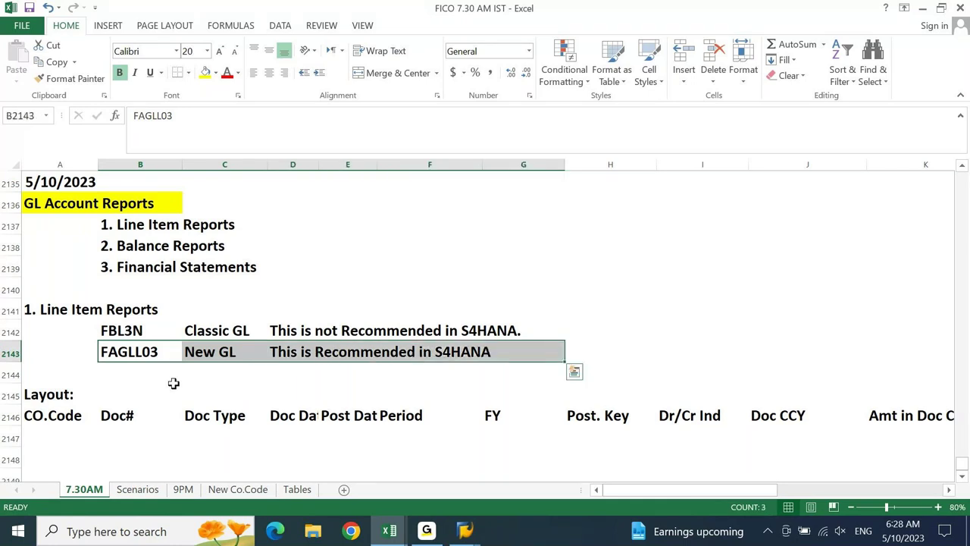
{"action": "left_click", "coordinate": [465, 533]}
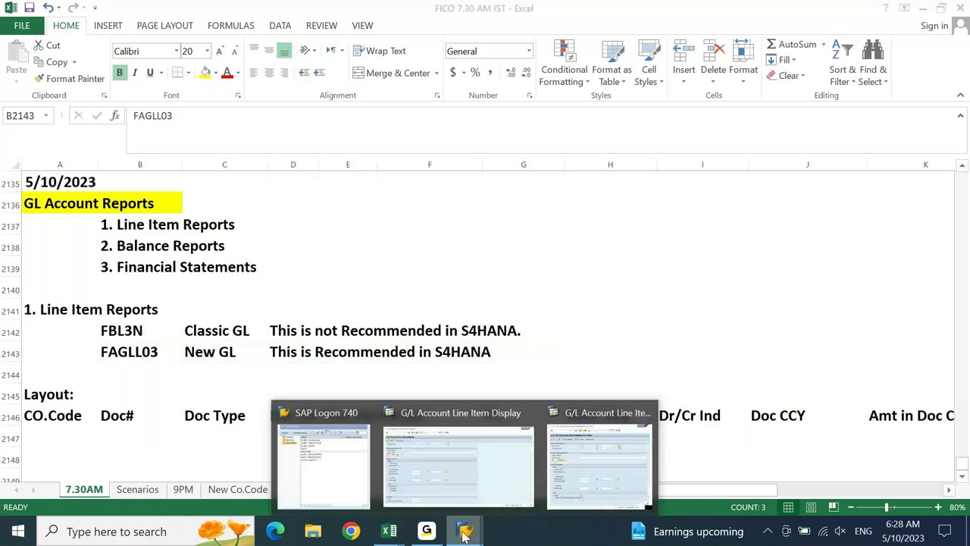
{"action": "left_click", "coordinate": [488, 457]}
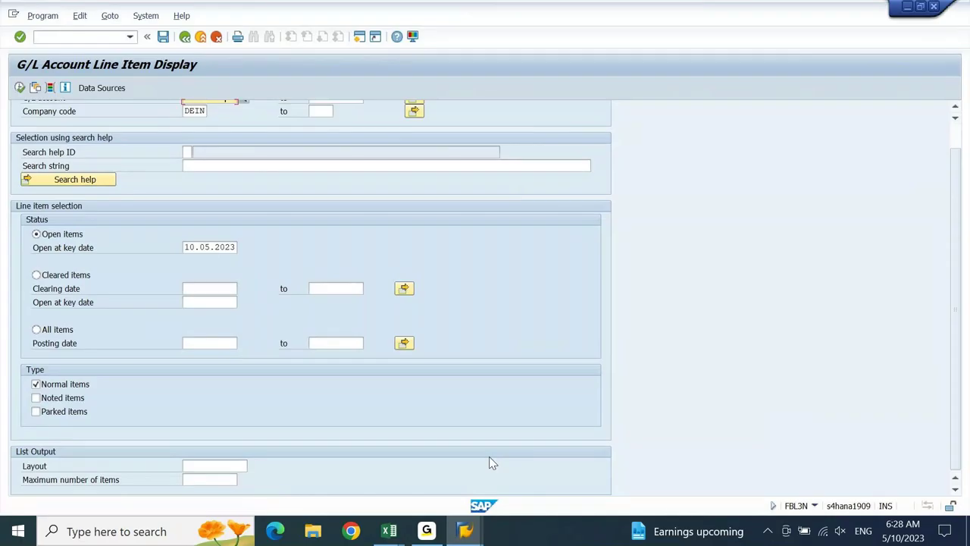
- Bring up the FAGLL03 selection screen beside FBL3N and run its G/L view report for the equity share capital account in DEIN
{"action": "left_click", "coordinate": [921, 7]}
{"action": "left_click", "coordinate": [825, 46]}
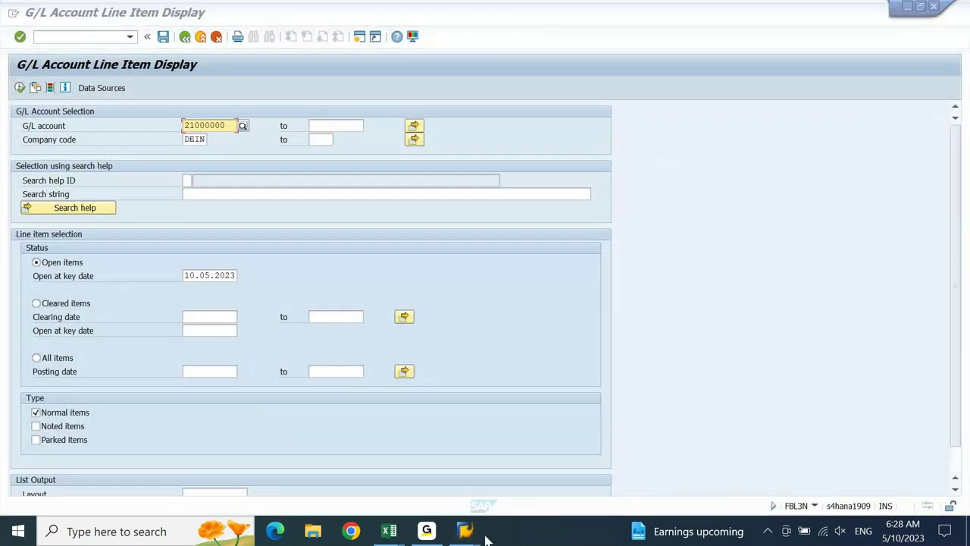
{"action": "mouse_move", "coordinate": [477, 534]}
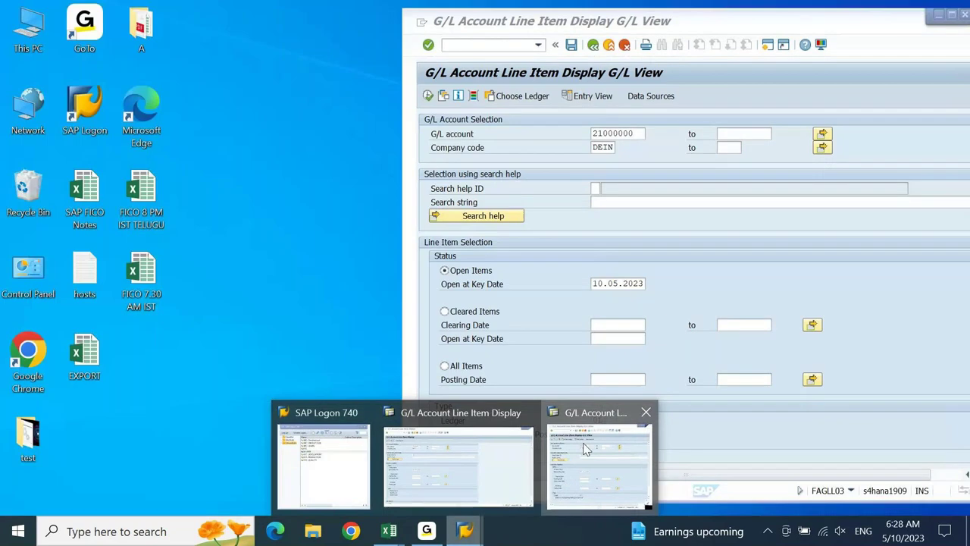
{"action": "left_click", "coordinate": [580, 454]}
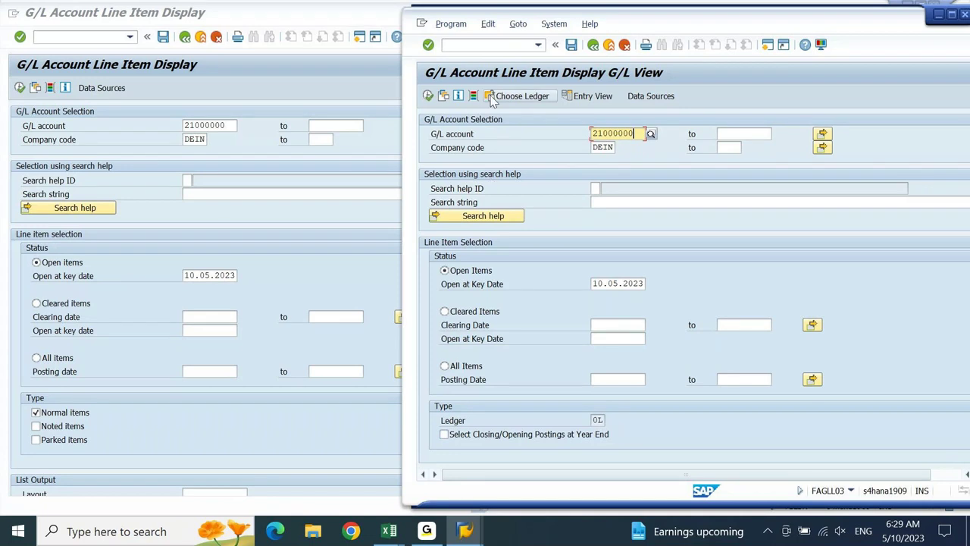
{"action": "left_click", "coordinate": [428, 96]}
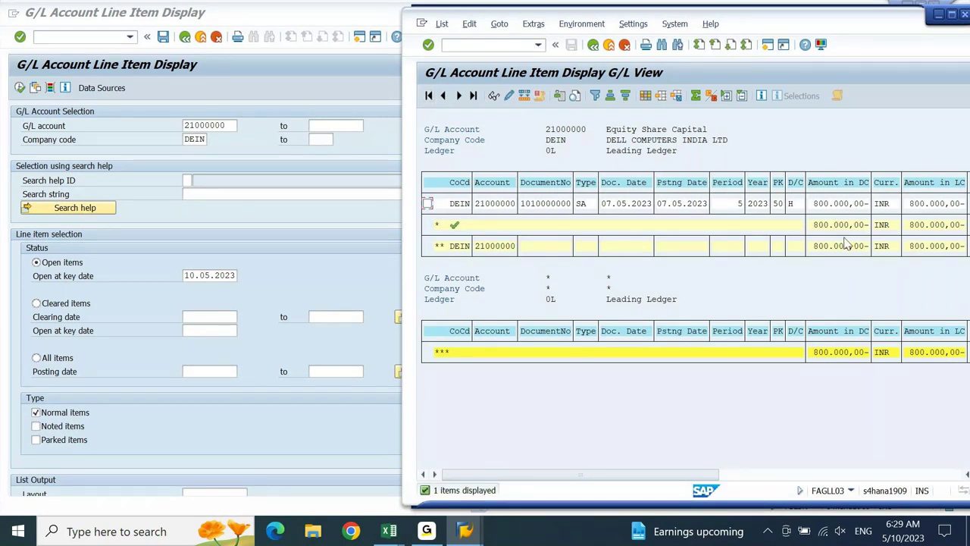
- Run FBL3N for the same G/L account and bring the FAGLL03 line item list back alongside for comparison
{"action": "left_click", "coordinate": [295, 191]}
{"action": "left_click", "coordinate": [21, 88]}
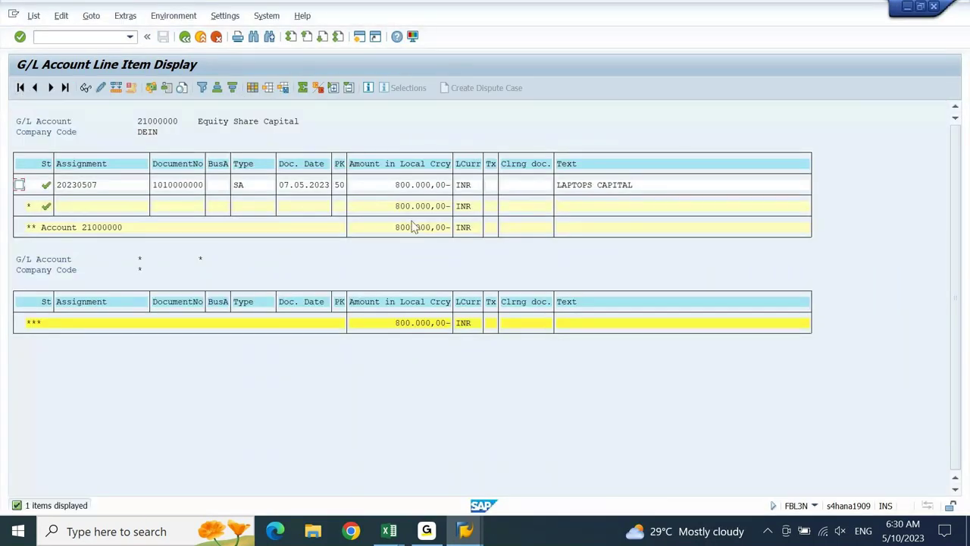
{"action": "left_click", "coordinate": [470, 533]}
{"action": "left_click", "coordinate": [636, 451]}
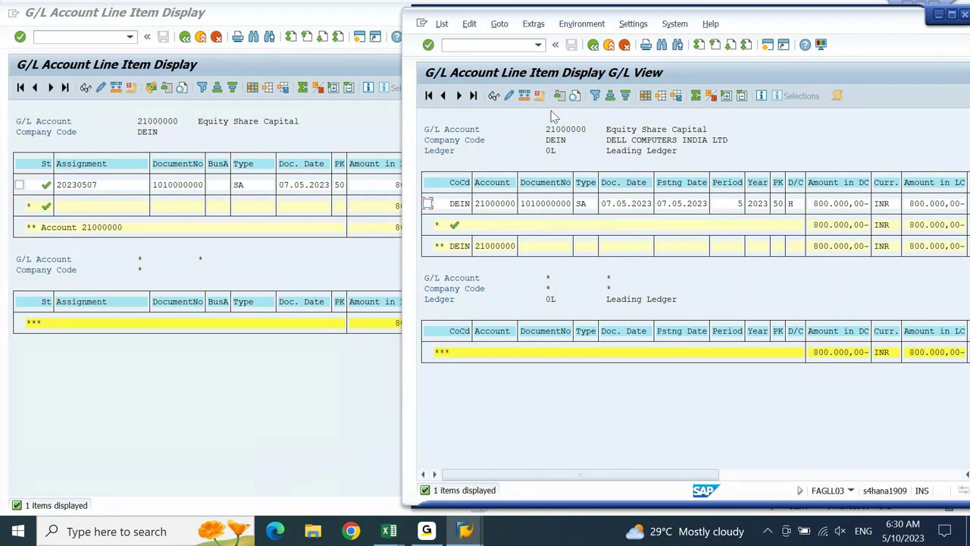
- Return FAGLL03 to its selection screen and inspect the ledger choice dialog and the Ledger field
{"action": "left_click", "coordinate": [574, 150]}
{"action": "left_click", "coordinate": [598, 48]}
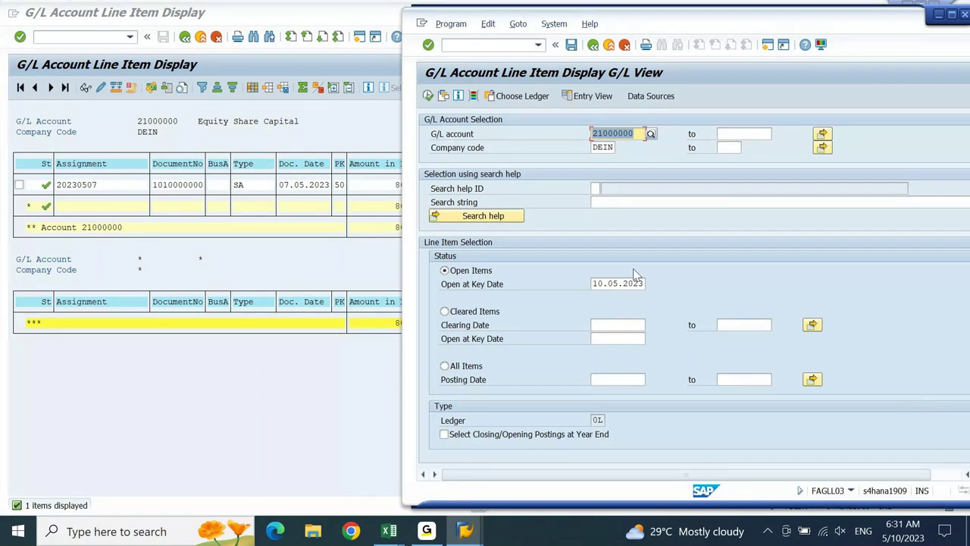
{"action": "left_click", "coordinate": [523, 96]}
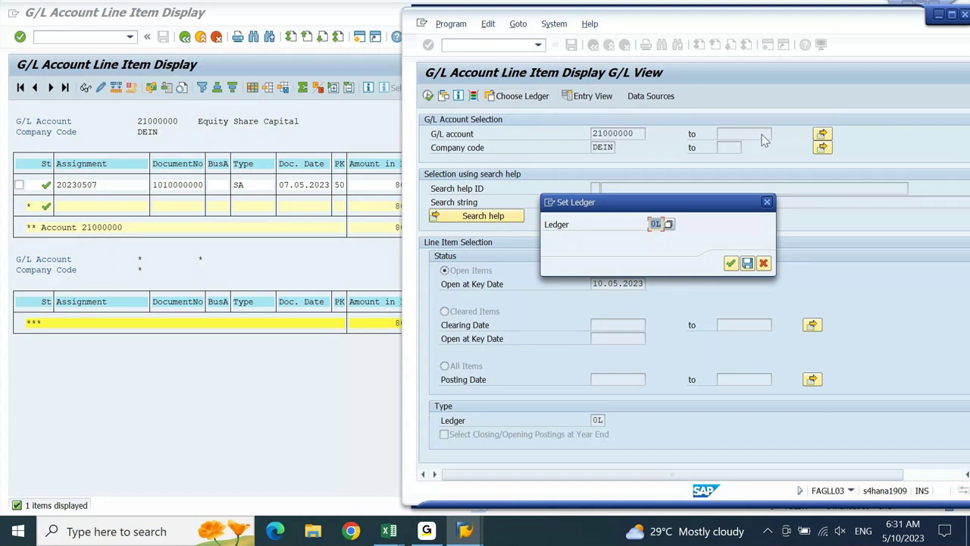
{"action": "left_click", "coordinate": [767, 202]}
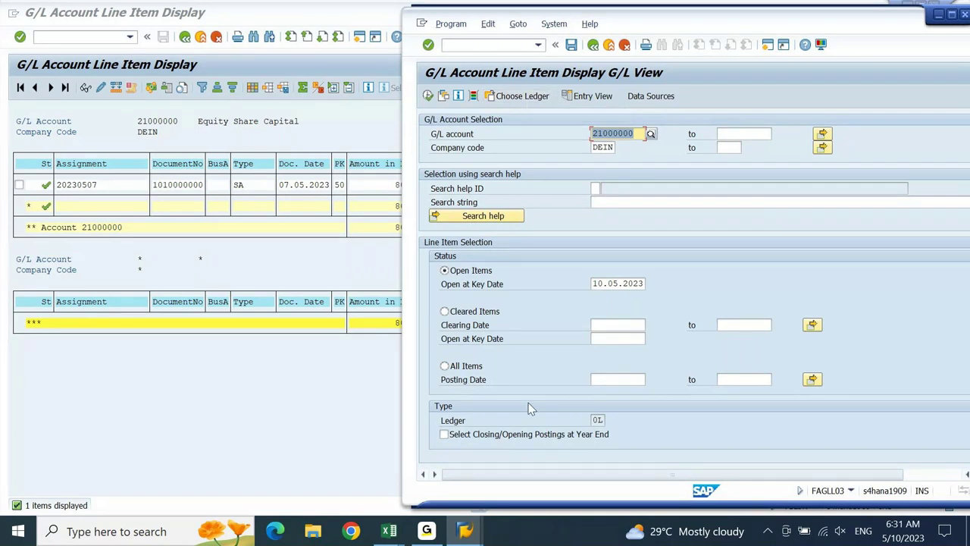
{"action": "left_click", "coordinate": [453, 420]}
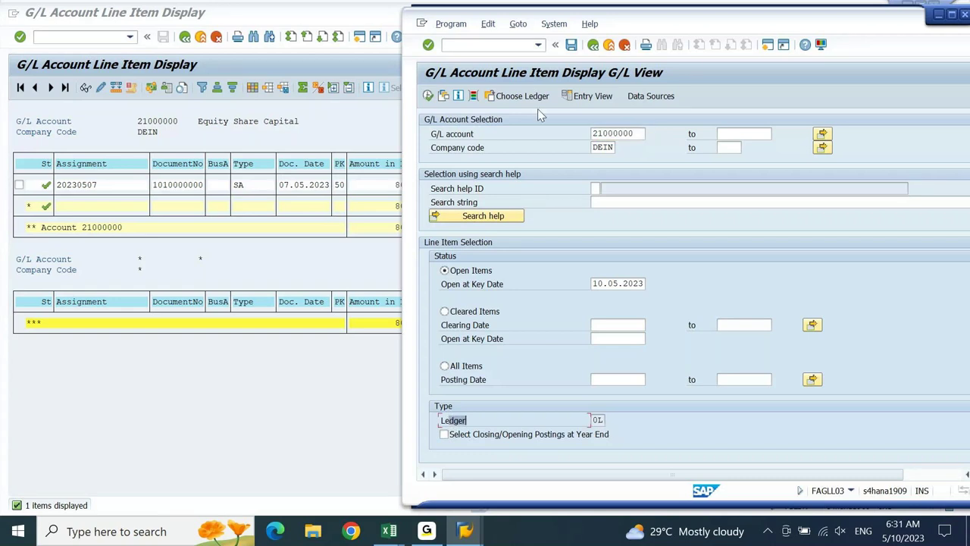
- Set the FAGLL03 ledger to D1, DEGR NON LEADING LEDGER, run the report, and return to the selection screen
{"action": "left_click", "coordinate": [523, 96]}
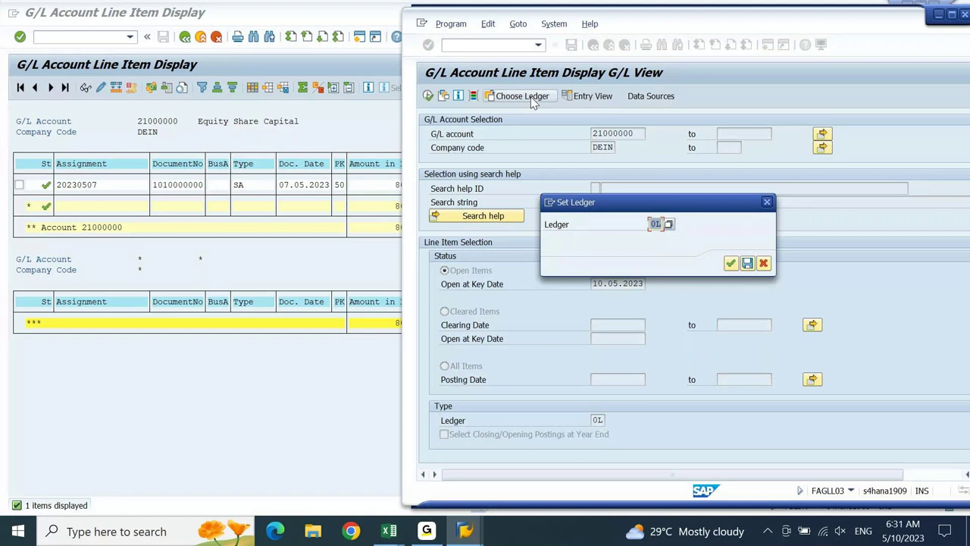
{"action": "key", "text": "BackSpace"}
{"action": "key", "text": "BackSpace"}
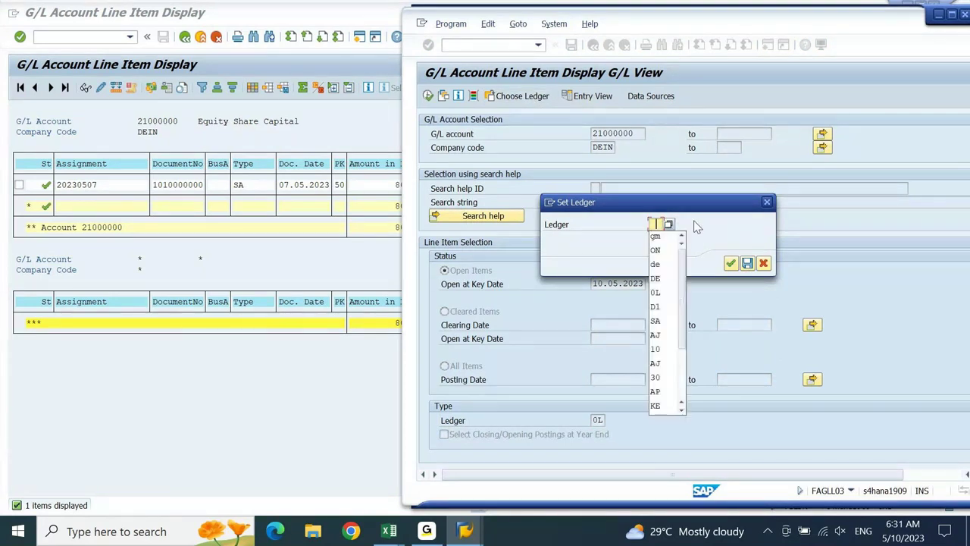
{"action": "key", "text": "Return"}
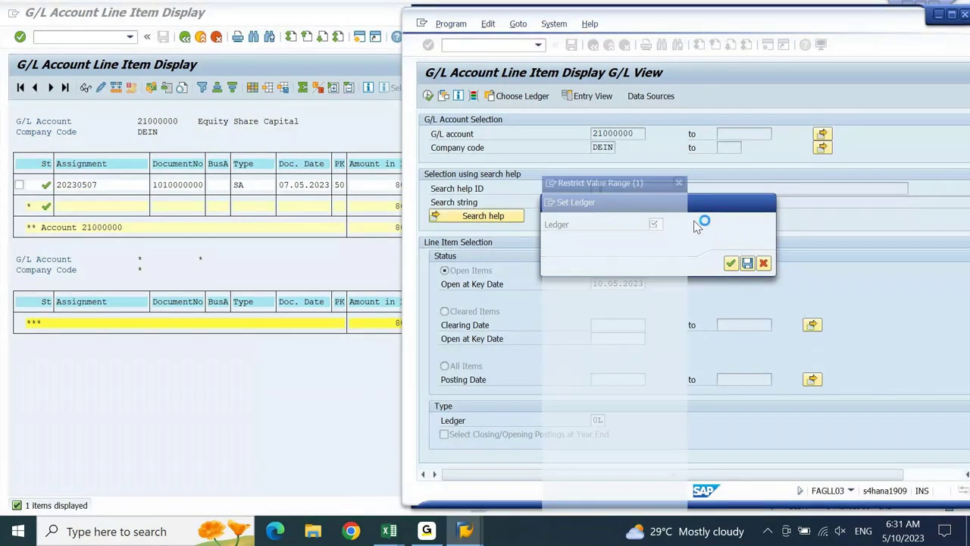
{"action": "left_click", "coordinate": [785, 324]}
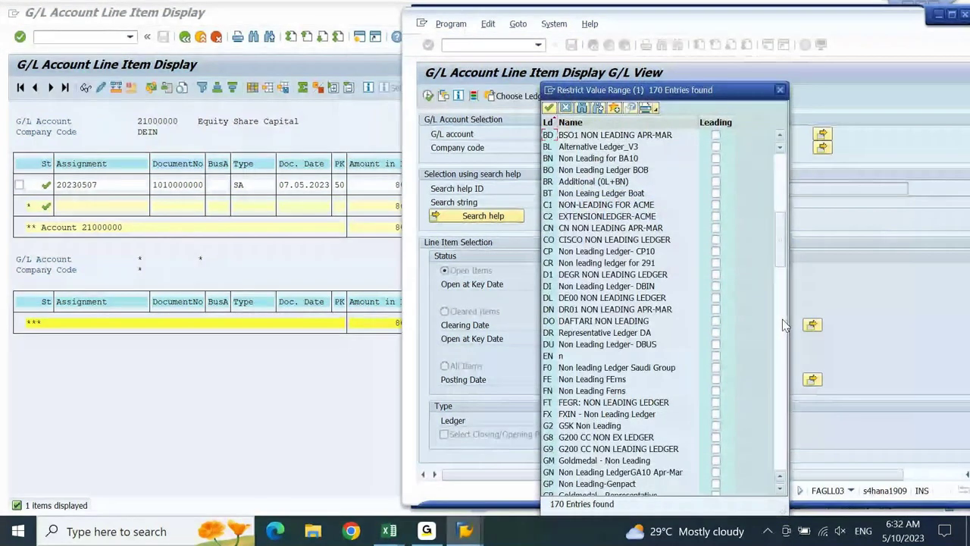
{"action": "left_click", "coordinate": [605, 276]}
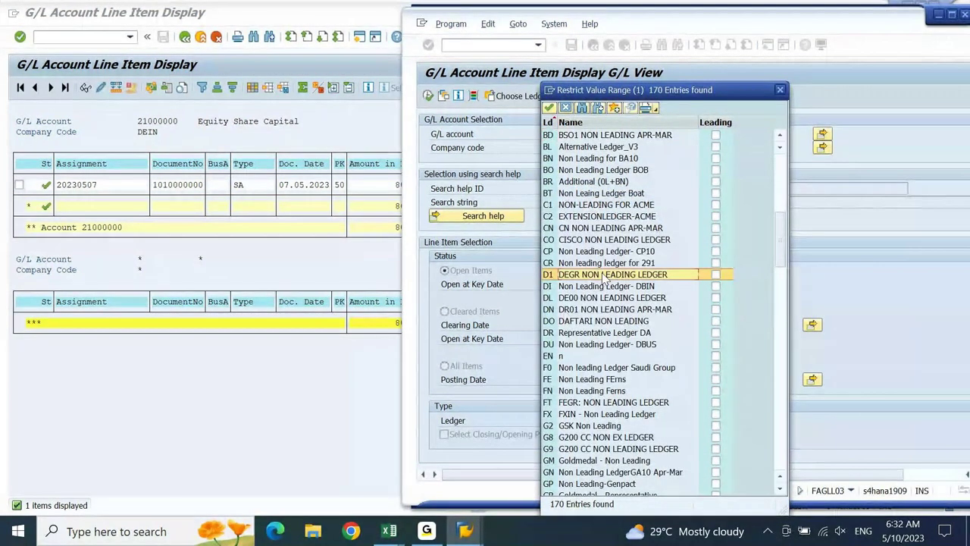
{"action": "double_click", "coordinate": [605, 276]}
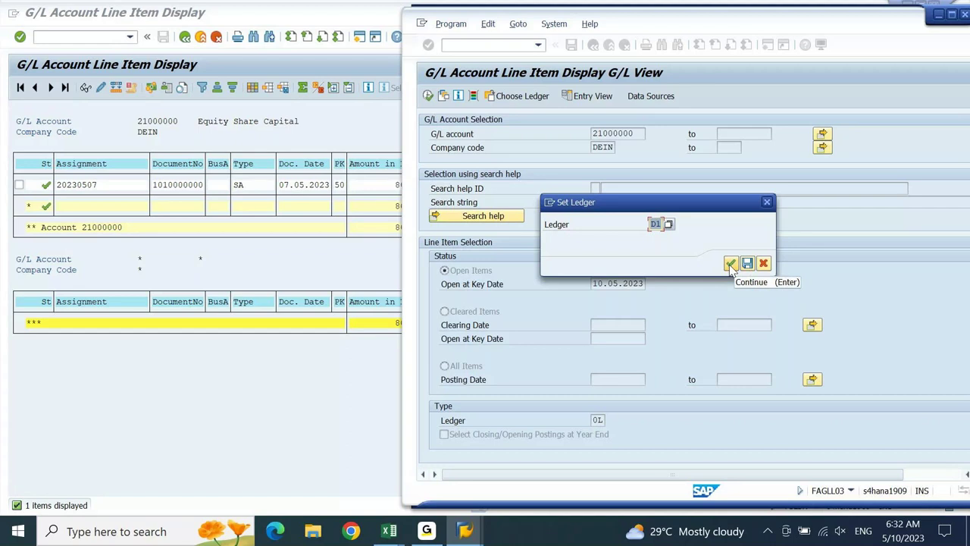
{"action": "left_click", "coordinate": [731, 264]}
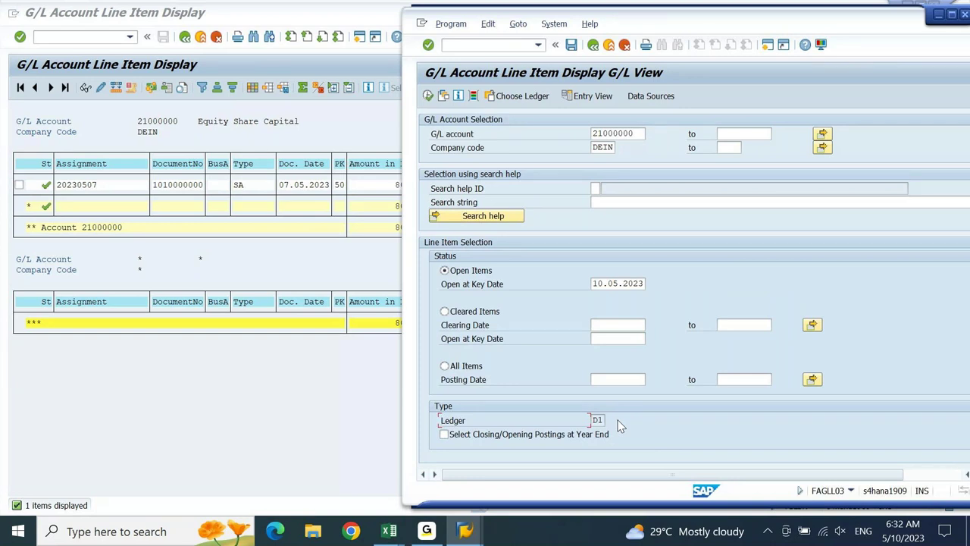
{"action": "left_click", "coordinate": [430, 96]}
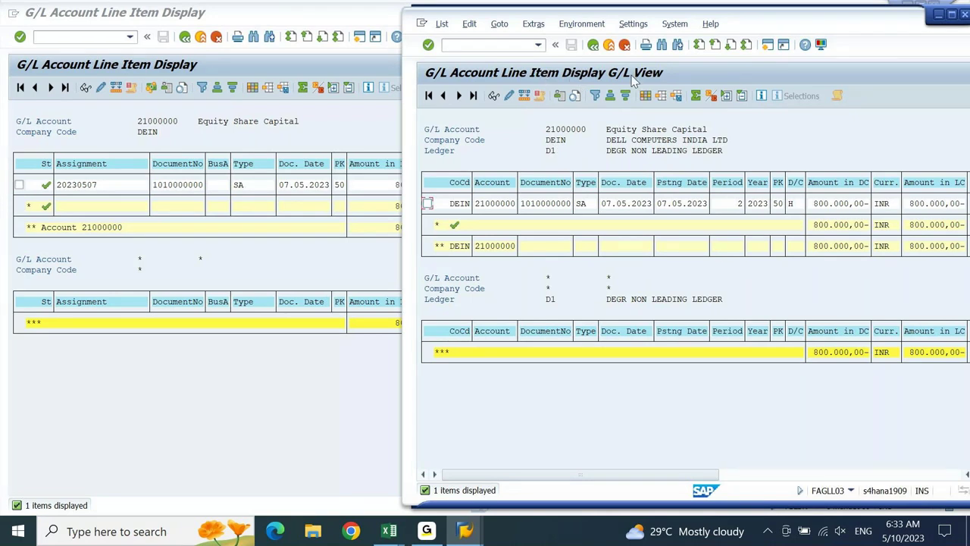
{"action": "left_click", "coordinate": [594, 47]}
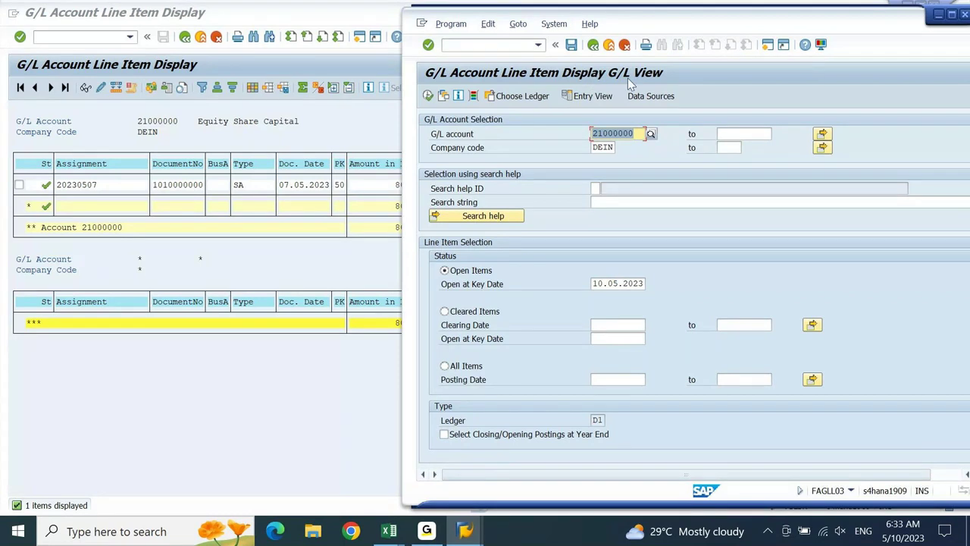
- Switch FAGLL03 to Entry View and compare it with the FBL3N selection screen
{"action": "left_click", "coordinate": [594, 98]}
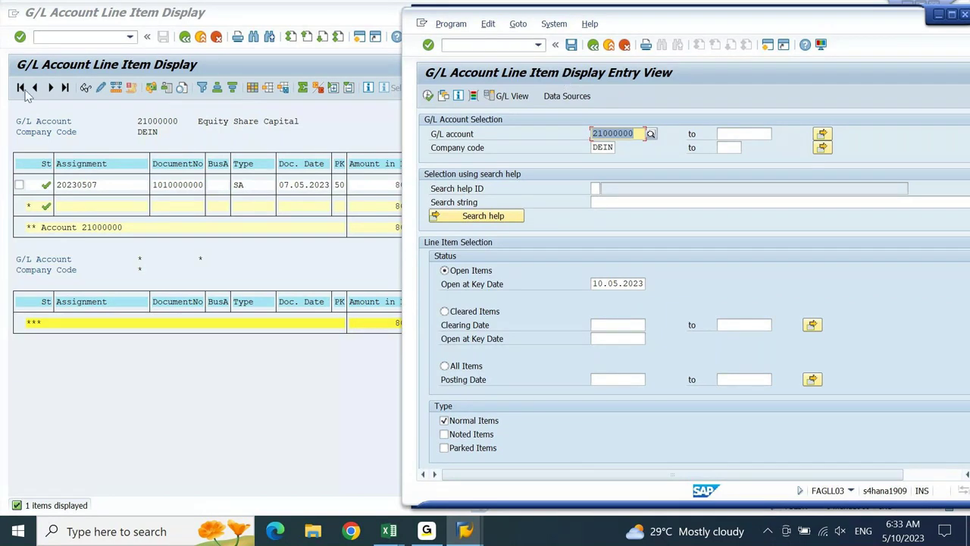
{"action": "left_click", "coordinate": [133, 132]}
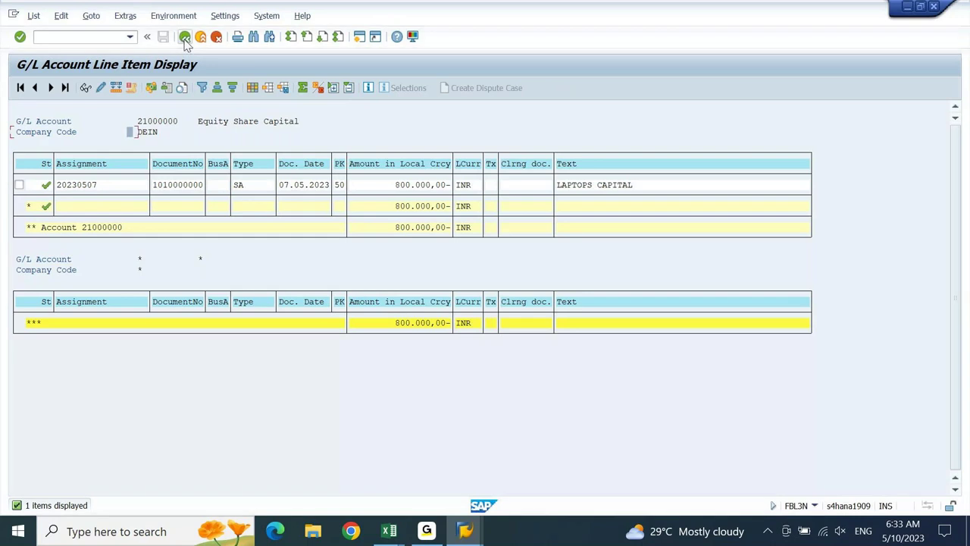
{"action": "left_click", "coordinate": [184, 40]}
{"action": "left_click", "coordinate": [184, 38]}
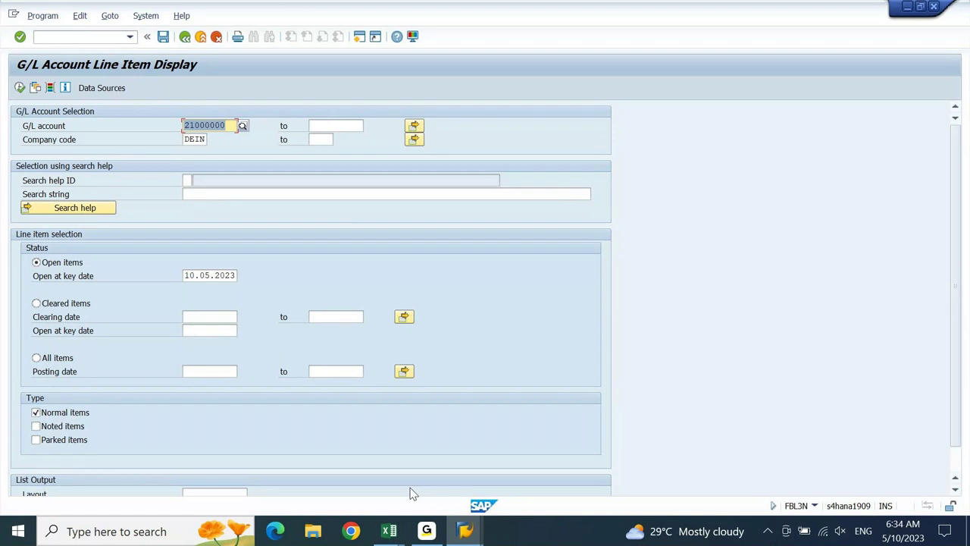
{"action": "mouse_move", "coordinate": [464, 531]}
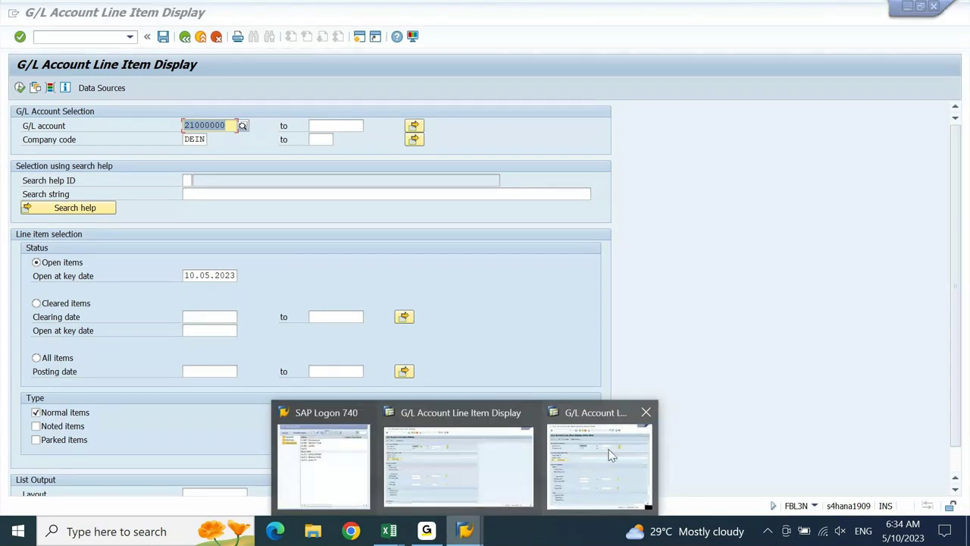
{"action": "left_click", "coordinate": [610, 451]}
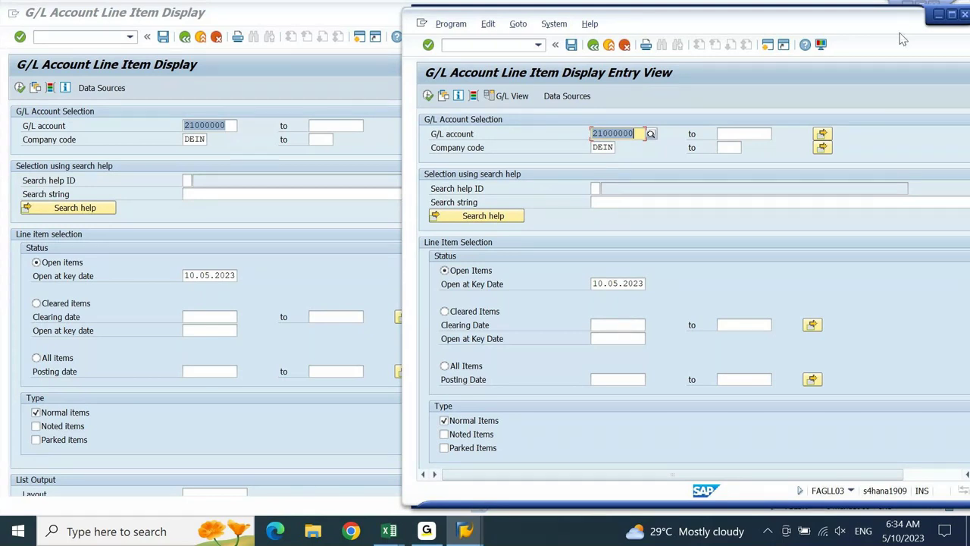
- Maximize the FAGLL03 window and switch its selection screen back to G/L View
{"action": "left_click_drag", "start_coordinate": [888, 29], "coordinate": [871, 21]}
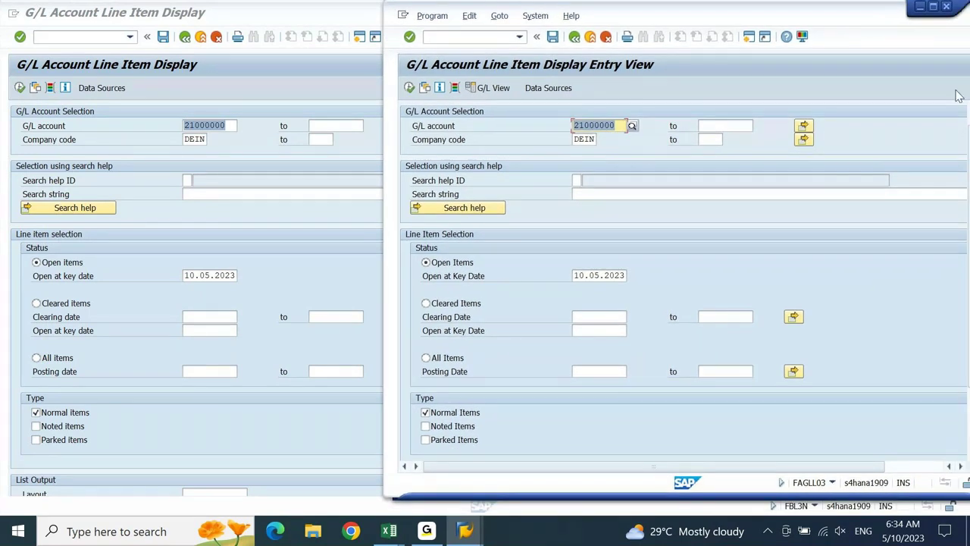
{"action": "left_click", "coordinate": [933, 6]}
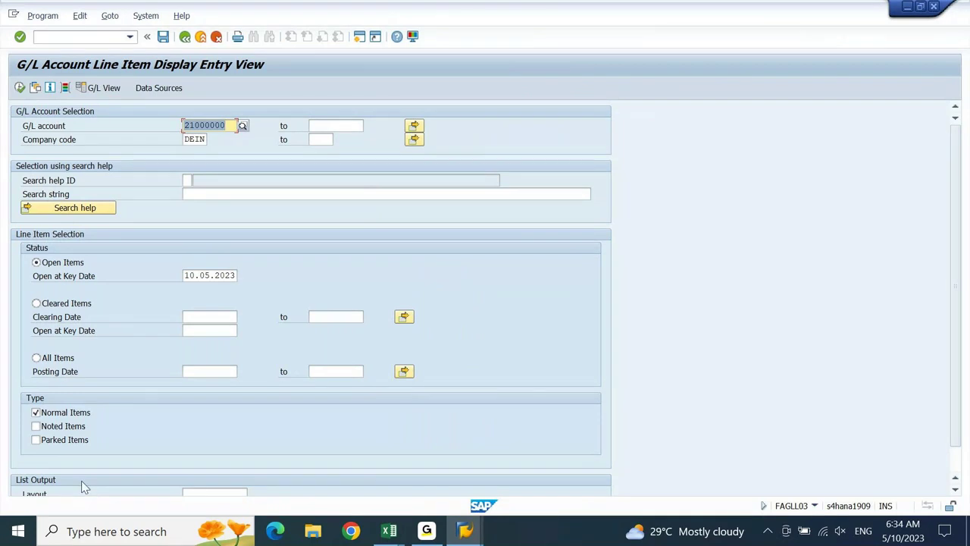
{"action": "left_click", "coordinate": [105, 85]}
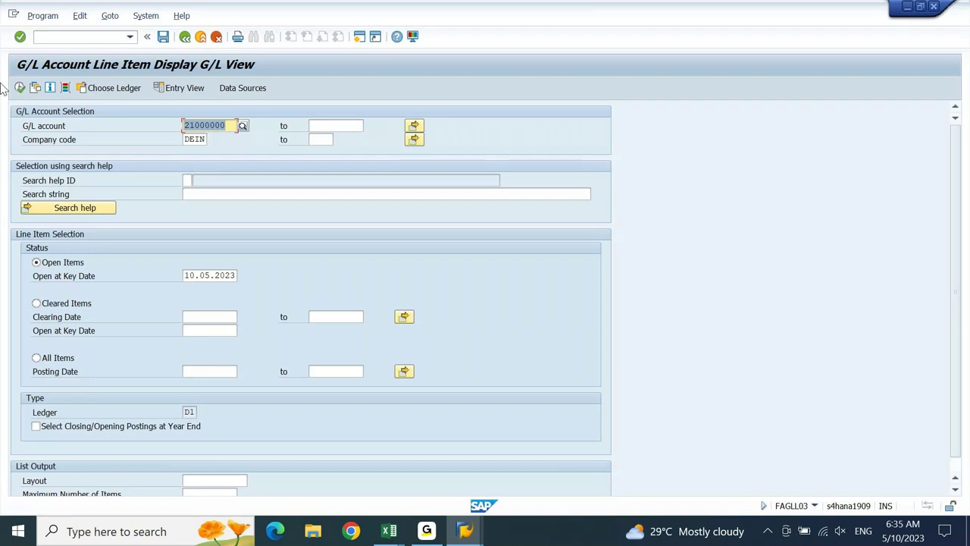
- Add Document Number and Fiscal Year from General Ledger Line Items to the free selection, and set the fiscal year to 2022
{"action": "left_click", "coordinate": [65, 88]}
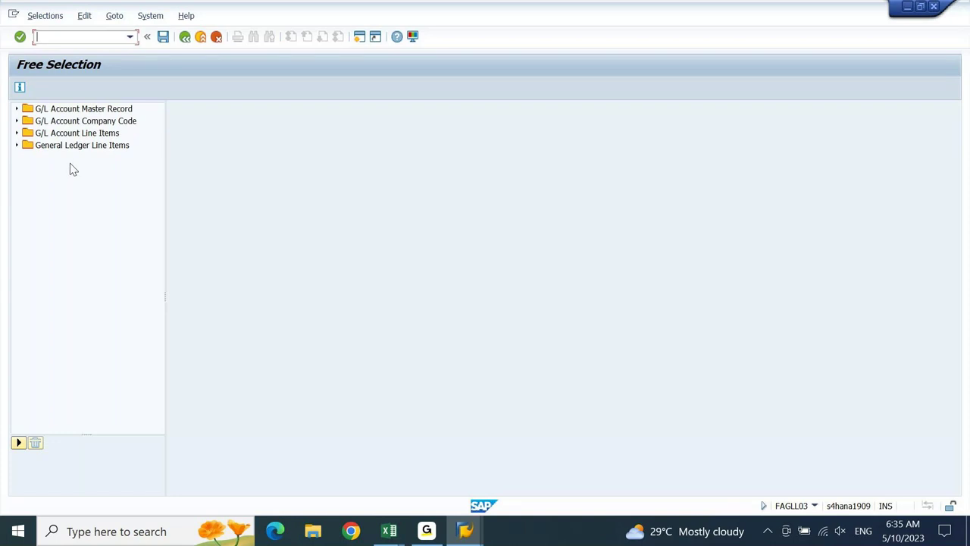
{"action": "left_click", "coordinate": [94, 136]}
{"action": "left_click", "coordinate": [17, 146]}
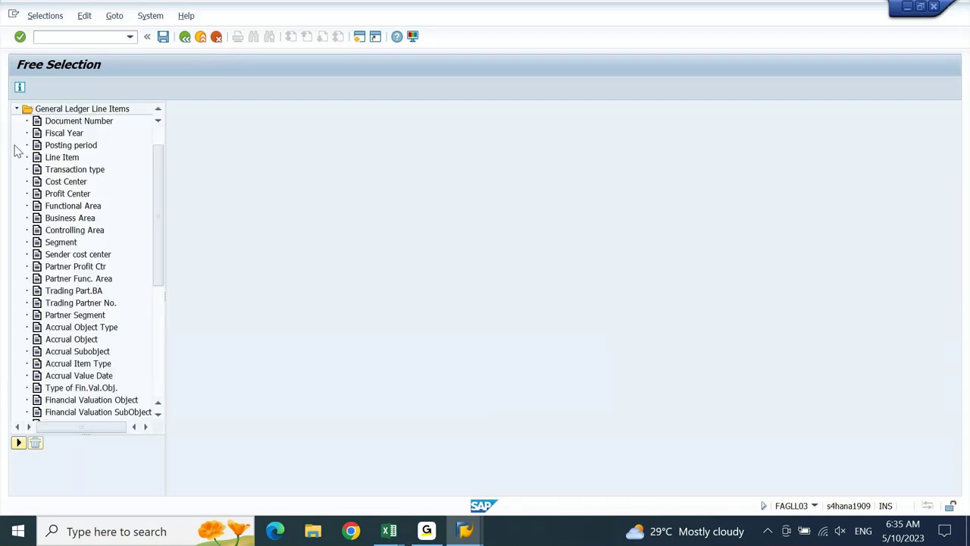
{"action": "left_click", "coordinate": [97, 124]}
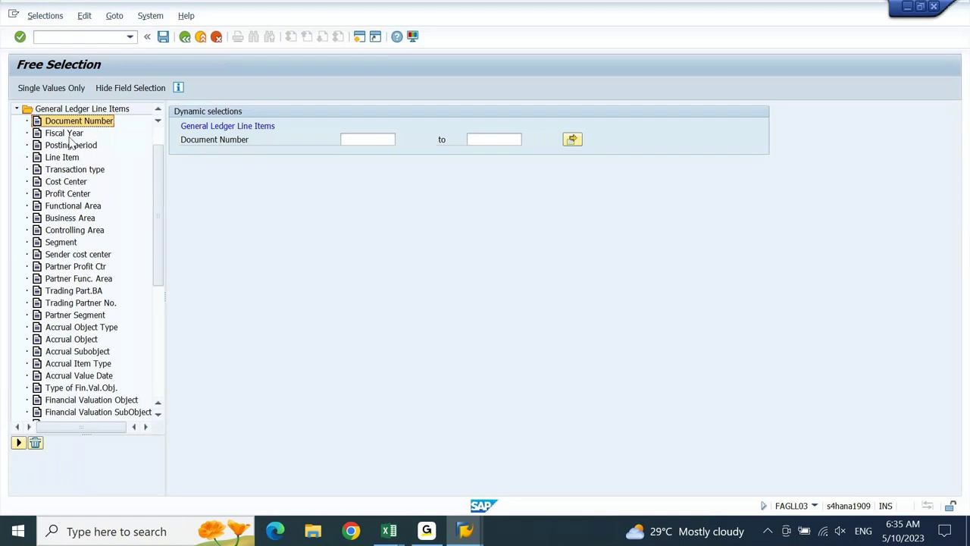
{"action": "left_click", "coordinate": [68, 134]}
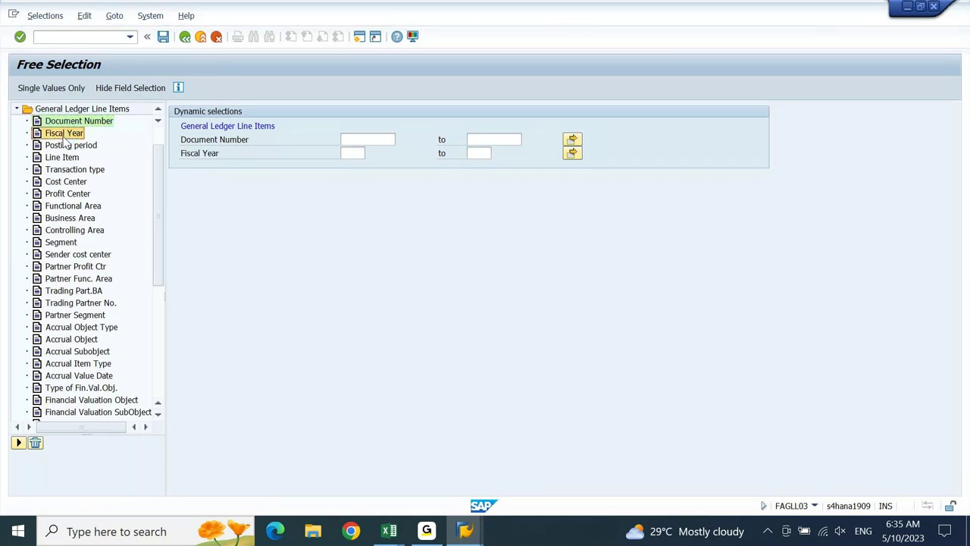
{"action": "left_click", "coordinate": [358, 153]}
{"action": "type", "text": "2022"}
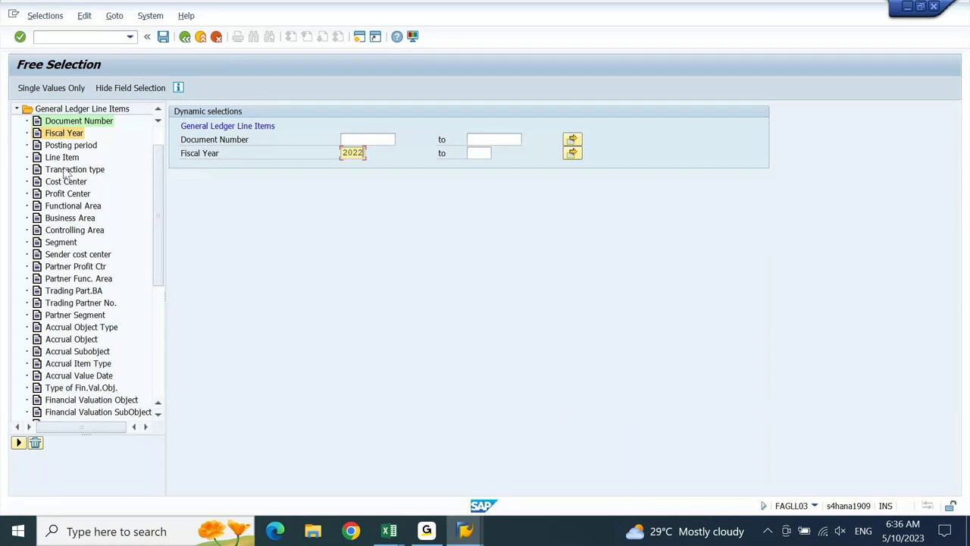
- Add Profit Center to the free selection and open its multiple selection dialog
{"action": "double_click", "coordinate": [67, 193]}
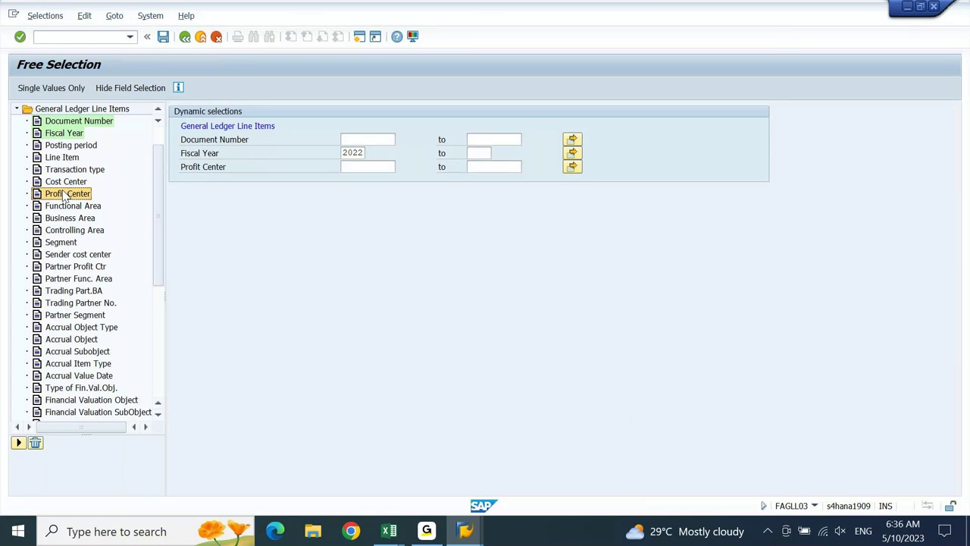
{"action": "left_click", "coordinate": [351, 166]}
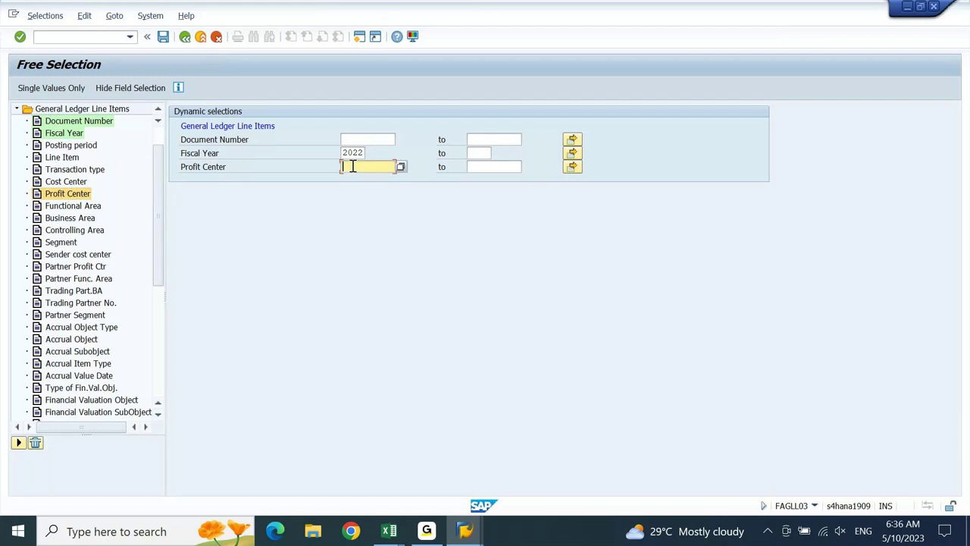
{"action": "left_click", "coordinate": [573, 167]}
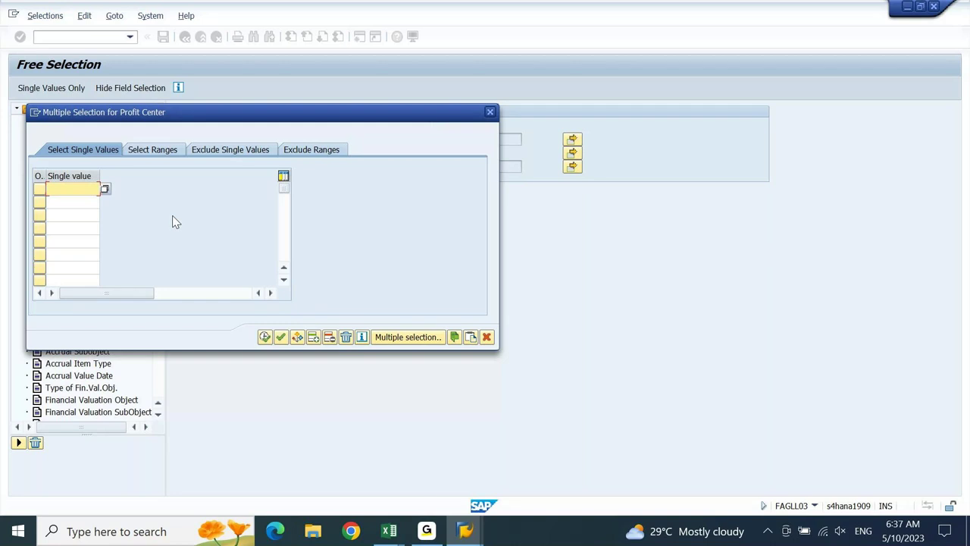
- Switch to the EXPORT workbook in Excel
{"action": "left_click", "coordinate": [390, 531]}
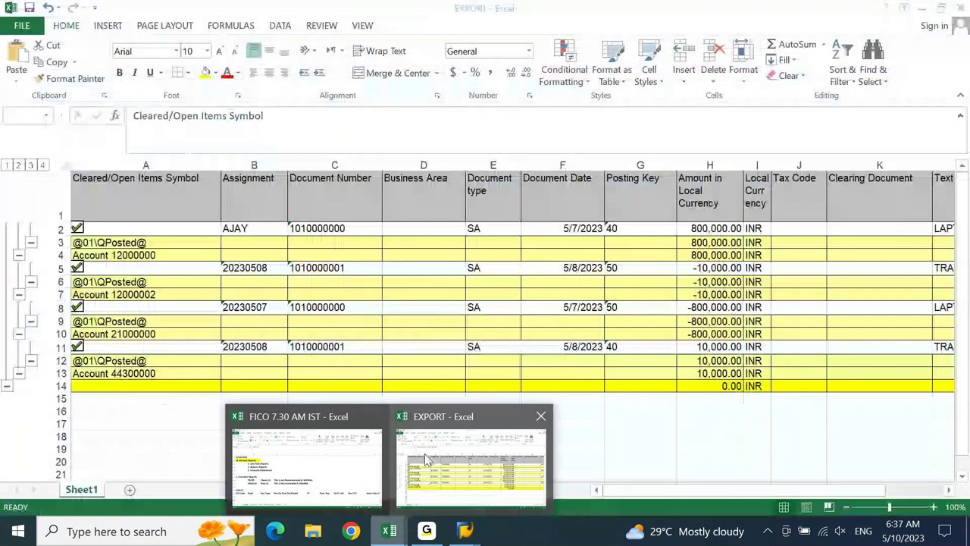
{"action": "left_click", "coordinate": [424, 454]}
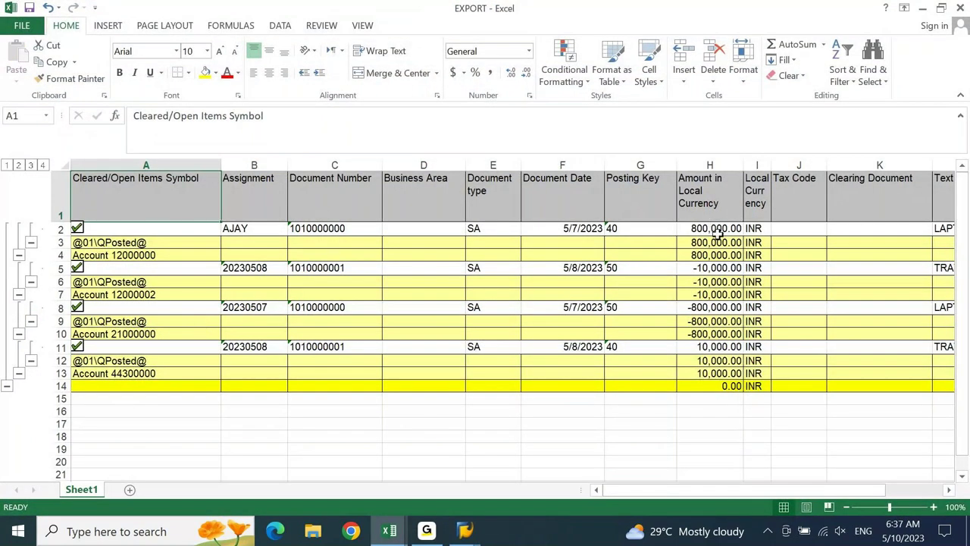
{"action": "left_click_drag", "start_coordinate": [717, 229], "coordinate": [707, 383]}
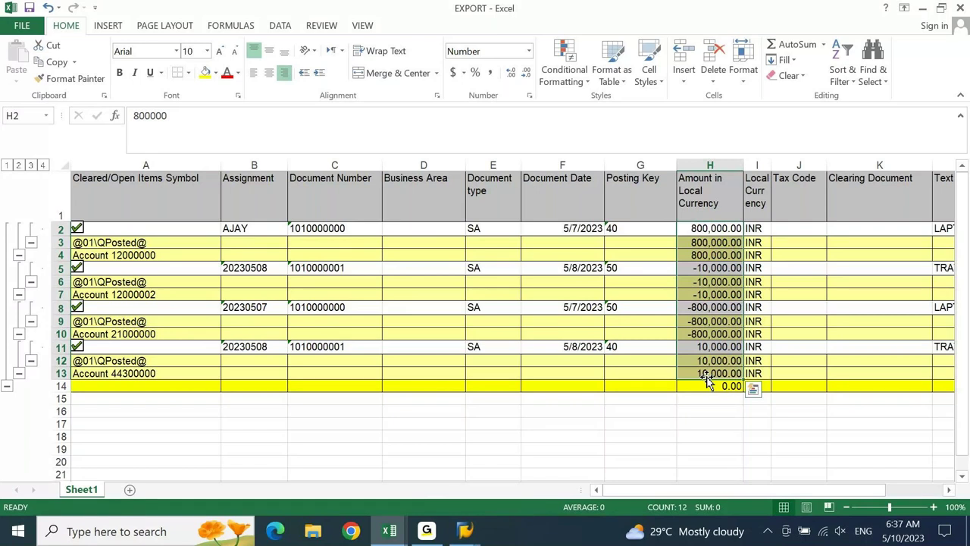
{"action": "key", "text": "ctrl+c"}
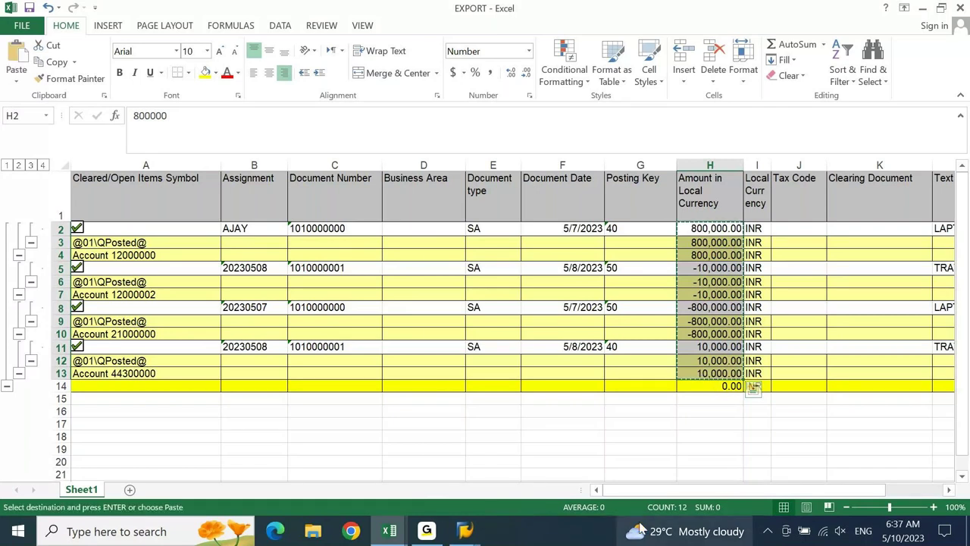
{"action": "mouse_move", "coordinate": [641, 528]}
{"action": "key", "text": "Escape"}
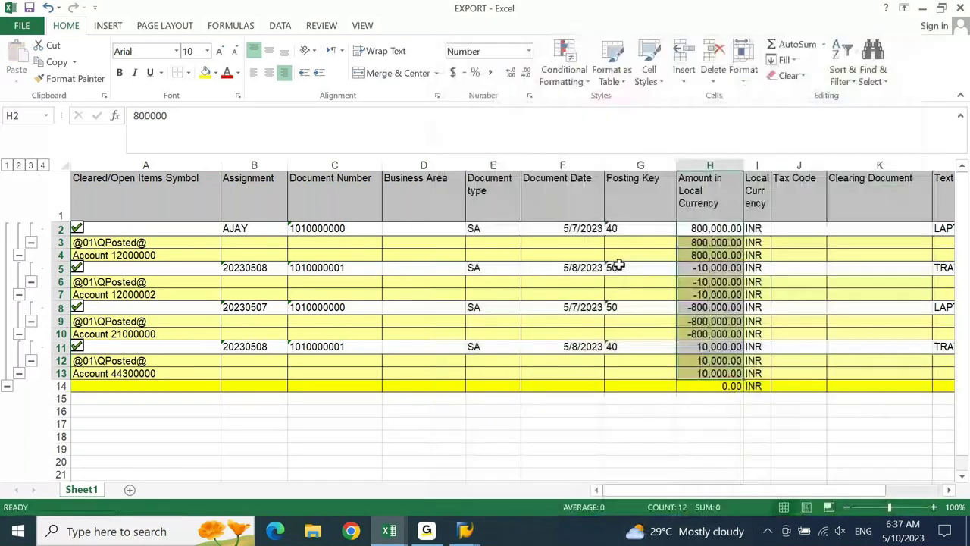
{"action": "key", "text": "ctrl+c"}
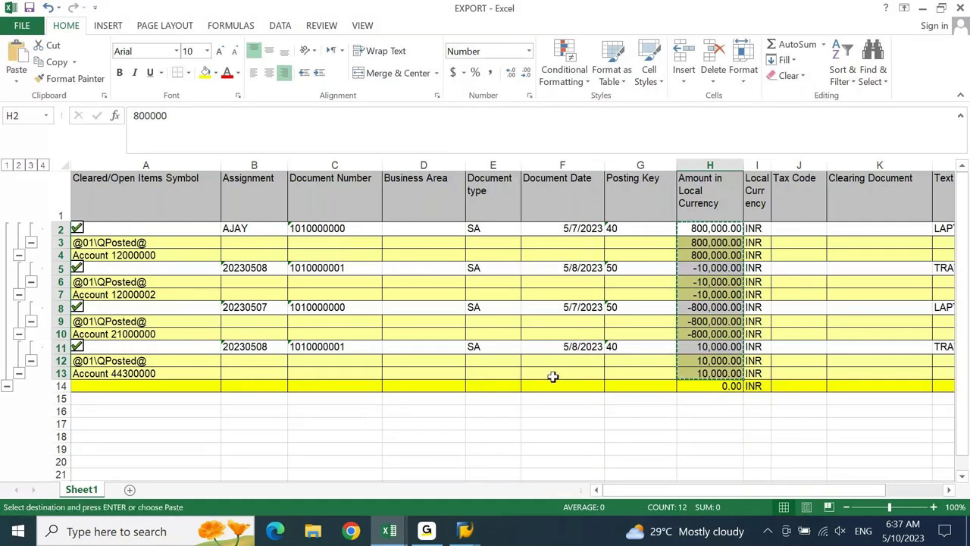
{"action": "key", "text": "Escape"}
{"action": "key", "text": "Left"}
{"action": "key", "text": "Down"}
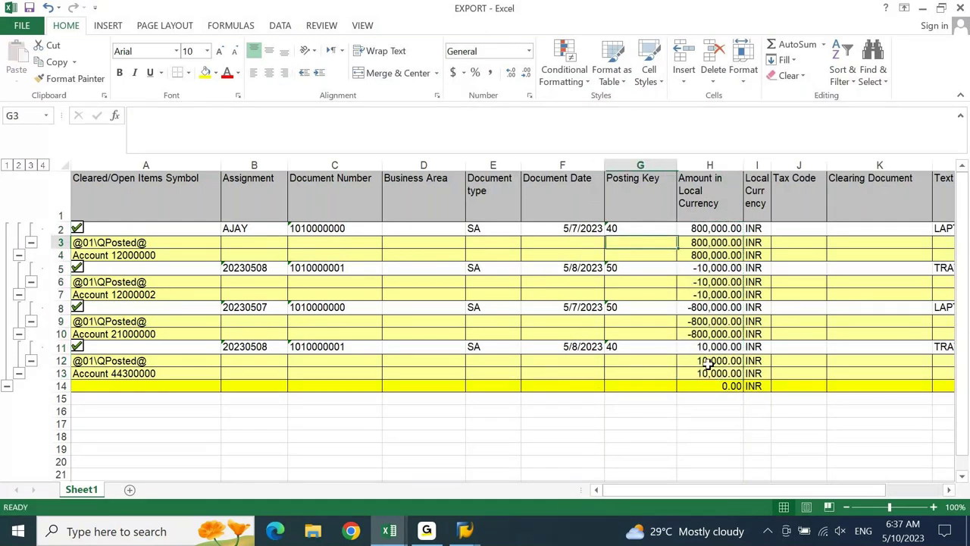
- Enter 1 in C17 and 2 in C18 below the exported data, and fill the series down to 19 in C35
{"action": "key", "text": "ctrl+Down"}
{"action": "scroll", "coordinate": [707, 364], "scroll_direction": "down", "scroll_amount": 2}
{"action": "left_click", "coordinate": [308, 302]}
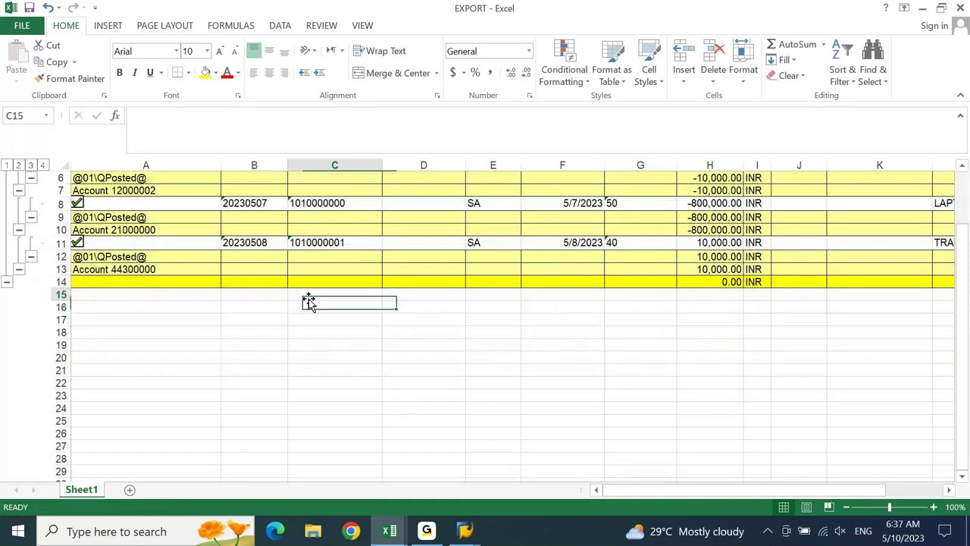
{"action": "left_click", "coordinate": [309, 316]}
{"action": "type", "text": "1"}
{"action": "key", "text": "Return"}
{"action": "type", "text": "2"}
{"action": "left_click", "coordinate": [308, 316]}
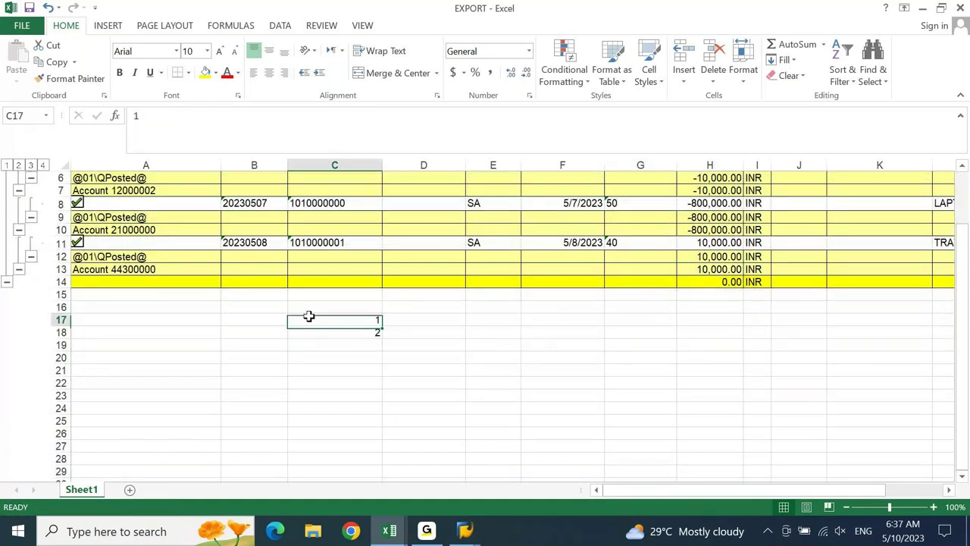
{"action": "key", "text": "shift+Down"}
{"action": "left_click_drag", "start_coordinate": [374, 340], "coordinate": [364, 413]}
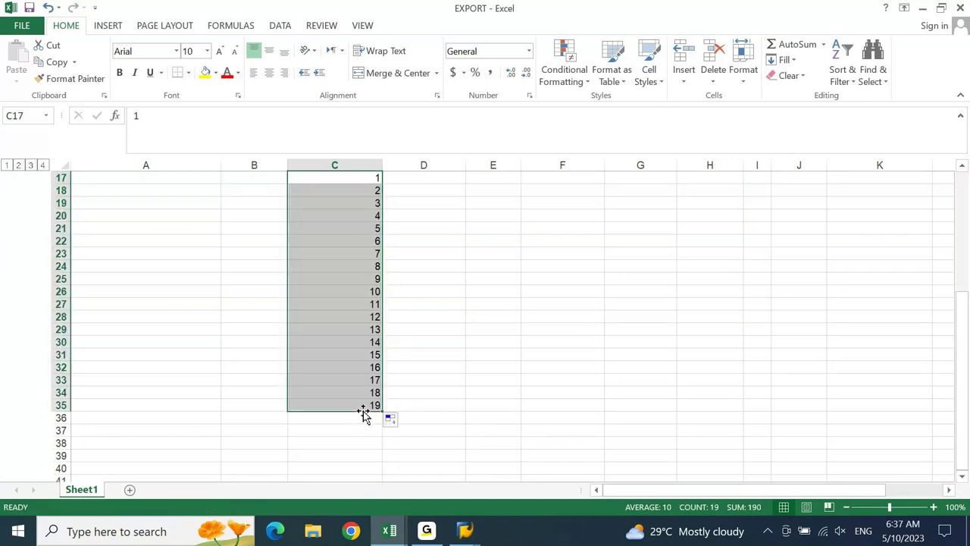
- Copy the number list in C17:C35 and switch back to the SAP Free Selection window
{"action": "key", "text": "ctrl+Up"}
{"action": "key", "text": "ctrl+Down"}
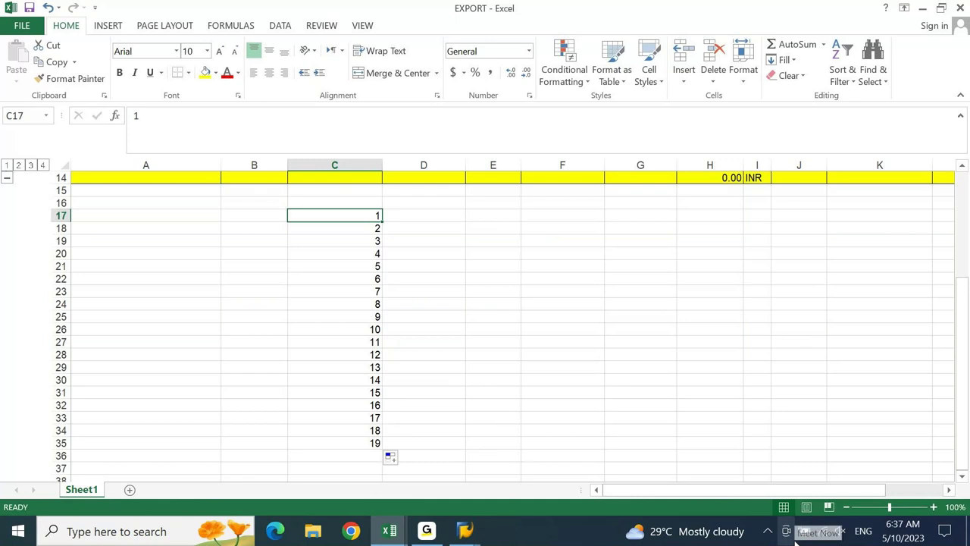
{"action": "key", "text": "ctrl+shift+Down"}
{"action": "key", "text": "ctrl+c"}
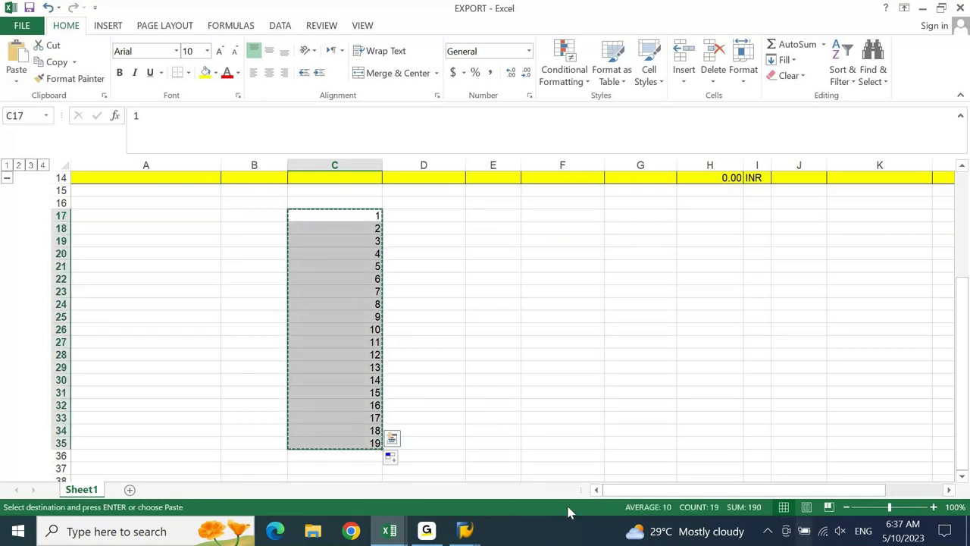
{"action": "left_click", "coordinate": [465, 530]}
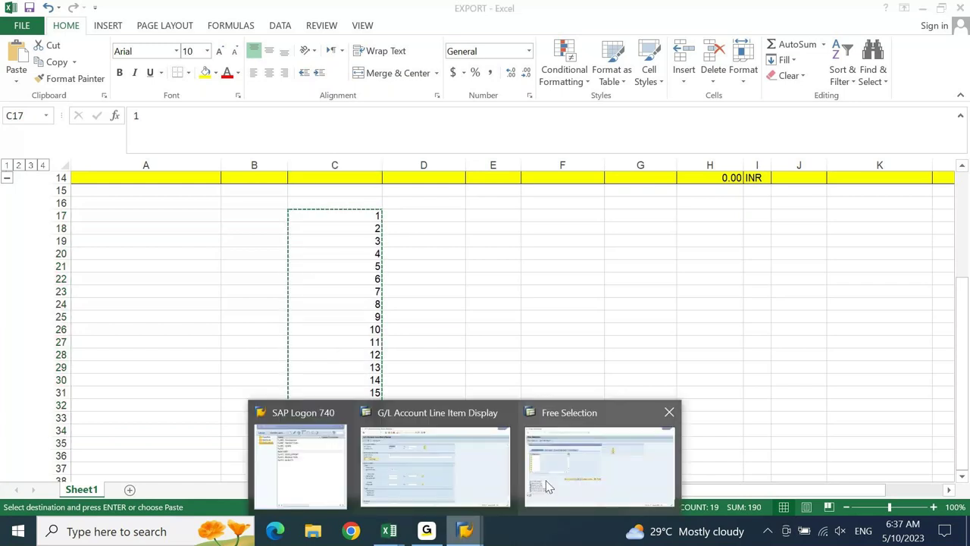
{"action": "left_click", "coordinate": [549, 484]}
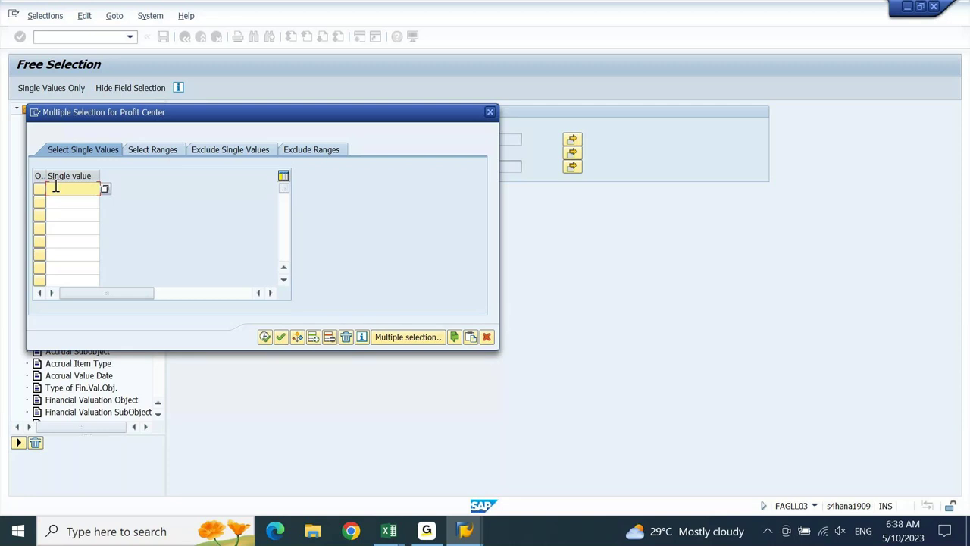
- Try pasting the copied numbers directly into the Profit Center single values, check the entries, and clear them all
{"action": "key", "text": "Down"}
{"action": "key", "text": "Down"}
{"action": "key", "text": "Down"}
{"action": "key", "text": "Down"}
{"action": "key", "text": "Down"}
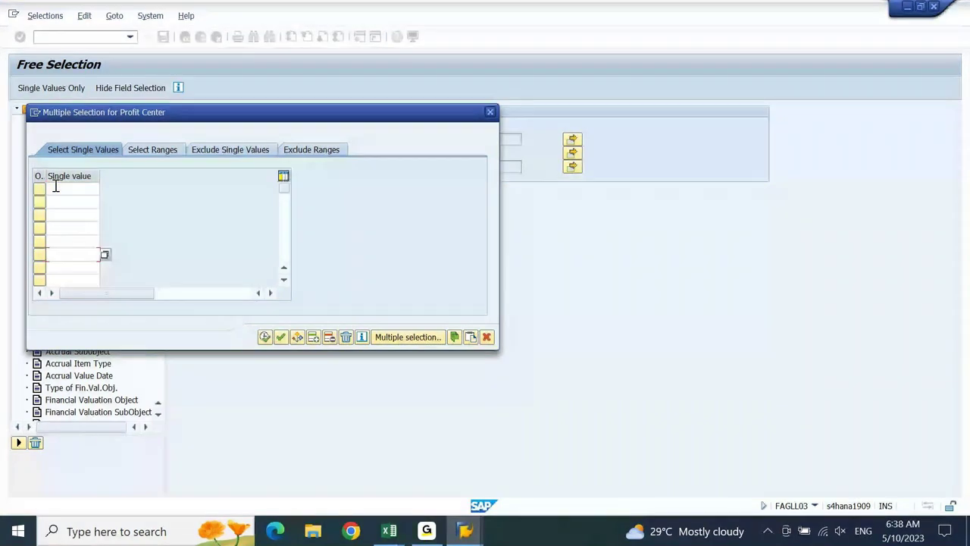
{"action": "key", "text": "Down"}
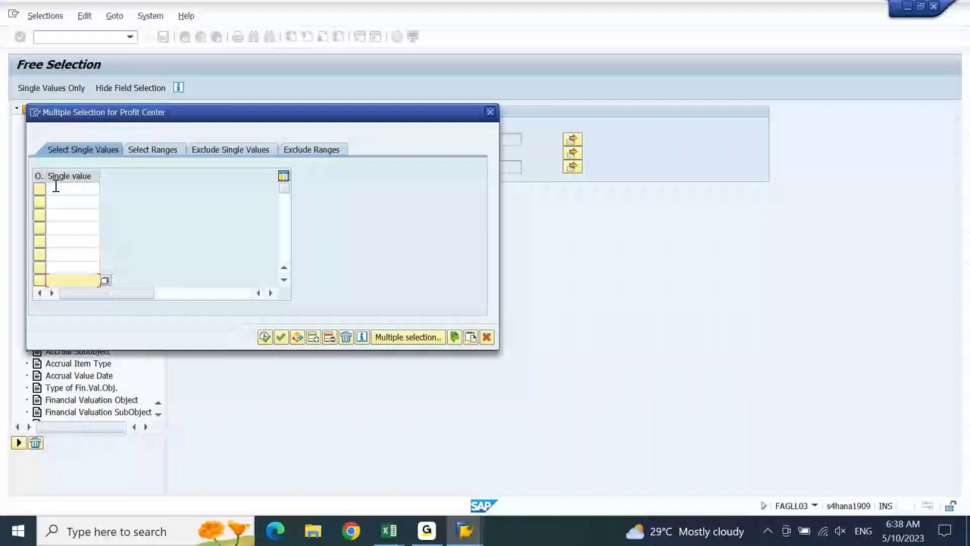
{"action": "left_click", "coordinate": [55, 188]}
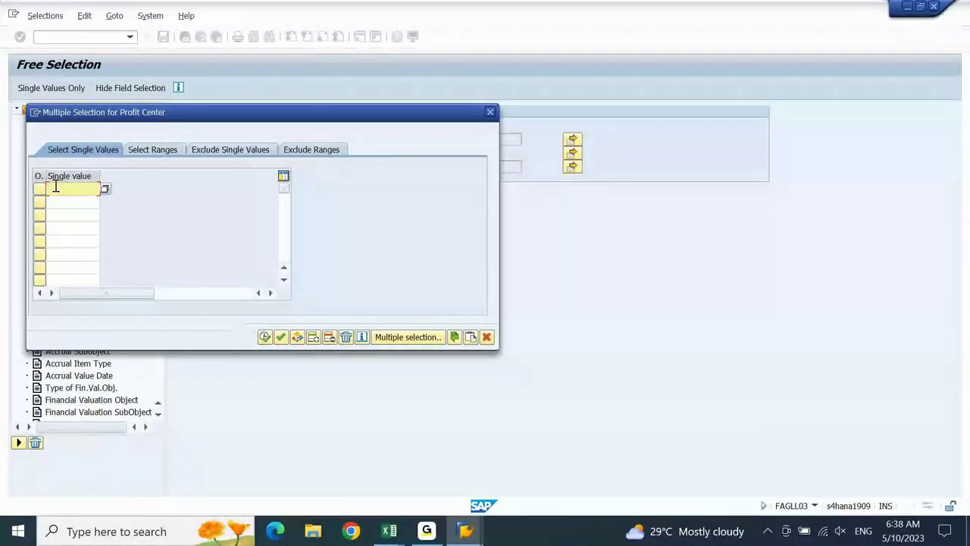
{"action": "key", "text": "ctrl+v"}
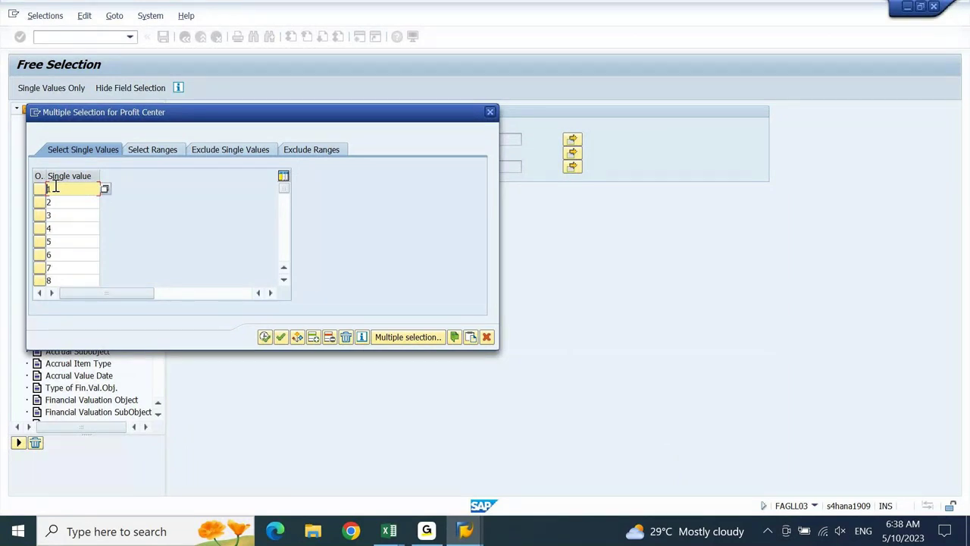
{"action": "left_click", "coordinate": [280, 338]}
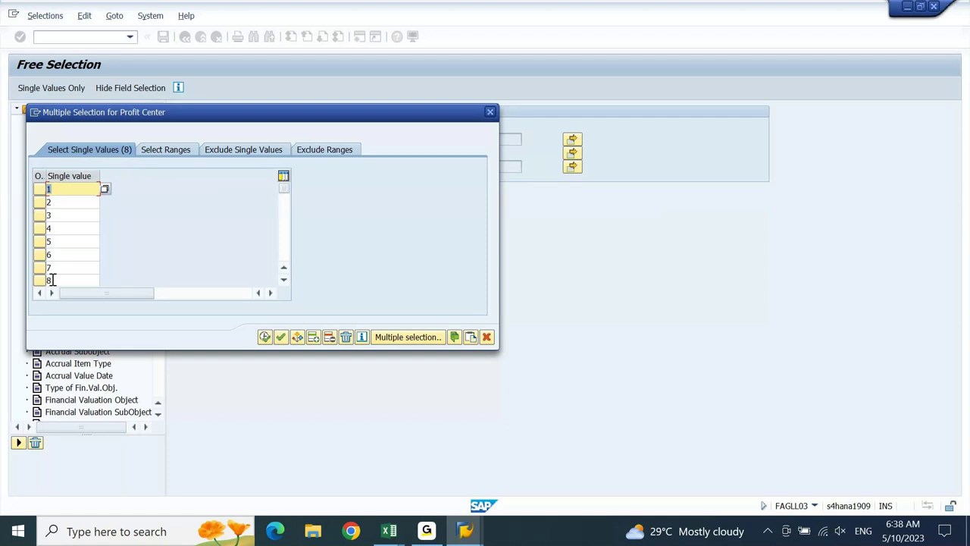
{"action": "left_click", "coordinate": [74, 185]}
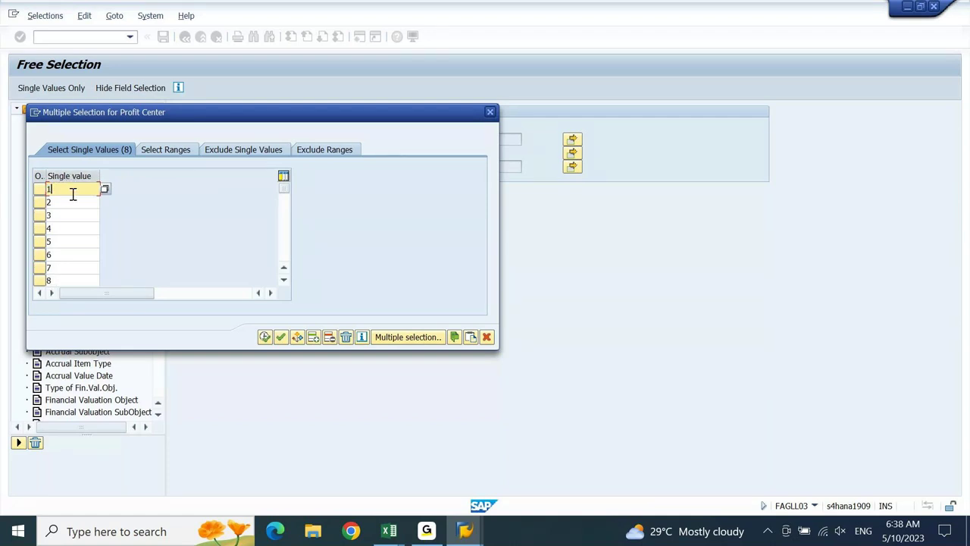
{"action": "left_click", "coordinate": [345, 338]}
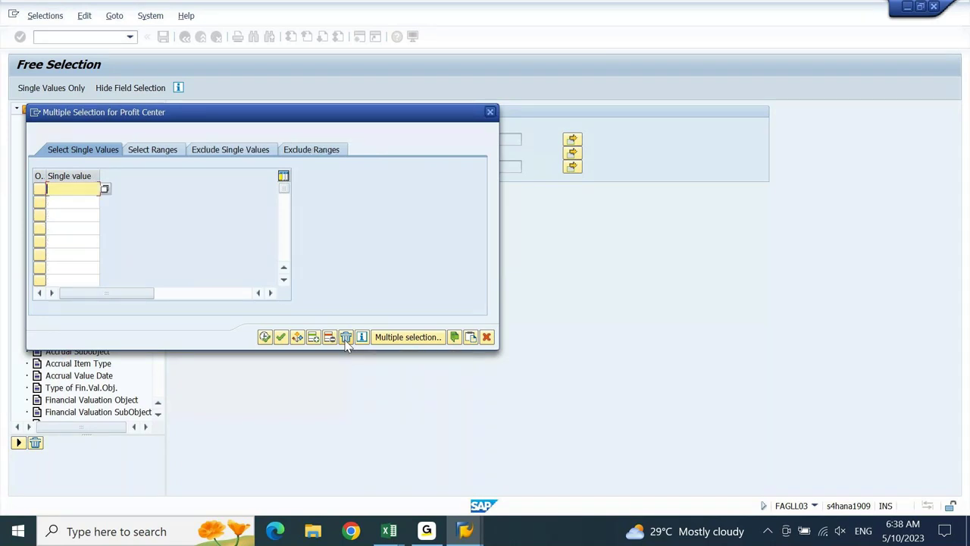
- Review the copied list in the EXPORT workbook, return to SAP Free Selection, and upload the numbers from the clipboard as Profit Center single values
{"action": "left_click", "coordinate": [401, 534]}
{"action": "left_click", "coordinate": [450, 486]}
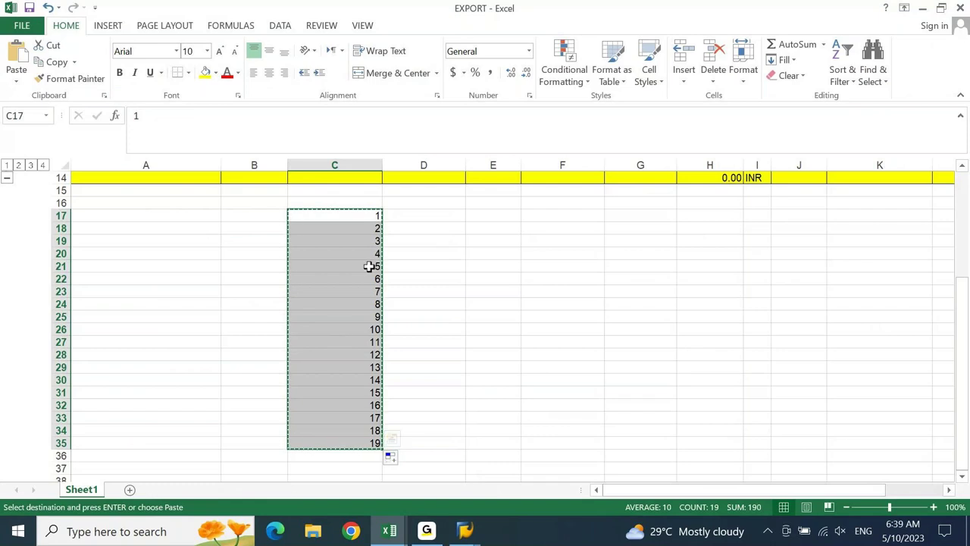
{"action": "mouse_move", "coordinate": [464, 530]}
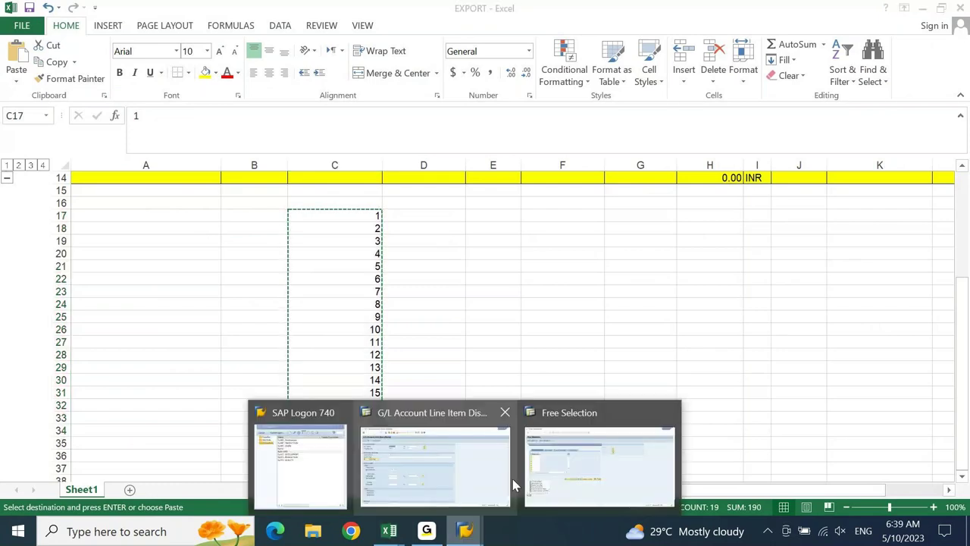
{"action": "left_click", "coordinate": [561, 467]}
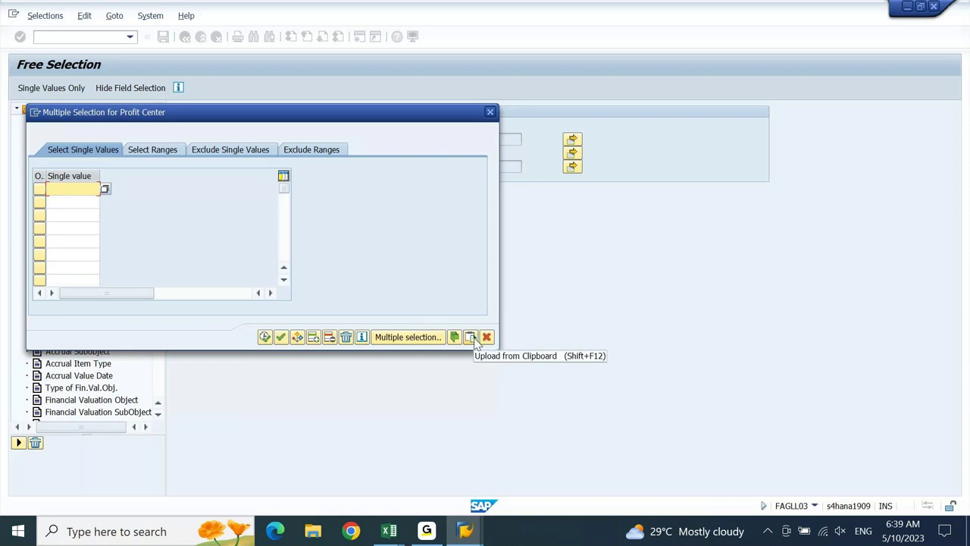
{"action": "left_click", "coordinate": [470, 337]}
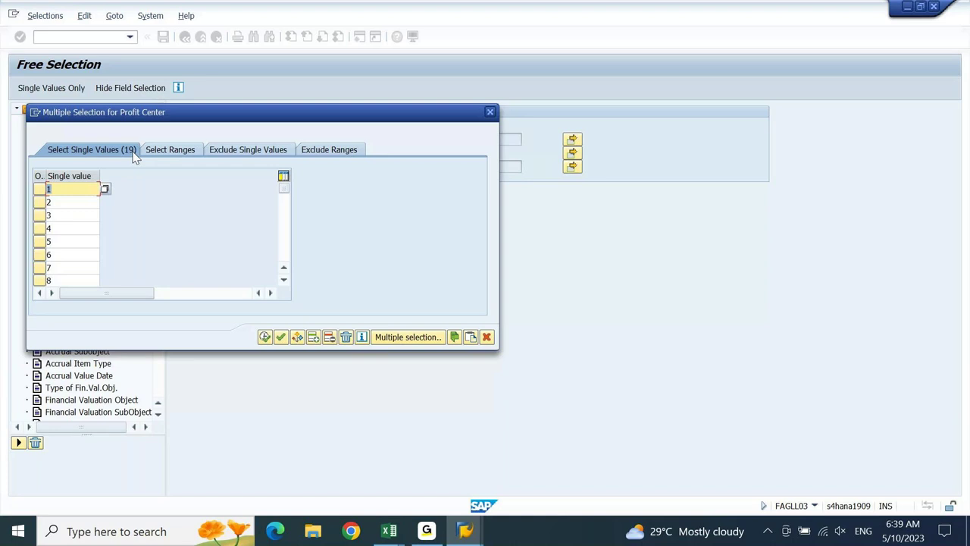
- Add the Profit Center selection ranges 1 to 10 and 16 to 20
{"action": "left_click", "coordinate": [180, 151]}
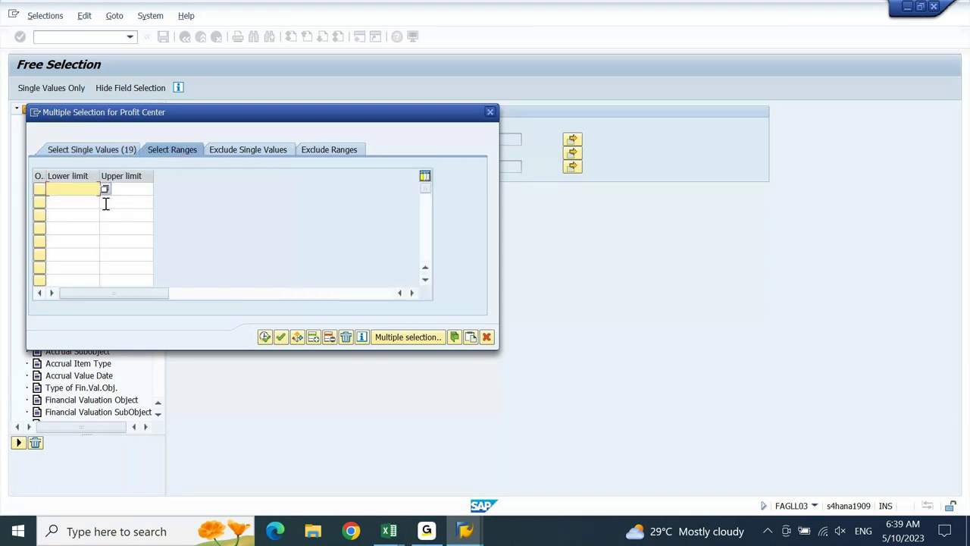
{"action": "type", "text": "1"}
{"action": "key", "text": "Tab"}
{"action": "type", "text": "10"}
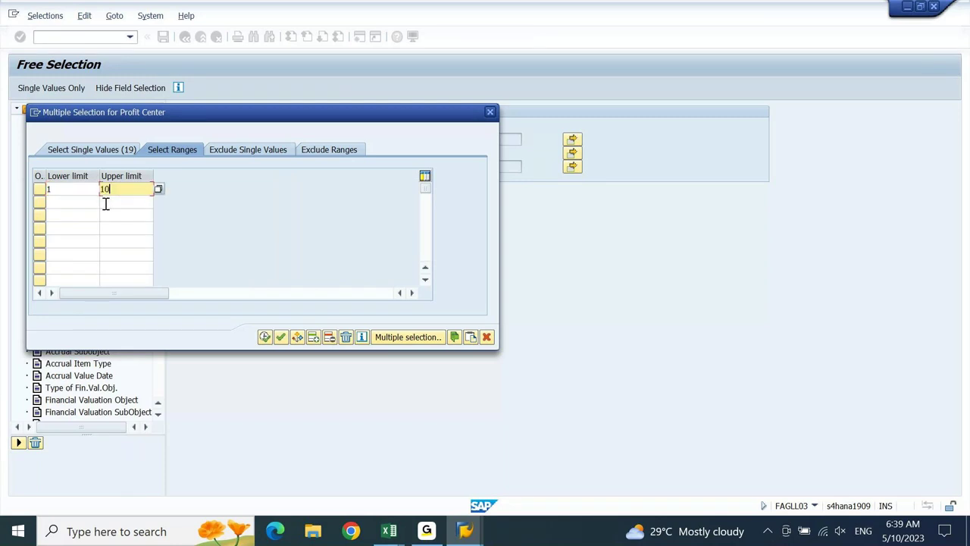
{"action": "key", "text": "Tab"}
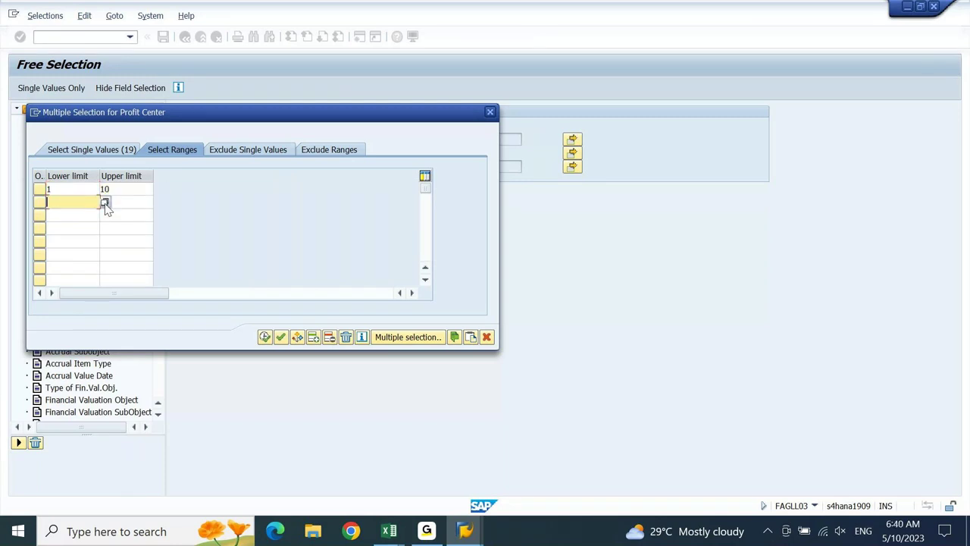
{"action": "type", "text": "16"}
{"action": "key", "text": "Tab"}
{"action": "type", "text": "20"}
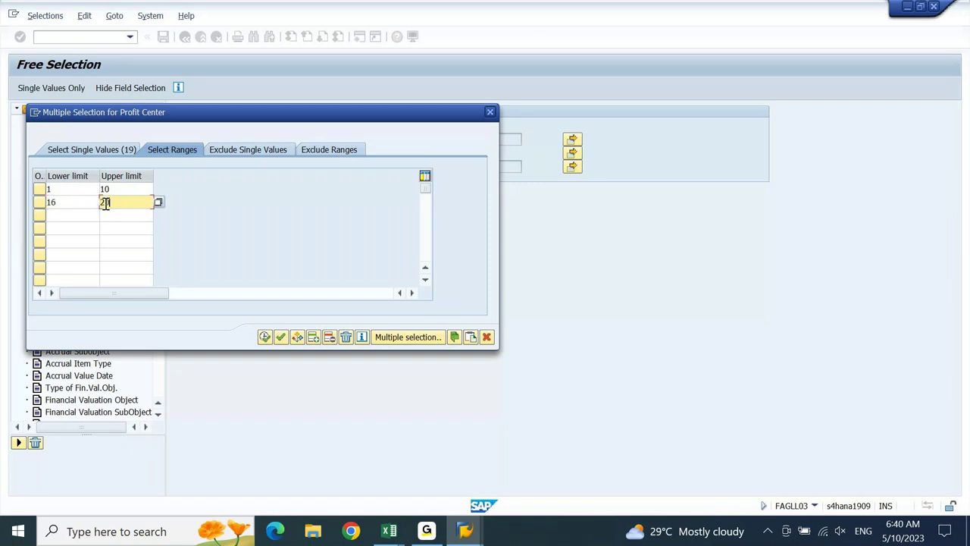
{"action": "left_click", "coordinate": [108, 239]}
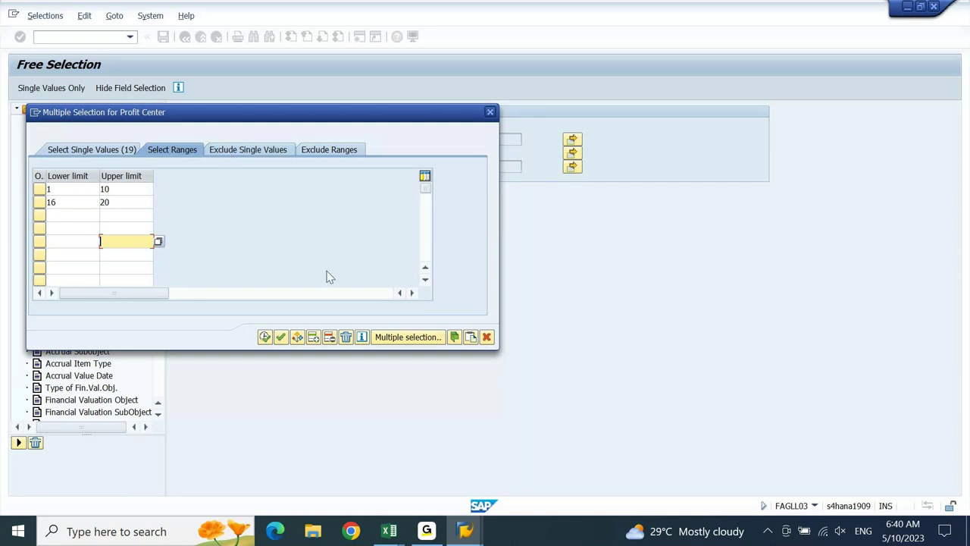
- Clear all Profit Center selection entries and open the selection options for single values, moving that dialog clear of the value list
{"action": "left_click", "coordinate": [345, 336]}
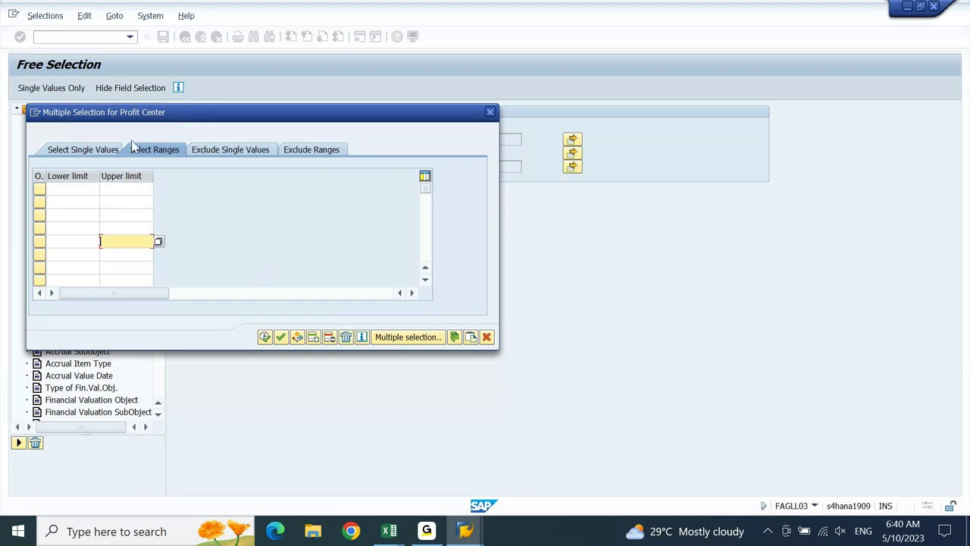
{"action": "left_click", "coordinate": [104, 150]}
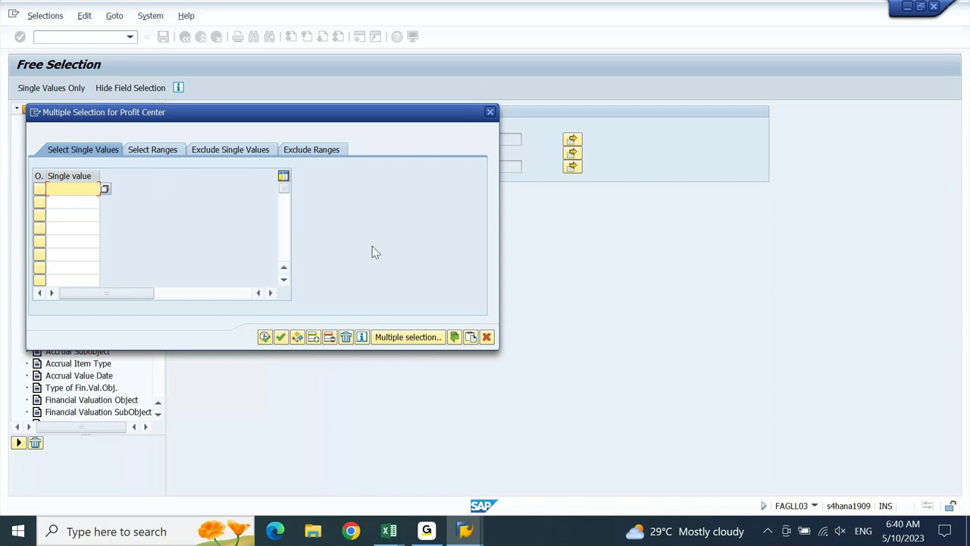
{"action": "key", "text": "Tab"}
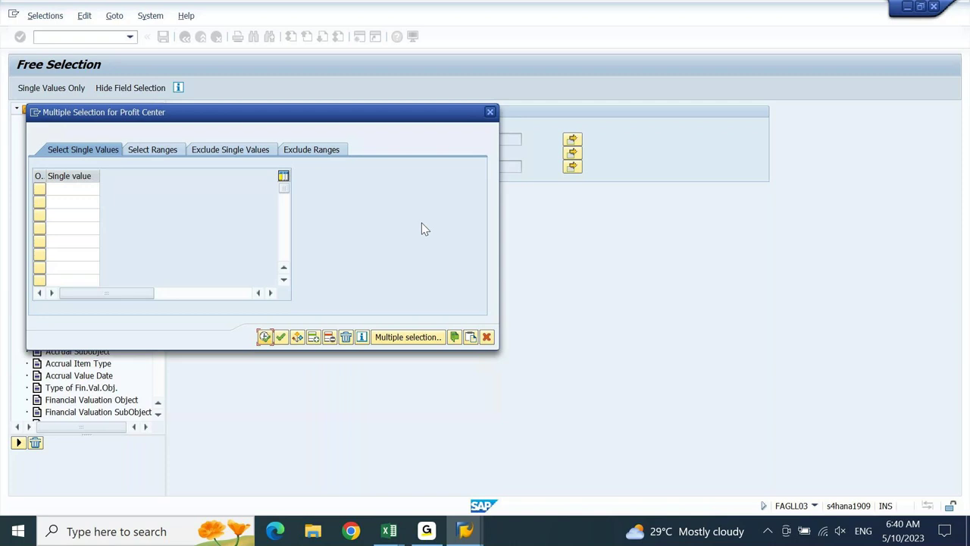
{"action": "left_click", "coordinate": [298, 337]}
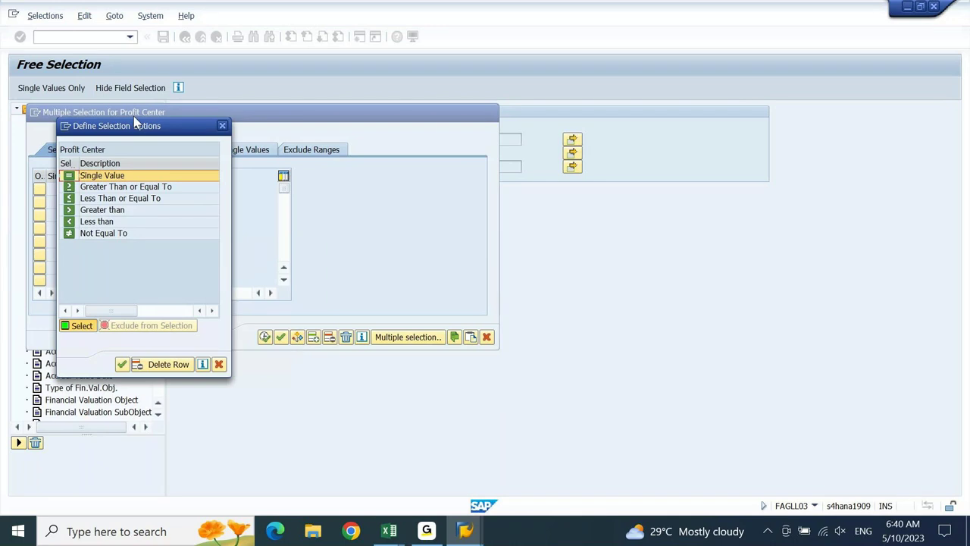
{"action": "left_click_drag", "start_coordinate": [137, 125], "coordinate": [340, 111]}
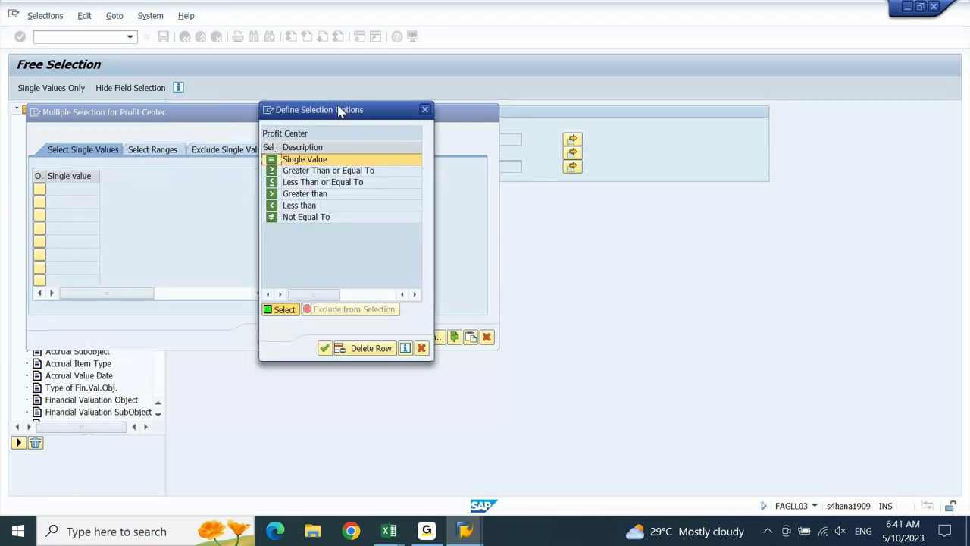
- Close the Profit Center multiple selection without entries, keep the free selection screen open, and save the selections
{"action": "left_click", "coordinate": [425, 110]}
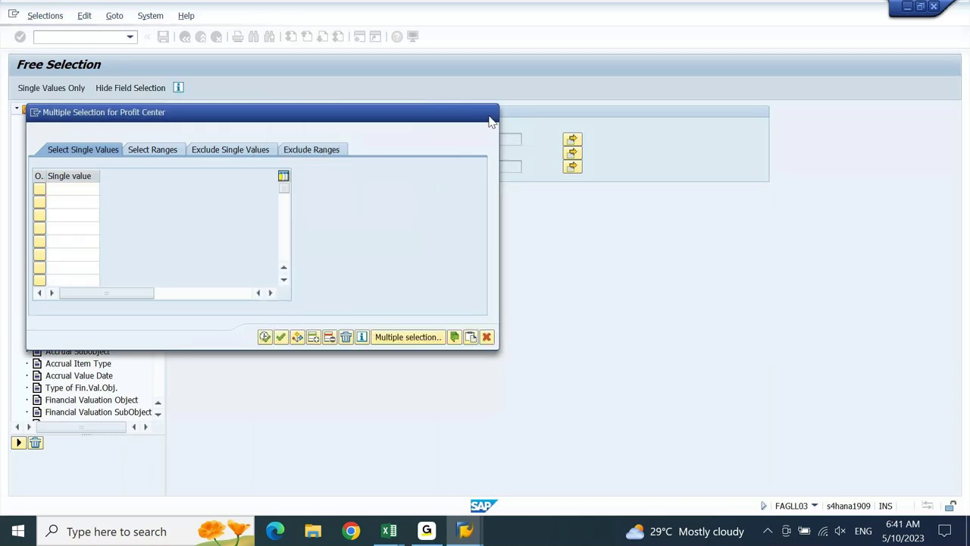
{"action": "left_click", "coordinate": [490, 112]}
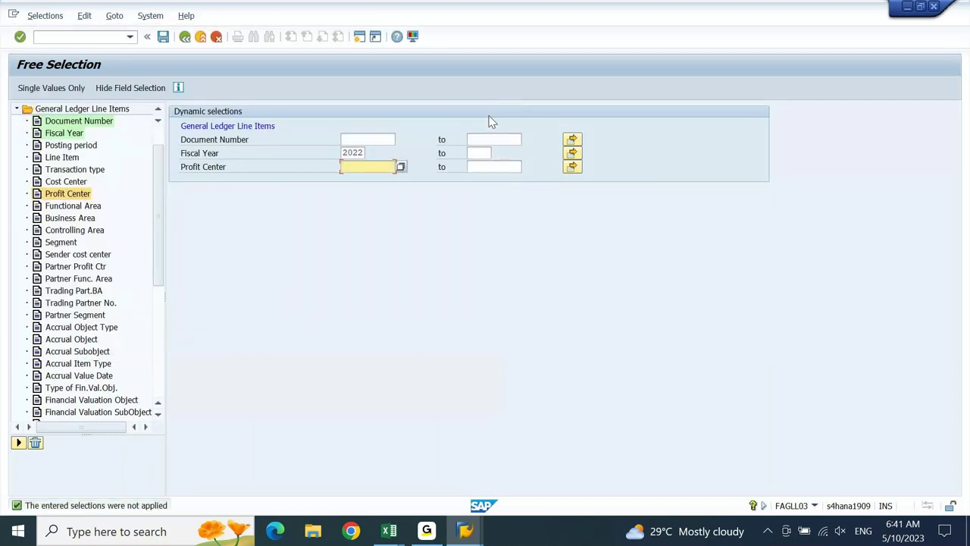
{"action": "key", "text": "F3"}
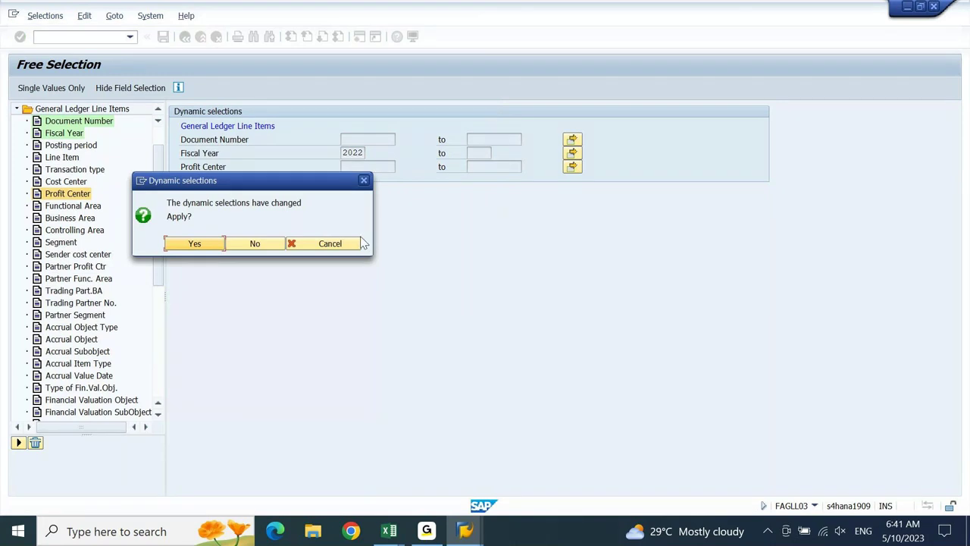
{"action": "left_click", "coordinate": [331, 244]}
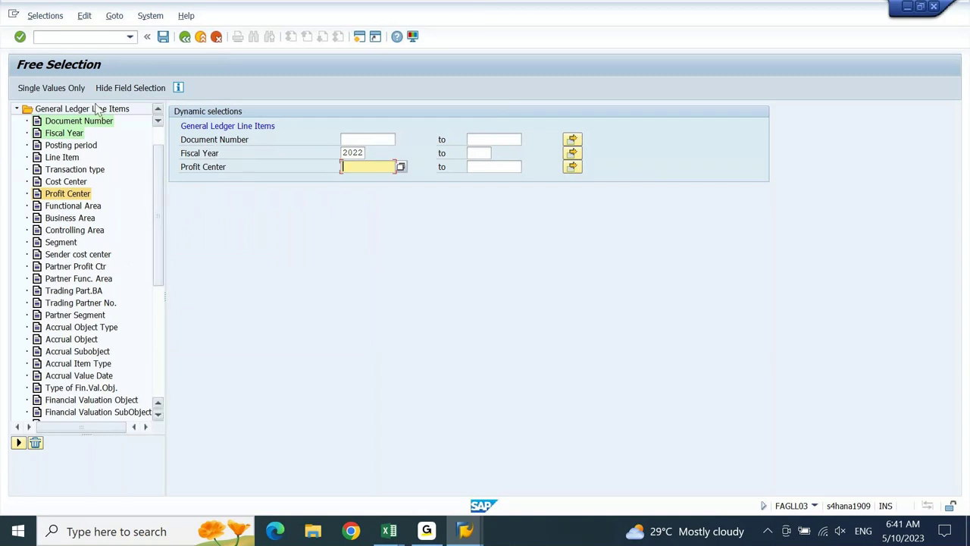
{"action": "left_click", "coordinate": [164, 41]}
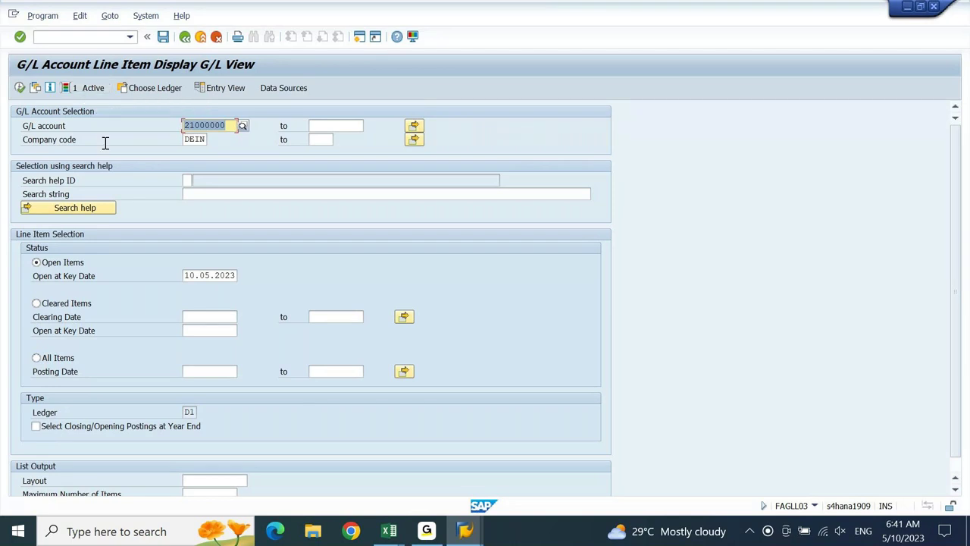
- Reopen the free selections from the report screen, set Profit Center to DEIN01, and return to the report's selection screen
{"action": "key", "text": "F8"}
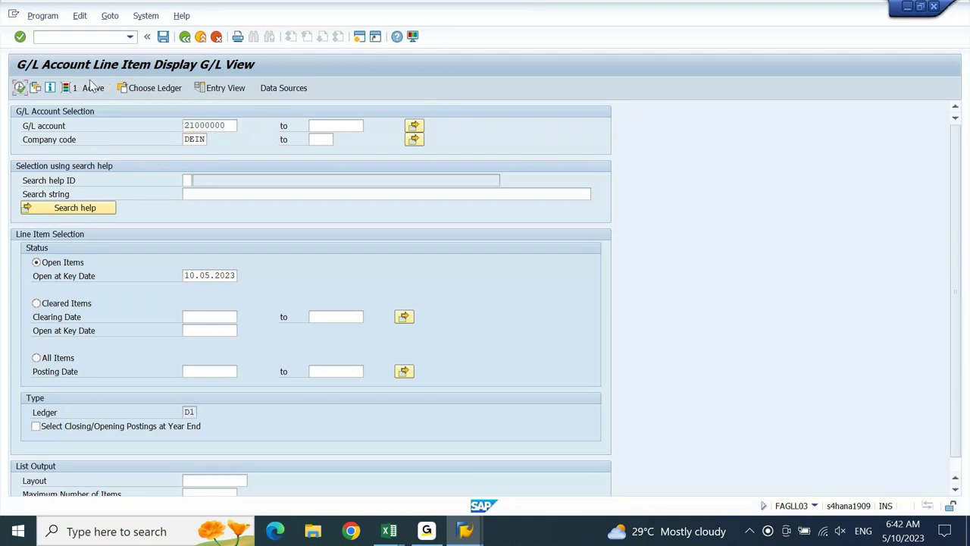
{"action": "left_click", "coordinate": [92, 87]}
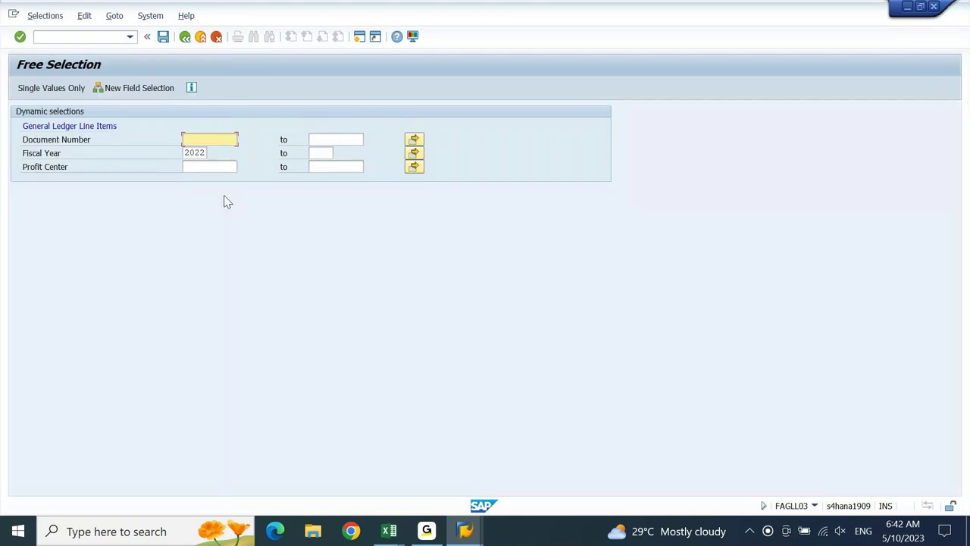
{"action": "left_click", "coordinate": [224, 167]}
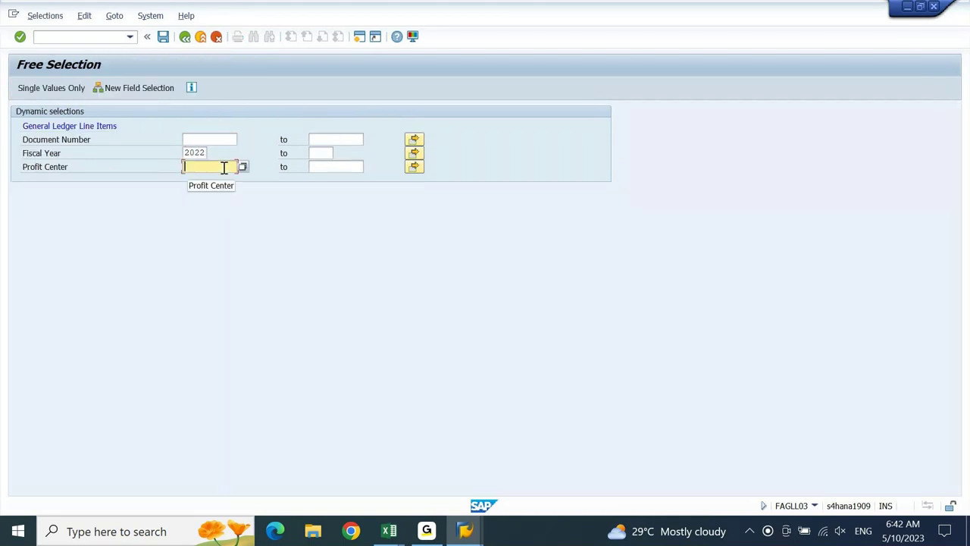
{"action": "type", "text": "dein01"}
{"action": "key", "text": "Return"}
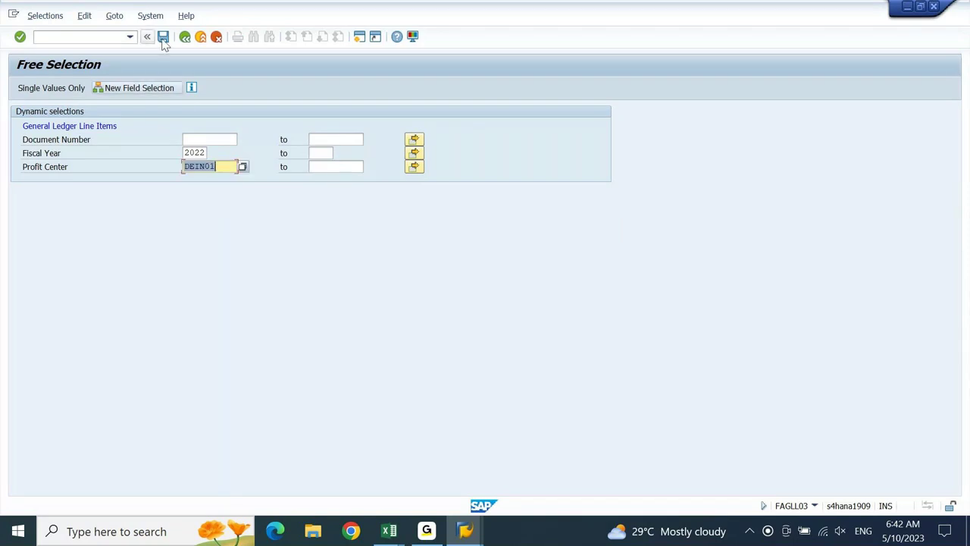
{"action": "left_click", "coordinate": [198, 153]}
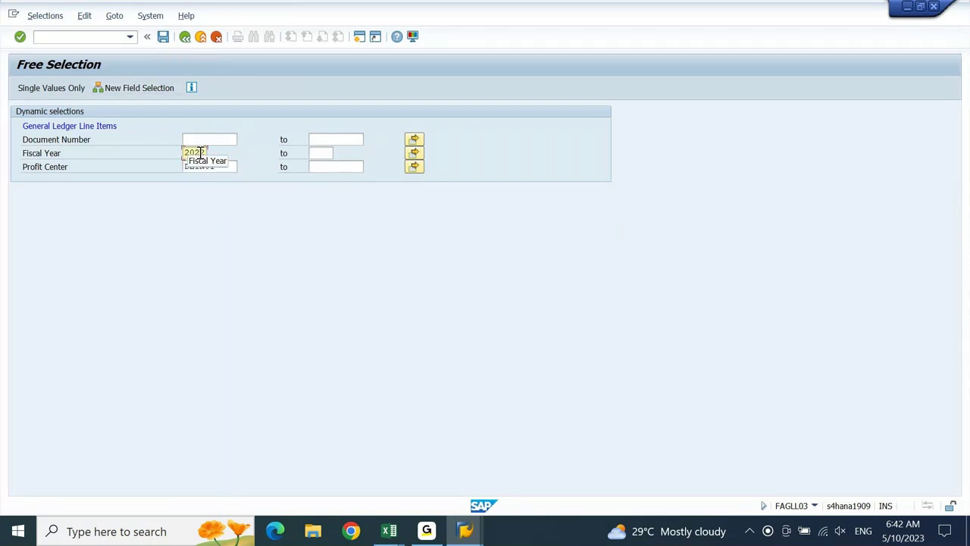
{"action": "left_click", "coordinate": [199, 166]}
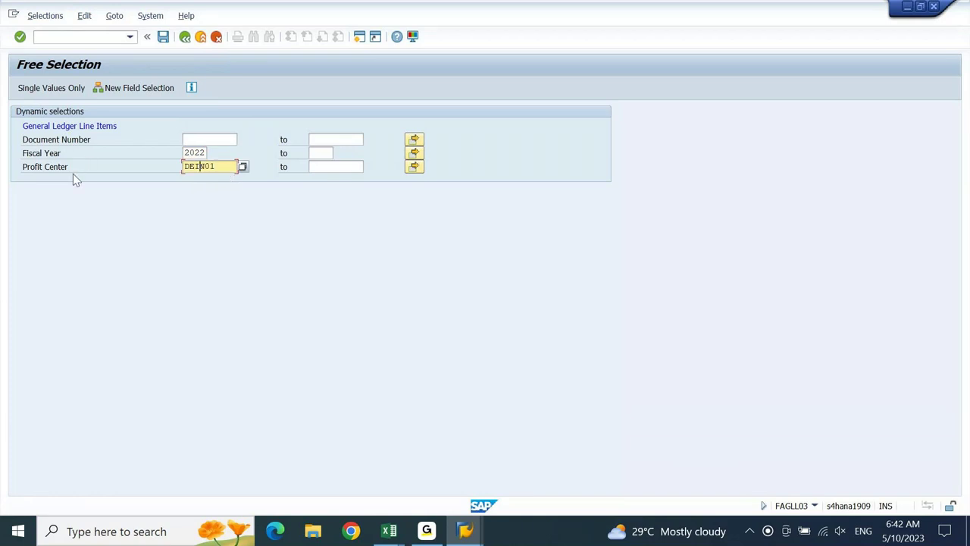
{"action": "left_click", "coordinate": [184, 38]}
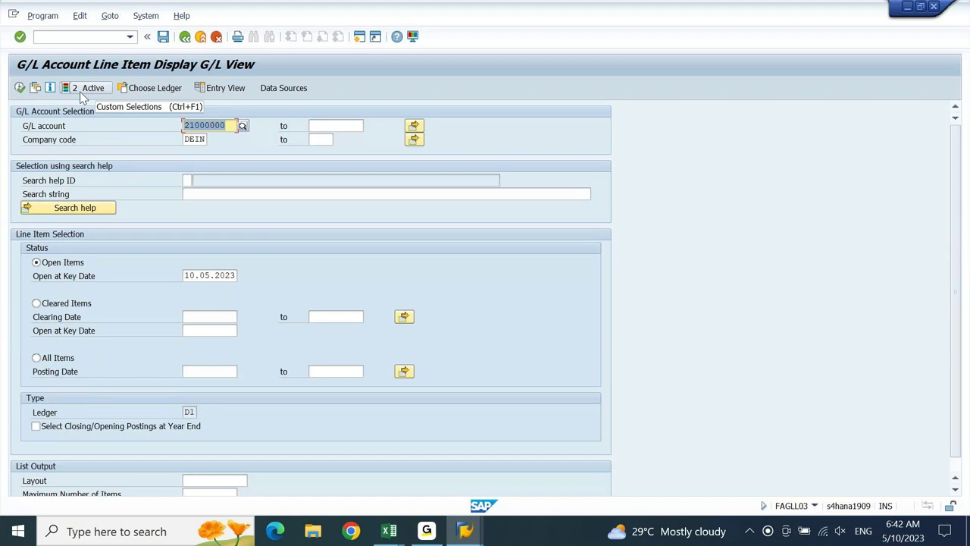
- Set Document Number to 4 in the report's free selections and save them
{"action": "left_click", "coordinate": [80, 91]}
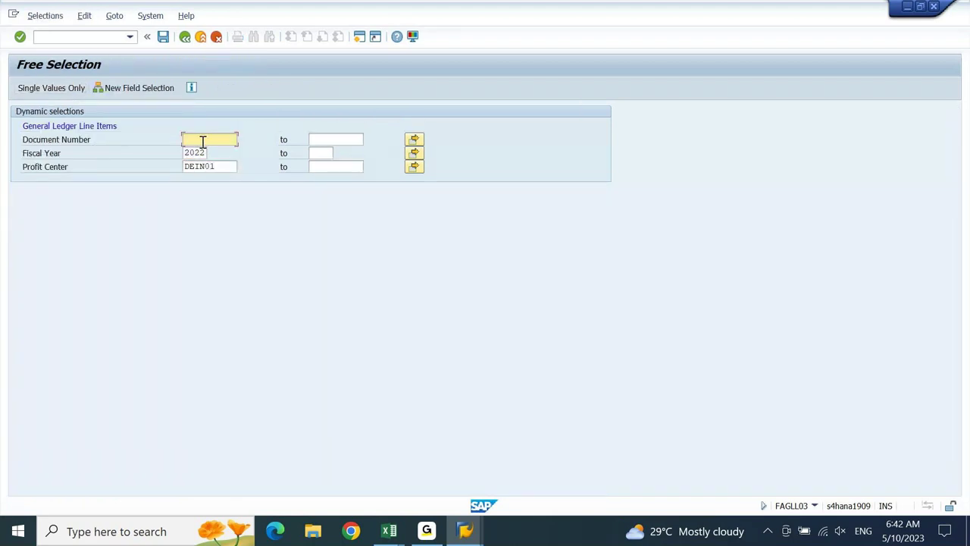
{"action": "type", "text": "4"}
{"action": "left_click", "coordinate": [164, 38]}
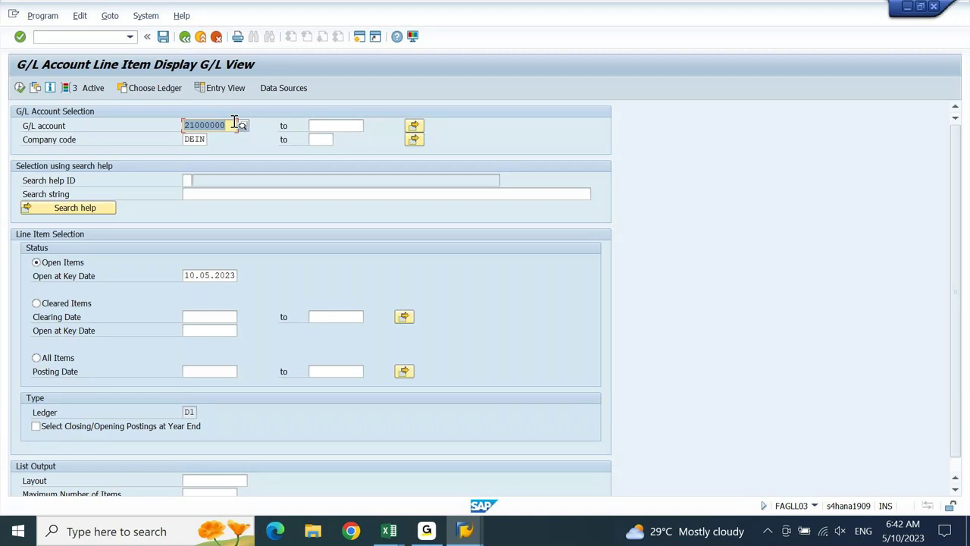
- Add the Business Area field to the free selections and run the G/L line item report for account 21000000
{"action": "left_click", "coordinate": [74, 87]}
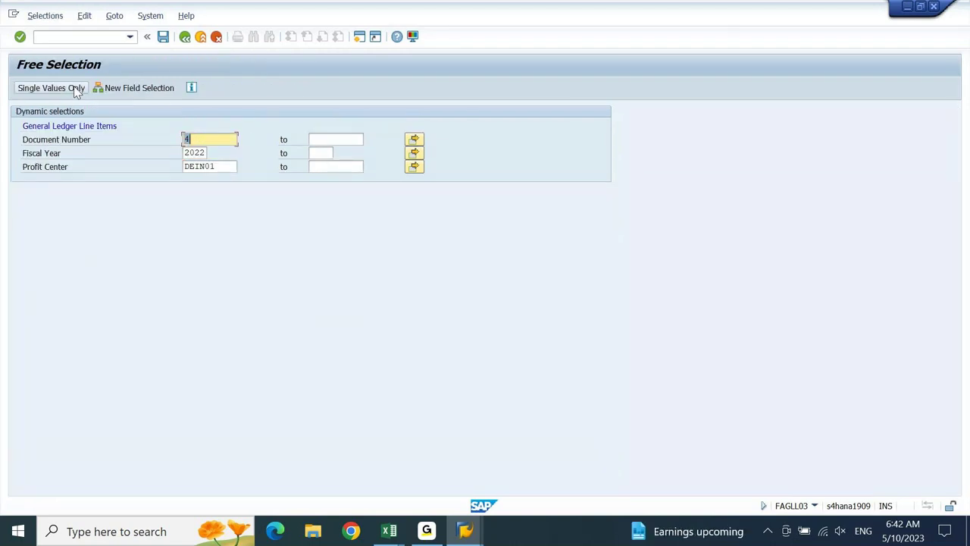
{"action": "left_click", "coordinate": [125, 90]}
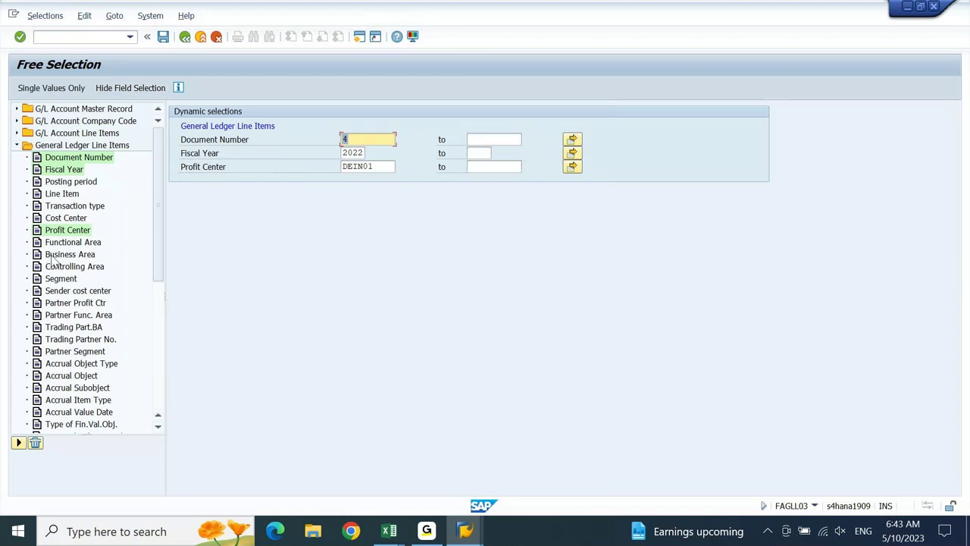
{"action": "double_click", "coordinate": [55, 255]}
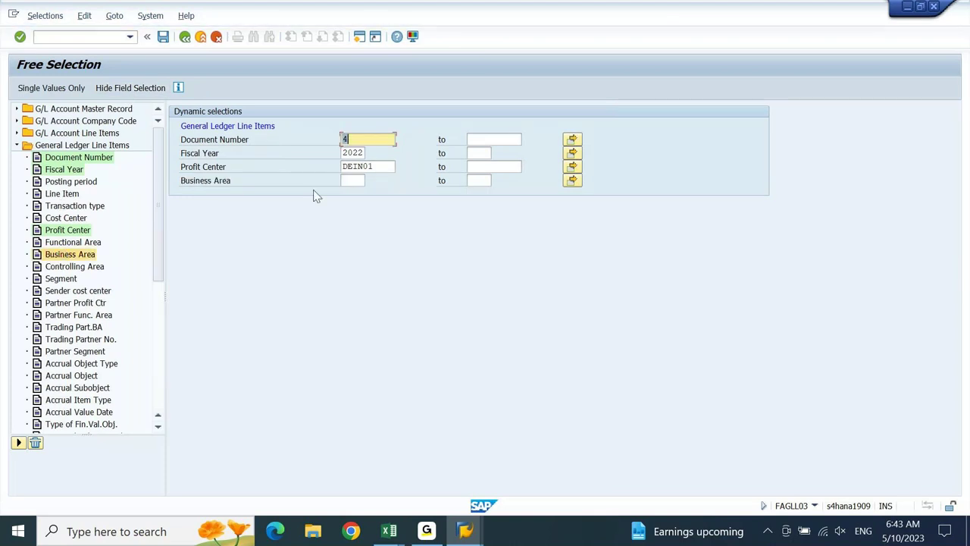
{"action": "left_click", "coordinate": [183, 38]}
{"action": "key", "text": "Return"}
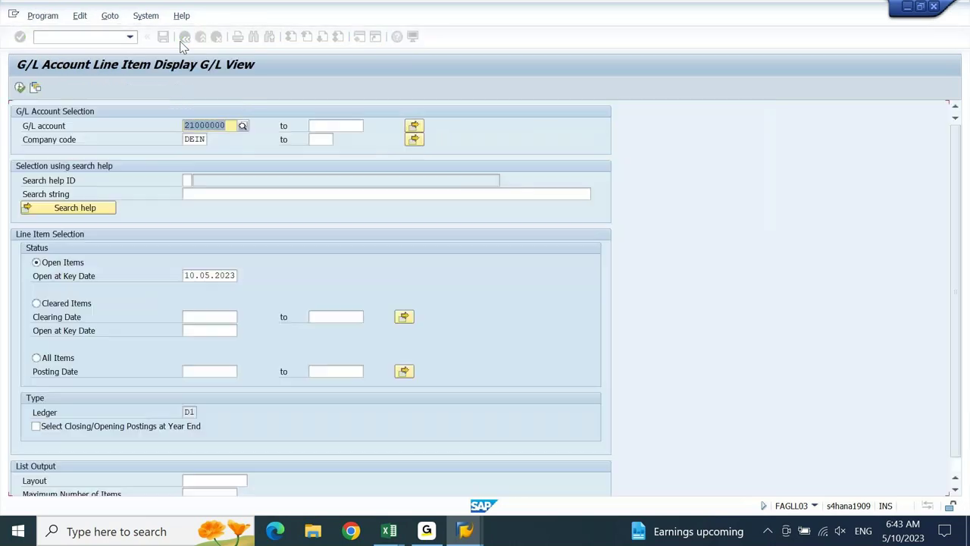
{"action": "left_click", "coordinate": [20, 88]}
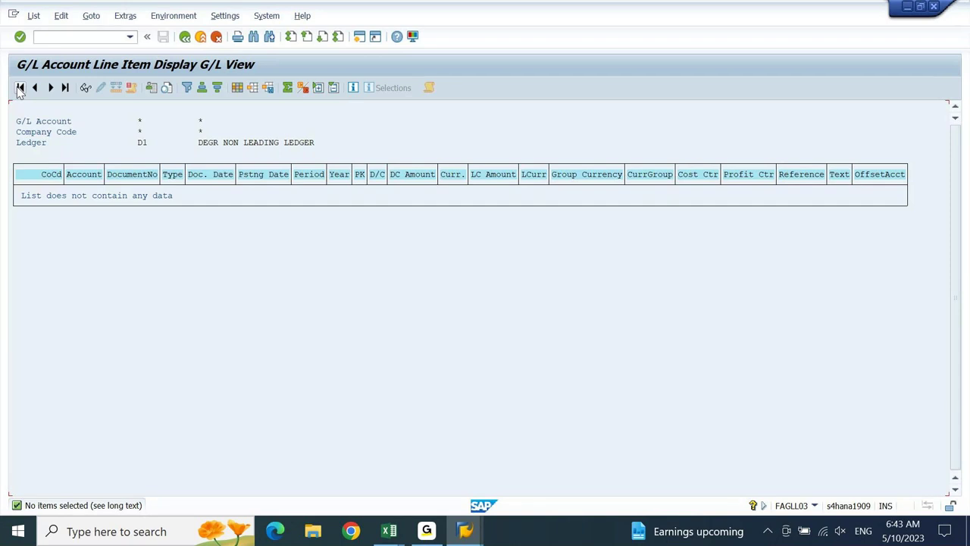
{"action": "left_click", "coordinate": [21, 89]}
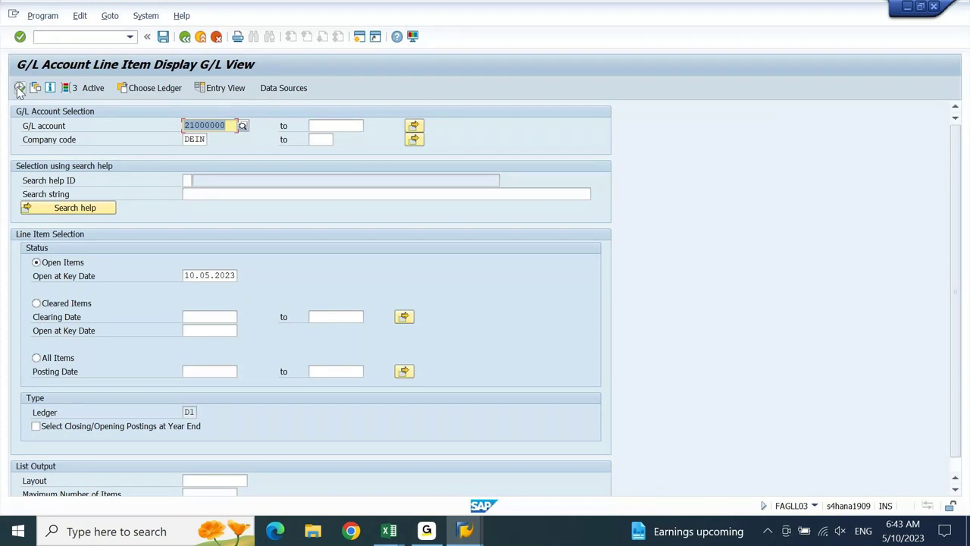
- Switch to the EXPORT workbook in Excel and close it without saving the changes
{"action": "key", "text": "alt+Tab"}
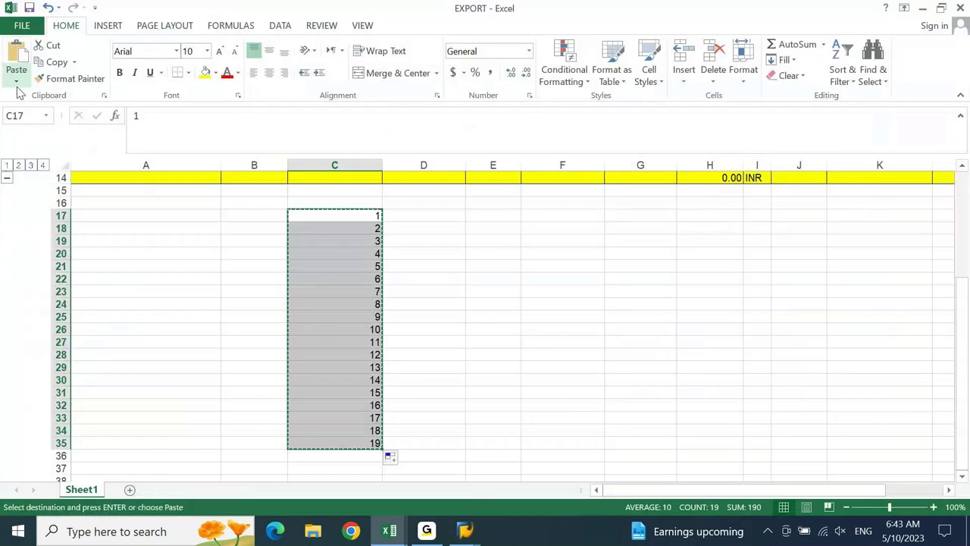
{"action": "key", "text": "alt+F4"}
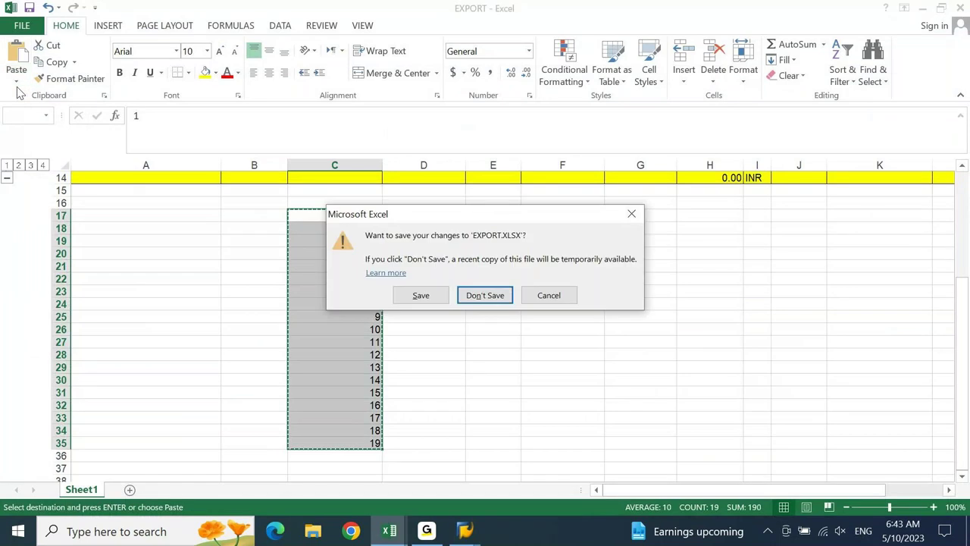
{"action": "key", "text": "n"}
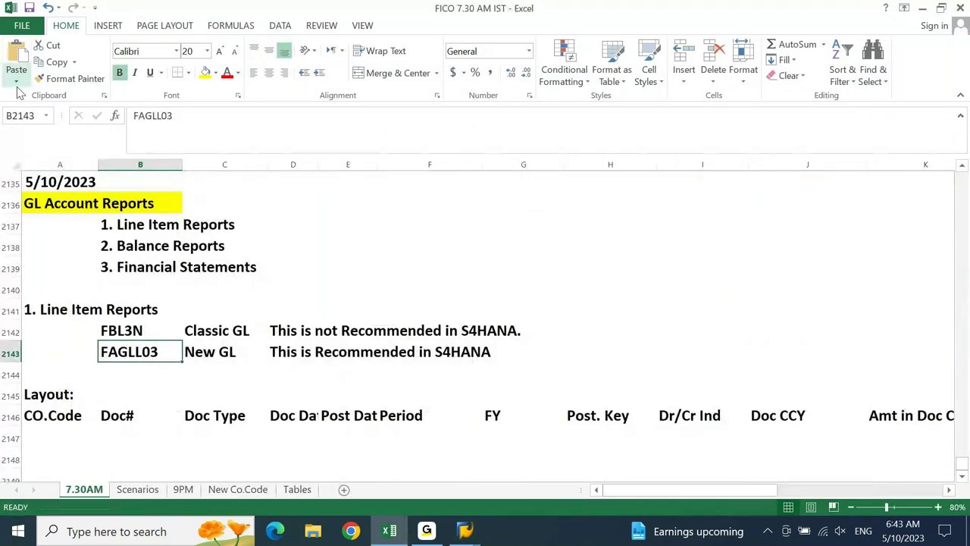
- Copy the heading "2. Balance Reports" from the GL Account Reports list into cell A2148 on the 7.30AM sheet
{"action": "key", "text": "Left"}
{"action": "key", "text": "Down"}
{"action": "key", "text": "Down"}
{"action": "key", "text": "Down"}
{"action": "key", "text": "Down"}
{"action": "key", "text": "Up"}
{"action": "key", "text": "Up"}
{"action": "key", "text": "Up"}
{"action": "key", "text": "Up"}
{"action": "key", "text": "Right"}
{"action": "key", "text": "Up"}
{"action": "key", "text": "Up"}
{"action": "key", "text": "Up"}
{"action": "key", "text": "Up"}
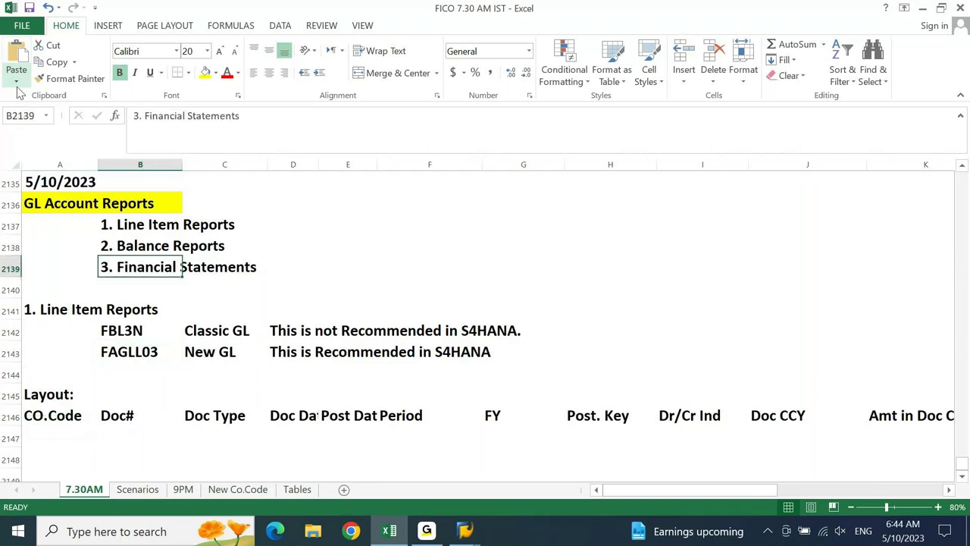
{"action": "key", "text": "Up"}
{"action": "key", "text": "ctrl+c"}
{"action": "key", "text": "Down"}
{"action": "key", "text": "Down"}
{"action": "key", "text": "Down"}
{"action": "key", "text": "Down"}
{"action": "key", "text": "Down"}
{"action": "key", "text": "Down"}
{"action": "key", "text": "Down"}
{"action": "key", "text": "Down"}
{"action": "key", "text": "Down"}
{"action": "key", "text": "Down"}
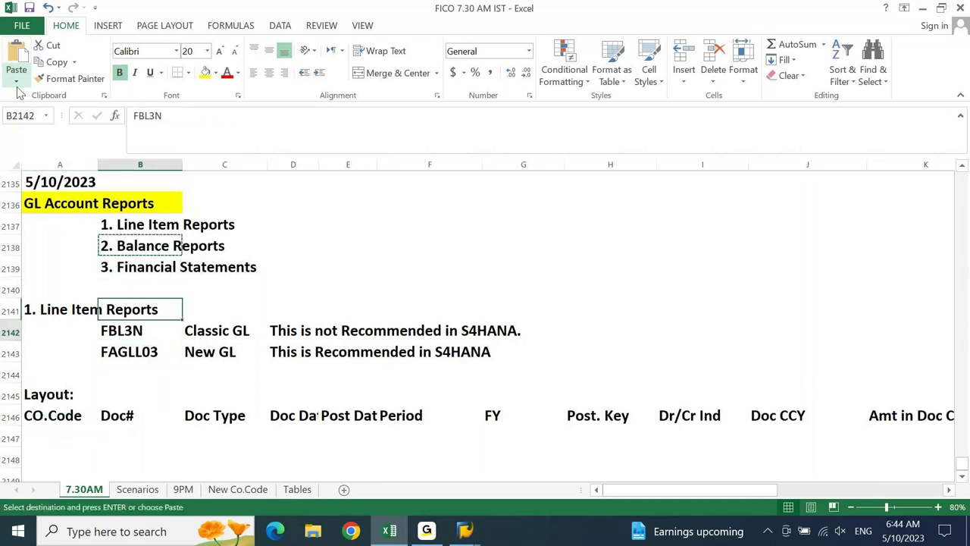
{"action": "key", "text": "Left"}
{"action": "key", "text": "ctrl+v"}
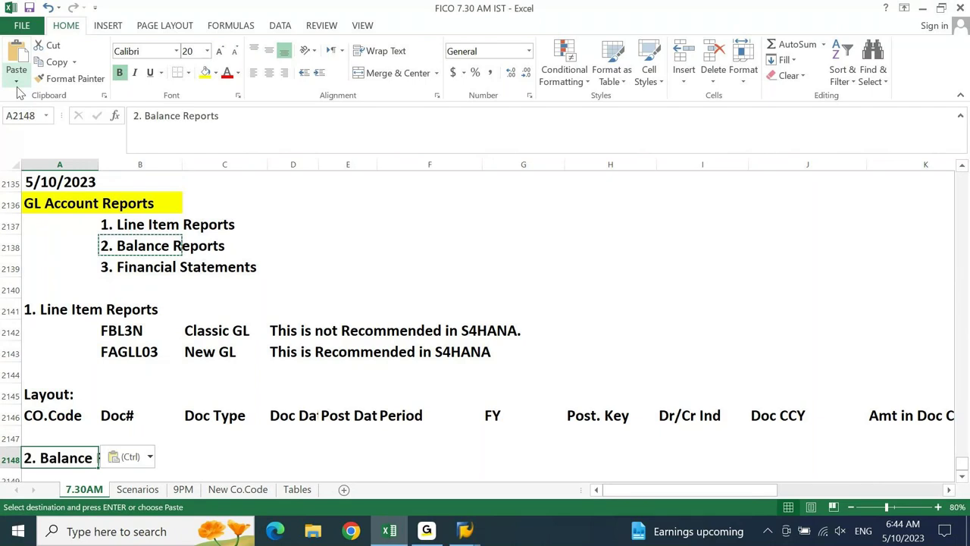
{"action": "key", "text": "Escape"}
- List the transaction codes FS10N and FAGLB03 in cells B2149 and B2150 beneath the Balance Reports heading
{"action": "key", "text": "Down"}
{"action": "key", "text": "Down"}
{"action": "key", "text": "Down"}
{"action": "key", "text": "Down"}
{"action": "key", "text": "Down"}
{"action": "key", "text": "Down"}
{"action": "key", "text": "Down"}
{"action": "key", "text": "Down"}
{"action": "key", "text": "Down"}
{"action": "key", "text": "Up"}
{"action": "key", "text": "Up"}
{"action": "key", "text": "Up"}
{"action": "key", "text": "Up"}
{"action": "key", "text": "Up"}
{"action": "key", "text": "Up"}
{"action": "key", "text": "Up"}
{"action": "key", "text": "Up"}
{"action": "key", "text": "Up"}
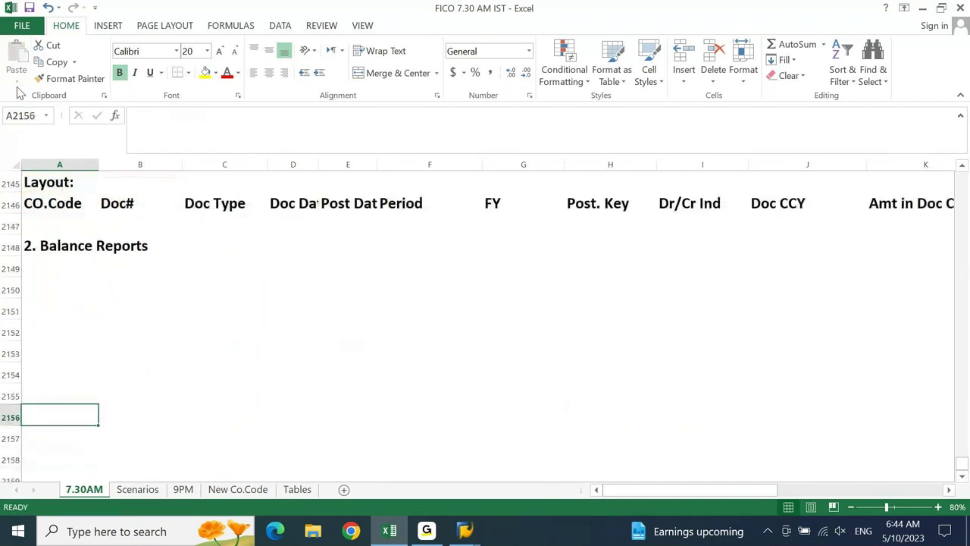
{"action": "key", "text": "Right"}
{"action": "key", "text": "Down"}
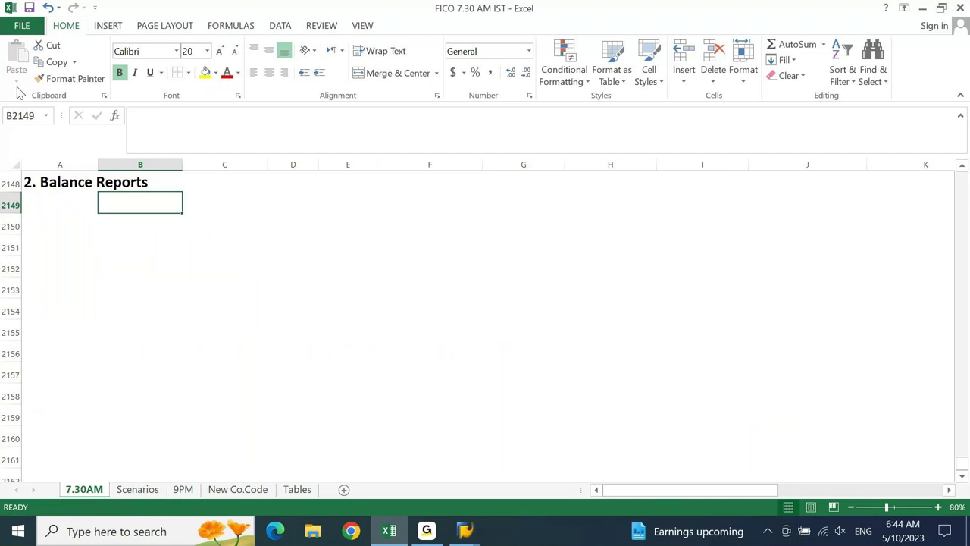
{"action": "type", "text": "FS10N"}
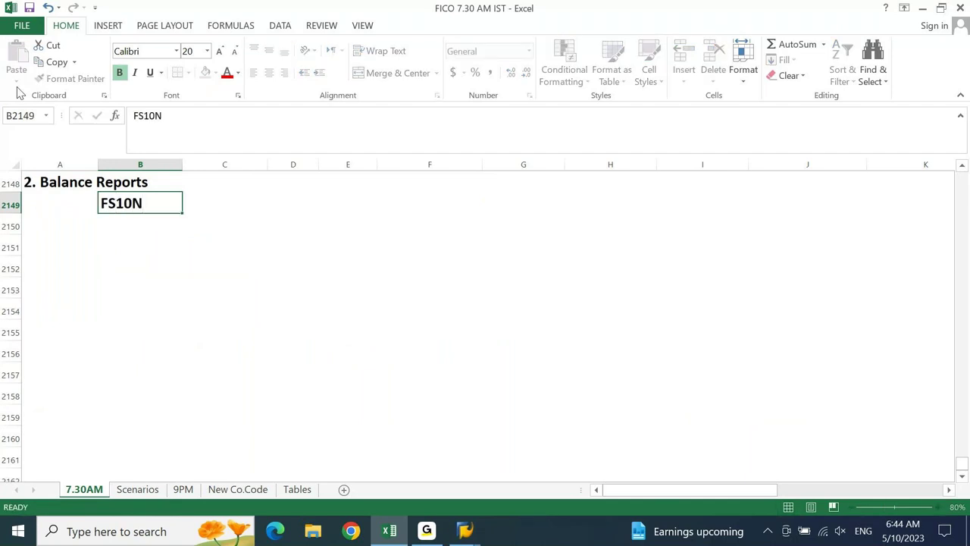
{"action": "key", "text": "Return"}
{"action": "type", "text": "FAGLB03"}
{"action": "key", "text": "Tab"}
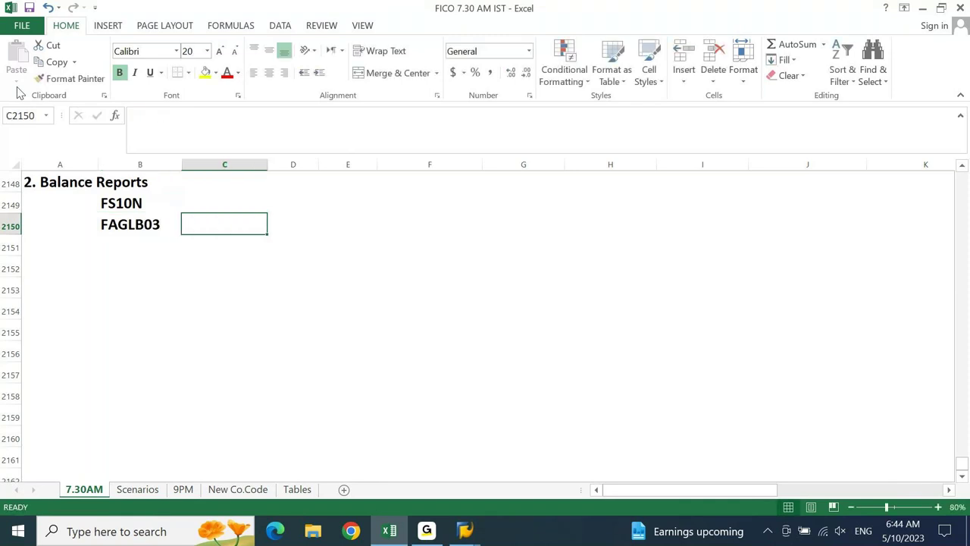
- Copy the Classic GL and New GL labels from the Line Item Reports section into C2149:C2150 beside the balance report codes
{"action": "key", "text": "Up"}
{"action": "key", "text": "Up"}
{"action": "key", "text": "Up"}
{"action": "key", "text": "Up"}
{"action": "key", "text": "Up"}
{"action": "key", "text": "Up"}
{"action": "key", "text": "Up"}
{"action": "key", "text": "Up"}
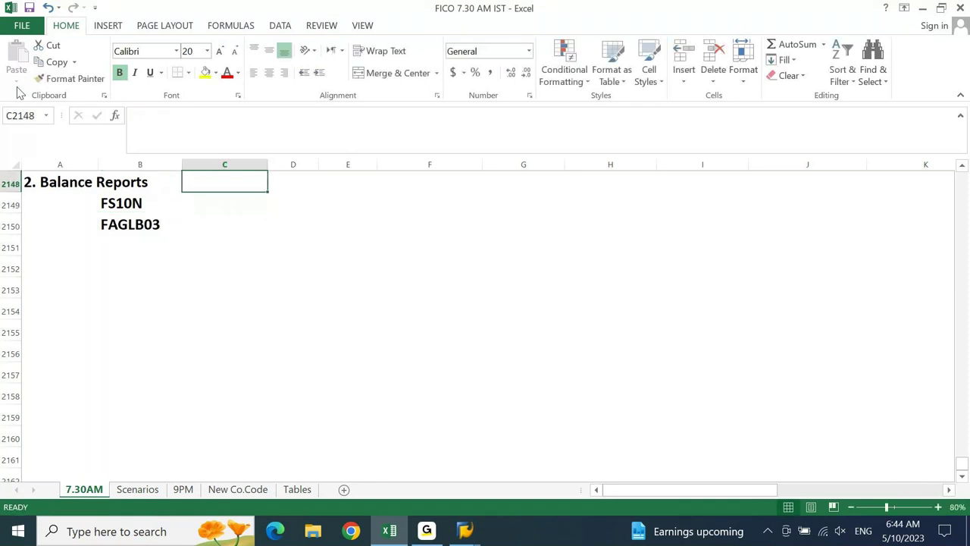
{"action": "key", "text": "Up"}
{"action": "key", "text": "Down"}
{"action": "key", "text": "shift+Down"}
{"action": "key", "text": "ctrl+c"}
{"action": "key", "text": "Down"}
{"action": "key", "text": "Down"}
{"action": "key", "text": "Down"}
{"action": "key", "text": "Down"}
{"action": "key", "text": "Down"}
{"action": "key", "text": "Down"}
{"action": "key", "text": "Down"}
{"action": "key", "text": "Down"}
{"action": "key", "text": "Down"}
{"action": "key", "text": "Down"}
{"action": "key", "text": "Down"}
{"action": "key", "text": "Down"}
{"action": "key", "text": "Down"}
{"action": "key", "text": "Down"}
{"action": "key", "text": "Down"}
{"action": "key", "text": "Down"}
{"action": "key", "text": "Down"}
{"action": "key", "text": "Down"}
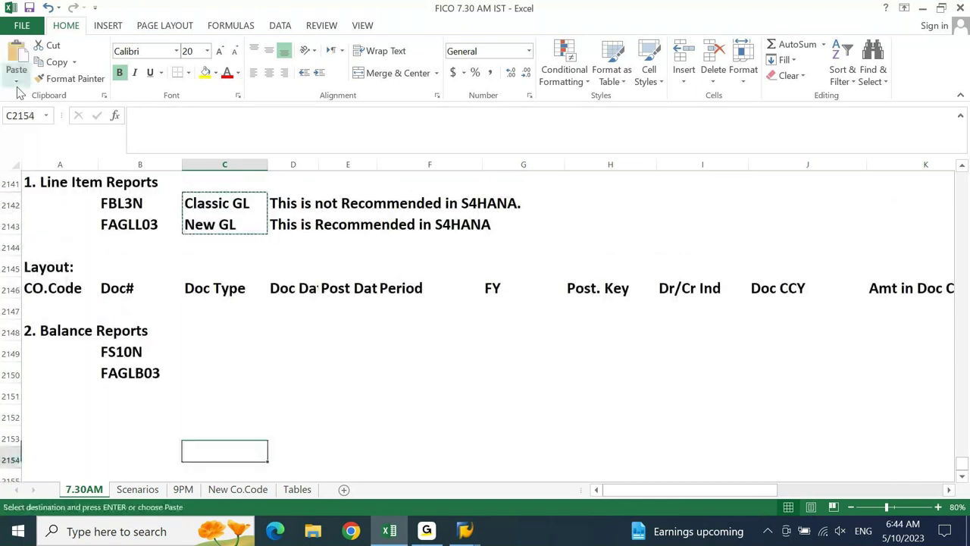
{"action": "key", "text": "Up"}
{"action": "key", "text": "Up"}
{"action": "key", "text": "Up"}
{"action": "key", "text": "Up"}
{"action": "key", "text": "Up"}
{"action": "key", "text": "Up"}
{"action": "key", "text": "Up"}
{"action": "key", "text": "Up"}
{"action": "key", "text": "Up"}
{"action": "key", "text": "Up"}
{"action": "key", "text": "Up"}
{"action": "key", "text": "ctrl+v"}
{"action": "key", "text": "Left"}
{"action": "key", "text": "Escape"}
{"action": "key", "text": "Escape"}
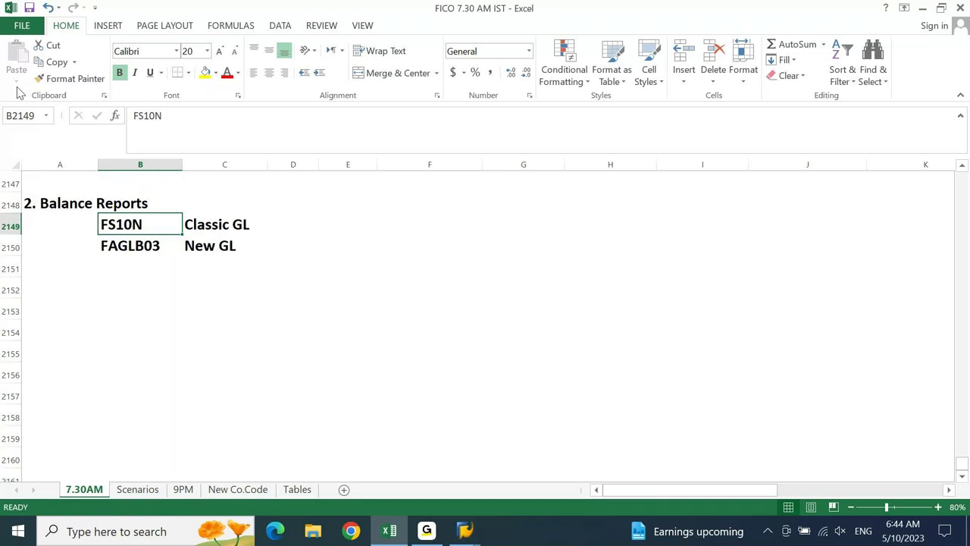
- Copy the code FS10N from cell B2149, switch to SAP, run that transaction and recall its code in the command field
{"action": "key", "text": "ctrl+c"}
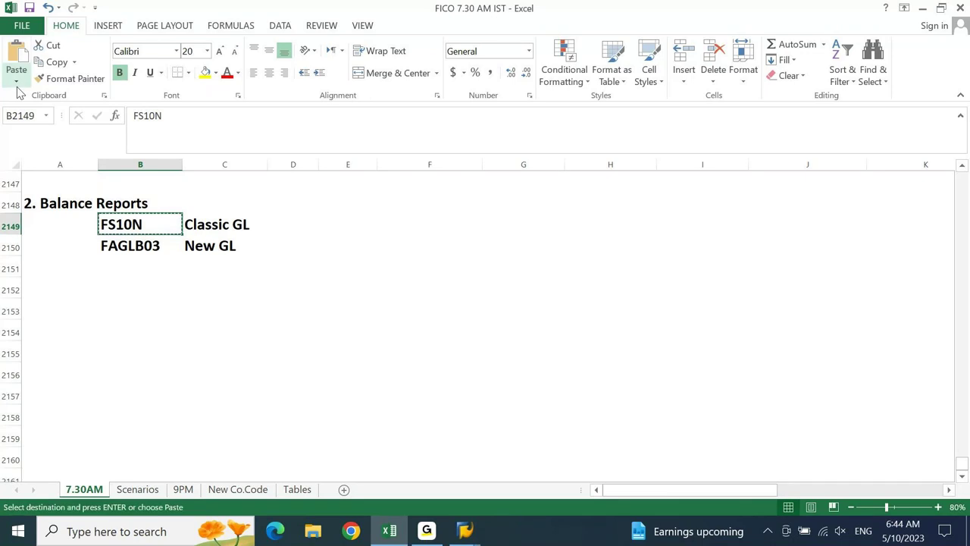
{"action": "left_click", "coordinate": [470, 537]}
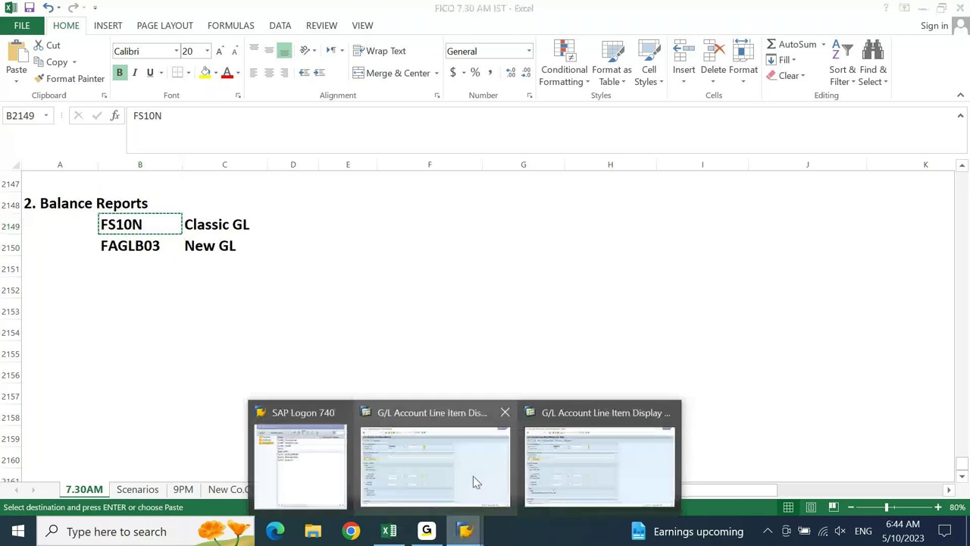
{"action": "left_click", "coordinate": [476, 482]}
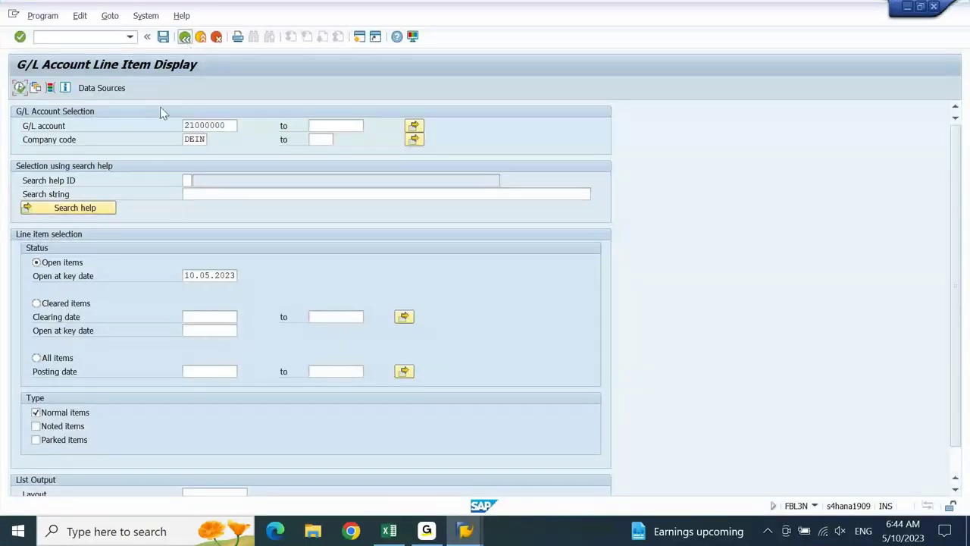
{"action": "key", "text": "F3"}
{"action": "left_click", "coordinate": [108, 38]}
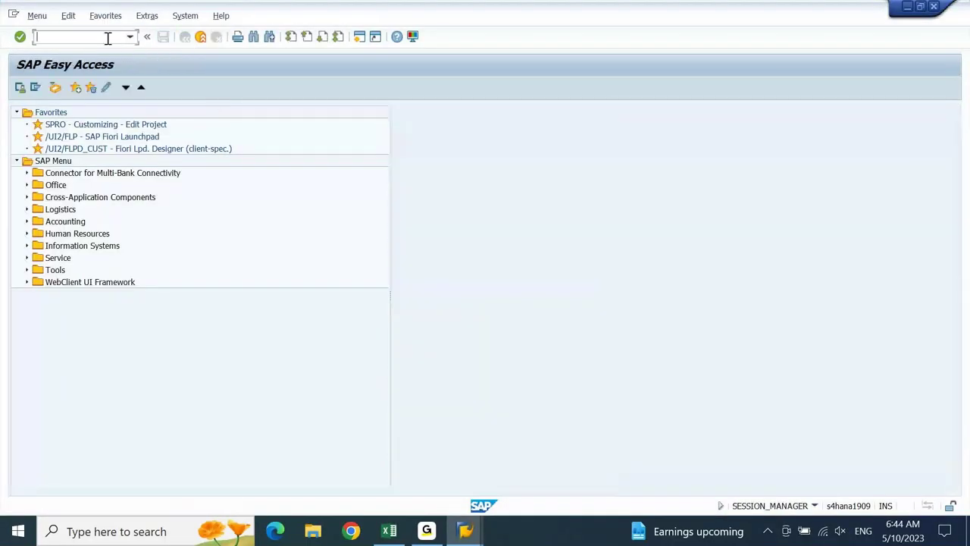
{"action": "type", "text": "FAGLB03"}
{"action": "key", "text": "Return"}
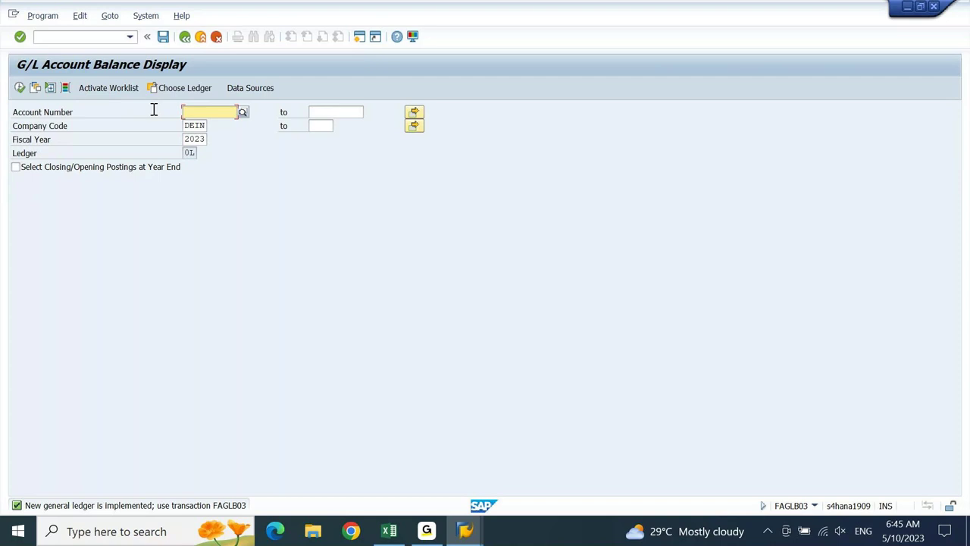
{"action": "left_click", "coordinate": [130, 36]}
{"action": "left_click", "coordinate": [119, 50]}
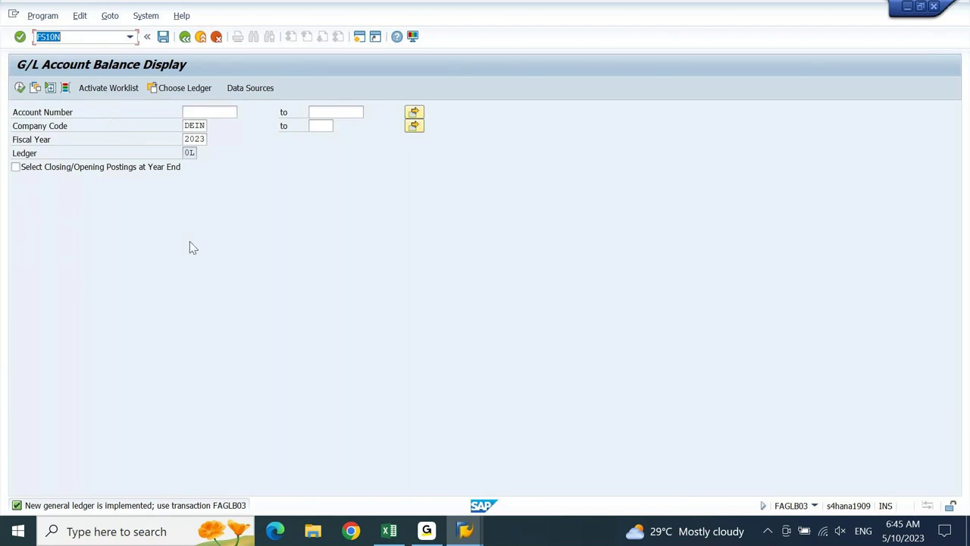
- Switch to Excel and copy the two S4HANA recommendation notes from D2142:D2143 into D2149:D2150 beside the balance report labels
{"action": "left_click", "coordinate": [388, 531]}
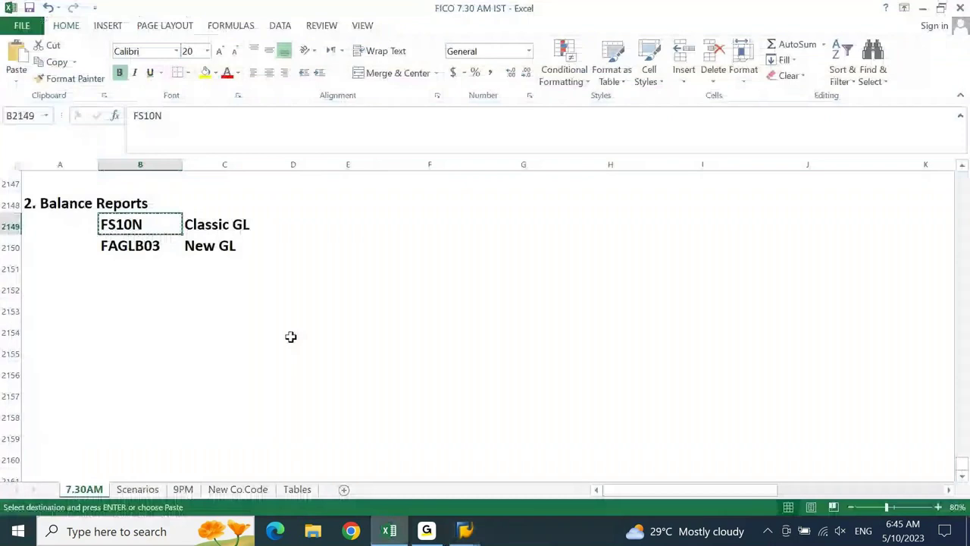
{"action": "left_click", "coordinate": [221, 225]}
{"action": "key", "text": "Right"}
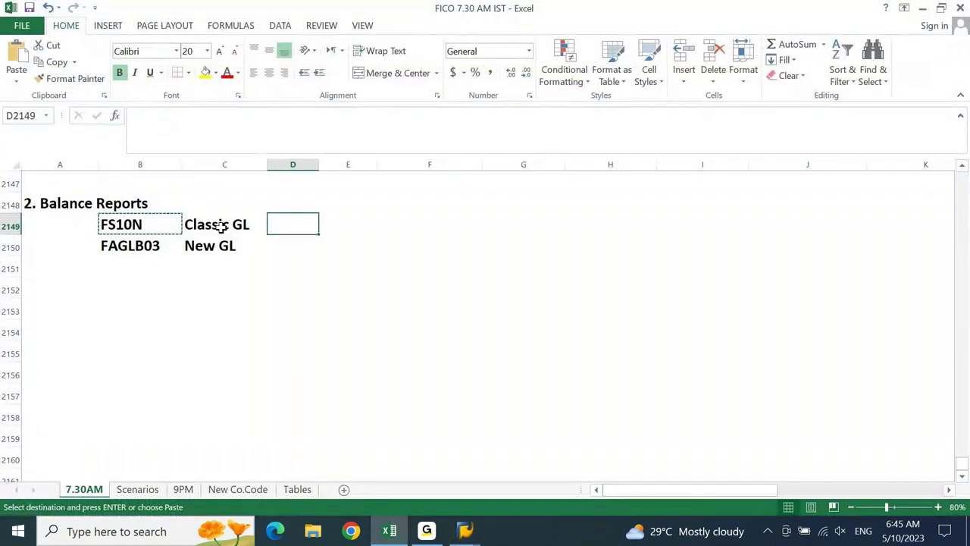
{"action": "key", "text": "Up"}
{"action": "key", "text": "Up"}
{"action": "key", "text": "Down"}
{"action": "key", "text": "Down"}
{"action": "key", "text": "Down"}
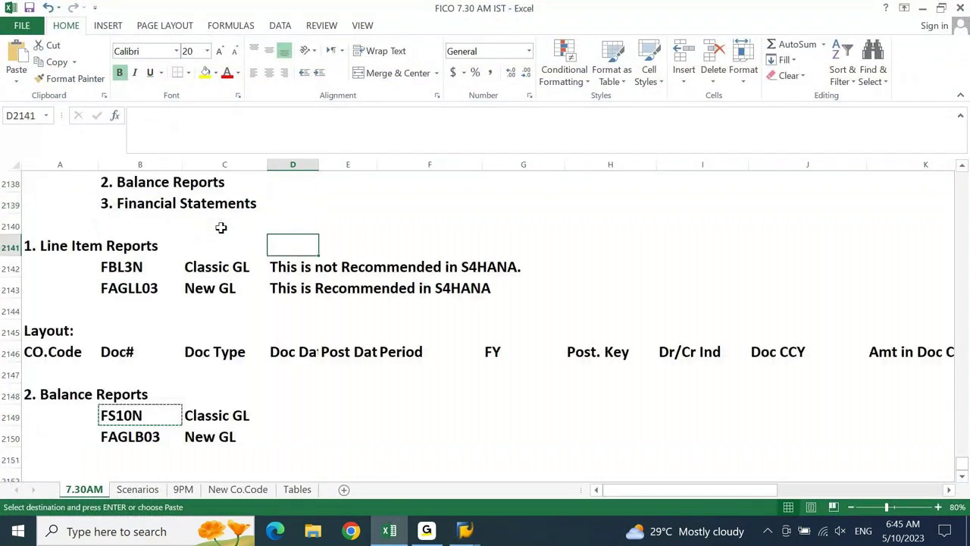
{"action": "key", "text": "Down"}
{"action": "key", "text": "shift+Down"}
{"action": "key", "text": "Down"}
{"action": "key", "text": "Down"}
{"action": "key", "text": "Down"}
{"action": "key", "text": "Down"}
{"action": "key", "text": "Down"}
{"action": "key", "text": "Down"}
{"action": "key", "text": "Down"}
{"action": "key", "text": "Down"}
{"action": "key", "text": "Down"}
{"action": "key", "text": "Down"}
{"action": "key", "text": "Down"}
{"action": "key", "text": "Down"}
{"action": "key", "text": "Down"}
{"action": "key", "text": "Down"}
{"action": "key", "text": "Down"}
{"action": "key", "text": "Down"}
{"action": "key", "text": "Down"}
{"action": "key", "text": "Down"}
{"action": "key", "text": "Down"}
{"action": "key", "text": "Down"}
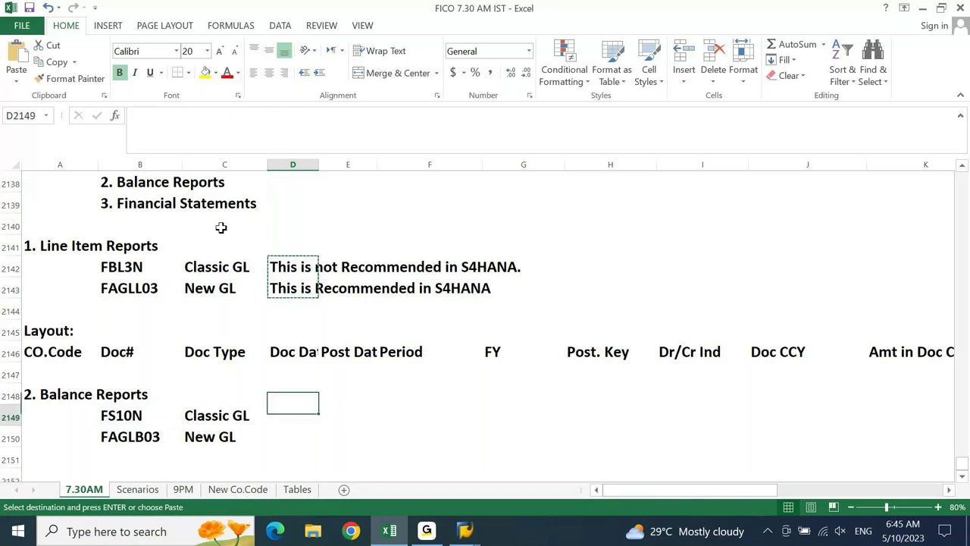
{"action": "key", "text": "Up"}
{"action": "key", "text": "Up"}
{"action": "key", "text": "Up"}
{"action": "key", "text": "Up"}
{"action": "key", "text": "Up"}
{"action": "key", "text": "Up"}
{"action": "key", "text": "Up"}
{"action": "key", "text": "Up"}
{"action": "key", "text": "Up"}
{"action": "key", "text": "Up"}
{"action": "key", "text": "Up"}
{"action": "key", "text": "Up"}
{"action": "key", "text": "Up"}
{"action": "key", "text": "Up"}
{"action": "key", "text": "Up"}
{"action": "key", "text": "Down"}
{"action": "key", "text": "ctrl+v"}
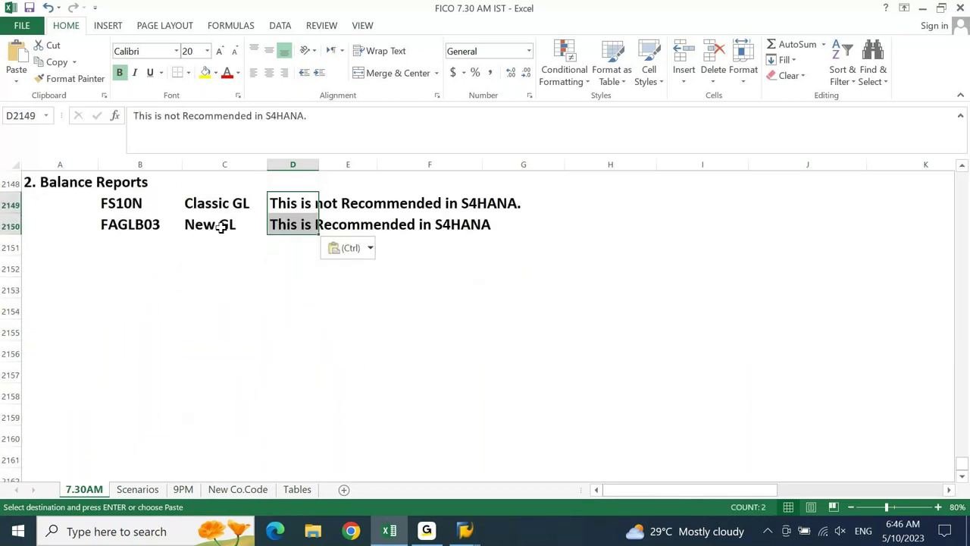
{"action": "key", "text": "Escape"}
{"action": "key", "text": "Left"}
{"action": "key", "text": "Right"}
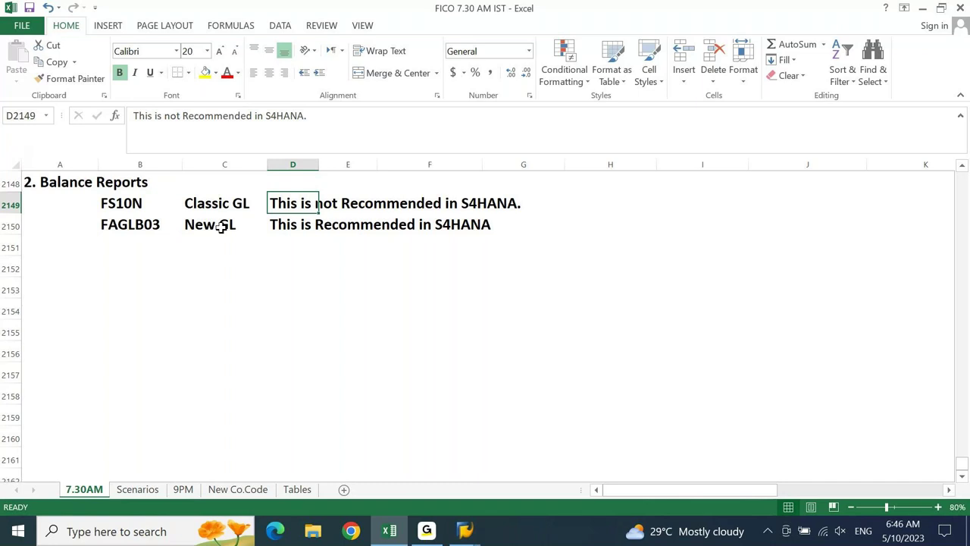
- Enter the note "Not Available in S4Hana" in cell H2149 on the FS10N row
{"action": "key", "text": "Right"}
{"action": "key", "text": "Right"}
{"action": "key", "text": "Right"}
{"action": "key", "text": "Right"}
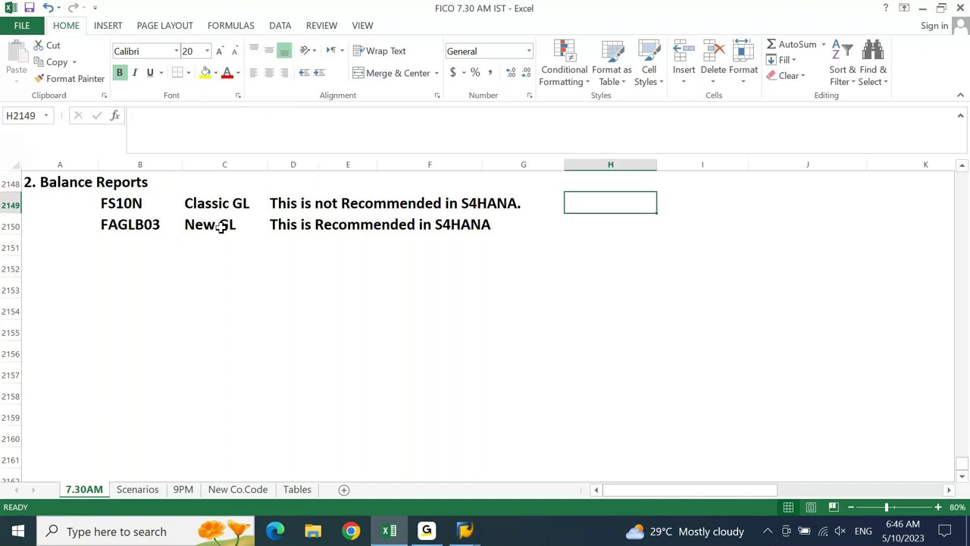
{"action": "type", "text": "Not Available in S4g"}
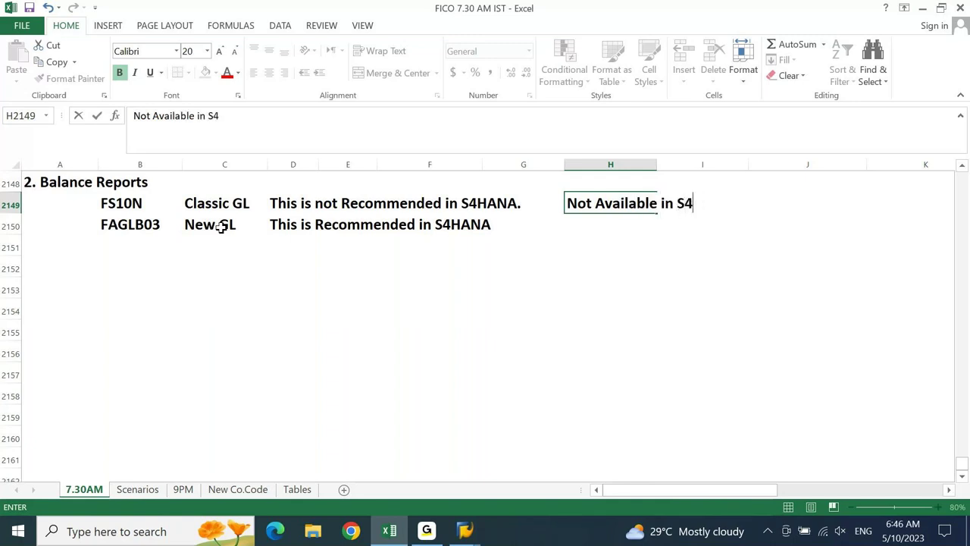
{"action": "key", "text": "BackSpace"}
{"action": "type", "text": "Hana"}
{"action": "key", "text": "Return"}
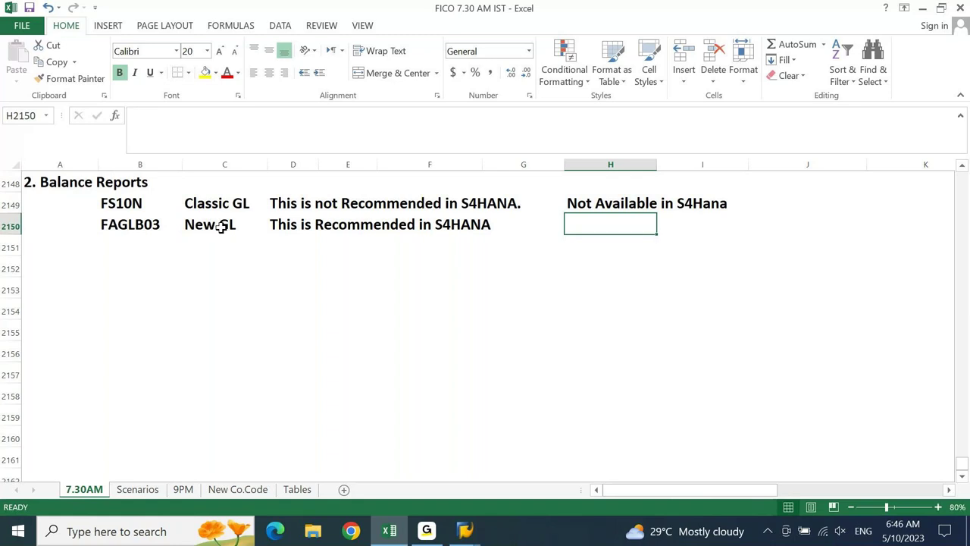
- Switch to the G/L Account Balance Display in SAP, enter the G/L account number and check the ledger choice without changing it
{"action": "left_click", "coordinate": [152, 226]}
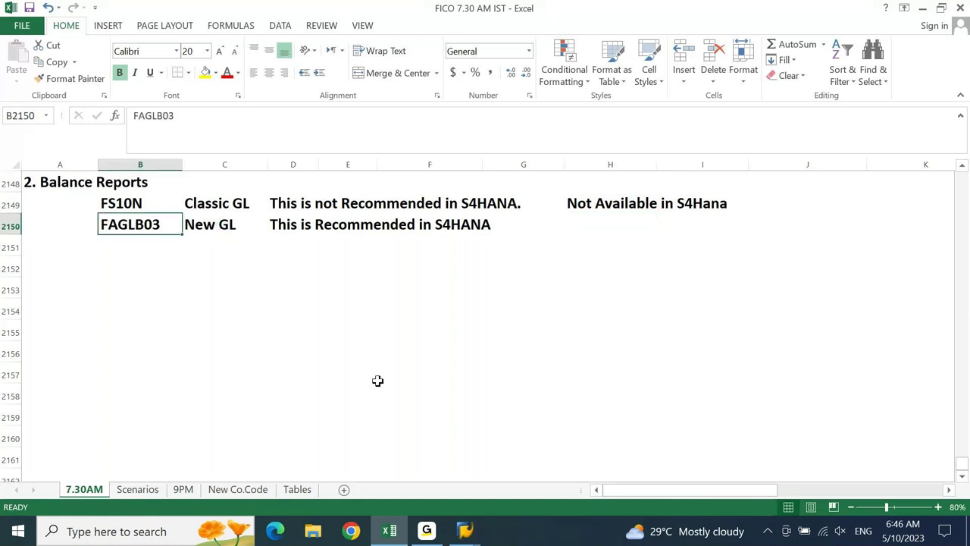
{"action": "left_click", "coordinate": [466, 531]}
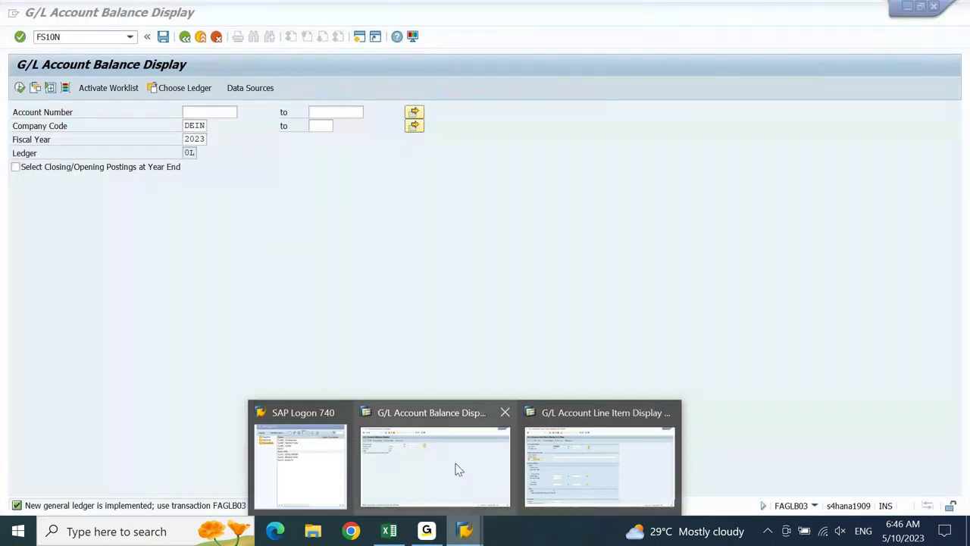
{"action": "left_click", "coordinate": [454, 466]}
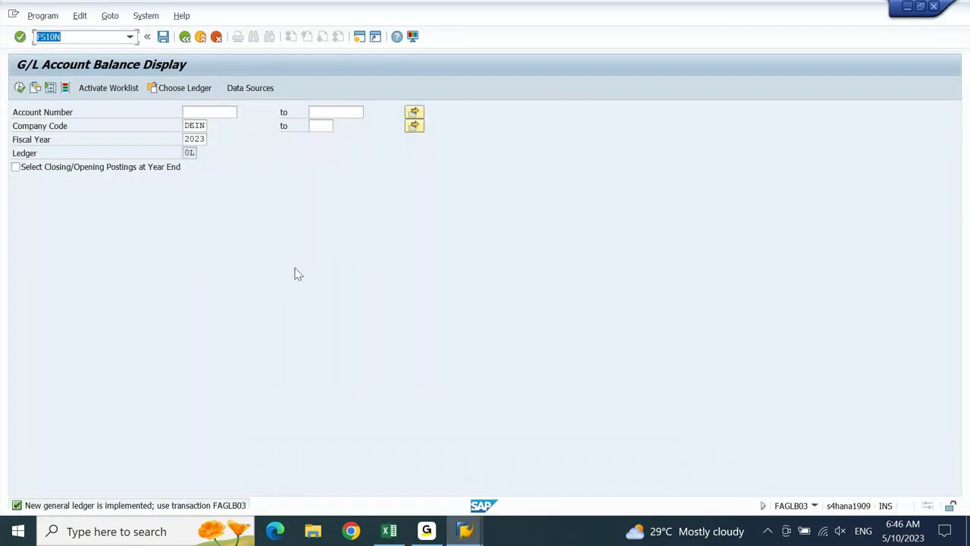
{"action": "left_click", "coordinate": [218, 112]}
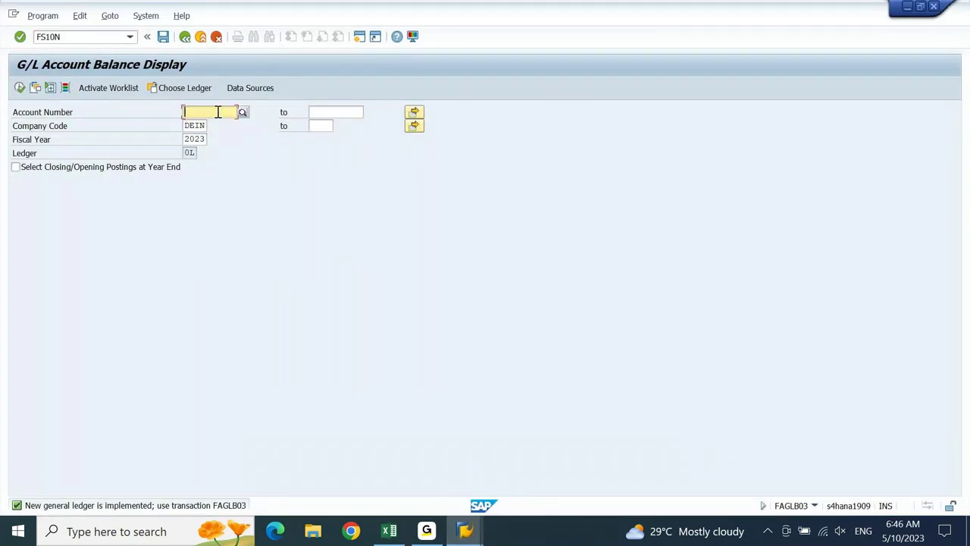
{"action": "type", "text": "21"}
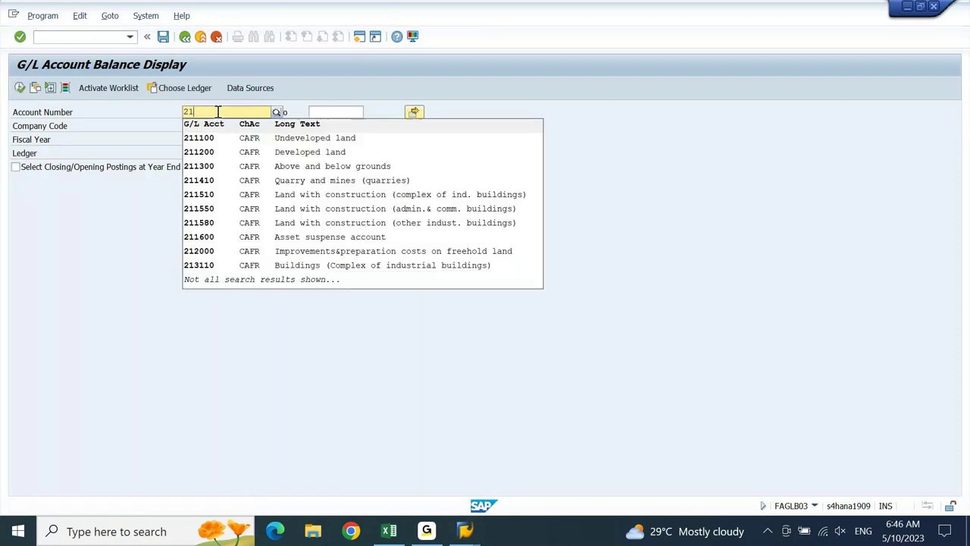
{"action": "type", "text": "00000"}
{"action": "key", "text": "Return"}
{"action": "double_click", "coordinate": [218, 112]}
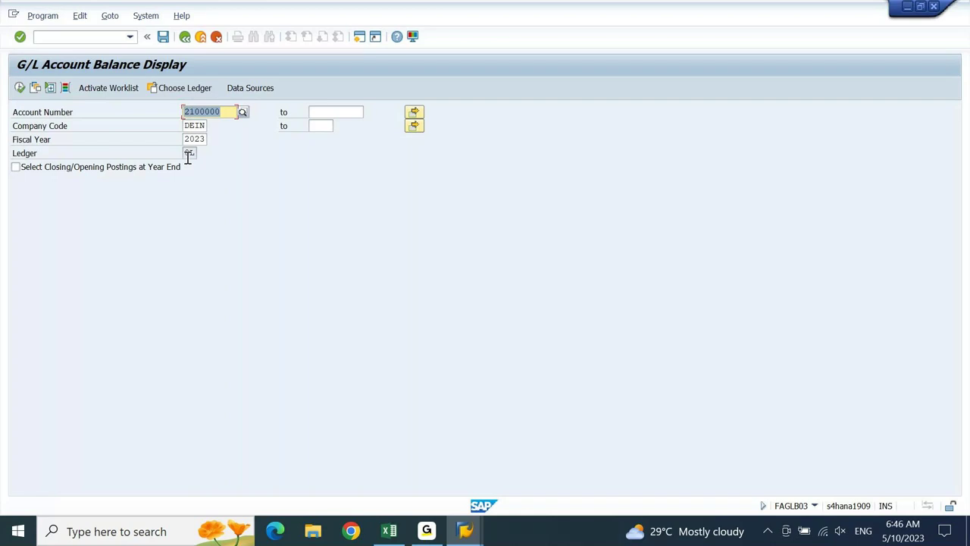
{"action": "left_click", "coordinate": [180, 90]}
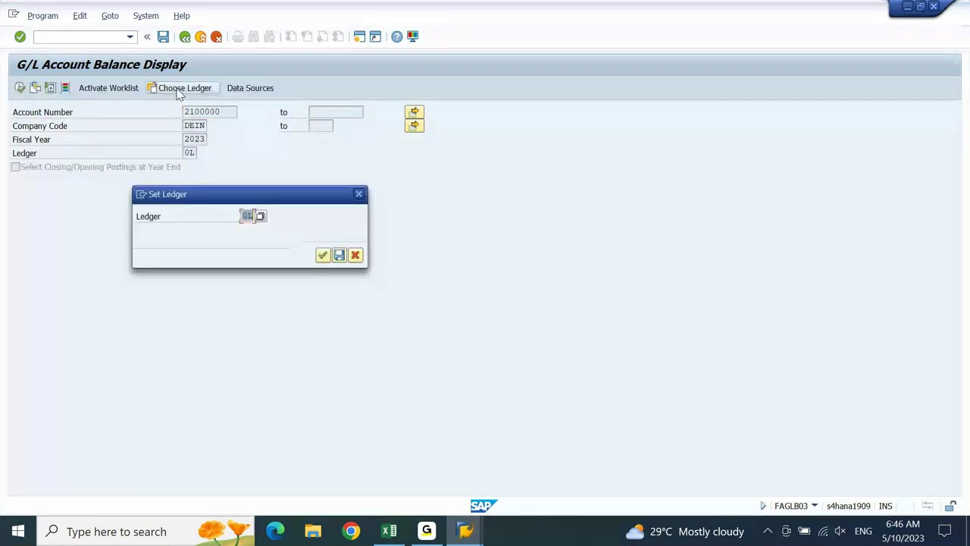
{"action": "left_click", "coordinate": [359, 194]}
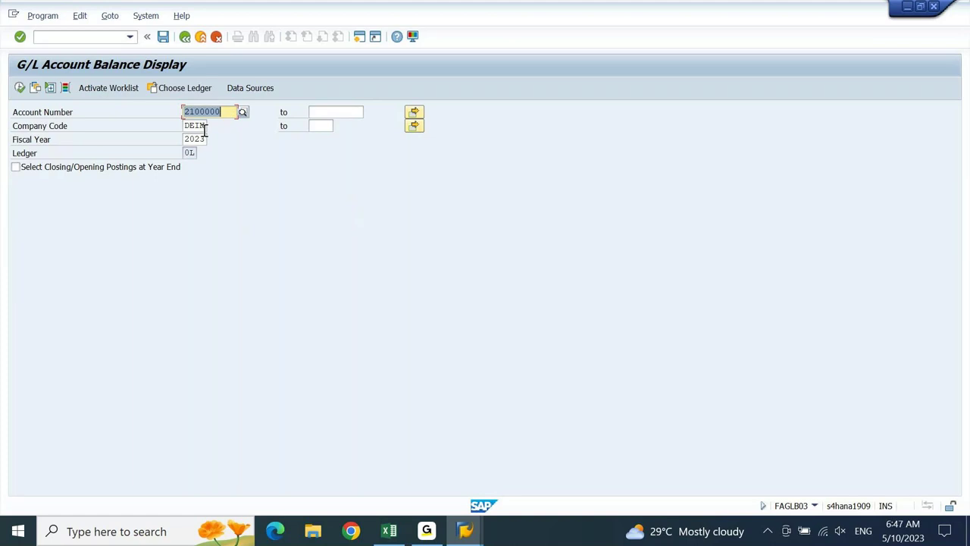
- Correct the account number to the Equity Share Capital account and execute the balance report for company code DEIN, fiscal year 2023
{"action": "left_click", "coordinate": [19, 88]}
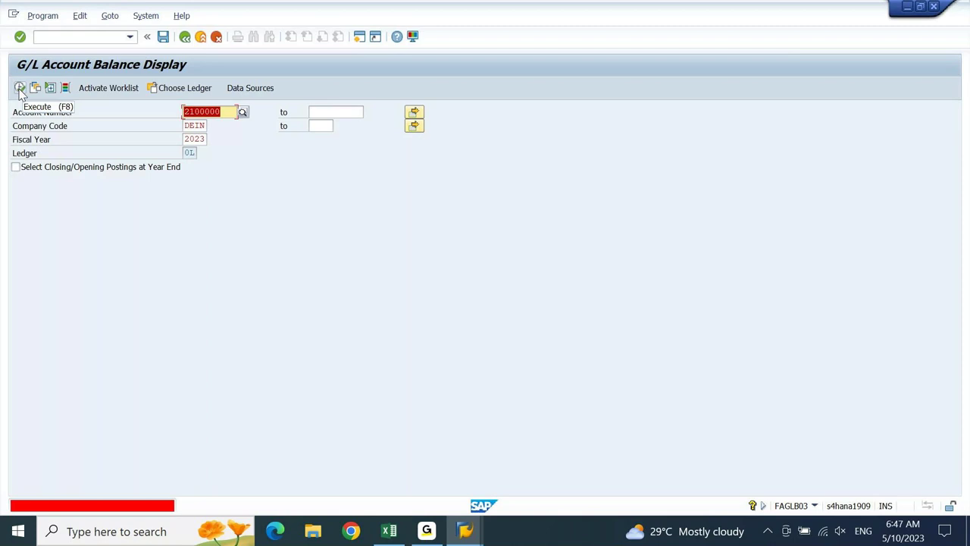
{"action": "key", "text": "End"}
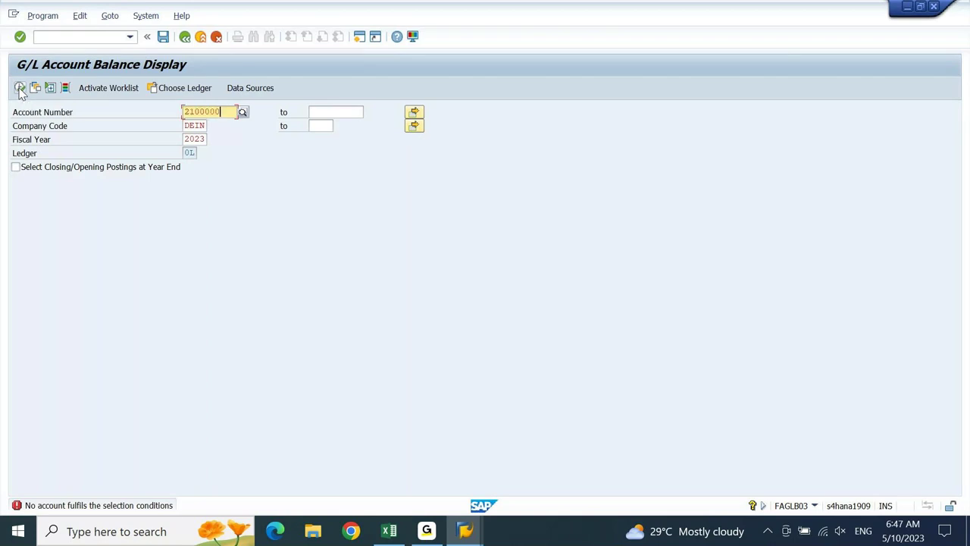
{"action": "type", "text": "0"}
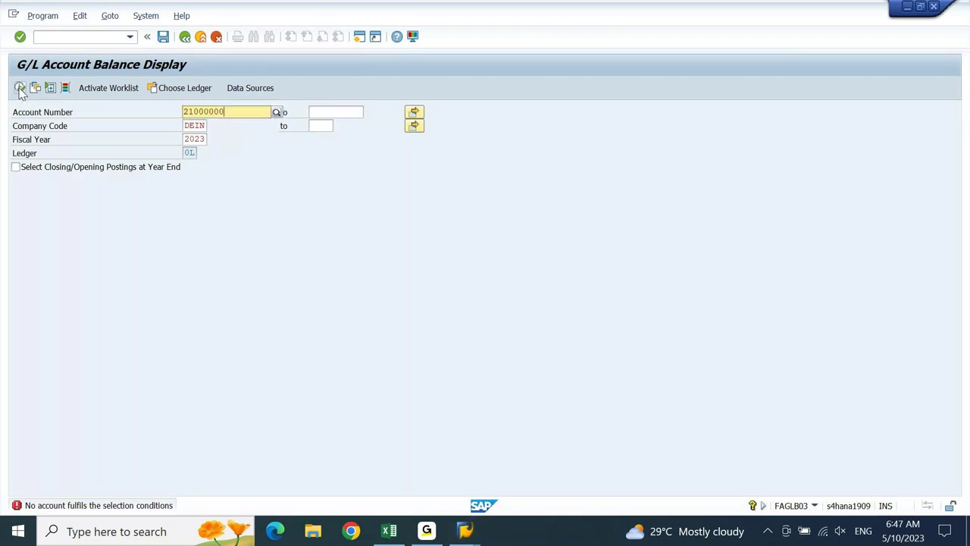
{"action": "left_click", "coordinate": [21, 89]}
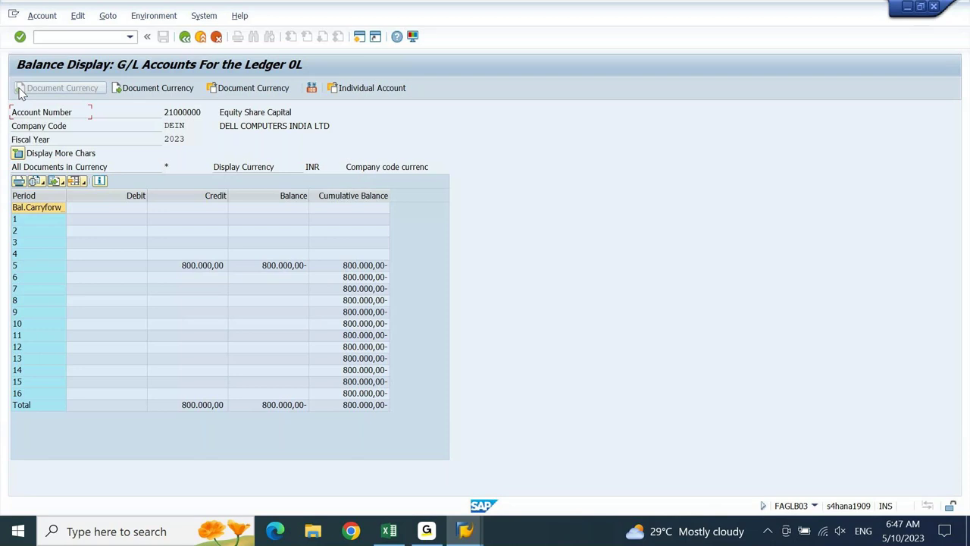
- Widen the Period column of the balance table and examine the balance carryforward, period 1 and period 5 rows
{"action": "left_click_drag", "start_coordinate": [66, 196], "coordinate": [116, 195]}
{"action": "left_click", "coordinate": [65, 214]}
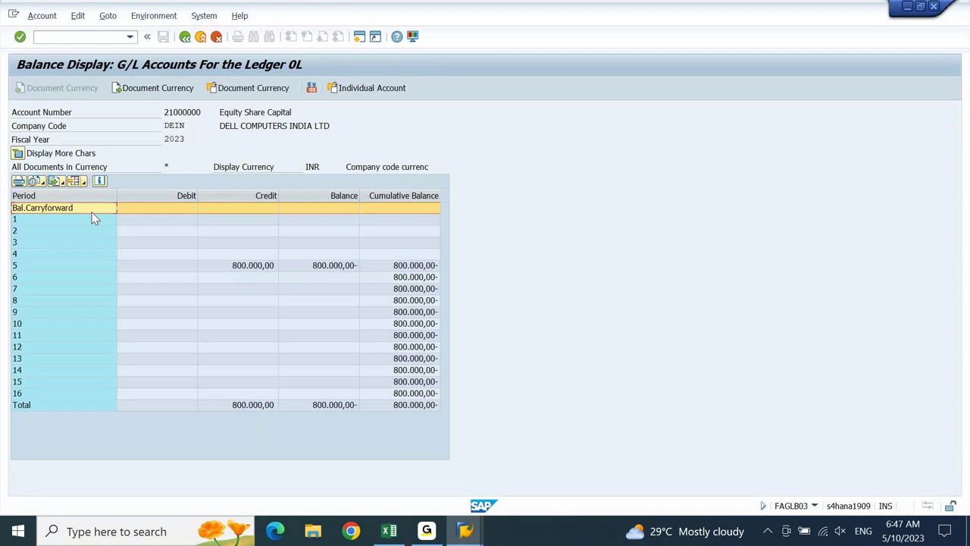
{"action": "left_click", "coordinate": [23, 221]}
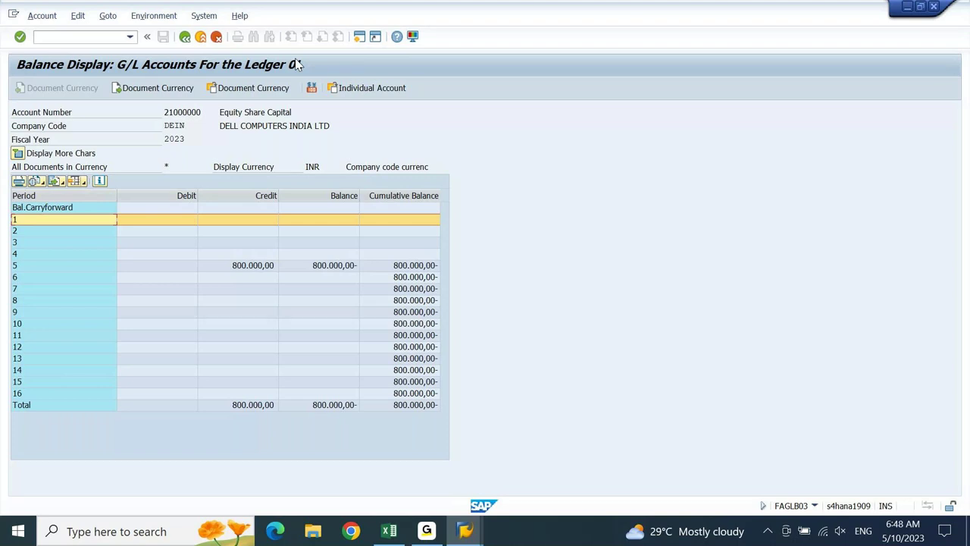
{"action": "left_click", "coordinate": [28, 267]}
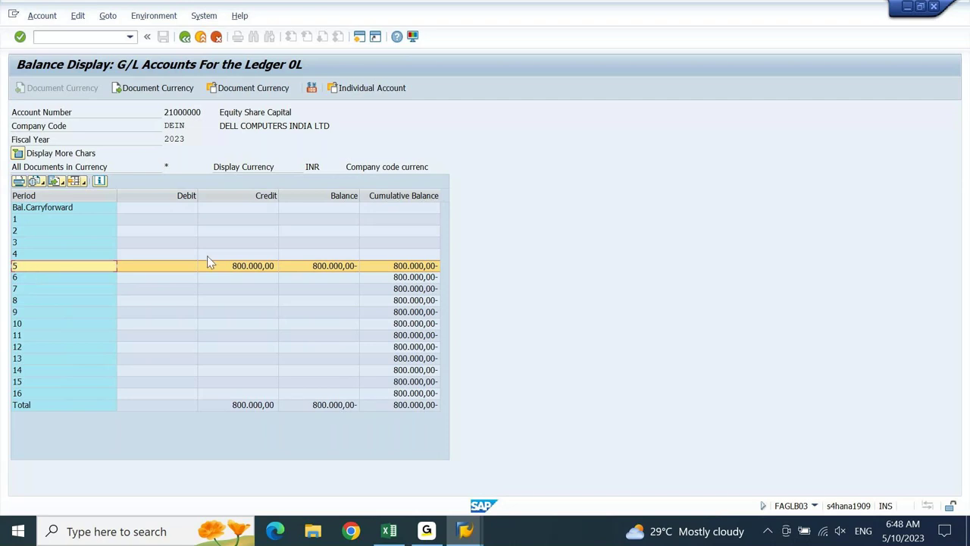
- Examine the Debit, Credit, Balance and Cumulative Balance columns, including the debit and credit cells of period 5
{"action": "left_click", "coordinate": [182, 195]}
{"action": "left_click", "coordinate": [236, 195]}
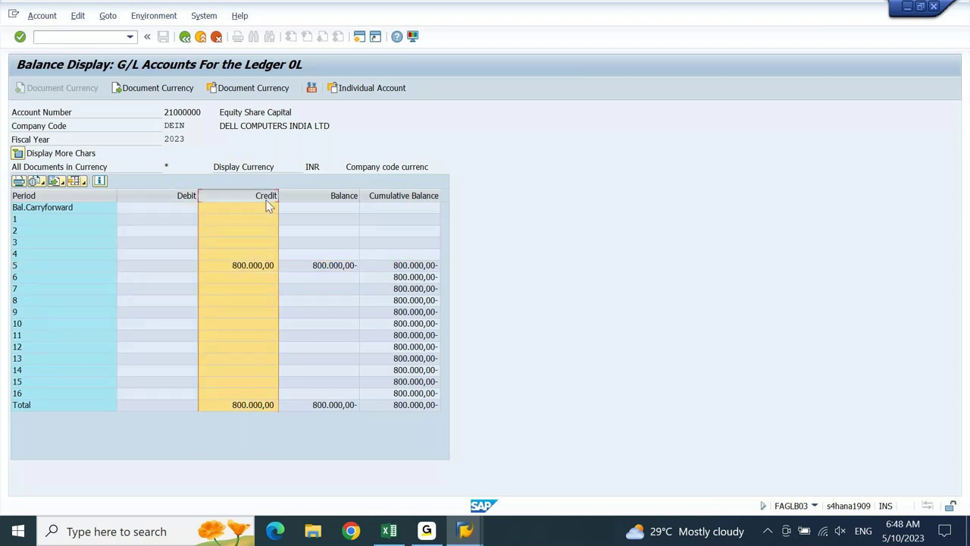
{"action": "left_click", "coordinate": [320, 196]}
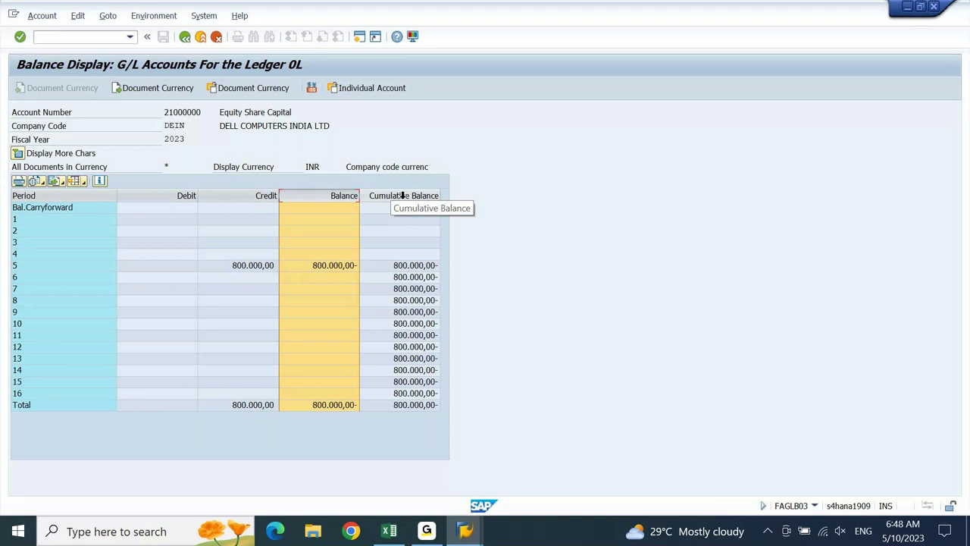
{"action": "left_click", "coordinate": [403, 196]}
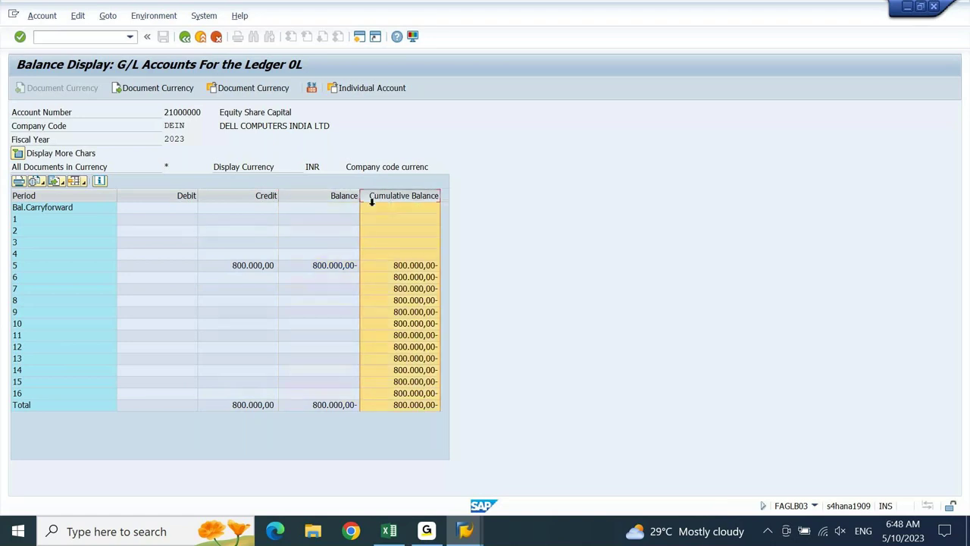
{"action": "left_click", "coordinate": [166, 267]}
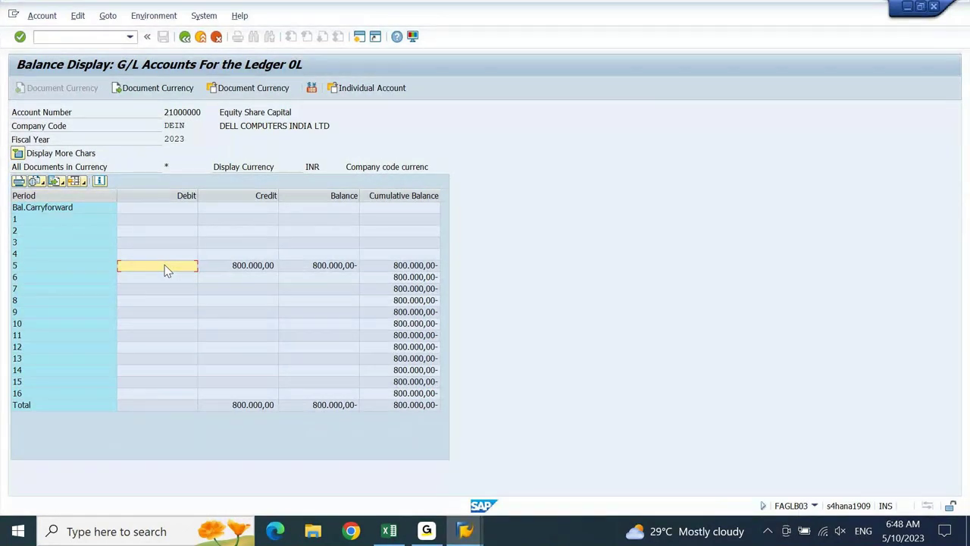
{"action": "left_click", "coordinate": [231, 269]}
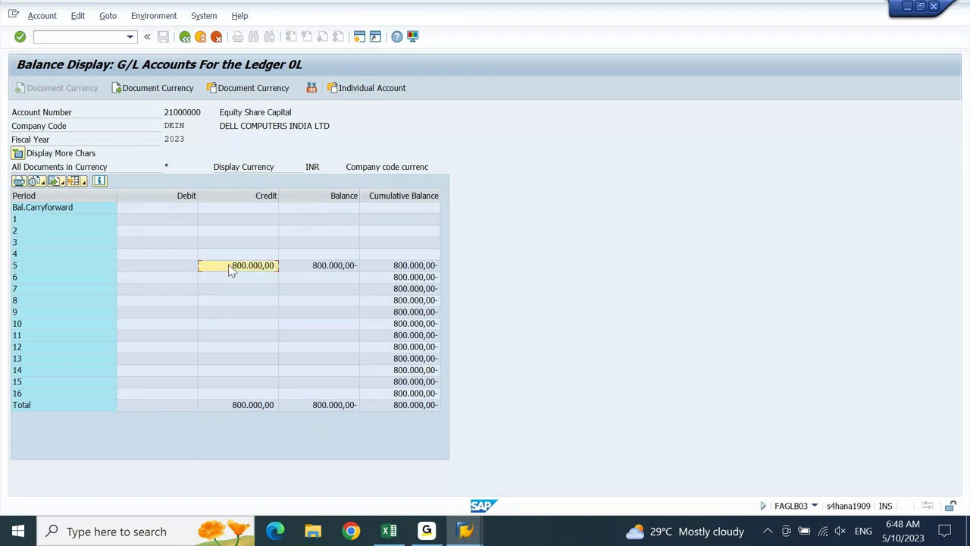
- Compare the debit, credit, balance and cumulative balance cells of period 5 for the Equity Share Capital account
{"action": "left_click", "coordinate": [179, 269]}
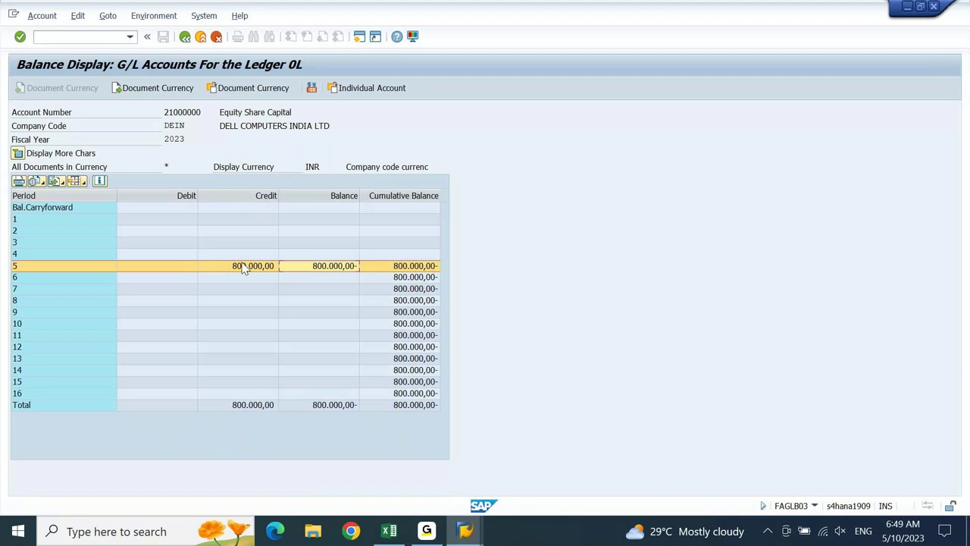
{"action": "left_click", "coordinate": [325, 271]}
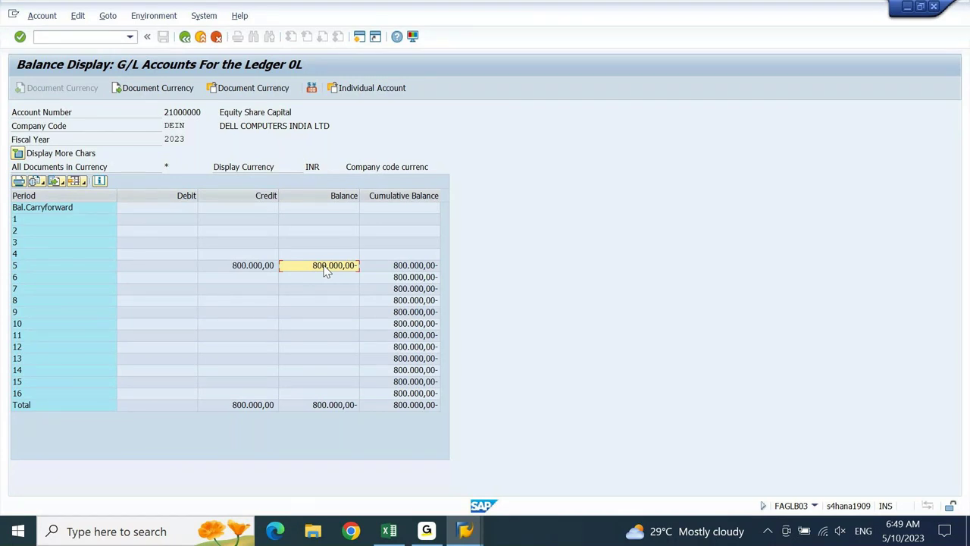
{"action": "left_click_drag", "start_coordinate": [192, 269], "coordinate": [227, 268]}
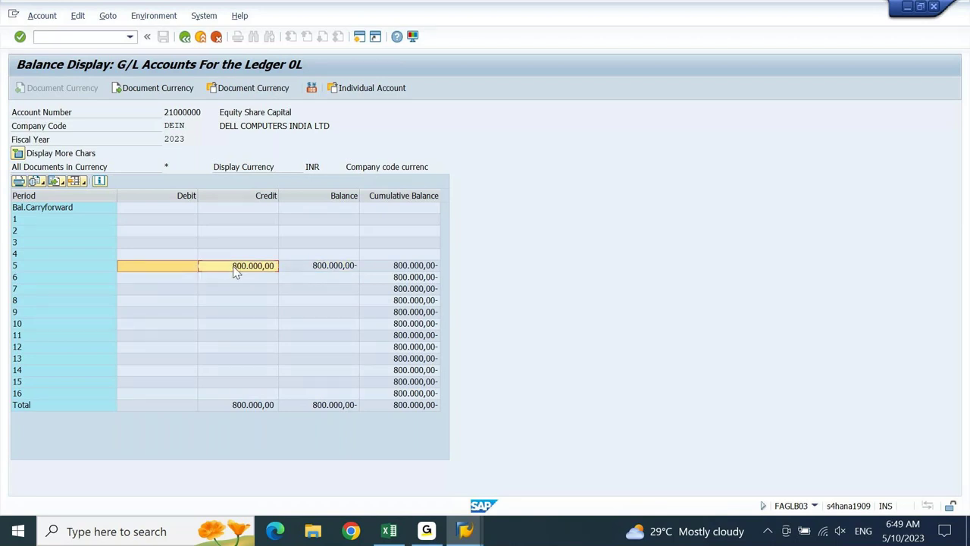
{"action": "left_click", "coordinate": [322, 269]}
{"action": "left_click", "coordinate": [322, 271]}
{"action": "left_click", "coordinate": [416, 270]}
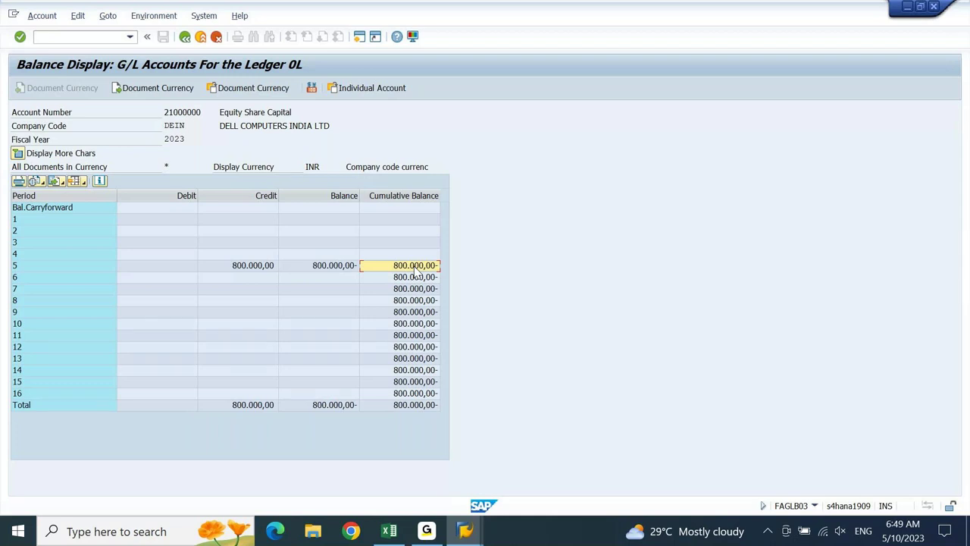
{"action": "left_click", "coordinate": [333, 270]}
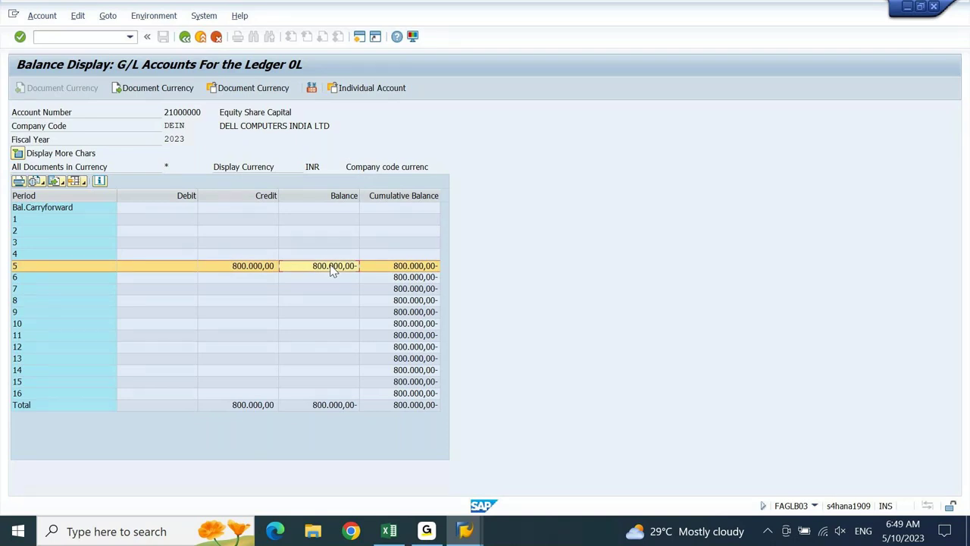
{"action": "left_click", "coordinate": [386, 269]}
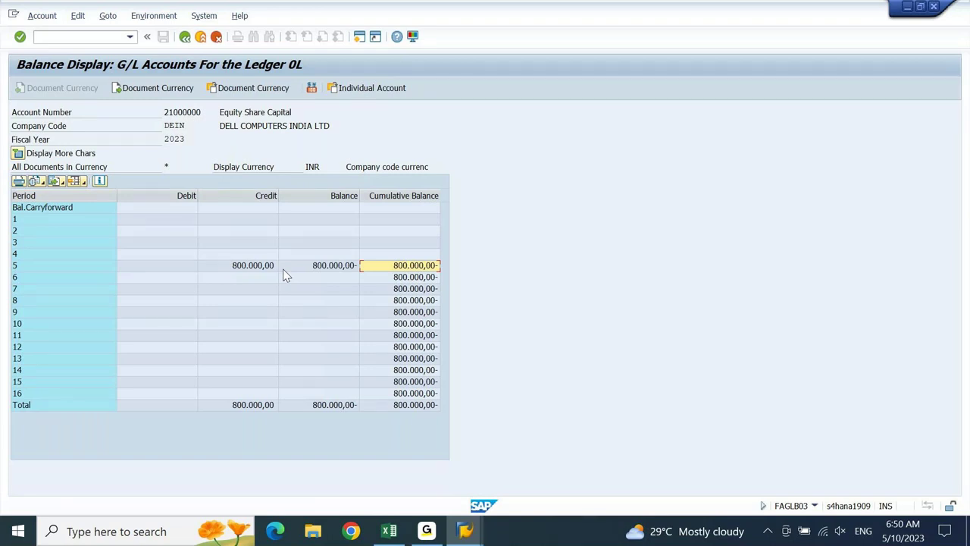
- View the line items behind the period 5 credit amount, and return to the balance table to recheck the period 5 row
{"action": "left_click", "coordinate": [267, 269]}
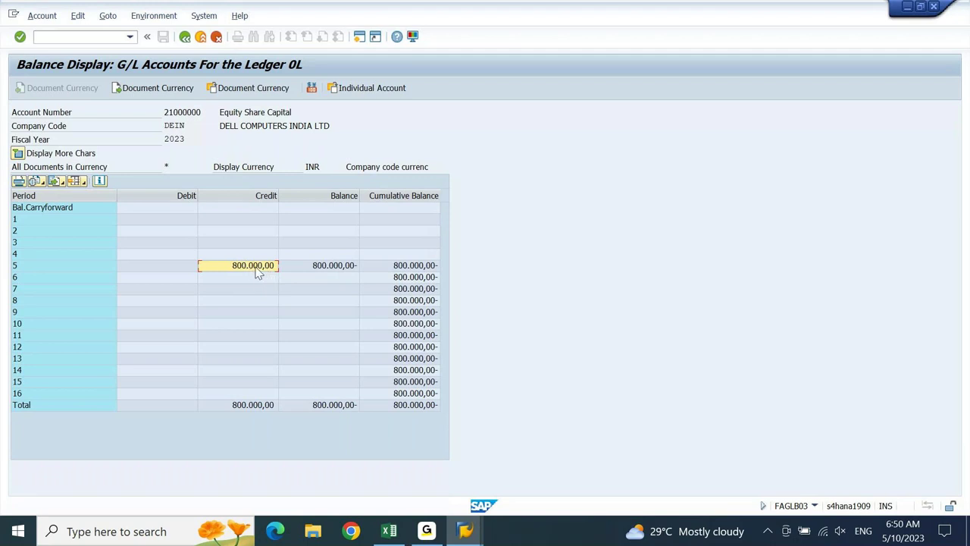
{"action": "double_click", "coordinate": [258, 271]}
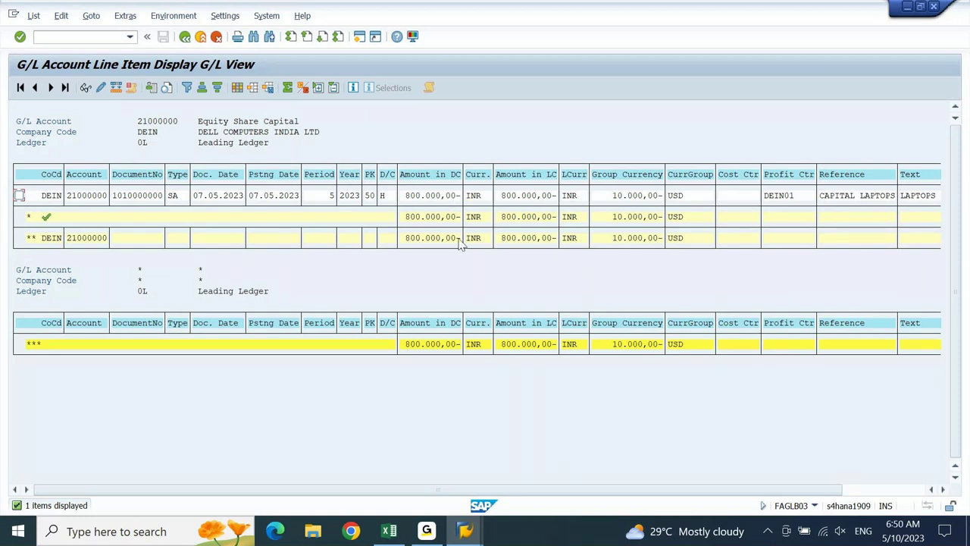
{"action": "left_click", "coordinate": [186, 40]}
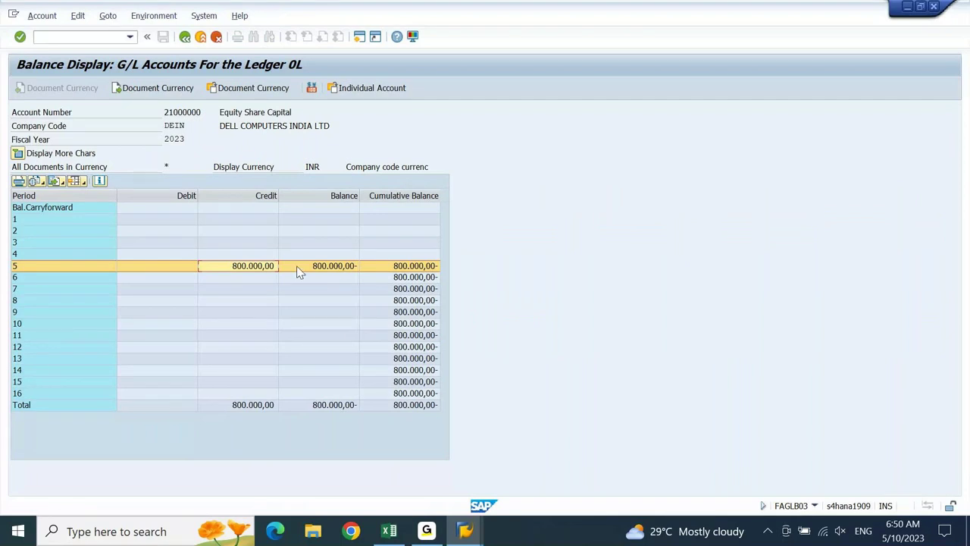
{"action": "left_click", "coordinate": [182, 266]}
{"action": "left_click", "coordinate": [241, 267]}
{"action": "left_click", "coordinate": [402, 269]}
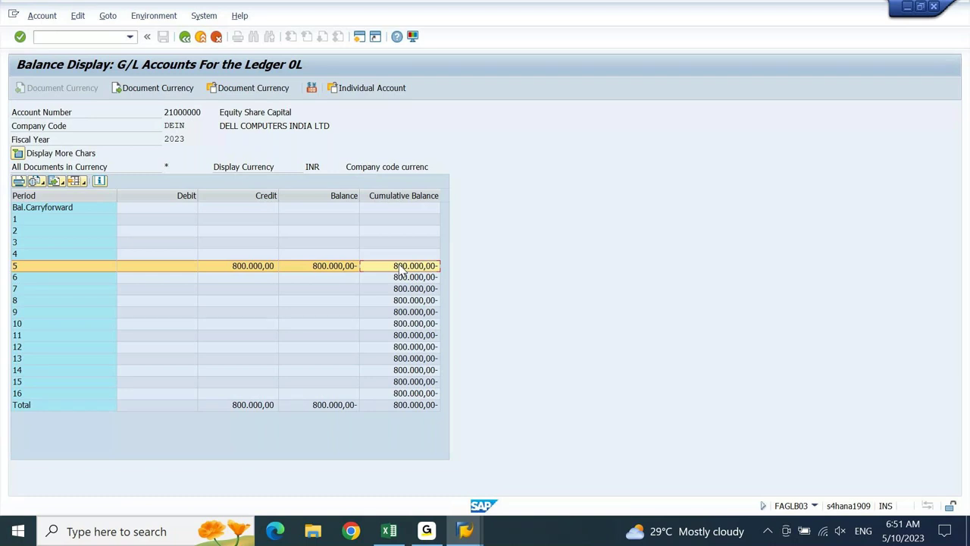
- Return to the selection screen and execute the balance report for account range 1 to 99999999 in company code DEIN, fiscal year 2023
{"action": "key", "text": "F3"}
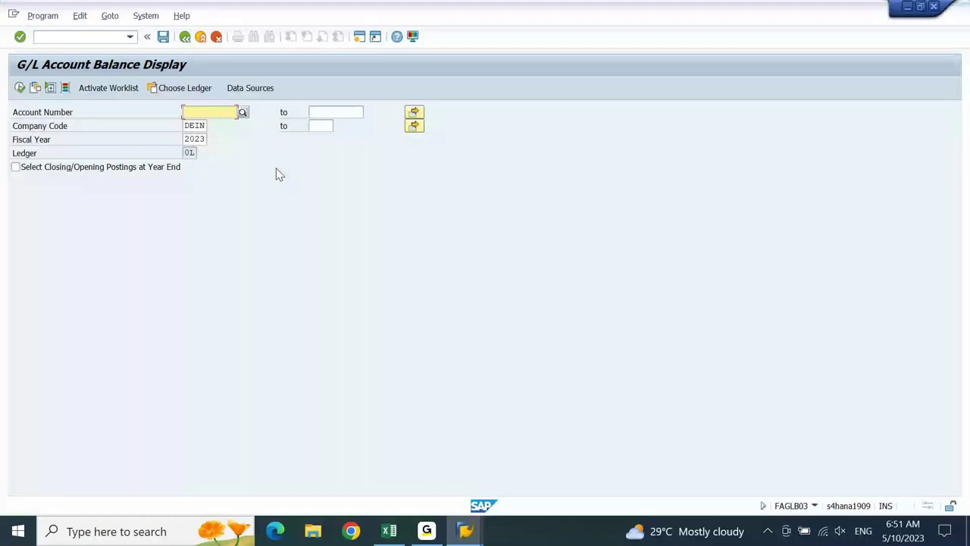
{"action": "left_click", "coordinate": [20, 87]}
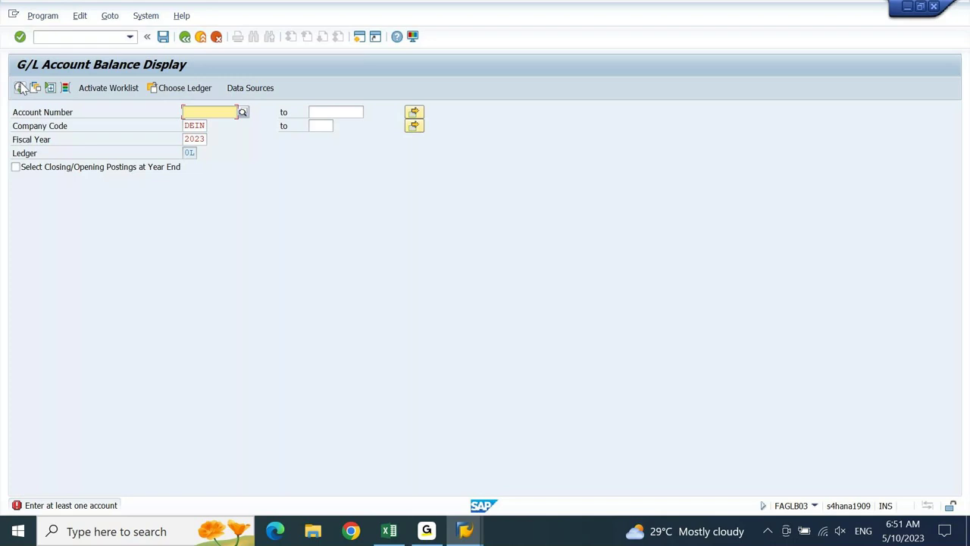
{"action": "type", "text": "1"}
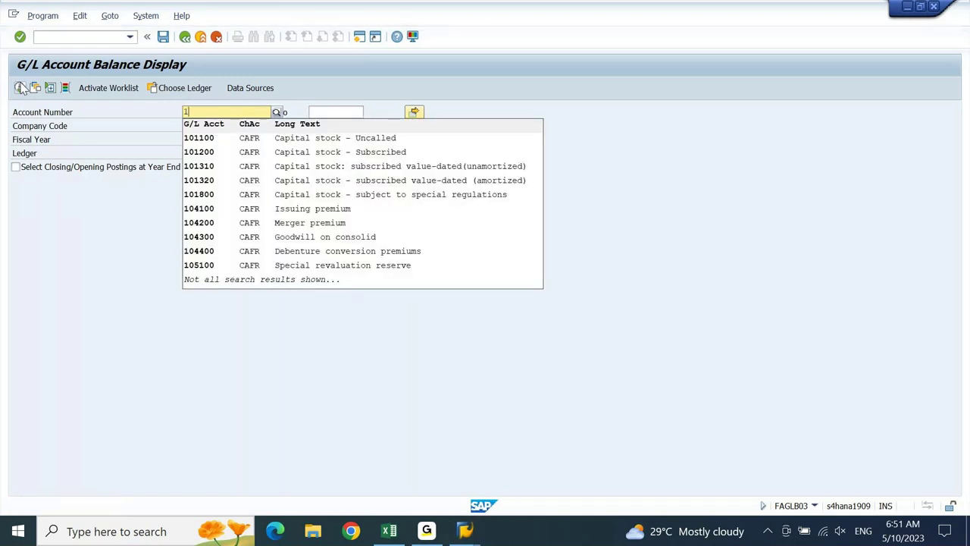
{"action": "key", "text": "Tab"}
{"action": "type", "text": "99999999"}
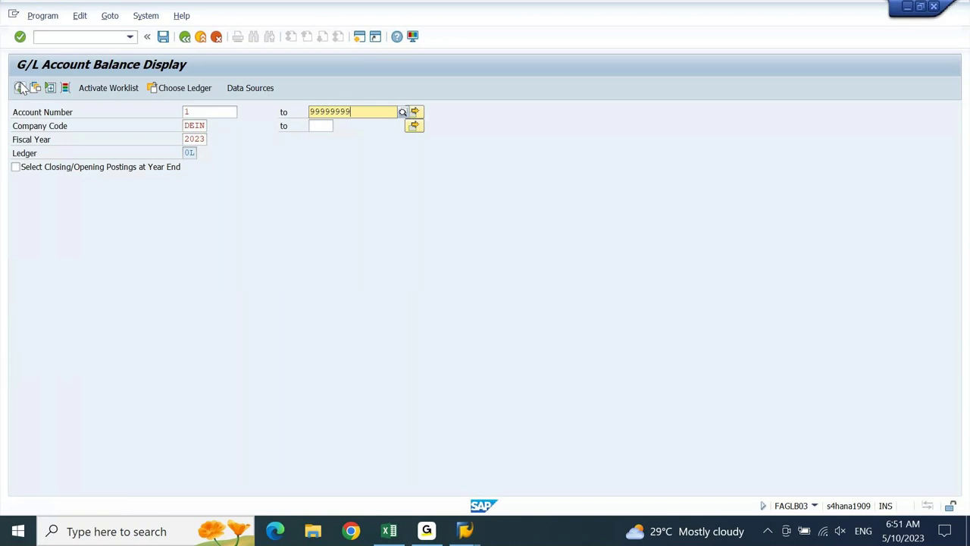
{"action": "left_click", "coordinate": [20, 87]}
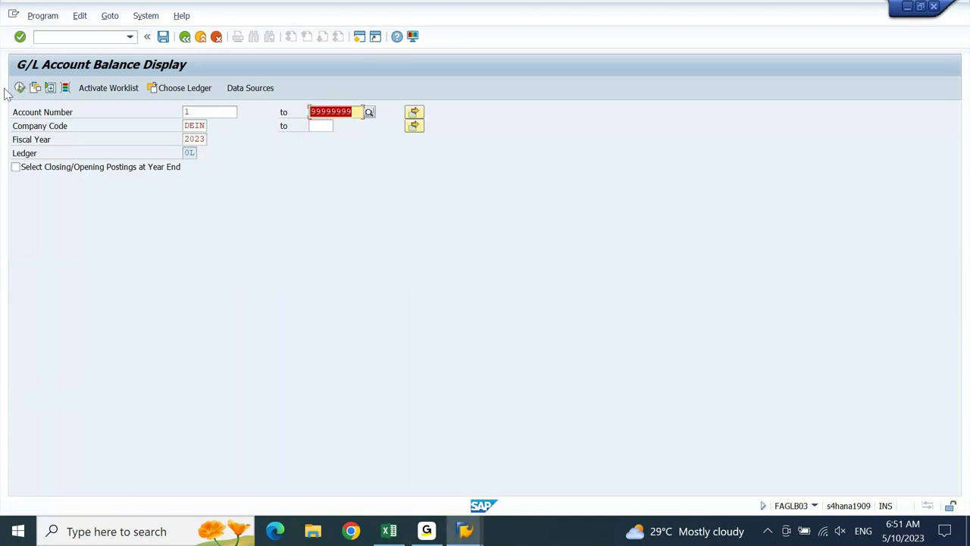
{"action": "left_click", "coordinate": [20, 88]}
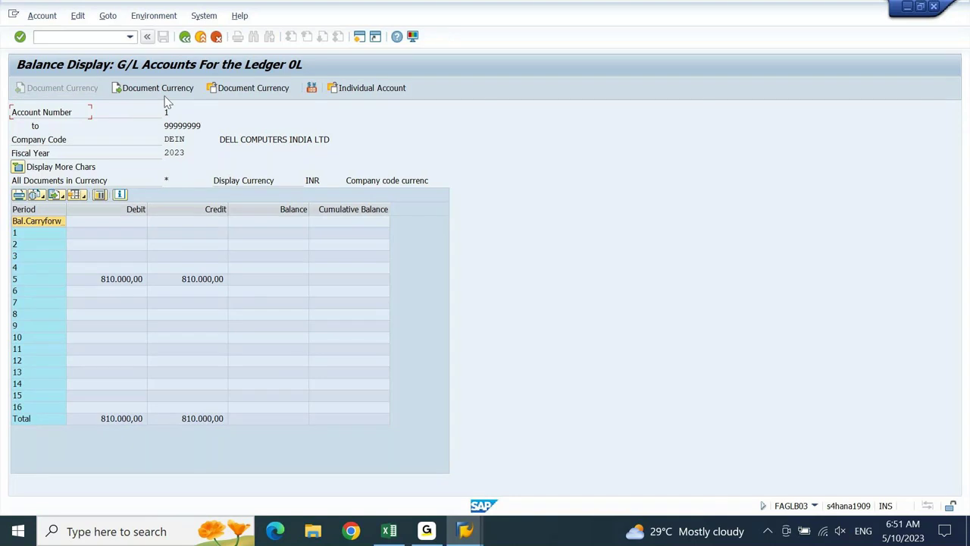
- Examine the Balance and Cumulative Balance columns for the whole account range, and compare the period 5 debit and credit amounts
{"action": "left_click", "coordinate": [290, 210]}
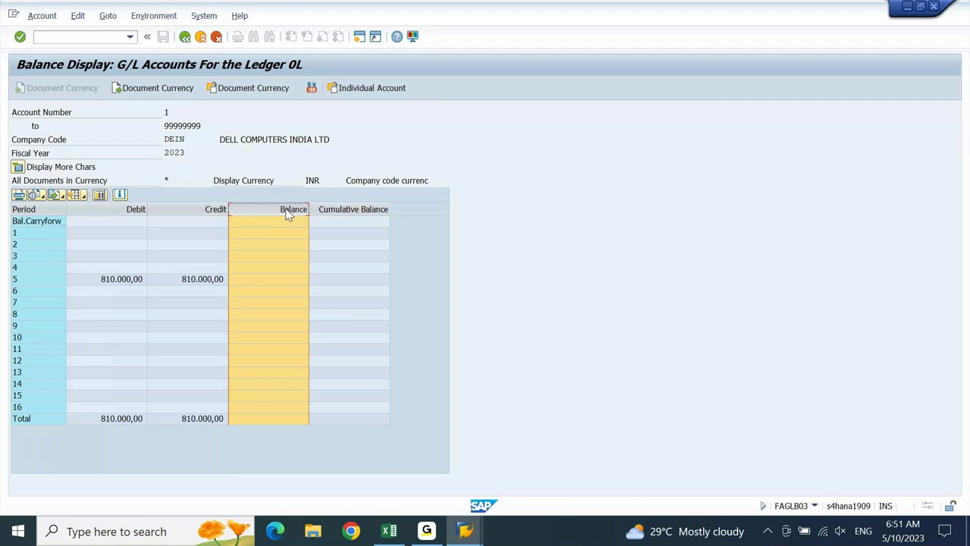
{"action": "left_click", "coordinate": [347, 213]}
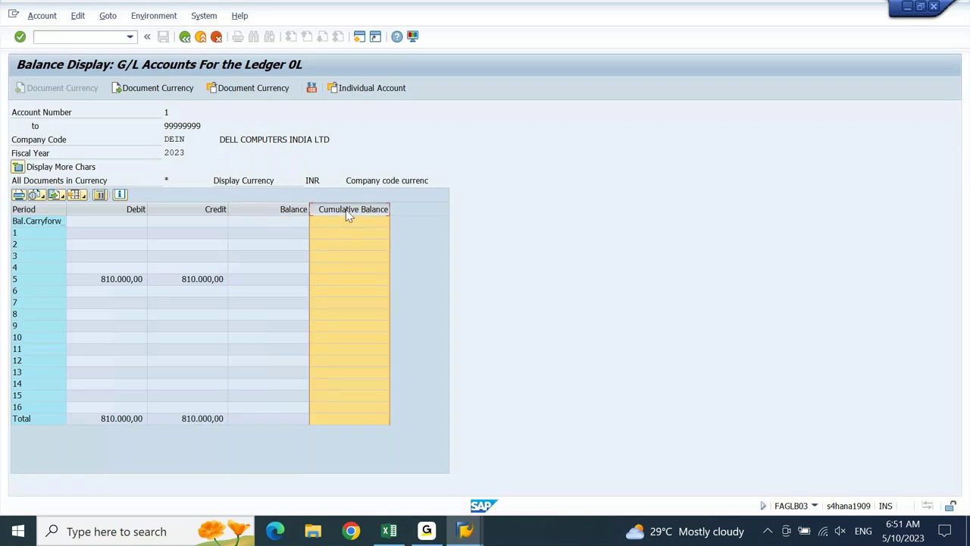
{"action": "left_click", "coordinate": [299, 210]}
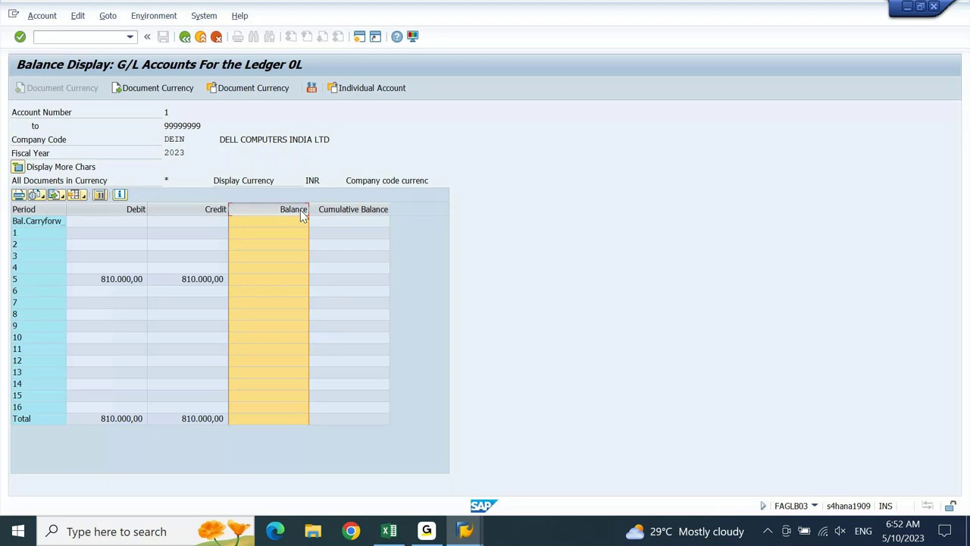
{"action": "left_click", "coordinate": [191, 224]}
{"action": "left_click", "coordinate": [274, 282]}
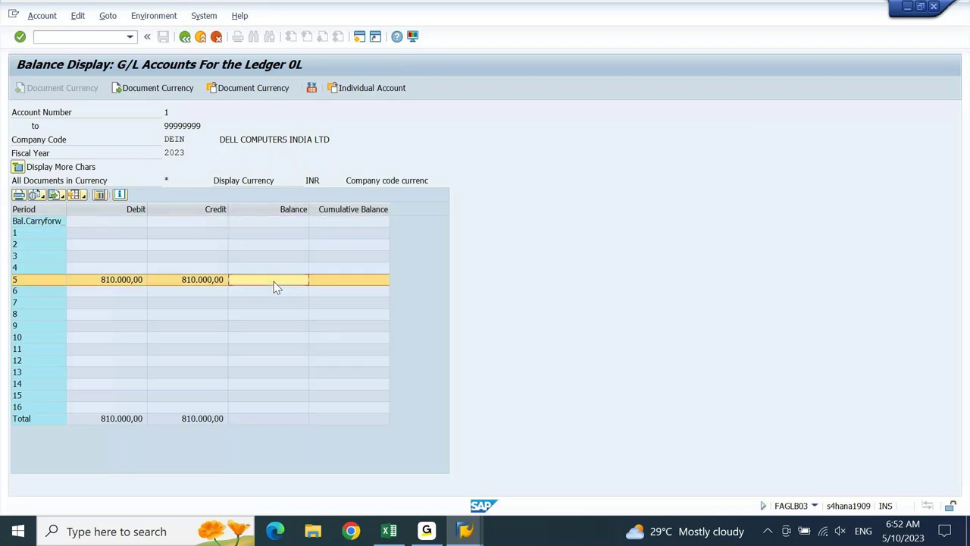
{"action": "left_click", "coordinate": [201, 282]}
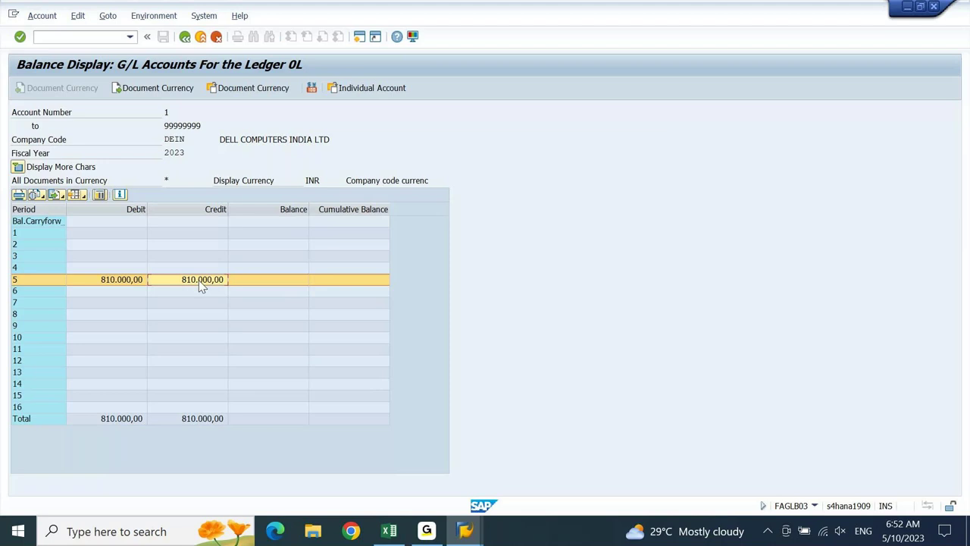
{"action": "left_click", "coordinate": [140, 283]}
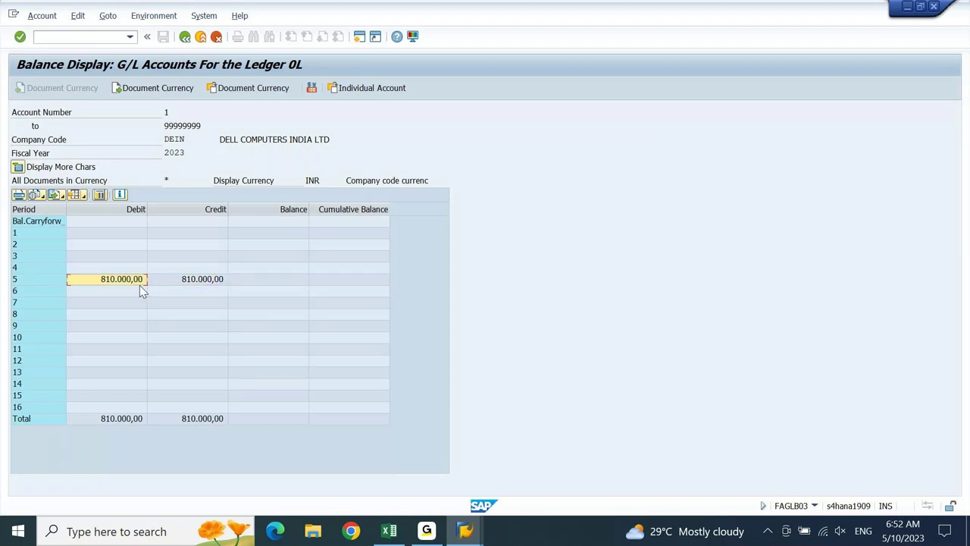
{"action": "left_click", "coordinate": [187, 283]}
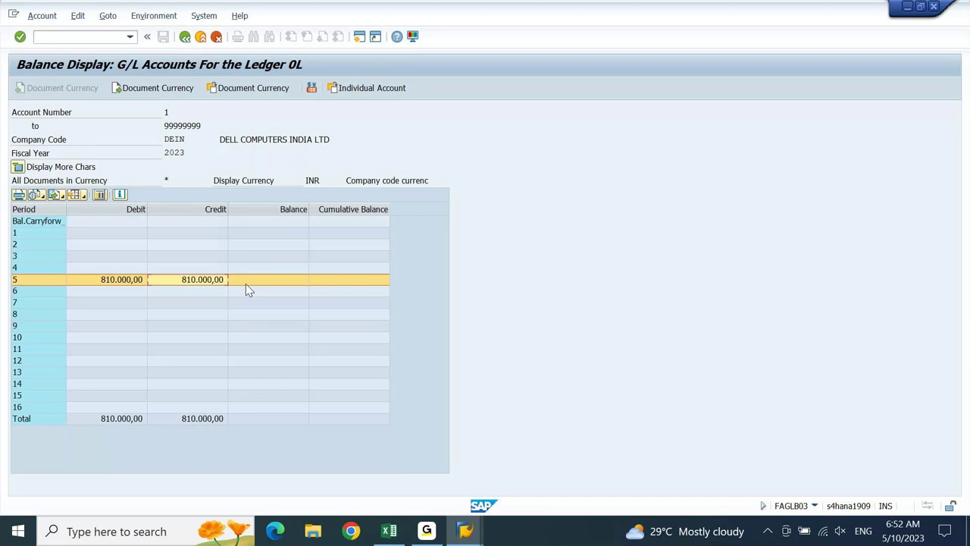
- Narrow the balance display from the full account range to the individual HDFC Main Bank account
{"action": "left_click", "coordinate": [385, 92]}
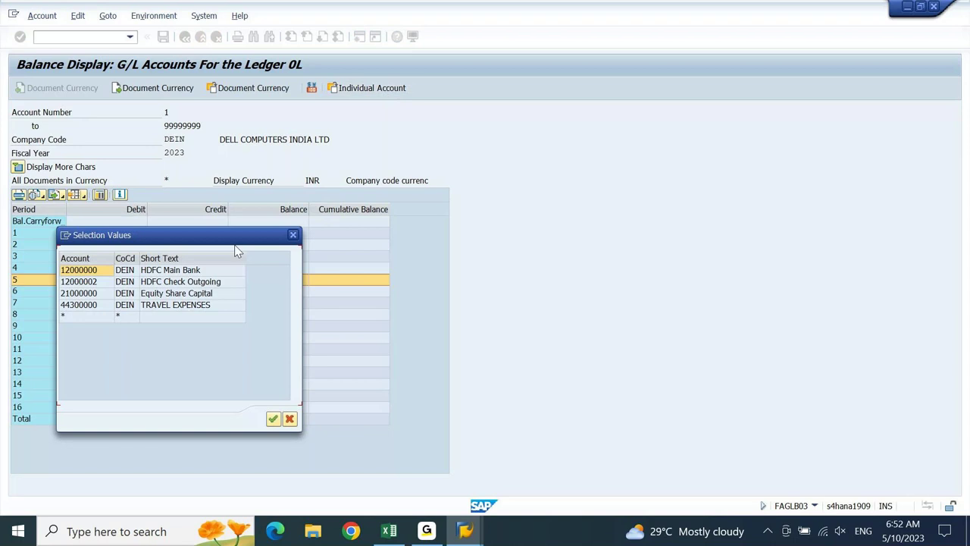
{"action": "left_click_drag", "start_coordinate": [233, 247], "coordinate": [523, 117]}
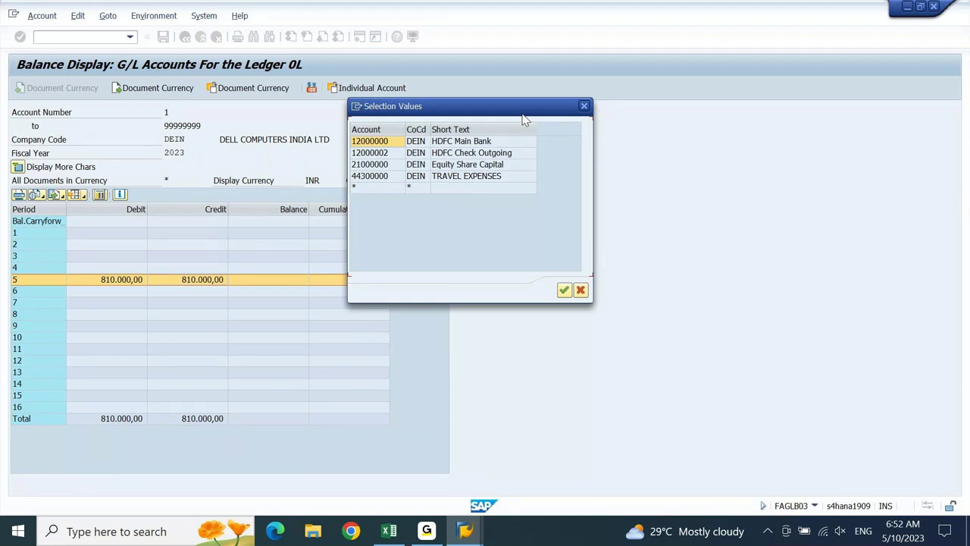
{"action": "double_click", "coordinate": [390, 141]}
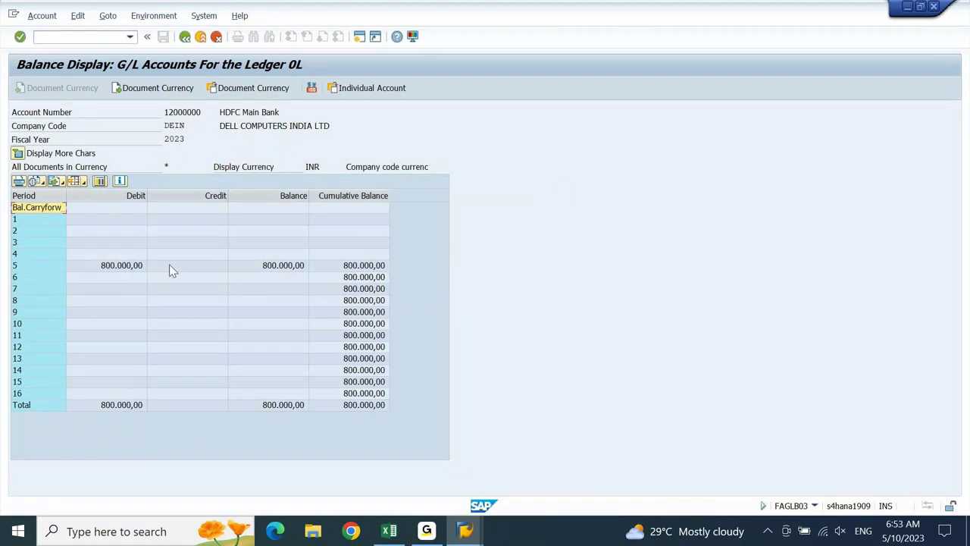
- Examine the HDFC Main Bank account's period 5 debit and balance cells and its Balance and Cumulative Balance columns
{"action": "left_click", "coordinate": [134, 270]}
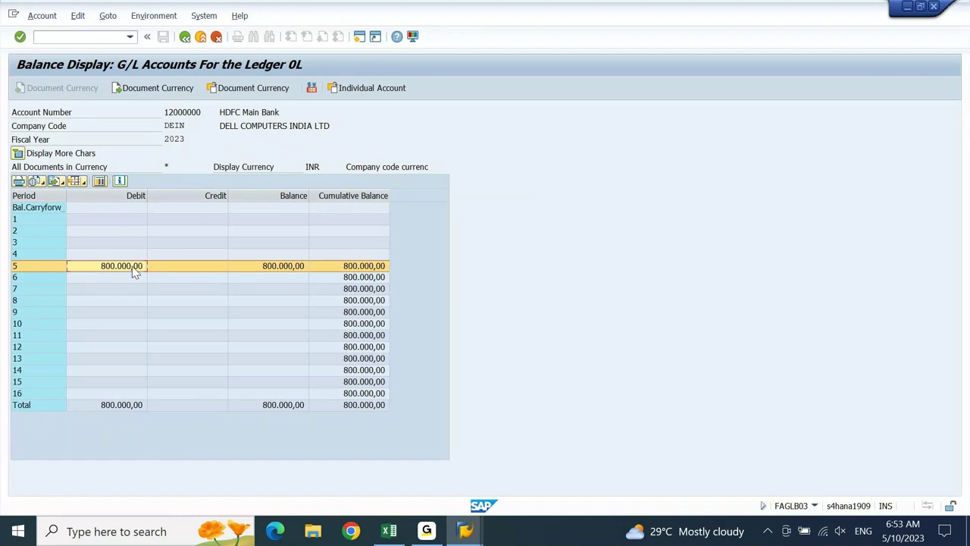
{"action": "double_click", "coordinate": [134, 271]}
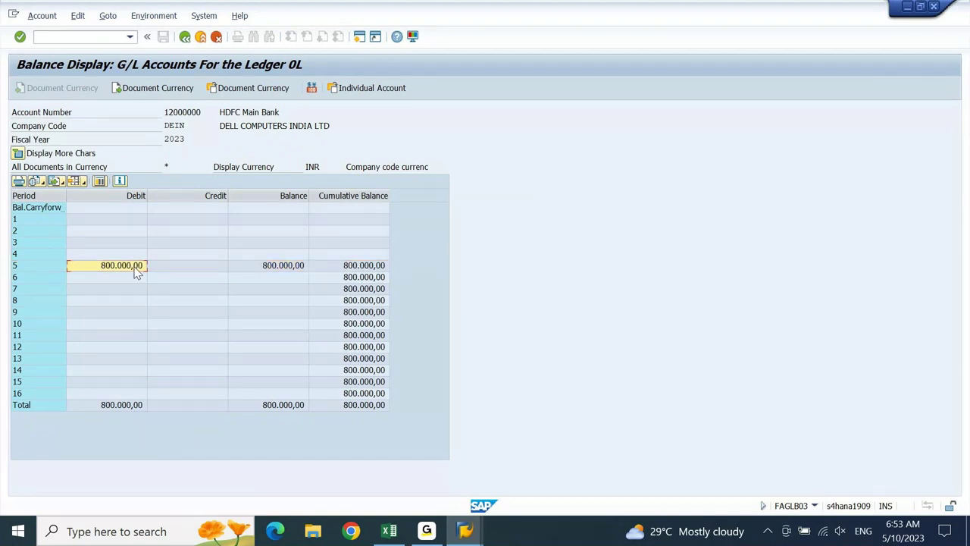
{"action": "left_click", "coordinate": [286, 199]}
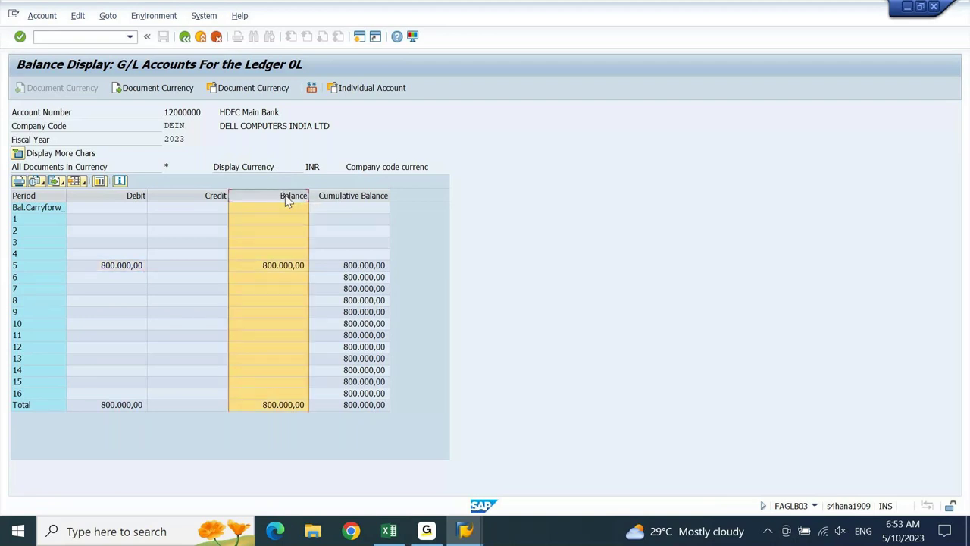
{"action": "left_click", "coordinate": [373, 199], "text": "ctrl"}
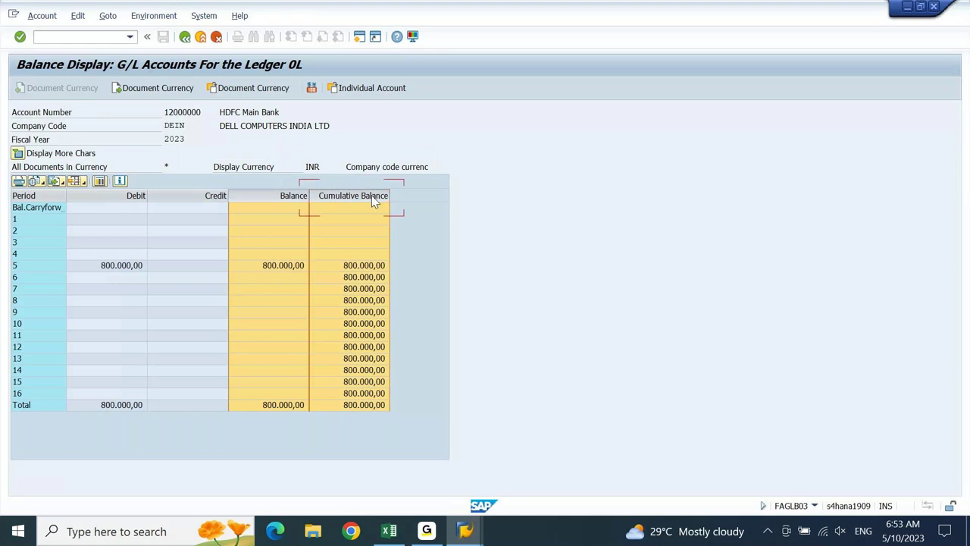
{"action": "left_click", "coordinate": [283, 268]}
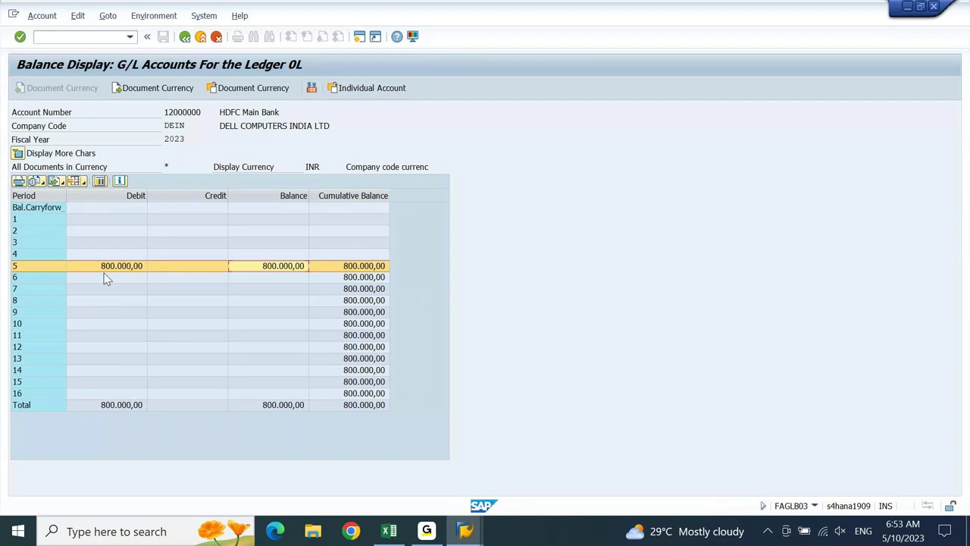
- Show the balances of individual account 21000000 Equity Share Capital and examine its period 5 entries and Balance column
{"action": "left_click", "coordinate": [405, 89]}
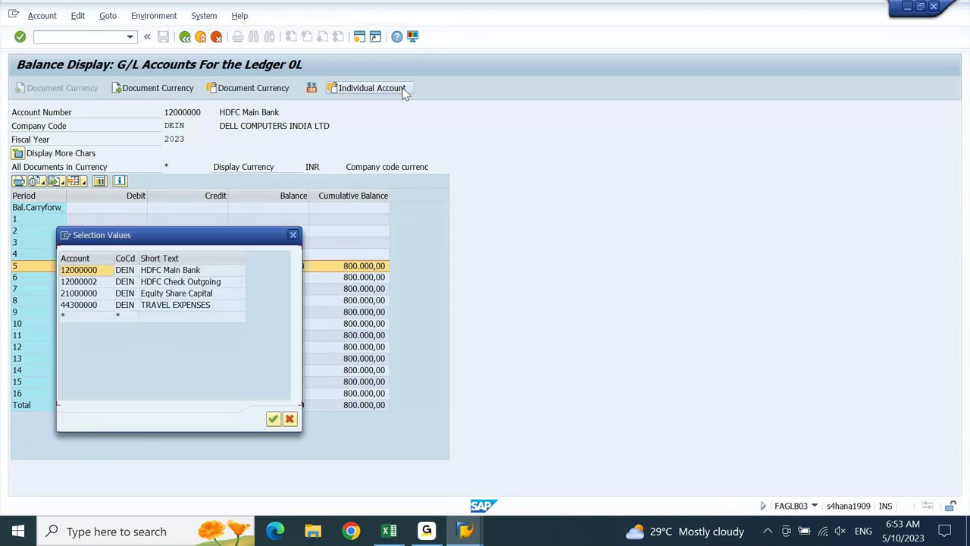
{"action": "left_click", "coordinate": [171, 296]}
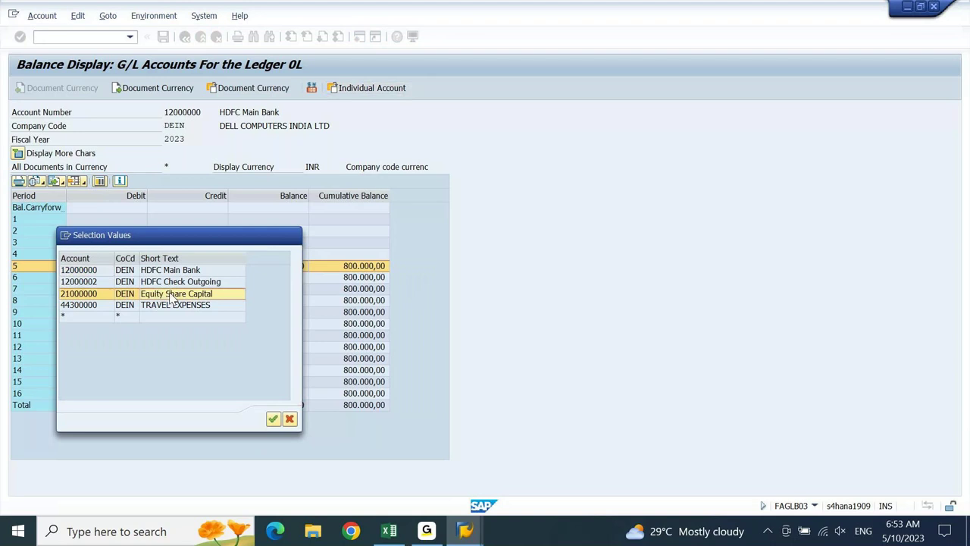
{"action": "double_click", "coordinate": [171, 295]}
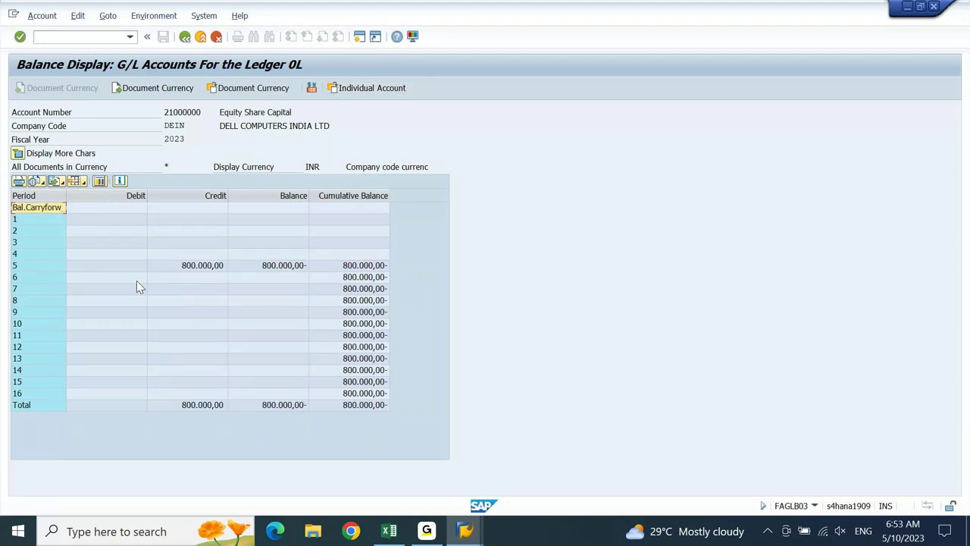
{"action": "left_click", "coordinate": [129, 278]}
{"action": "left_click", "coordinate": [129, 267]}
{"action": "left_click", "coordinate": [188, 268]}
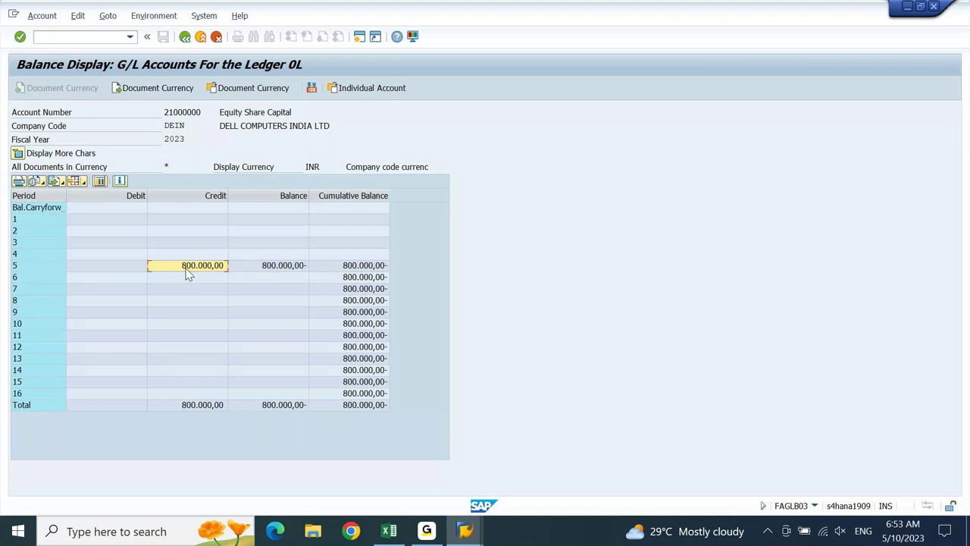
{"action": "left_click", "coordinate": [282, 195]}
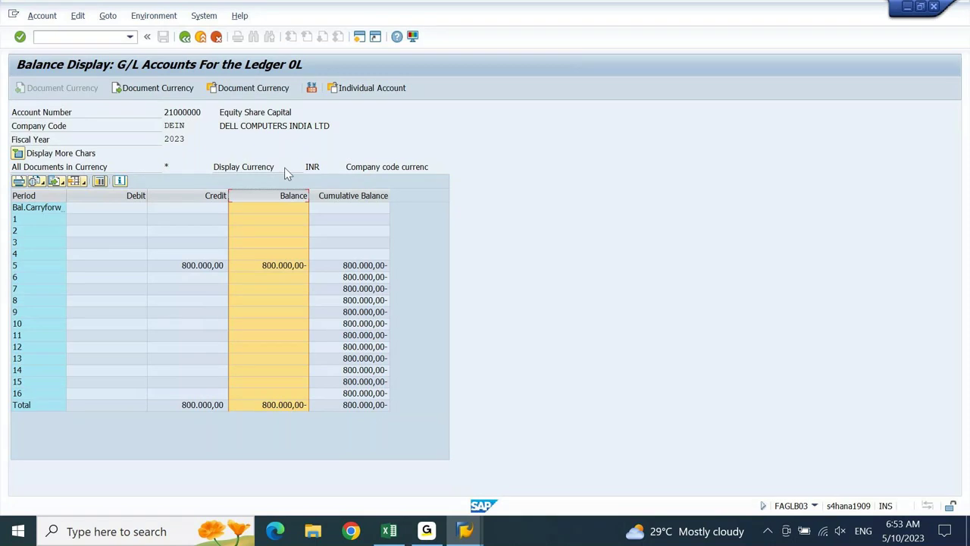
- Limit the balances to documents in currency INR and display them in the group currency USD, checking the period 5 credit
{"action": "left_click", "coordinate": [258, 90]}
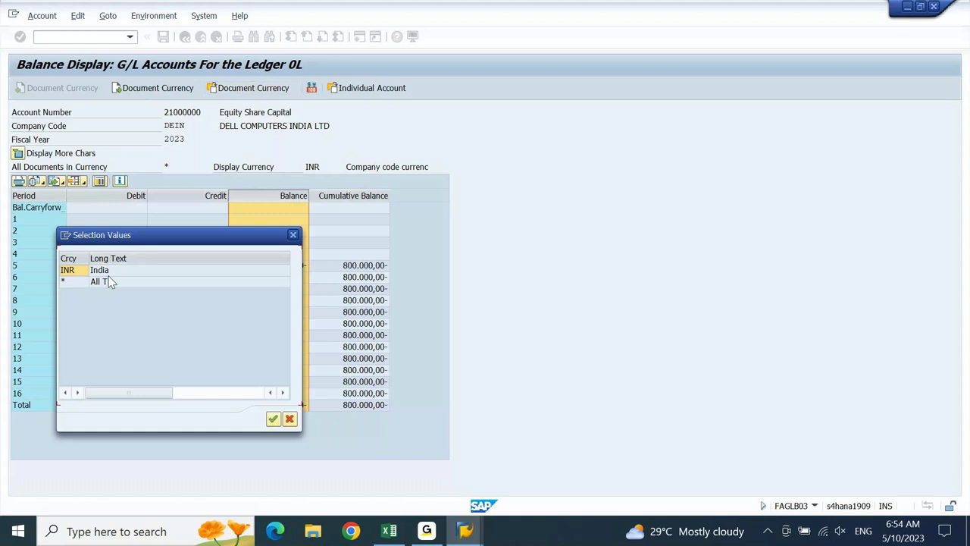
{"action": "left_click", "coordinate": [294, 234]}
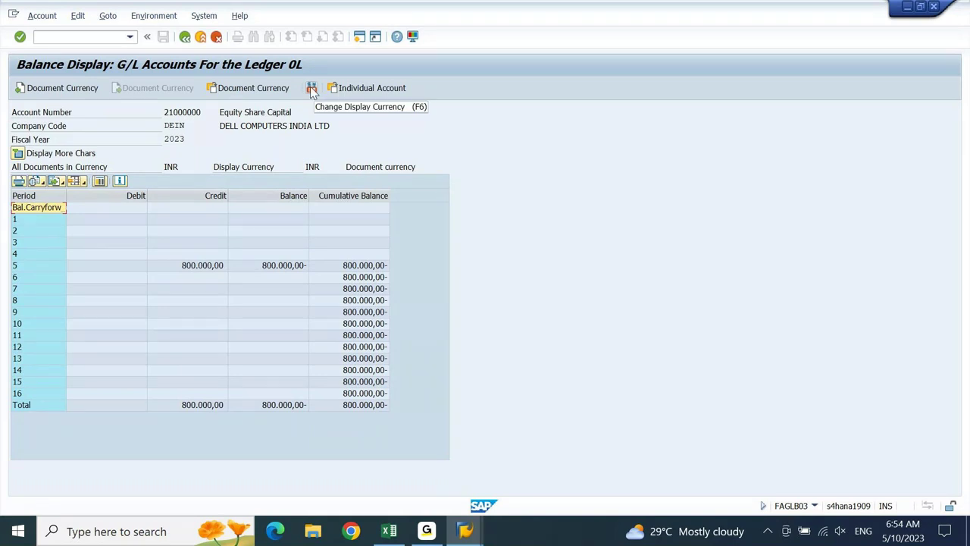
{"action": "left_click", "coordinate": [310, 88]}
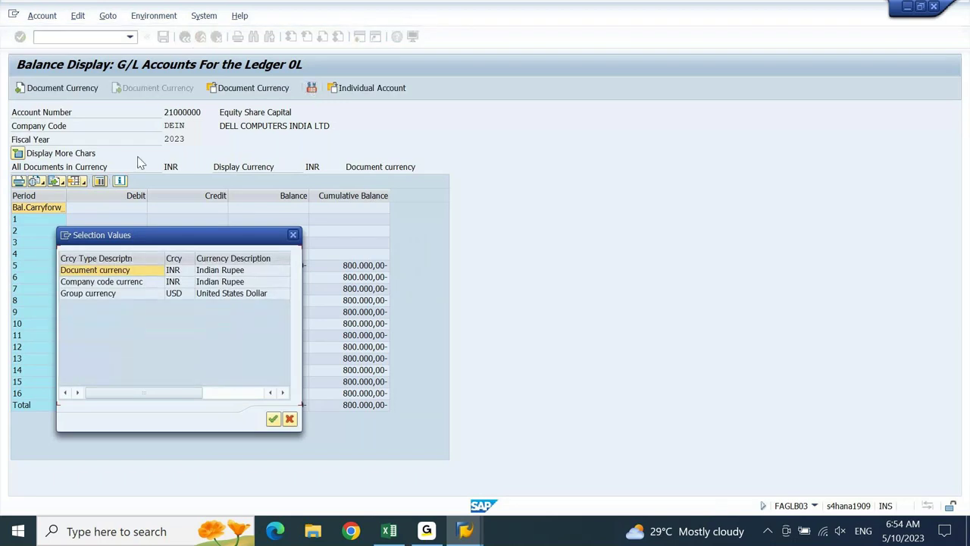
{"action": "left_click", "coordinate": [174, 293]}
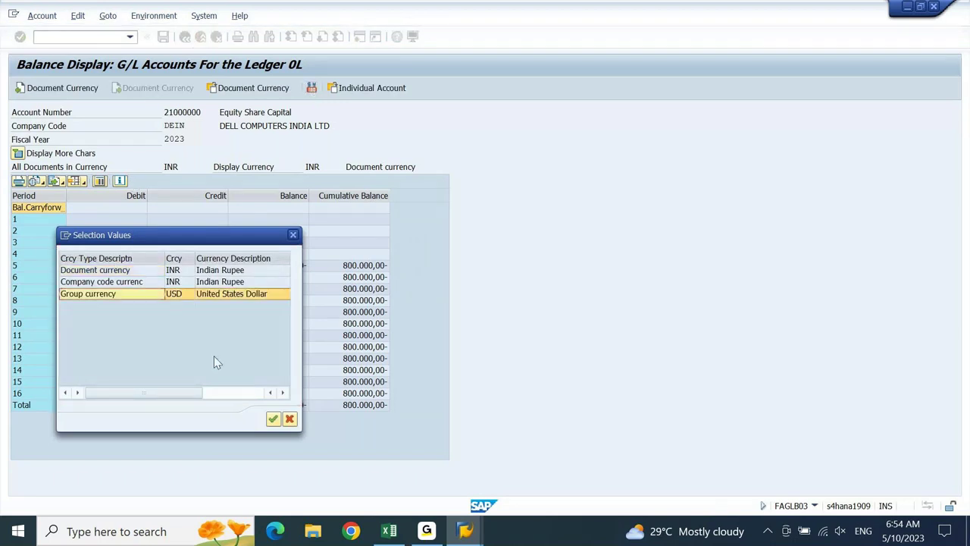
{"action": "left_click", "coordinate": [273, 419]}
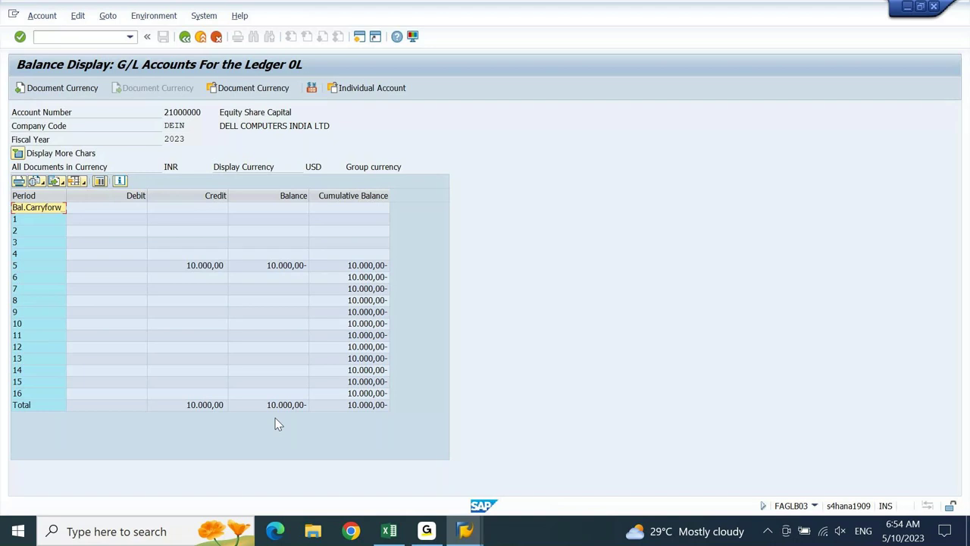
{"action": "left_click", "coordinate": [172, 327]}
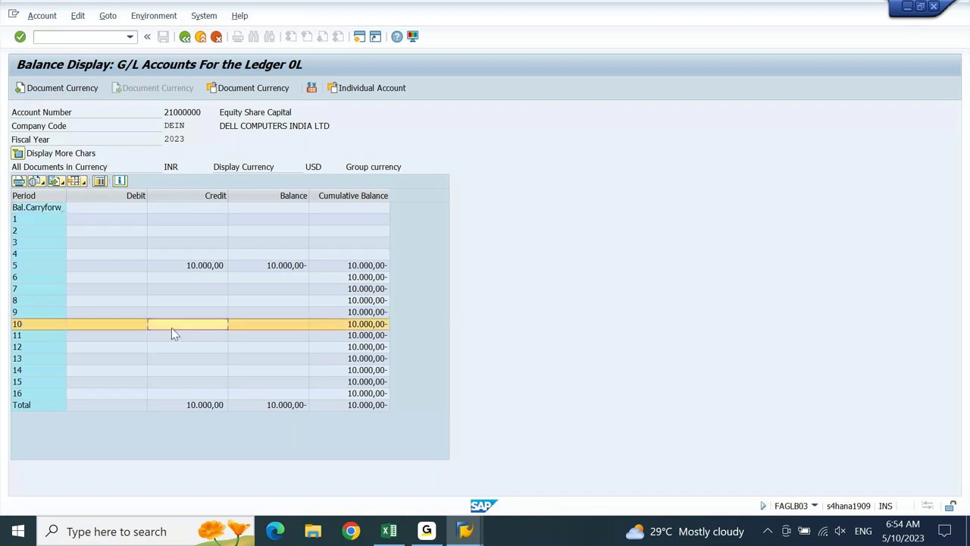
{"action": "left_click", "coordinate": [211, 267]}
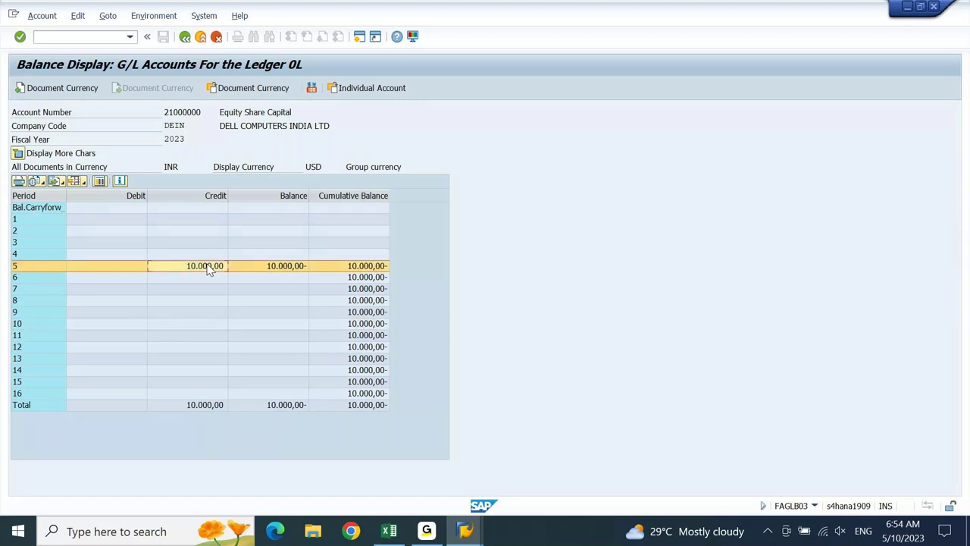
- View the report call history for the period 5 amounts and return to the G/L account balance display
{"action": "left_click", "coordinate": [101, 182]}
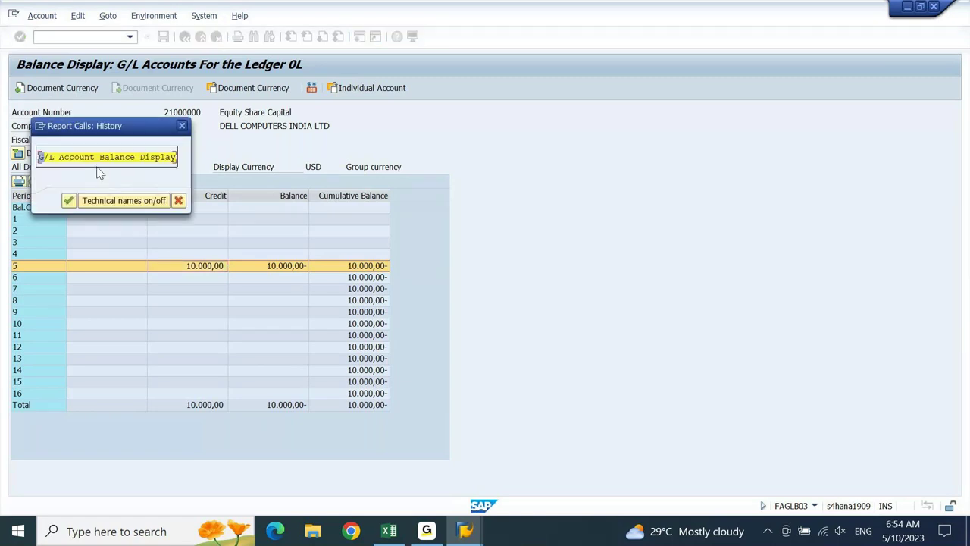
{"action": "double_click", "coordinate": [116, 160]}
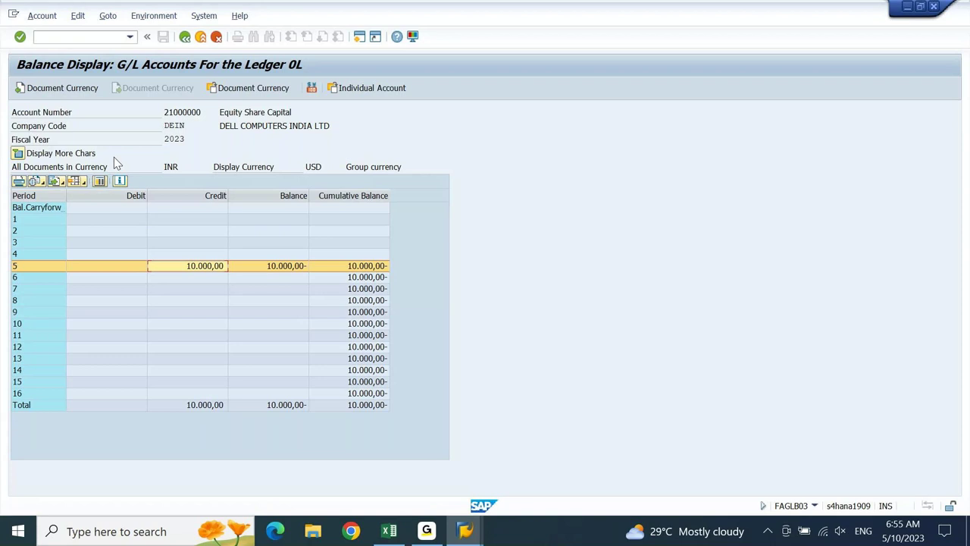
{"action": "left_click", "coordinate": [283, 272]}
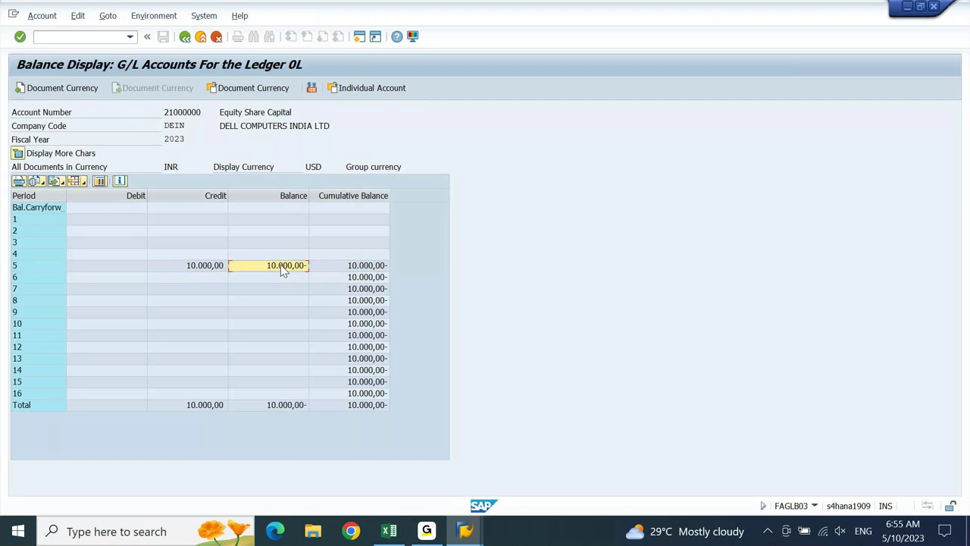
{"action": "key", "text": "F2"}
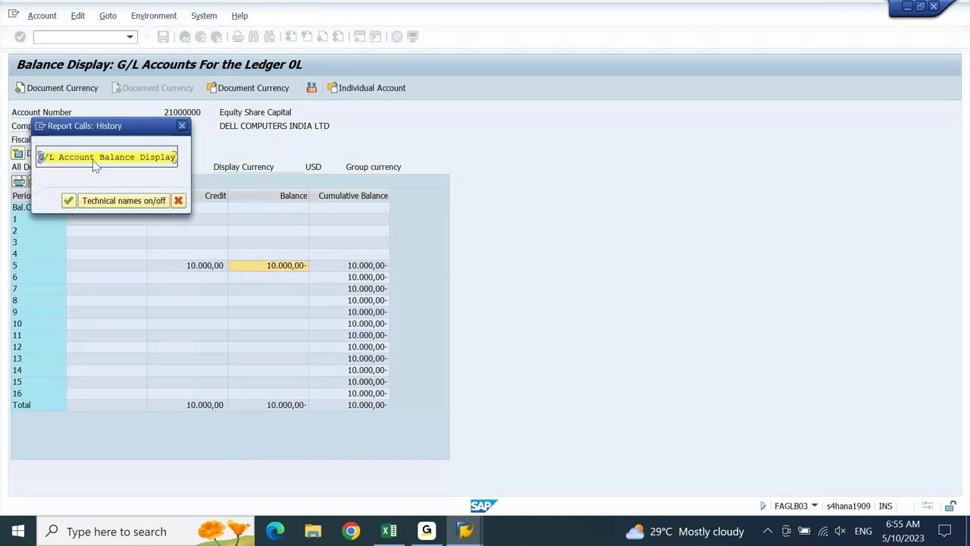
{"action": "double_click", "coordinate": [97, 157]}
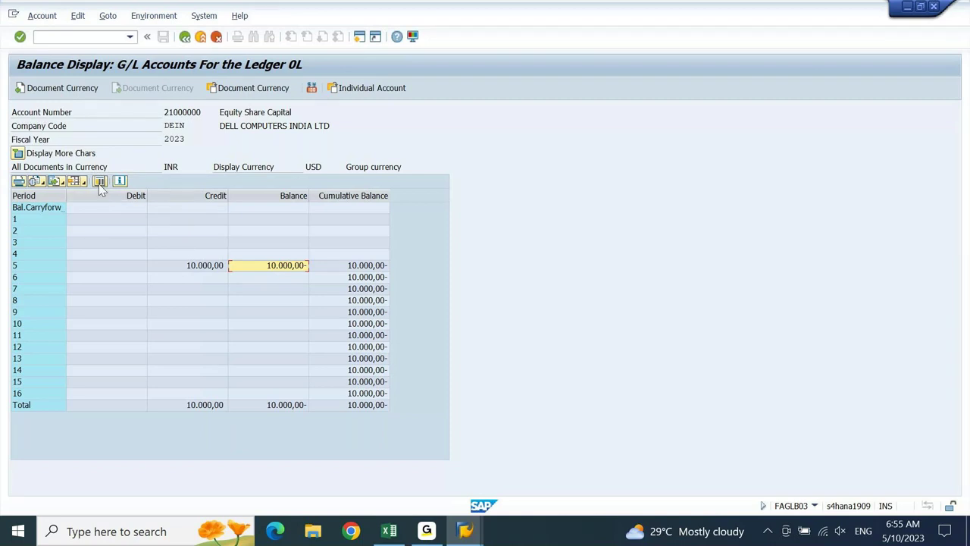
{"action": "left_click", "coordinate": [99, 182]}
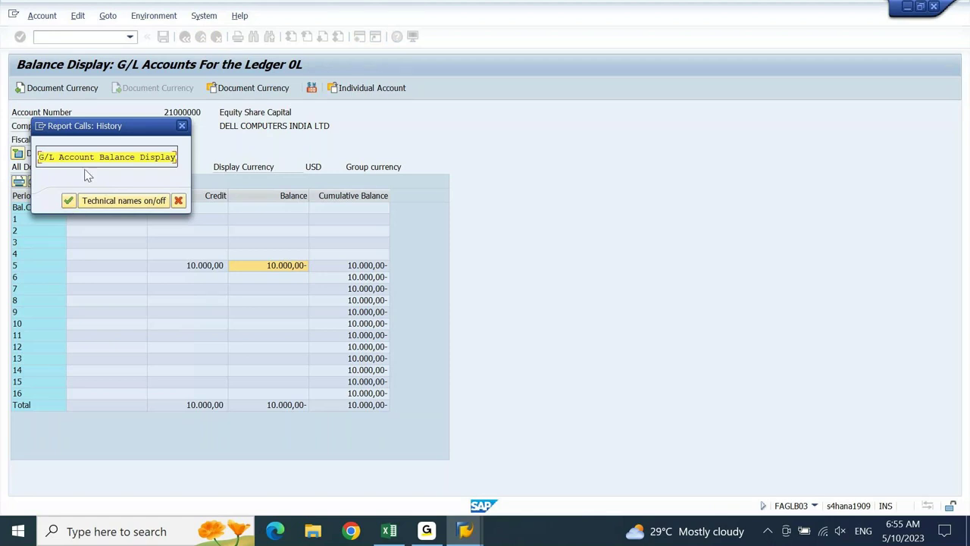
{"action": "left_click", "coordinate": [69, 202]}
- Open the line items behind the period 5 balance and go back to the G/L Account Balance Display selection screen
{"action": "left_click", "coordinate": [288, 269]}
{"action": "double_click", "coordinate": [288, 267]}
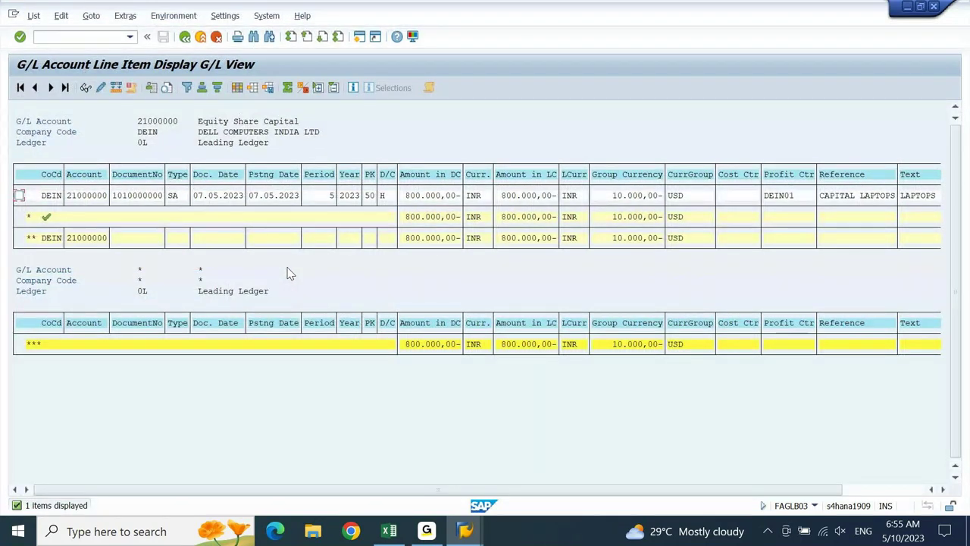
{"action": "key", "text": "F3"}
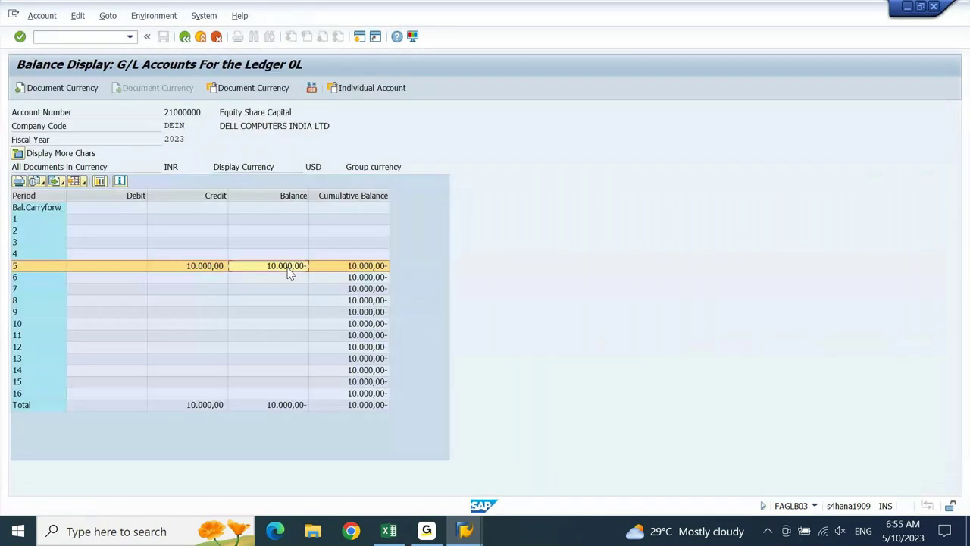
{"action": "key", "text": "F3"}
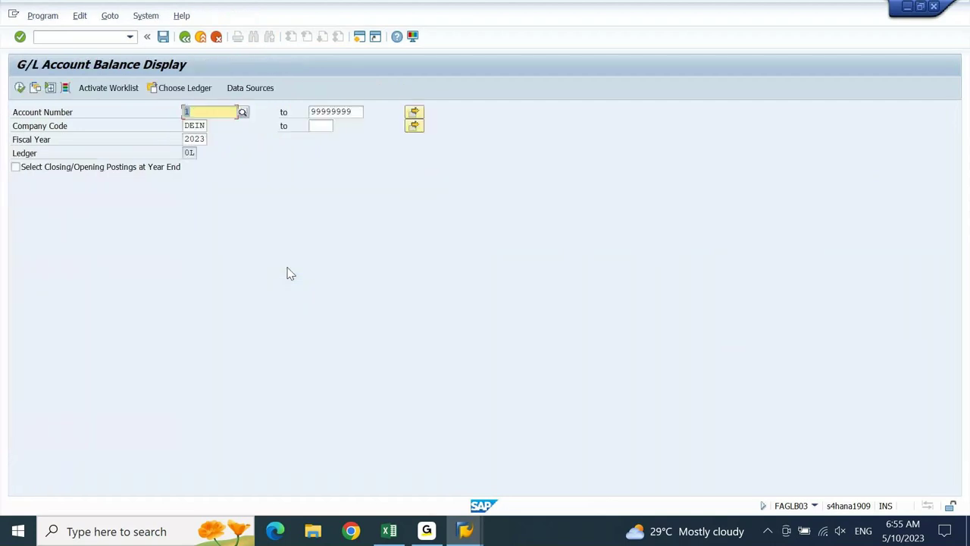
- Switch to the FICO 7.30 AM IST workbook in Excel and copy the heading "3. Financial Statements" into cell A2152 below the balance reports
{"action": "key", "text": "alt+Tab"}
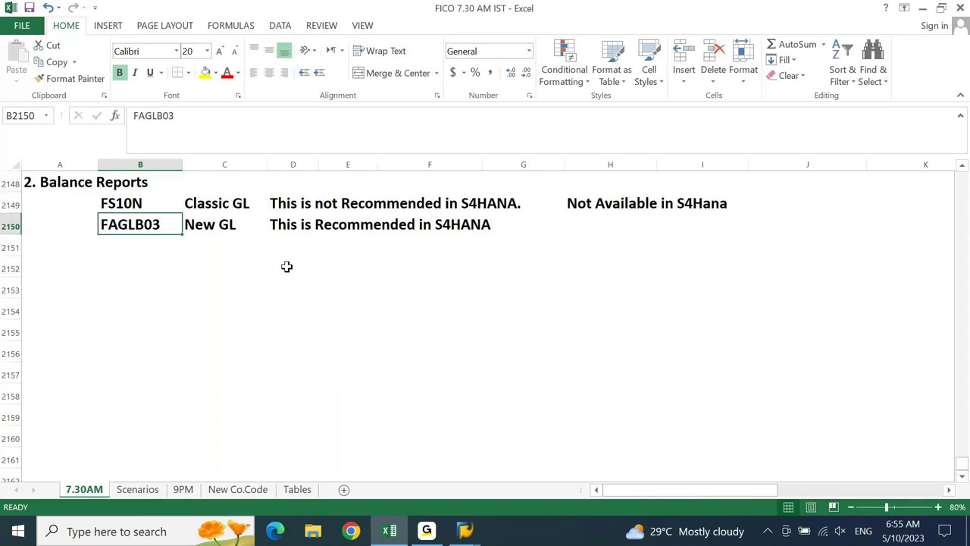
{"action": "key", "text": "Up"}
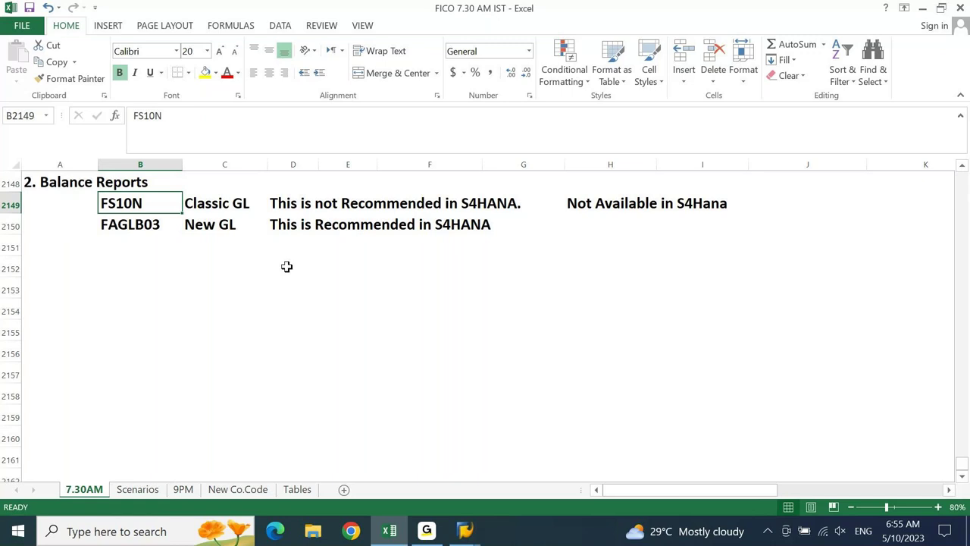
{"action": "key", "text": "Down"}
{"action": "key", "text": "Down"}
{"action": "key", "text": "Left"}
{"action": "key", "text": "Up"}
{"action": "key", "text": "Up"}
{"action": "key", "text": "Up"}
{"action": "key", "text": "Up"}
{"action": "key", "text": "Up"}
{"action": "key", "text": "Up"}
{"action": "key", "text": "Up"}
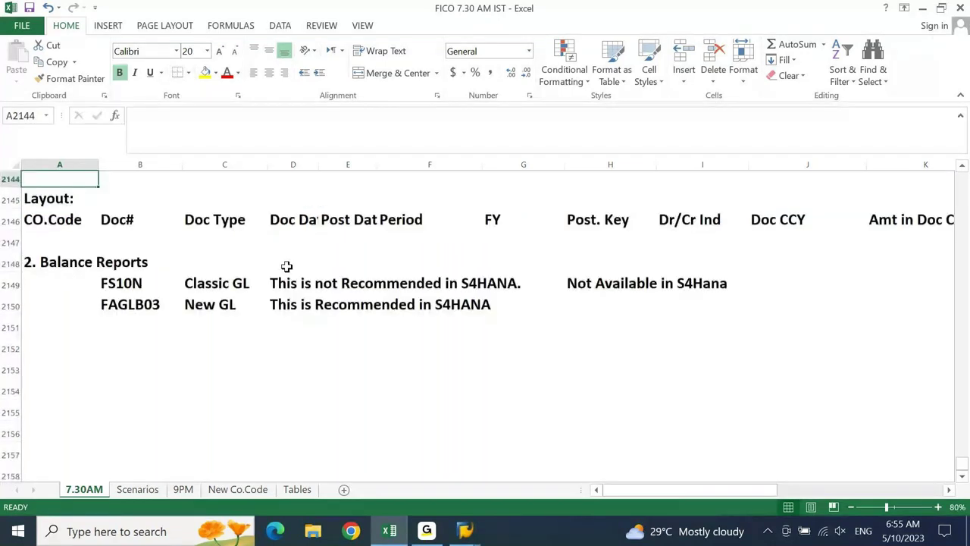
{"action": "key", "text": "ctrl+c"}
{"action": "key", "text": "Down"}
{"action": "key", "text": "Down"}
{"action": "key", "text": "Down"}
{"action": "key", "text": "Down"}
{"action": "key", "text": "Down"}
{"action": "key", "text": "Down"}
{"action": "key", "text": "Down"}
{"action": "key", "text": "Down"}
{"action": "key", "text": "Down"}
{"action": "key", "text": "Down"}
{"action": "key", "text": "Down"}
{"action": "key", "text": "Down"}
{"action": "key", "text": "Down"}
{"action": "key", "text": "Down"}
{"action": "key", "text": "Down"}
{"action": "key", "text": "Down"}
{"action": "key", "text": "Right"}
{"action": "key", "text": "Left"}
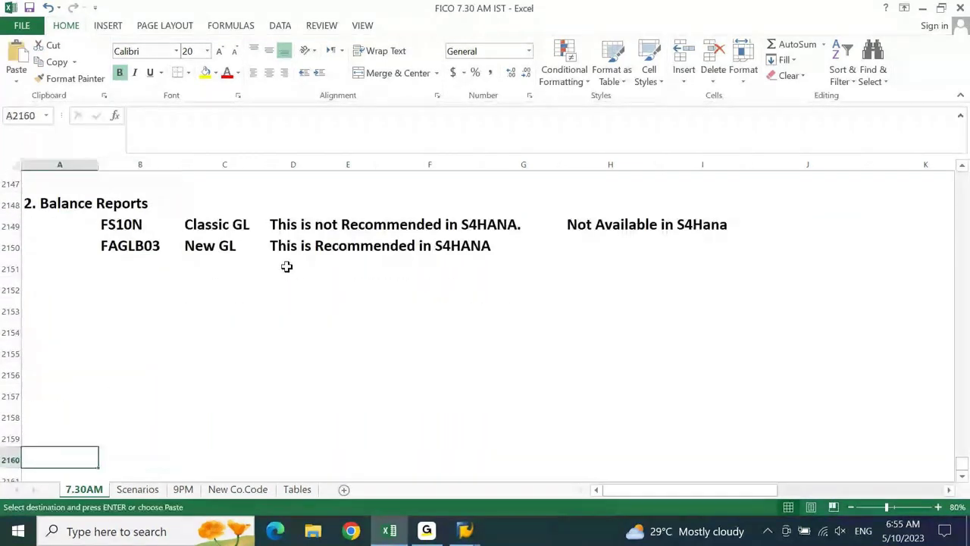
{"action": "key", "text": "ctrl+Up"}
{"action": "key", "text": "Down"}
{"action": "key", "text": "Down"}
{"action": "key", "text": "Down"}
{"action": "key", "text": "Down"}
{"action": "key", "text": "ctrl+v"}
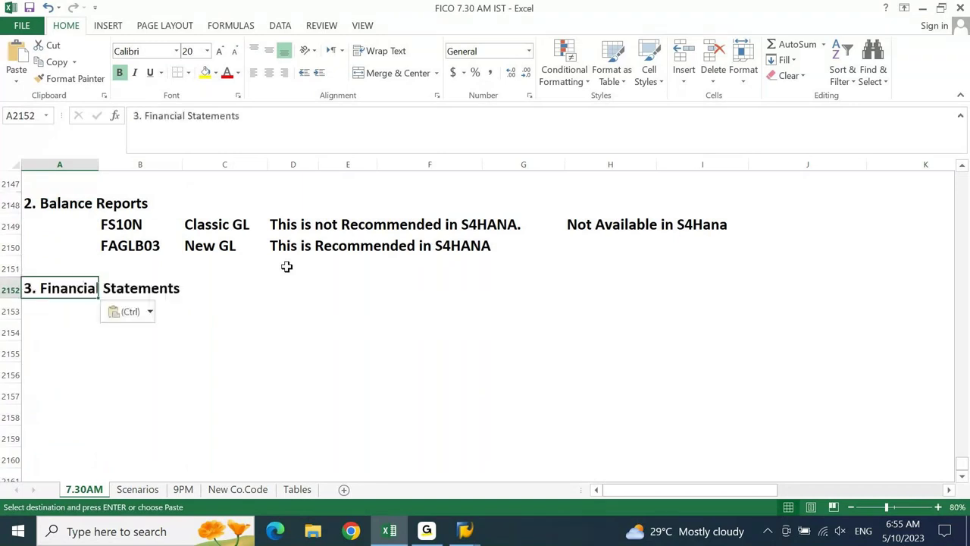
{"action": "key", "text": "Escape"}
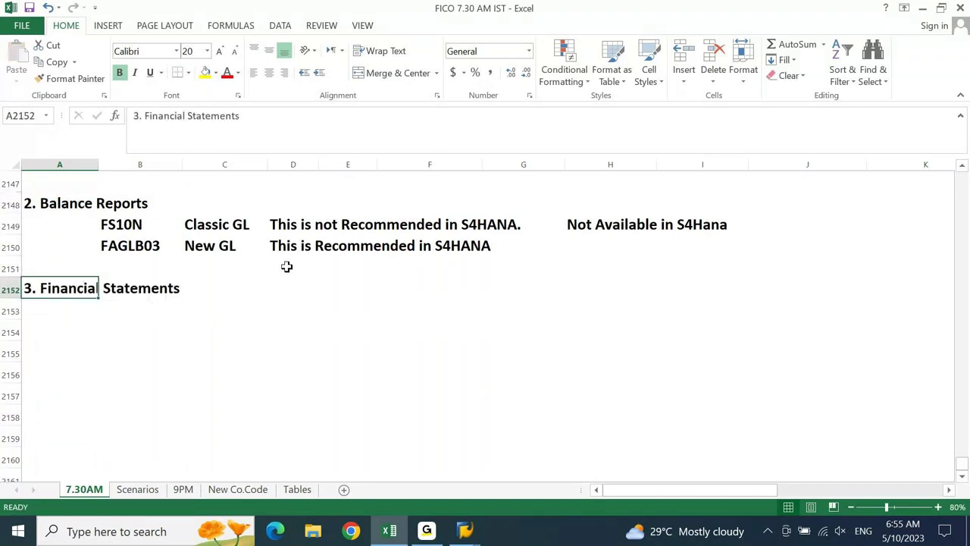
{"action": "key", "text": "Down"}
{"action": "key", "text": "Right"}
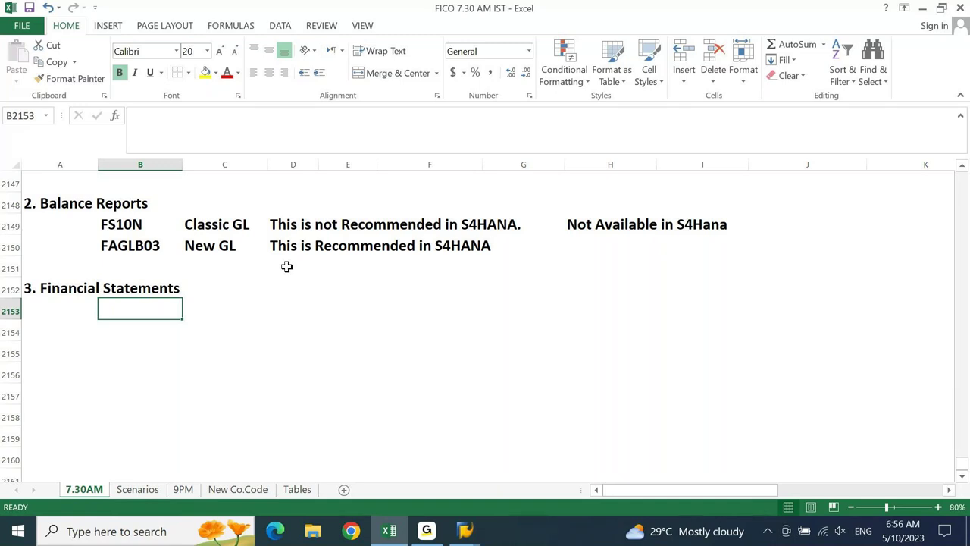
- Switch to the SAP G/L Account Balance Display session and return to SAP Easy Access with the command /n
{"action": "left_click", "coordinate": [465, 530]}
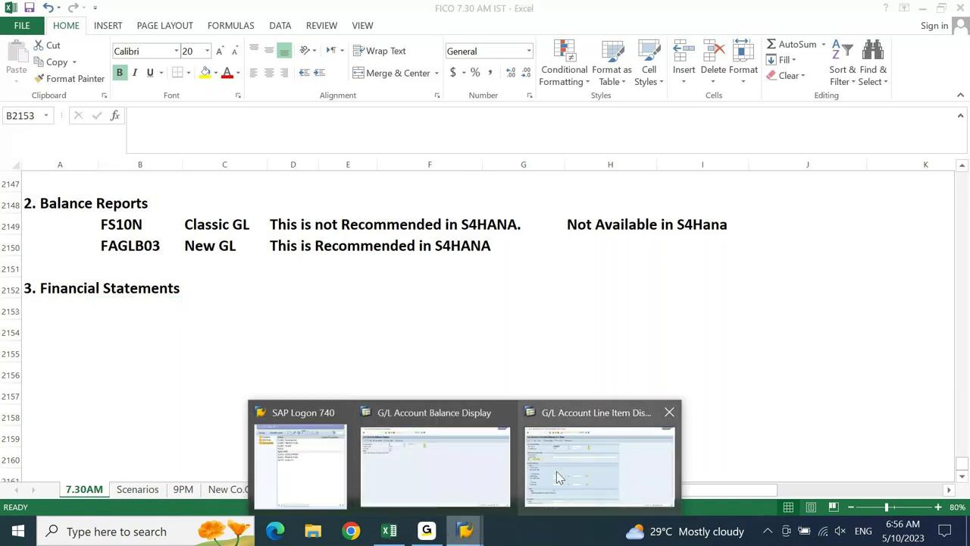
{"action": "left_click", "coordinate": [434, 462]}
{"action": "left_click", "coordinate": [91, 36]}
{"action": "type", "text": "/n"}
{"action": "key", "text": "Return"}
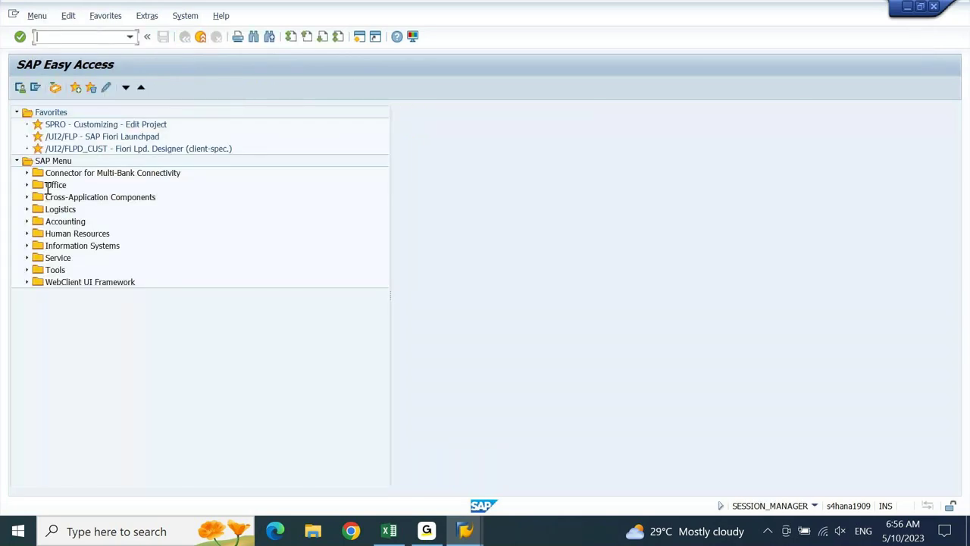
- Expand the SAP menu path Accounting > Financial Accounting > General Ledger > Information System > General Ledger Reports
{"action": "double_click", "coordinate": [64, 221]}
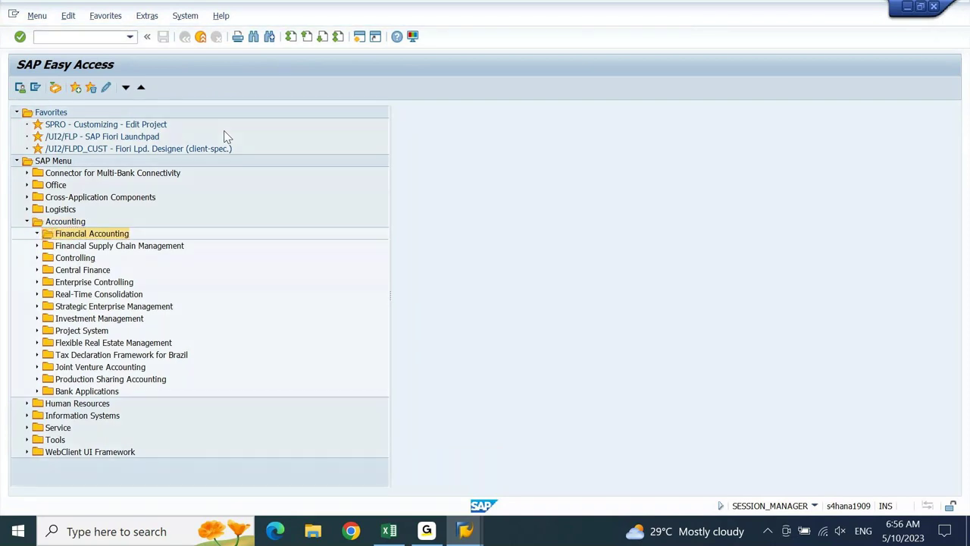
{"action": "key", "text": "Right"}
{"action": "key", "text": "Down"}
{"action": "key", "text": "Down"}
{"action": "key", "text": "Up"}
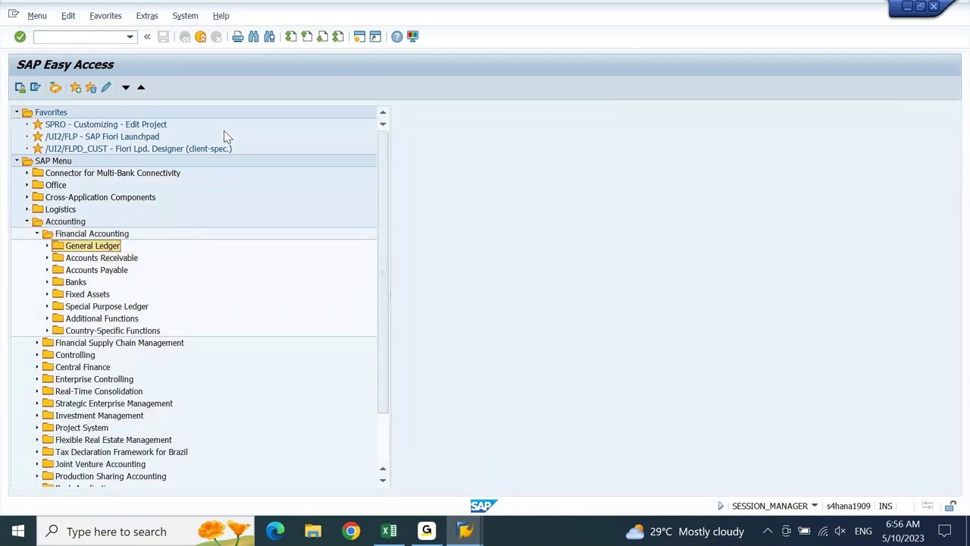
{"action": "key", "text": "Right"}
{"action": "key", "text": "Down"}
{"action": "key", "text": "Down"}
{"action": "key", "text": "Down"}
{"action": "key", "text": "Down"}
{"action": "key", "text": "Down"}
{"action": "key", "text": "Down"}
{"action": "key", "text": "Right"}
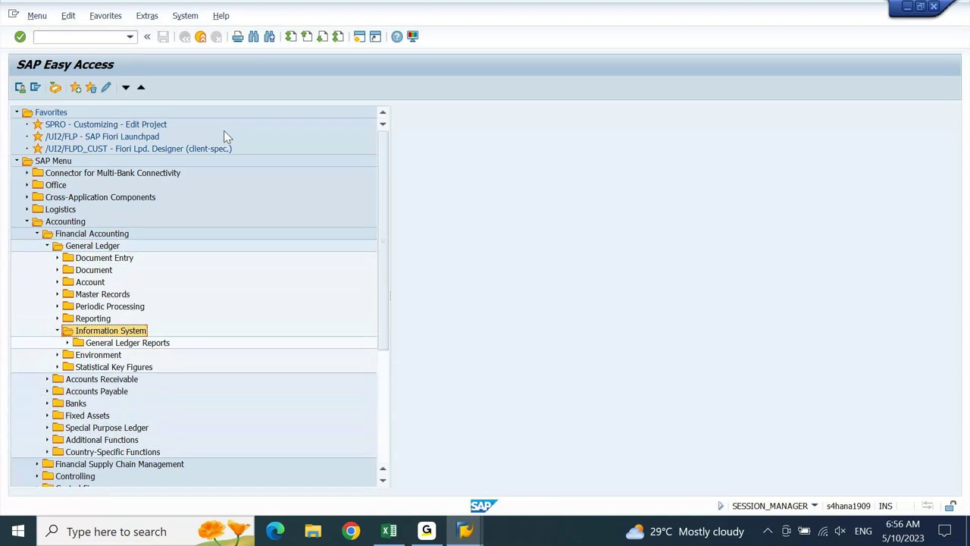
{"action": "key", "text": "Down"}
{"action": "key", "text": "Right"}
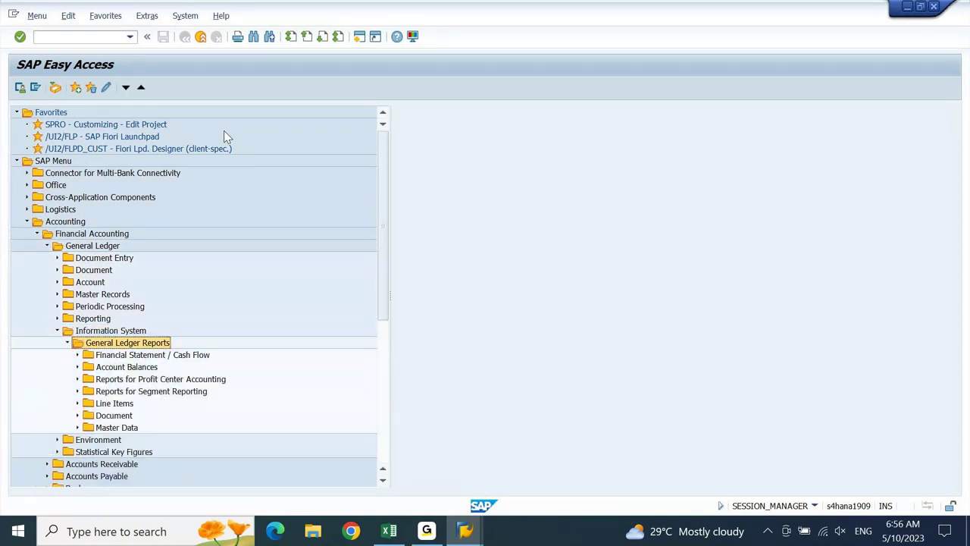
- Expand Account Balances > General > G/L Account Balances in the SAP menu and select S_PL0_86000030 - G/L Account Balances (Detailed)
{"action": "key", "text": "Down"}
{"action": "key", "text": "Right"}
{"action": "key", "text": "Down"}
{"action": "key", "text": "Right"}
{"action": "key", "text": "Down"}
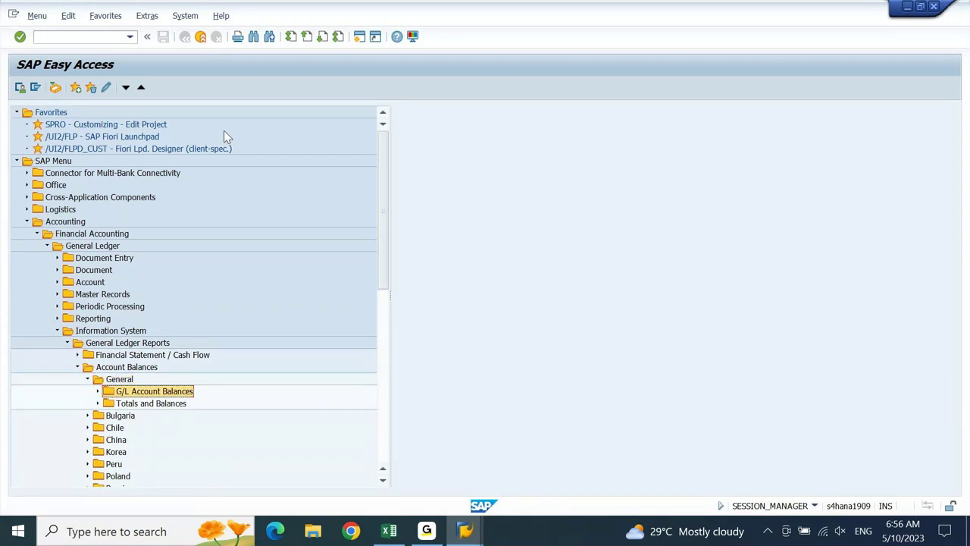
{"action": "key", "text": "Right"}
{"action": "key", "text": "Down"}
{"action": "key", "text": "Down"}
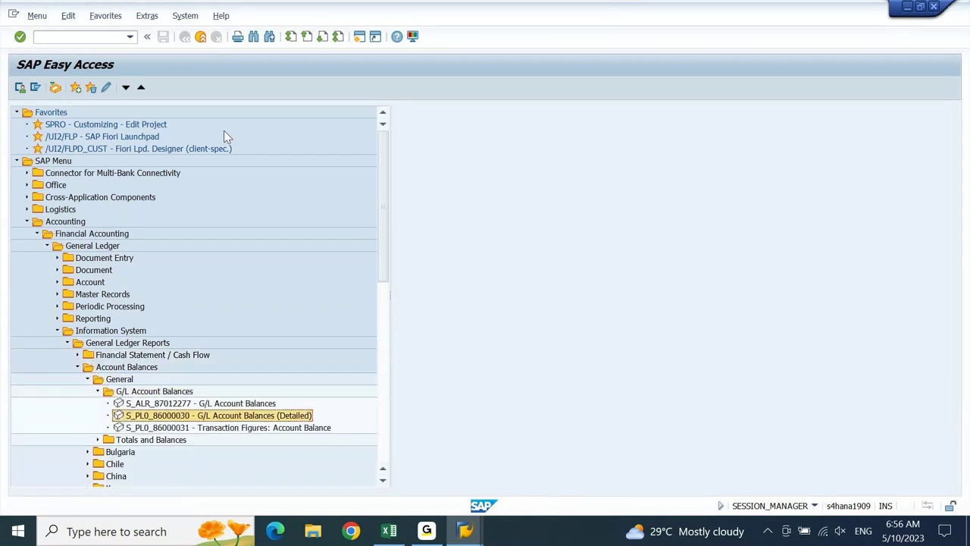
- Switch to the FICO 7.30 AM IST workbook in Excel and paste the copied report name into cell B2153 under Financial Statements
{"action": "left_click", "coordinate": [388, 531]}
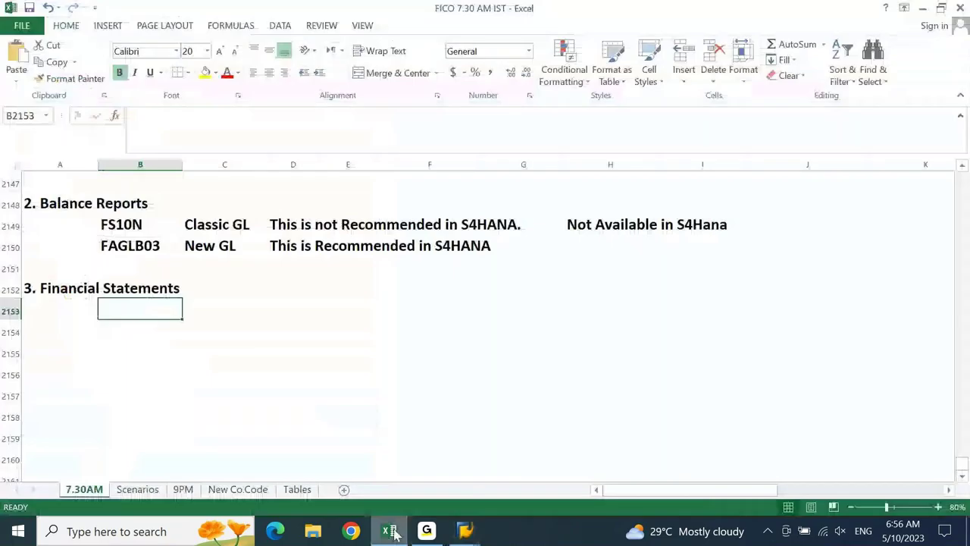
{"action": "key", "text": "ctrl+v"}
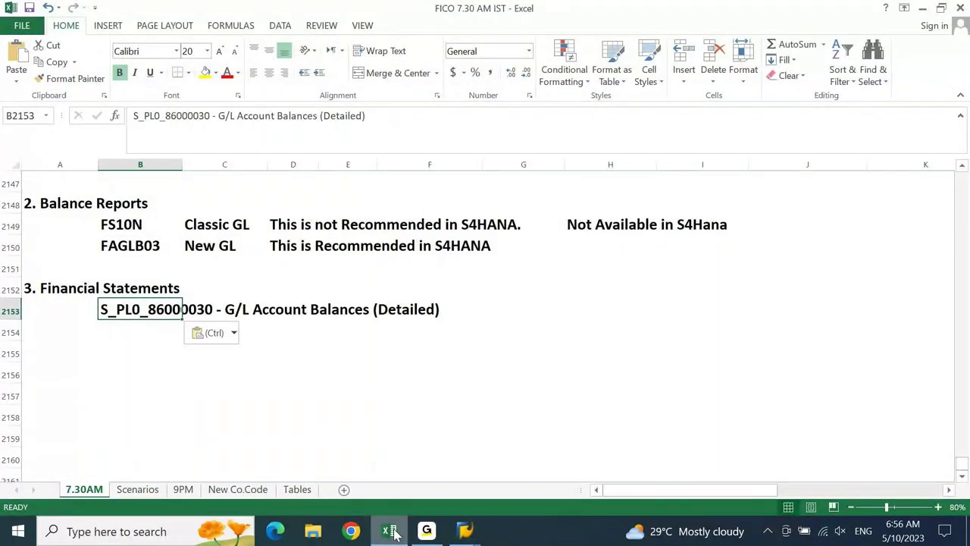
{"action": "key", "text": "Right"}
{"action": "key", "text": "Right"}
{"action": "key", "text": "Right"}
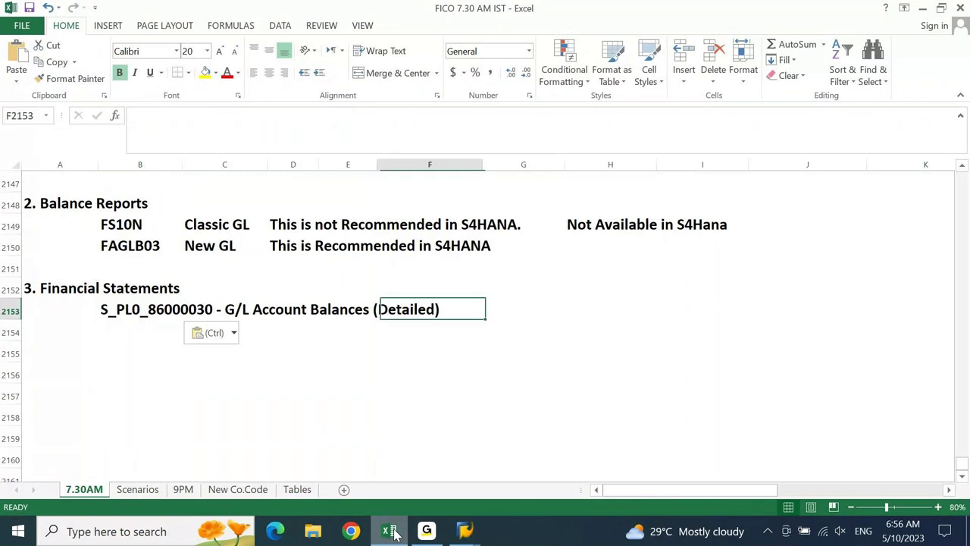
{"action": "key", "text": "Left"}
{"action": "key", "text": "Left"}
{"action": "key", "text": "Left"}
{"action": "key", "text": "Left"}
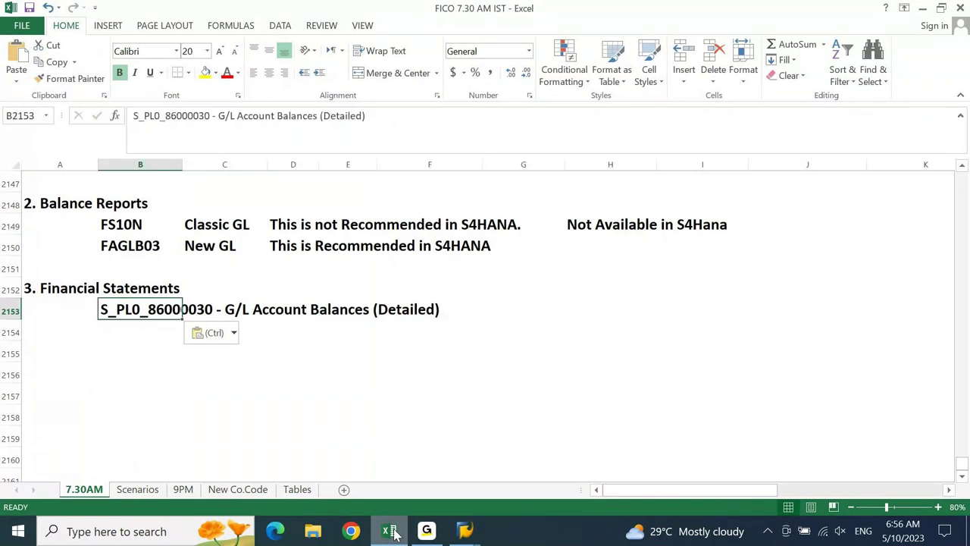
- Trim the entry in cell B2153 to the report code S_PL0_86000030, removing the description after it
{"action": "key", "text": "F1"}
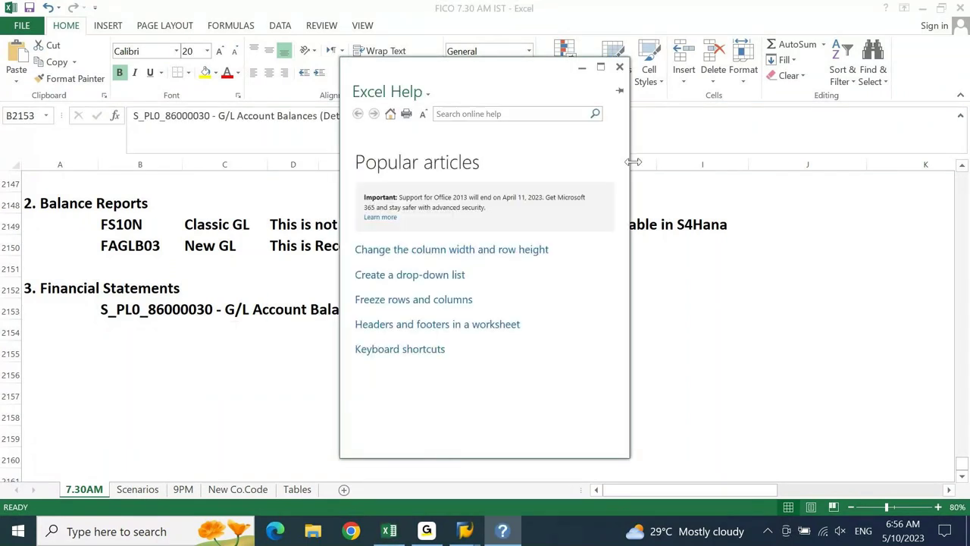
{"action": "left_click", "coordinate": [620, 69]}
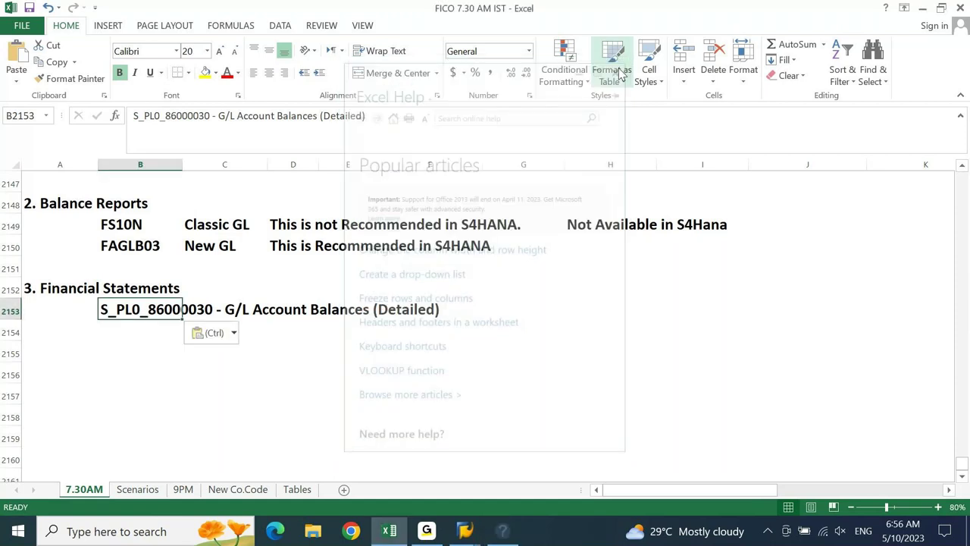
{"action": "key", "text": "F2"}
{"action": "key", "text": "ctrl+shift+Left"}
{"action": "key", "text": "ctrl+shift+Left"}
{"action": "key", "text": "ctrl+shift+Left"}
{"action": "key", "text": "ctrl+shift+Left"}
{"action": "key", "text": "ctrl+shift+Left"}
{"action": "key", "text": "ctrl+shift+Left"}
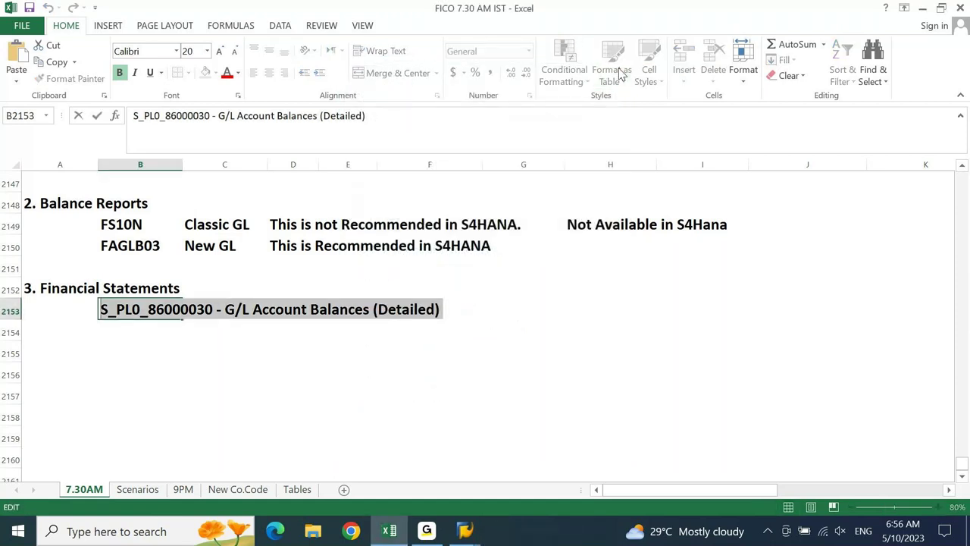
{"action": "key", "text": "ctrl+shift+Right"}
{"action": "key", "text": "ctrl+shift+Right"}
{"action": "key", "text": "ctrl+shift+Left"}
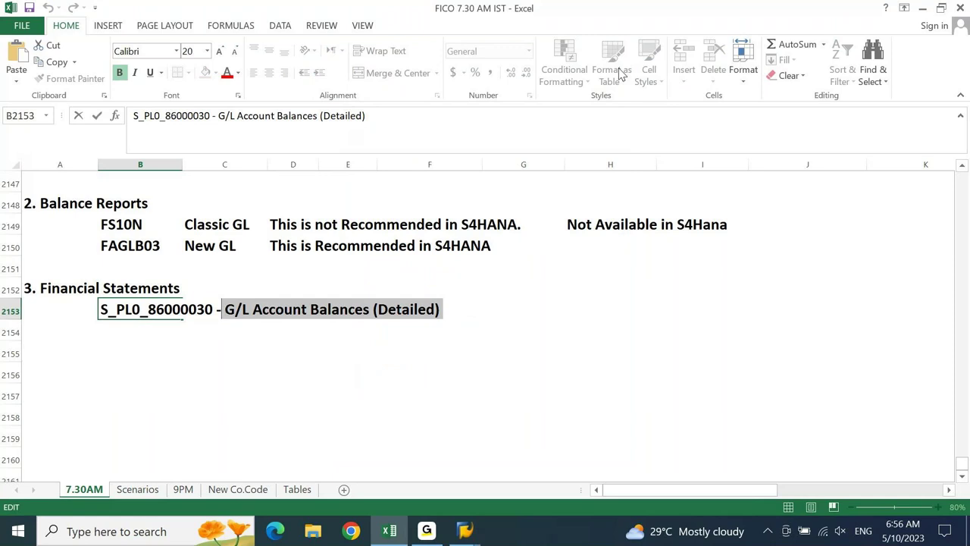
{"action": "key", "text": "Delete"}
{"action": "key", "text": "Return"}
- Enter "Trial Balance" in cell D2153 as the report type for S_PL0_86000030
{"action": "key", "text": "Up"}
{"action": "key", "text": "Right"}
{"action": "key", "text": "Right"}
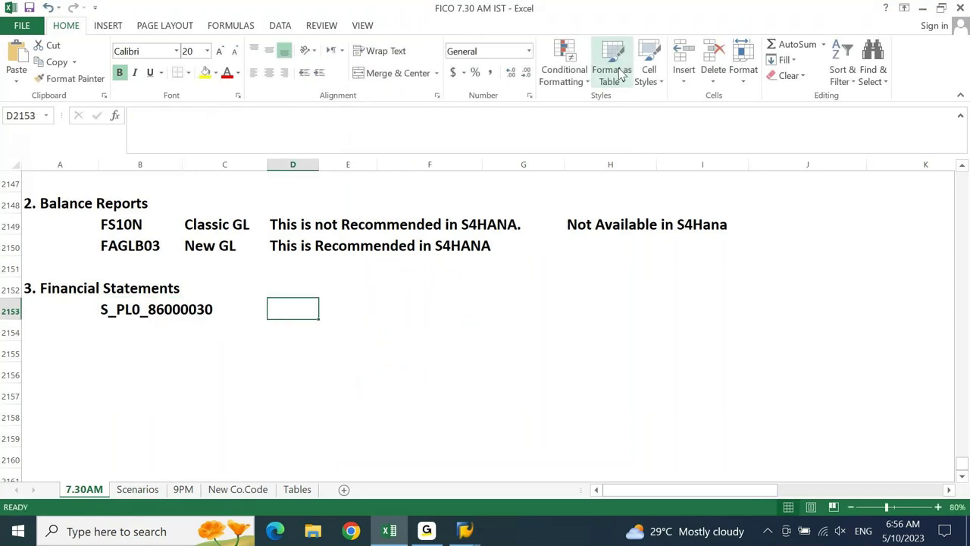
{"action": "type", "text": "trIAL"}
{"action": "key", "text": "Escape"}
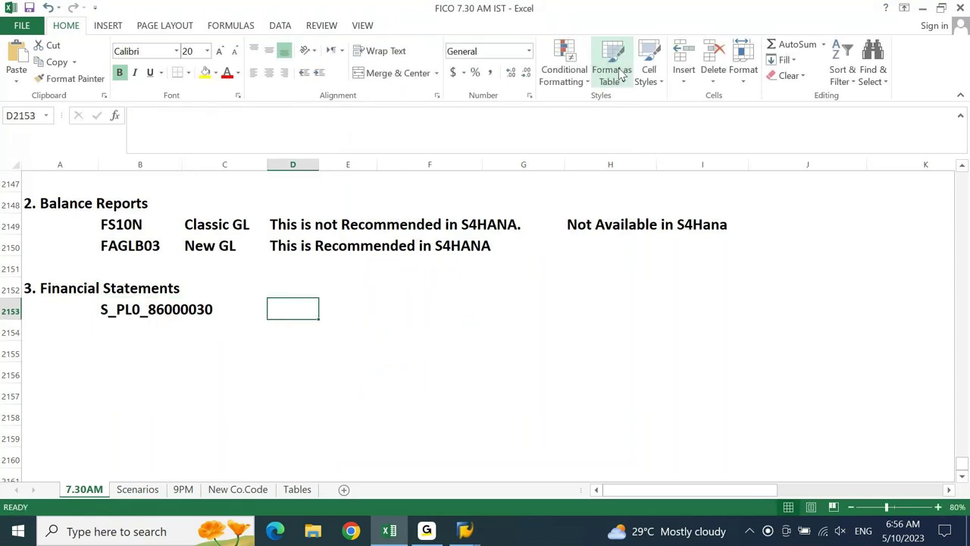
{"action": "type", "text": "Trial Balance"}
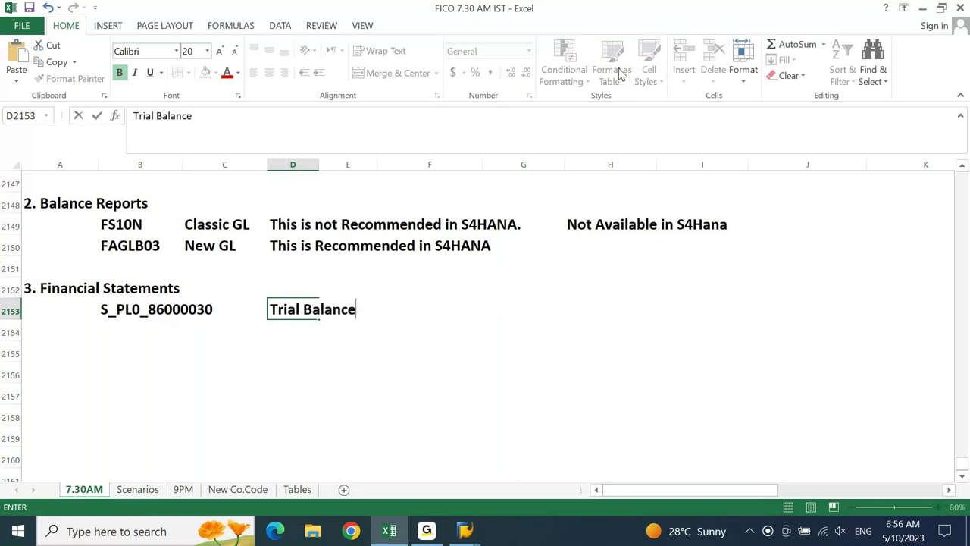
{"action": "key", "text": "ctrl+Return"}
- Enter the report types "PNL" in cell D2154 and "BS" in cell D2155
{"action": "key", "text": "Down"}
{"action": "key", "text": "Left"}
{"action": "key", "text": "Left"}
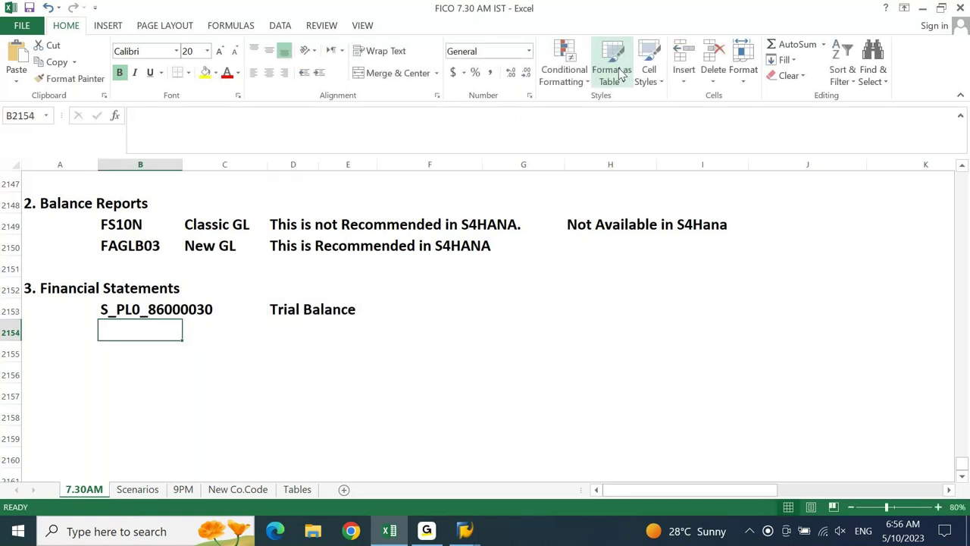
{"action": "key", "text": "Right"}
{"action": "key", "text": "Right"}
{"action": "type", "text": "PNL"}
{"action": "key", "text": "Return"}
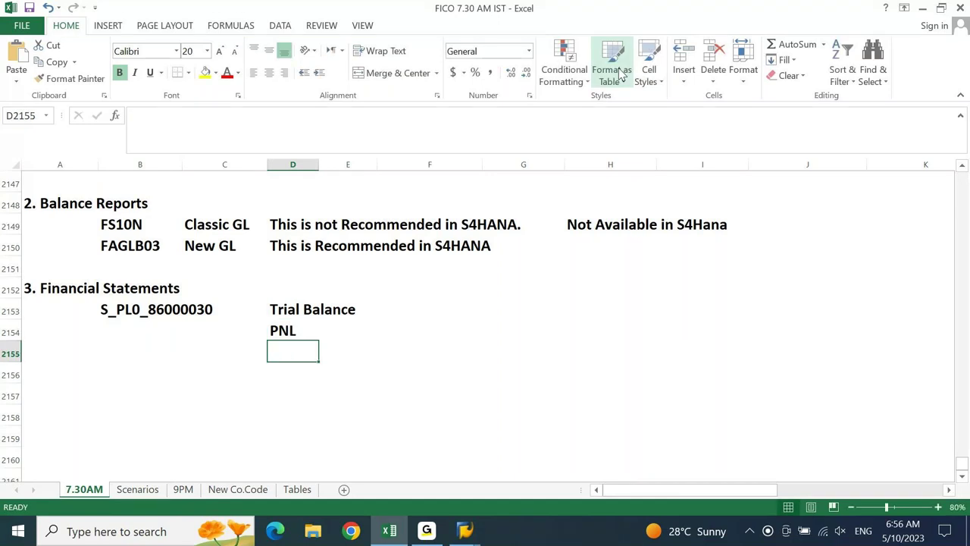
{"action": "type", "text": "BS"}
{"action": "key", "text": "Up"}
- Enter the transaction code F.01 for the PNL report in B2154 and copy it down to B2155 for BS
{"action": "key", "text": "Left"}
{"action": "key", "text": "Left"}
{"action": "type", "text": "F.0"}
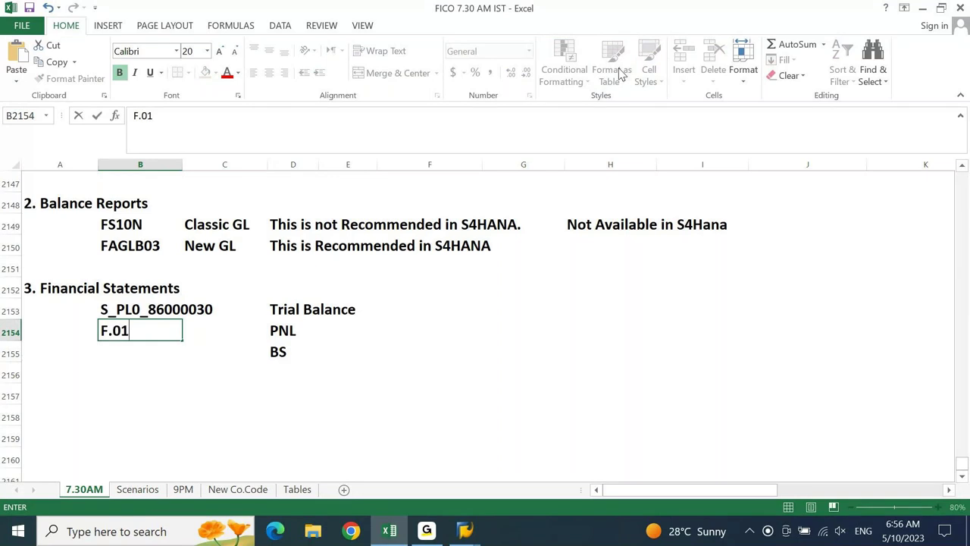
{"action": "type", "text": "1"}
{"action": "key", "text": "Return"}
{"action": "key", "text": "ctrl+d"}
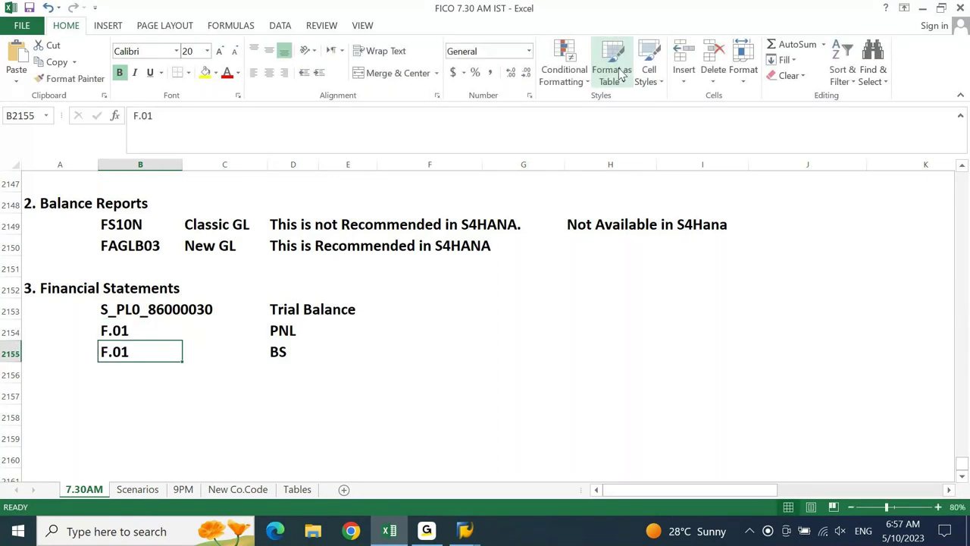
- Switch to the SAP Easy Access session and open the report S_PL0_86000030 - G/L Account Balances (Detailed)
{"action": "mouse_move", "coordinate": [464, 530]}
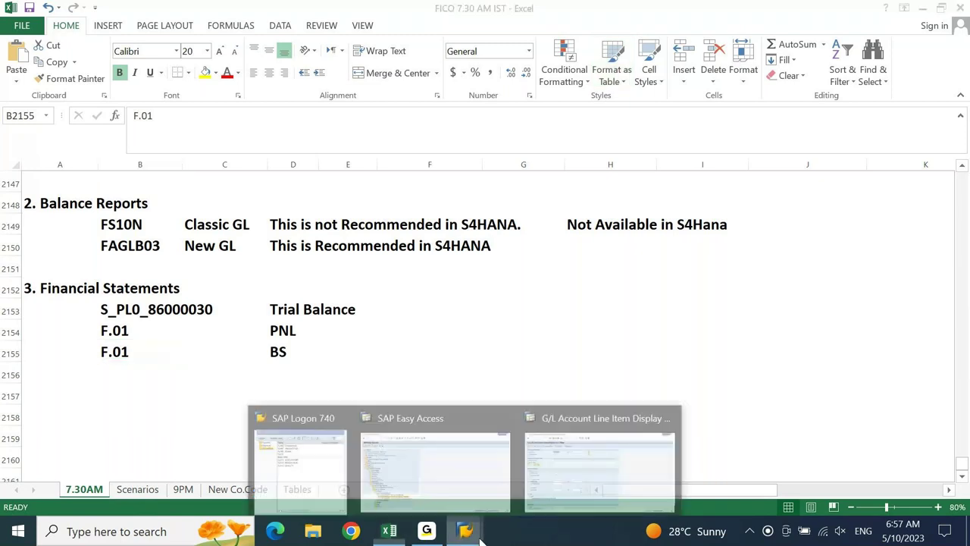
{"action": "left_click", "coordinate": [487, 483]}
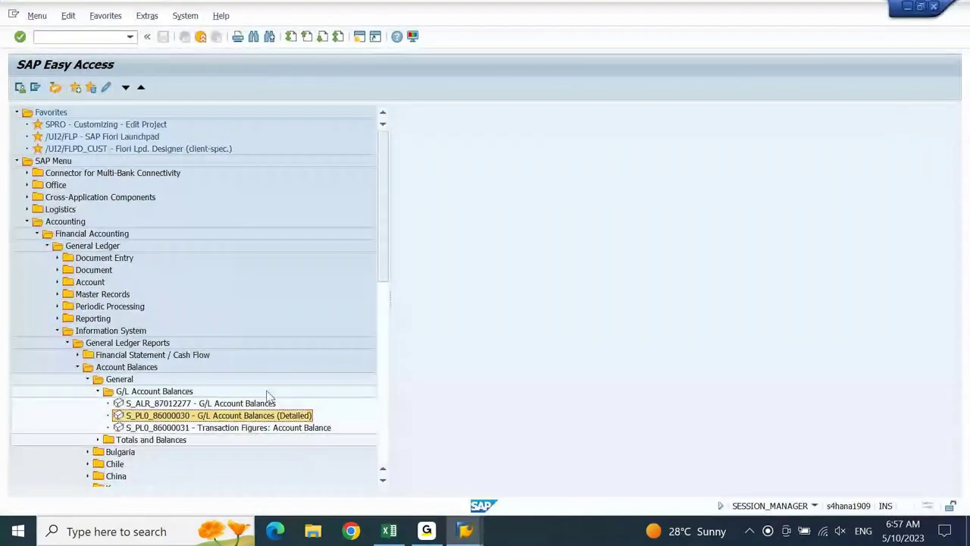
{"action": "double_click", "coordinate": [202, 417]}
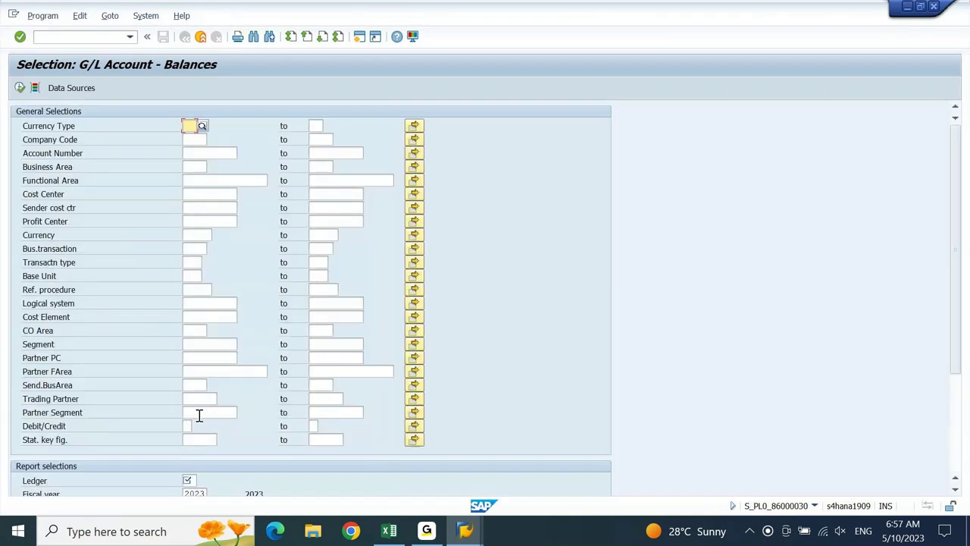
- Set the currency type to 10 and the company code to DEIN in the general selections
{"action": "type", "text": "10"}
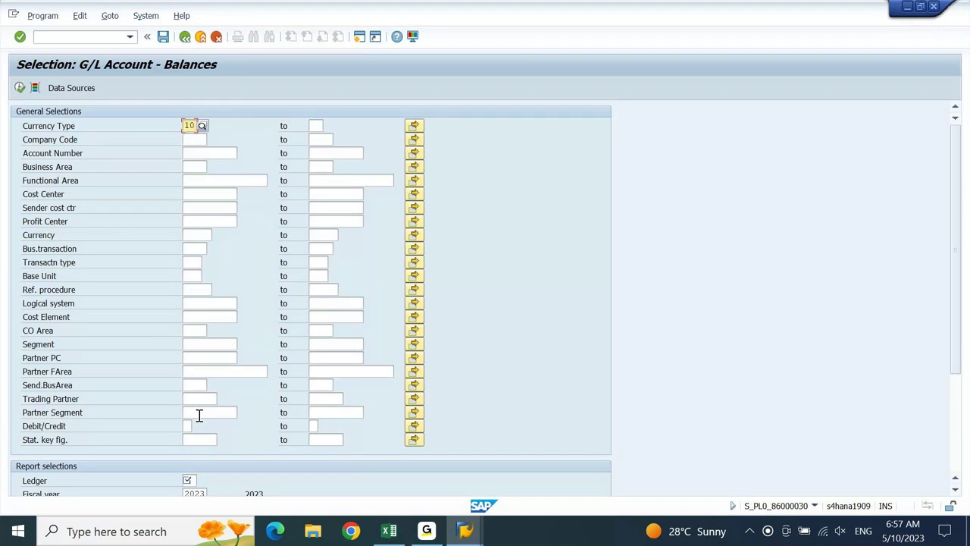
{"action": "key", "text": "Tab"}
{"action": "type", "text": "DEIN"}
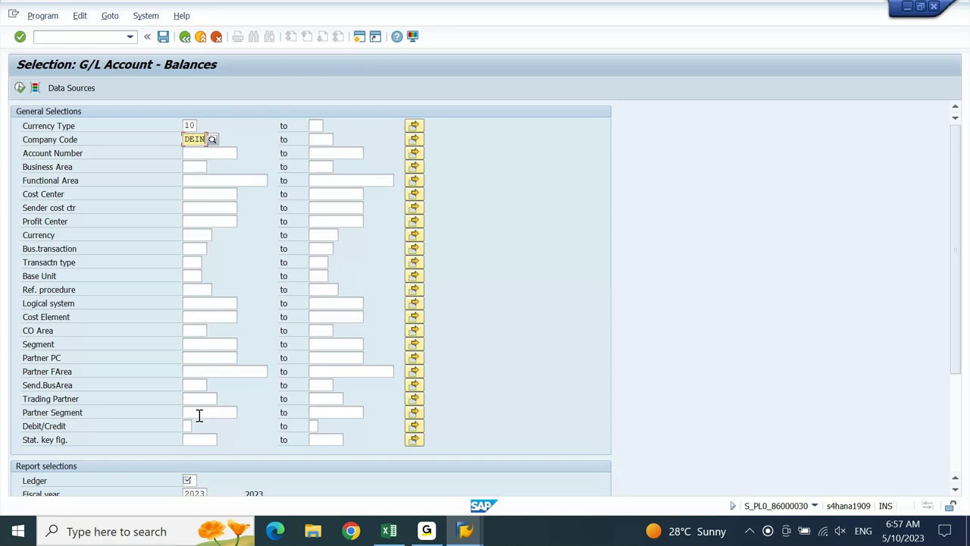
- In the report selections, set the ledger to 0L and both the from period and the to period to 5
{"action": "key", "text": "Tab"}
{"action": "key", "text": "Down"}
{"action": "key", "text": "Down"}
{"action": "key", "text": "Down"}
{"action": "key", "text": "Down"}
{"action": "key", "text": "Down"}
{"action": "key", "text": "Down"}
{"action": "key", "text": "Down"}
{"action": "key", "text": "Down"}
{"action": "key", "text": "Down"}
{"action": "key", "text": "Down"}
{"action": "key", "text": "Down"}
{"action": "key", "text": "Down"}
{"action": "key", "text": "Down"}
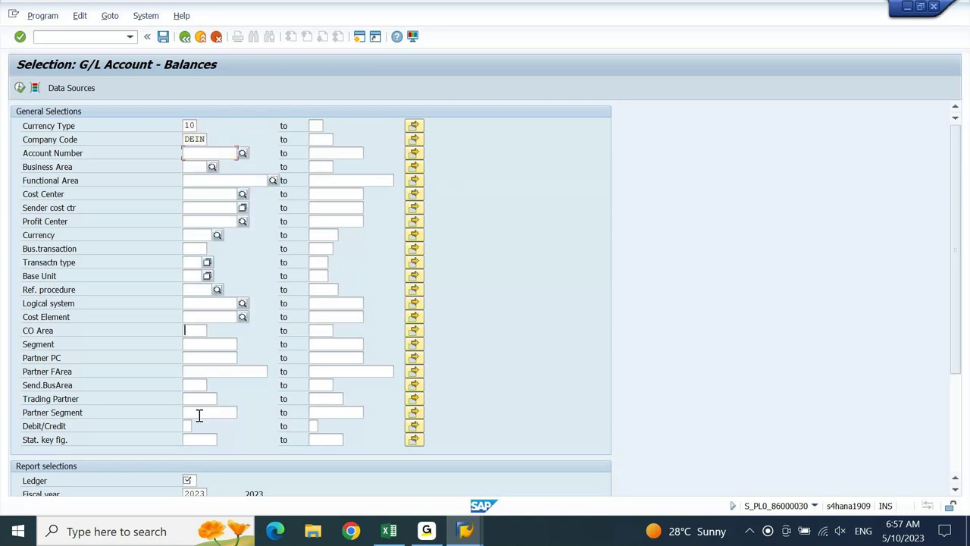
{"action": "key", "text": "Down"}
{"action": "key", "text": "Down"}
{"action": "key", "text": "Down"}
{"action": "key", "text": "Down"}
{"action": "key", "text": "Down"}
{"action": "key", "text": "Down"}
{"action": "key", "text": "Down"}
{"action": "key", "text": "Down"}
{"action": "key", "text": "Down"}
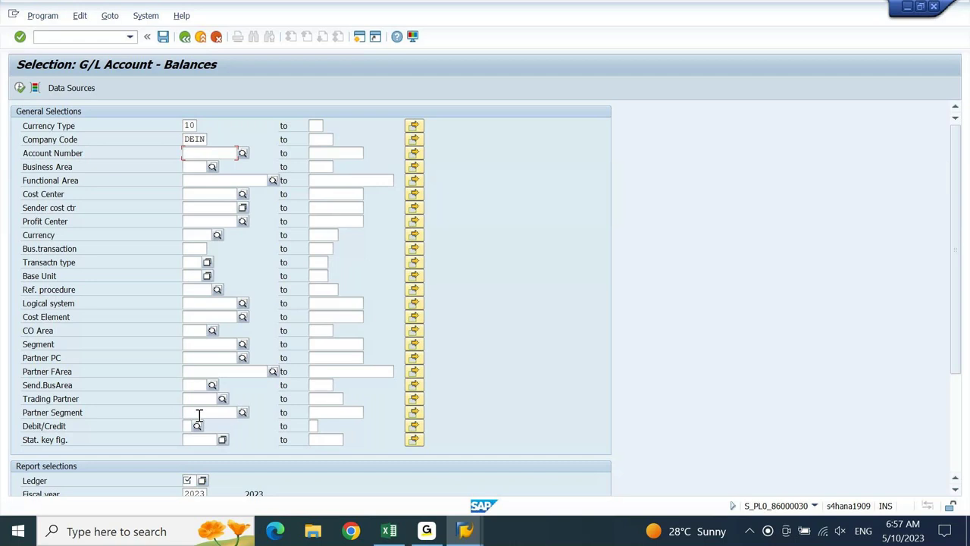
{"action": "key", "text": "Down"}
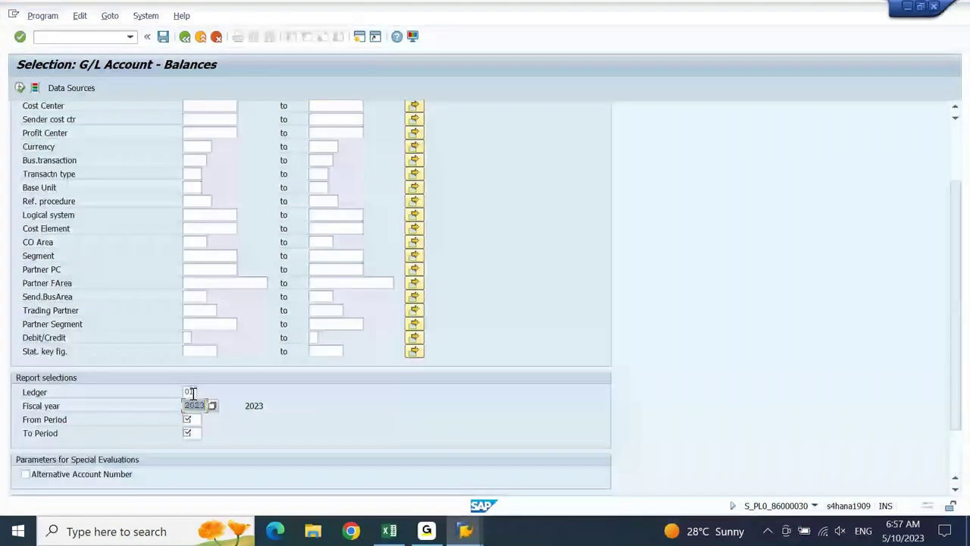
{"action": "key", "text": "Down"}
{"action": "type", "text": "5"}
{"action": "key", "text": "Down"}
{"action": "type", "text": "5"}
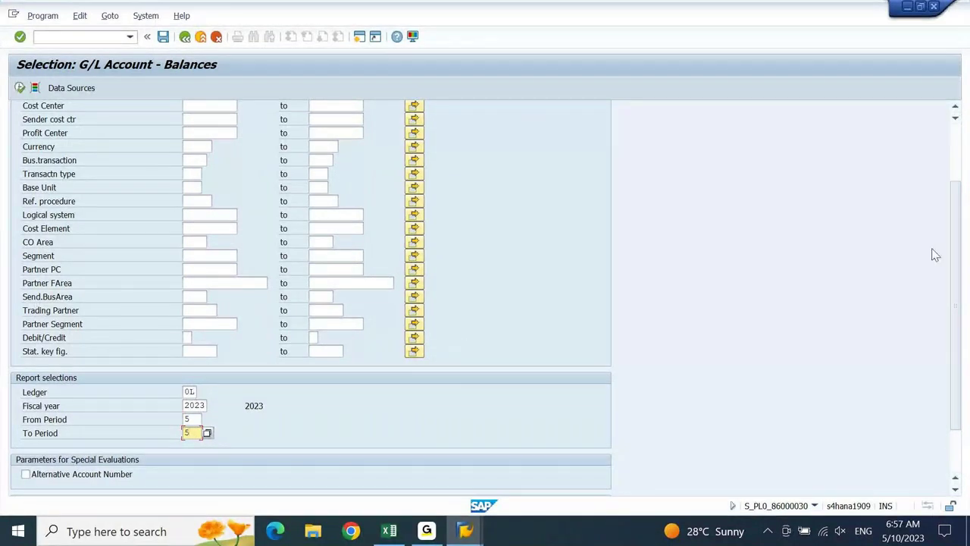
- Choose "Object list (more than one lead column)" as the output type and execute the report
{"action": "left_click_drag", "start_coordinate": [956, 251], "coordinate": [961, 325]}
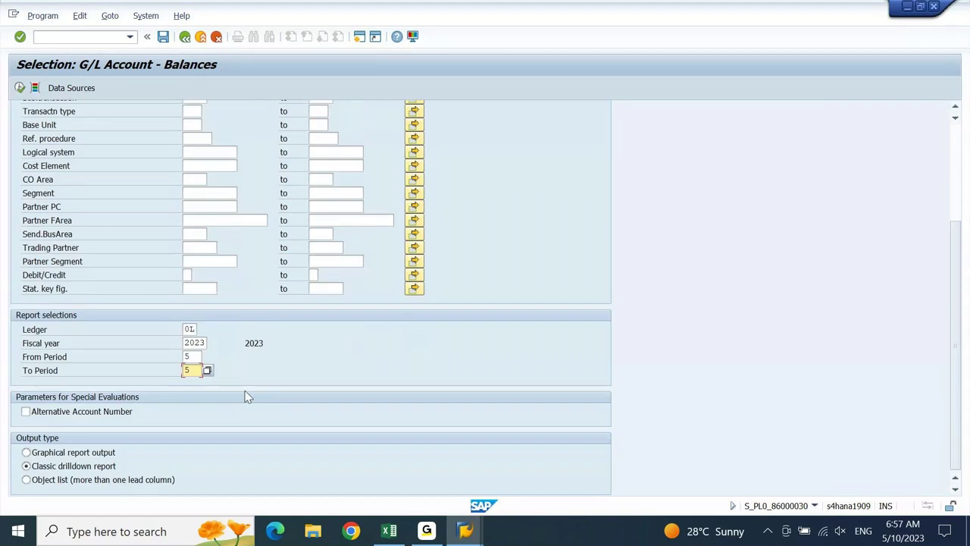
{"action": "left_click", "coordinate": [25, 479]}
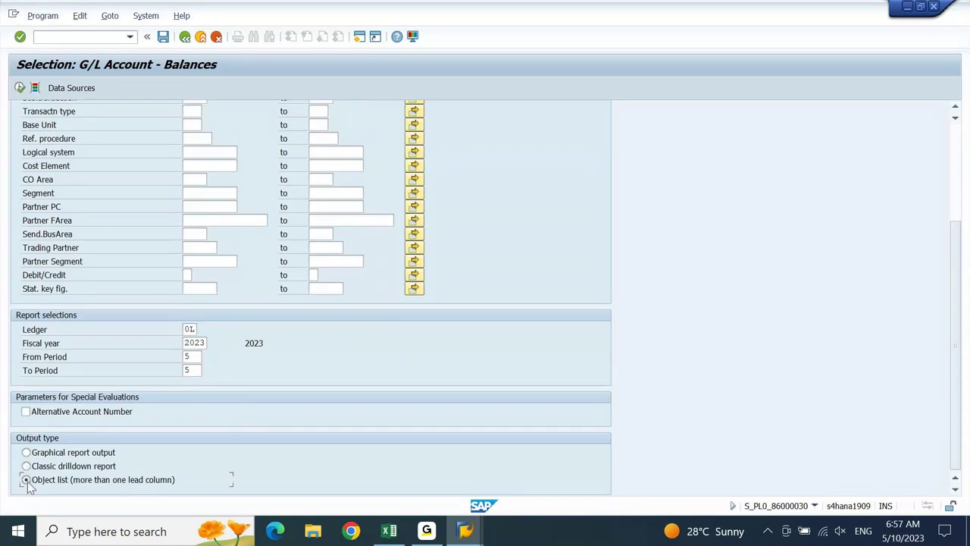
{"action": "left_click", "coordinate": [20, 88]}
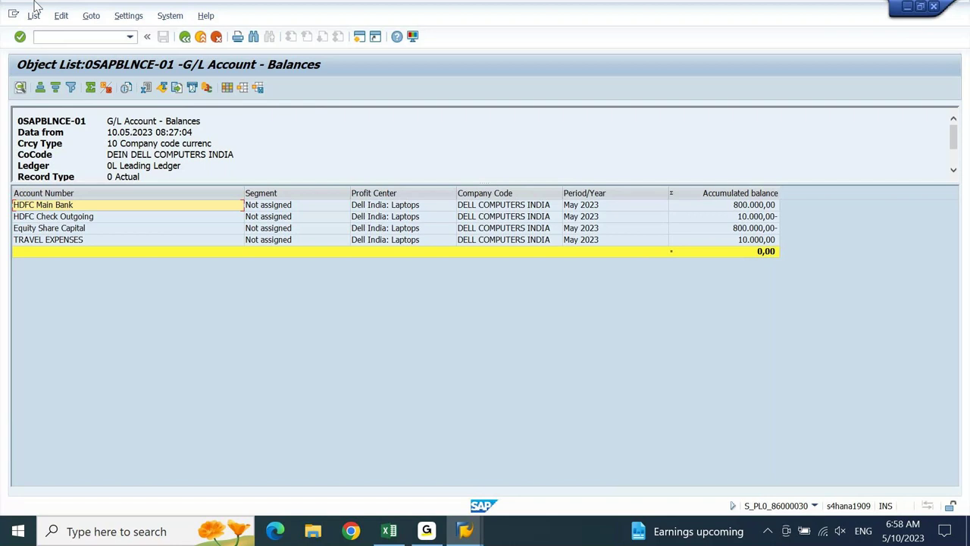
- Review the account number, segment and company code columns of the G/L account balances list
{"action": "left_click", "coordinate": [53, 194]}
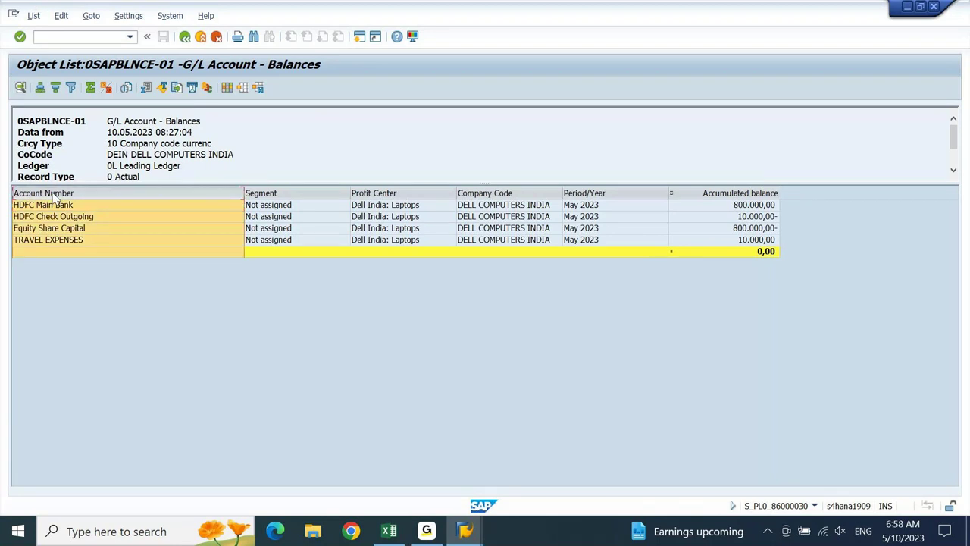
{"action": "left_click", "coordinate": [274, 194]}
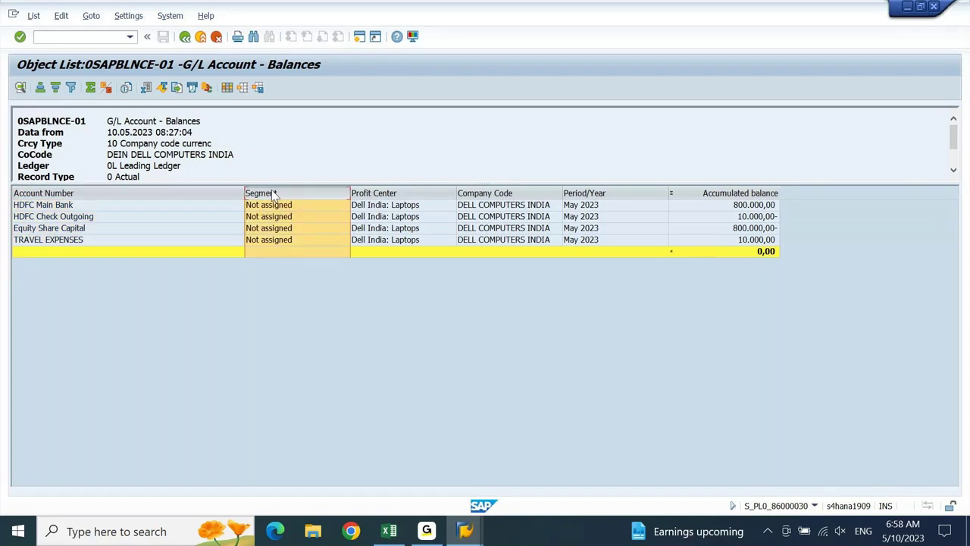
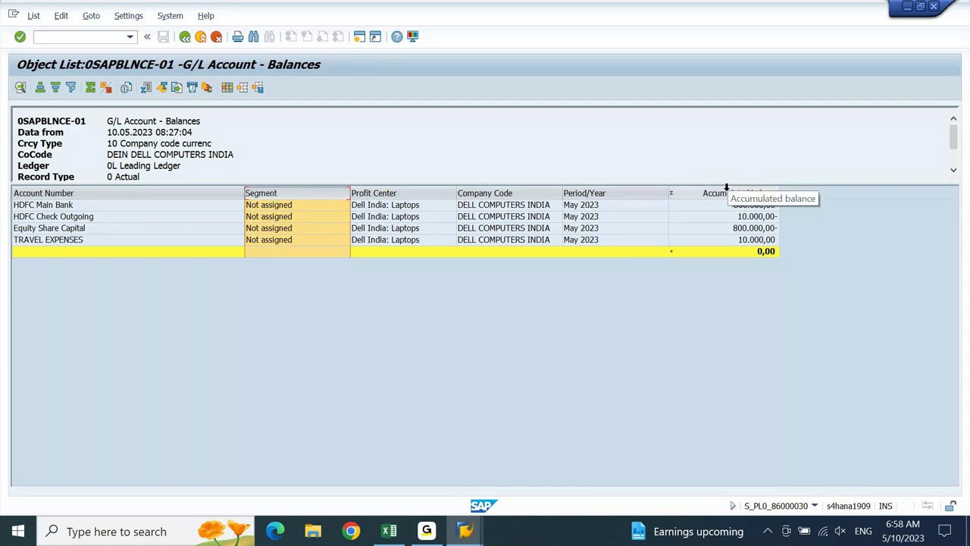
{"action": "left_click", "coordinate": [487, 194]}
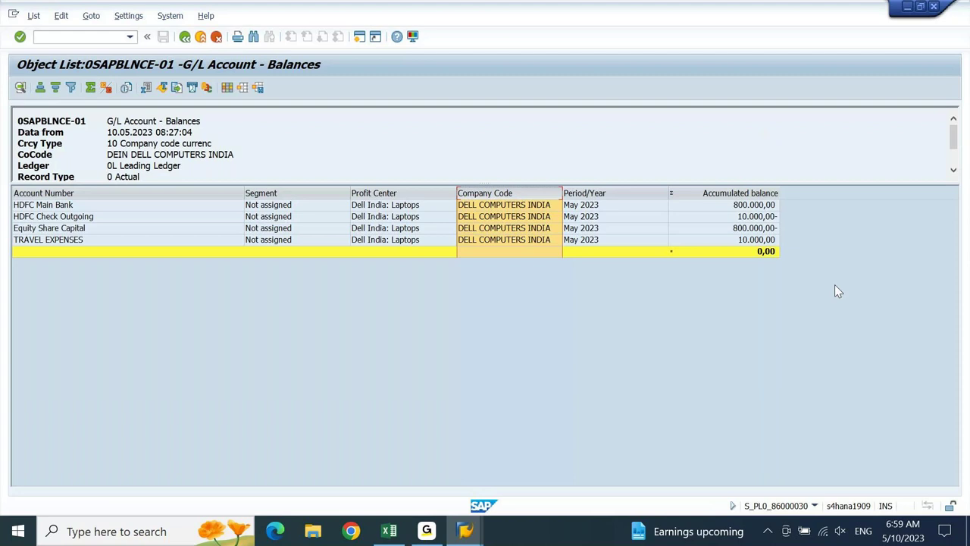
- Switch to the G/L Account Line Item Display session and exit its transaction
{"action": "mouse_move", "coordinate": [461, 531]}
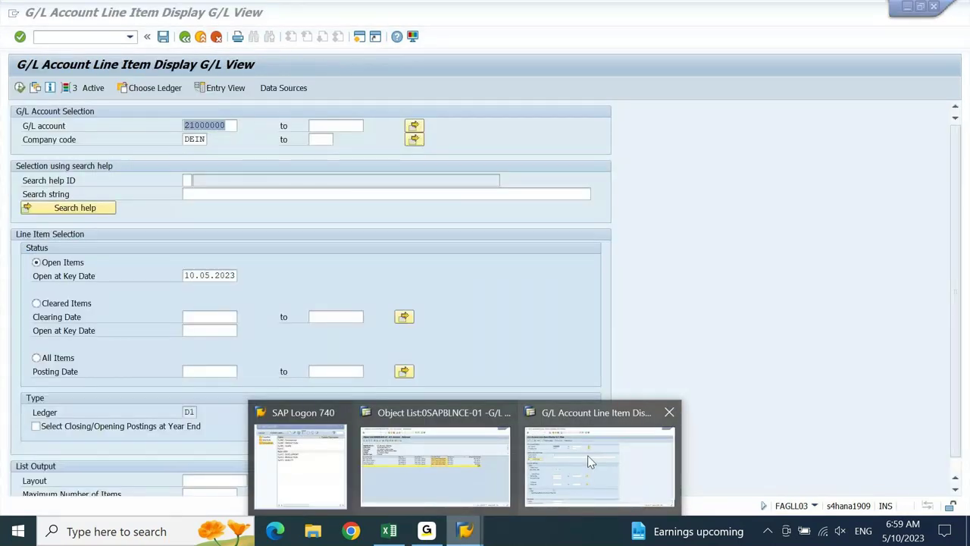
{"action": "left_click", "coordinate": [590, 461]}
{"action": "left_click", "coordinate": [95, 36]}
{"action": "type", "text": "n"}
{"action": "key", "text": "Return"}
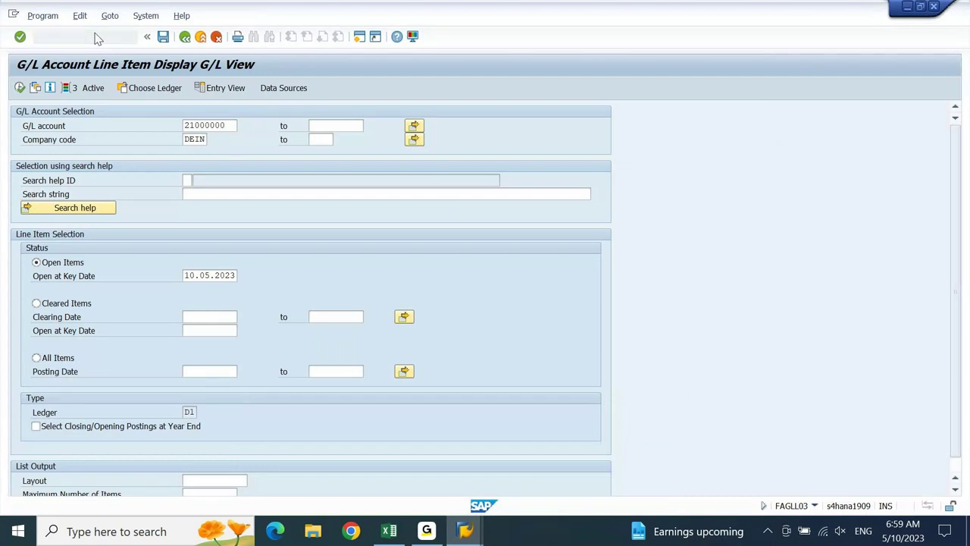
- Open transaction F.01 and set the company code to DEIN for the financial statements report
{"action": "type", "text": "F.01"}
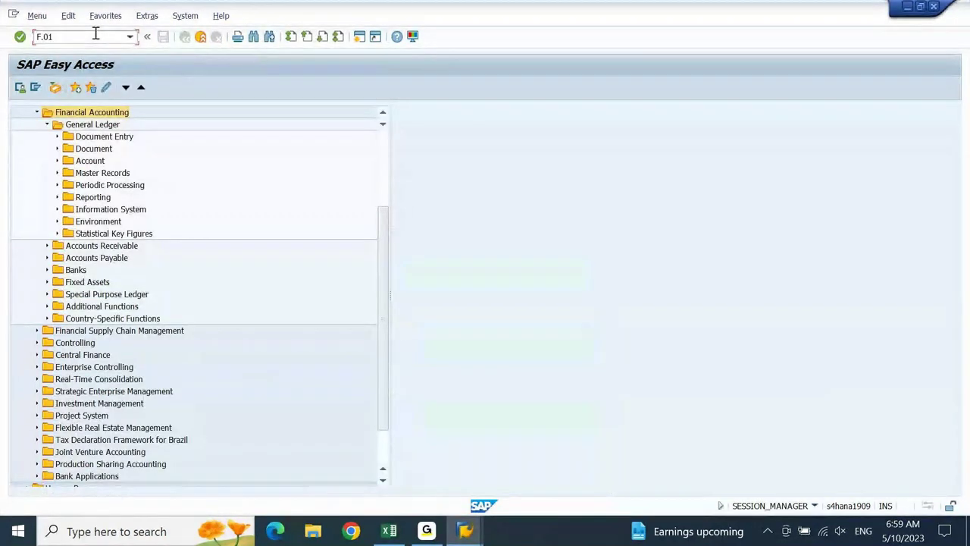
{"action": "key", "text": "Return"}
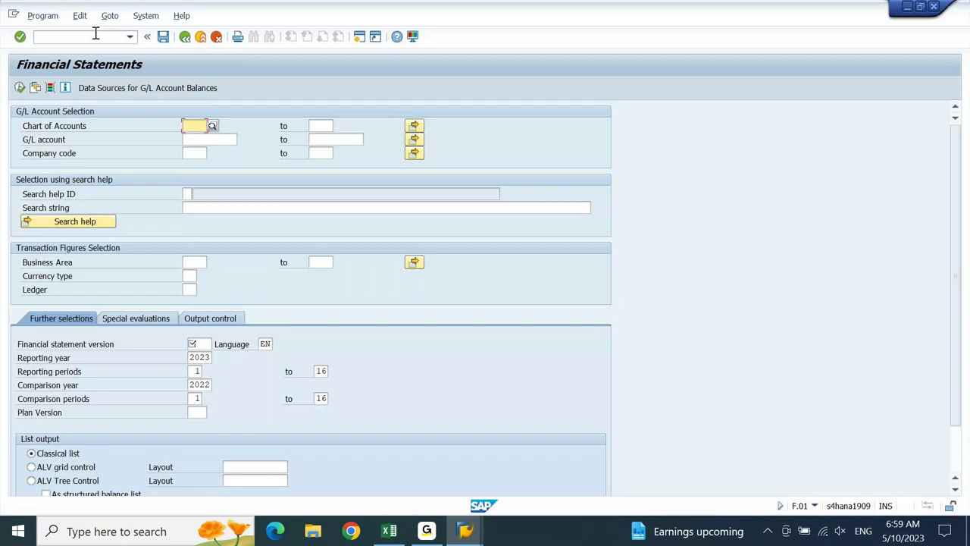
{"action": "key", "text": "Tab"}
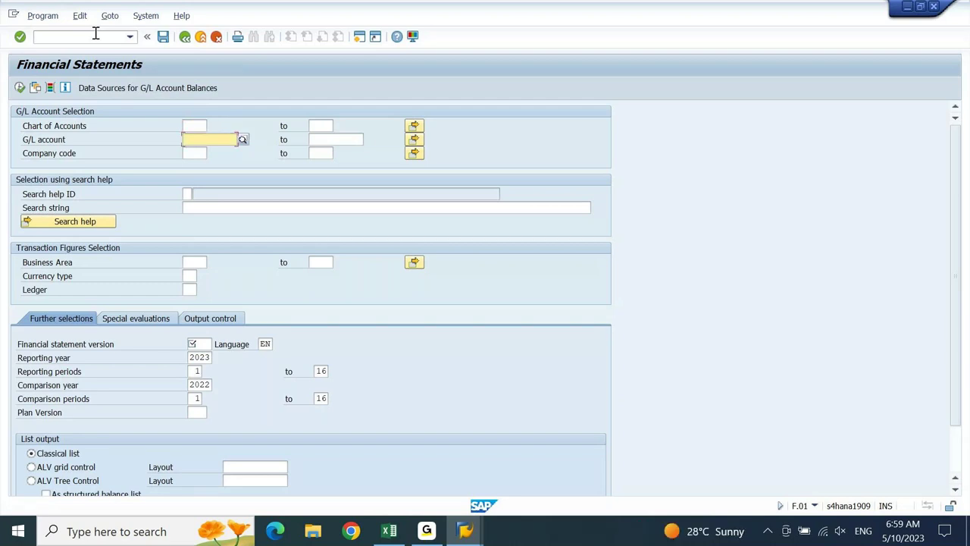
{"action": "key", "text": "Tab"}
{"action": "type", "text": "DEIN"}
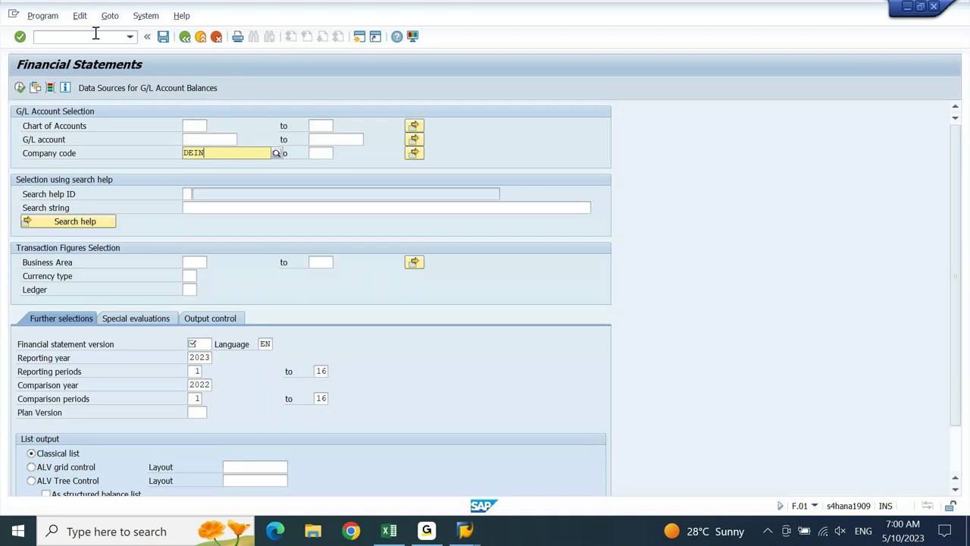
{"action": "key", "text": "Return"}
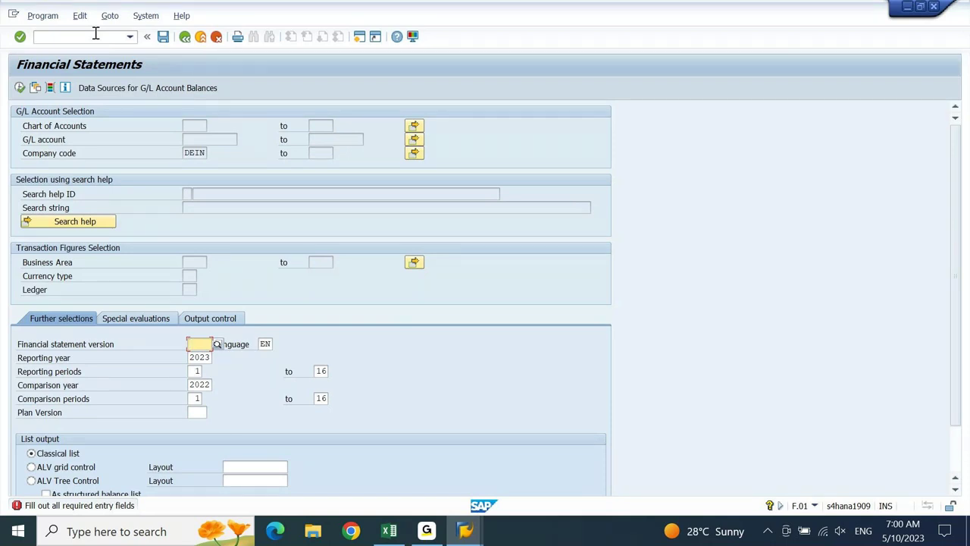
{"action": "type", "text": "FSV"}
{"action": "key", "text": "Tab"}
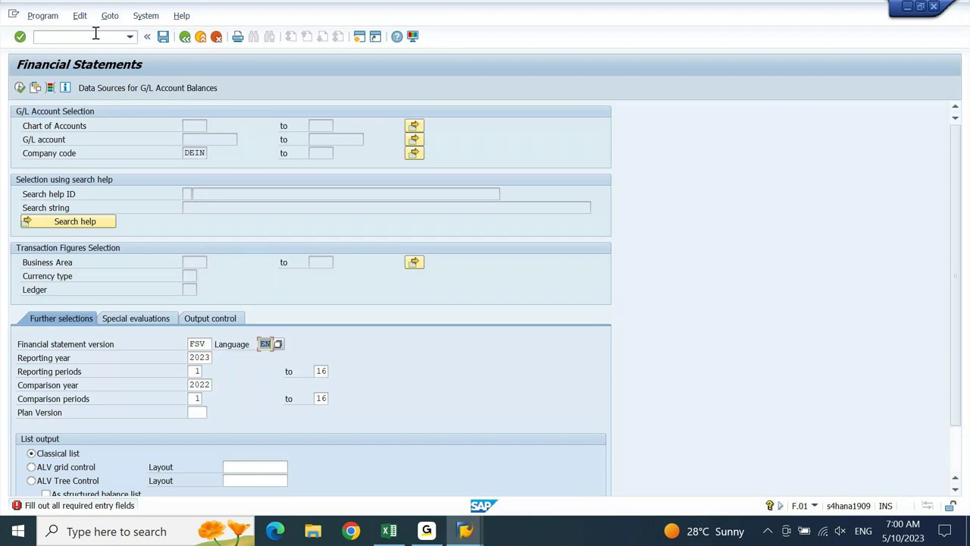
{"action": "key", "text": "shift+Tab"}
{"action": "key", "text": "Delete"}
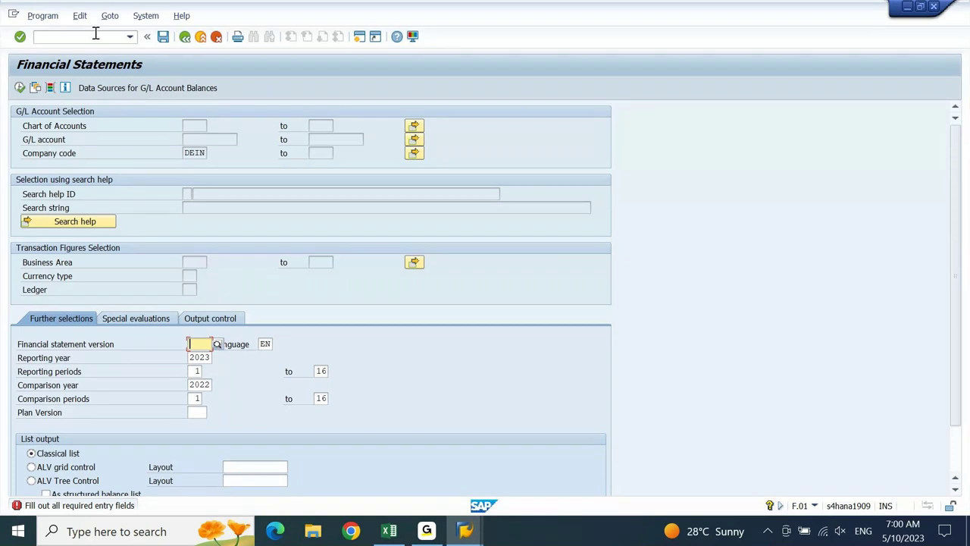
- Look up the available financial statement versions and choose INT for the report
{"action": "key", "text": "F4"}
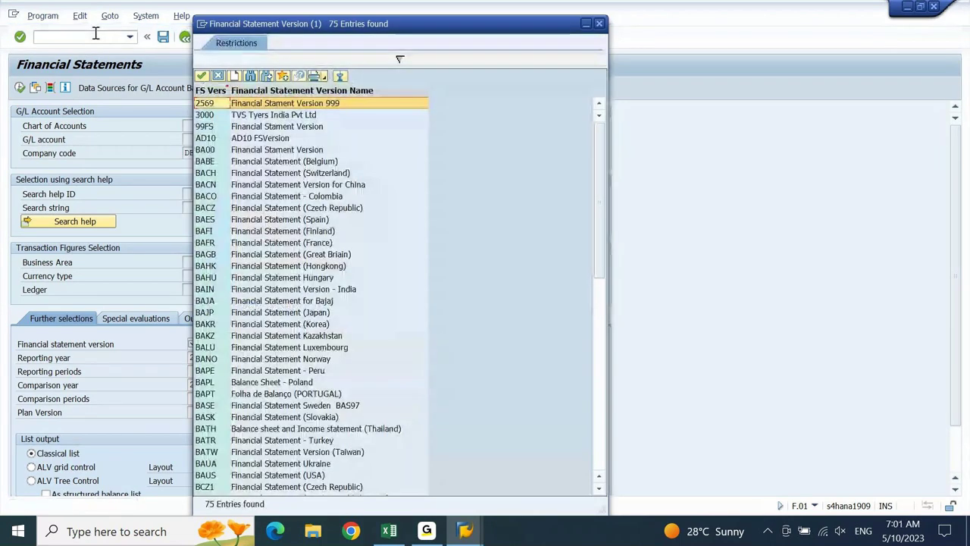
{"action": "key", "text": "Page_Down"}
{"action": "key", "text": "Page_Down"}
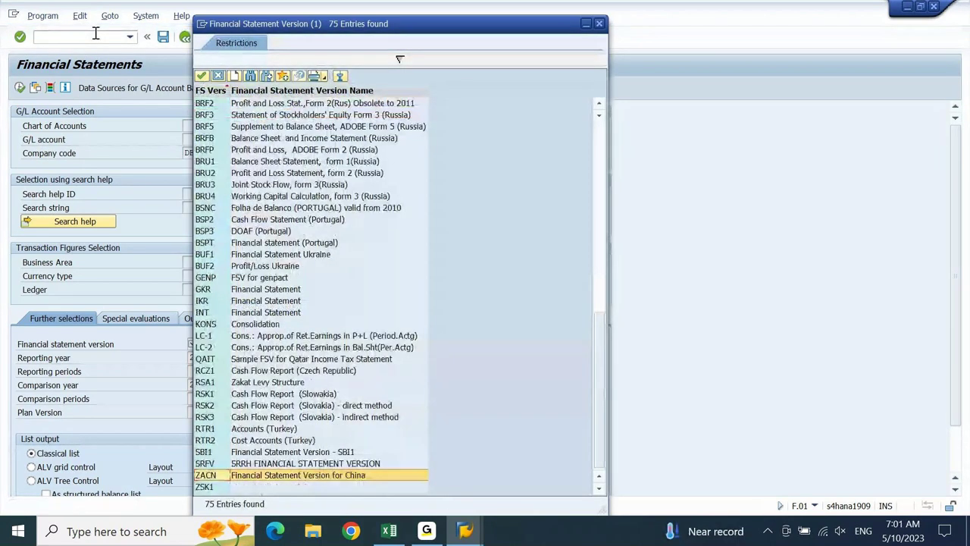
{"action": "key", "text": "Up"}
{"action": "key", "text": "Up"}
{"action": "key", "text": "Up"}
{"action": "key", "text": "Up"}
{"action": "key", "text": "Up"}
{"action": "key", "text": "Up"}
{"action": "key", "text": "Up"}
{"action": "key", "text": "Up"}
{"action": "key", "text": "Up"}
{"action": "key", "text": "Up"}
{"action": "key", "text": "Up"}
{"action": "key", "text": "Up"}
{"action": "key", "text": "Up"}
{"action": "key", "text": "Up"}
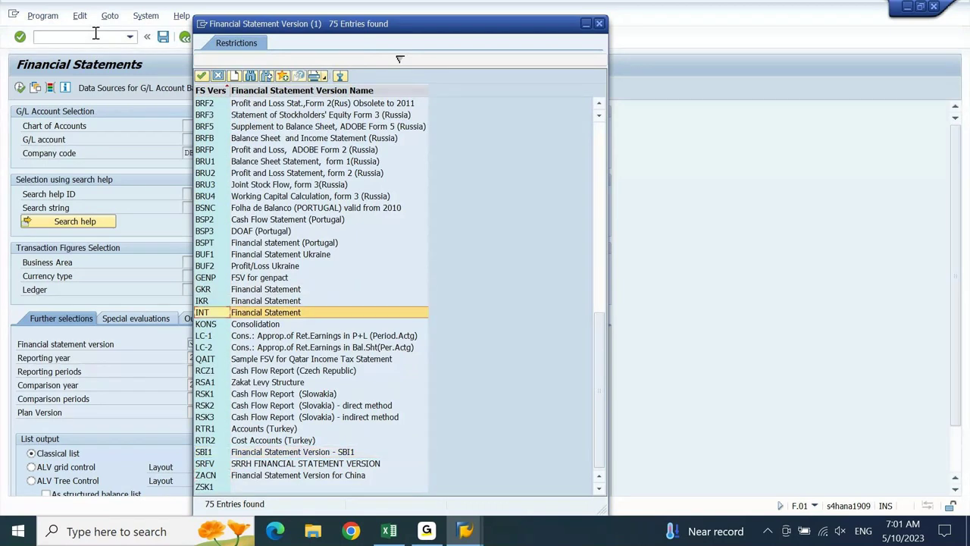
{"action": "key", "text": "Return"}
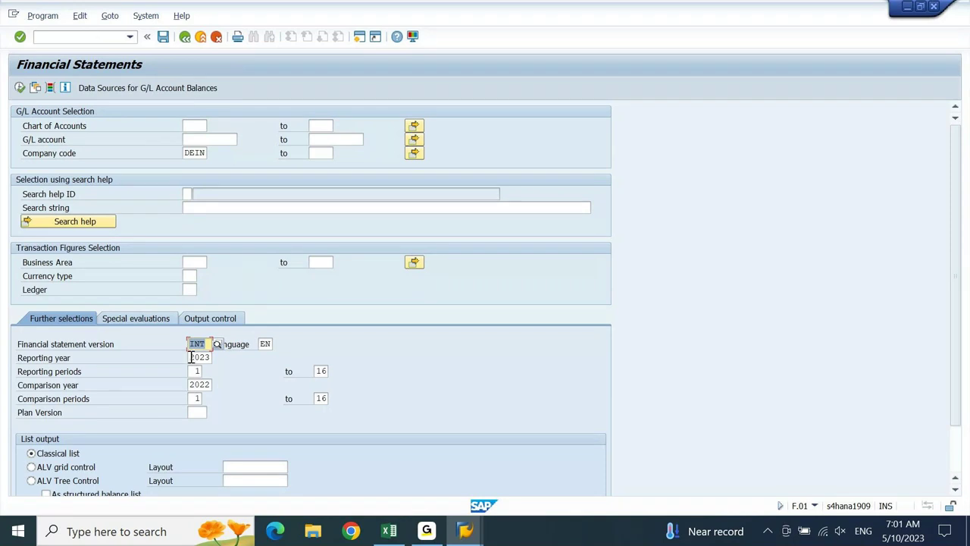
- Set the reporting periods to 5 to 5 and the comparison periods to 5 to 5
{"action": "left_click_drag", "start_coordinate": [191, 357], "coordinate": [223, 356]}
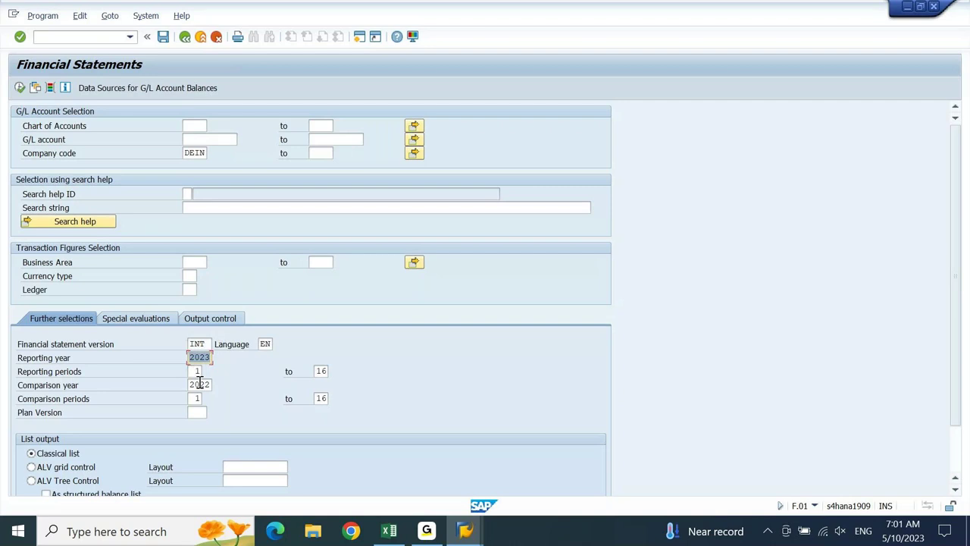
{"action": "left_click_drag", "start_coordinate": [189, 384], "coordinate": [221, 390]}
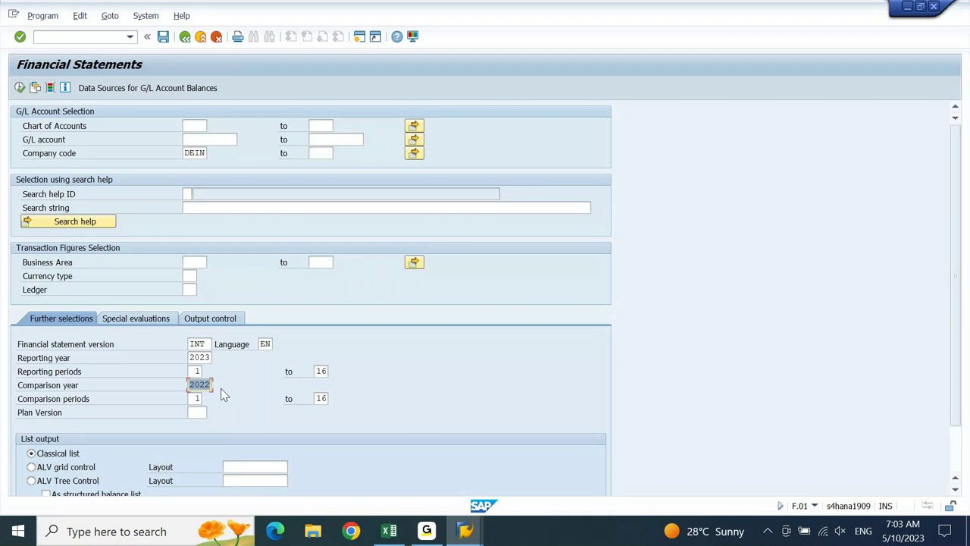
{"action": "double_click", "coordinate": [198, 371]}
{"action": "type", "text": "5"}
{"action": "key", "text": "Tab"}
{"action": "type", "text": "5"}
{"action": "key", "text": "Tab"}
{"action": "key", "text": "Tab"}
{"action": "type", "text": "5"}
{"action": "key", "text": "Tab"}
{"action": "type", "text": "5"}
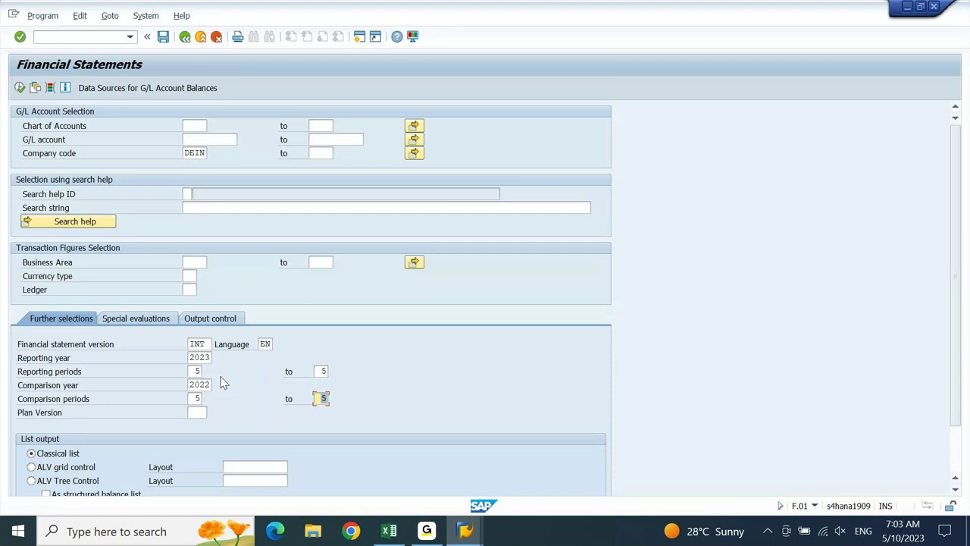
- In the transaction figures selection, set the currency type to 30 and the ledger to 0L
{"action": "left_click_drag", "start_coordinate": [958, 206], "coordinate": [956, 231]}
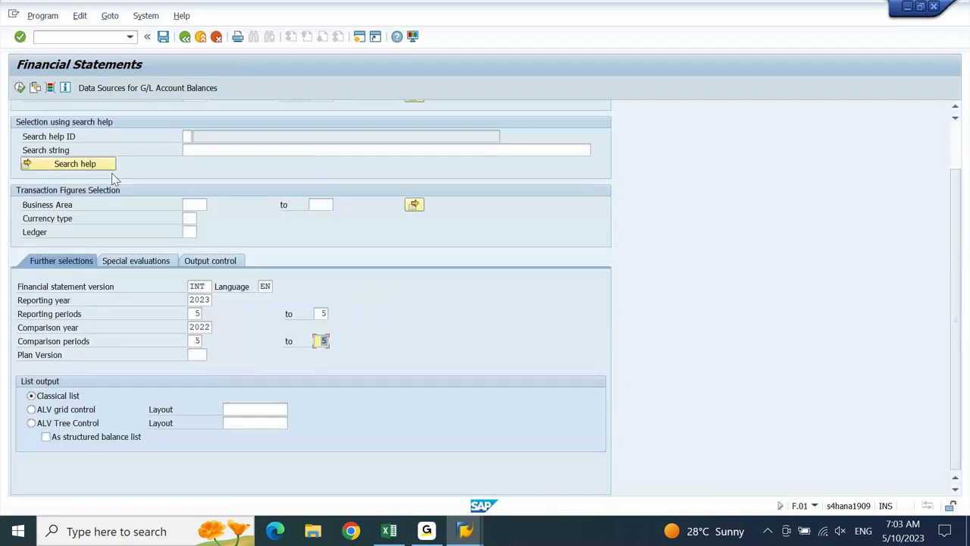
{"action": "left_click", "coordinate": [195, 210]}
{"action": "key", "text": "Down"}
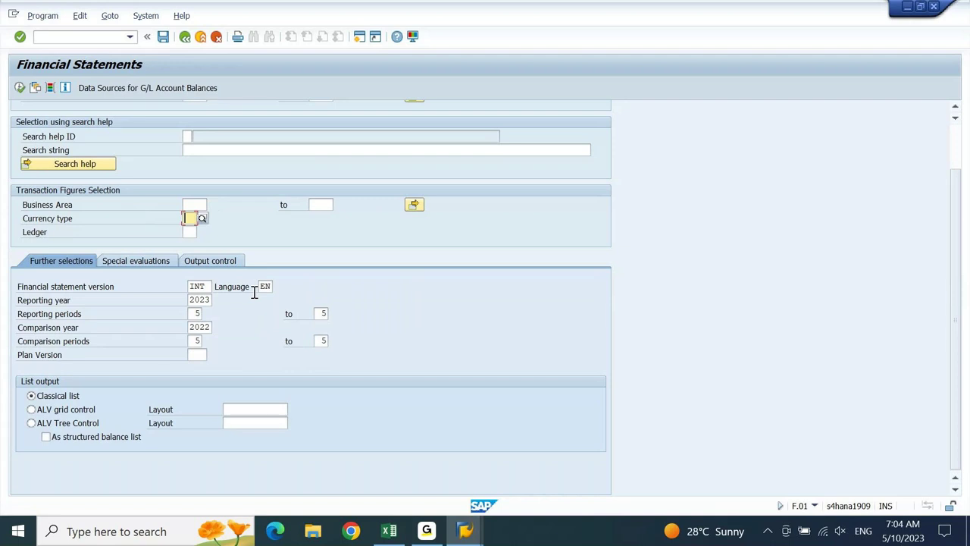
{"action": "type", "text": "10"}
{"action": "key", "text": "Down"}
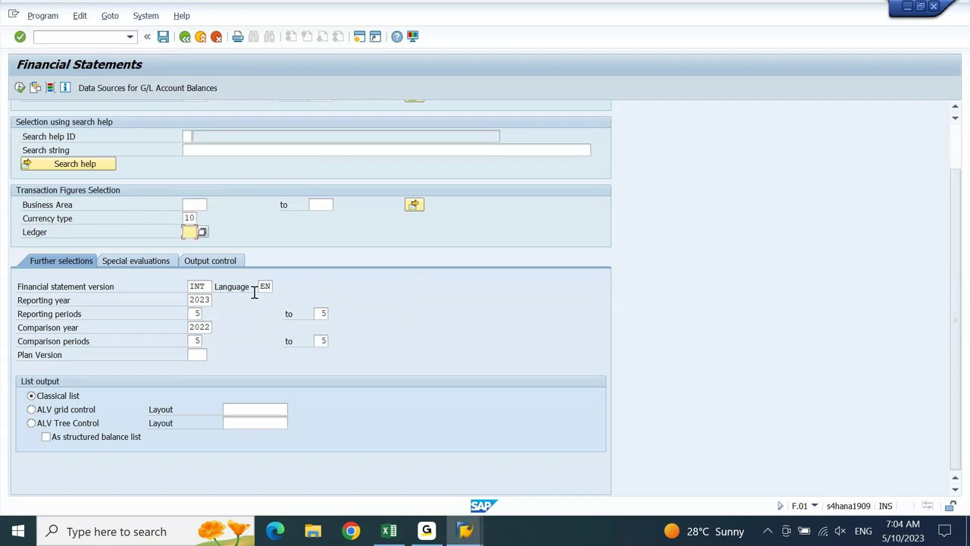
{"action": "type", "text": "0L"}
{"action": "key", "text": "Return"}
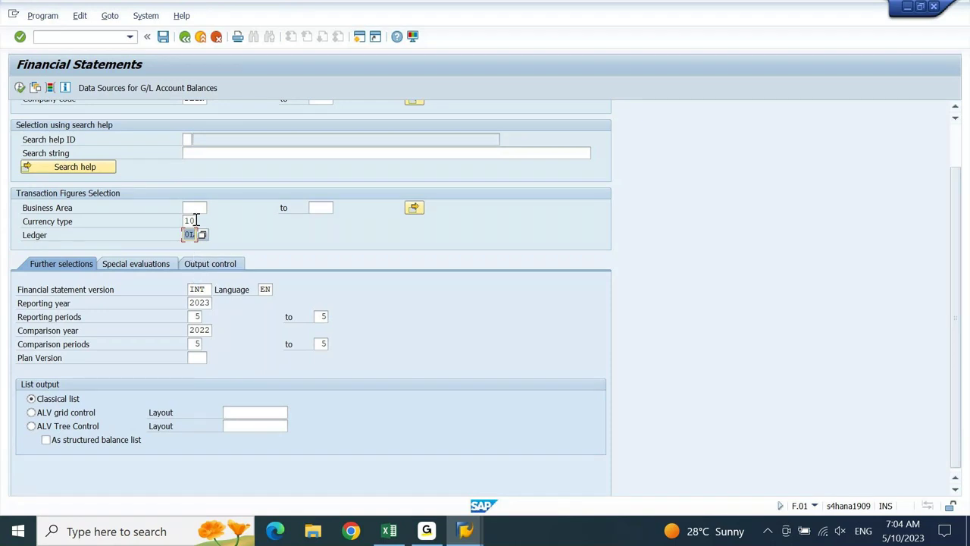
{"action": "key", "text": "shift+Tab"}
{"action": "type", "text": "30"}
{"action": "key", "text": "Return"}
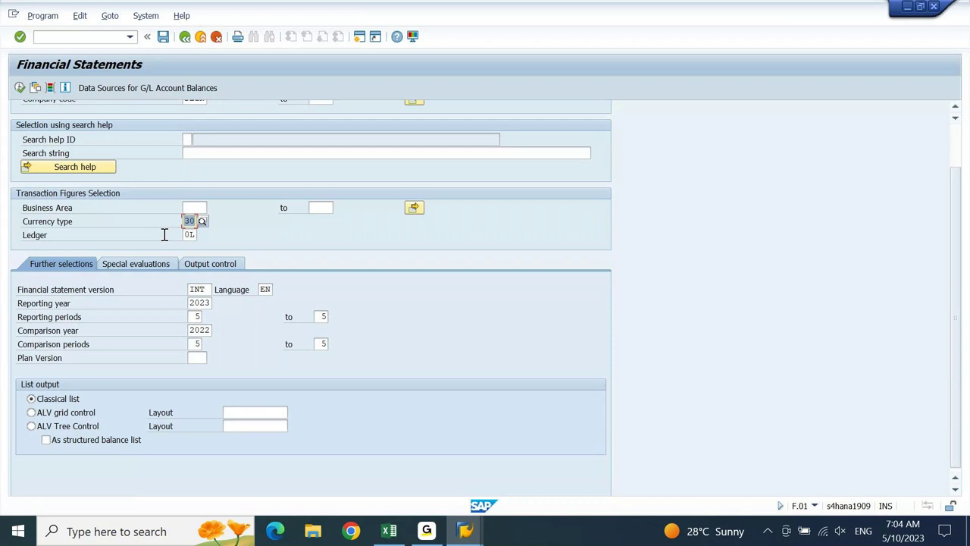
- Choose "Classical list" as the list output and execute the financial statements report
{"action": "left_click", "coordinate": [31, 413]}
{"action": "left_click", "coordinate": [31, 427]}
{"action": "left_click", "coordinate": [43, 401]}
{"action": "left_click", "coordinate": [21, 89]}
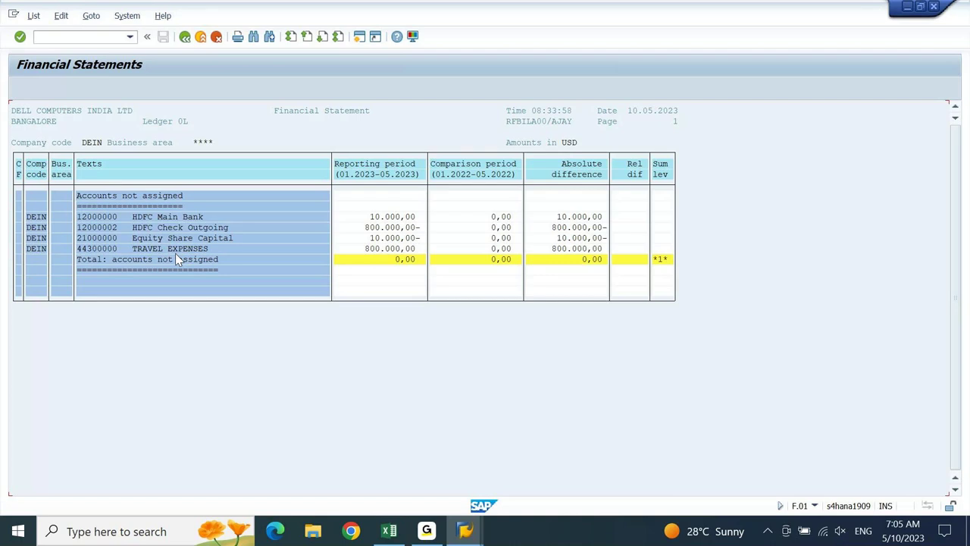
- Open transaction OB58 in a separate session and display the financial statement items of version 2569
{"action": "key", "text": "shift+F3"}
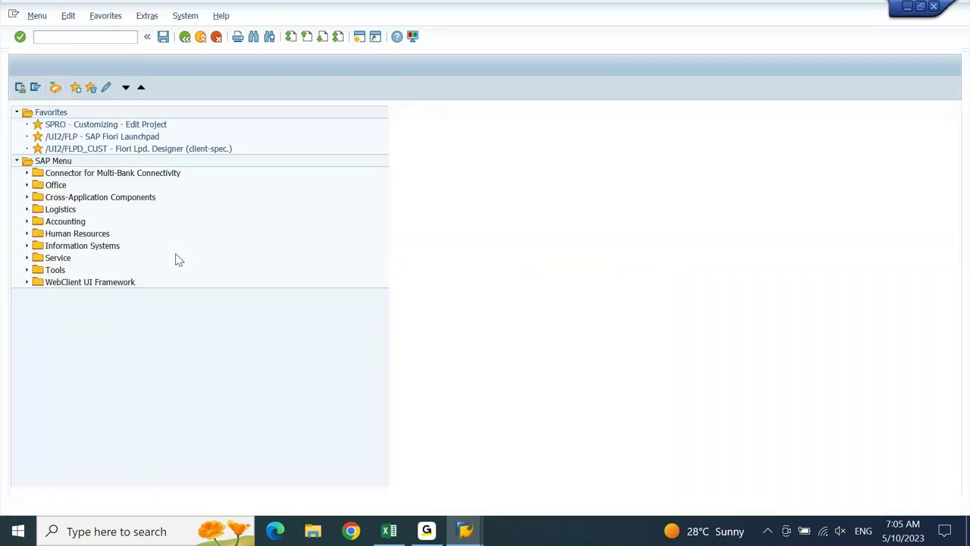
{"action": "type", "text": "O"}
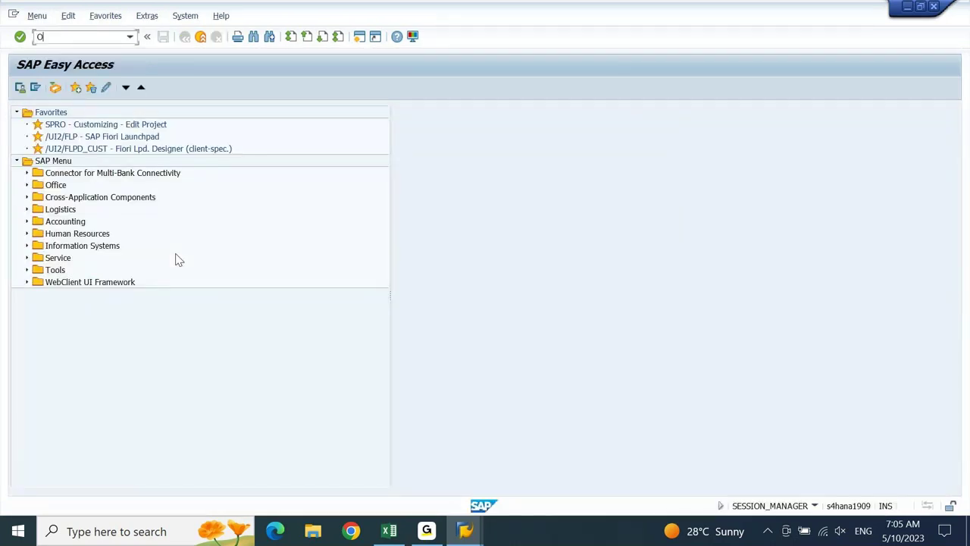
{"action": "type", "text": "B58"}
{"action": "key", "text": "Return"}
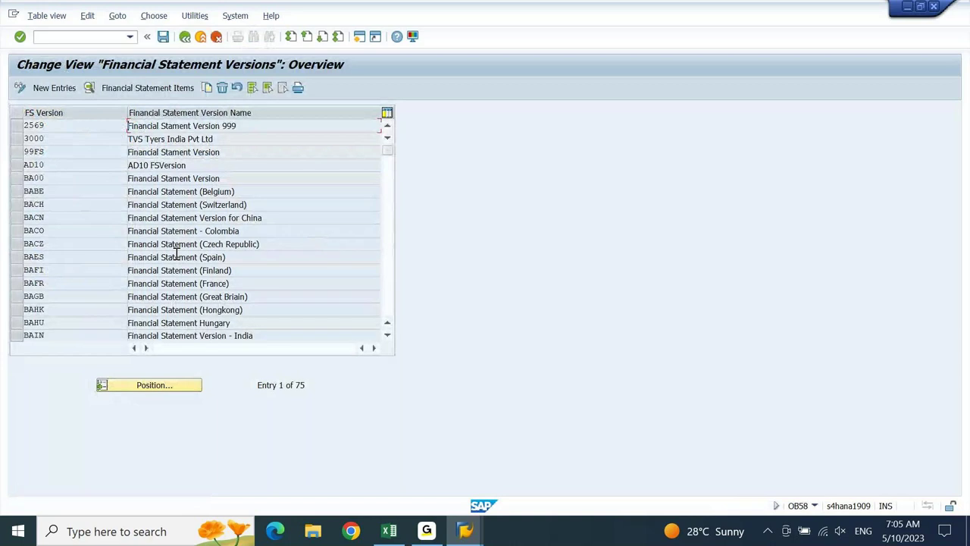
{"action": "double_click", "coordinate": [175, 129]}
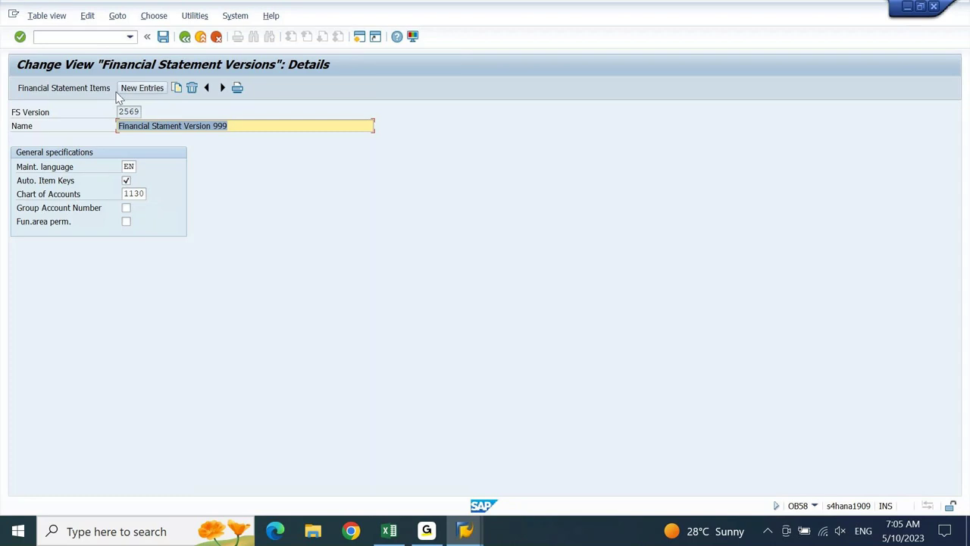
{"action": "left_click", "coordinate": [63, 88]}
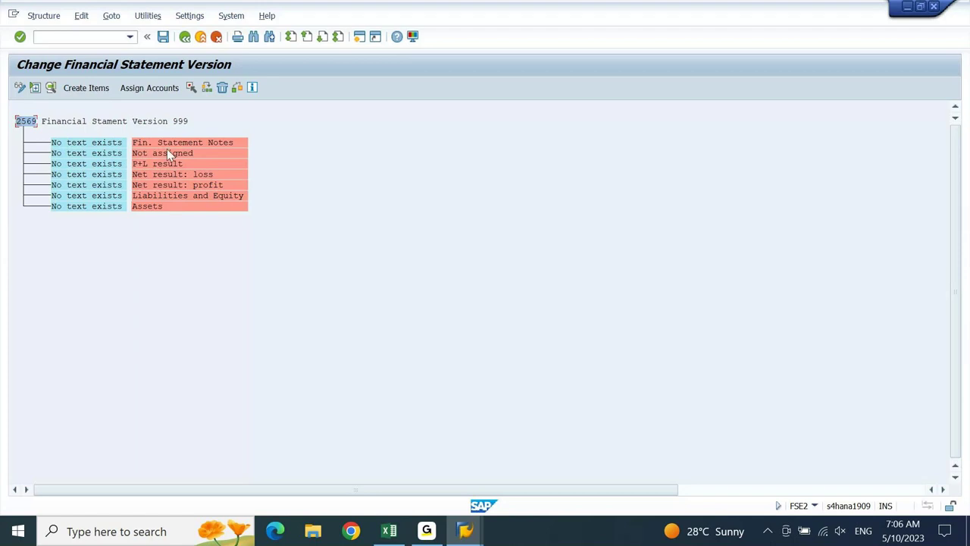
- Examine the Liabilities and Equity and Assets items, close that session, and return to the F.01 selection screen
{"action": "left_click", "coordinate": [162, 195]}
{"action": "left_click", "coordinate": [145, 208]}
{"action": "left_click", "coordinate": [935, 7]}
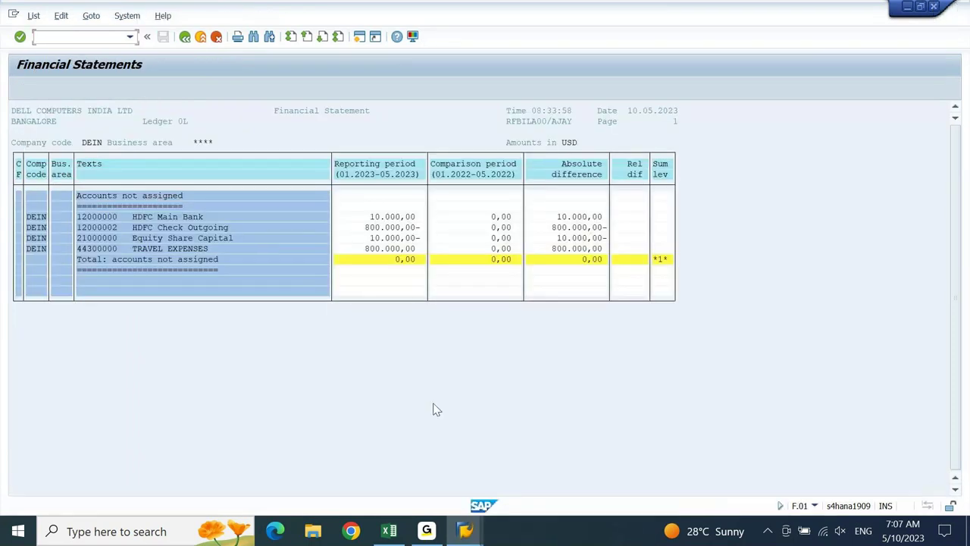
{"action": "left_click", "coordinate": [185, 40]}
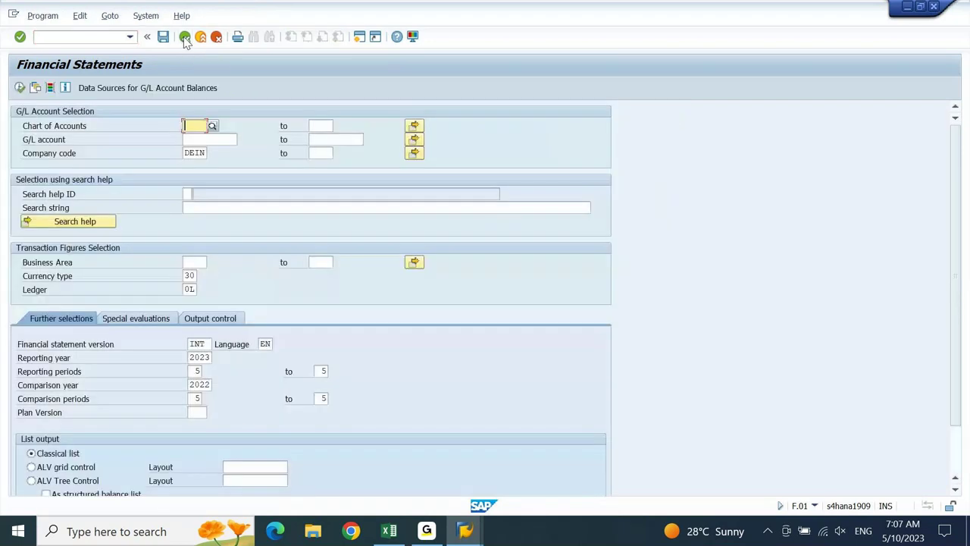
- Switch to the Excel notes and enter the heading "4. Ledger Comparisions" in cell A2158
{"action": "left_click", "coordinate": [391, 533]}
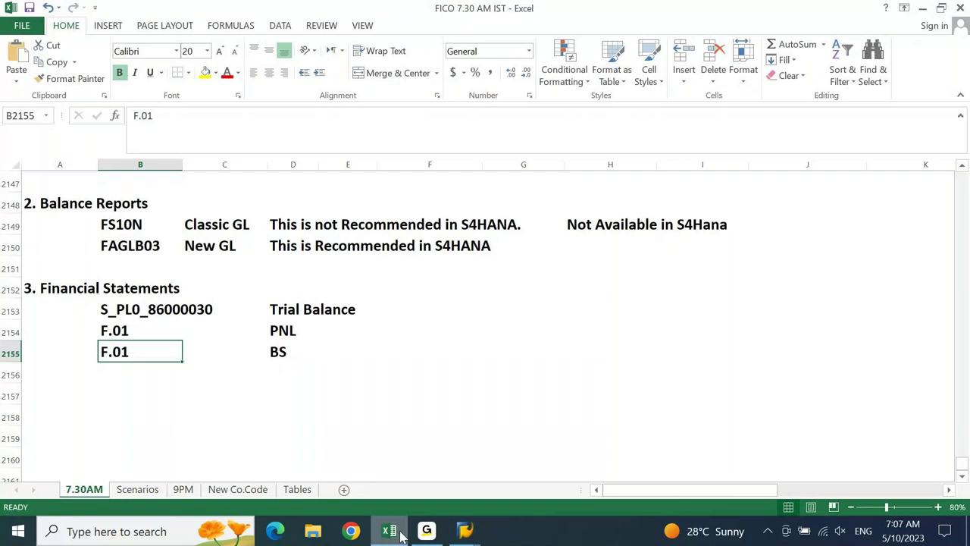
{"action": "key", "text": "Left"}
{"action": "key", "text": "Down"}
{"action": "key", "text": "Down"}
{"action": "key", "text": "Down"}
{"action": "type", "text": "4. lEDGER"}
{"action": "key", "text": "BackSpace"}
{"action": "key", "text": "BackSpace"}
{"action": "key", "text": "BackSpace"}
{"action": "key", "text": "BackSpace"}
{"action": "key", "text": "BackSpace"}
{"action": "key", "text": "BackSpace"}
{"action": "type", "text": "Ledger COmpaer COmpa"}
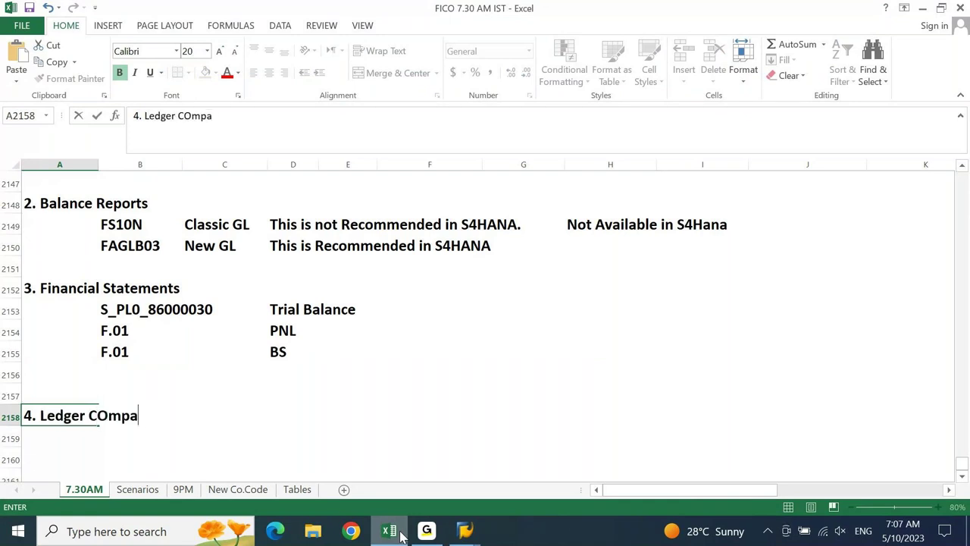
{"action": "type", "text": "risiion"}
{"action": "key", "text": "BackSpace"}
{"action": "key", "text": "BackSpace"}
{"action": "key", "text": "BackSpace"}
{"action": "key", "text": "BackSpace"}
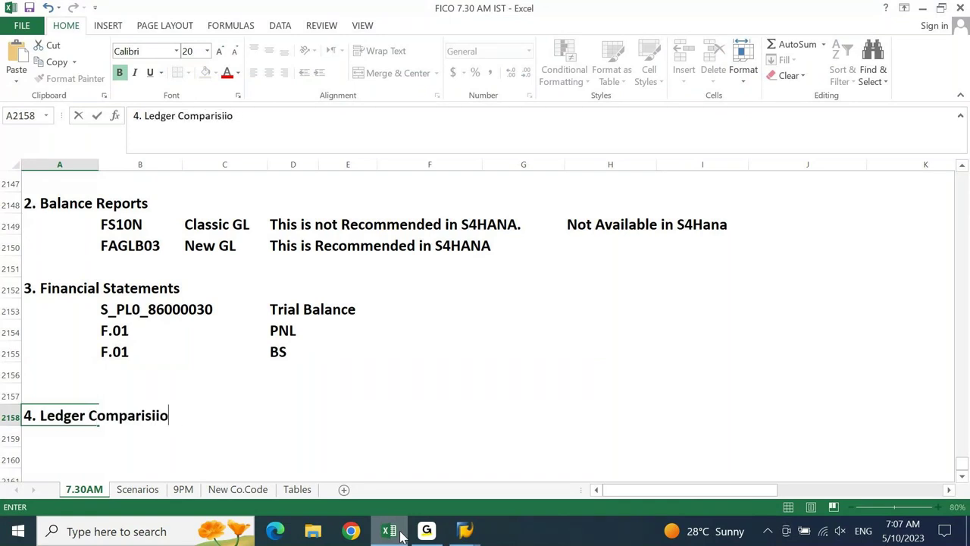
{"action": "type", "text": "on"}
{"action": "key", "text": "BackSpace"}
{"action": "type", "text": "s"}
{"action": "key", "text": "Return"}
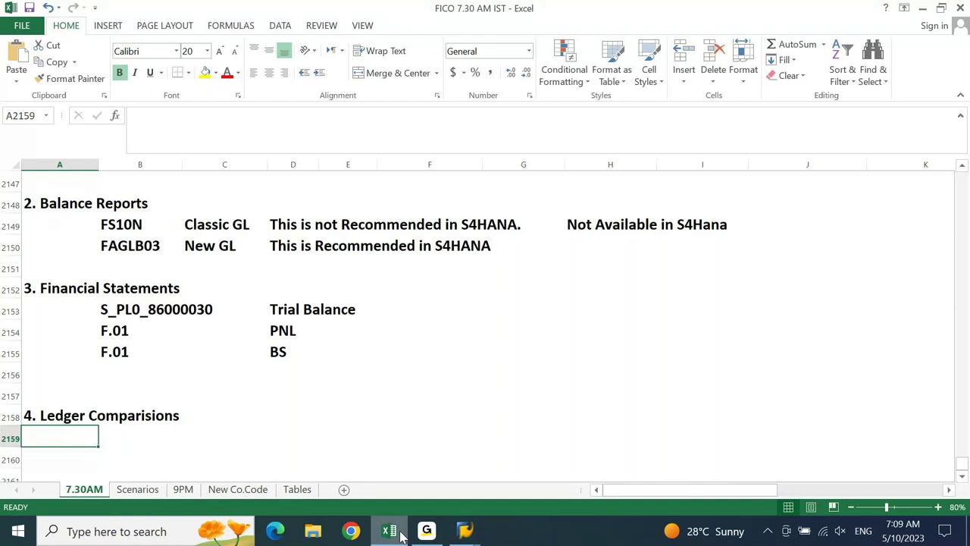
- Enter the transaction code "GCAC" in cell B2159 with the description "Ledger balance comparision" in C2159
{"action": "key", "text": "Tab"}
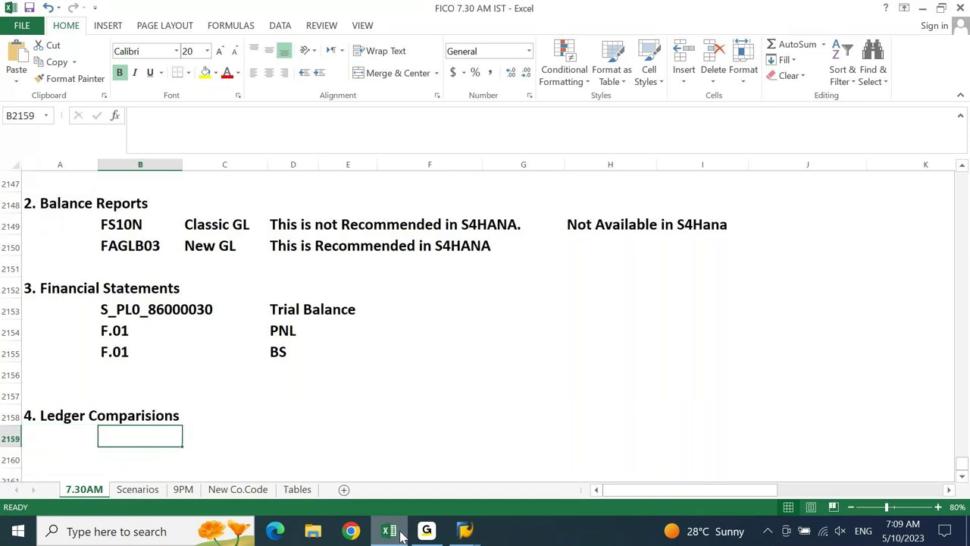
{"action": "type", "text": "GCAC"}
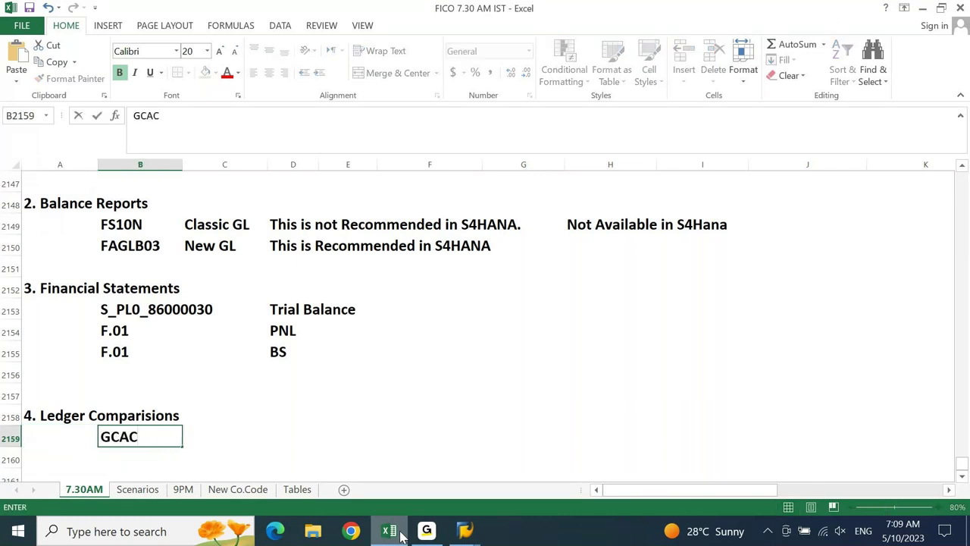
{"action": "key", "text": "Tab"}
{"action": "type", "text": "L"}
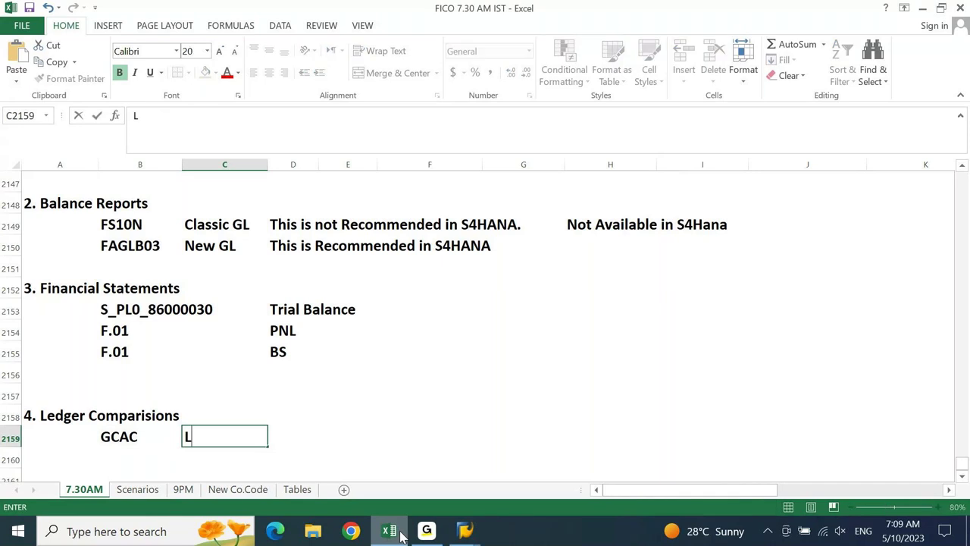
{"action": "type", "text": "edger ba"}
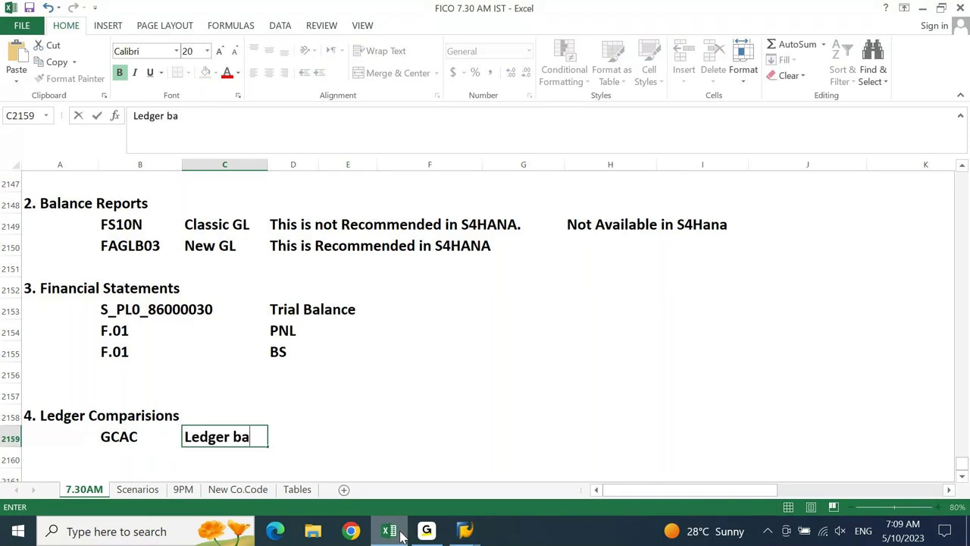
{"action": "type", "text": "lance comparision"}
{"action": "key", "text": "Return"}
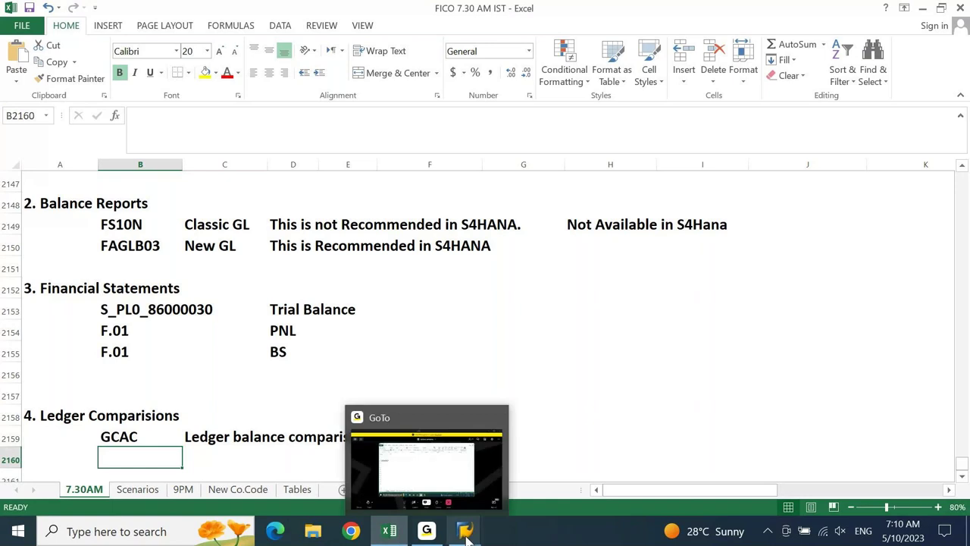
- Switch to the SAP Easy Access session and open transaction GCAC
{"action": "mouse_move", "coordinate": [465, 534]}
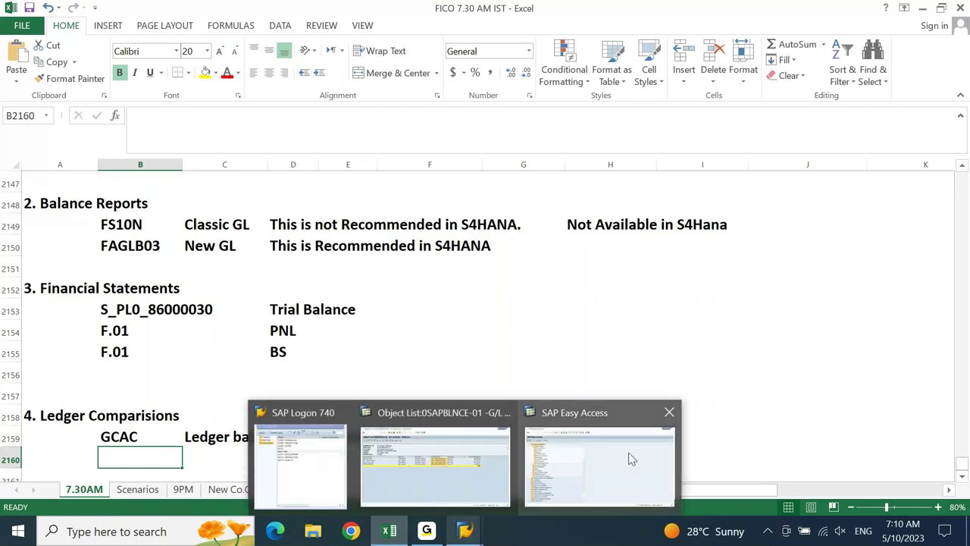
{"action": "left_click", "coordinate": [630, 457]}
{"action": "left_click", "coordinate": [76, 36]}
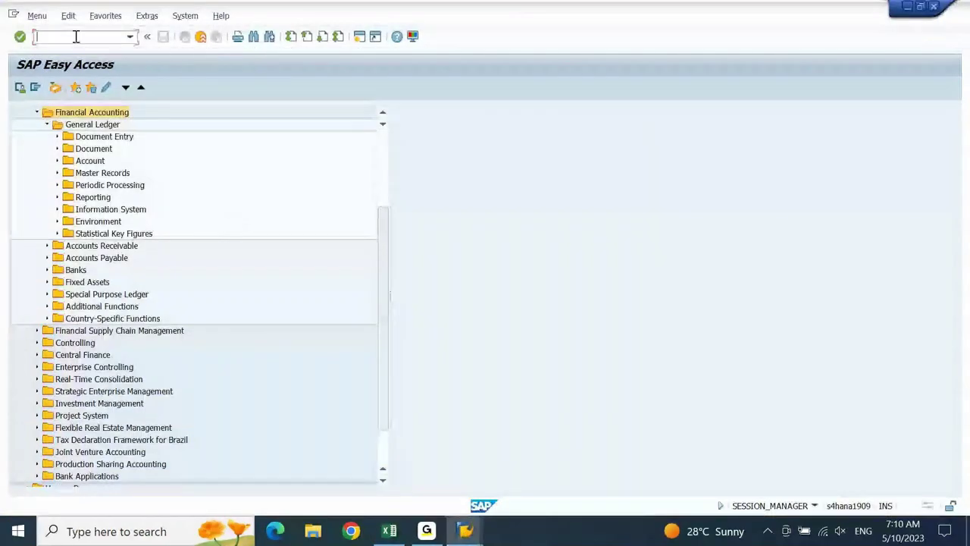
{"action": "type", "text": "GCAC"}
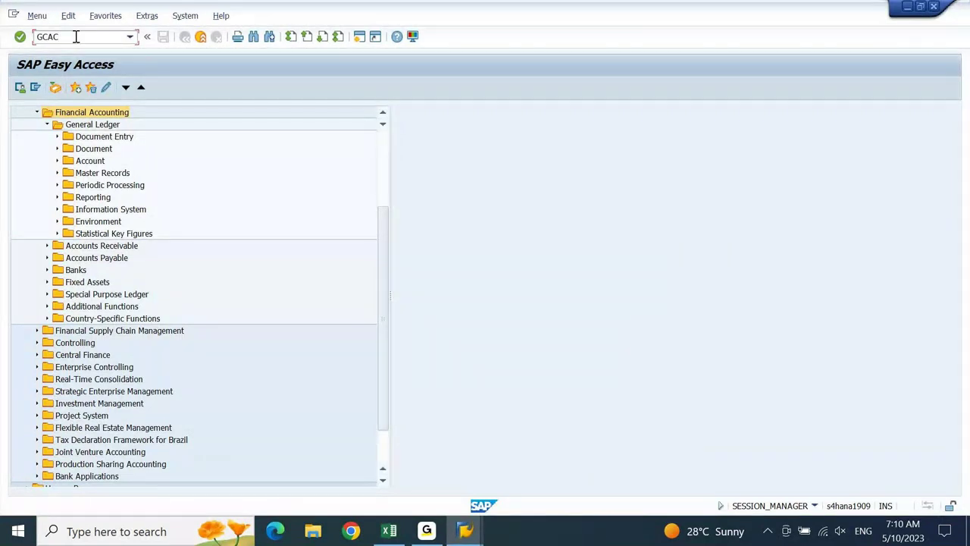
{"action": "key", "text": "Return"}
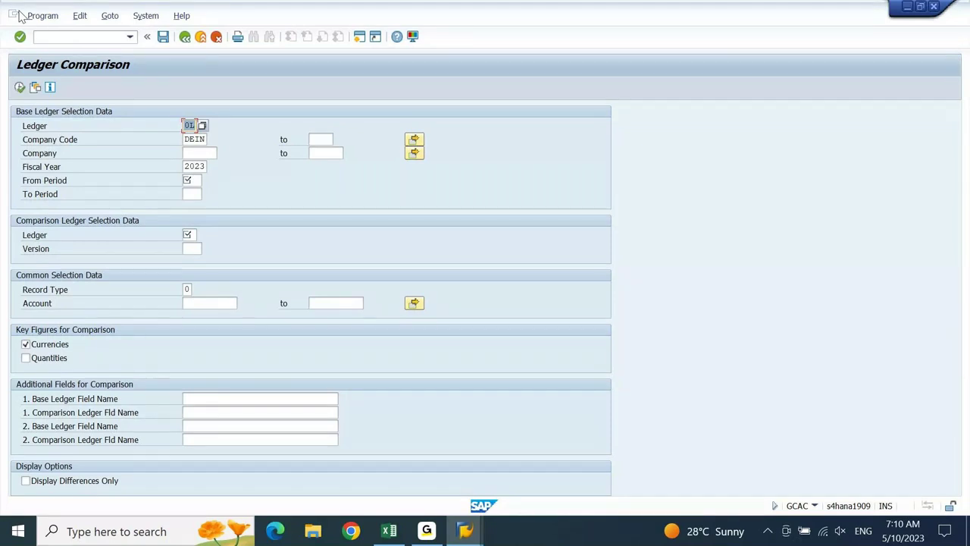
- Set the base ledger's from and to periods to 5 and the comparison ledger to D1
{"action": "key", "text": "Tab"}
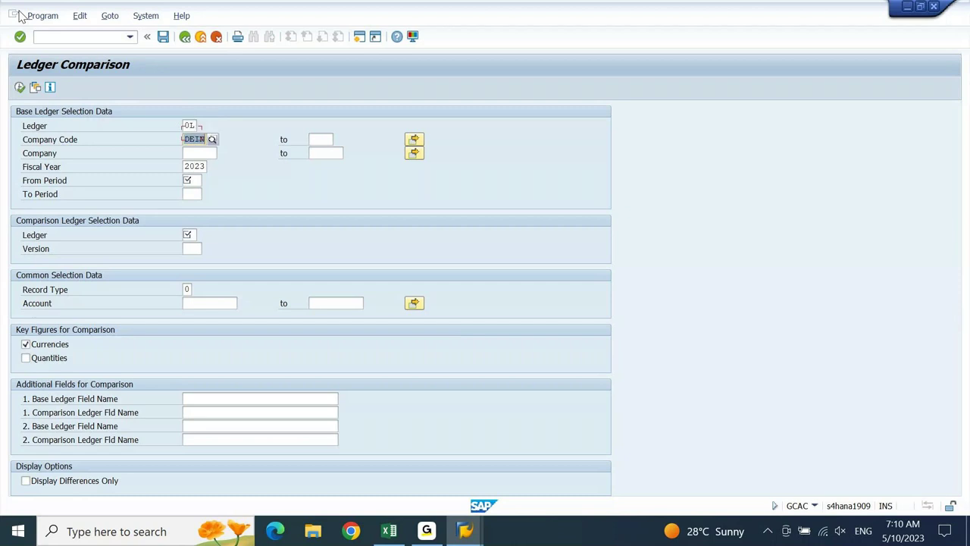
{"action": "key", "text": "Tab"}
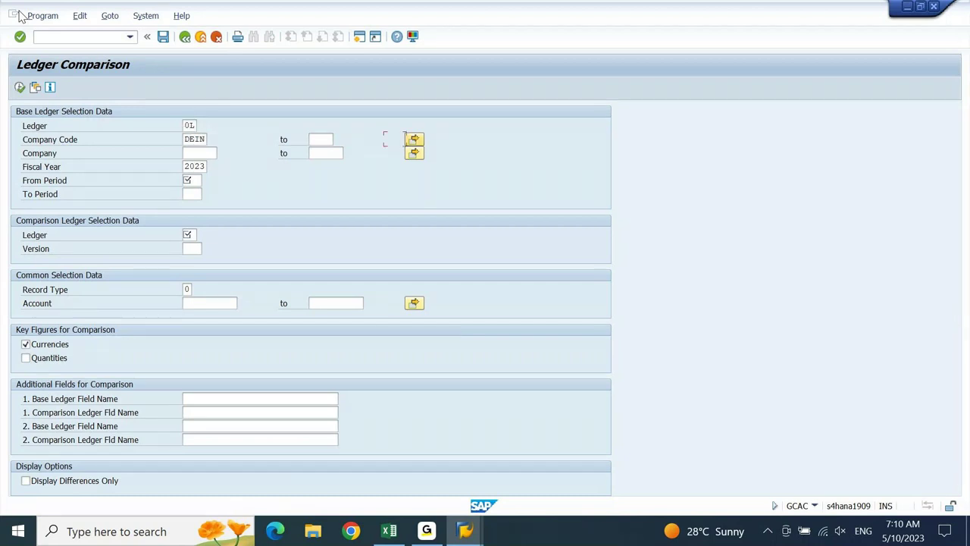
{"action": "left_click", "coordinate": [193, 179]}
{"action": "type", "text": "5"}
{"action": "key", "text": "Tab"}
{"action": "type", "text": "5"}
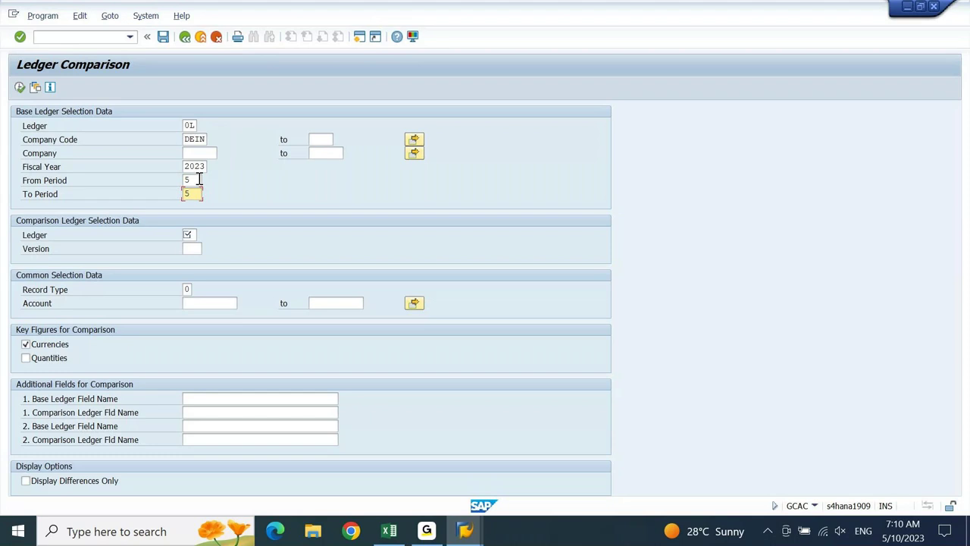
{"action": "left_click", "coordinate": [191, 235]}
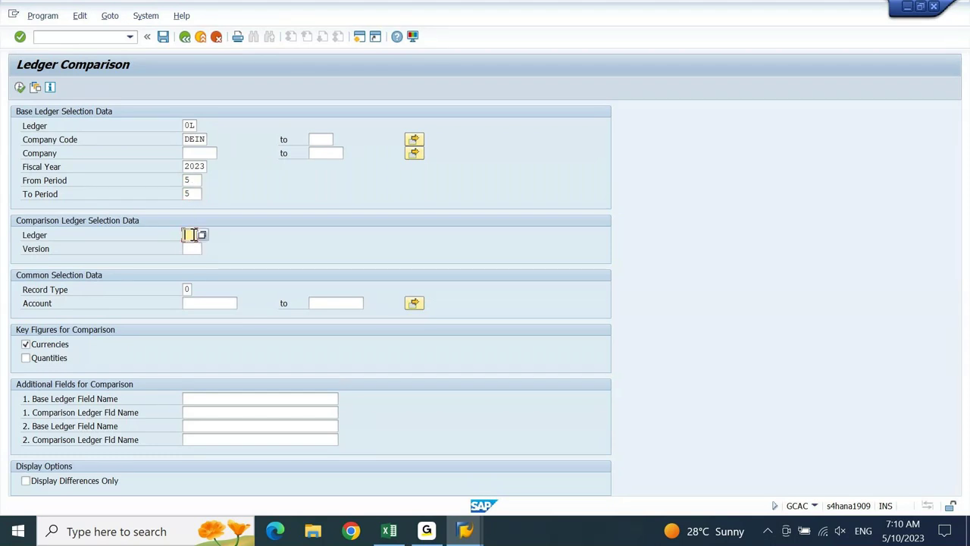
{"action": "type", "text": "D1"}
{"action": "key", "text": "Return"}
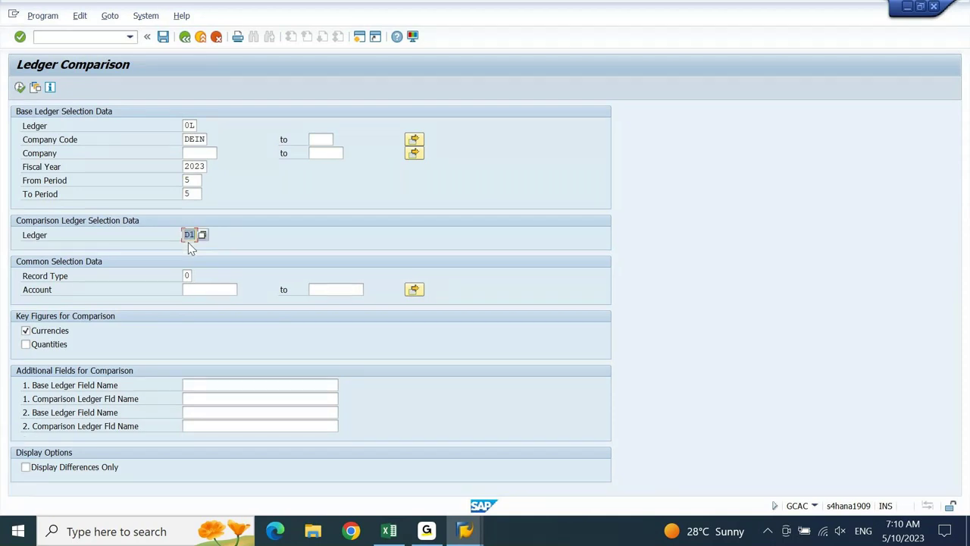
- Check the available record types without changing the selection, execute the ledger comparison, and exit its list
{"action": "left_click", "coordinate": [189, 275]}
{"action": "key", "text": "Return"}
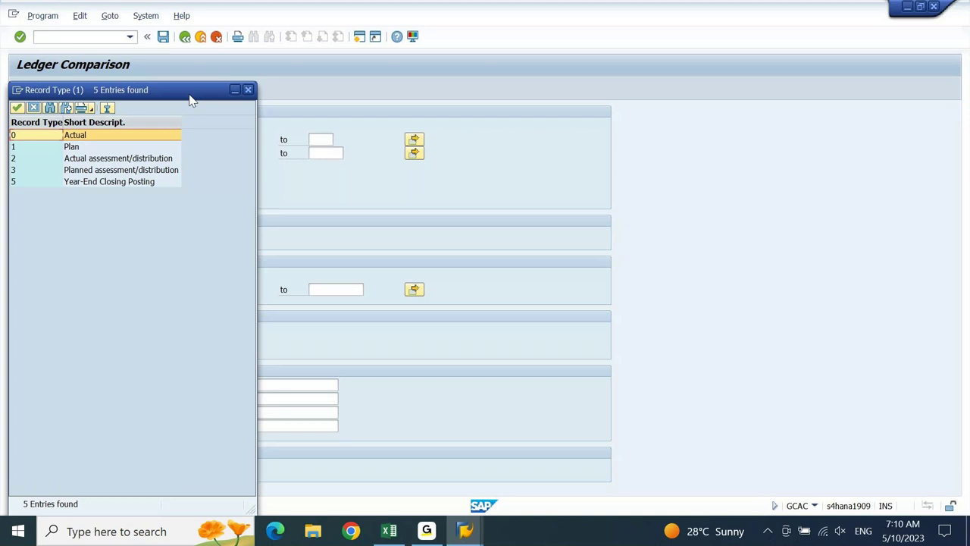
{"action": "left_click", "coordinate": [249, 90]}
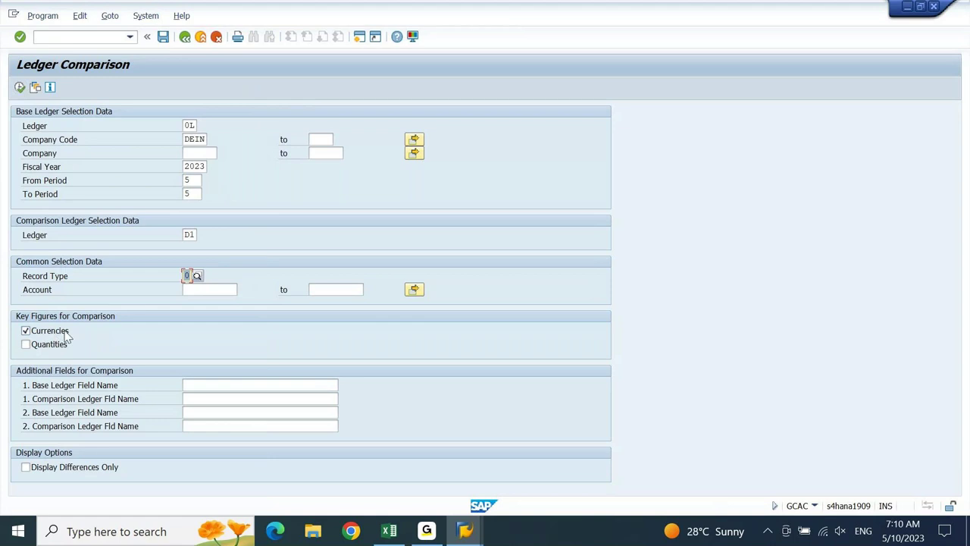
{"action": "left_click", "coordinate": [20, 88]}
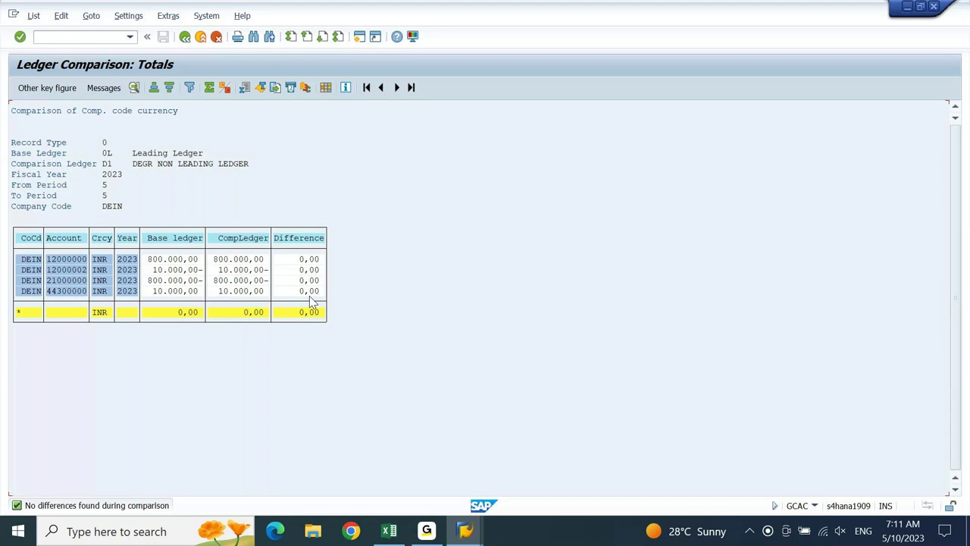
{"action": "key", "text": "F3"}
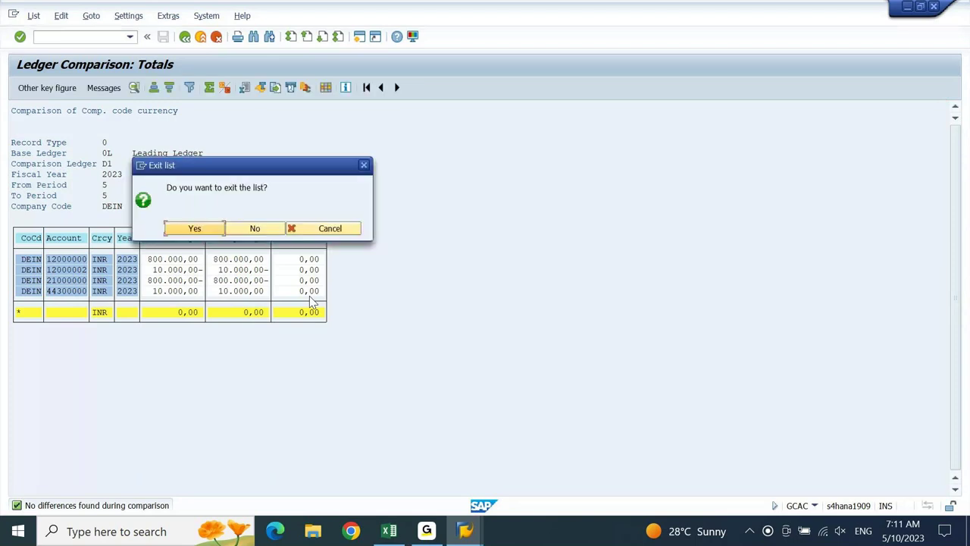
{"action": "key", "text": "Return"}
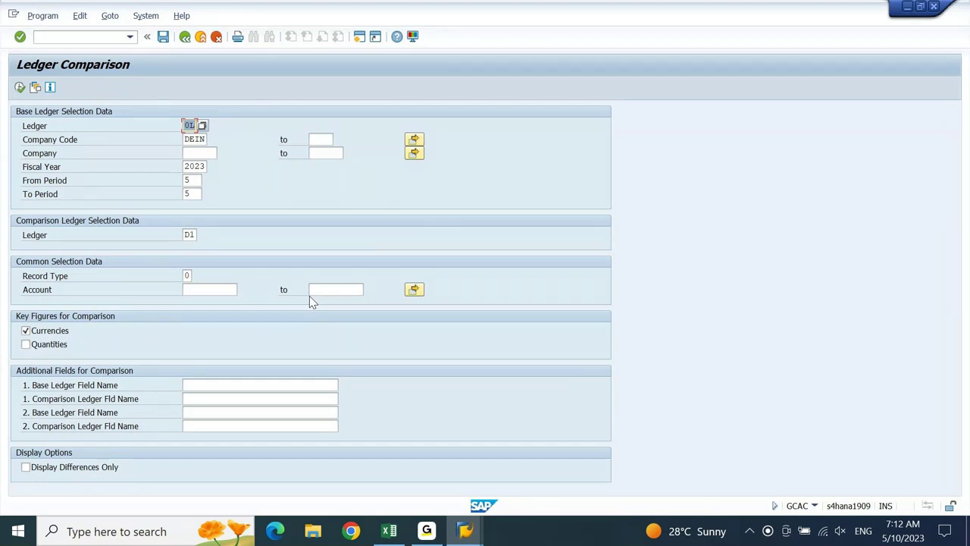
- Enable "Display Differences Only", execute the ledger comparison, and return to the selection screen
{"action": "left_click", "coordinate": [28, 468]}
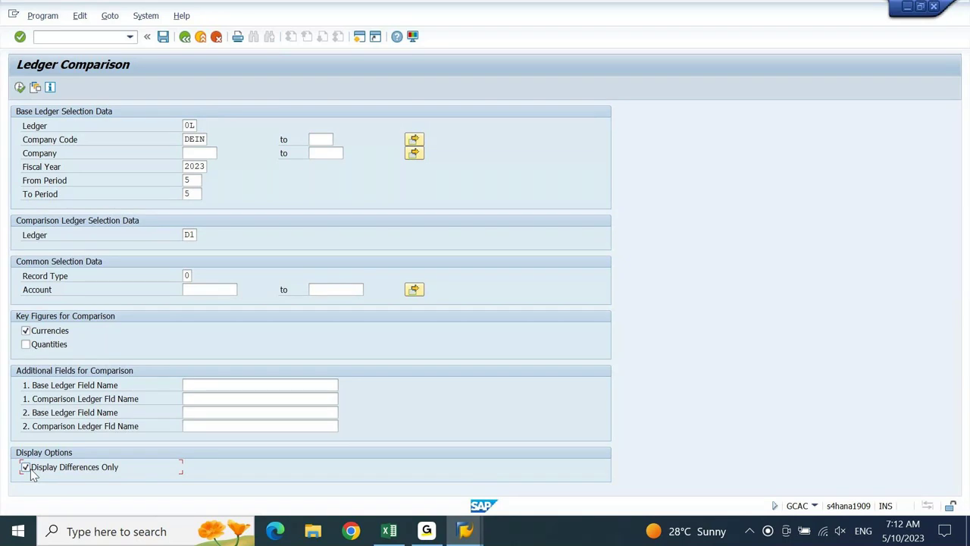
{"action": "left_click", "coordinate": [22, 89]}
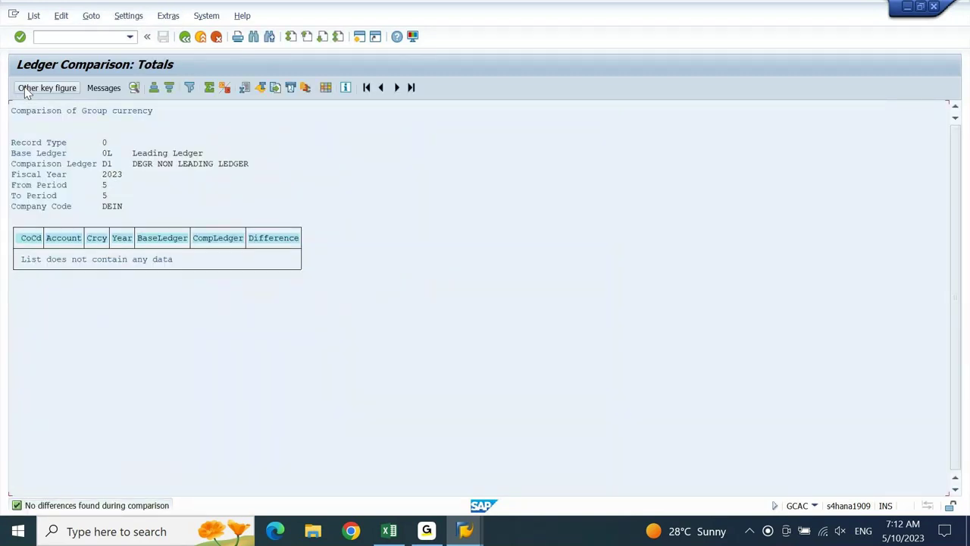
{"action": "key", "text": "F3"}
{"action": "key", "text": "Return"}
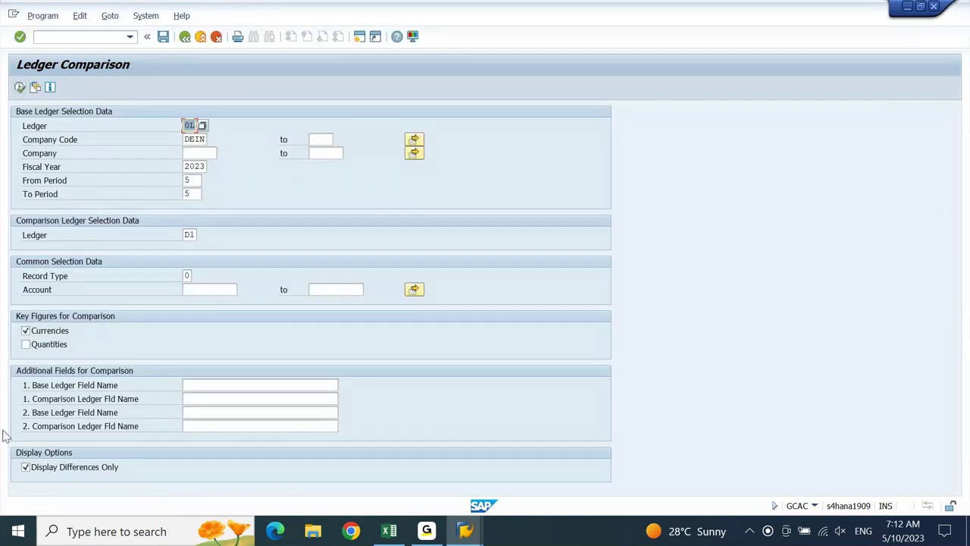
- Disable "Display Differences Only", rerun the comparison to review the Difference column, and exit the list
{"action": "left_click", "coordinate": [25, 467]}
{"action": "key", "text": "F8"}
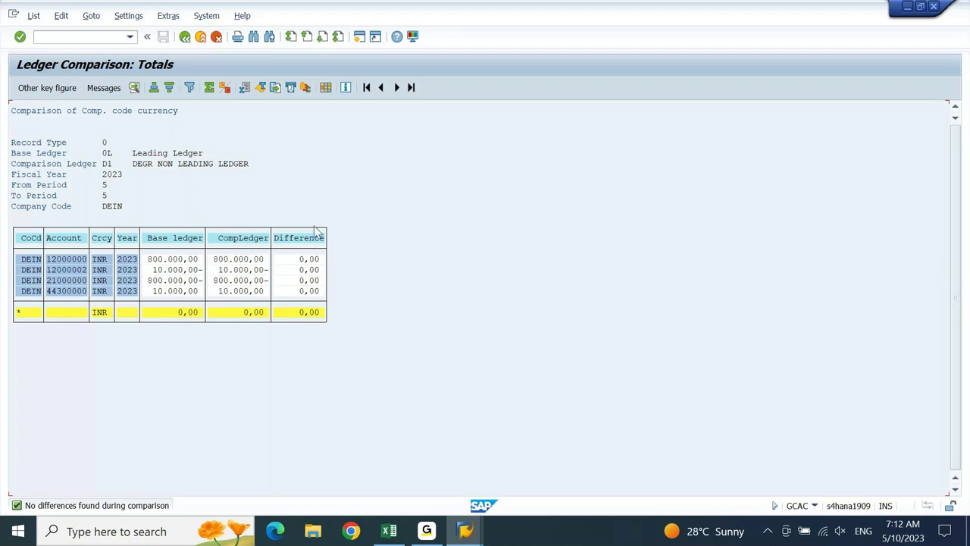
{"action": "left_click", "coordinate": [312, 241]}
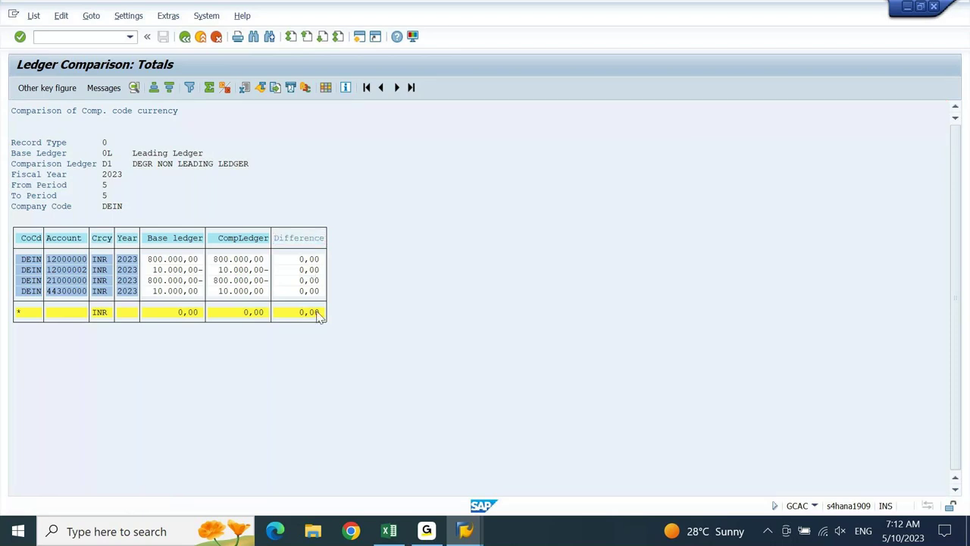
{"action": "key", "text": "F3"}
{"action": "key", "text": "Return"}
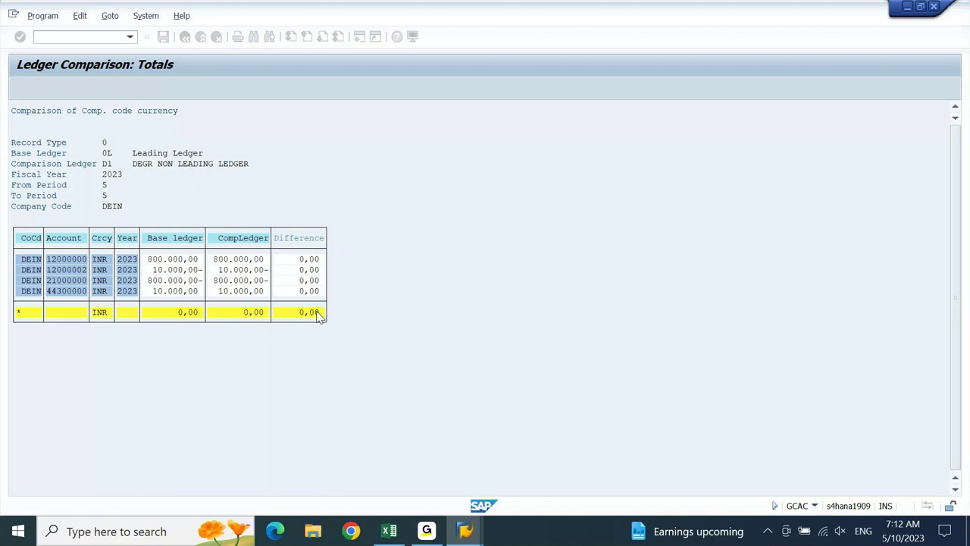
- Restrict the comparison to differences only again, execute it, and exit the list
{"action": "left_click", "coordinate": [64, 469]}
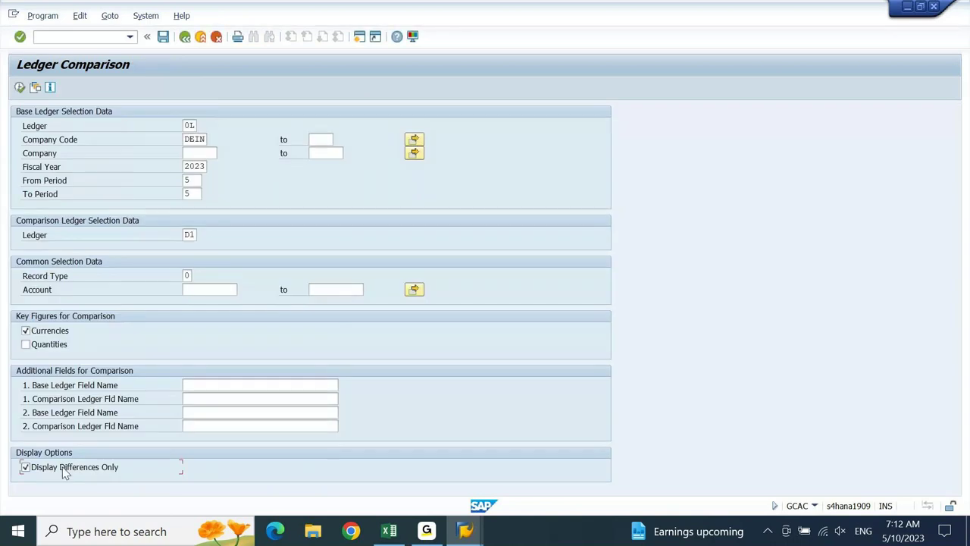
{"action": "left_click", "coordinate": [20, 88]}
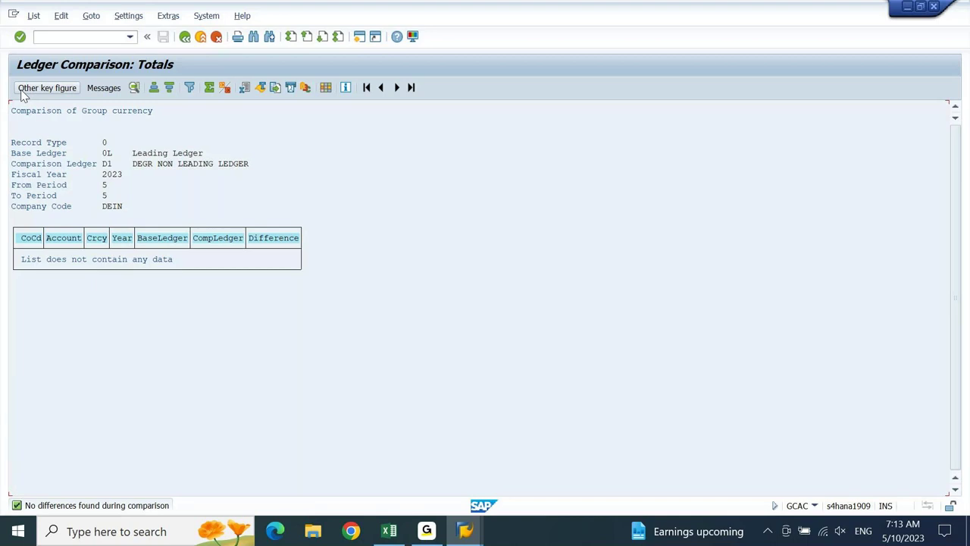
{"action": "key", "text": "F3"}
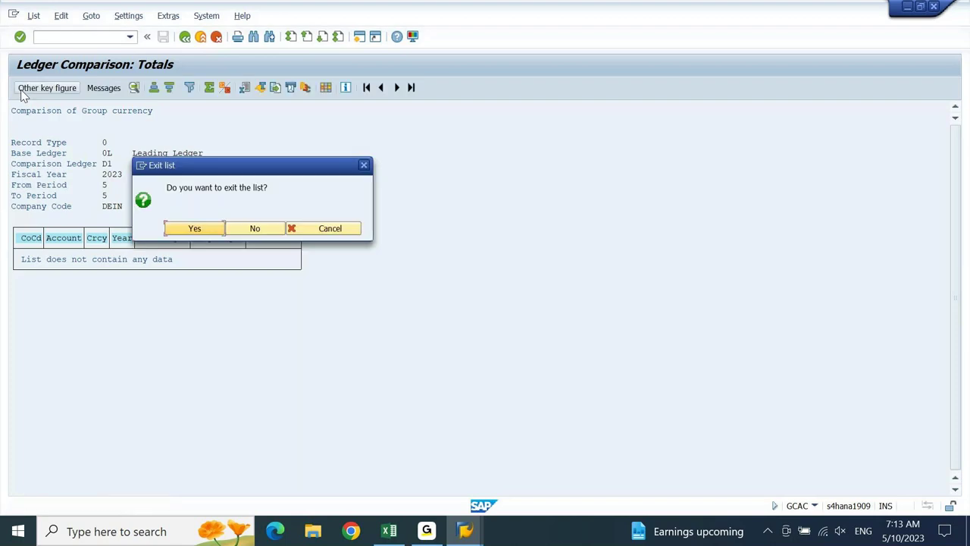
{"action": "key", "text": "Return"}
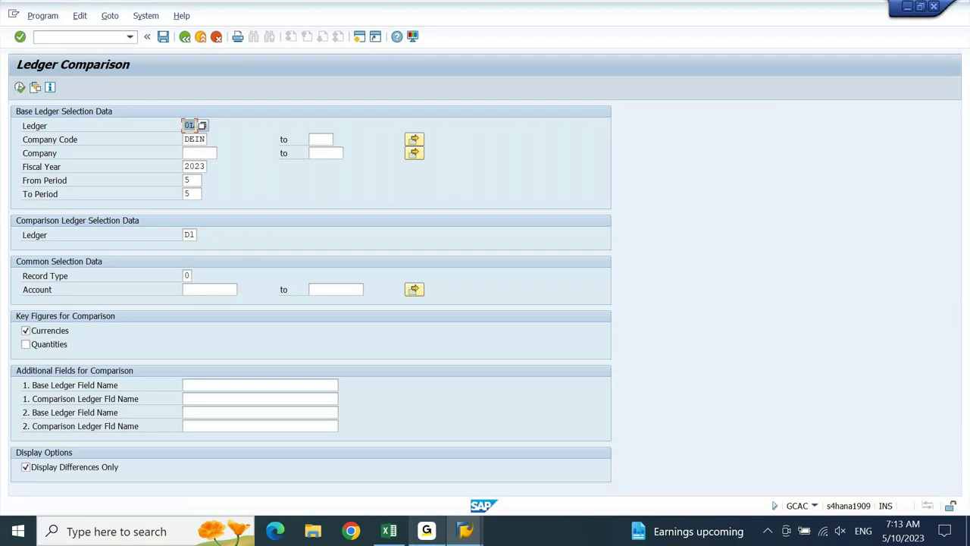
- Switch to the Excel notes and enter the heading "5. Tabales for GL account transactions" in cell A2162
{"action": "left_click", "coordinate": [391, 533]}
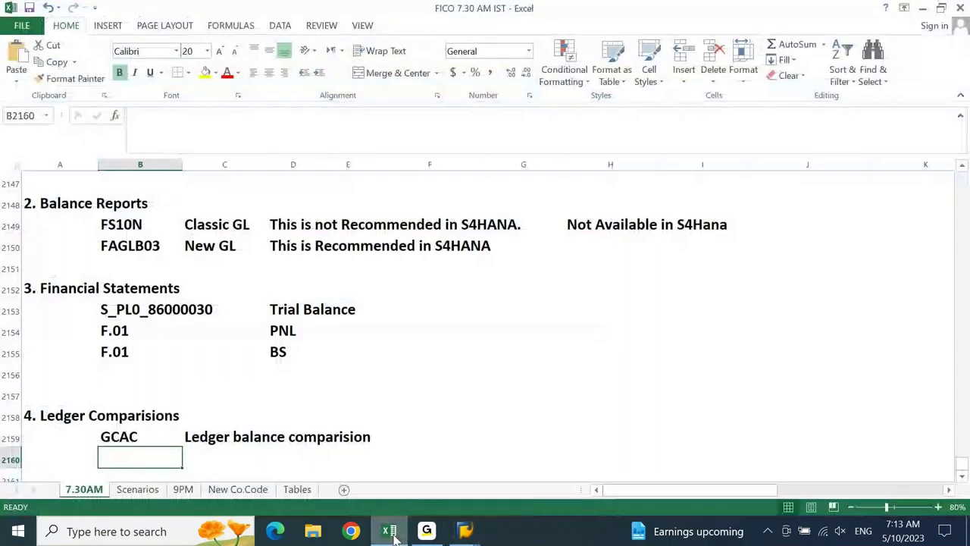
{"action": "key", "text": "Left"}
{"action": "key", "text": "Down"}
{"action": "key", "text": "Down"}
{"action": "key", "text": "Down"}
{"action": "key", "text": "Up"}
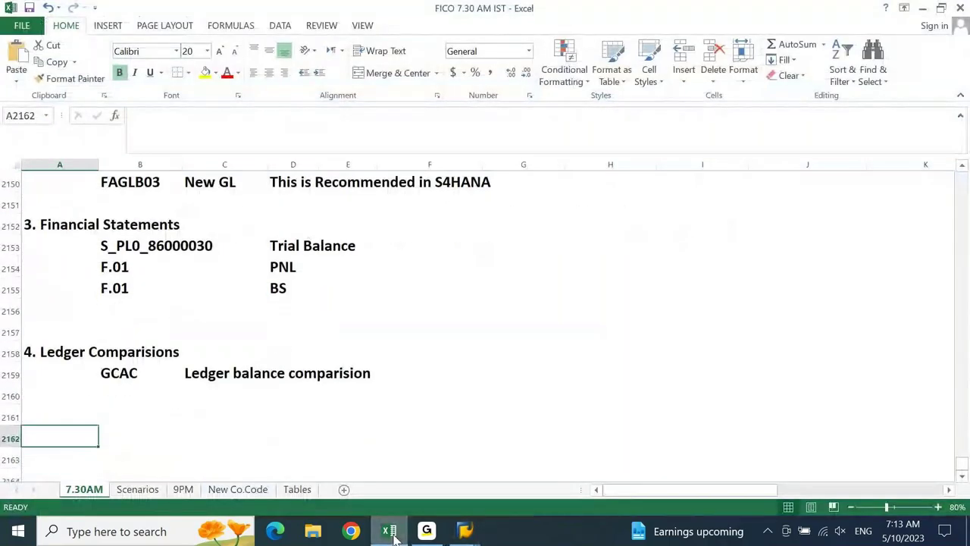
{"action": "type", "text": "5. "}
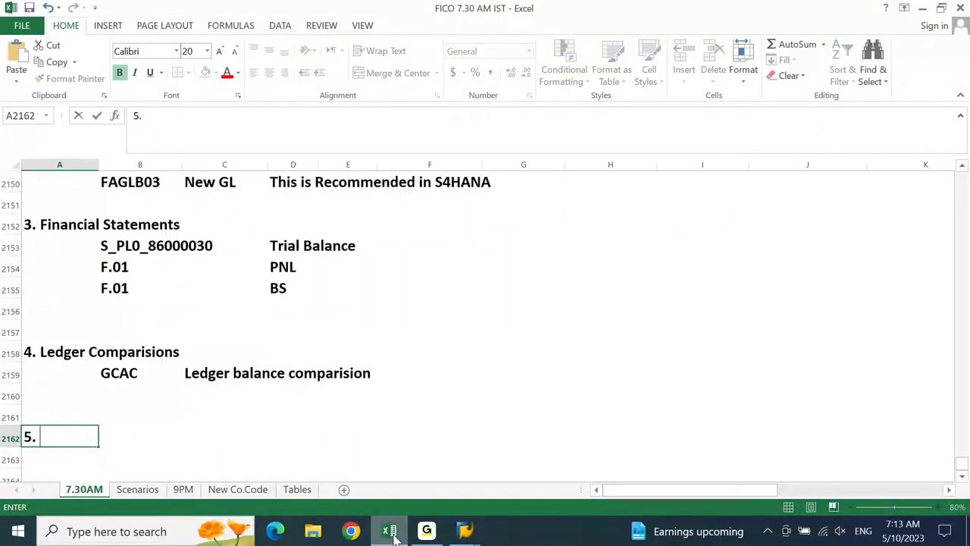
{"action": "type", "text": "Tabales for"}
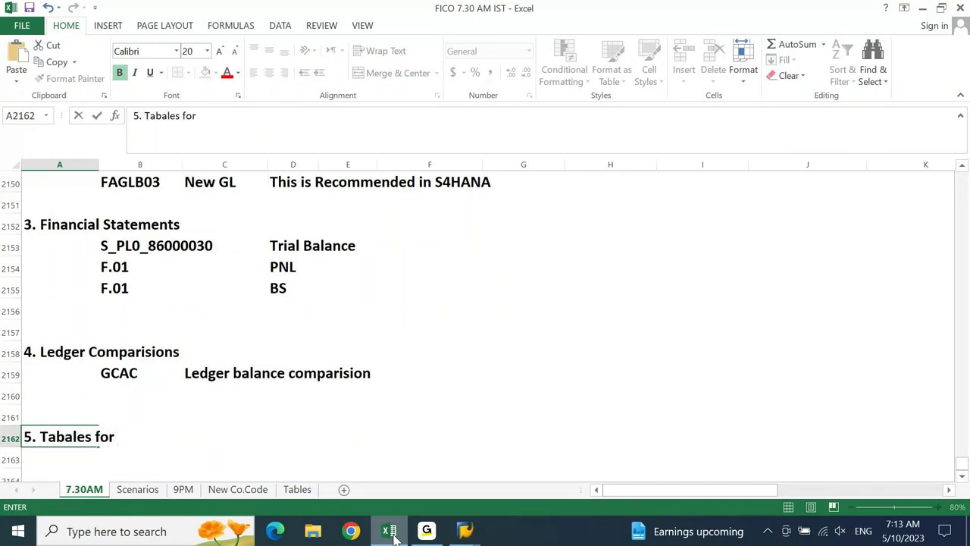
{"action": "type", "text": "GL accountGL account"}
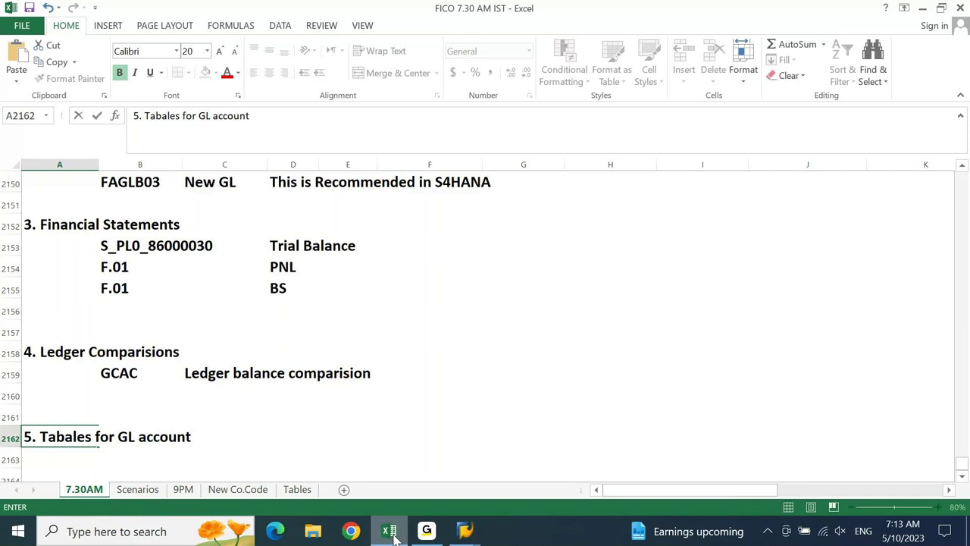
{"action": "type", "text": " r"}
{"action": "key", "text": "BackSpace"}
{"action": "type", "text": "trn"}
{"action": "key", "text": "BackSpace"}
{"action": "type", "text": "ansactions"}
{"action": "key", "text": "Return"}
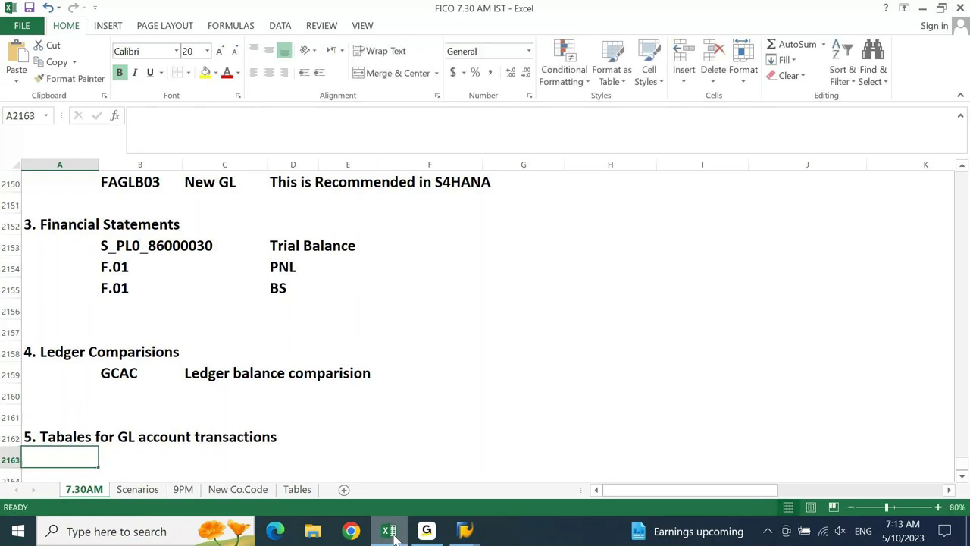
- Enter the table names BKPF and BSEG in cells B2163 and B2164, under the GL account transactions heading
{"action": "key", "text": "Return"}
{"action": "key", "text": "Return"}
{"action": "key", "text": "Return"}
{"action": "key", "text": "Return"}
{"action": "key", "text": "Return"}
{"action": "key", "text": "Return"}
{"action": "key", "text": "Return"}
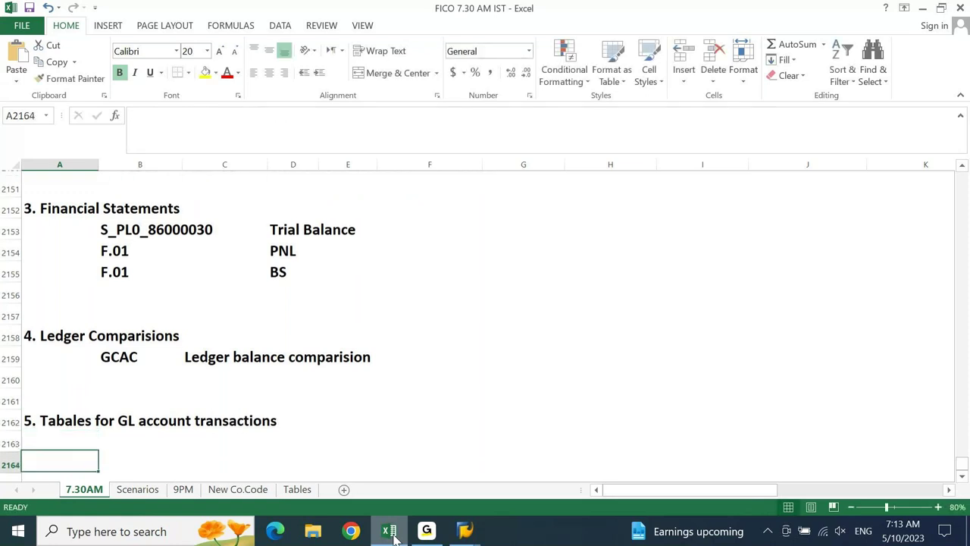
{"action": "key", "text": "Return"}
{"action": "key", "text": "Return"}
{"action": "key", "text": "Return"}
{"action": "key", "text": "Return"}
{"action": "key", "text": "Return"}
{"action": "key", "text": "Return"}
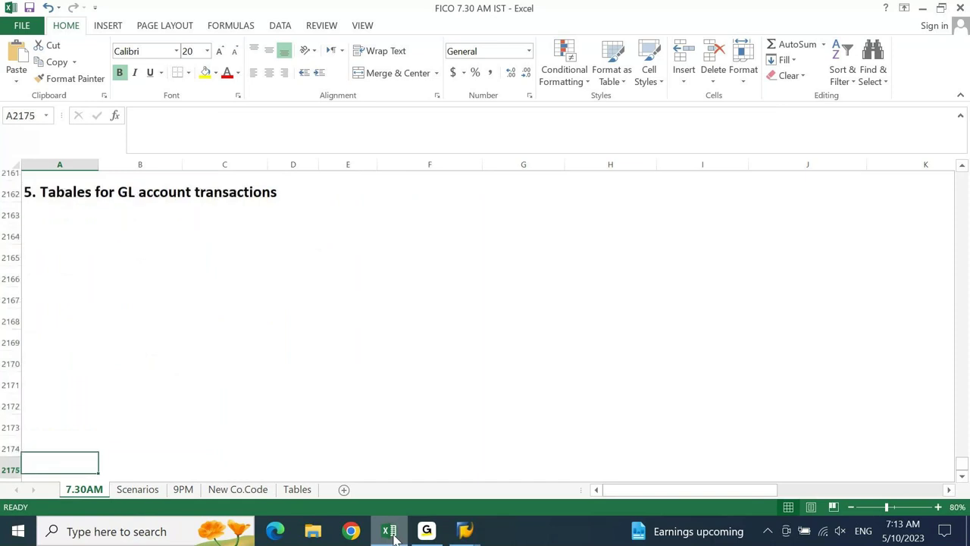
{"action": "key", "text": "ctrl+Up"}
{"action": "key", "text": "Right"}
{"action": "key", "text": "Down"}
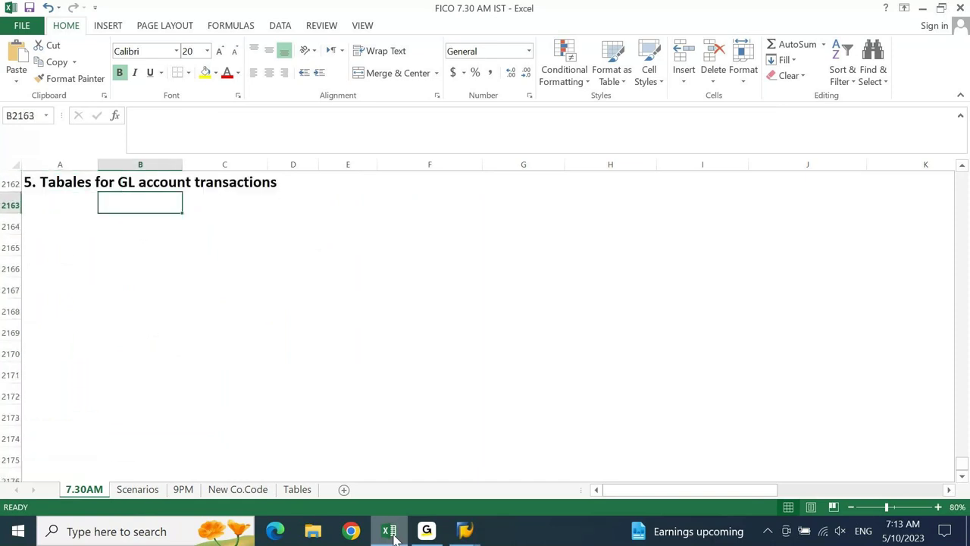
{"action": "key", "text": "Left"}
{"action": "key", "text": "Right"}
{"action": "type", "text": "BKPF"}
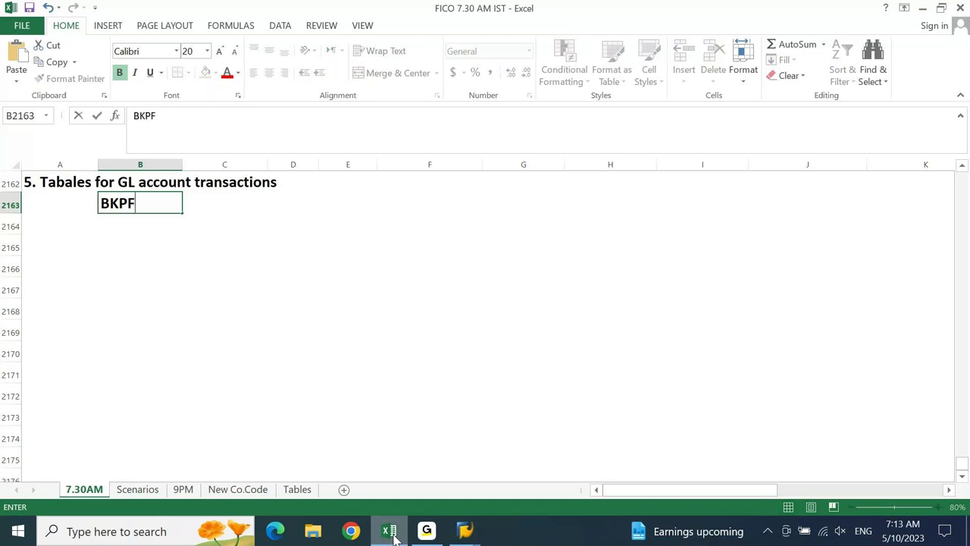
{"action": "key", "text": "Return"}
{"action": "type", "text": "BSEG"}
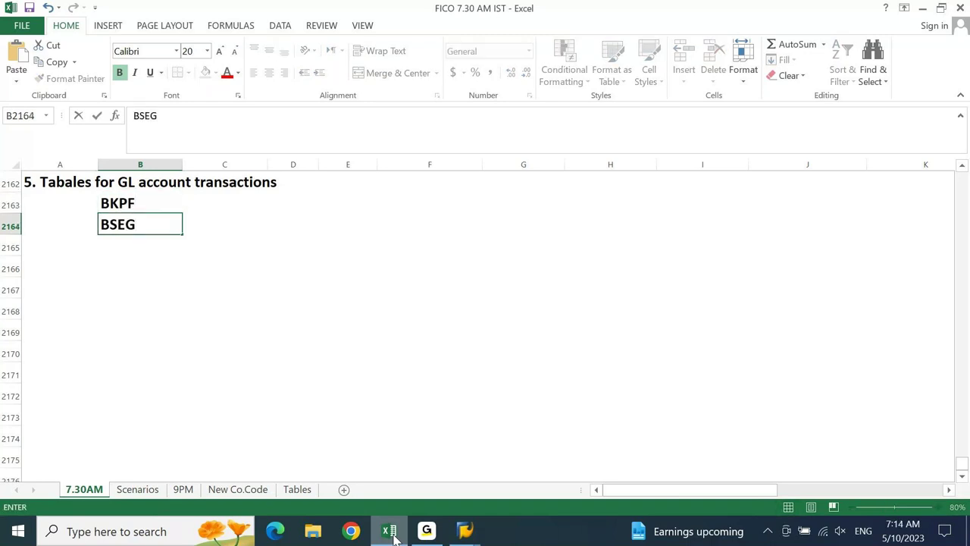
{"action": "key", "text": "Return"}
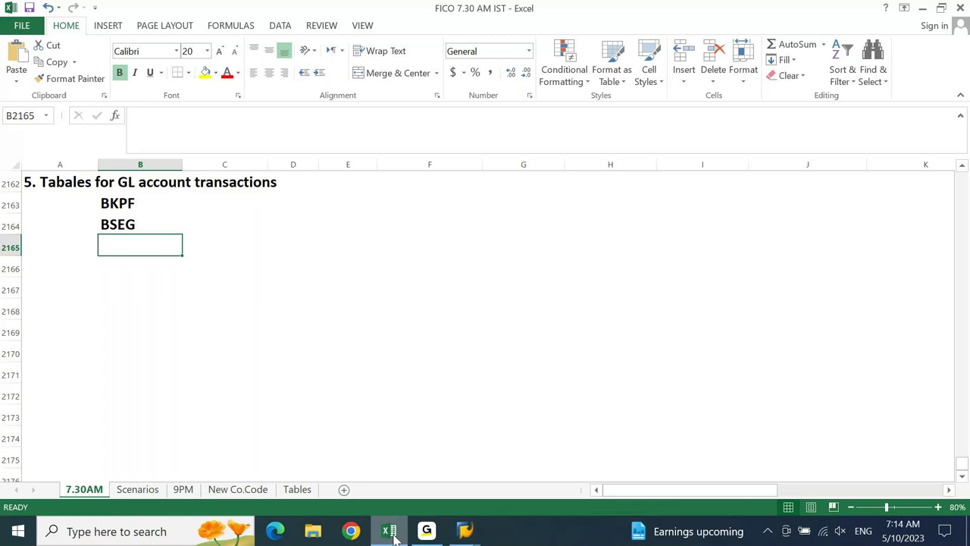
- Add the table names FAGLFLEXA and FAGLFLEXT in cells B2165 and B2166
{"action": "type", "text": "FAGLFLEXA"}
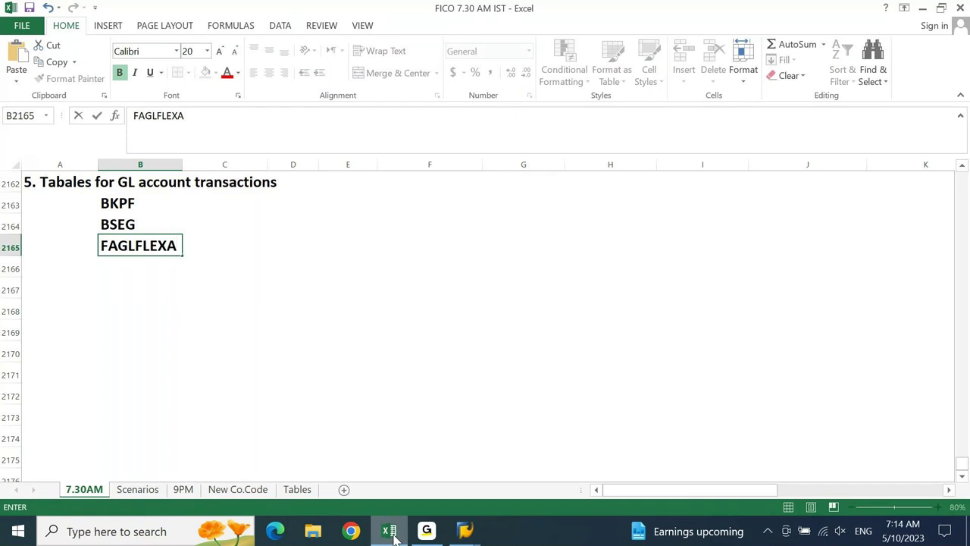
{"action": "key", "text": "Return"}
{"action": "type", "text": "LG"}
{"action": "key", "text": "Escape"}
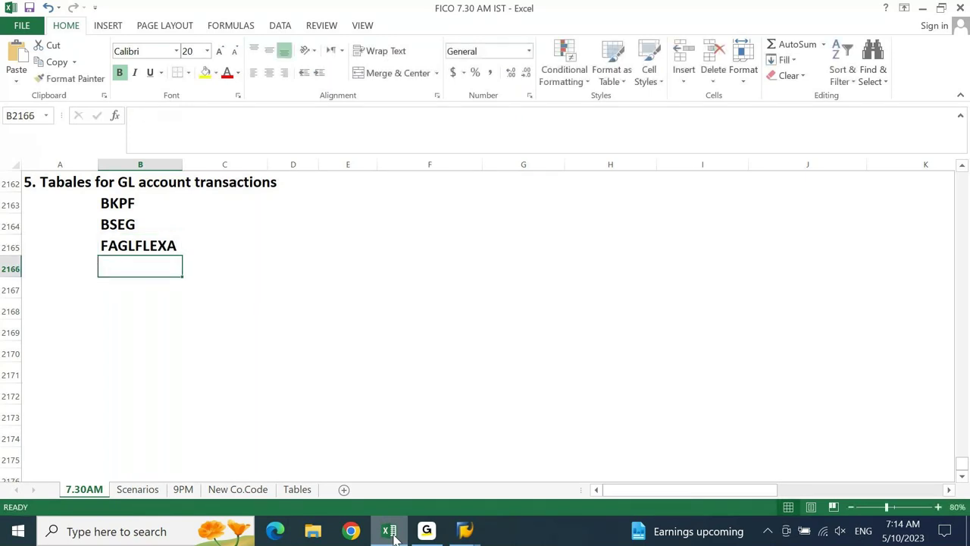
{"action": "type", "text": "FAGLFLEX"}
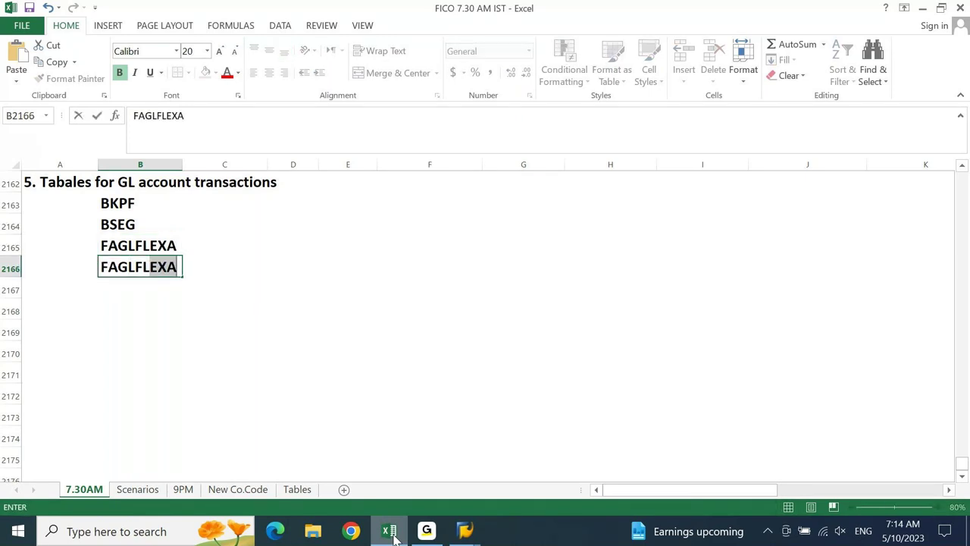
{"action": "type", "text": "T"}
{"action": "key", "text": "Return"}
- Complete the table list with ACDOCA, BSAS and BSIS in cells B2167 to B2169
{"action": "type", "text": "A"}
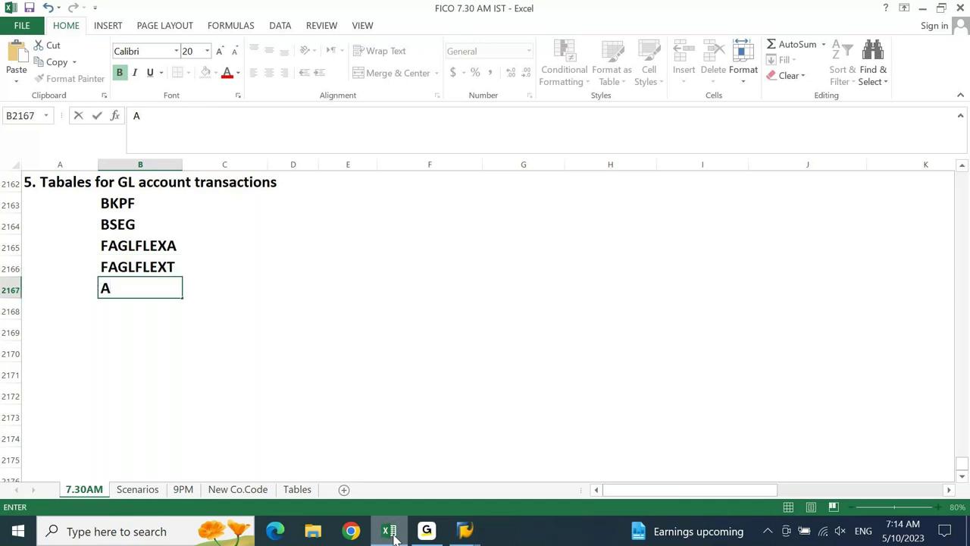
{"action": "type", "text": "CDOCA"}
{"action": "key", "text": "Return"}
{"action": "type", "text": "BS"}
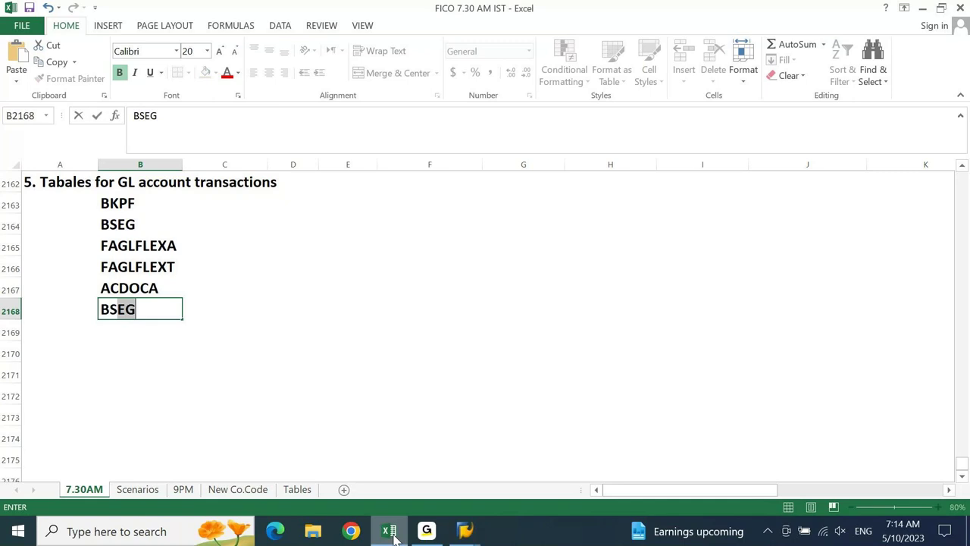
{"action": "type", "text": "AS"}
{"action": "key", "text": "Return"}
{"action": "type", "text": "BSIS"}
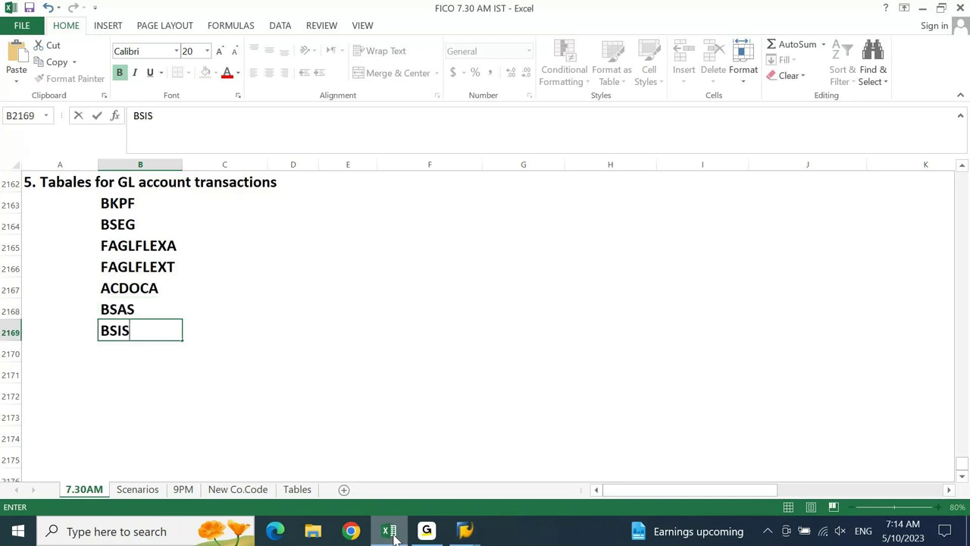
{"action": "key", "text": "Return"}
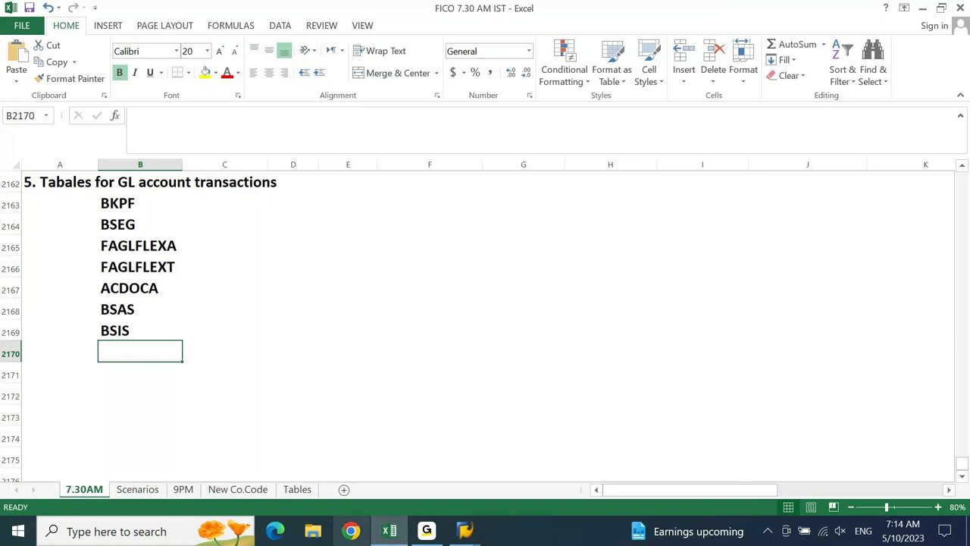
- Switch to the SAP Ledger Comparison session, leave that transaction, and start transaction SE16N
{"action": "left_click", "coordinate": [468, 530]}
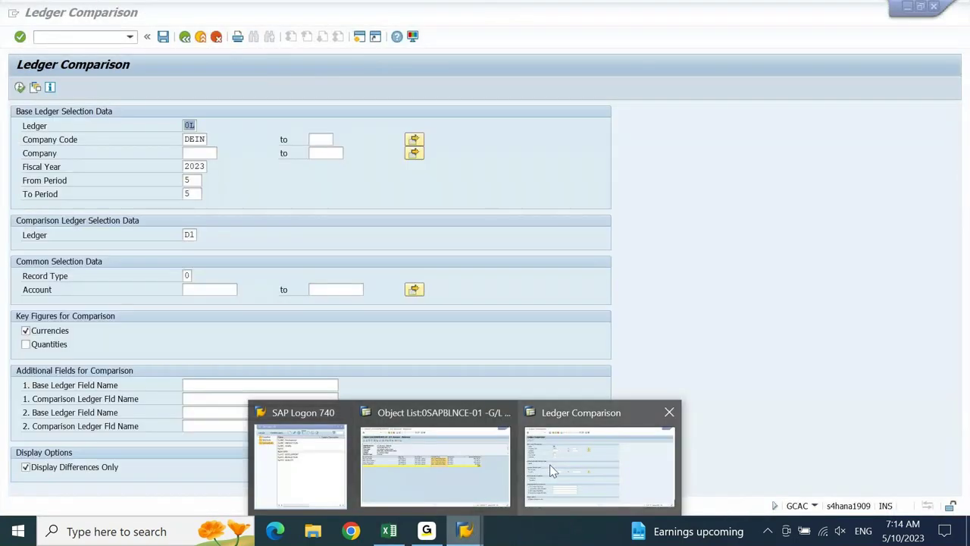
{"action": "left_click", "coordinate": [552, 470]}
{"action": "left_click", "coordinate": [110, 41]}
{"action": "type", "text": "/n"}
{"action": "key", "text": "Return"}
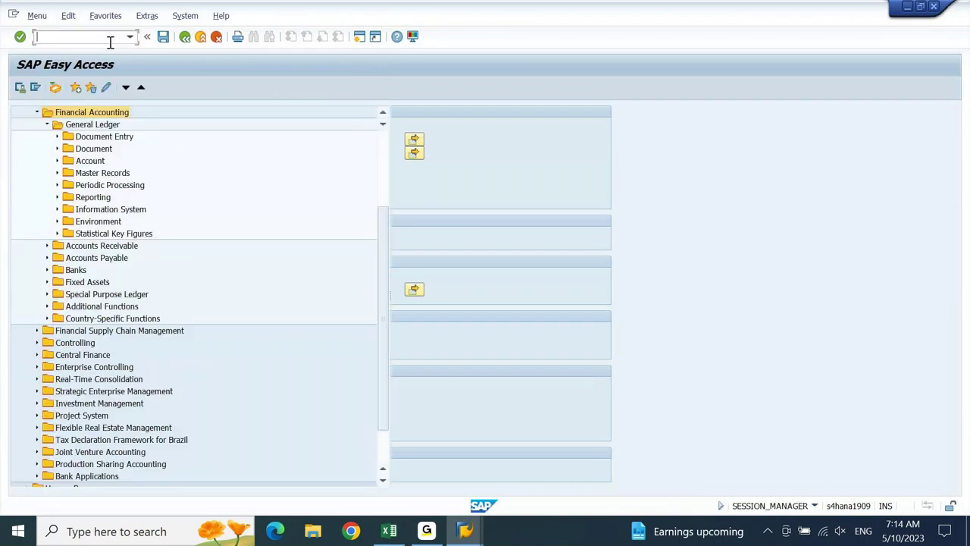
{"action": "type", "text": "SE16N"}
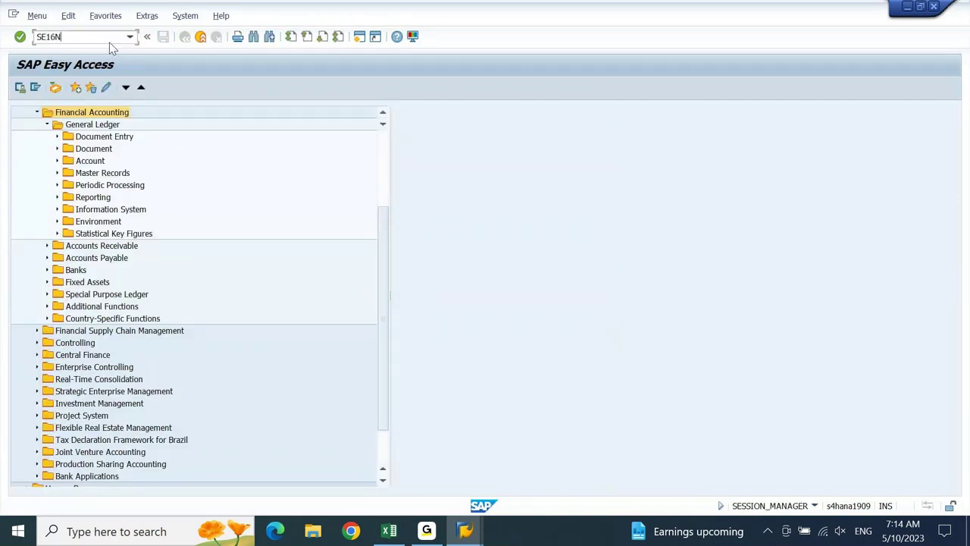
{"action": "key", "text": "Return"}
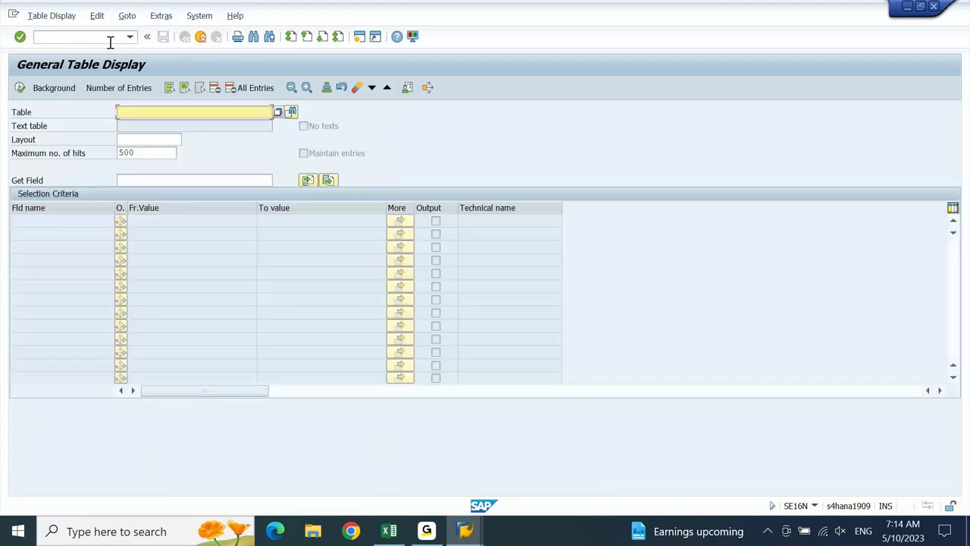
- Load table BKPF in General Table Display and copy its description
{"action": "type", "text": "BKPD"}
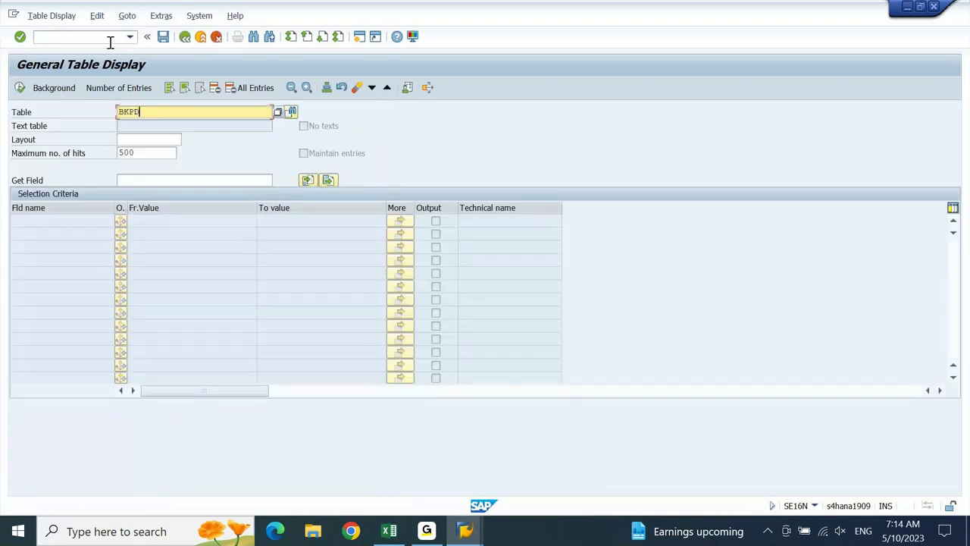
{"action": "key", "text": "BackSpace"}
{"action": "type", "text": "F"}
{"action": "key", "text": "Return"}
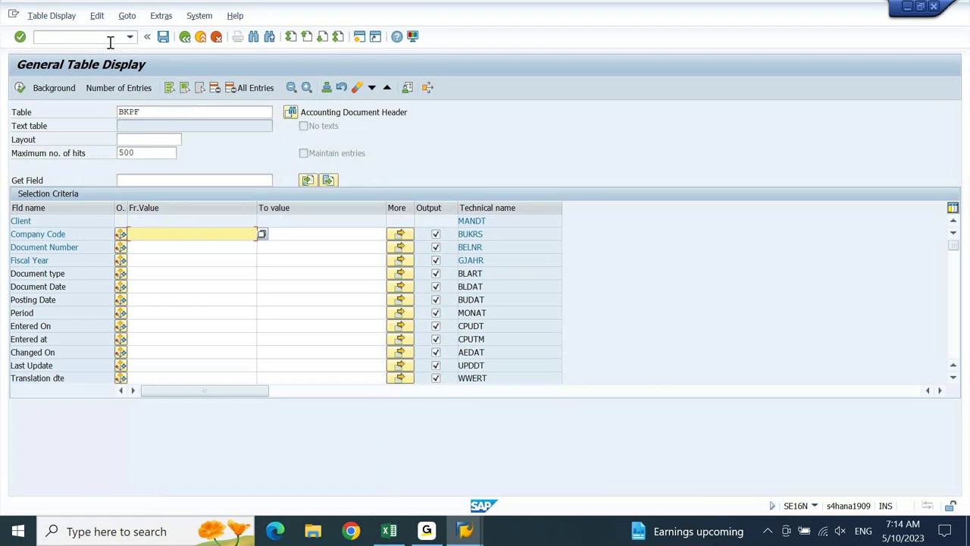
{"action": "left_click_drag", "start_coordinate": [409, 112], "coordinate": [301, 113]}
{"action": "key", "text": "ctrl+c"}
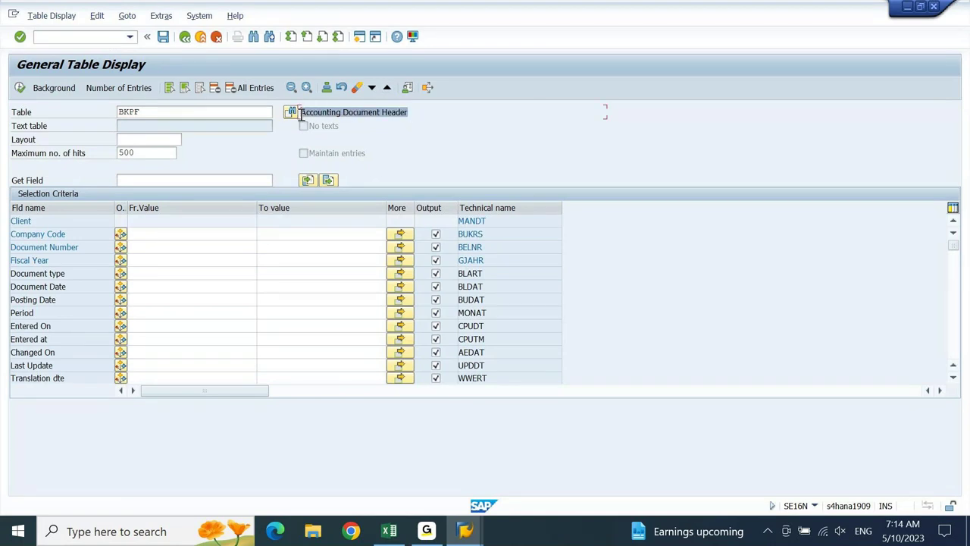
- Switch to the Excel notes and paste "Accounting Document Header" in cell D2163 as the BKPF description
{"action": "left_click", "coordinate": [390, 531]}
{"action": "key", "text": "ctrl+Up"}
{"action": "key", "text": "ctrl+Up"}
{"action": "key", "text": "Down"}
{"action": "key", "text": "Up"}
{"action": "key", "text": "Right"}
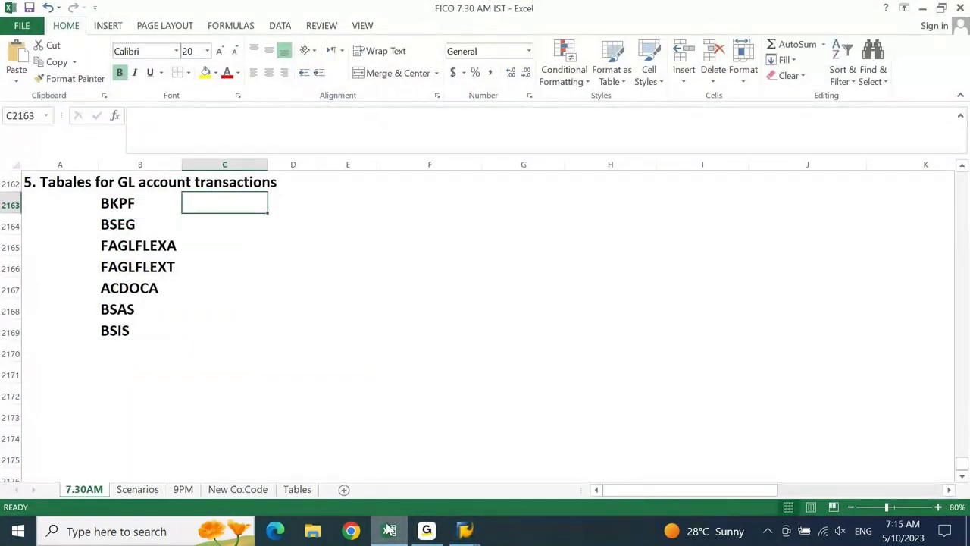
{"action": "key", "text": "Right"}
{"action": "key", "text": "ctrl+v"}
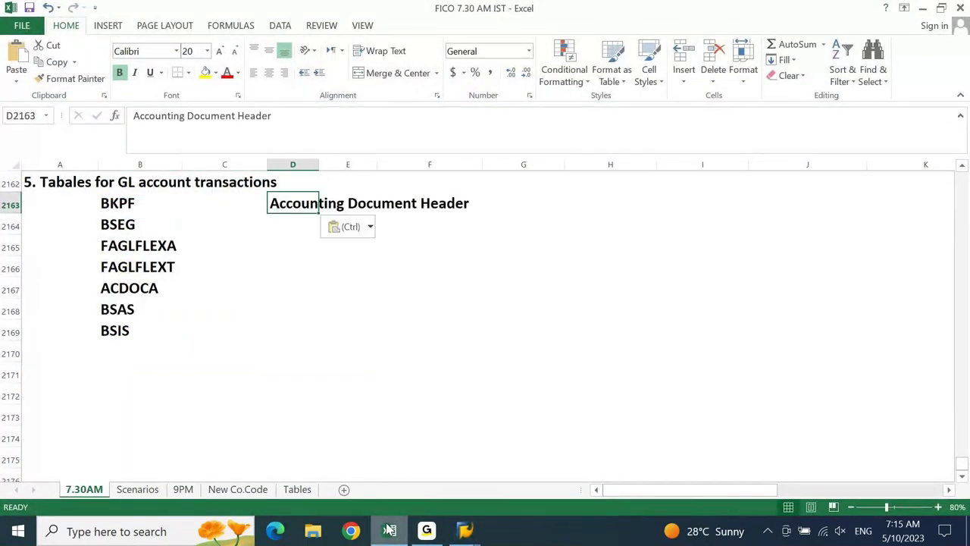
- Copy the name BSEG from cell B2164, load that table in SAP's General Table Display, and copy its description
{"action": "key", "text": "Down"}
{"action": "key", "text": "Left"}
{"action": "key", "text": "Left"}
{"action": "key", "text": "ctrl+c"}
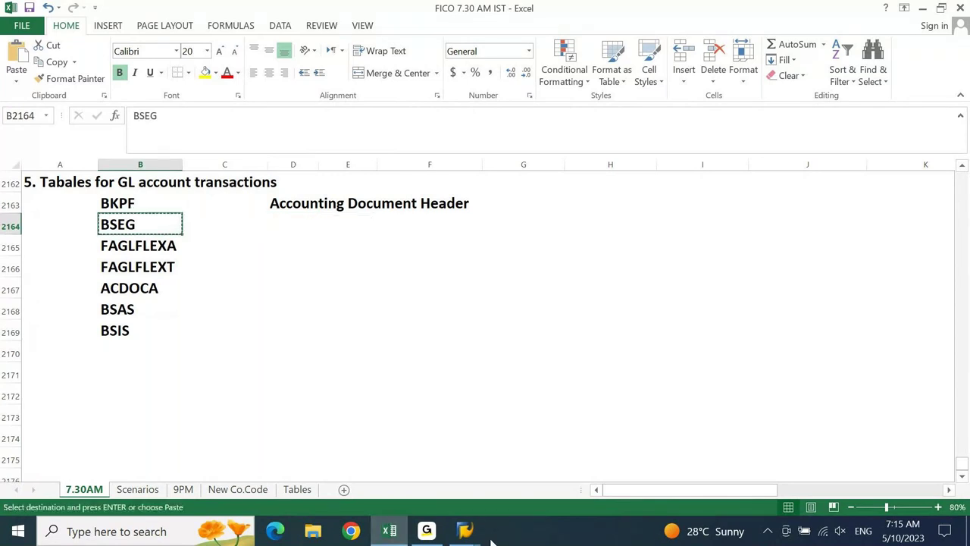
{"action": "mouse_move", "coordinate": [468, 535]}
{"action": "left_click", "coordinate": [551, 472]}
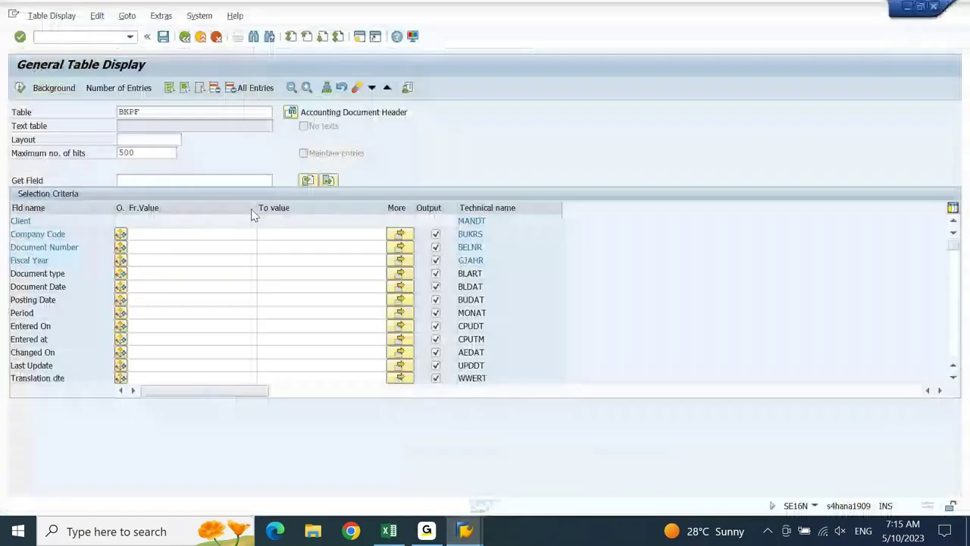
{"action": "left_click_drag", "start_coordinate": [156, 111], "coordinate": [110, 121]}
{"action": "type", "text": "BSEG"}
{"action": "key", "text": "Return"}
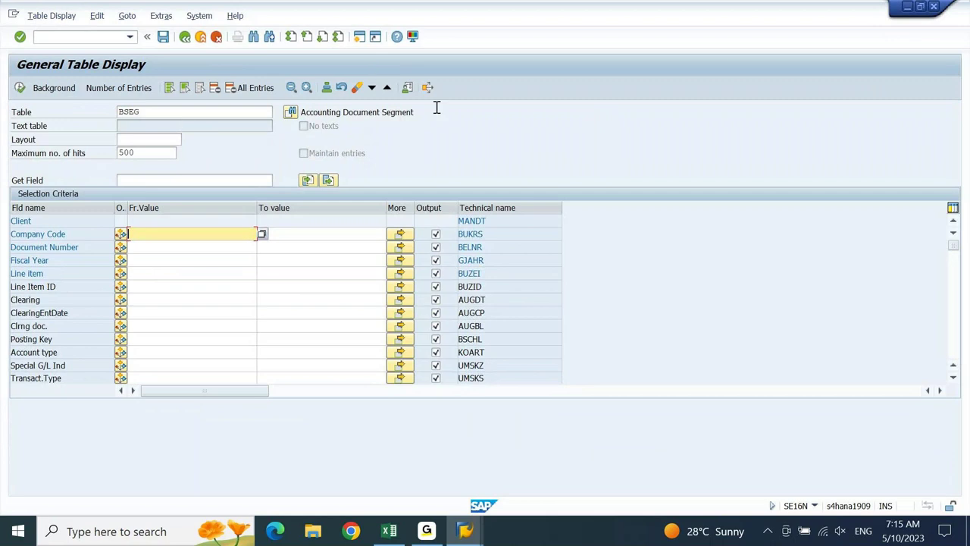
{"action": "left_click_drag", "start_coordinate": [423, 112], "coordinate": [300, 114]}
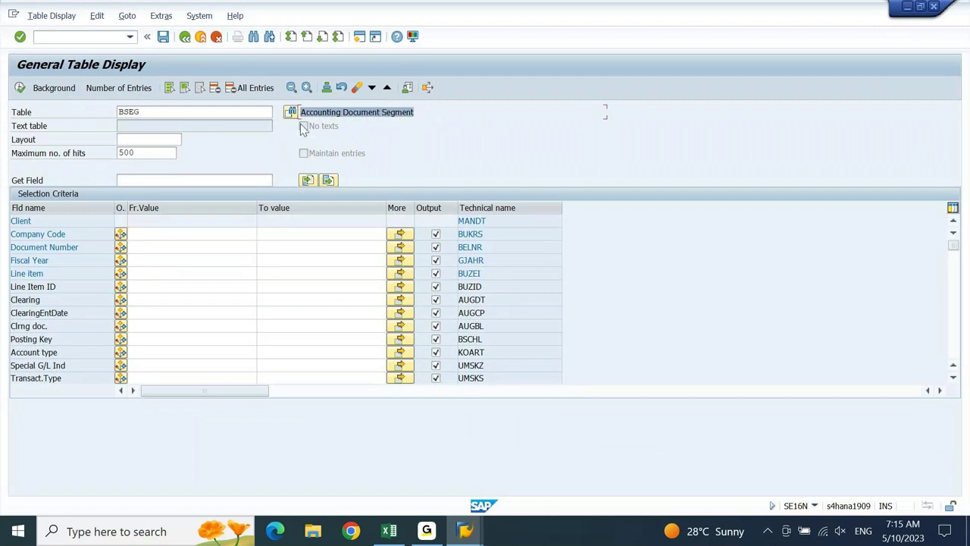
{"action": "key", "text": "ctrl+c"}
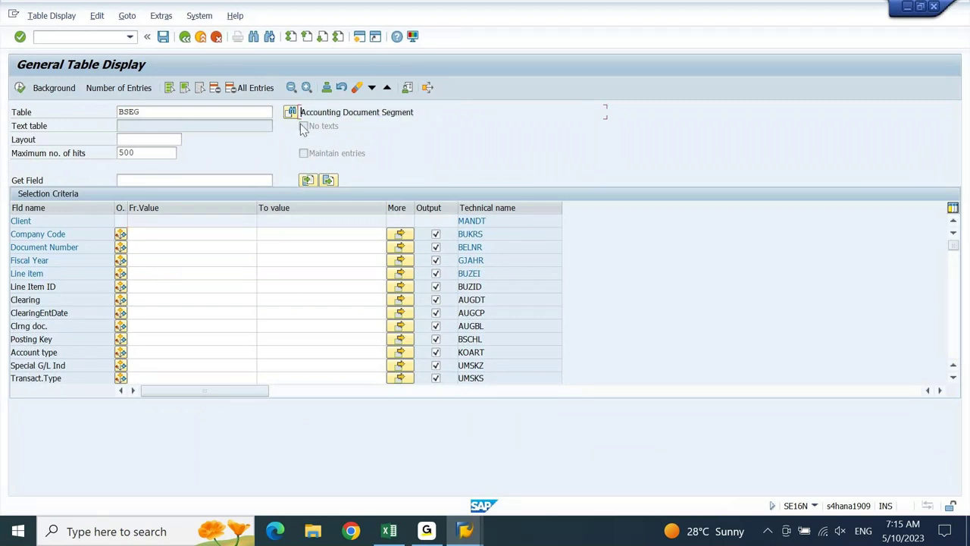
- Switch to Excel, paste the BSEG description in cell D2164, and extend it to "Accounting Document Segment (Line Items)"
{"action": "left_click", "coordinate": [389, 531]}
{"action": "key", "text": "Right"}
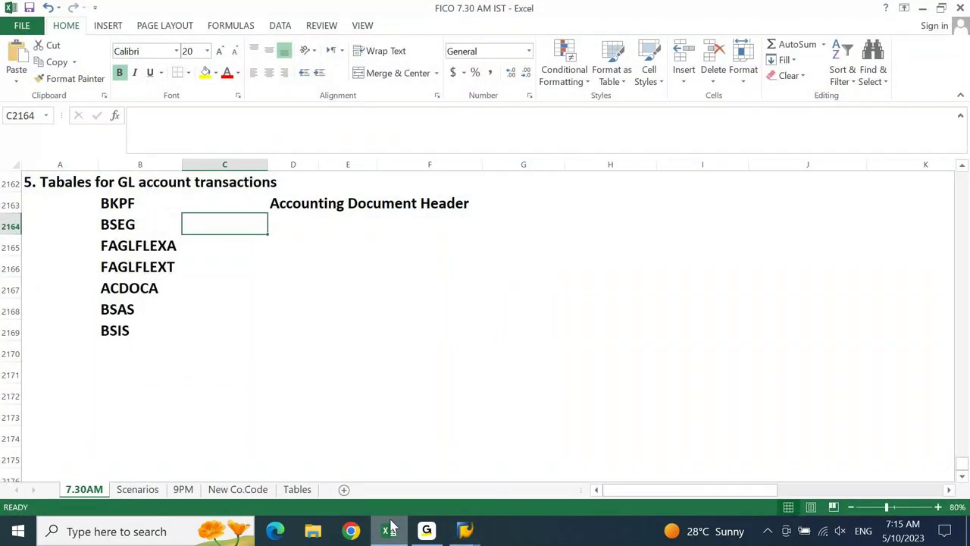
{"action": "key", "text": "Right"}
{"action": "key", "text": "F2"}
{"action": "key", "text": "ctrl+v"}
{"action": "type", "text": "(Line I"}
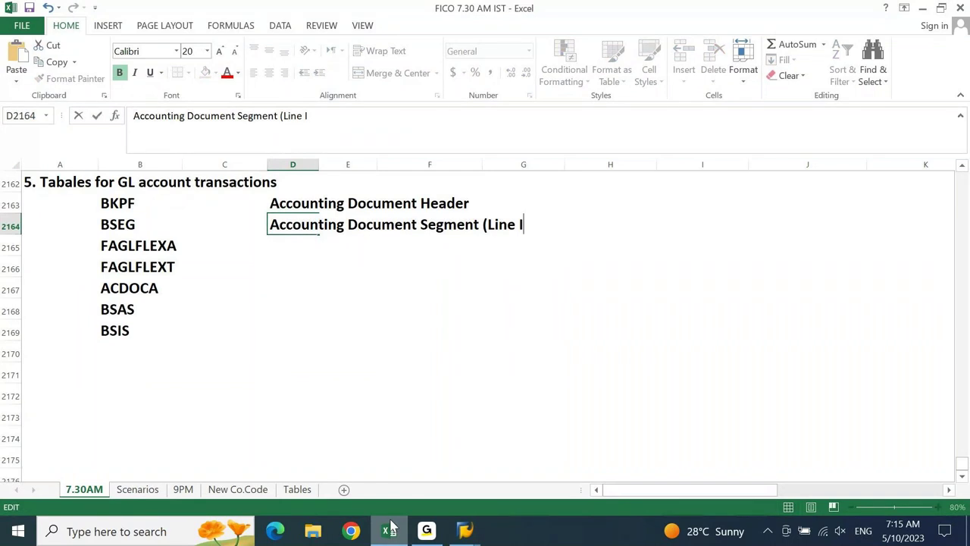
{"action": "type", "text": "tems)"}
{"action": "key", "text": "Return"}
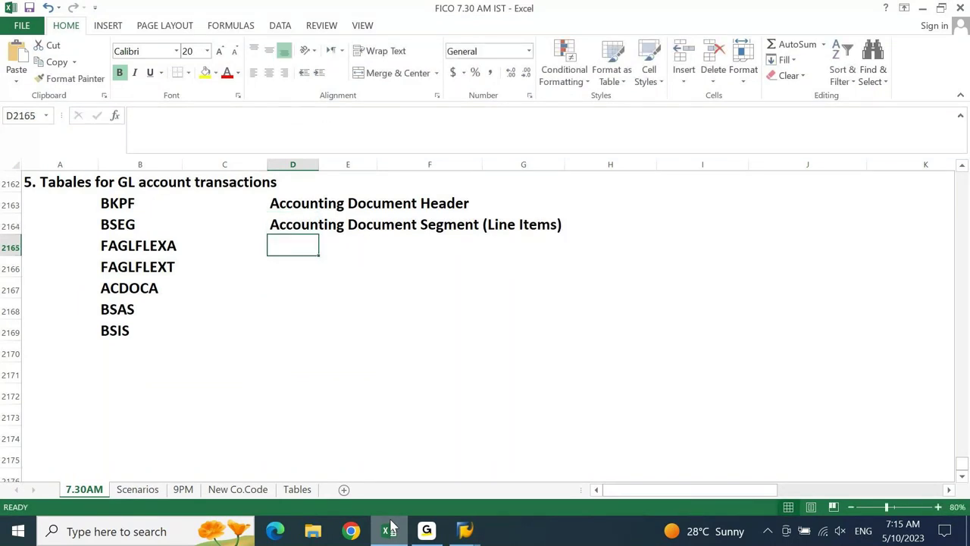
- Copy the name FAGLFLEXA from cell B2165, load that table in SAP's General Table Display, and copy its description
{"action": "key", "text": "Left"}
{"action": "key", "text": "Left"}
{"action": "key", "text": "ctrl+c"}
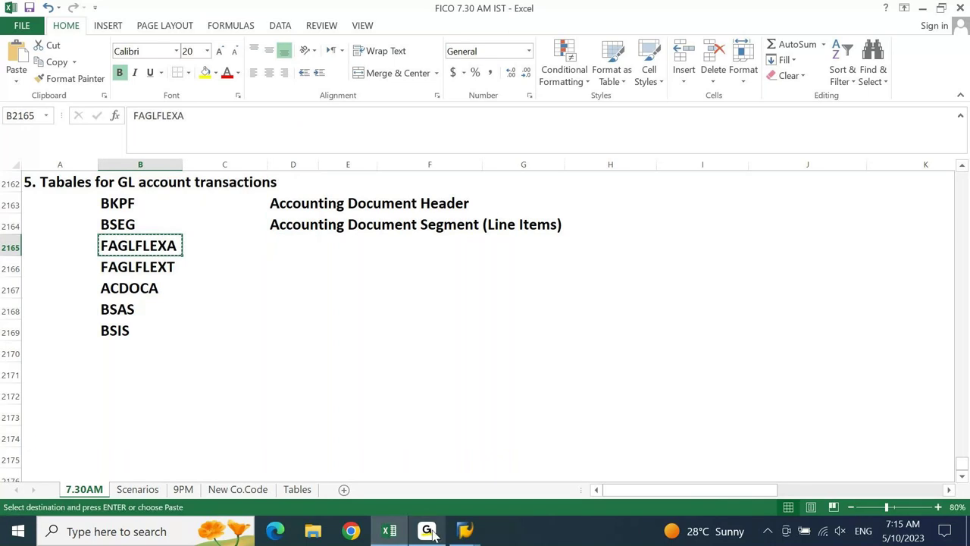
{"action": "left_click", "coordinate": [390, 533]}
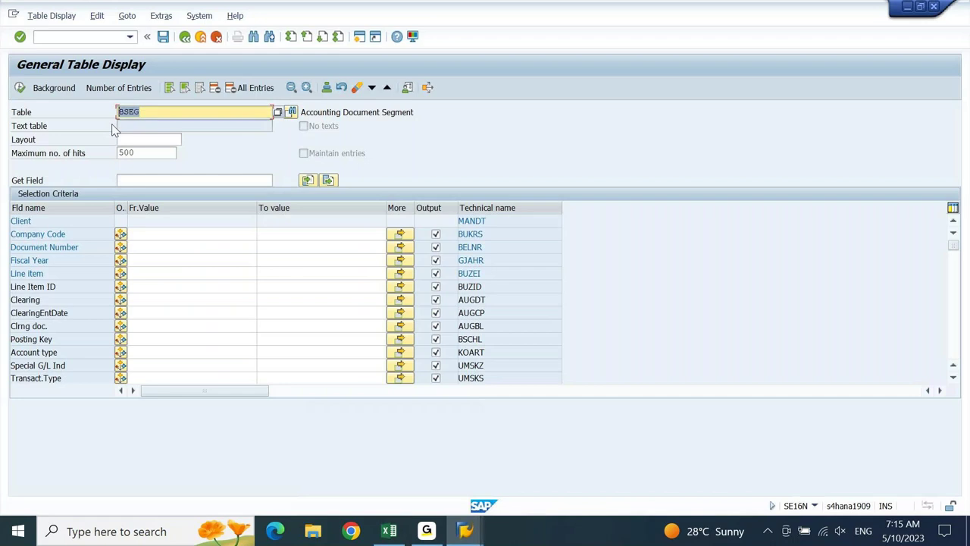
{"action": "key", "text": "ctrl+v"}
{"action": "key", "text": "Return"}
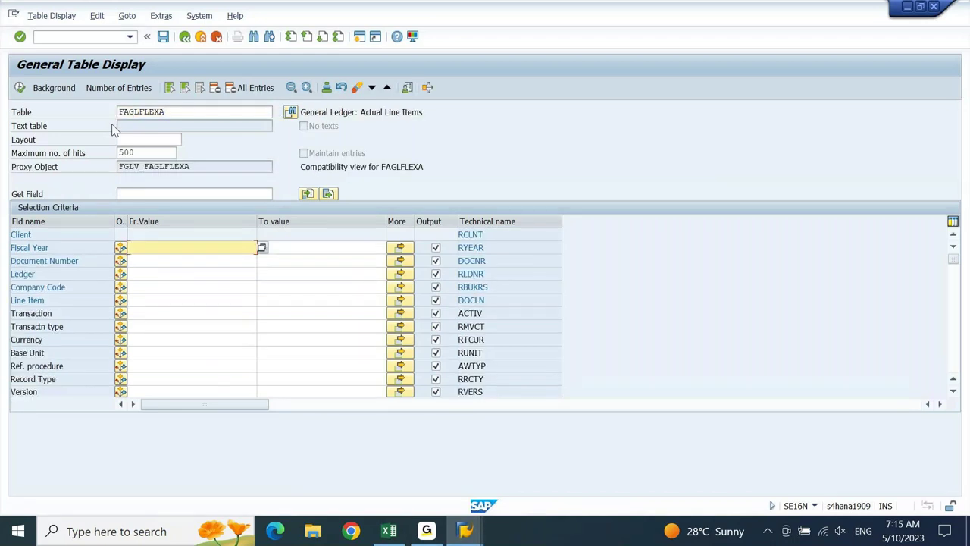
{"action": "left_click_drag", "start_coordinate": [442, 111], "coordinate": [298, 120]}
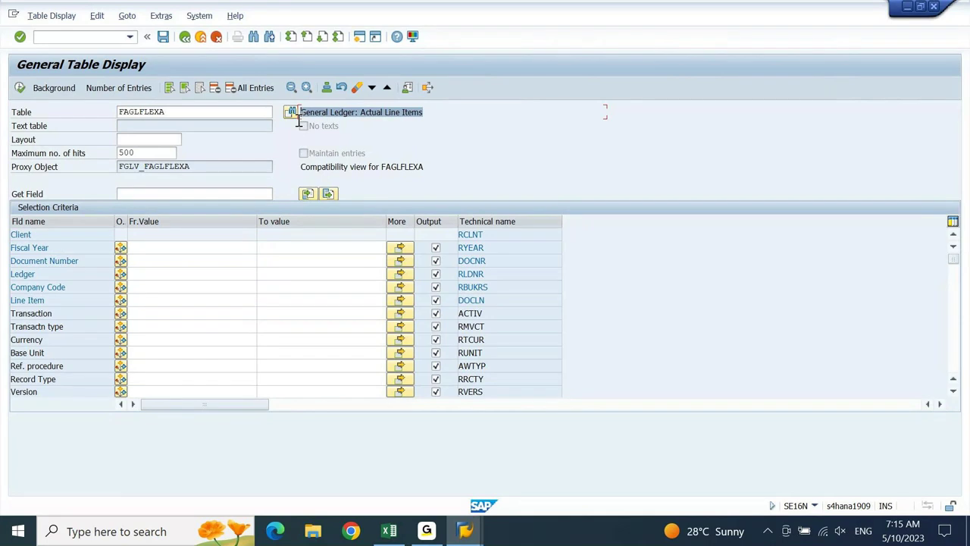
{"action": "key", "text": "ctrl+c"}
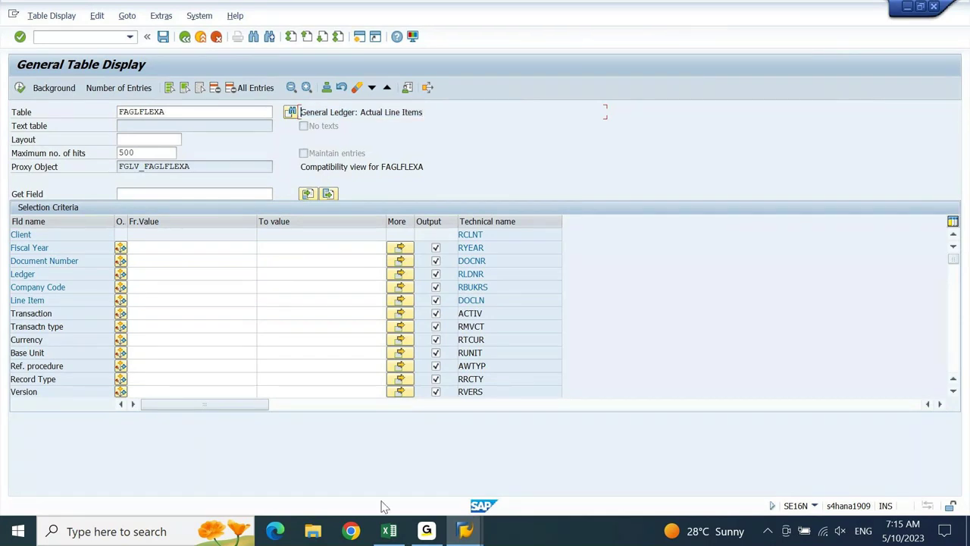
- Switch to the Excel notes, paste "General Ledger: Actual Line Items" in cell D2165, and copy the name FAGLFLEXT from cell B2166
{"action": "left_click", "coordinate": [405, 536]}
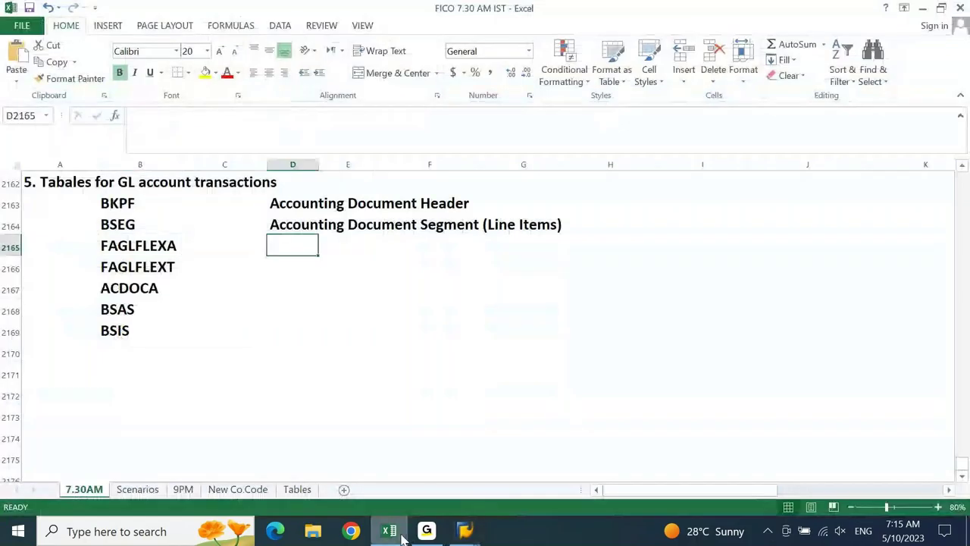
{"action": "key", "text": "ctrl+v"}
{"action": "key", "text": "Down"}
{"action": "key", "text": "Left"}
{"action": "key", "text": "Left"}
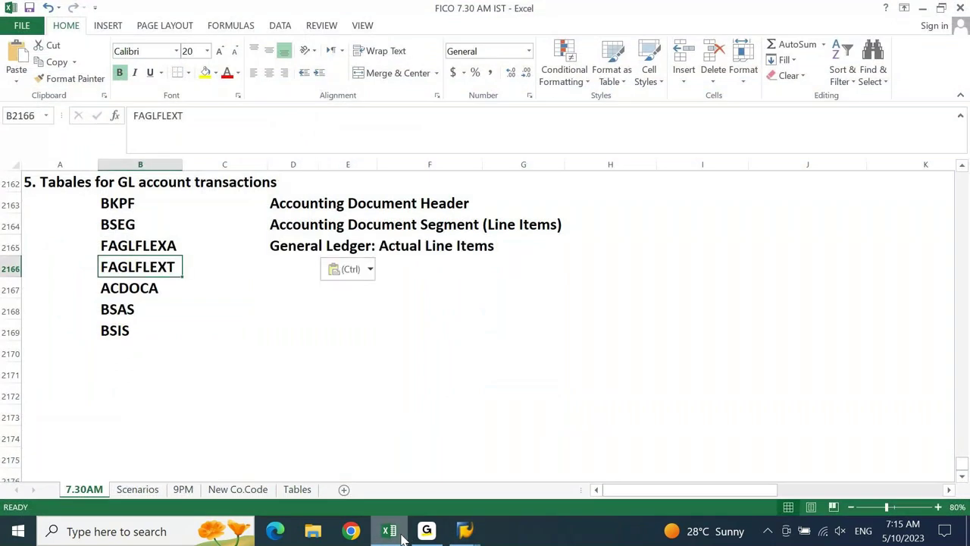
{"action": "key", "text": "ctrl+c"}
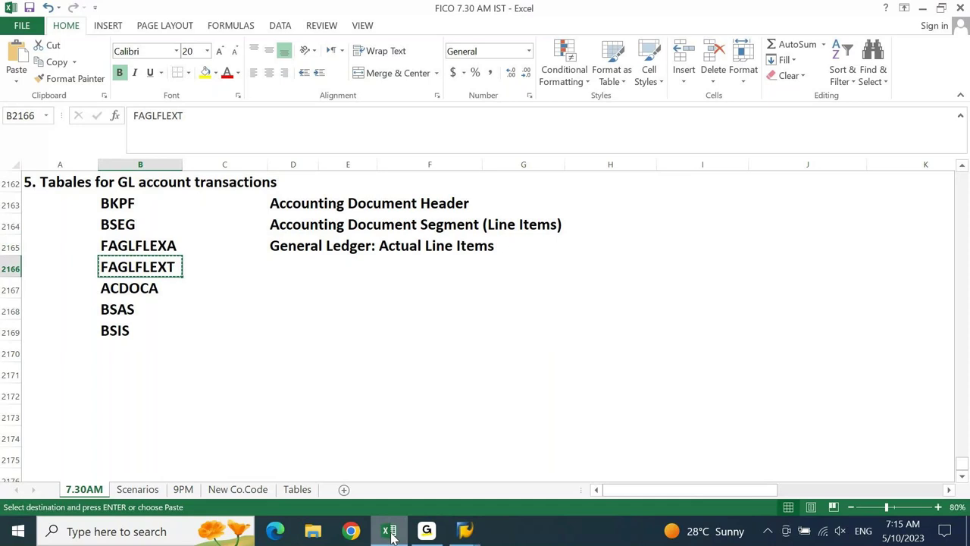
- Switch to SAP, load the table FAGLFLEXT in General Table Display, and copy its description
{"action": "left_click", "coordinate": [389, 532]}
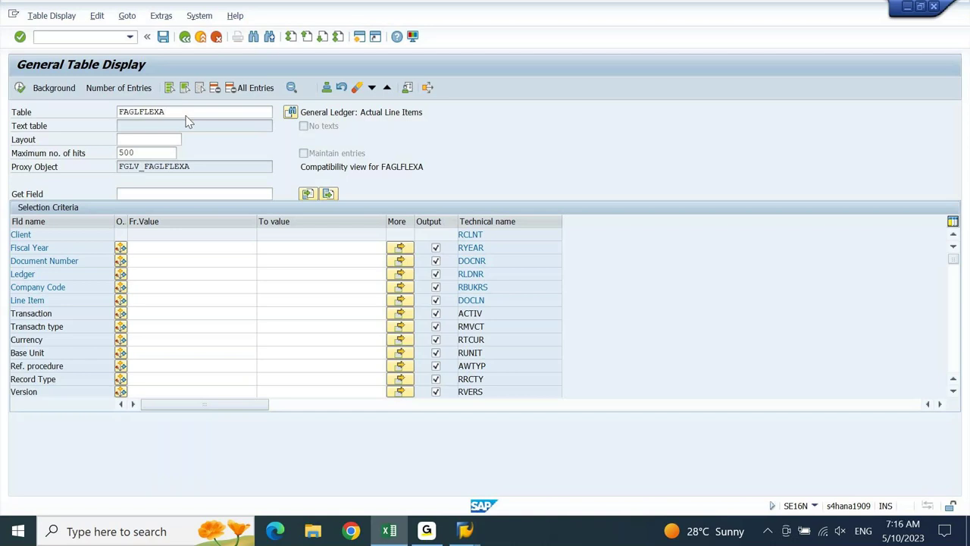
{"action": "left_click", "coordinate": [202, 113]}
{"action": "key", "text": "BackSpace"}
{"action": "type", "text": "t"}
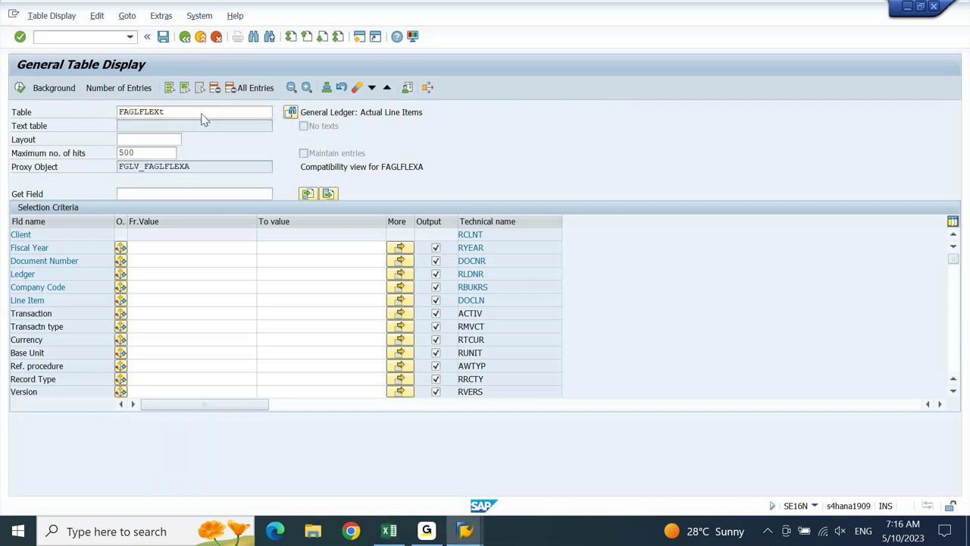
{"action": "key", "text": "Return"}
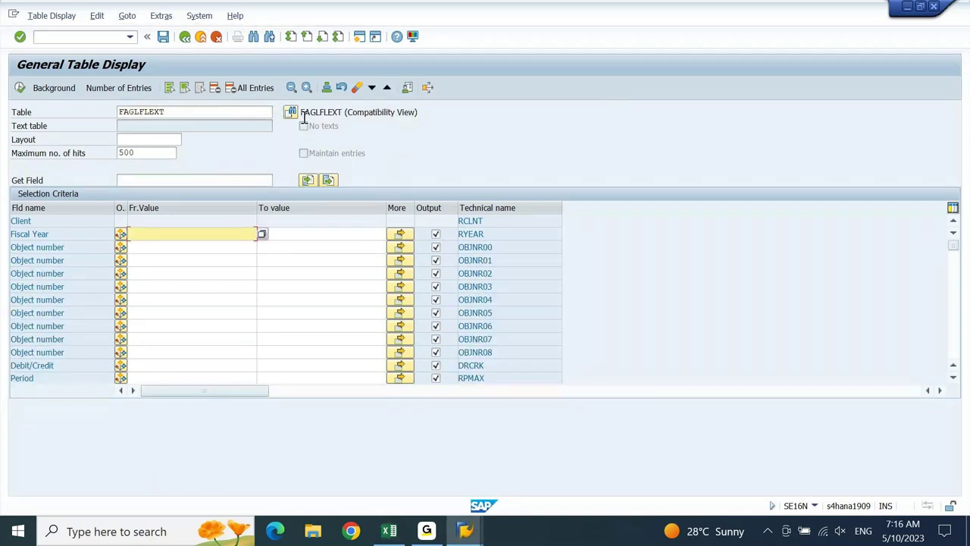
{"action": "left_click_drag", "start_coordinate": [302, 114], "coordinate": [429, 113]}
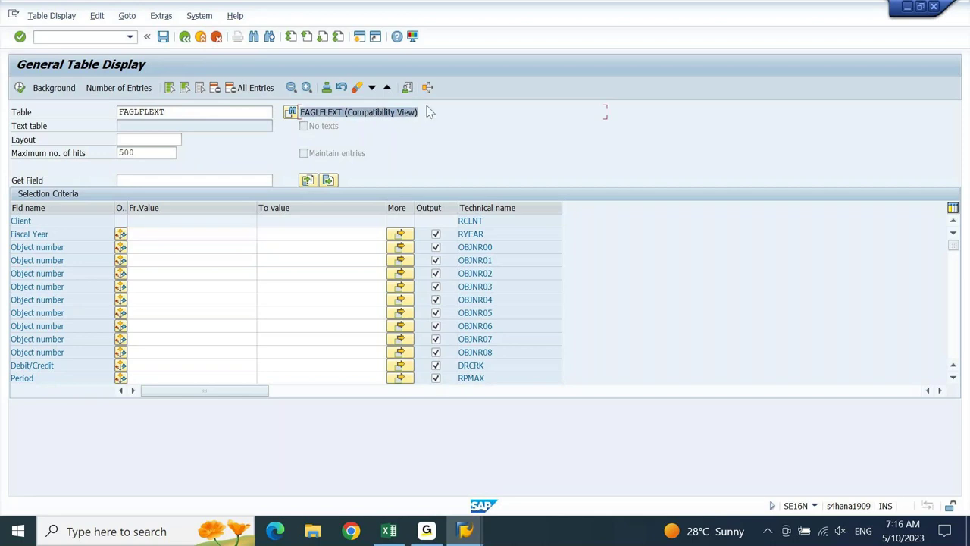
{"action": "left_click", "coordinate": [429, 112]}
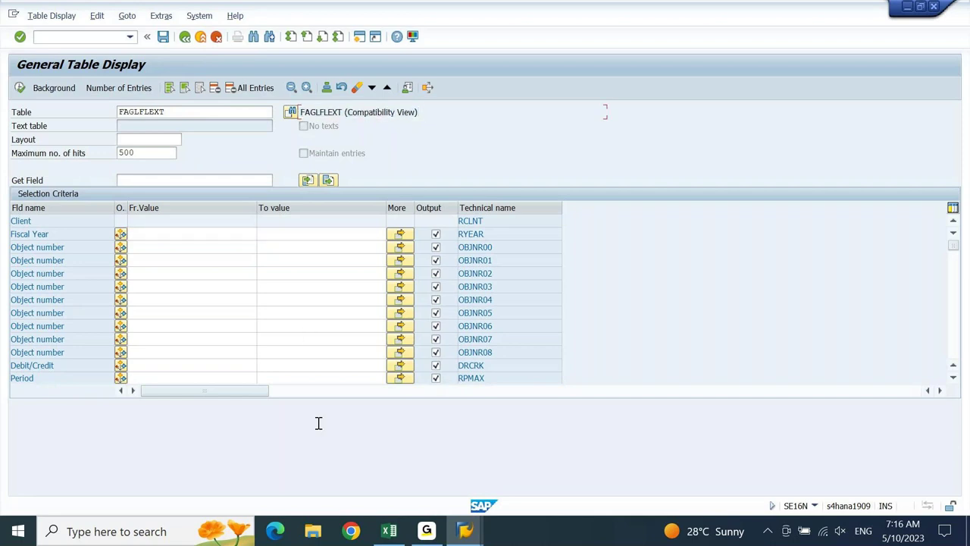
- Switch to Excel, paste "FAGLFLEXT (Compatibility View)" in cell D2166, and copy the name ACDOCA from cell B2167
{"action": "left_click", "coordinate": [387, 530]}
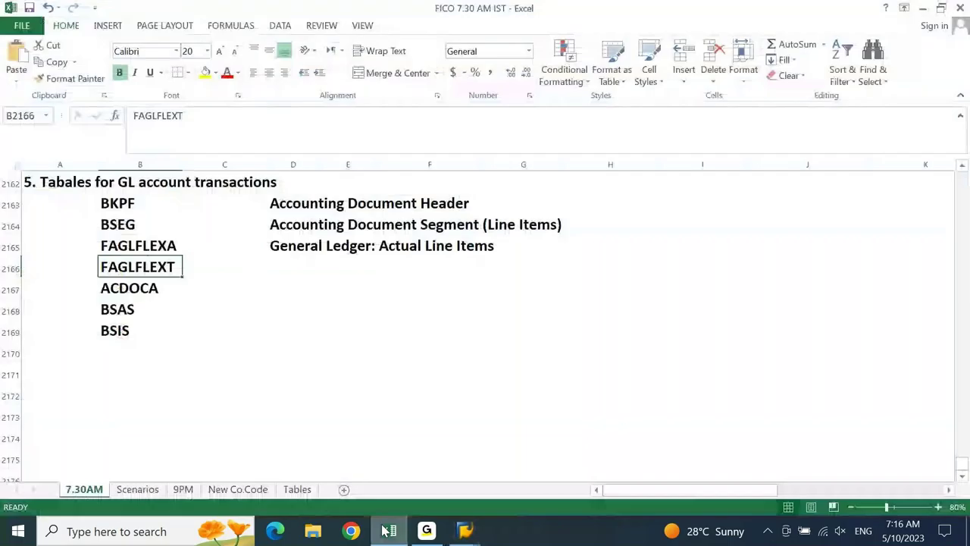
{"action": "key", "text": "Right"}
{"action": "key", "text": "Right"}
{"action": "key", "text": "ctrl+v"}
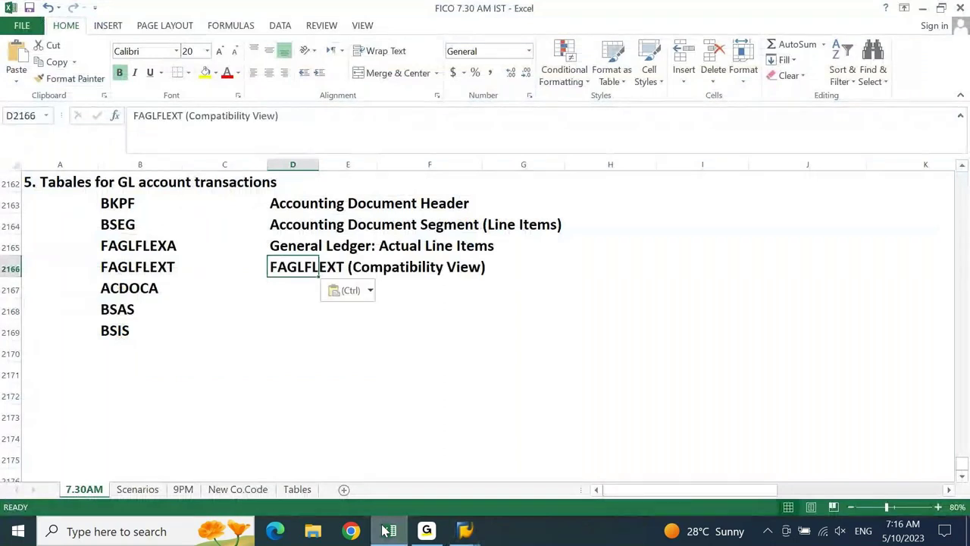
{"action": "key", "text": "Down"}
{"action": "key", "text": "Left"}
{"action": "key", "text": "Left"}
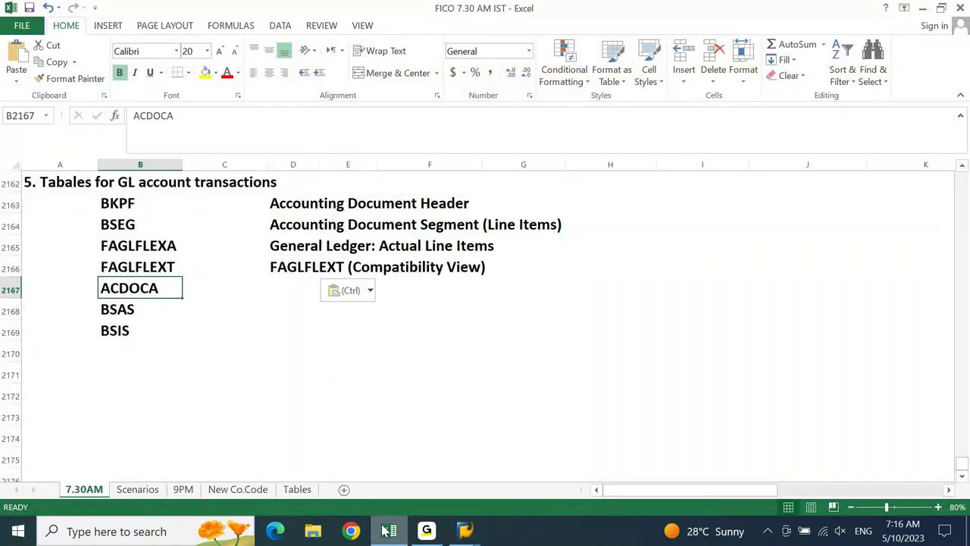
{"action": "key", "text": "ctrl+c"}
- Switch to SAP, load the table ACDOCA in General Table Display, and copy its description
{"action": "left_click", "coordinate": [388, 534]}
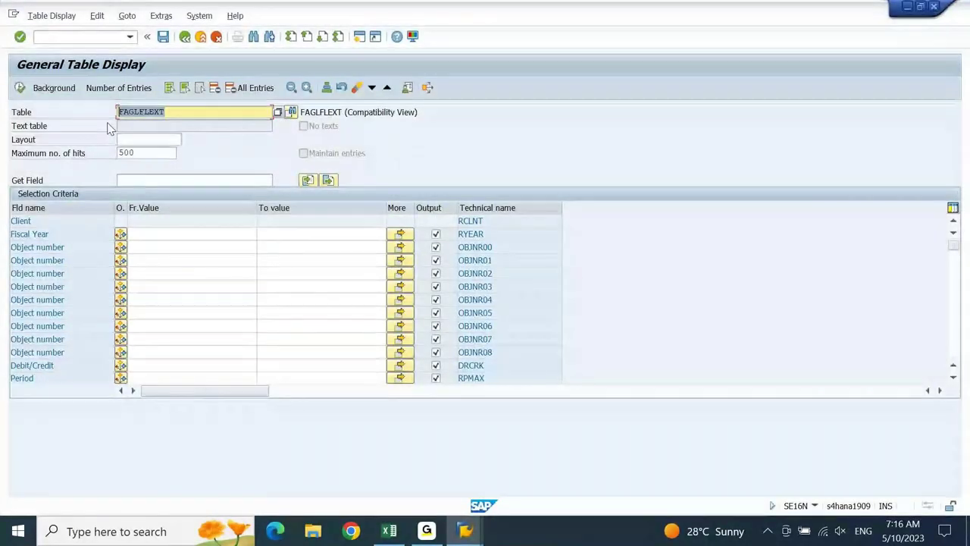
{"action": "type", "text": "ACDOCA"}
{"action": "key", "text": "Return"}
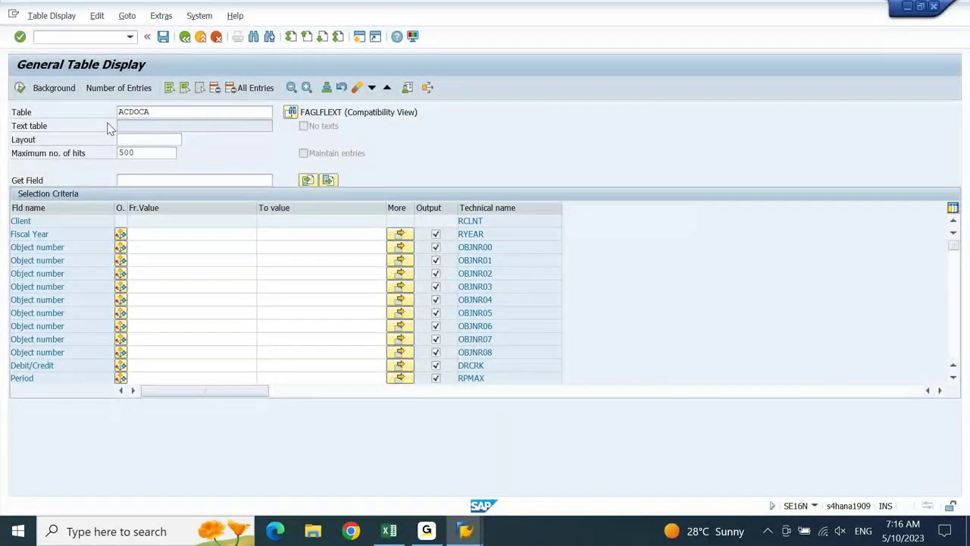
{"action": "left_click_drag", "start_coordinate": [426, 112], "coordinate": [295, 117]}
{"action": "key", "text": "ctrl+c"}
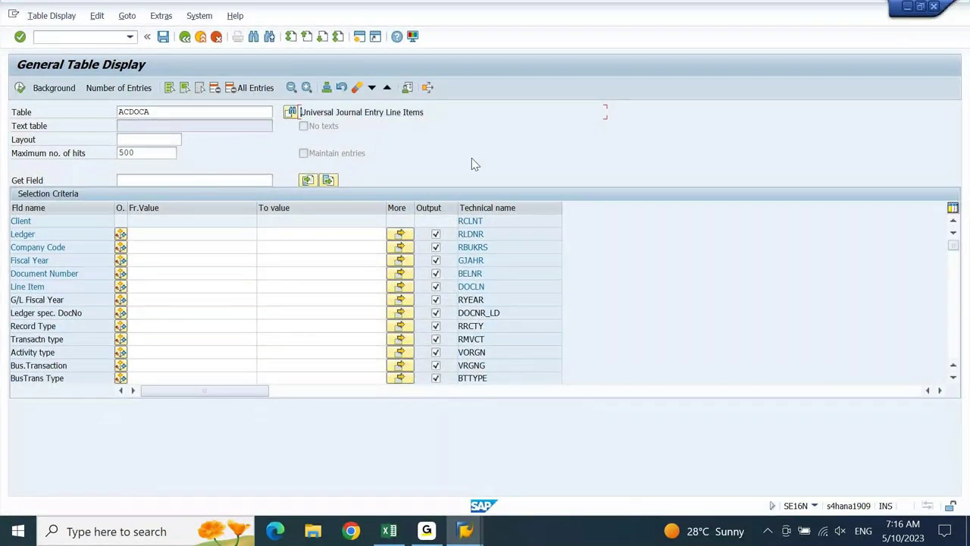
- Switch to Excel, paste "Universal Journal Entry Line Items" in cell D2167, and copy the name BSAS from cell B2168
{"action": "left_click", "coordinate": [390, 532]}
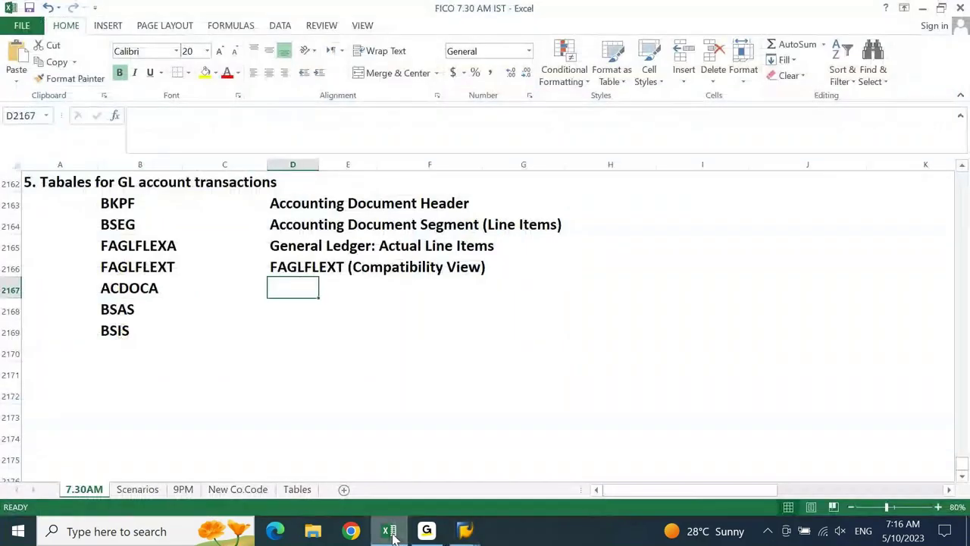
{"action": "key", "text": "ctrl+v"}
{"action": "key", "text": "Return"}
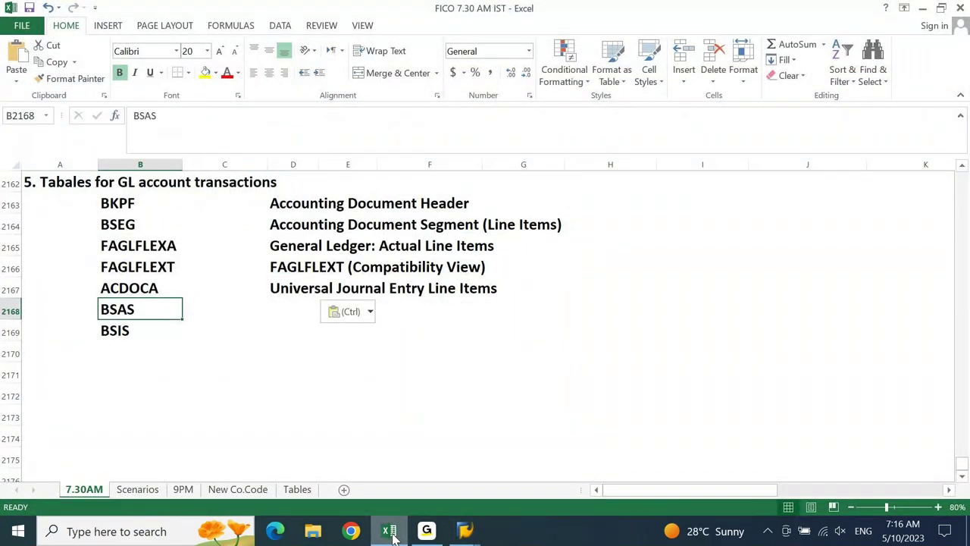
{"action": "key", "text": "ctrl+c"}
- Switch to SAP and load the table BSAS in General Table Display to check its description
{"action": "left_click", "coordinate": [390, 532]}
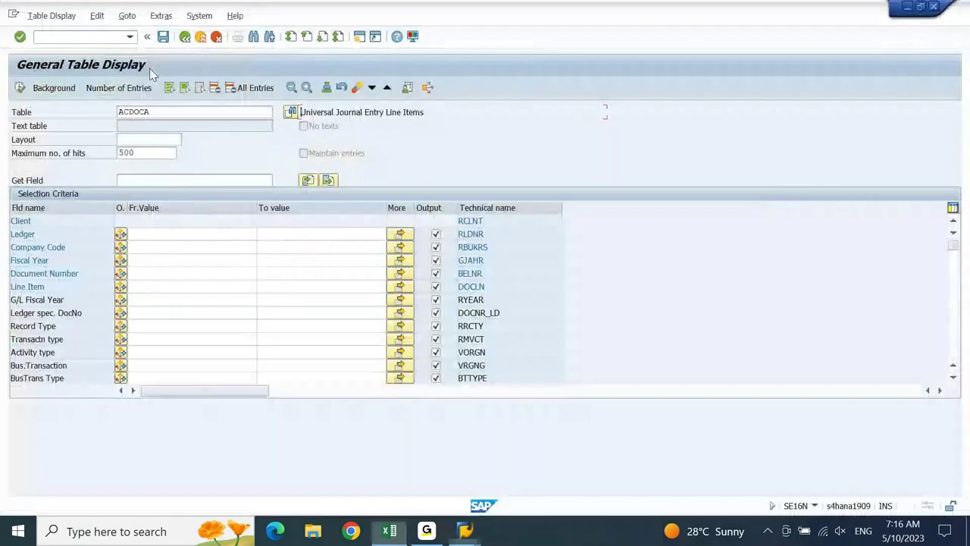
{"action": "double_click", "coordinate": [155, 112]}
{"action": "key", "text": "ctrl+v"}
{"action": "key", "text": "Return"}
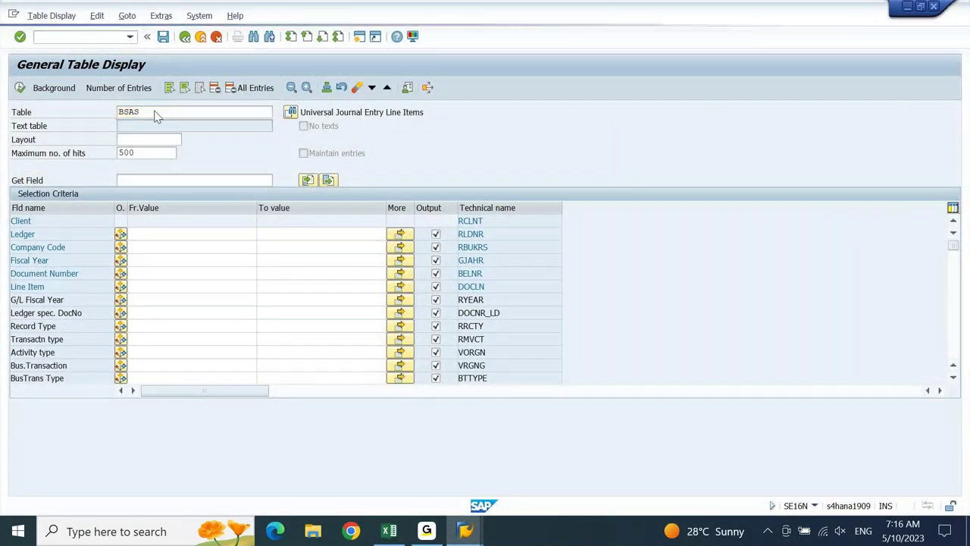
{"action": "left_click", "coordinate": [155, 112]}
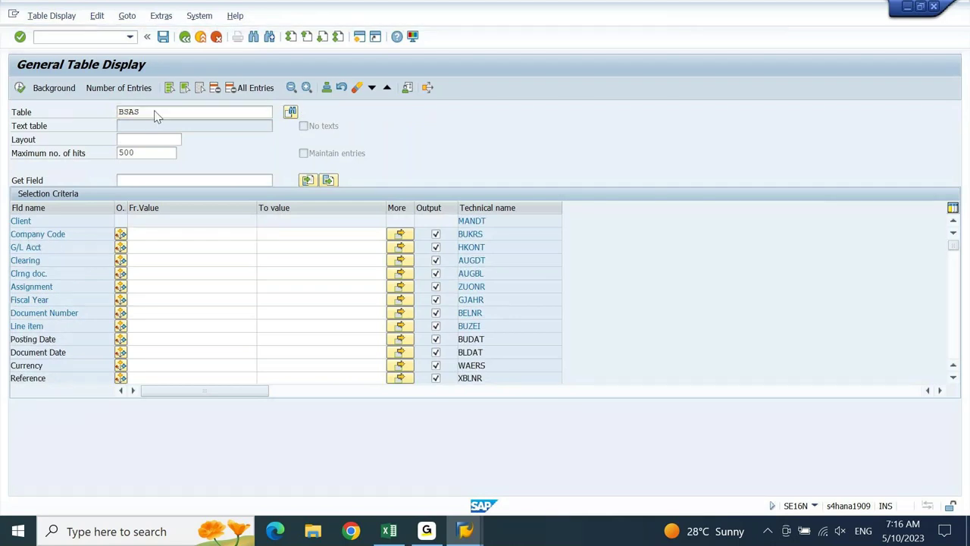
- Load the table BSIS in General Table Display to check its description
{"action": "double_click", "coordinate": [155, 112]}
{"action": "type", "text": "BSS"}
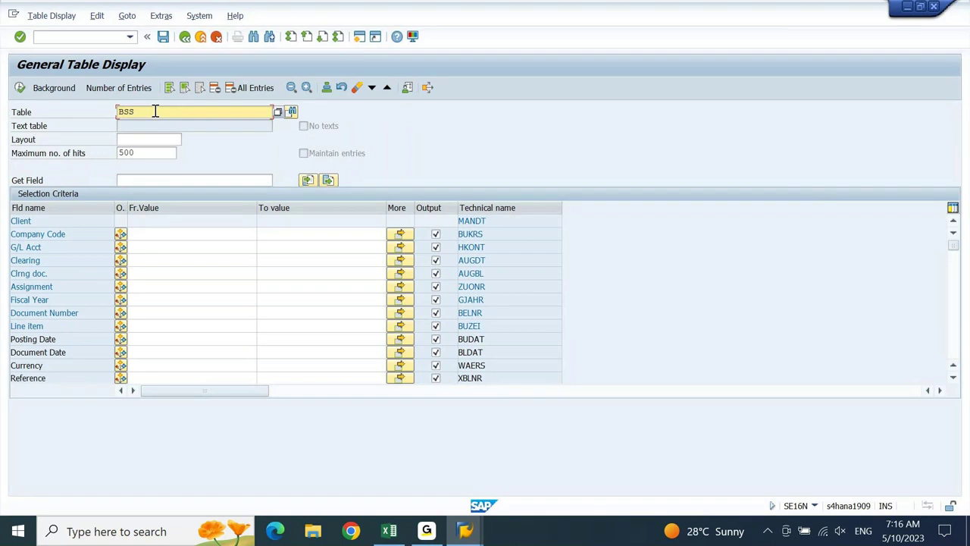
{"action": "type", "text": "I"}
{"action": "key", "text": "Return"}
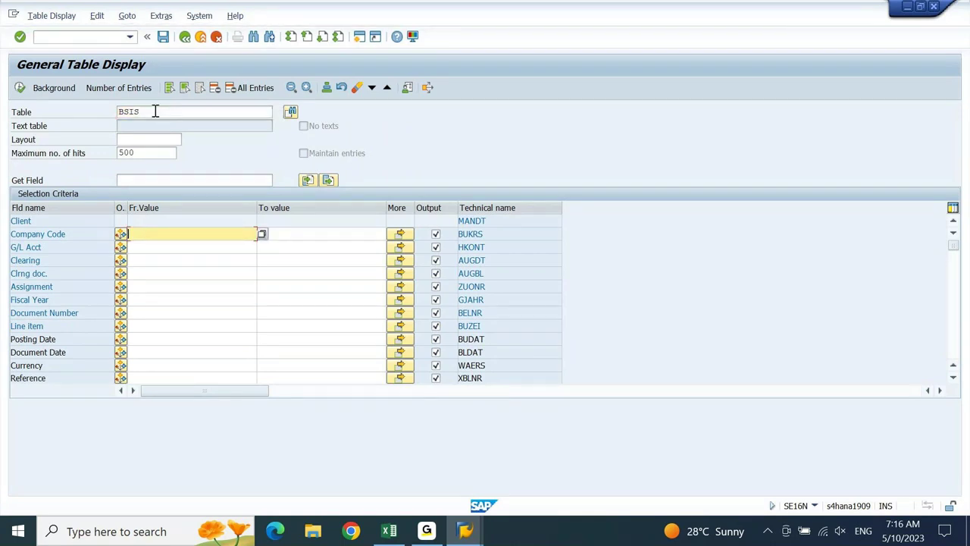
- Load the table BSAS again and highlight its clearing document field in the selection criteria
{"action": "left_click", "coordinate": [154, 111]}
{"action": "key", "text": "Left"}
{"action": "key", "text": "BackSpace"}
{"action": "type", "text": "a"}
{"action": "key", "text": "Return"}
{"action": "left_click", "coordinate": [134, 113]}
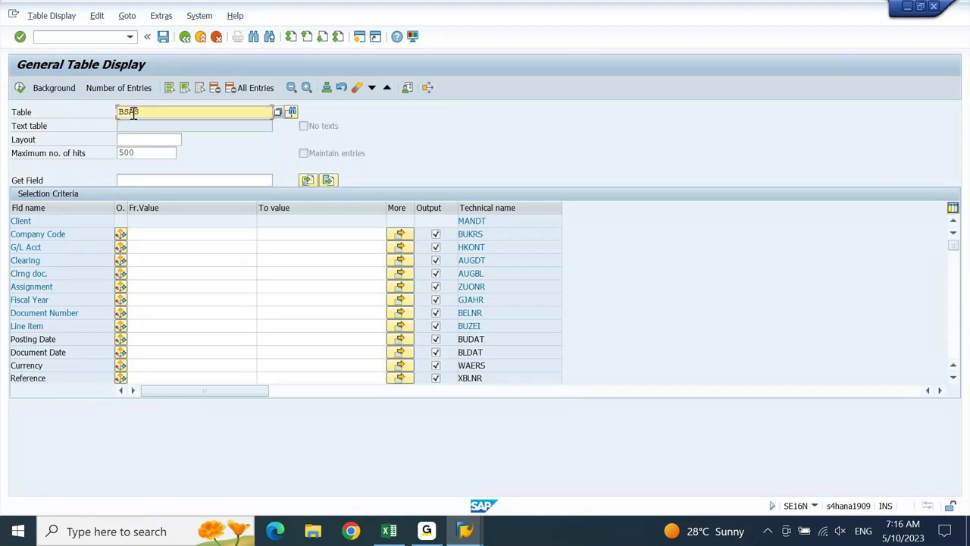
{"action": "left_click", "coordinate": [54, 273]}
{"action": "left_click_drag", "start_coordinate": [55, 272], "coordinate": [10, 274]}
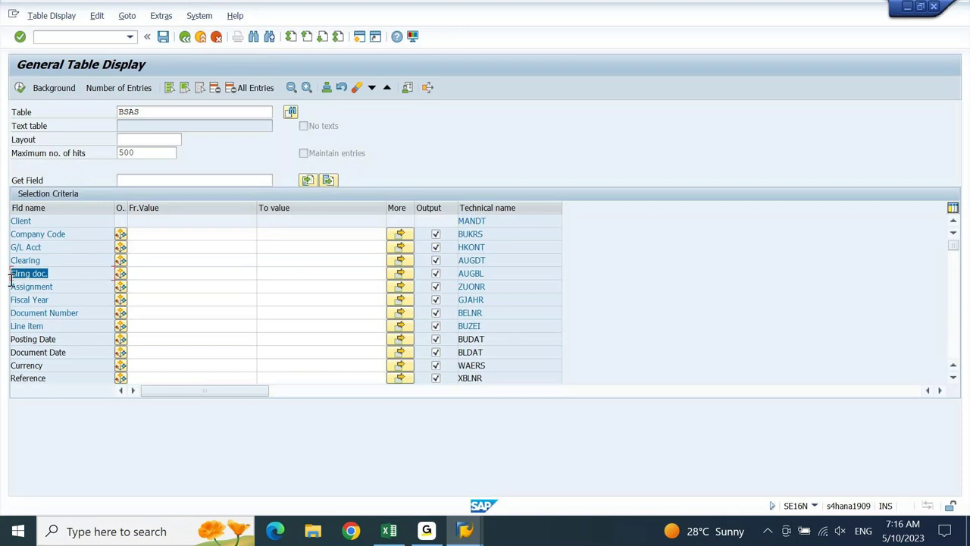
- Change the table name back to BSIS and load its selection fields for comparison
{"action": "left_click", "coordinate": [161, 113]}
{"action": "key", "text": "BackSpace"}
{"action": "key", "text": "BackSpace"}
{"action": "type", "text": "IS"}
{"action": "key", "text": "Return"}
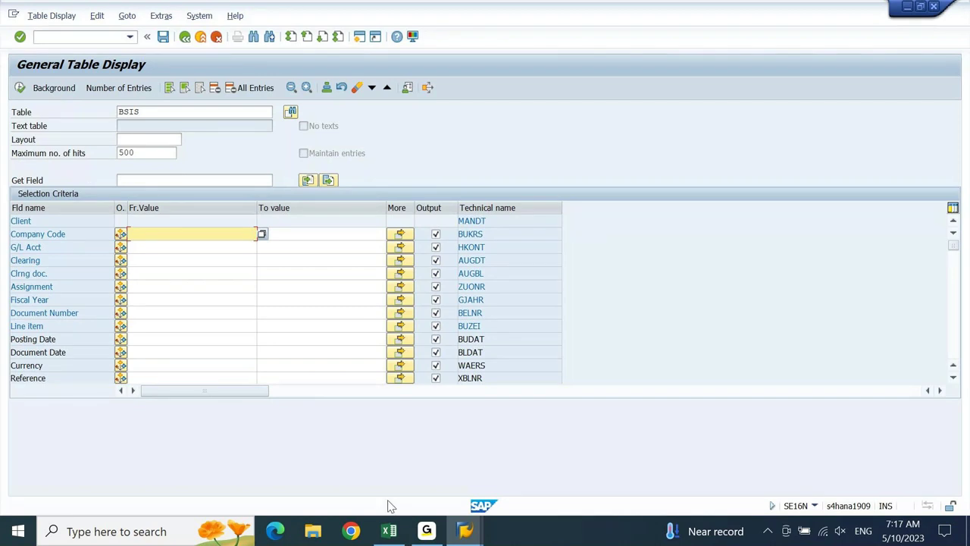
- Switch to Excel and list the account type codes A, D, K, M and S in cells I2165 to I2169
{"action": "left_click", "coordinate": [389, 532]}
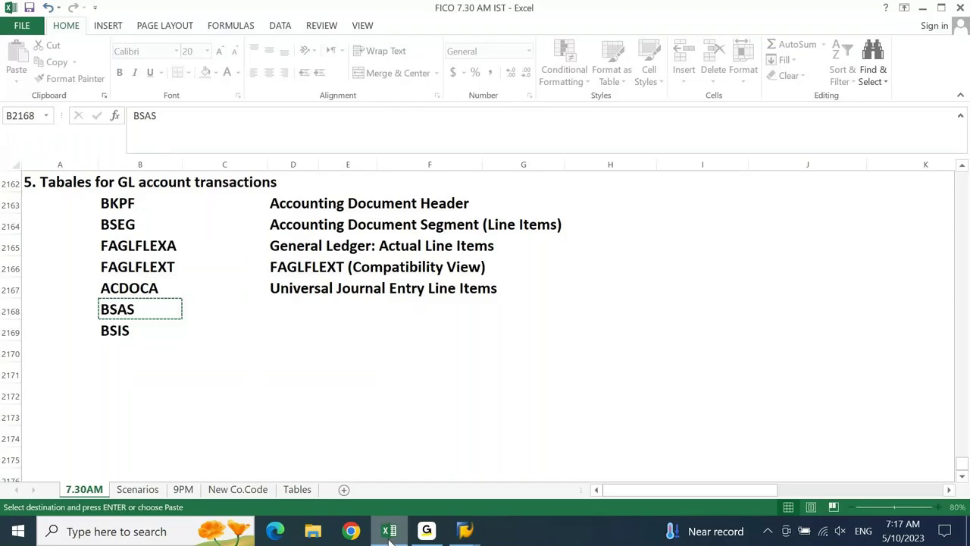
{"action": "left_click", "coordinate": [717, 245]}
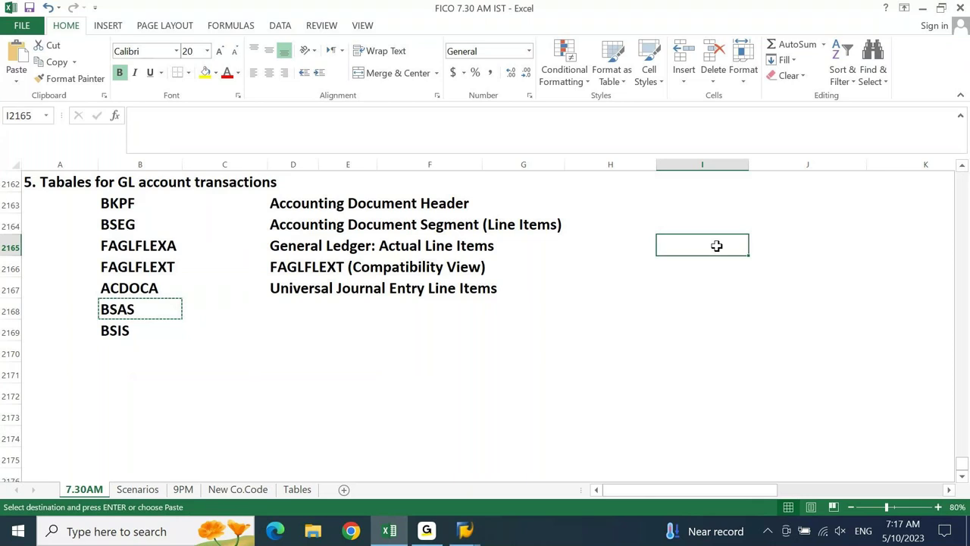
{"action": "type", "text": "A"}
{"action": "key", "text": "Return"}
{"action": "type", "text": "D"}
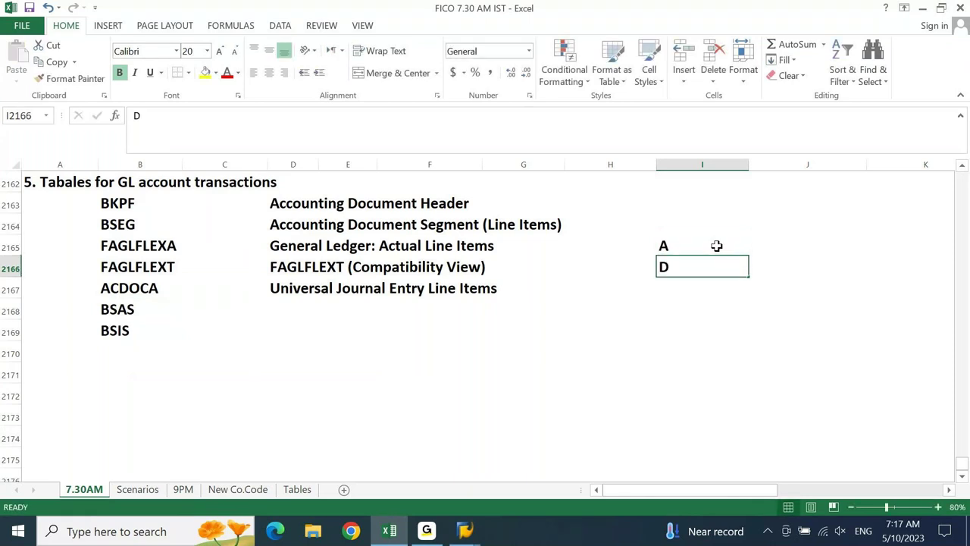
{"action": "key", "text": "Return"}
{"action": "type", "text": "K"}
{"action": "key", "text": "Return"}
{"action": "type", "text": "M"}
{"action": "key", "text": "Return"}
{"action": "type", "text": "D"}
{"action": "key", "text": "BackSpace"}
{"action": "type", "text": "S"}
{"action": "key", "text": "Up"}
{"action": "key", "text": "Up"}
{"action": "key", "text": "Up"}
{"action": "key", "text": "Up"}
{"action": "key", "text": "Right"}
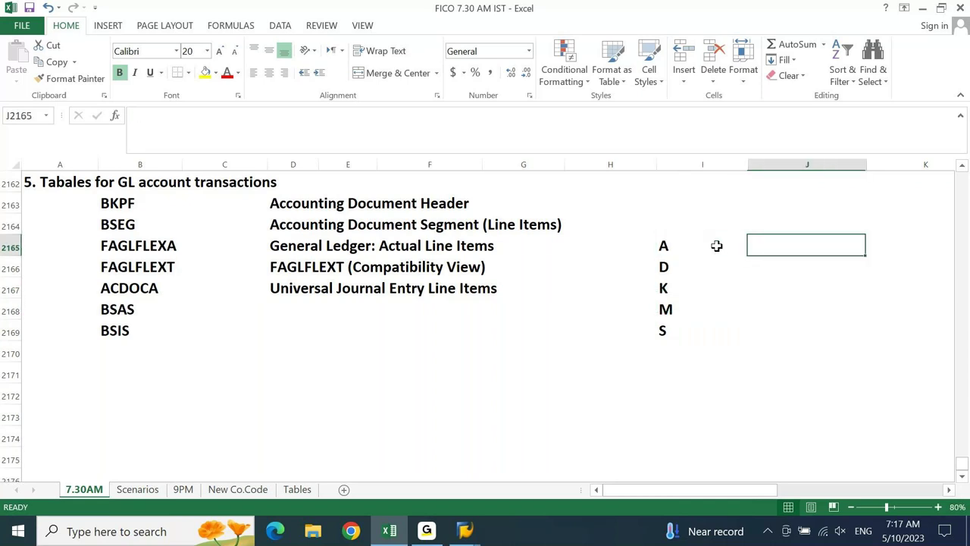
- Extend the first two account type codes in column I to "A - ASSET" and "D - CUSTOMER"
{"action": "key", "text": "Left"}
{"action": "key", "text": "F2"}
{"action": "type", "text": "- ASSET"}
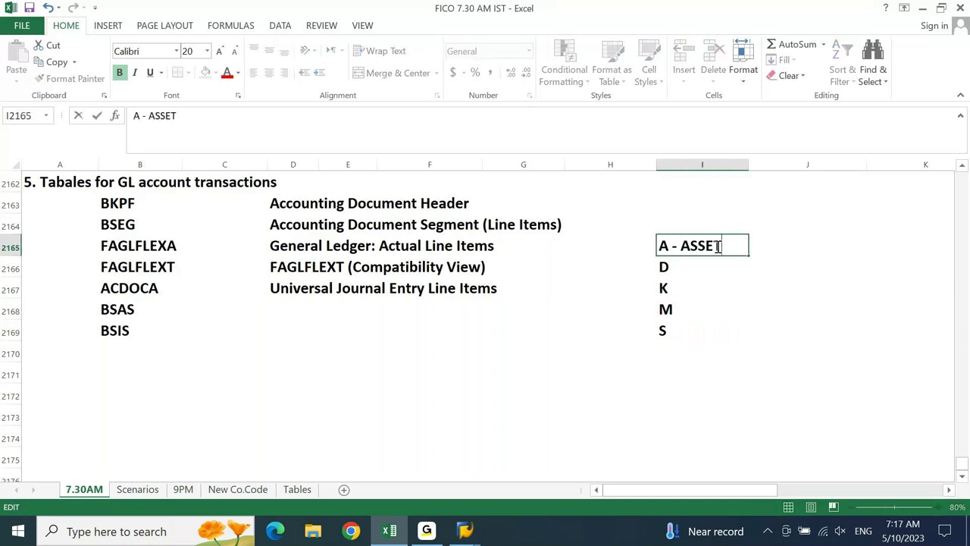
{"action": "key", "text": "Return"}
{"action": "key", "text": "F2"}
{"action": "type", "text": "- CUS"}
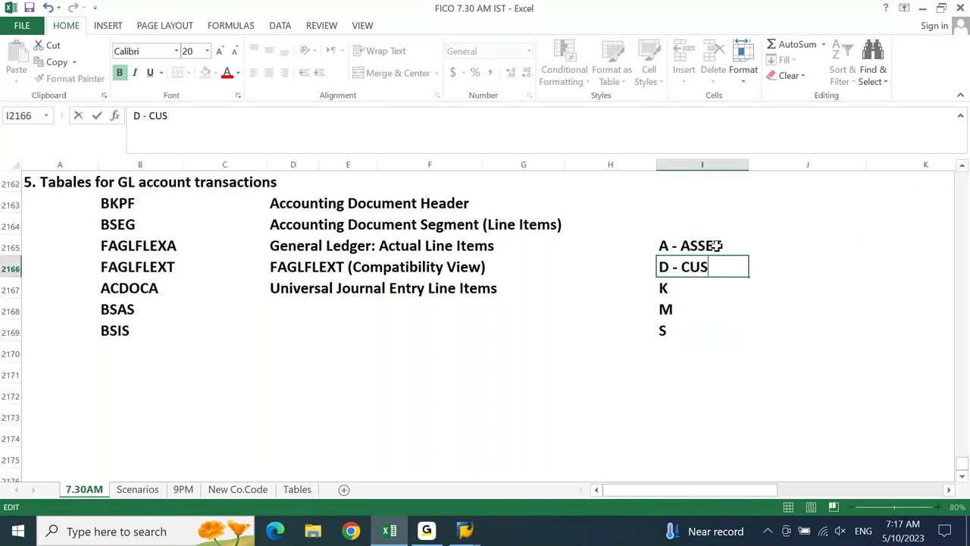
{"action": "type", "text": "TOMR"}
{"action": "key", "text": "BackSpace"}
{"action": "type", "text": "E"}
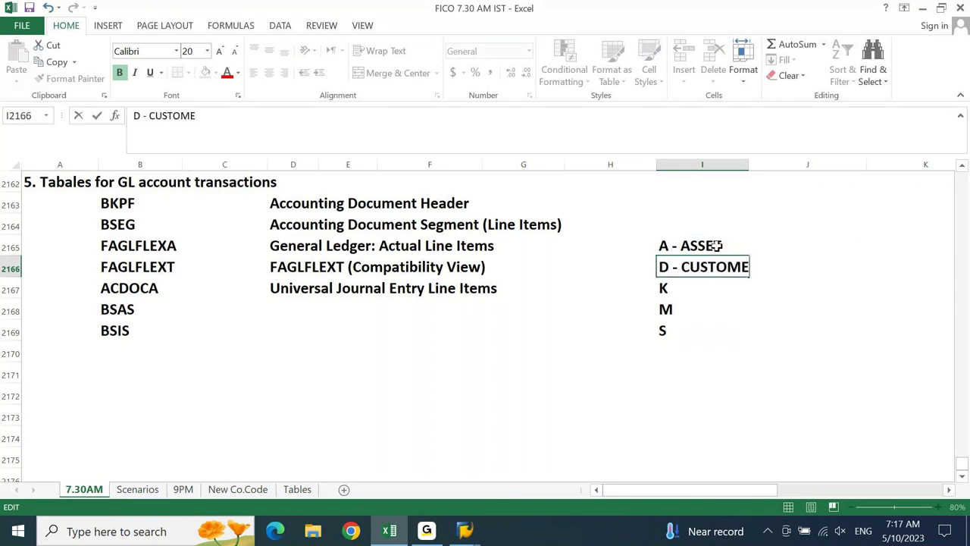
{"action": "type", "text": "R"}
{"action": "key", "text": "Return"}
- Extend the account type code K in cell I2167 to "K - VENDOR"
{"action": "key", "text": "F2"}
{"action": "type", "text": "- VN"}
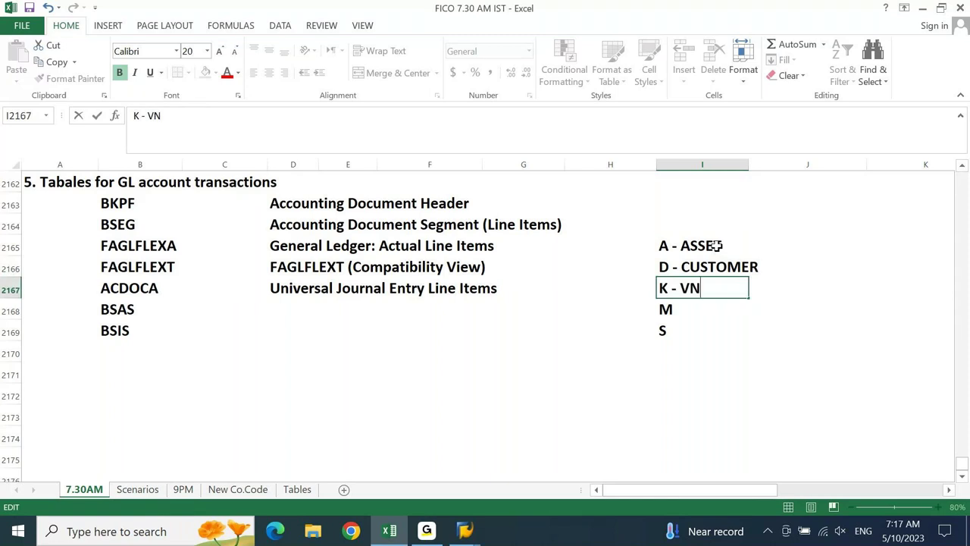
{"action": "key", "text": "BackSpace"}
{"action": "type", "text": "ENDOR"}
{"action": "key", "text": "Return"}
- Extend the account type code M in cell I2168 to "M - MATERIAL"
{"action": "key", "text": "F2"}
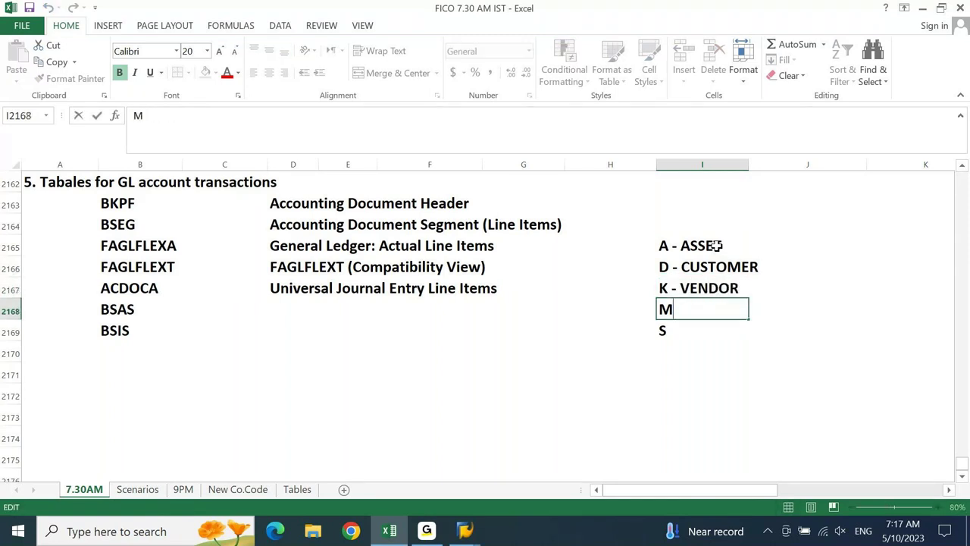
{"action": "type", "text": "- MAYER"}
{"action": "key", "text": "BackSpace"}
{"action": "key", "text": "BackSpace"}
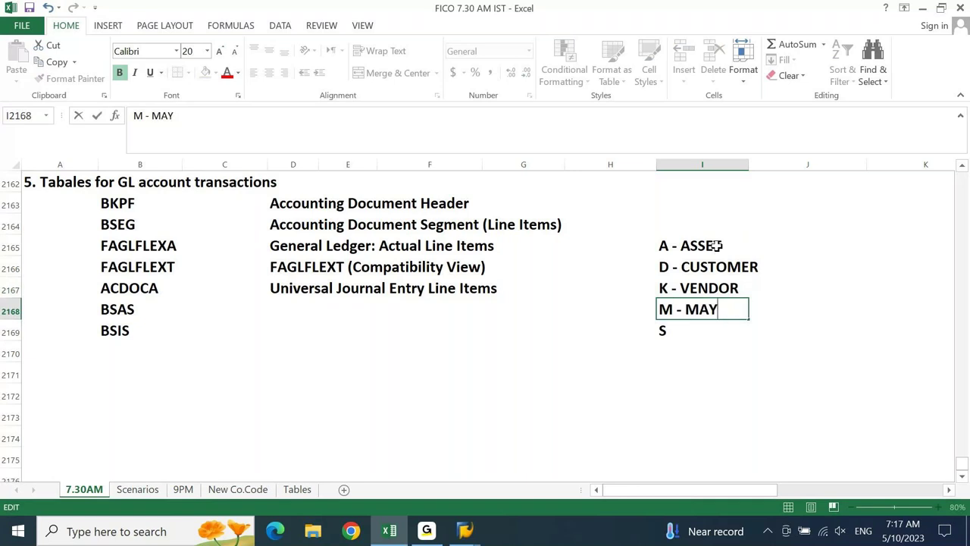
{"action": "key", "text": "BackSpace"}
{"action": "type", "text": "TERIAL"}
{"action": "key", "text": "Return"}
- Extend the account type code S in cell I2169 to "S - GL"
{"action": "key", "text": "F2"}
{"action": "type", "text": "- GL"}
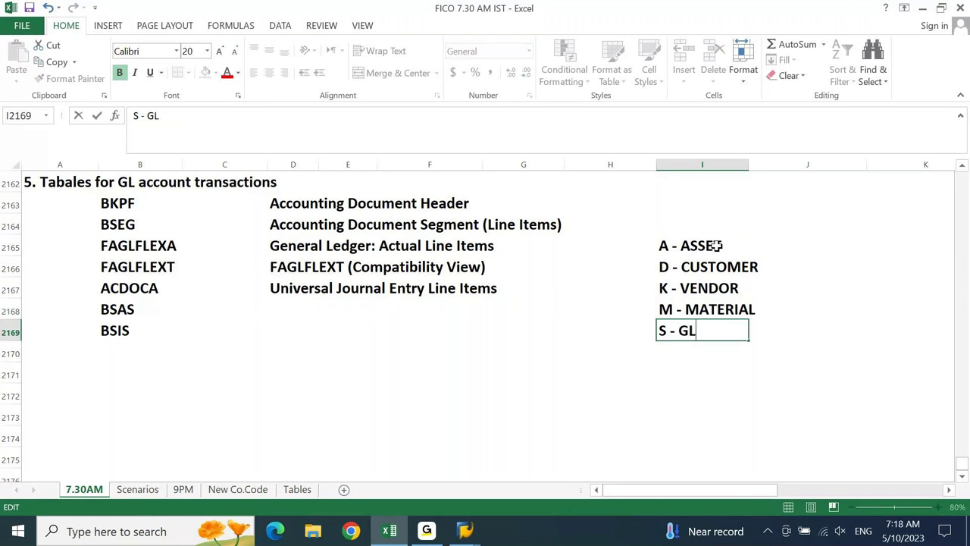
{"action": "key", "text": "ctrl+Return"}
{"action": "key", "text": "Return"}
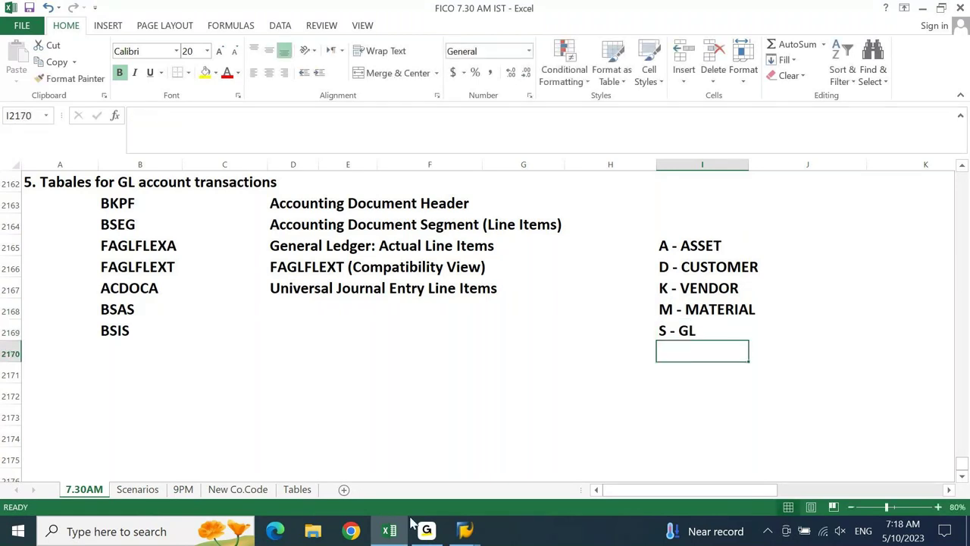
- Switch to SAP and load the vendor table BSIK in General Table Display
{"action": "left_click", "coordinate": [391, 532]}
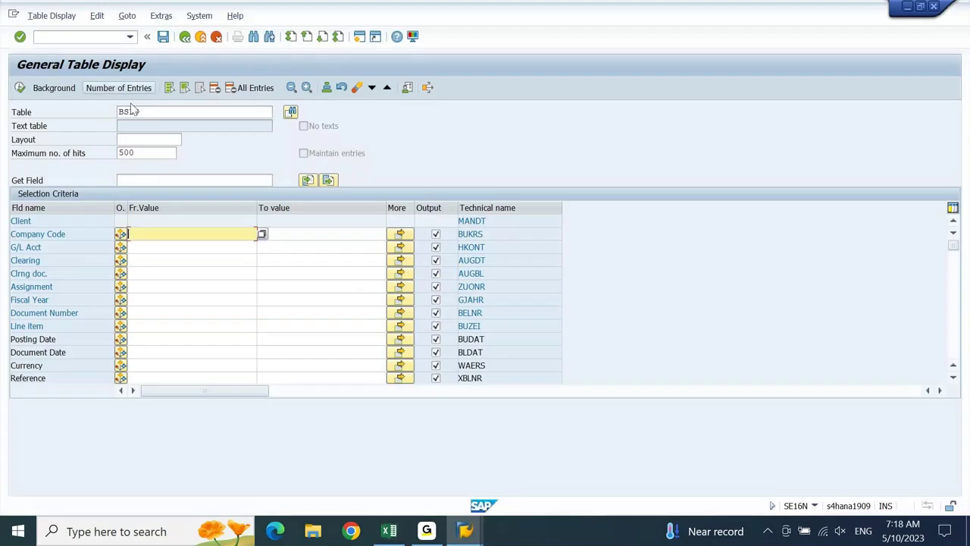
{"action": "left_click", "coordinate": [152, 113]}
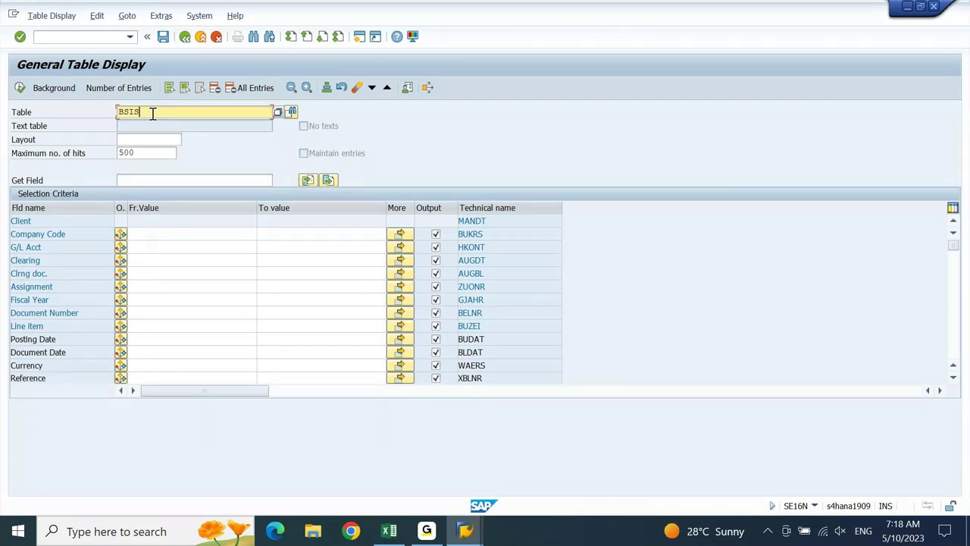
{"action": "key", "text": "BackSpace"}
{"action": "type", "text": "K"}
{"action": "key", "text": "Return"}
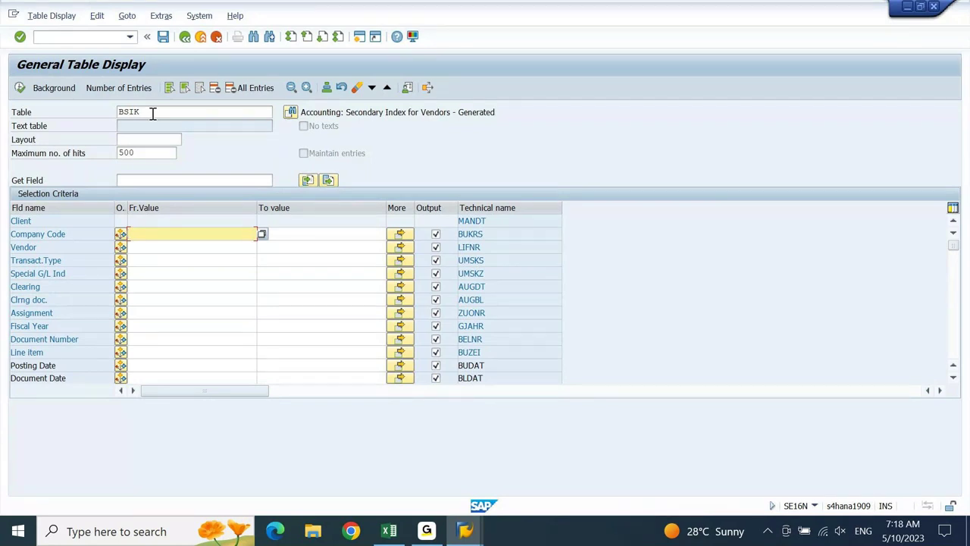
- Change the table name to BSID and load the customer table's selection fields
{"action": "double_click", "coordinate": [152, 112]}
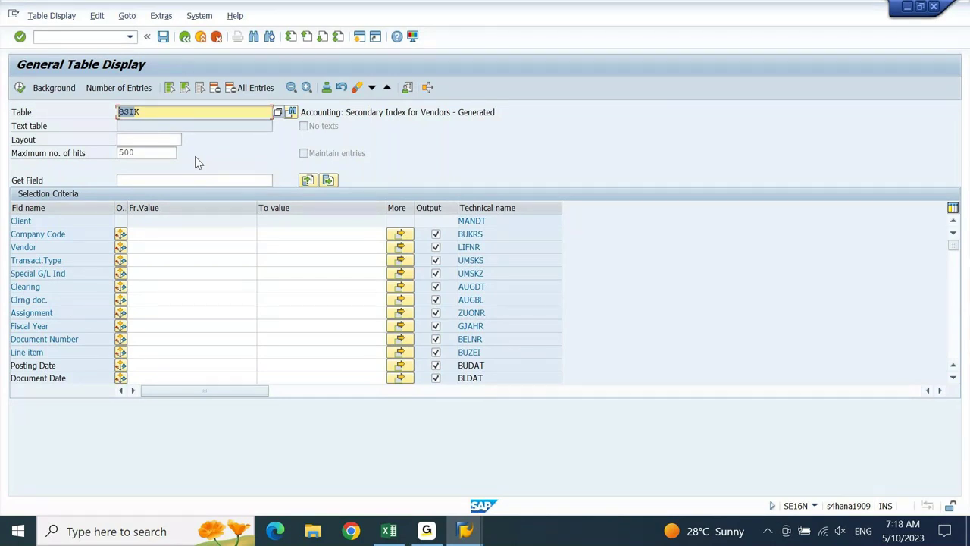
{"action": "key", "text": "End"}
{"action": "type", "text": "D"}
{"action": "key", "text": "Return"}
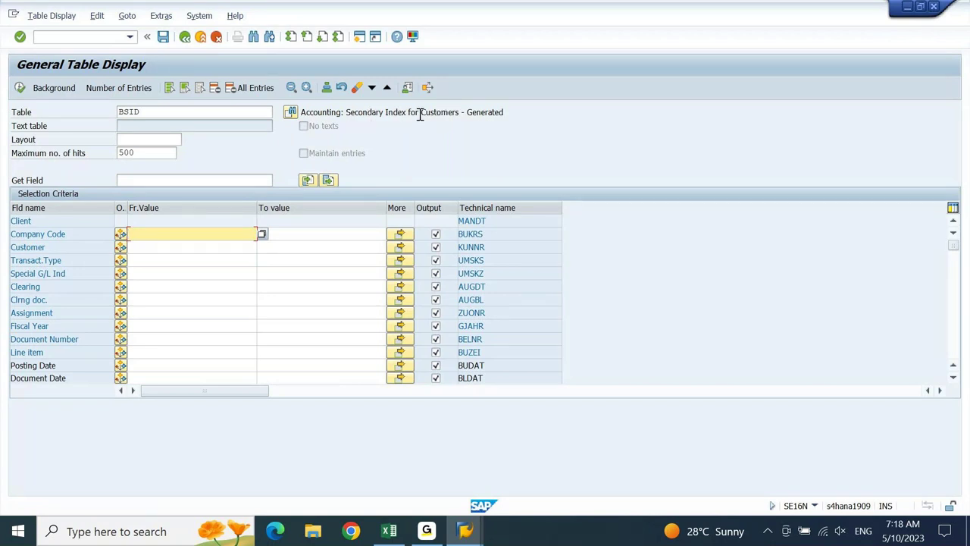
- Change the table name to BSAD and load the table of cleared customer items
{"action": "left_click", "coordinate": [180, 116]}
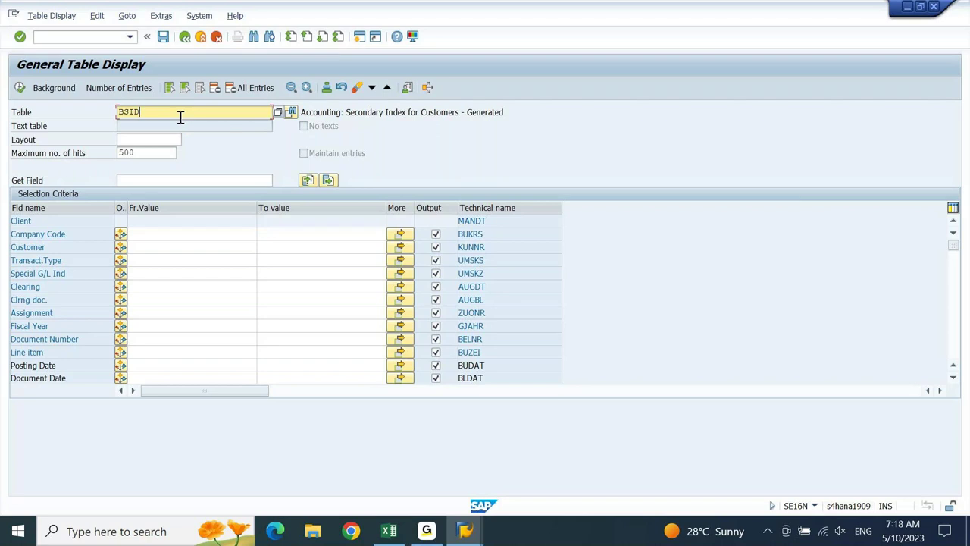
{"action": "key", "text": "BackSpace"}
{"action": "type", "text": "a"}
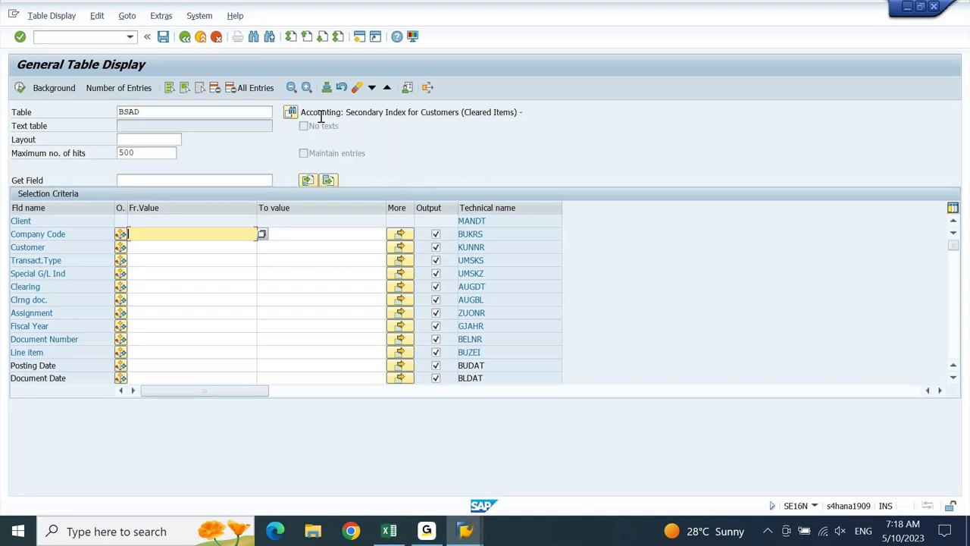
- Copy the BSAD description up to "(Cleared Items)" and paste it into Excel cell D2168 beside BSAS
{"action": "left_click_drag", "start_coordinate": [301, 112], "coordinate": [518, 116]}
{"action": "left_click", "coordinate": [518, 116]}
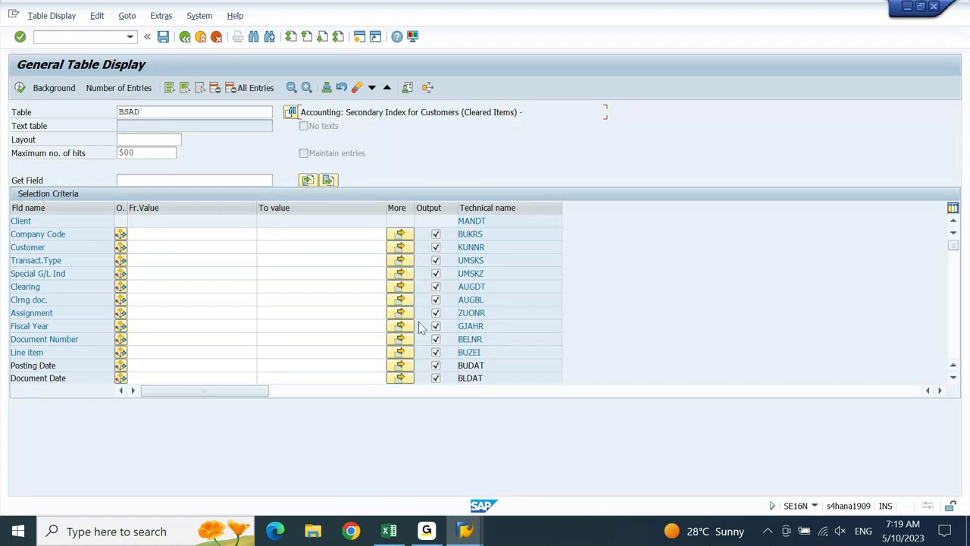
{"action": "key", "text": "alt+Tab"}
{"action": "left_click", "coordinate": [284, 310]}
{"action": "key", "text": "ctrl+v"}
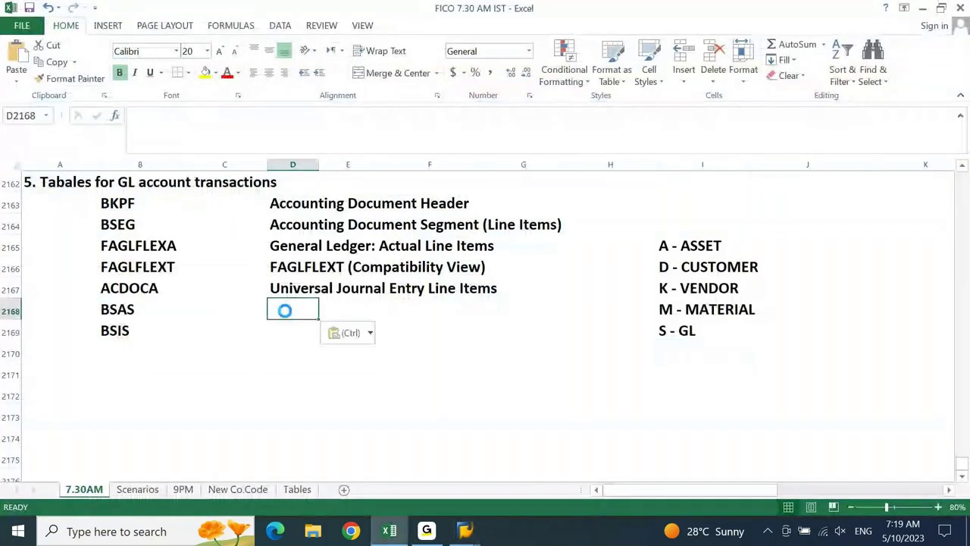
- Replace "Customers" with "GL" in the BSAS description in cell D2168
{"action": "double_click", "coordinate": [302, 115]}
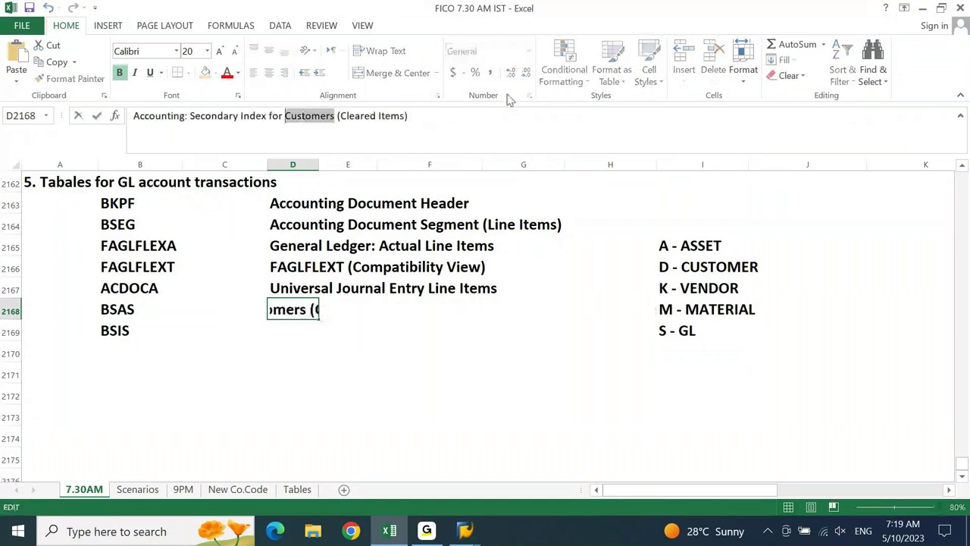
{"action": "type", "text": "gl"}
{"action": "key", "text": "BackSpace"}
{"action": "key", "text": "BackSpace"}
{"action": "type", "text": "GL"}
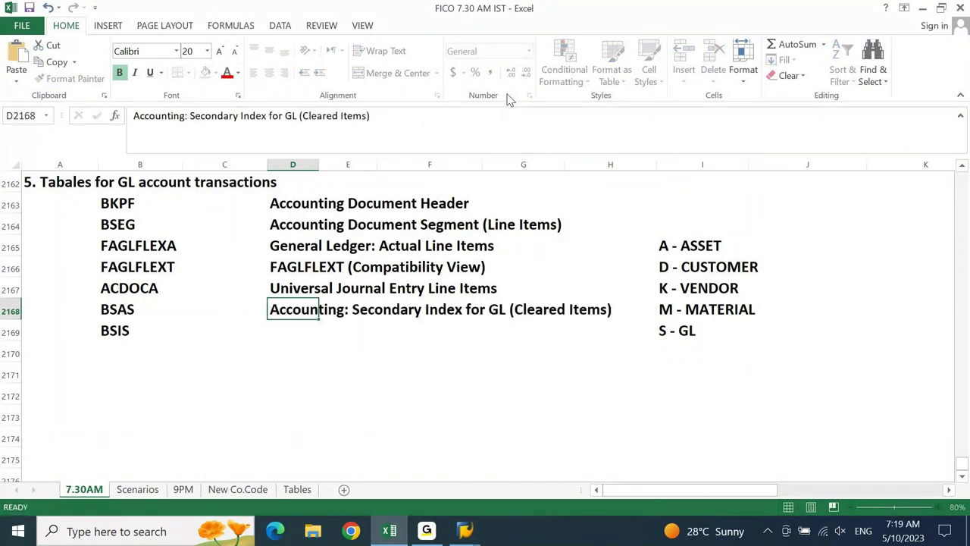
{"action": "key", "text": "Return"}
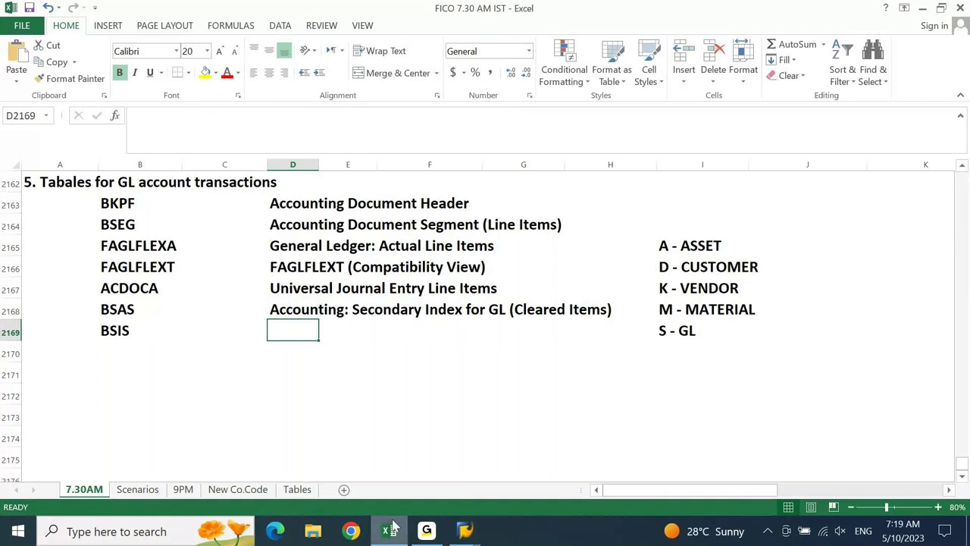
- Return to SAP and load the table BSID in General Table Display
{"action": "key", "text": "alt+Tab"}
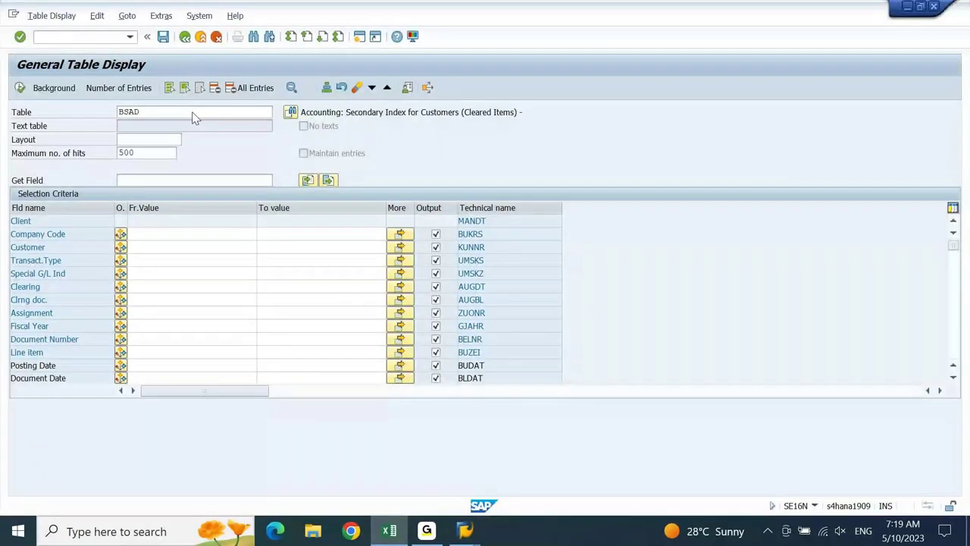
{"action": "left_click", "coordinate": [191, 114]}
{"action": "key", "text": "BackSpace"}
{"action": "key", "text": "BackSpace"}
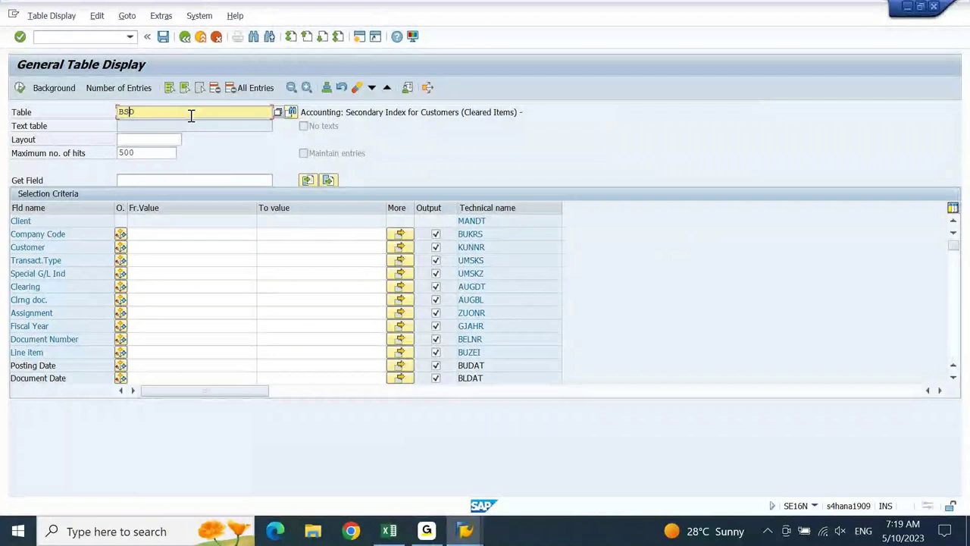
{"action": "type", "text": "ID"}
{"action": "key", "text": "Return"}
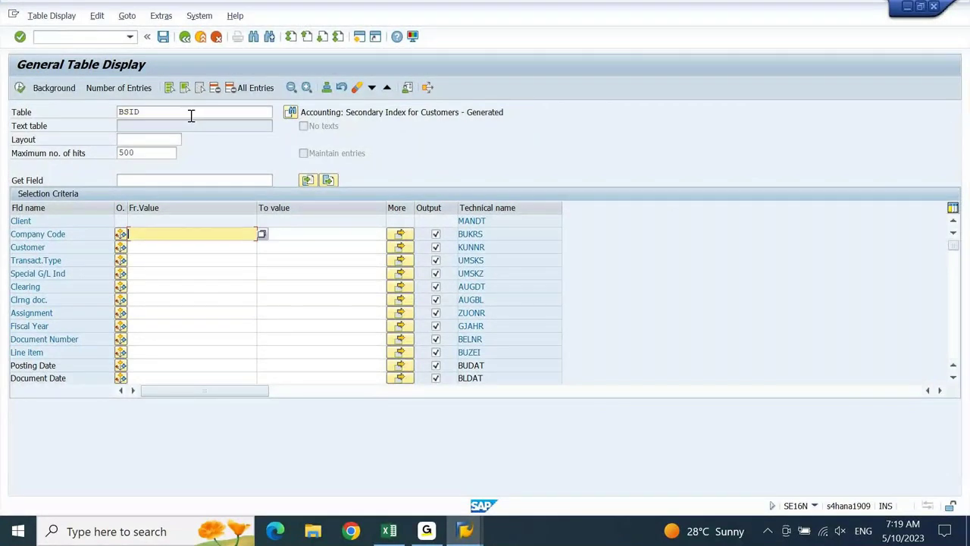
- Copy the full BSID table description and paste it into Excel cell D2169 beside BSIS
{"action": "left_click_drag", "start_coordinate": [605, 110], "coordinate": [302, 115]}
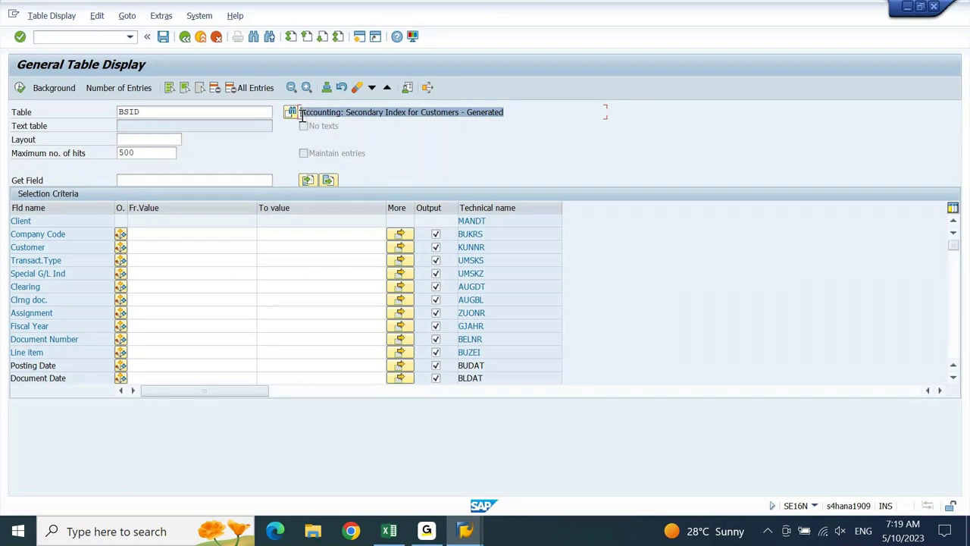
{"action": "key", "text": "ctrl+c"}
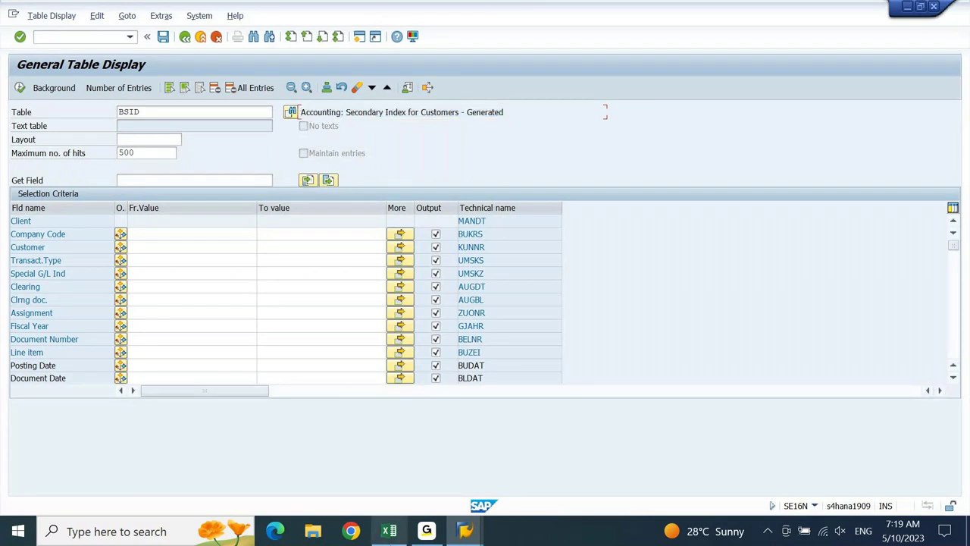
{"action": "left_click", "coordinate": [389, 532]}
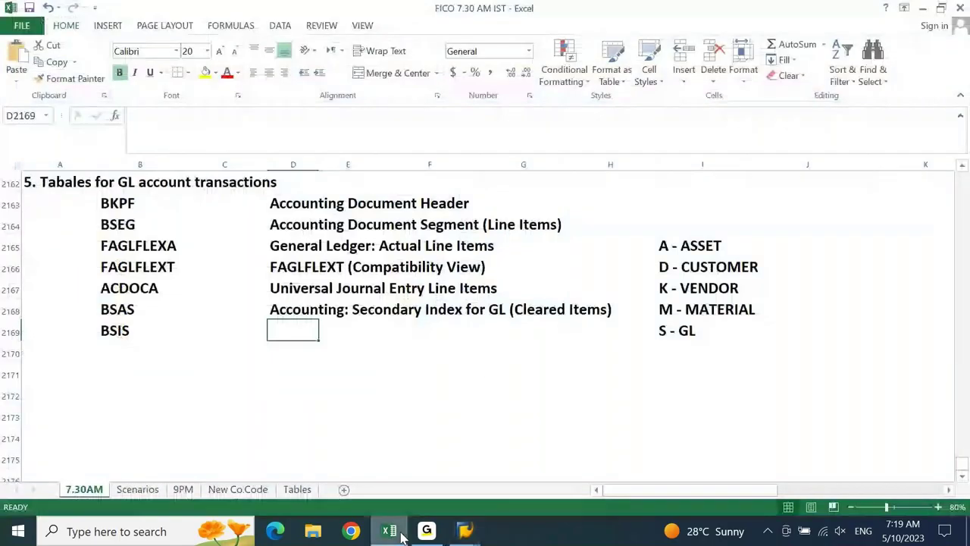
{"action": "key", "text": "ctrl+v"}
- Replace "Customers" with "GL" in the BSIS description in cell D2169
{"action": "key", "text": "F2"}
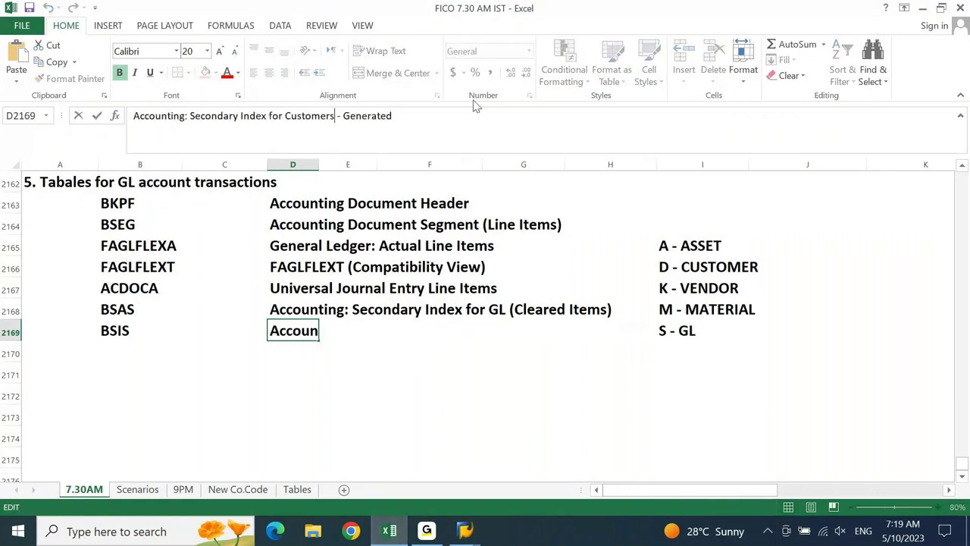
{"action": "key", "text": "ctrl+Left"}
{"action": "key", "text": "ctrl+Left"}
{"action": "key", "text": "Left"}
{"action": "key", "text": "ctrl+shift+Left"}
{"action": "type", "text": "GL"}
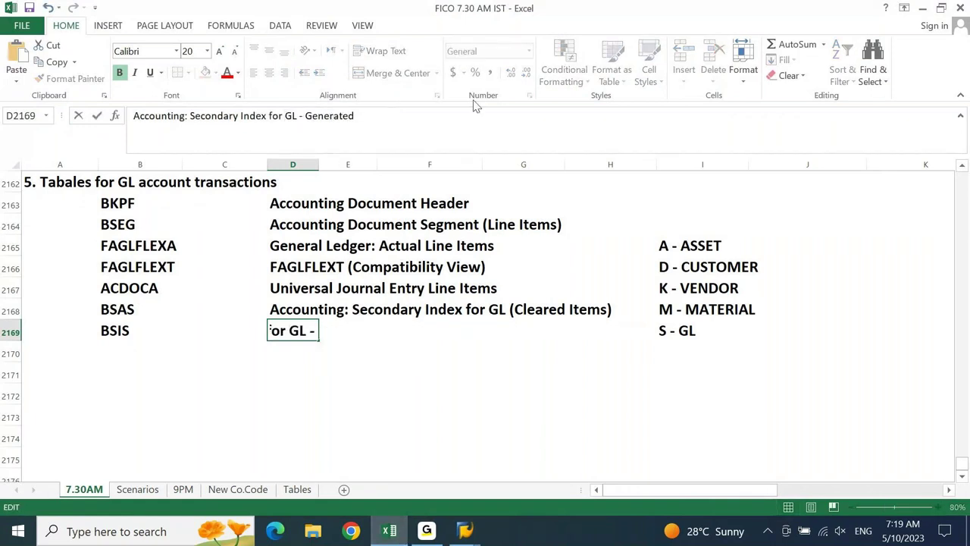
{"action": "key", "text": "Return"}
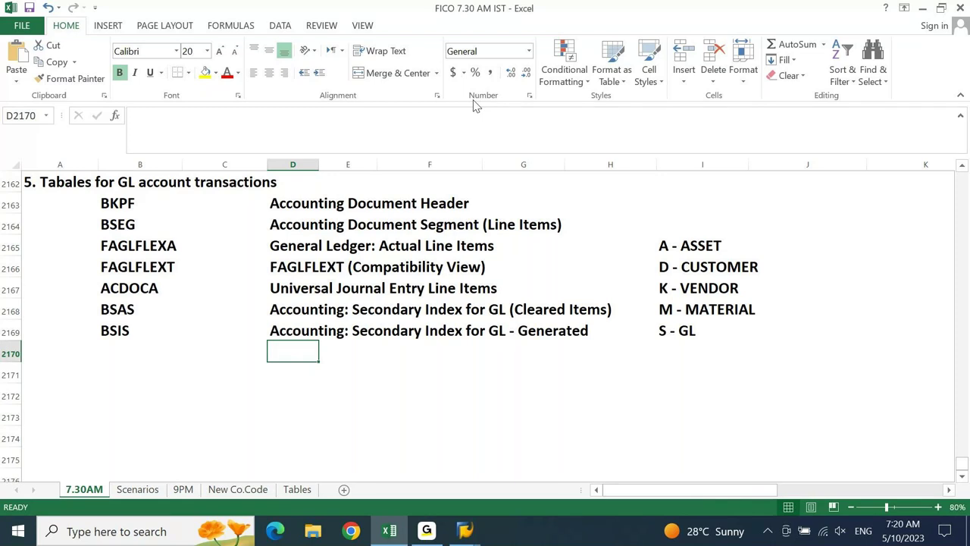
- Copy the table name BKPF from cell B2163 and load that table in SAP's General Table Display
{"action": "key", "text": "ctrl+Up"}
{"action": "key", "text": "ctrl+Up"}
{"action": "key", "text": "Left"}
{"action": "key", "text": "Left"}
{"action": "key", "text": "Down"}
{"action": "key", "text": "Up"}
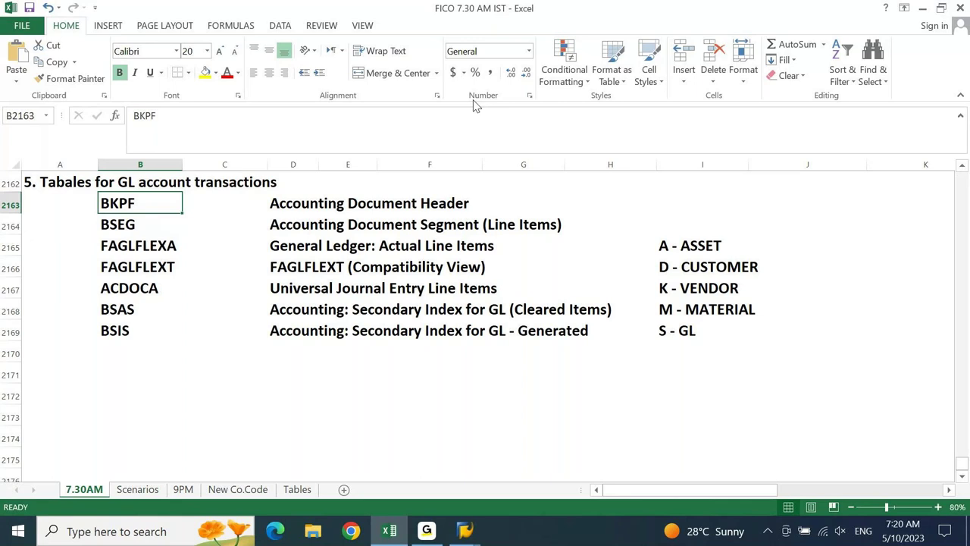
{"action": "key", "text": "ctrl+c"}
{"action": "key", "text": "alt+Tab"}
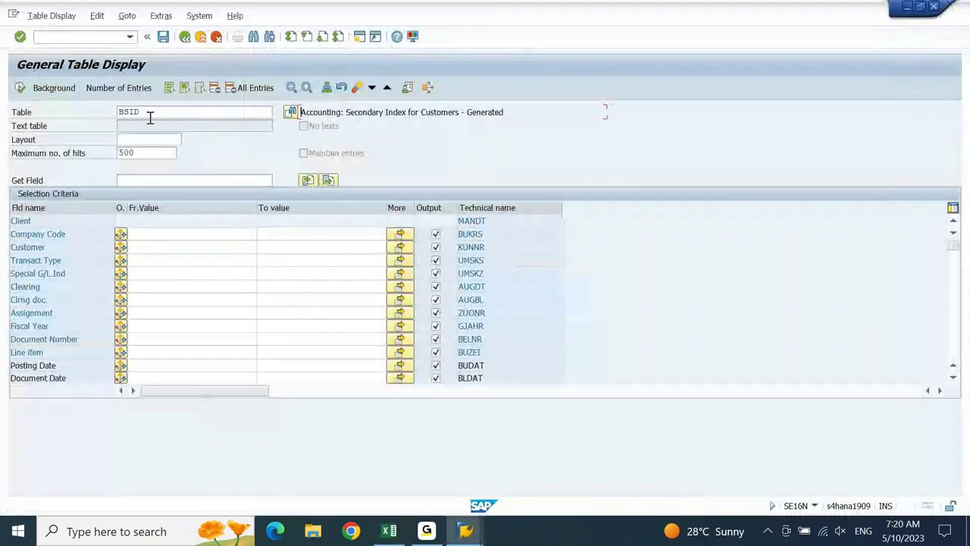
{"action": "double_click", "coordinate": [150, 112]}
{"action": "type", "text": "BKPF"}
{"action": "key", "text": "Return"}
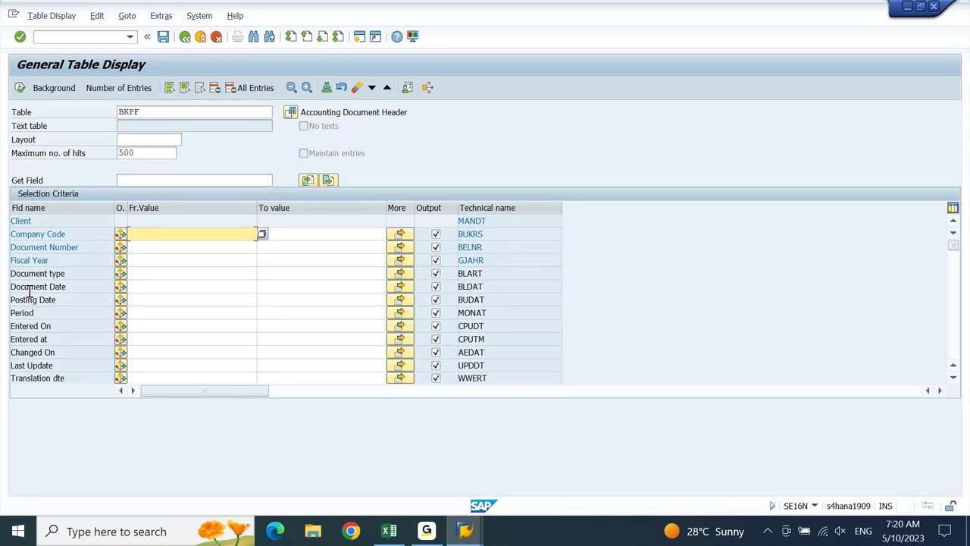
- Restrict the BKPF selection to company code DEIN and display the matching entries
{"action": "type", "text": "DEIN"}
{"action": "key", "text": "Return"}
{"action": "left_click", "coordinate": [20, 88]}
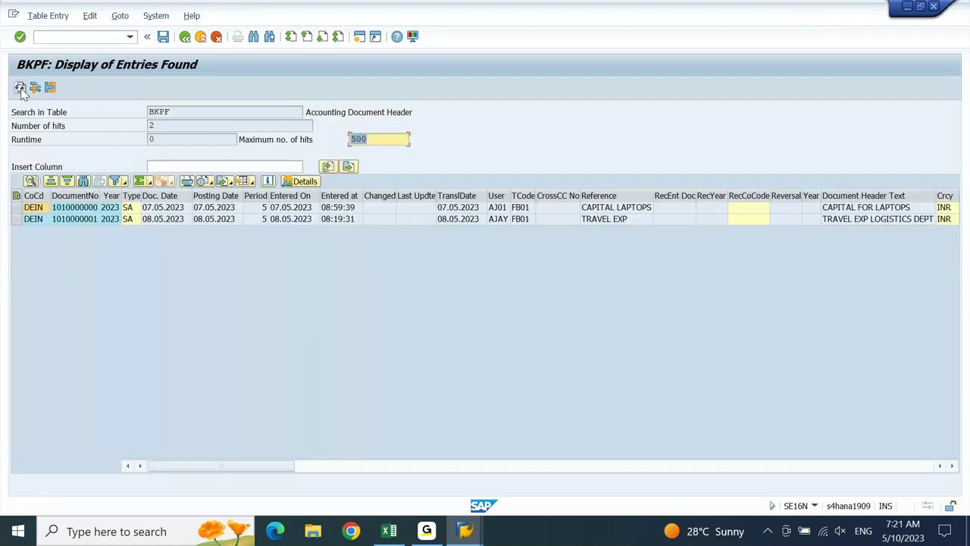
- Examine the header columns of the two DEIN documents across the BKPF results list
{"action": "left_click", "coordinate": [254, 221]}
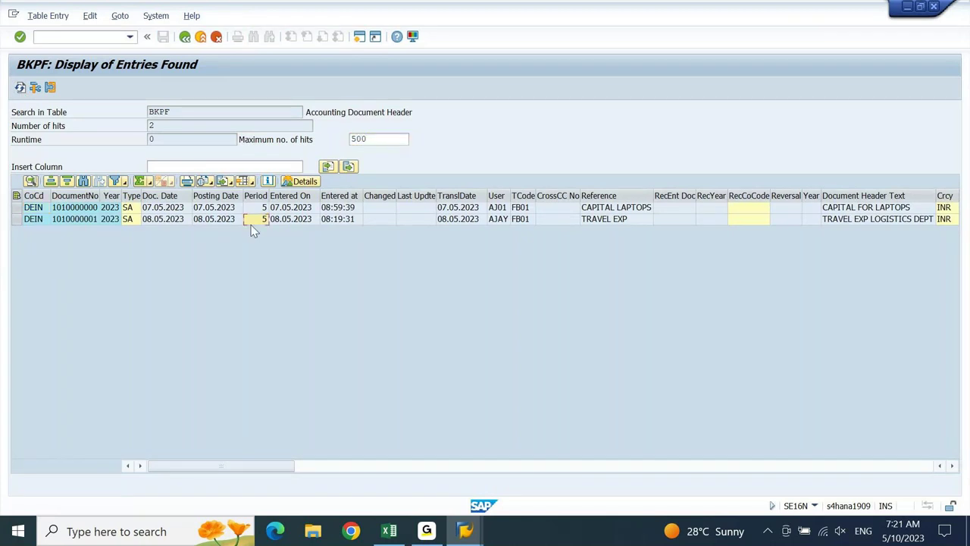
{"action": "scroll", "coordinate": [254, 231], "scroll_direction": "right", "scroll_amount": 2}
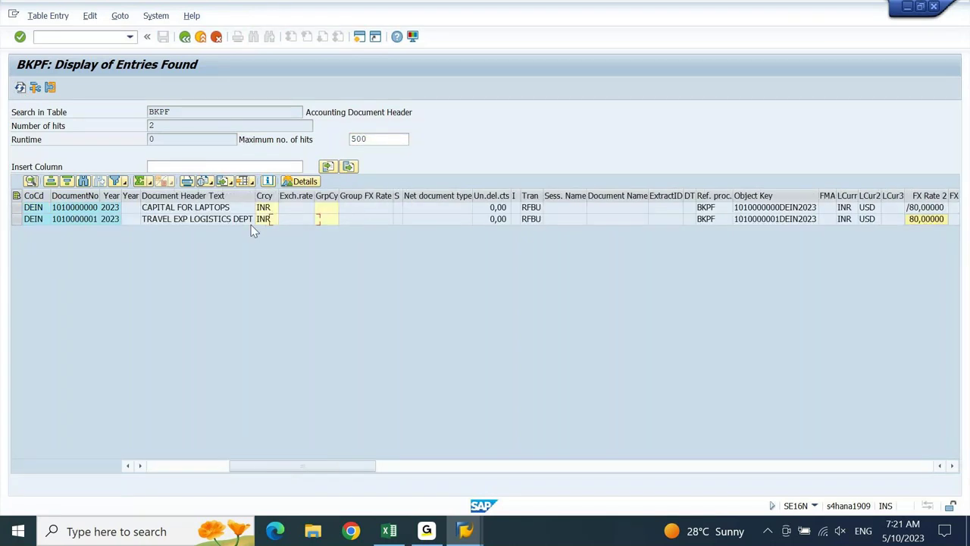
{"action": "scroll", "coordinate": [253, 231], "scroll_direction": "right", "scroll_amount": 4}
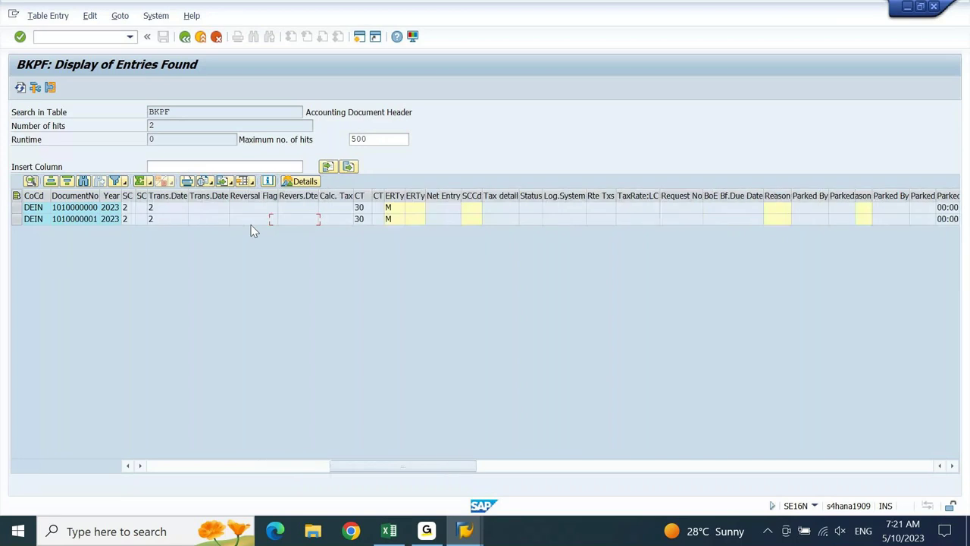
{"action": "scroll", "coordinate": [254, 231], "scroll_direction": "right", "scroll_amount": 5}
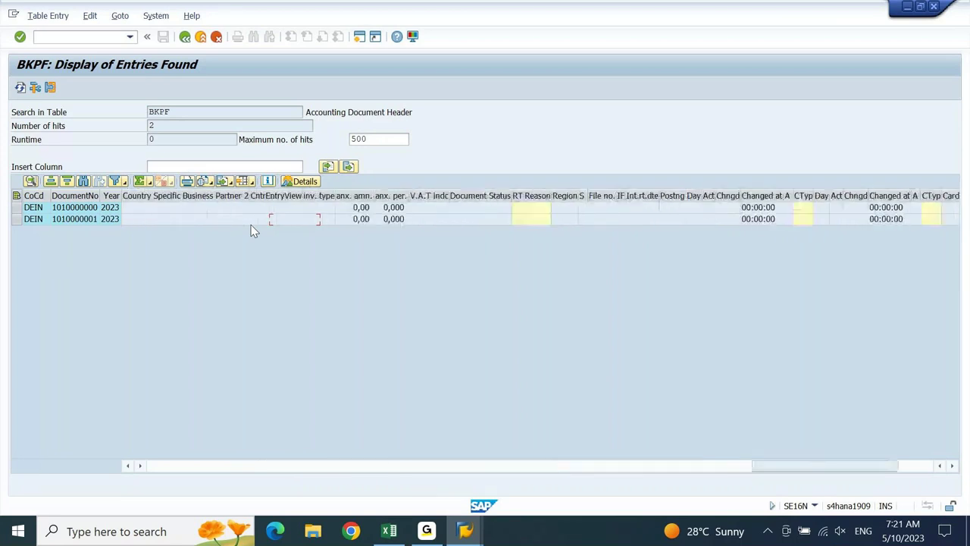
{"action": "scroll", "coordinate": [254, 231], "scroll_direction": "left", "scroll_amount": 2}
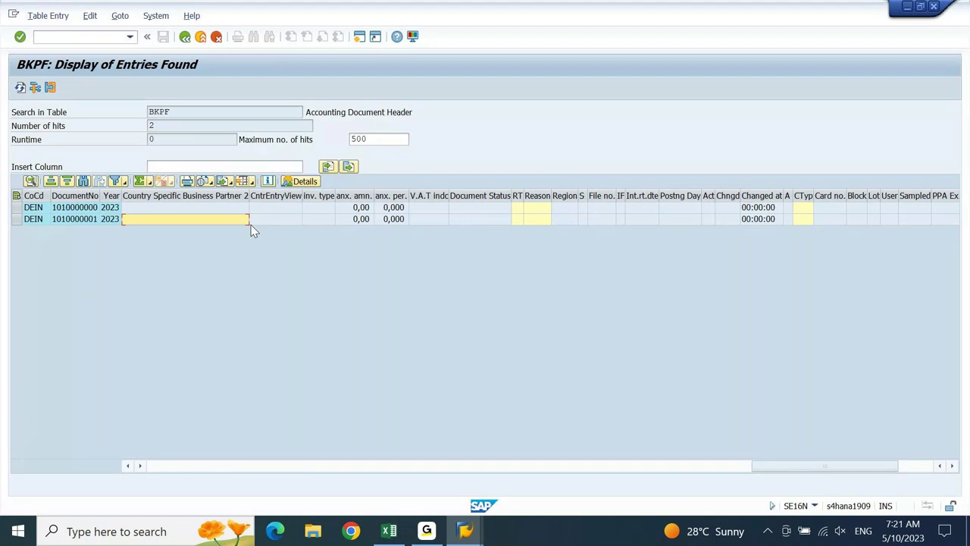
- Review the BKPF results columns back to the start of the list and return to the table selection screen
{"action": "key", "text": "Left"}
{"action": "key", "text": "Left"}
{"action": "key", "text": "Left"}
{"action": "key", "text": "Left"}
{"action": "key", "text": "Left"}
{"action": "key", "text": "Left"}
{"action": "key", "text": "Left"}
{"action": "key", "text": "Left"}
{"action": "key", "text": "Left"}
{"action": "key", "text": "Left"}
{"action": "key", "text": "Left"}
{"action": "key", "text": "Left"}
{"action": "key", "text": "Left"}
{"action": "key", "text": "Left"}
{"action": "key", "text": "Left"}
{"action": "key", "text": "Left"}
{"action": "key", "text": "Left"}
{"action": "key", "text": "Left"}
{"action": "key", "text": "Left"}
{"action": "key", "text": "Left"}
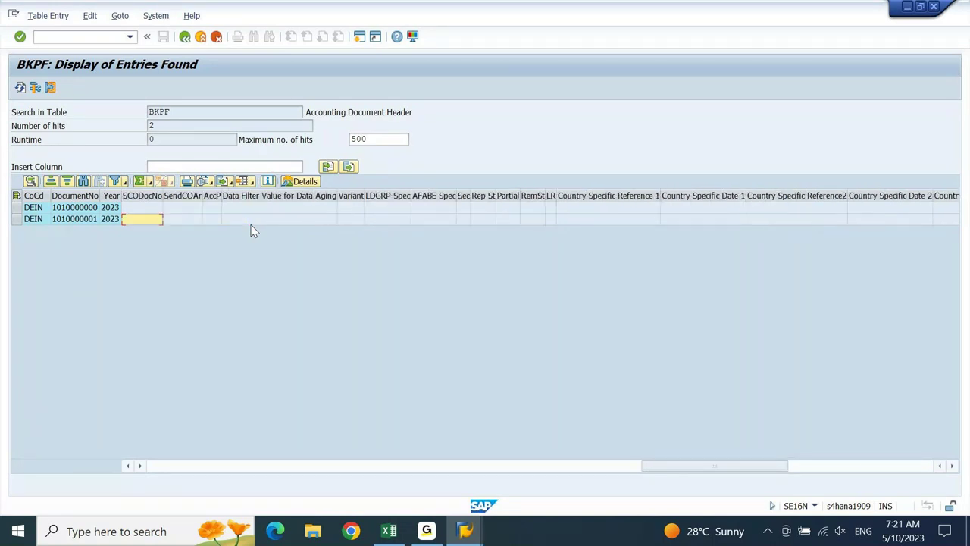
{"action": "left_click", "coordinate": [252, 185]}
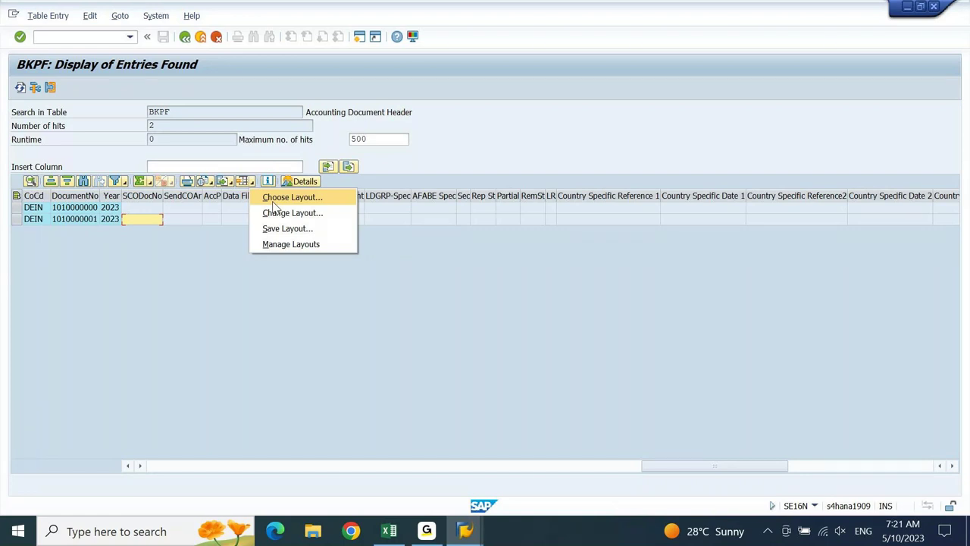
{"action": "left_click", "coordinate": [203, 239]}
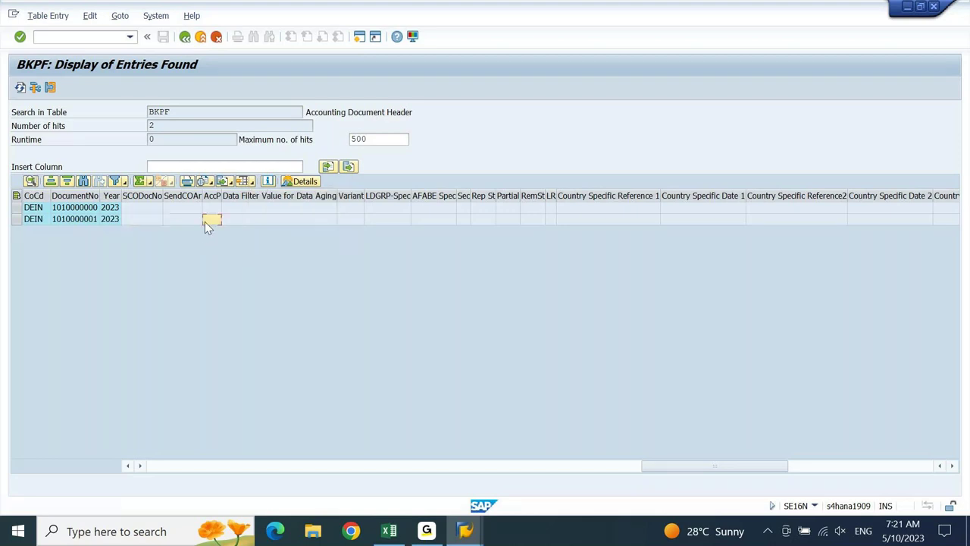
{"action": "key", "text": "Home"}
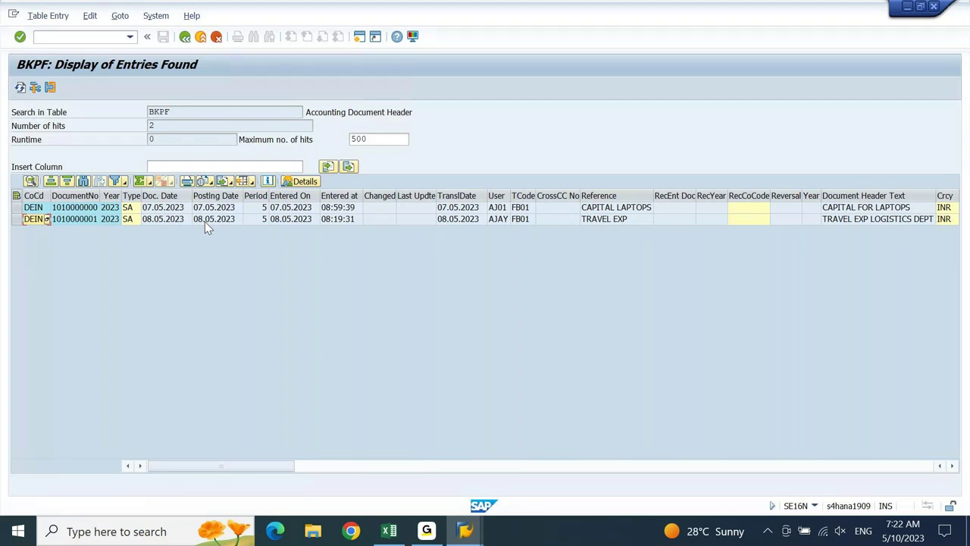
{"action": "left_click", "coordinate": [229, 211]}
{"action": "key", "text": "F3"}
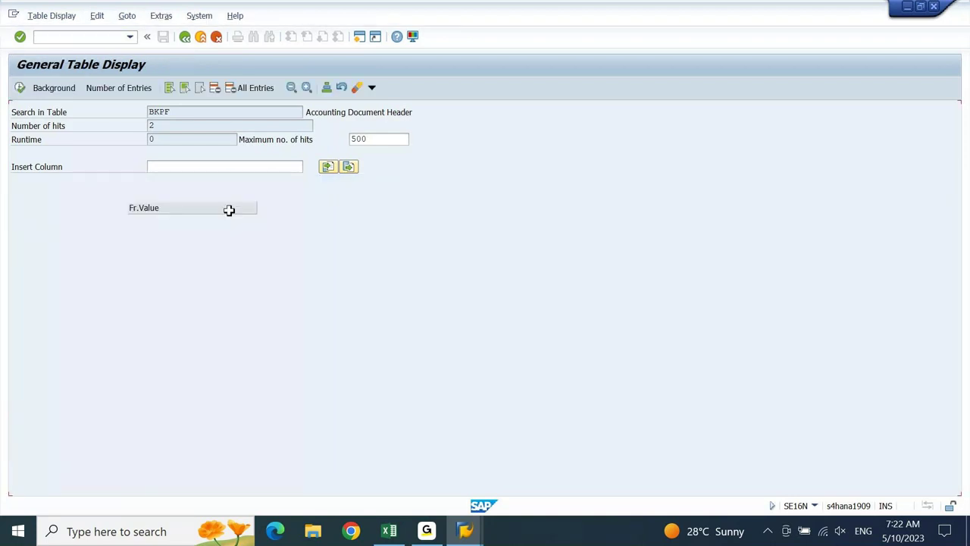
- Replace BKPF with BSEG as the table and load its selection criteria
{"action": "left_click", "coordinate": [200, 247]}
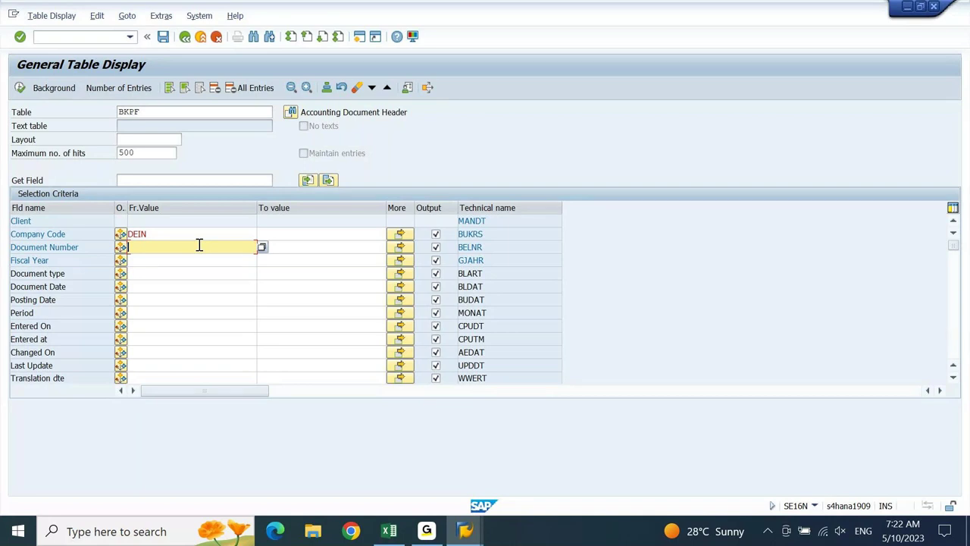
{"action": "left_click_drag", "start_coordinate": [142, 112], "coordinate": [102, 118]}
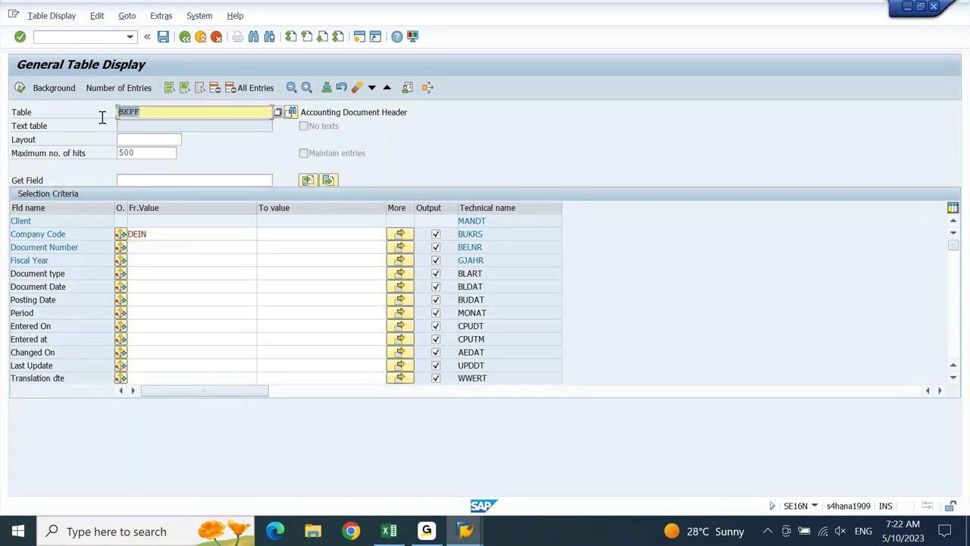
{"action": "type", "text": "BSEG"}
{"action": "key", "text": "Return"}
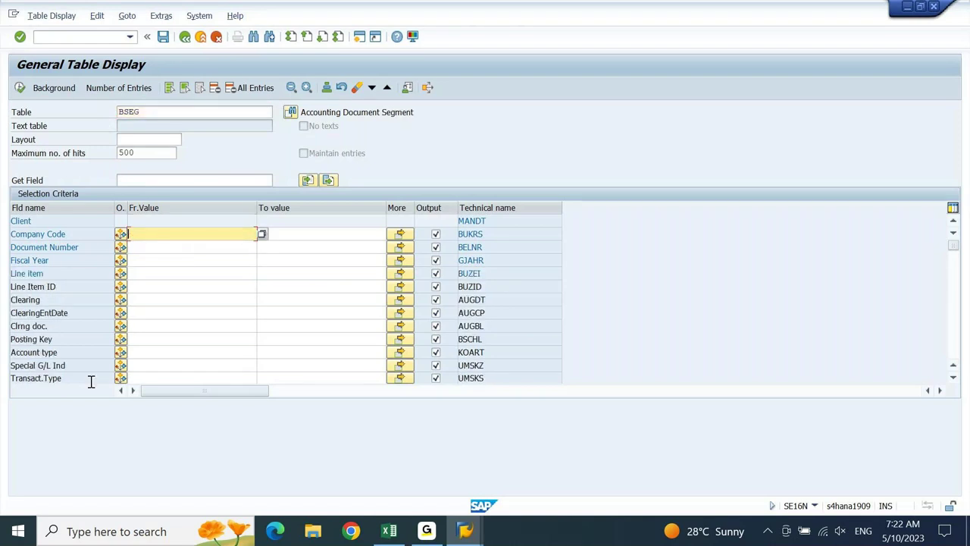
- Restrict the BSEG selection to company code DEIN and display the matching entries
{"action": "type", "text": "DEIN"}
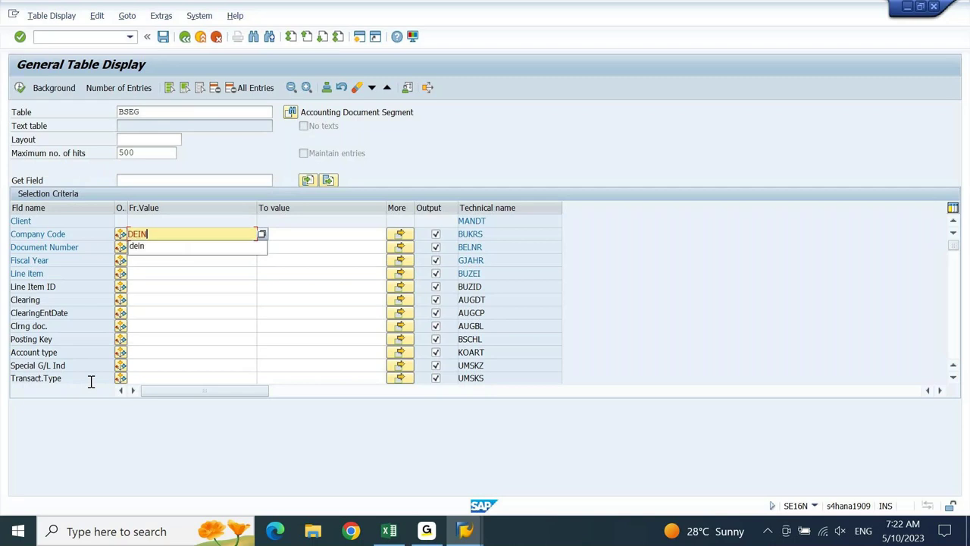
{"action": "key", "text": "shift+Home"}
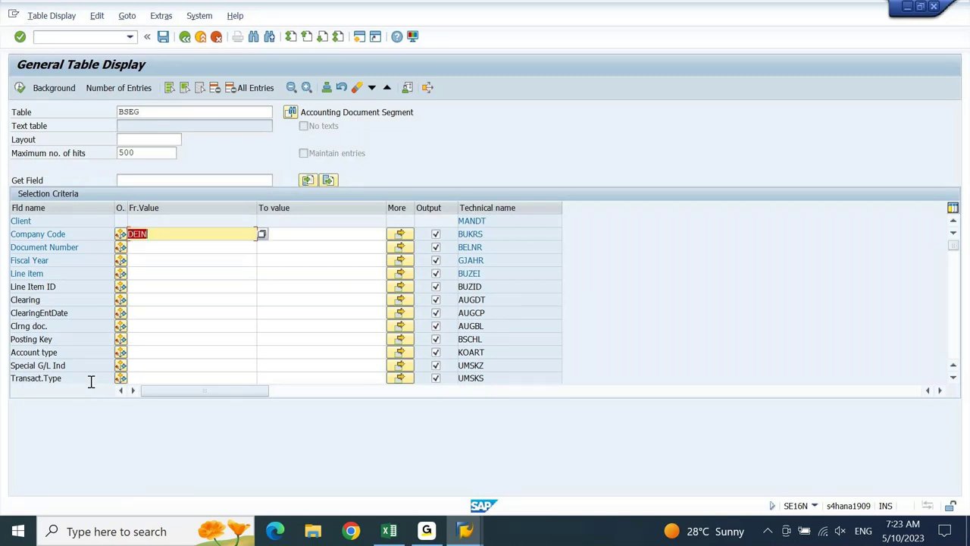
{"action": "left_click", "coordinate": [21, 89]}
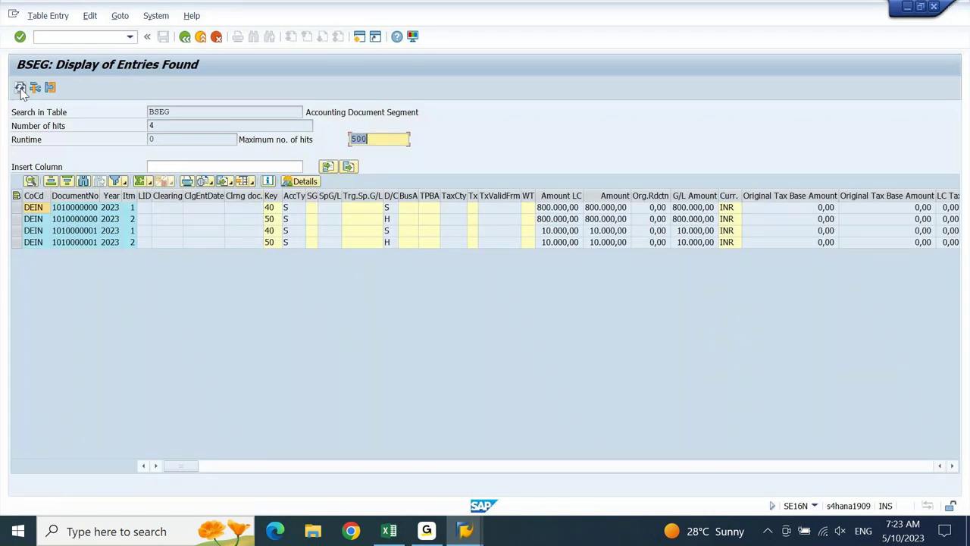
- Examine the line item columns of the DEIN documents across the whole BSEG results list, including amounts, cost center and profit center
{"action": "left_click", "coordinate": [618, 214]}
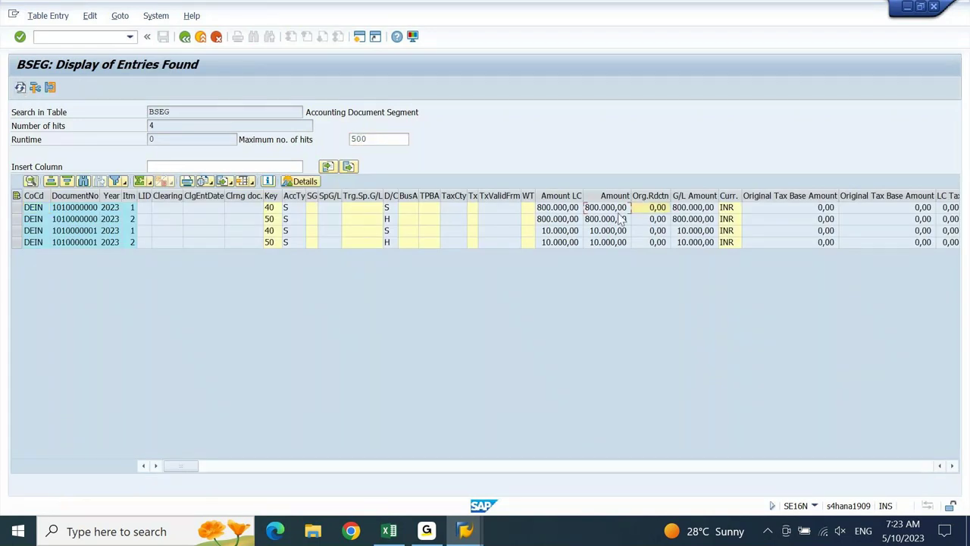
{"action": "key", "text": "Right"}
{"action": "key", "text": "Right"}
{"action": "key", "text": "Right"}
{"action": "key", "text": "Right"}
{"action": "key", "text": "Right"}
{"action": "key", "text": "Right"}
{"action": "key", "text": "Right"}
{"action": "key", "text": "Right"}
{"action": "key", "text": "Right"}
{"action": "key", "text": "Right"}
{"action": "key", "text": "Right"}
{"action": "key", "text": "Right"}
{"action": "key", "text": "Right"}
{"action": "key", "text": "Right"}
{"action": "key", "text": "Right"}
{"action": "key", "text": "Right"}
{"action": "key", "text": "Right"}
{"action": "key", "text": "Right"}
{"action": "key", "text": "Right"}
{"action": "key", "text": "Right"}
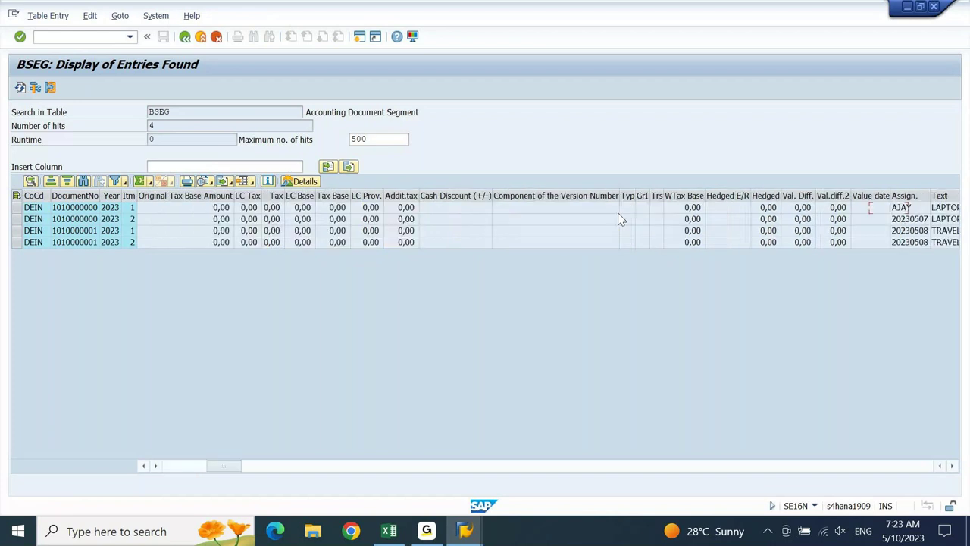
{"action": "key", "text": "Right"}
{"action": "key", "text": "Right"}
{"action": "key", "text": "Right"}
{"action": "key", "text": "Right"}
{"action": "key", "text": "Right"}
{"action": "key", "text": "Right"}
{"action": "key", "text": "Right"}
{"action": "key", "text": "Right"}
{"action": "key", "text": "Right"}
{"action": "key", "text": "Right"}
{"action": "key", "text": "Right"}
{"action": "key", "text": "Right"}
{"action": "key", "text": "Right"}
{"action": "key", "text": "Right"}
{"action": "key", "text": "Right"}
{"action": "key", "text": "Right"}
{"action": "key", "text": "Right"}
{"action": "key", "text": "Right"}
{"action": "key", "text": "Right"}
{"action": "key", "text": "Right"}
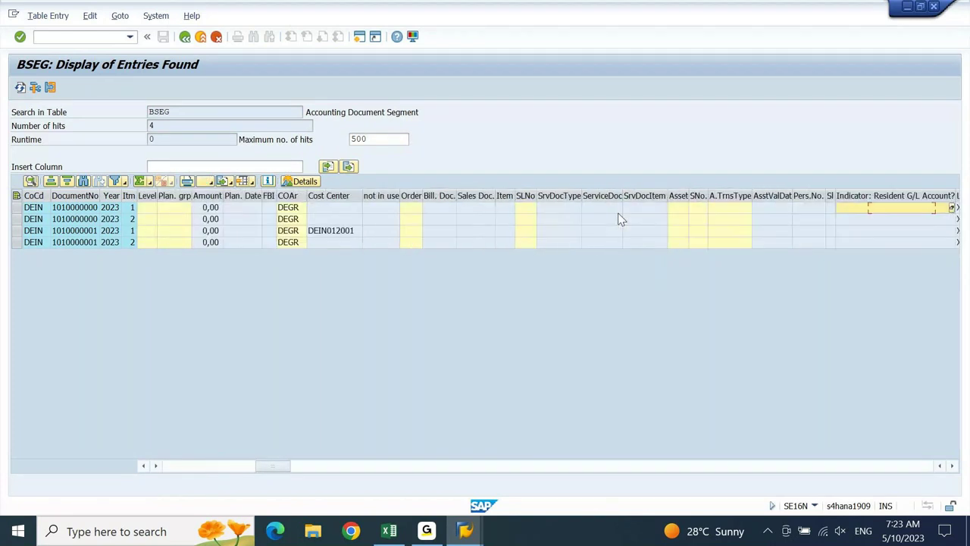
{"action": "key", "text": "Right"}
{"action": "key", "text": "Right"}
{"action": "key", "text": "Right"}
{"action": "key", "text": "Right"}
{"action": "key", "text": "Right"}
{"action": "key", "text": "Right"}
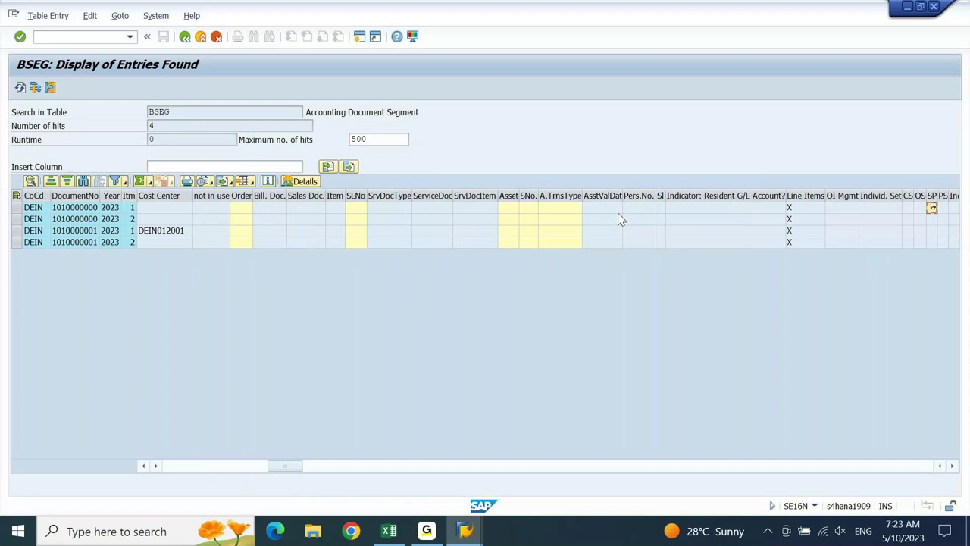
{"action": "left_click_drag", "start_coordinate": [299, 470], "coordinate": [930, 468]}
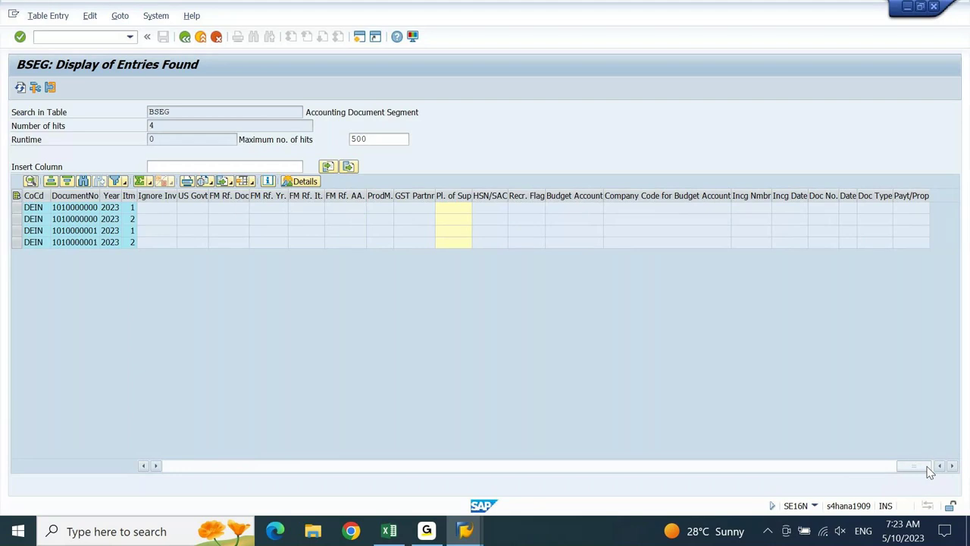
{"action": "left_click_drag", "start_coordinate": [917, 466], "coordinate": [691, 465]}
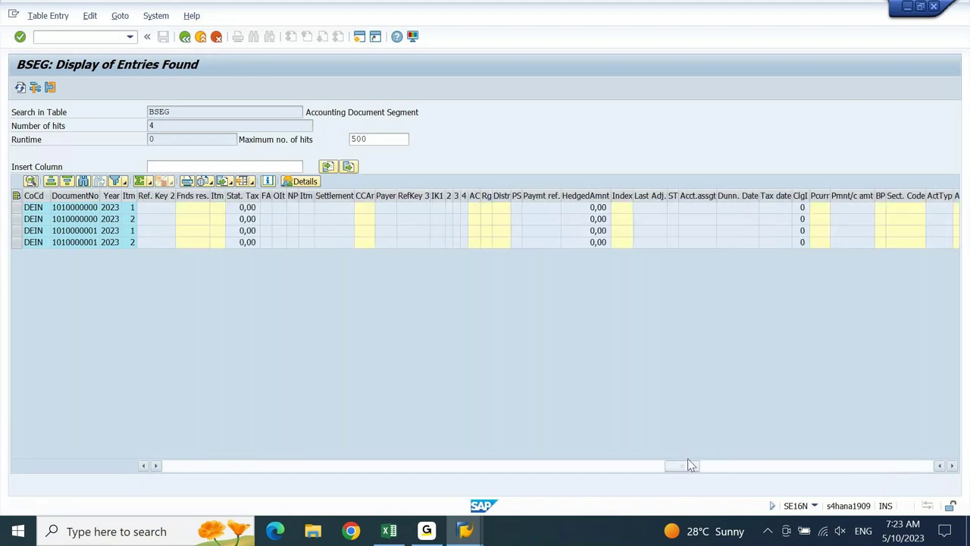
{"action": "left_click", "coordinate": [509, 467]}
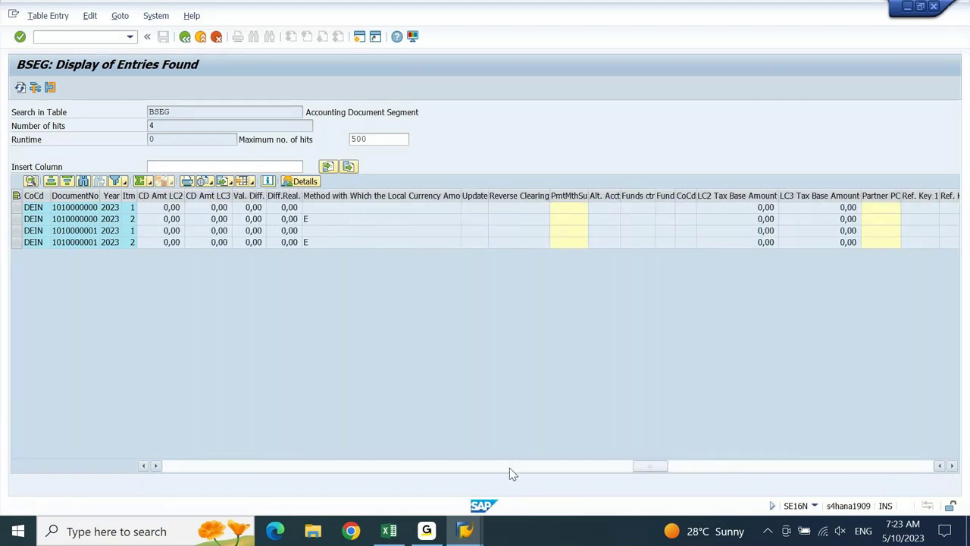
{"action": "left_click_drag", "start_coordinate": [509, 470], "coordinate": [561, 470]}
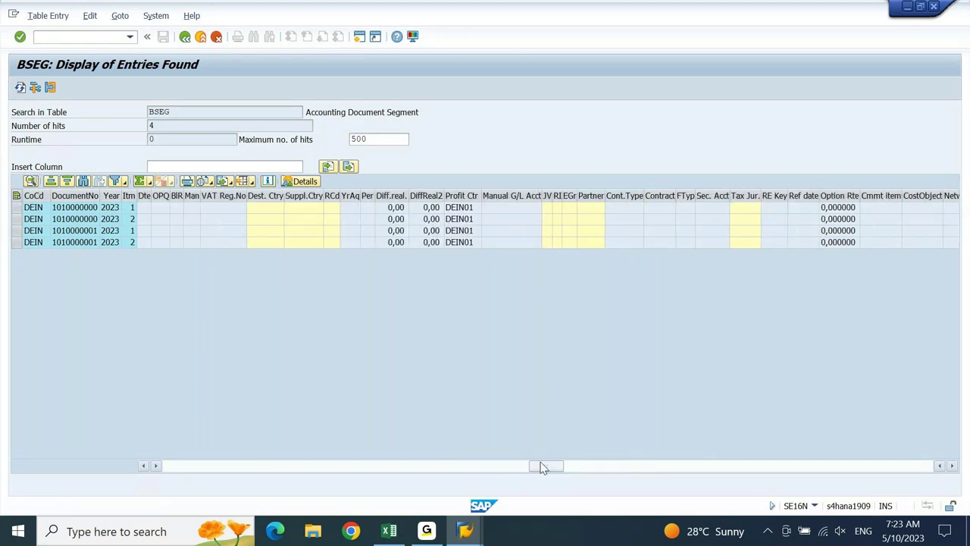
{"action": "left_click_drag", "start_coordinate": [552, 469], "coordinate": [440, 468]}
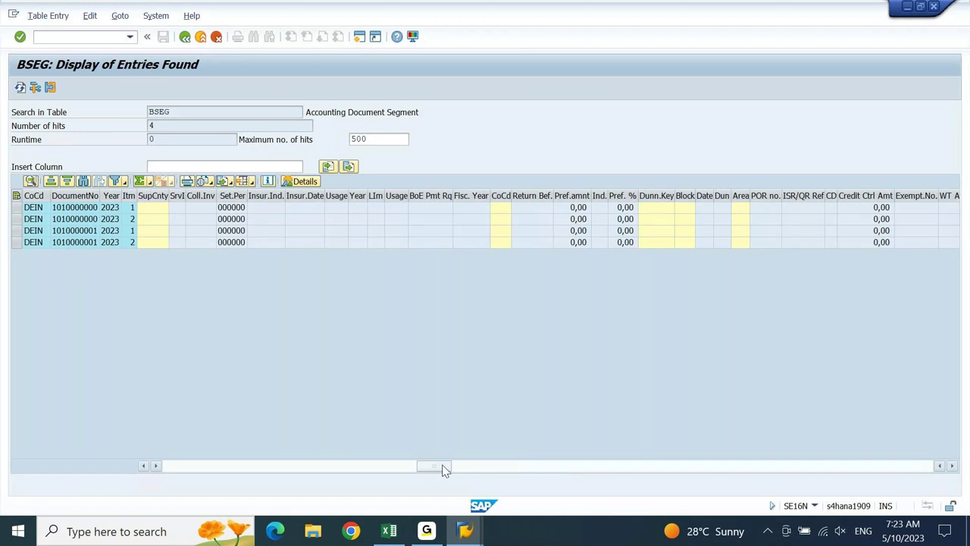
{"action": "left_click_drag", "start_coordinate": [445, 470], "coordinate": [329, 465]}
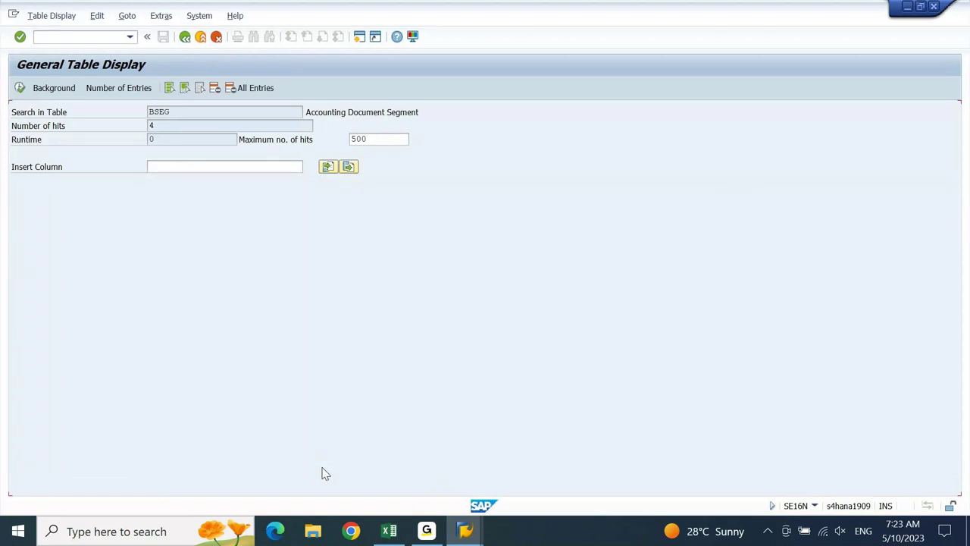
- Copy the table name FAGLFLEXA from cell B2165 in Excel and load that table in SAP's General Table Display
{"action": "left_click", "coordinate": [390, 532]}
{"action": "key", "text": "Escape"}
{"action": "key", "text": "ctrl+Down"}
{"action": "key", "text": "Down"}
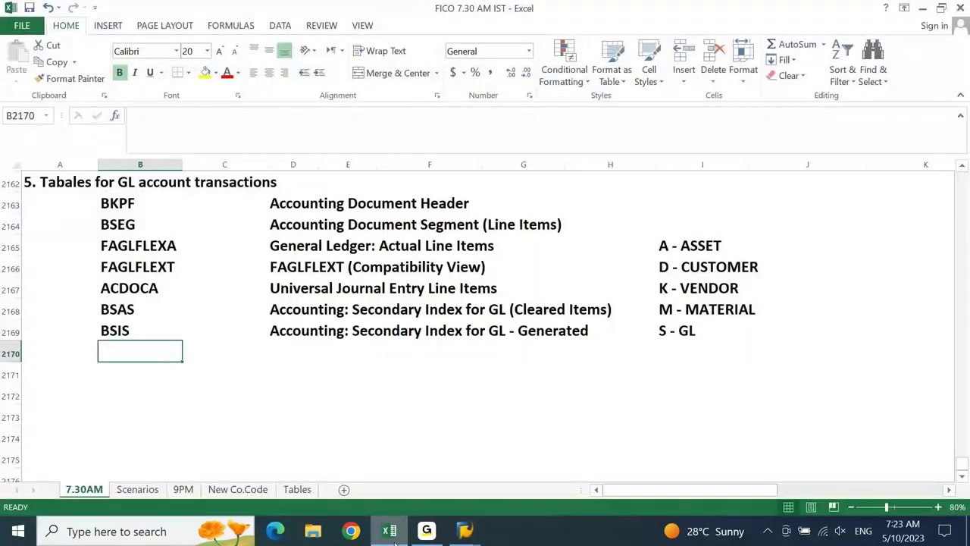
{"action": "key", "text": "Up"}
{"action": "key", "text": "Up"}
{"action": "key", "text": "Up"}
{"action": "key", "text": "Up"}
{"action": "key", "text": "Up"}
{"action": "key", "text": "ctrl+c"}
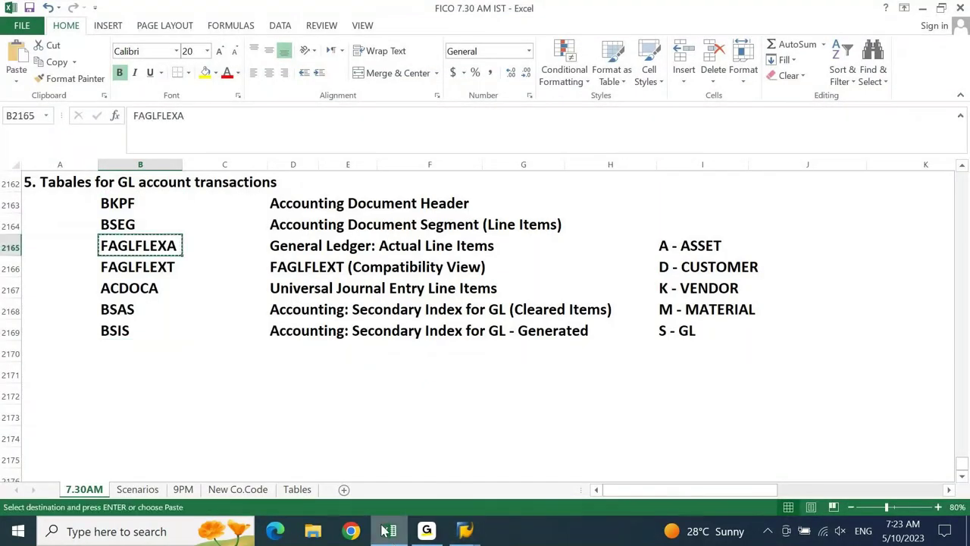
{"action": "left_click", "coordinate": [387, 530]}
{"action": "key", "text": "ctrl+v"}
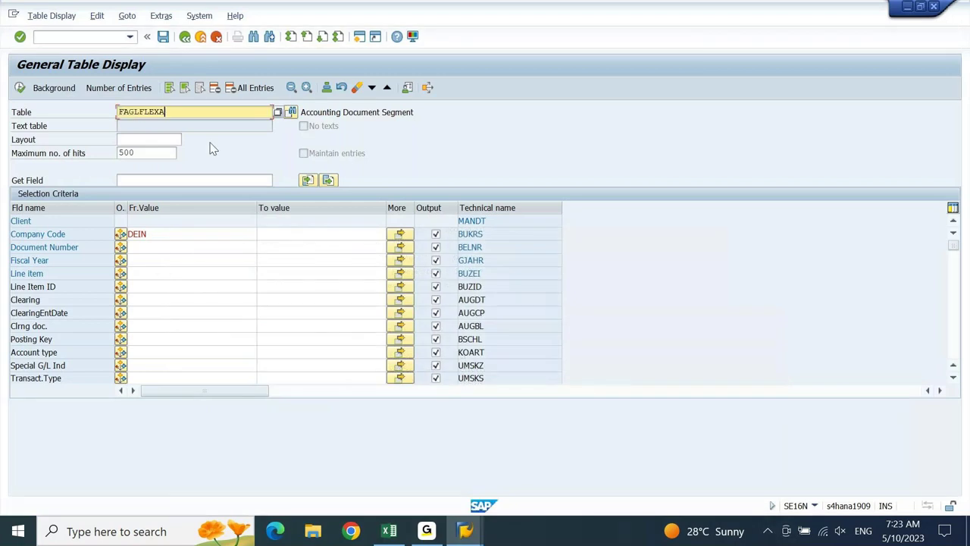
{"action": "key", "text": "Return"}
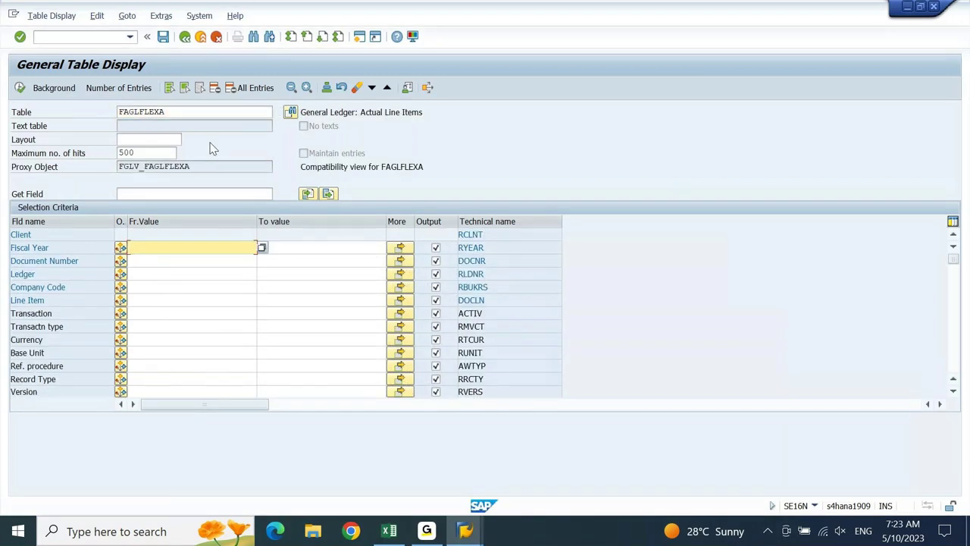
- Restrict the FAGLFLEXA selection to company code DEIN and display the matching entries
{"action": "key", "text": "Down"}
{"action": "key", "text": "Down"}
{"action": "key", "text": "Down"}
{"action": "type", "text": "DEIN"}
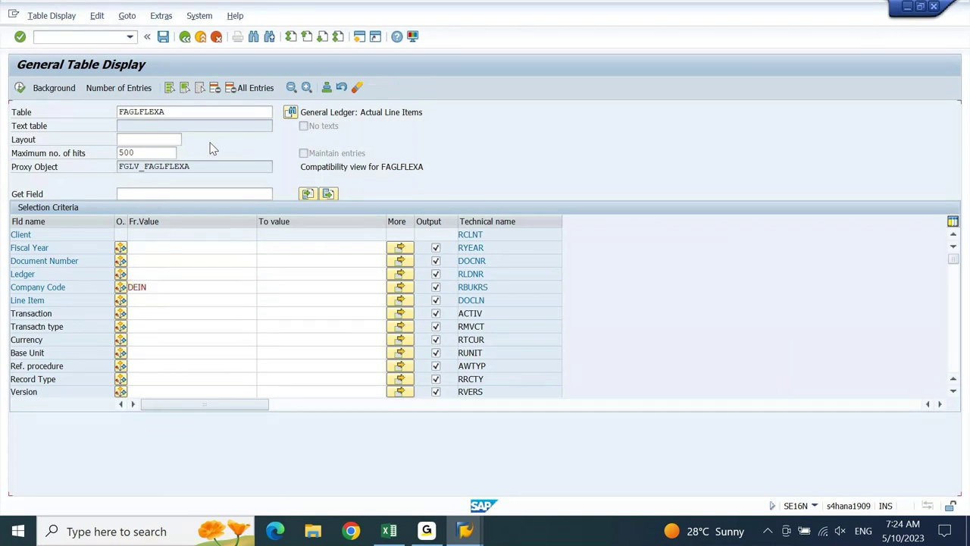
{"action": "left_click", "coordinate": [20, 88]}
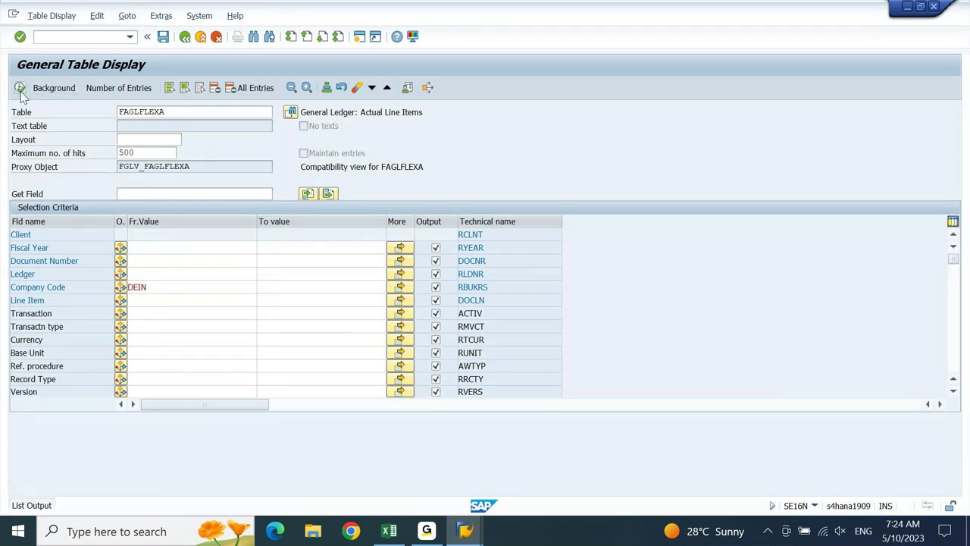
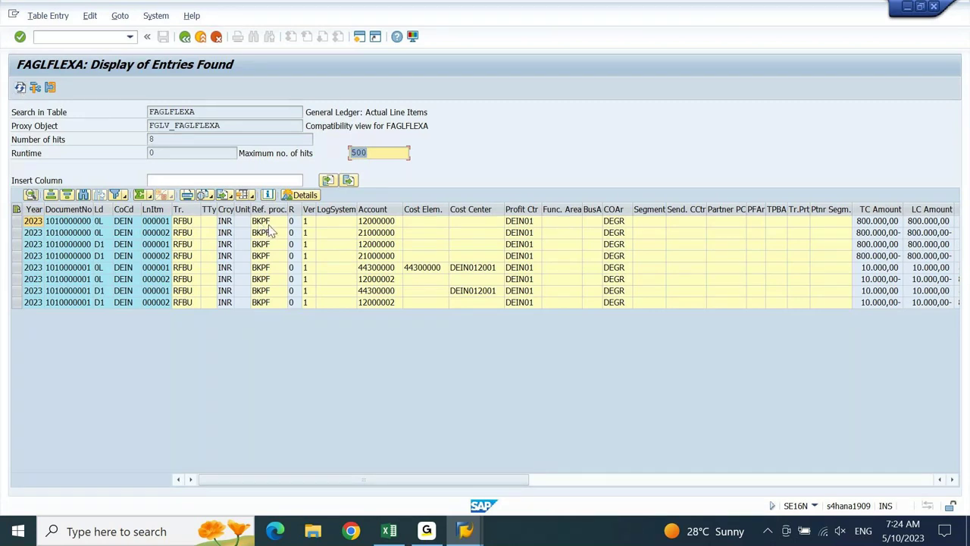
- Check the reference procedure column of the FAGLFLEXA entries against the list of possible procedures, and return to the selection screen
{"action": "left_click_drag", "start_coordinate": [267, 220], "coordinate": [264, 301]}
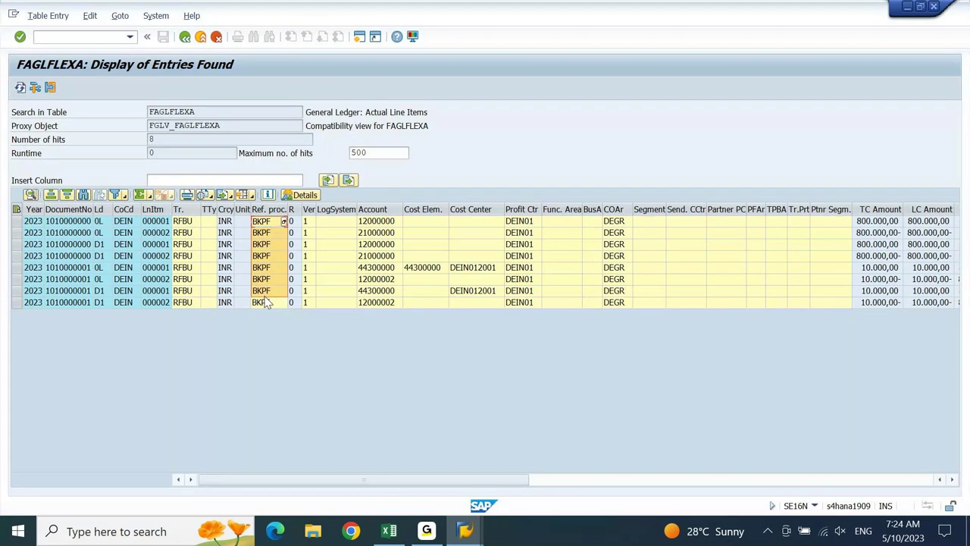
{"action": "left_click_drag", "start_coordinate": [265, 302], "coordinate": [264, 312]}
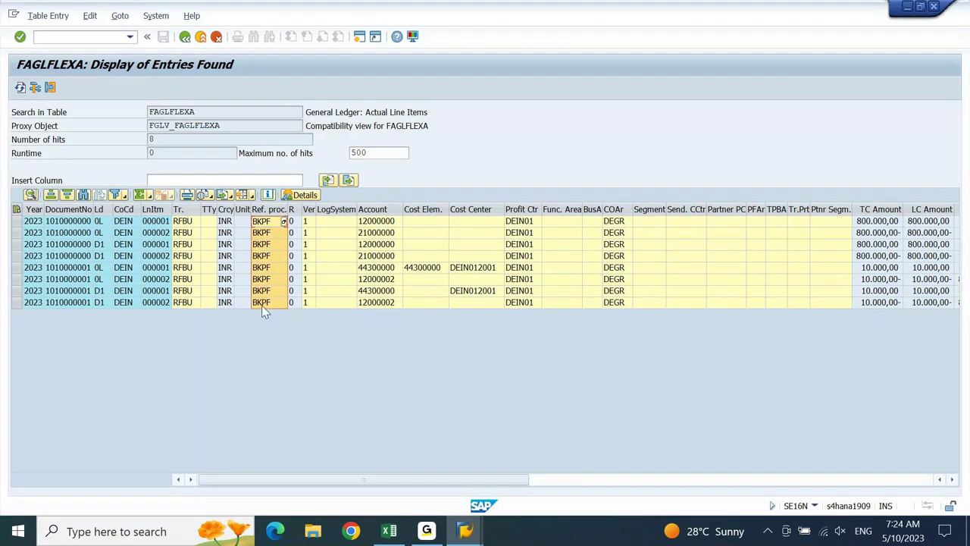
{"action": "left_click", "coordinate": [286, 224]}
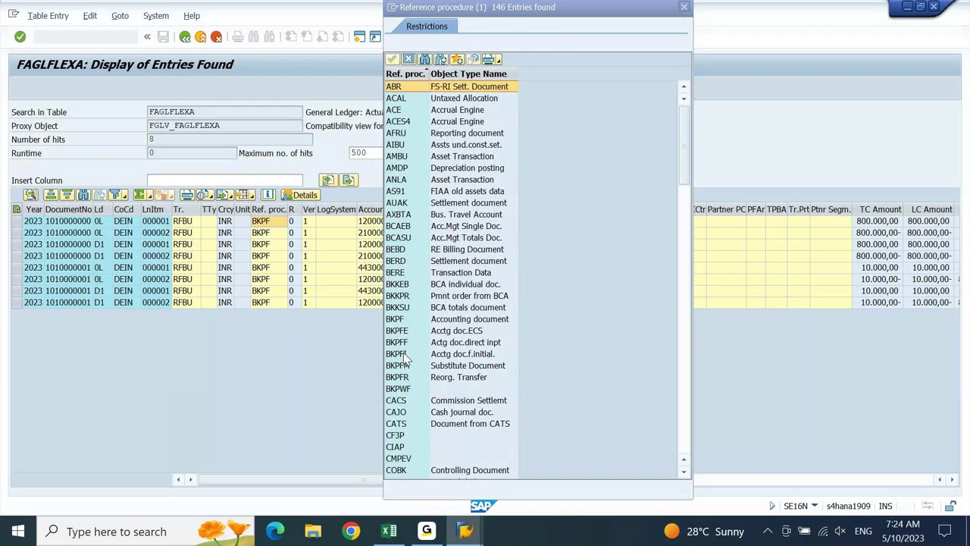
{"action": "left_click", "coordinate": [409, 342]}
{"action": "left_click", "coordinate": [412, 322]}
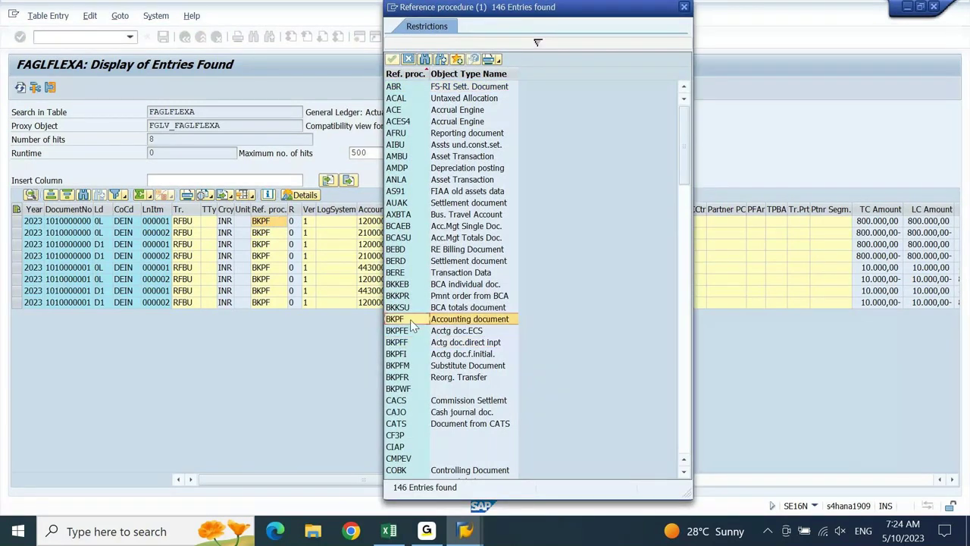
{"action": "left_click", "coordinate": [418, 345]}
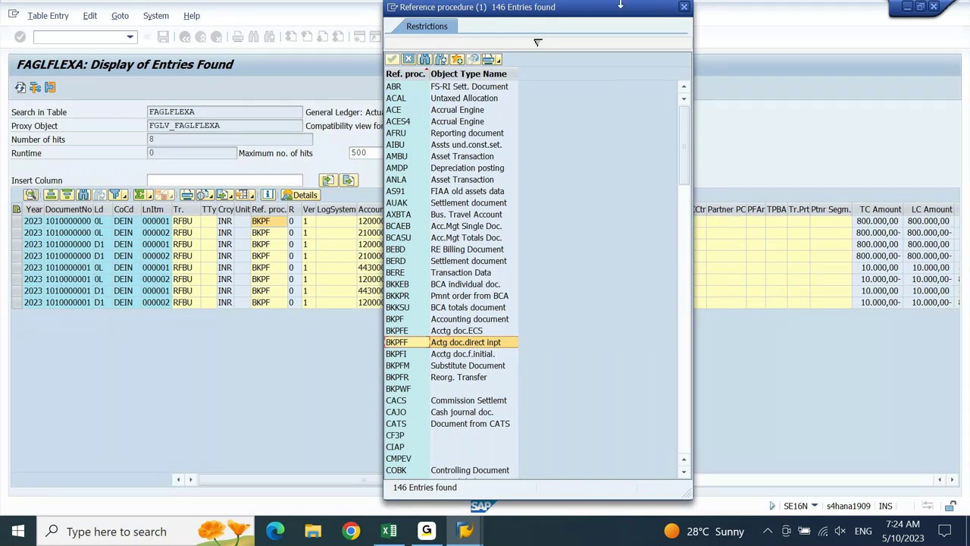
{"action": "left_click", "coordinate": [685, 7]}
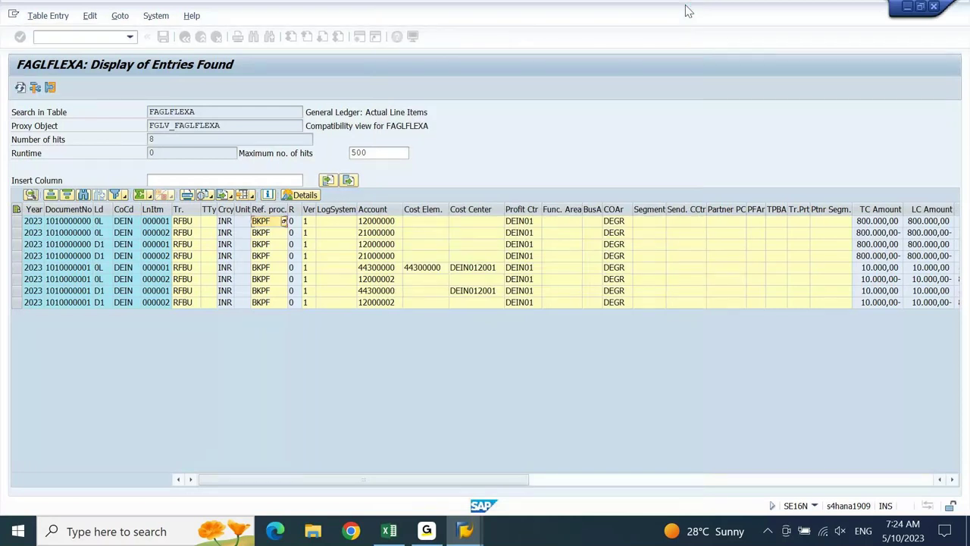
{"action": "key", "text": "F3"}
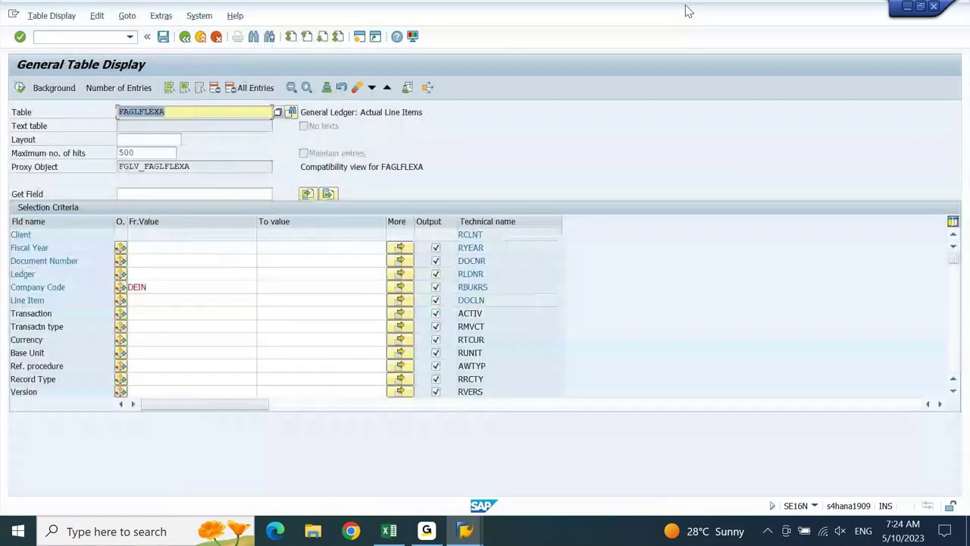
- Change the table name to FAGLFLEXT and load that table's selection fields in General Table Display
{"action": "key", "text": "BackSpace"}
{"action": "type", "text": "t"}
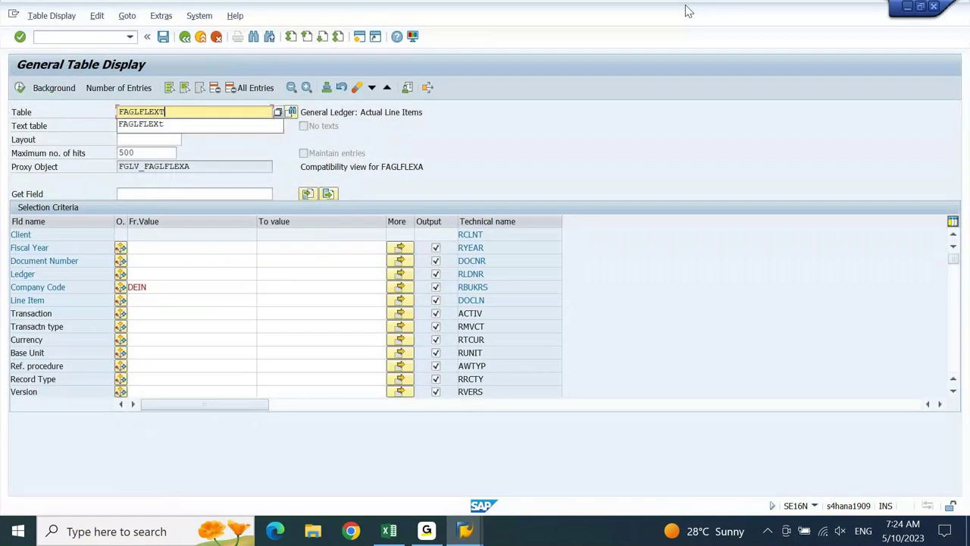
{"action": "key", "text": "Return"}
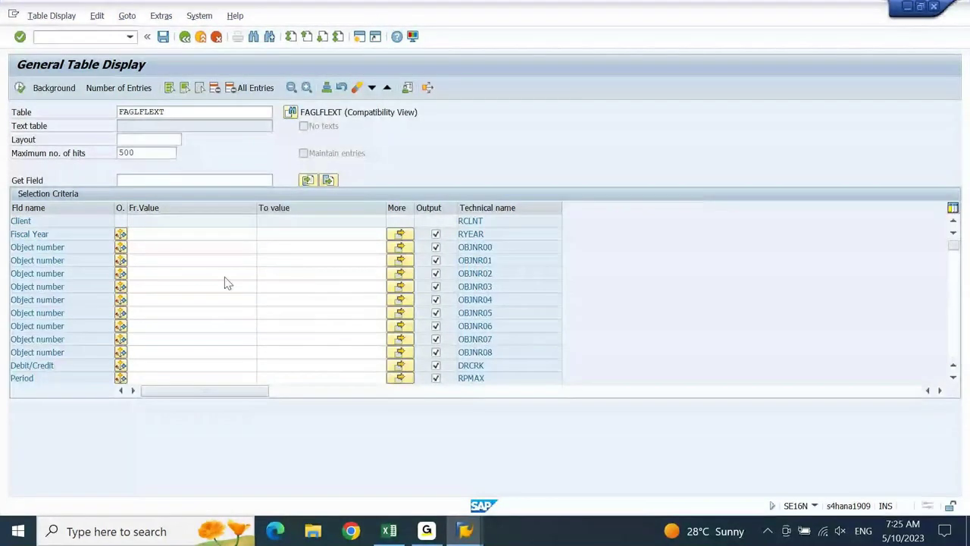
- Restrict the FAGLFLEXT selection to company code DEIN and display the matching entries
{"action": "scroll", "coordinate": [225, 282], "scroll_direction": "down", "scroll_amount": 5}
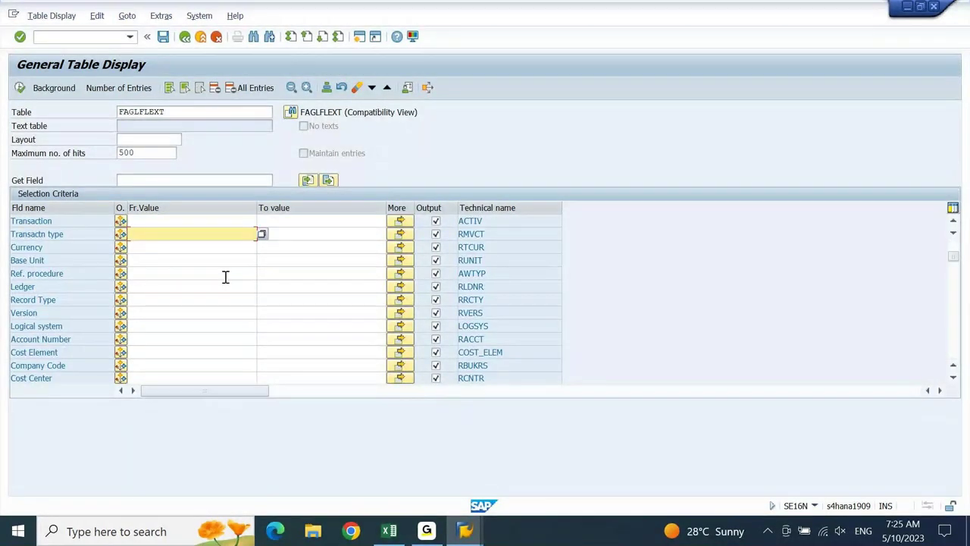
{"action": "left_click", "coordinate": [151, 365]}
{"action": "type", "text": "DEIN"}
{"action": "key", "text": "Return"}
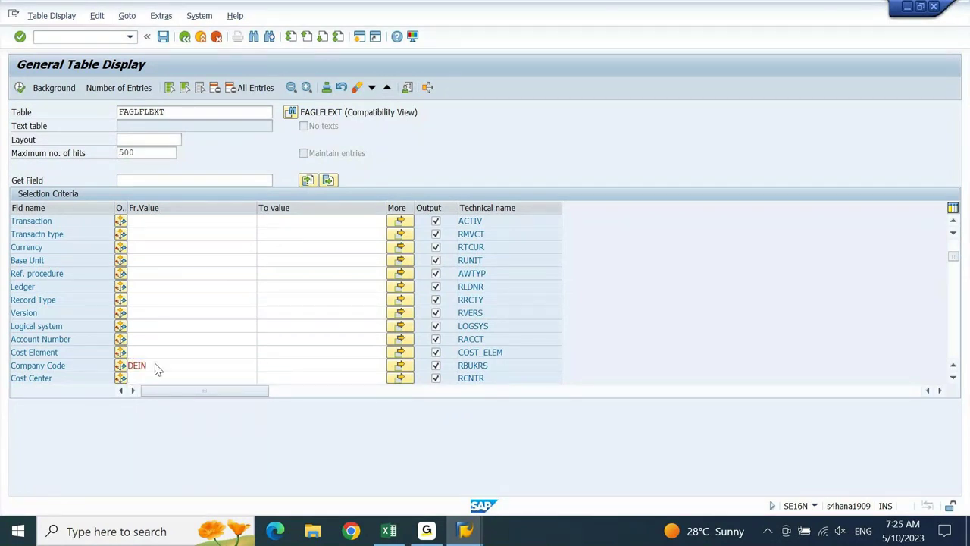
{"action": "double_click", "coordinate": [155, 365]}
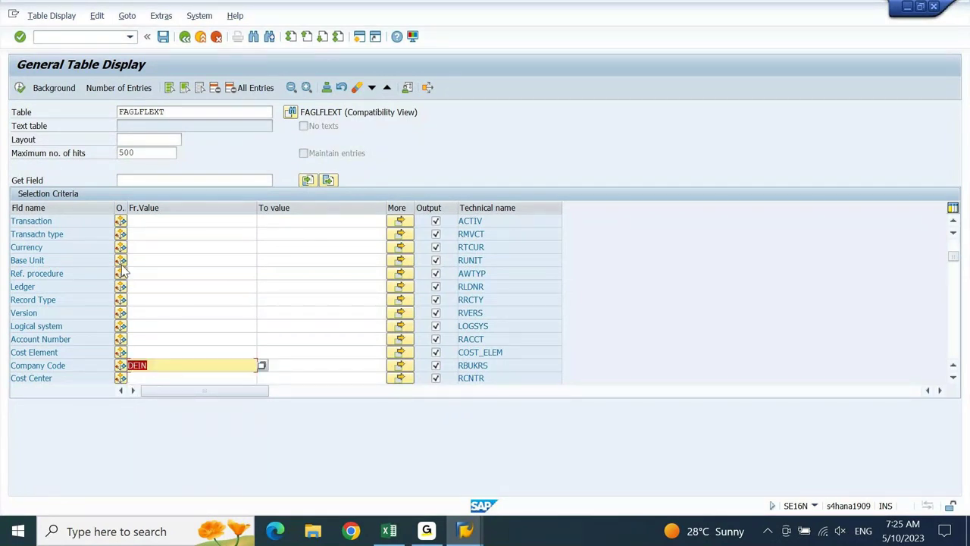
{"action": "left_click", "coordinate": [20, 88]}
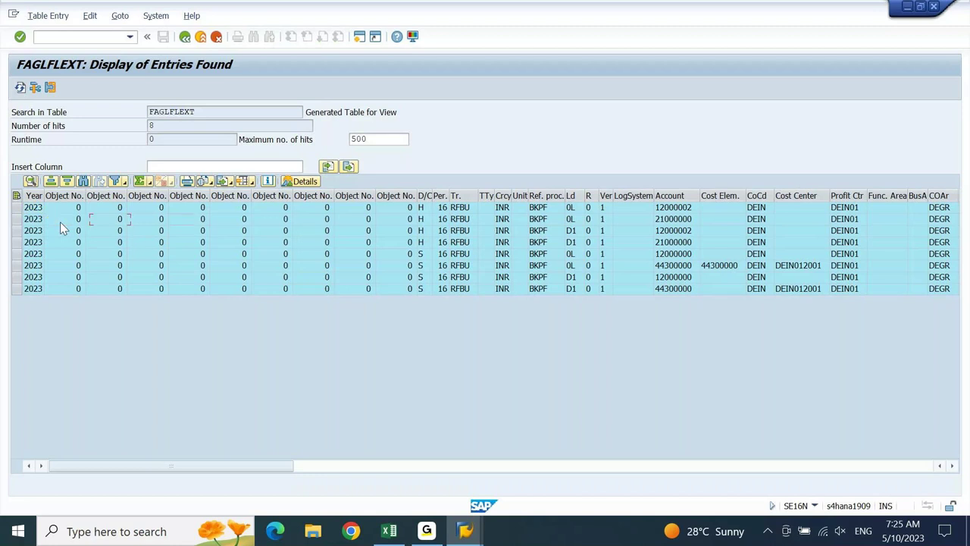
- Examine the FAGLFLEXT totals across all columns, including transaction and local currency totals and the time stamp, and return to the selection screen
{"action": "key", "text": "Tab"}
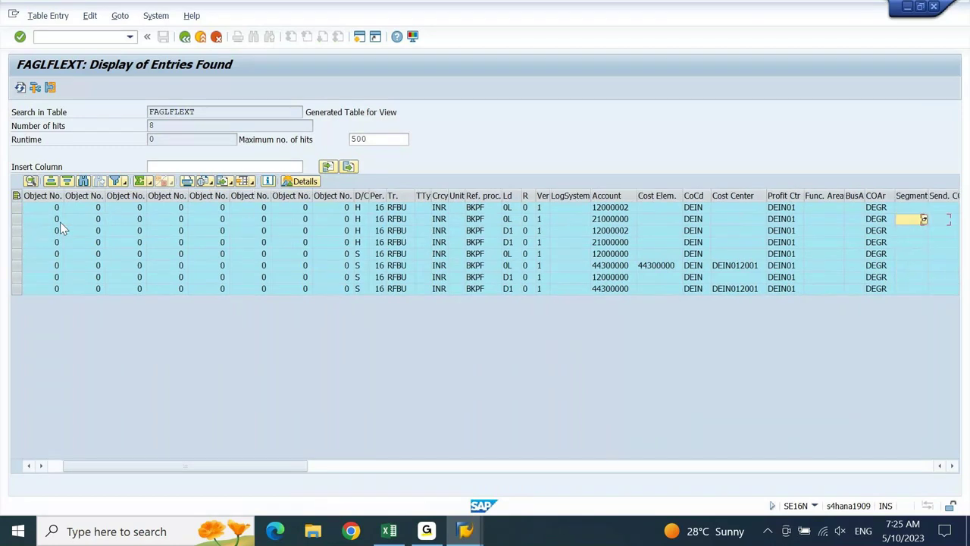
{"action": "key", "text": "Tab"}
{"action": "key", "text": "Tab"}
{"action": "key", "text": "Tab"}
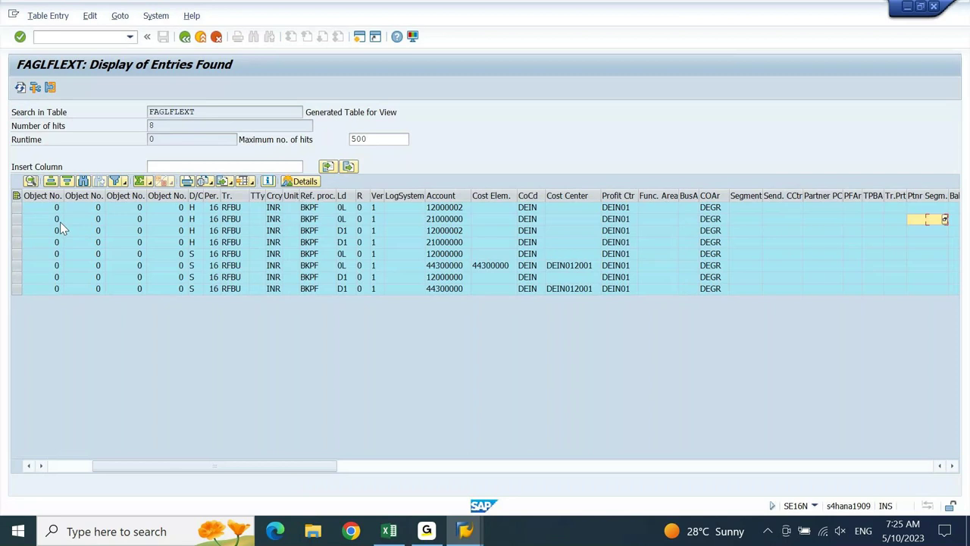
{"action": "key", "text": "Tab"}
{"action": "key", "text": "Tab"}
{"action": "key", "text": "Tab"}
{"action": "key", "text": "Tab"}
{"action": "key", "text": "Tab"}
{"action": "key", "text": "Tab"}
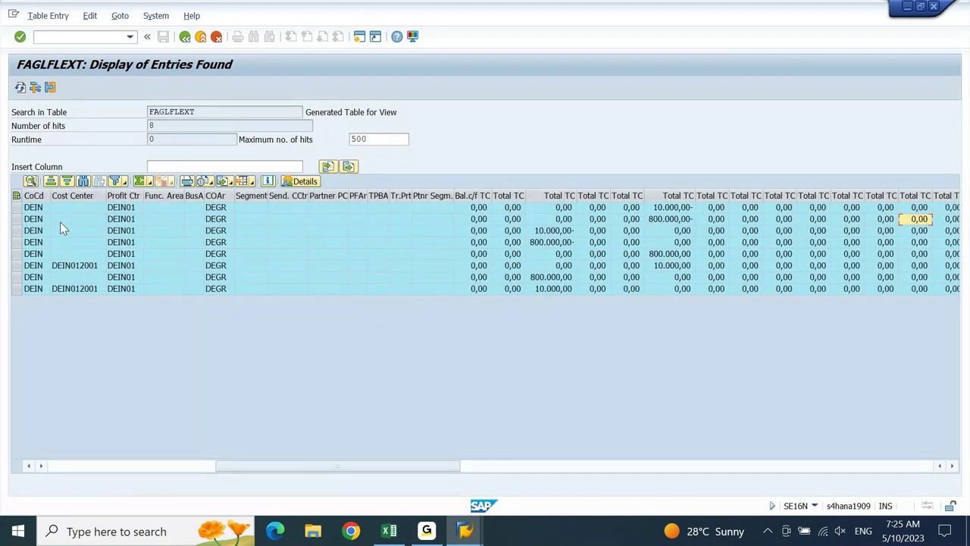
{"action": "key", "text": "Tab"}
{"action": "key", "text": "Tab"}
{"action": "key", "text": "Tab"}
{"action": "key", "text": "Tab"}
{"action": "key", "text": "Tab"}
{"action": "key", "text": "Tab"}
{"action": "key", "text": "Tab"}
{"action": "key", "text": "Tab"}
{"action": "key", "text": "Tab"}
{"action": "key", "text": "Tab"}
{"action": "key", "text": "Tab"}
{"action": "key", "text": "Tab"}
{"action": "key", "text": "Tab"}
{"action": "key", "text": "Tab"}
{"action": "key", "text": "Tab"}
{"action": "key", "text": "Tab"}
{"action": "key", "text": "Tab"}
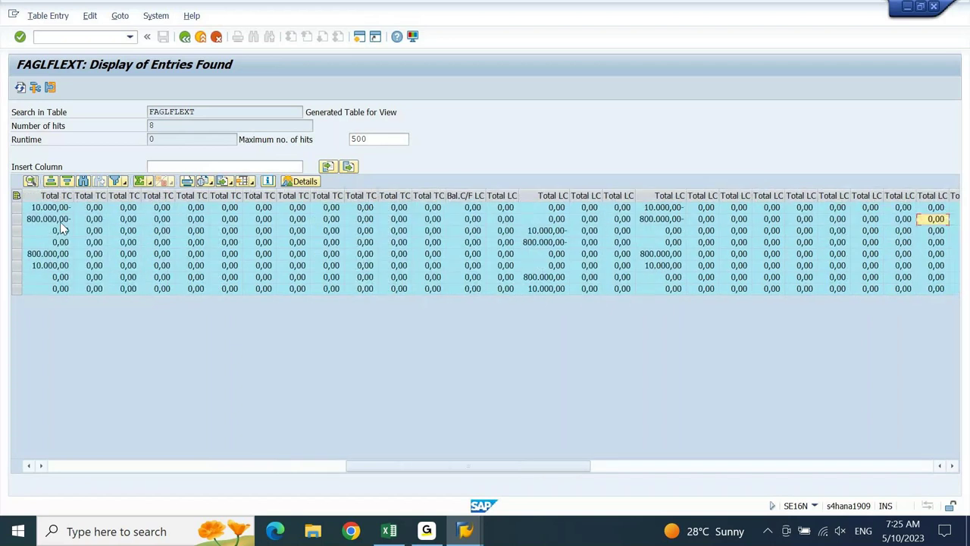
{"action": "key", "text": "Tab"}
{"action": "key", "text": "Tab"}
{"action": "key", "text": "Tab"}
{"action": "key", "text": "Tab"}
{"action": "key", "text": "Tab"}
{"action": "key", "text": "Tab"}
{"action": "key", "text": "Tab"}
{"action": "key", "text": "Tab"}
{"action": "key", "text": "Tab"}
{"action": "key", "text": "Tab"}
{"action": "key", "text": "Tab"}
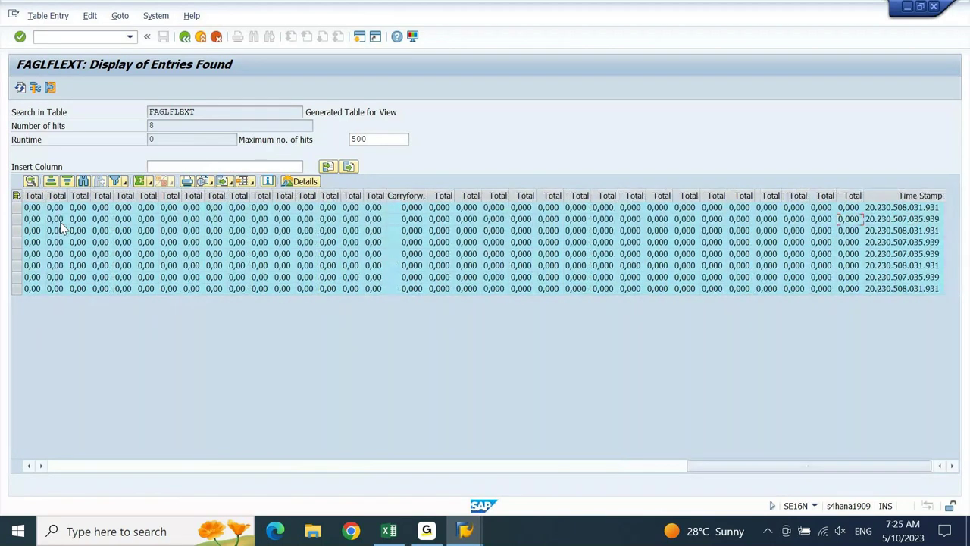
{"action": "left_click", "coordinate": [60, 219]}
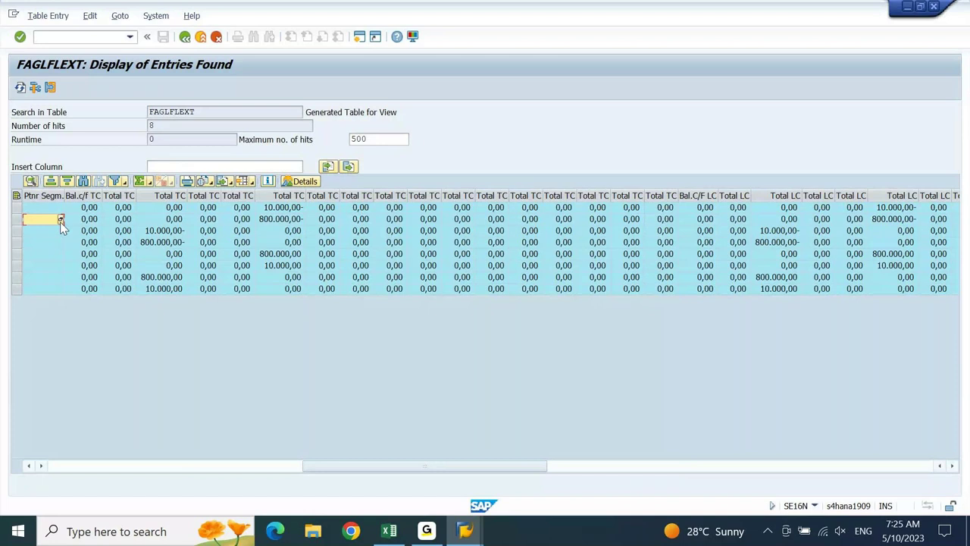
{"action": "key", "text": "F3"}
- Check the next table name in the Excel list and load table ACDOCA in SAP's General Table Display
{"action": "left_click", "coordinate": [389, 531]}
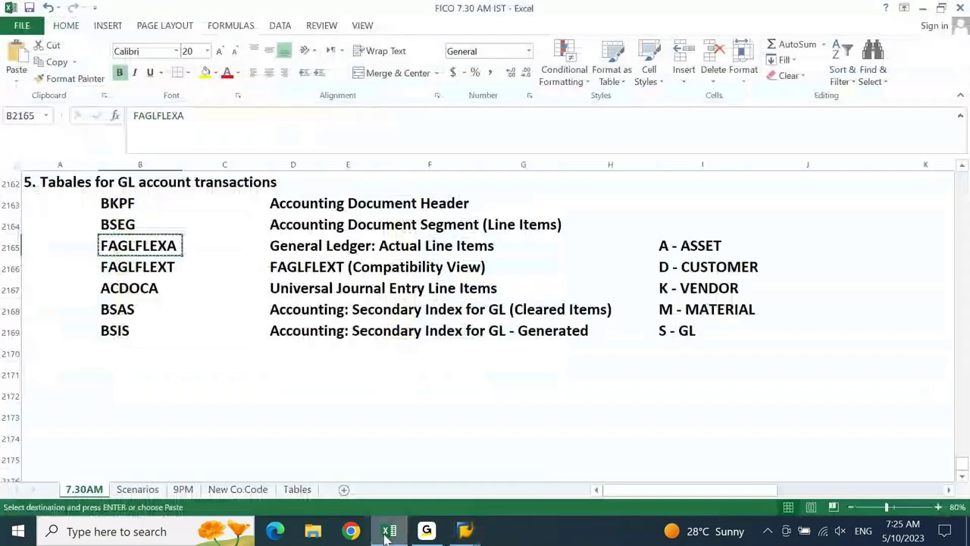
{"action": "left_click", "coordinate": [388, 532]}
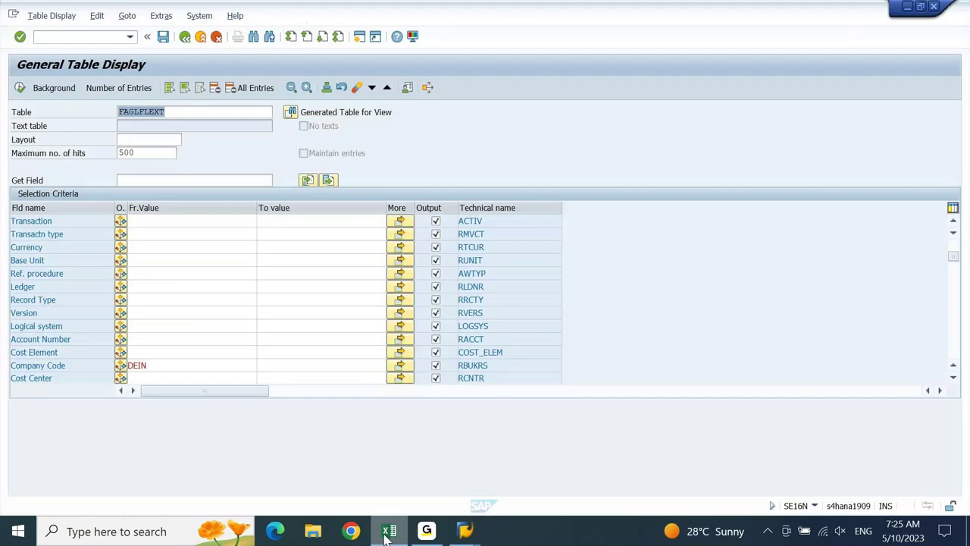
{"action": "type", "text": "ACDOCA"}
{"action": "key", "text": "Return"}
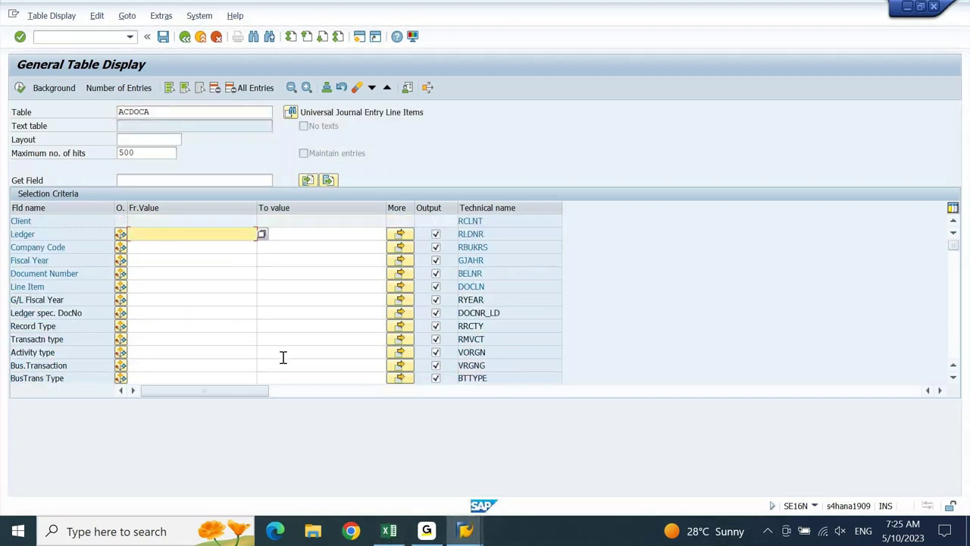
- Restrict the ACDOCA selection to company code DEIN and display the matching entries
{"action": "left_click", "coordinate": [160, 248]}
{"action": "type", "text": "DEIN"}
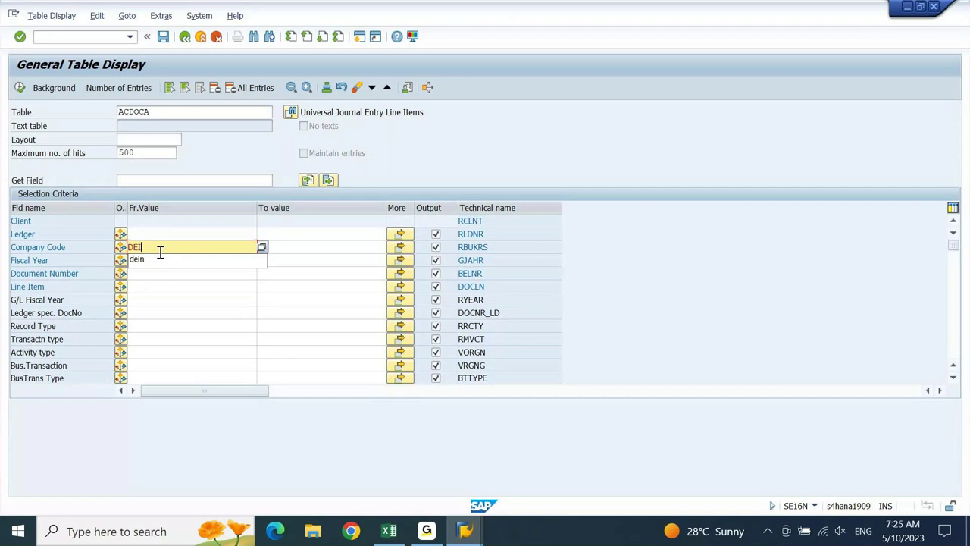
{"action": "key", "text": "Return"}
{"action": "double_click", "coordinate": [160, 253]}
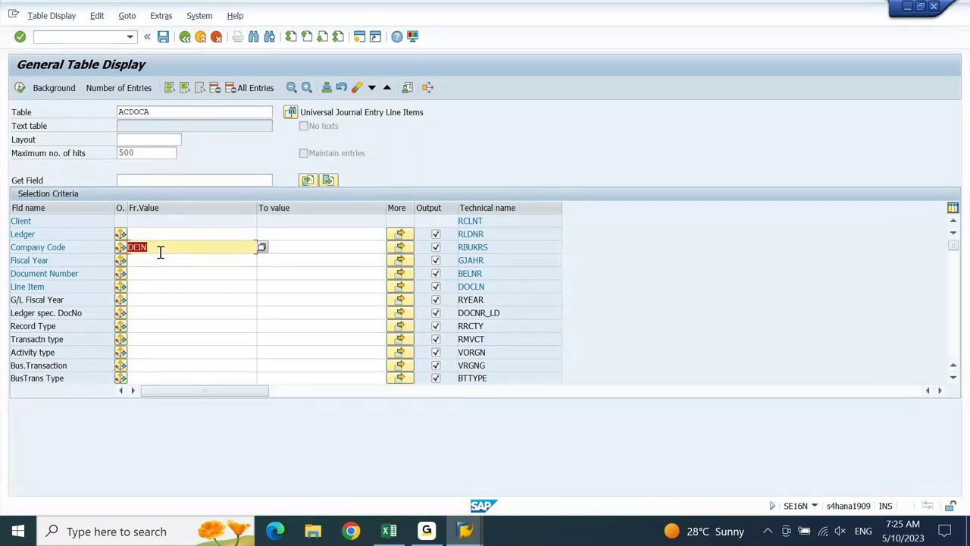
{"action": "left_click", "coordinate": [20, 88]}
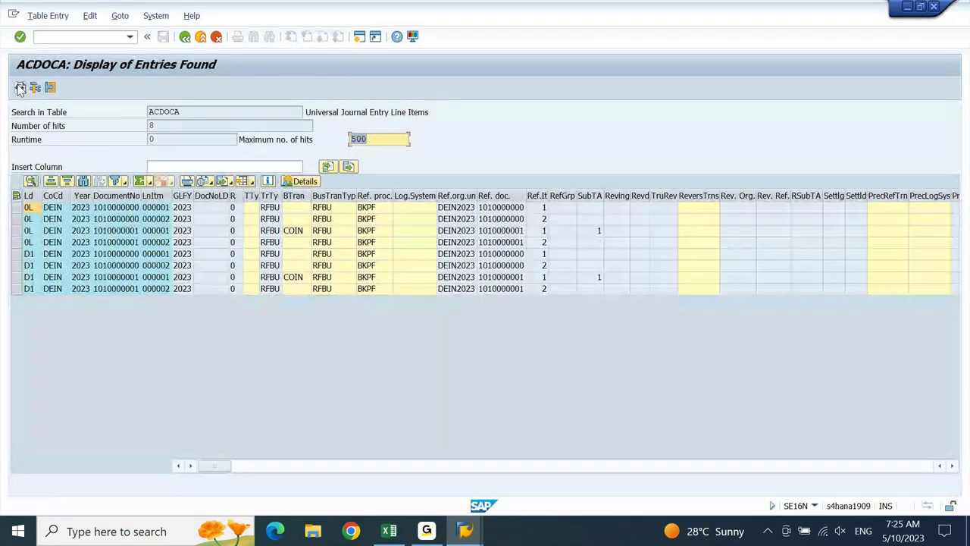
- Check the business transaction type and the COIN business transaction entries for ledgers 0L and D1 in the ACDOCA results
{"action": "left_click", "coordinate": [326, 219]}
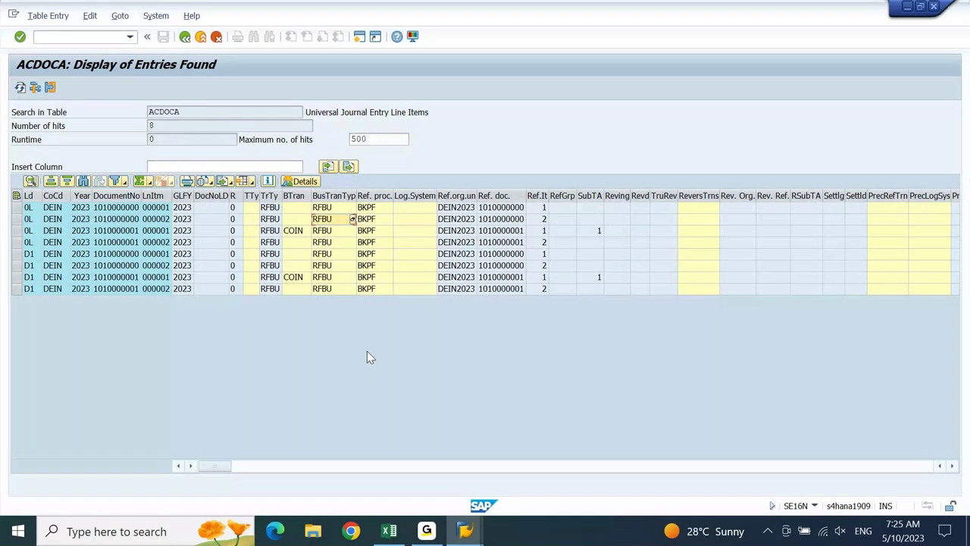
{"action": "left_click", "coordinate": [295, 231]}
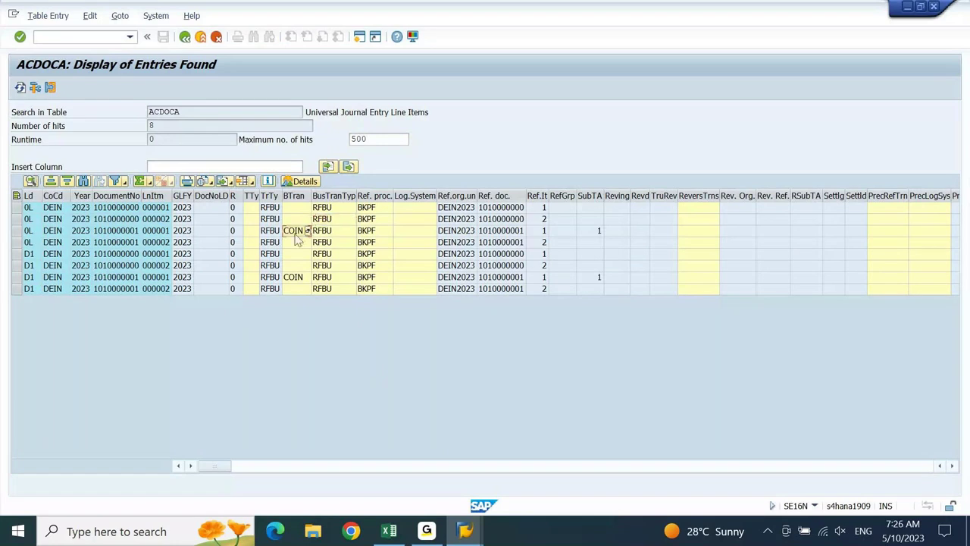
{"action": "left_click", "coordinate": [295, 277]}
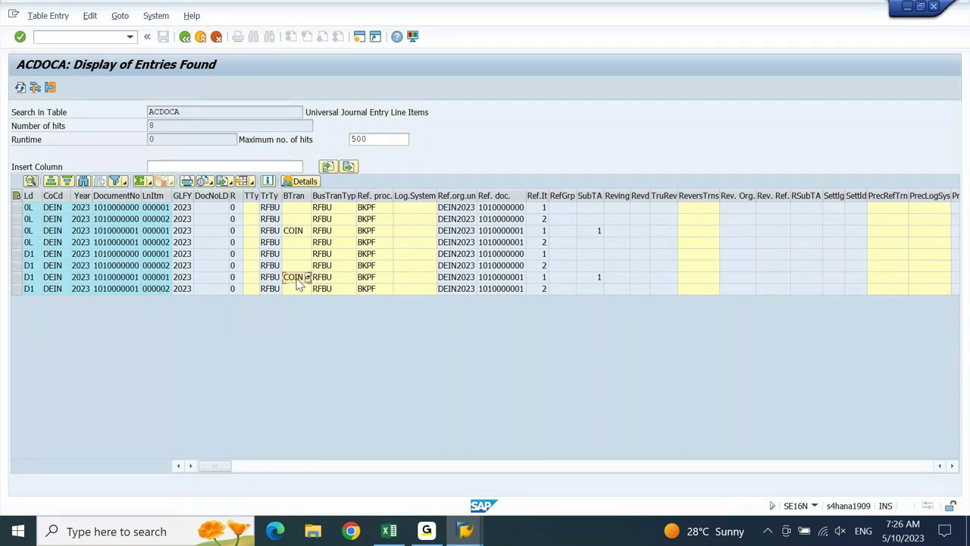
- Examine the remaining ACDOCA columns, including currencies, posting dates, item texts, object numbers and budget fields, and return to the selection screen
{"action": "key", "text": "Tab"}
{"action": "key", "text": "Tab"}
{"action": "key", "text": "Tab"}
{"action": "key", "text": "Tab"}
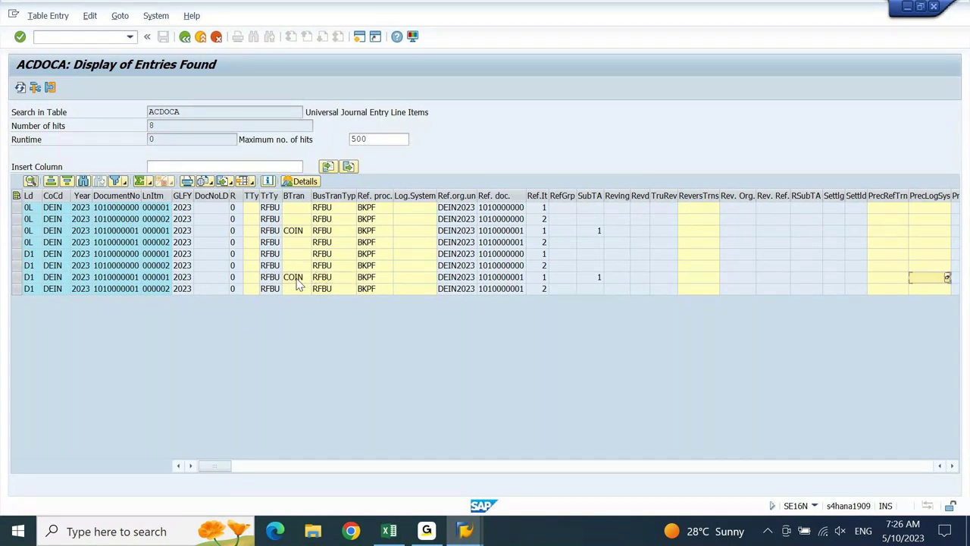
{"action": "key", "text": "Tab"}
{"action": "key", "text": "Tab"}
{"action": "key", "text": "Tab"}
{"action": "key", "text": "Tab"}
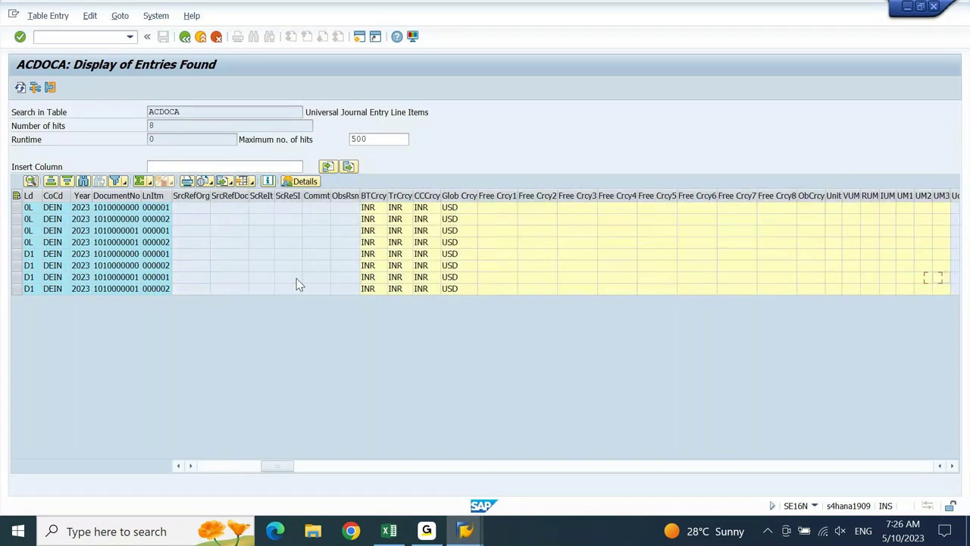
{"action": "key", "text": "Tab"}
{"action": "key", "text": "Tab"}
{"action": "key", "text": "Tab"}
{"action": "key", "text": "Tab"}
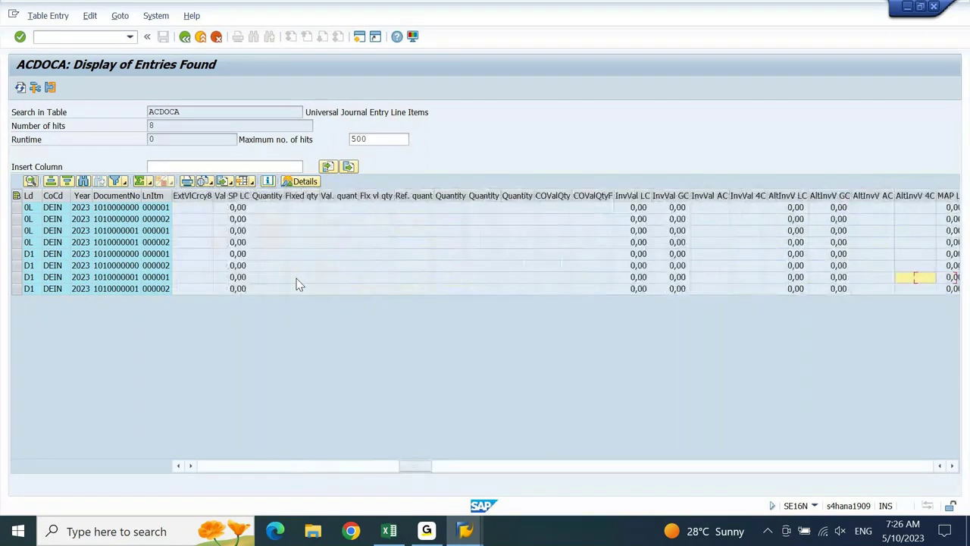
{"action": "key", "text": "Tab"}
{"action": "key", "text": "Tab"}
{"action": "key", "text": "Tab"}
{"action": "key", "text": "Tab"}
{"action": "key", "text": "Tab"}
{"action": "key", "text": "Tab"}
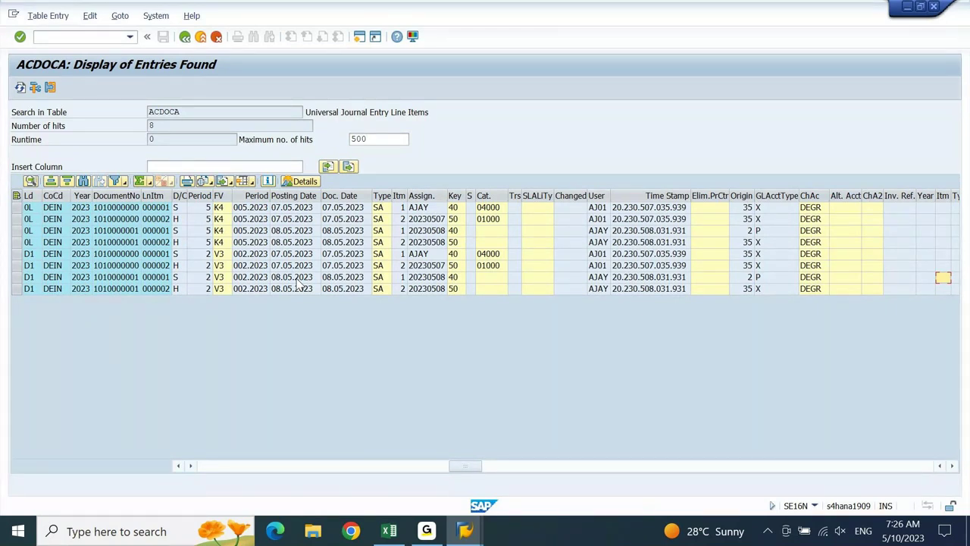
{"action": "scroll", "coordinate": [298, 282], "scroll_direction": "right", "scroll_amount": 5}
{"action": "scroll", "coordinate": [298, 285], "scroll_direction": "right", "scroll_amount": 3}
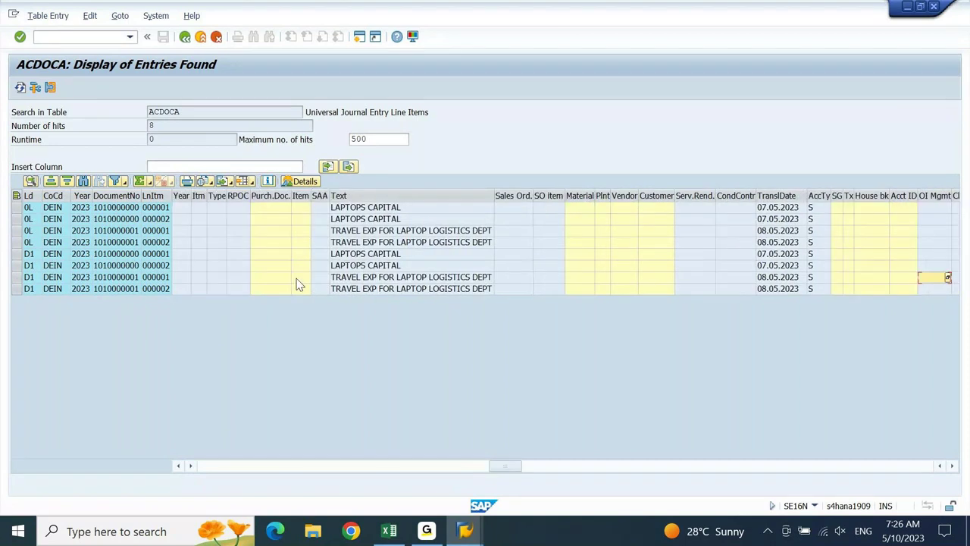
{"action": "scroll", "coordinate": [298, 285], "scroll_direction": "right", "scroll_amount": 15}
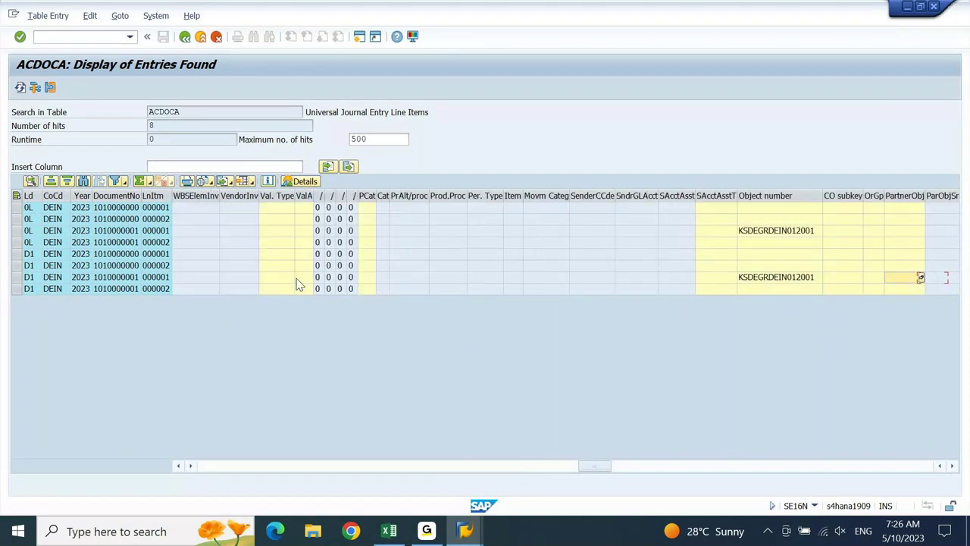
{"action": "scroll", "coordinate": [298, 285], "scroll_direction": "right", "scroll_amount": 15}
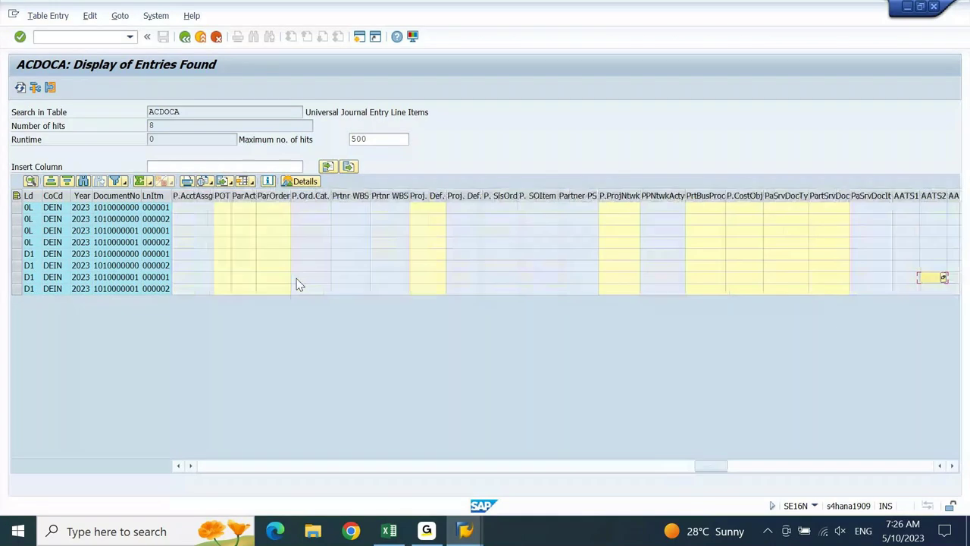
{"action": "scroll", "coordinate": [298, 285], "scroll_direction": "right", "scroll_amount": 5}
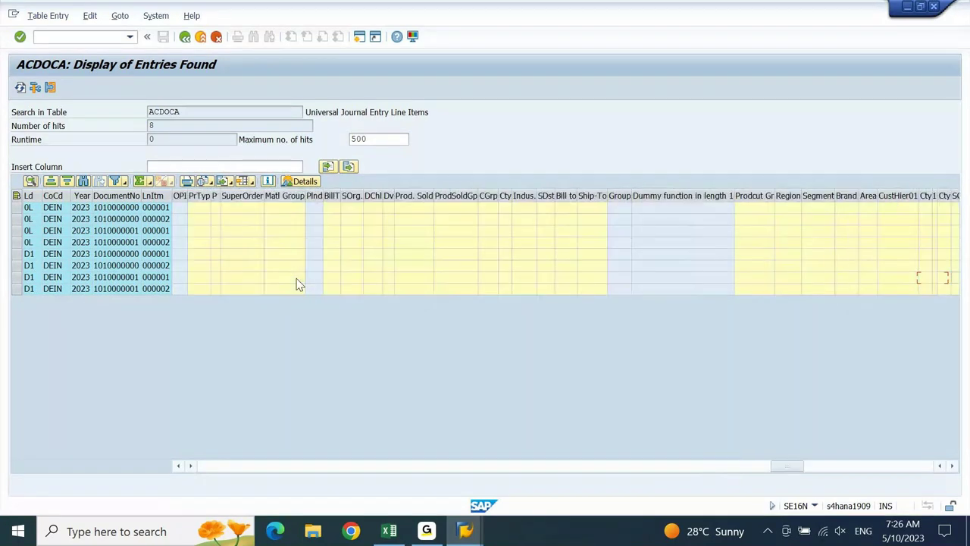
{"action": "scroll", "coordinate": [298, 285], "scroll_direction": "right", "scroll_amount": 5}
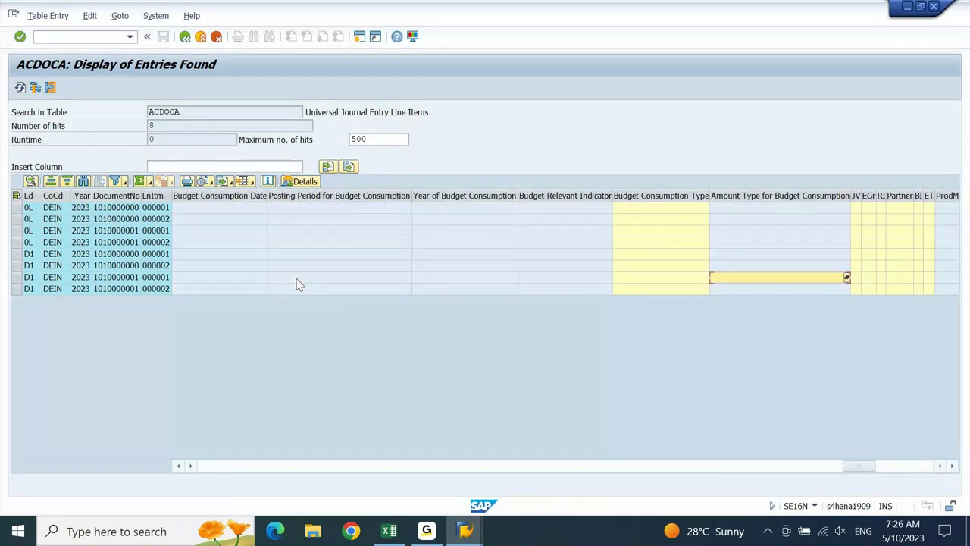
{"action": "key", "text": "F3"}
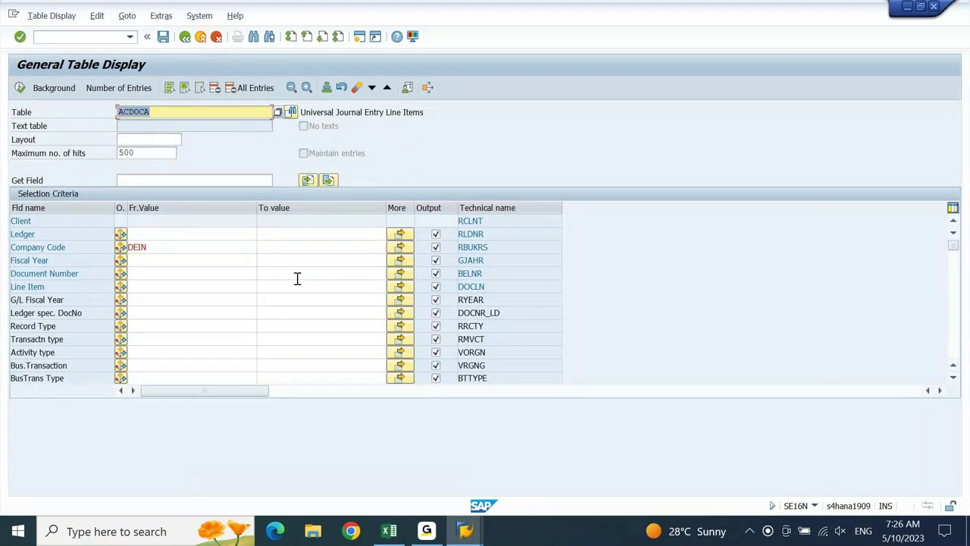
- Check the next table name in the Excel list and load table BSAS in SAP's General Table Display
{"action": "left_click", "coordinate": [387, 532]}
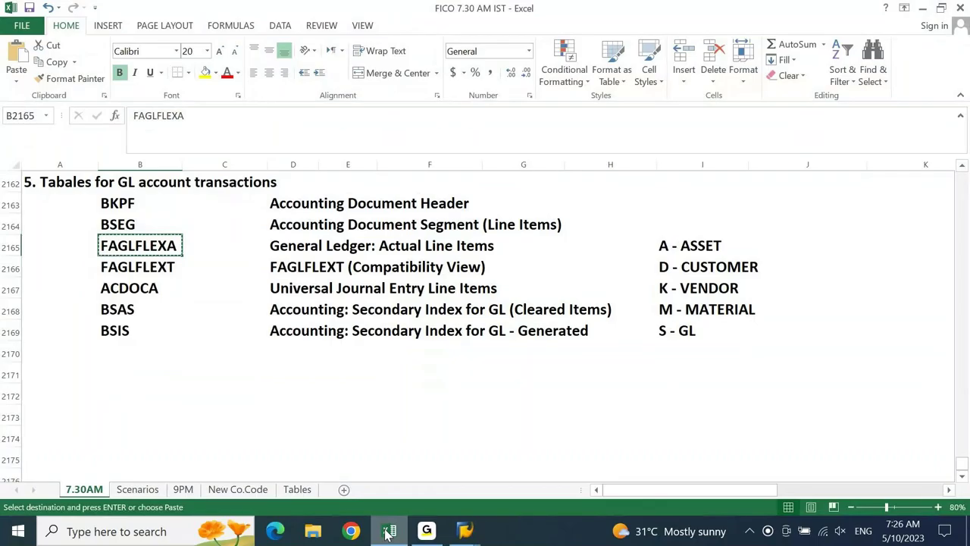
{"action": "left_click", "coordinate": [387, 532]}
{"action": "type", "text": "BSAS"}
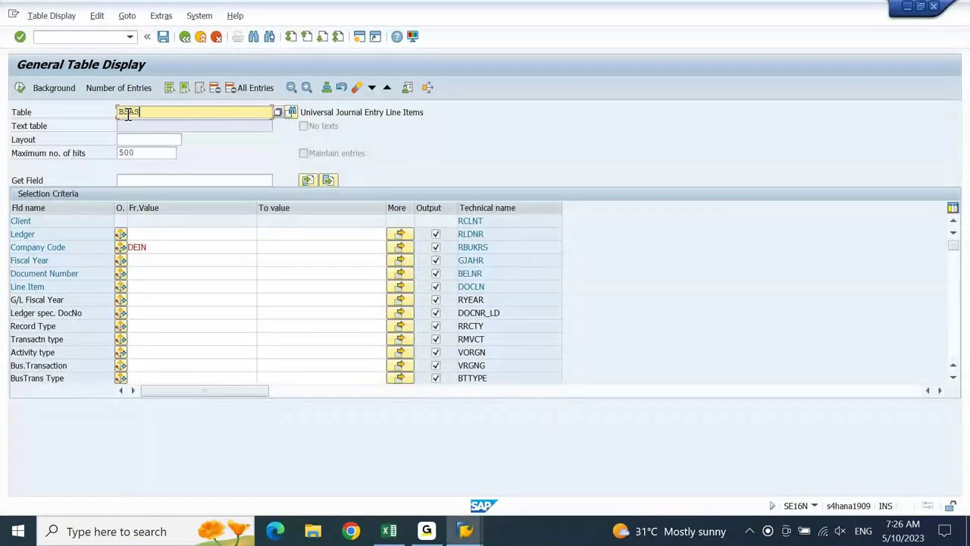
{"action": "key", "text": "Return"}
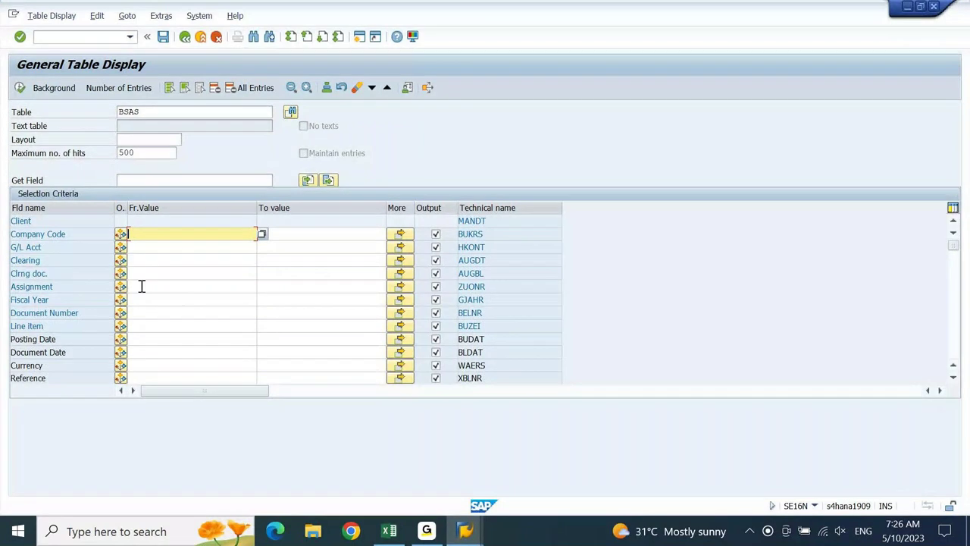
- Restrict the BSAS selection to company code DEIN and display the matching entries
{"action": "type", "text": "DEIN"}
{"action": "key", "text": "Return"}
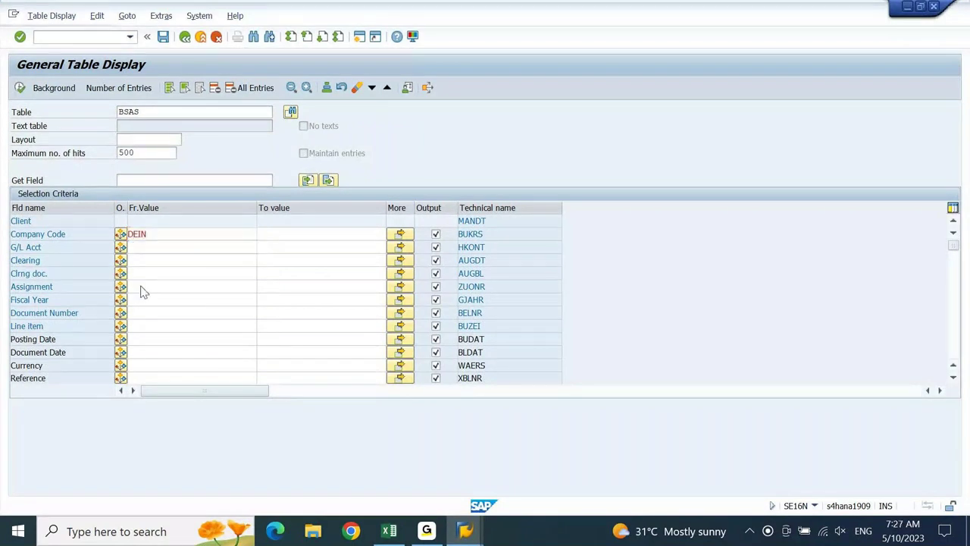
{"action": "left_click", "coordinate": [20, 88]}
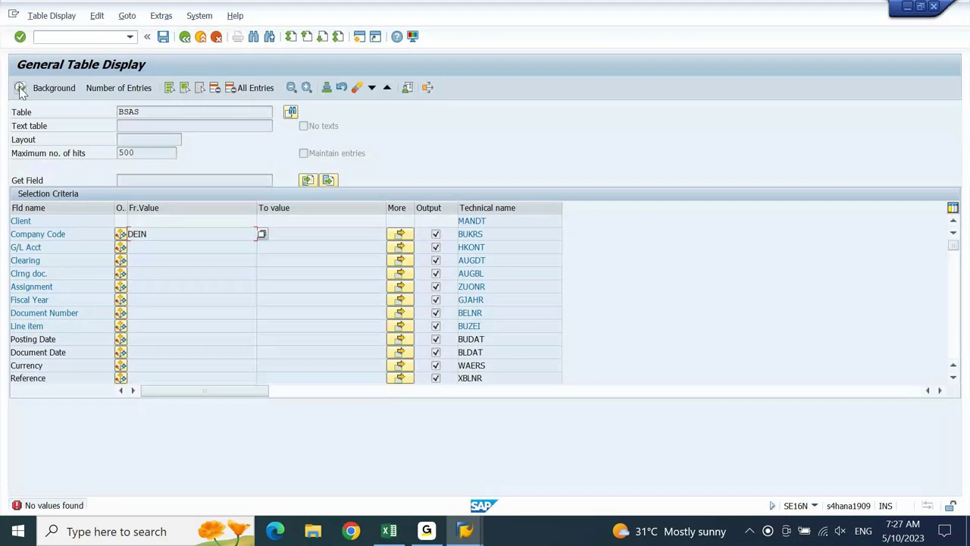
{"action": "left_click", "coordinate": [21, 89]}
- Load table BSIS and display its entries for company code DEIN
{"action": "double_click", "coordinate": [152, 112]}
{"action": "type", "text": "BSIS"}
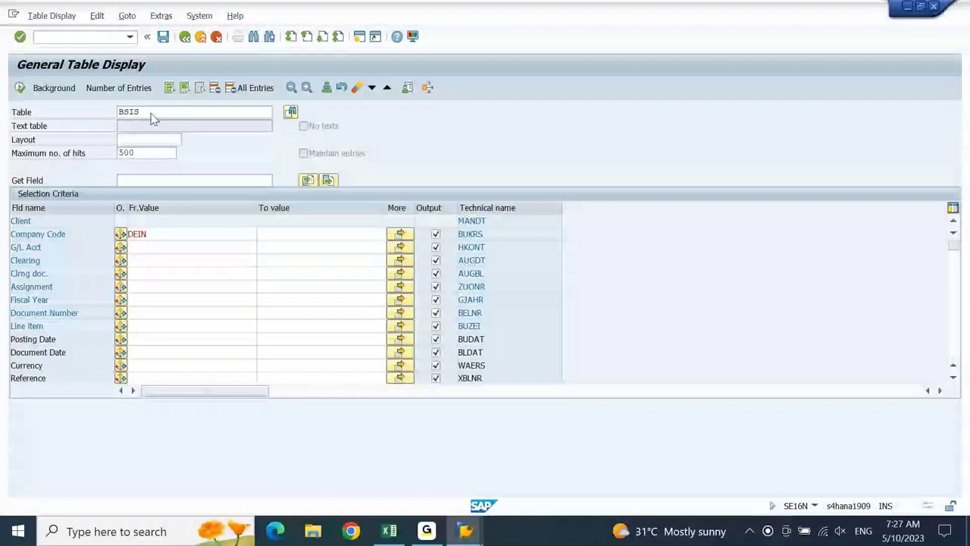
{"action": "key", "text": "Return"}
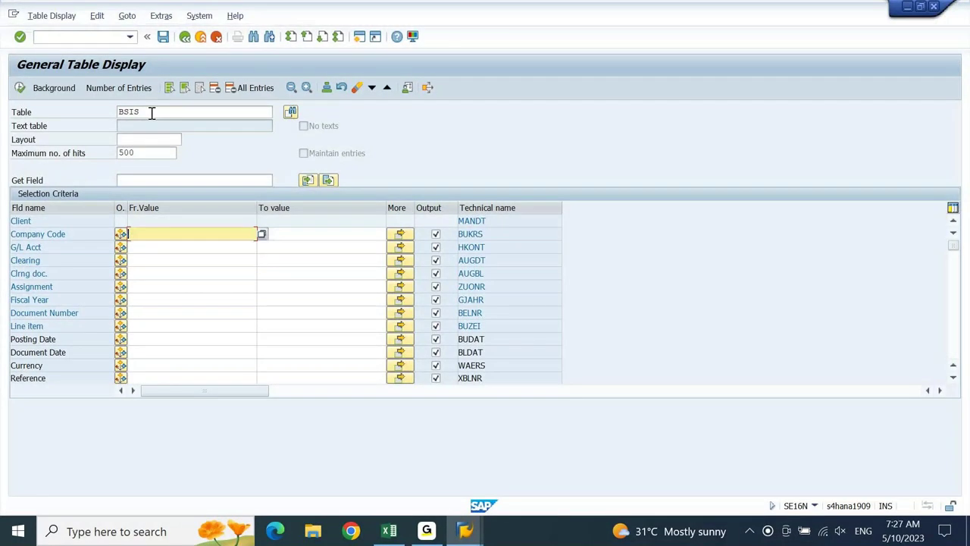
{"action": "type", "text": "DEIN"}
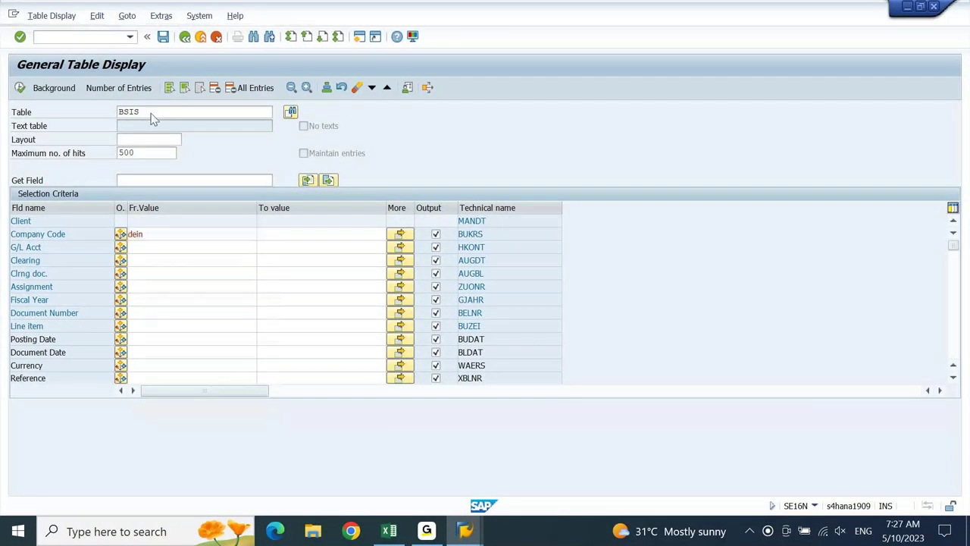
{"action": "key", "text": "shift+Home"}
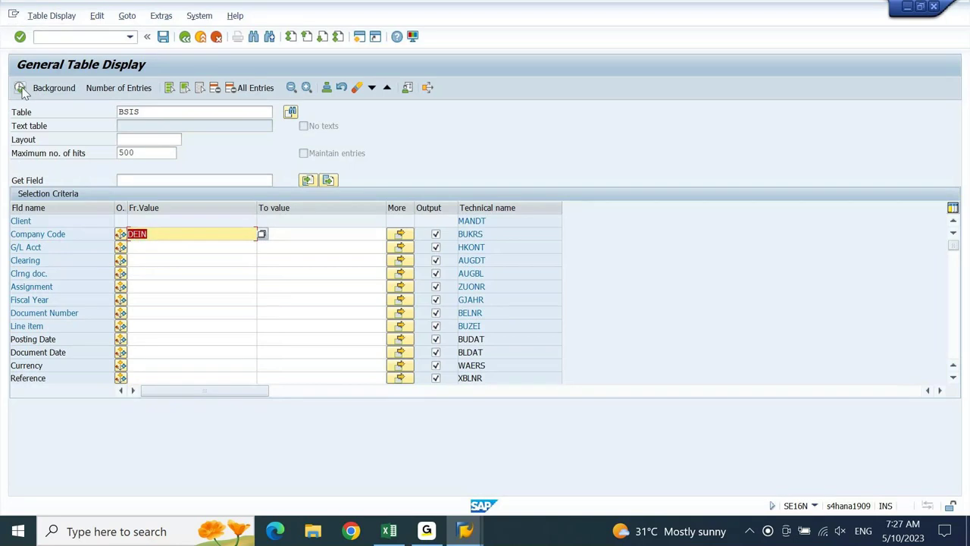
{"action": "left_click", "coordinate": [21, 89]}
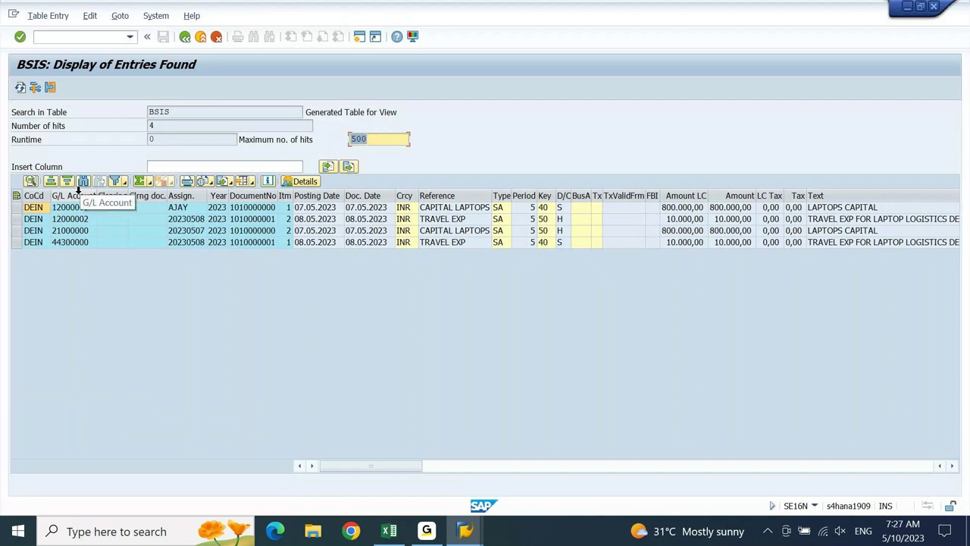
{"action": "left_click", "coordinate": [407, 231]}
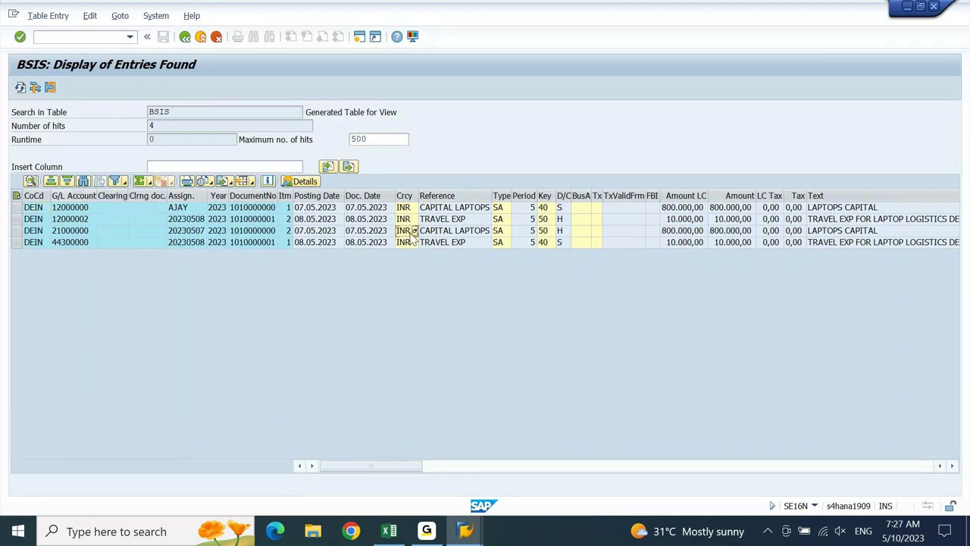
- Check the BSIS row in the Excel list, then return to SAP's selection screen and load table GLT0
{"action": "left_click", "coordinate": [388, 531]}
{"action": "left_click", "coordinate": [115, 331]}
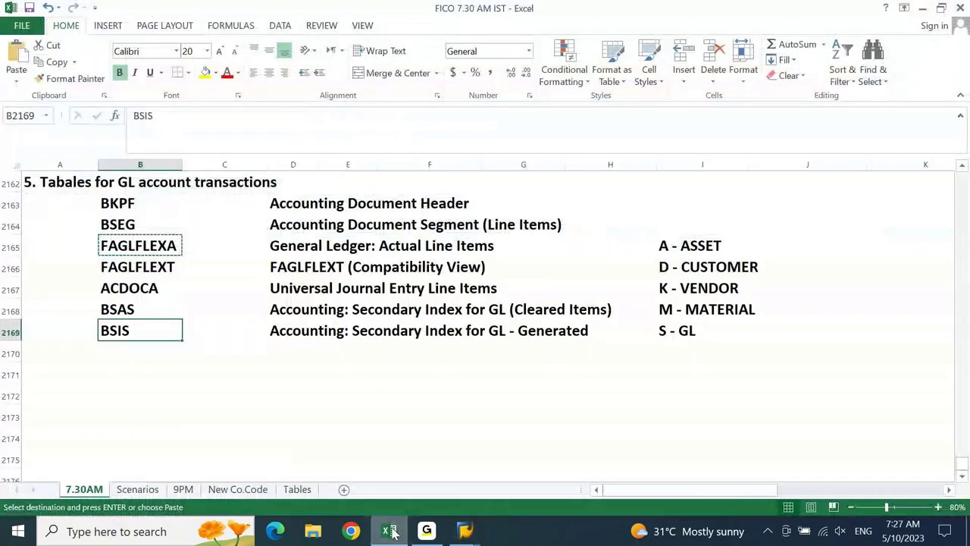
{"action": "key", "text": "alt+Tab"}
{"action": "left_click", "coordinate": [185, 37]}
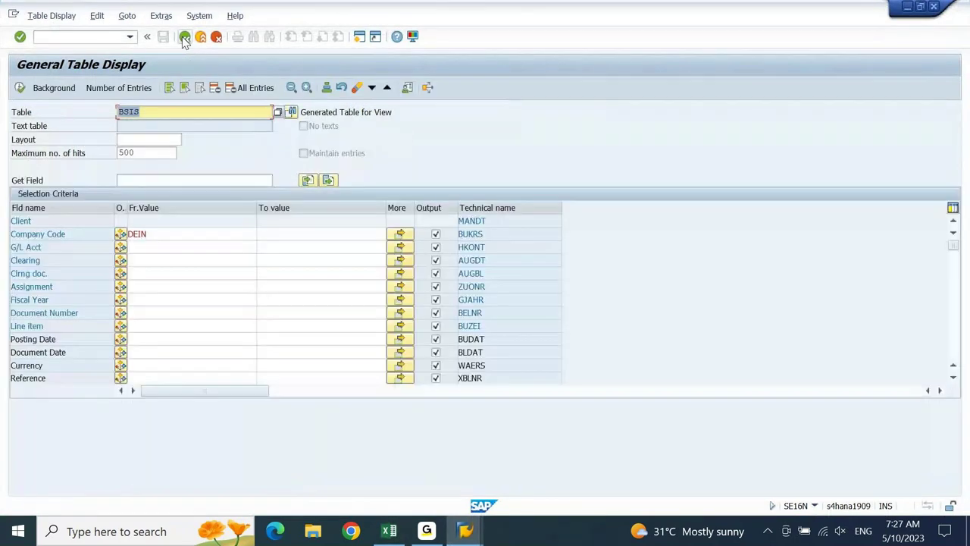
{"action": "type", "text": "GLT0"}
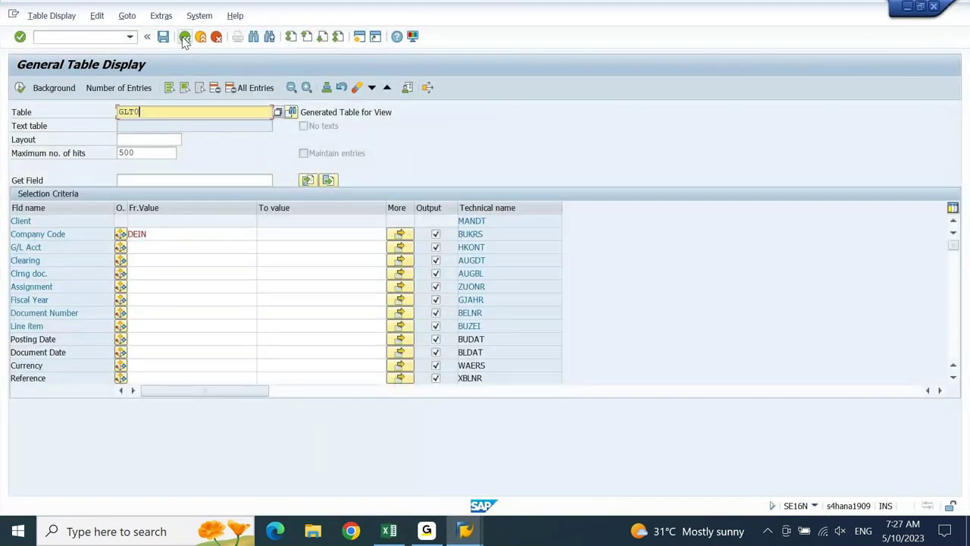
{"action": "key", "text": "Return"}
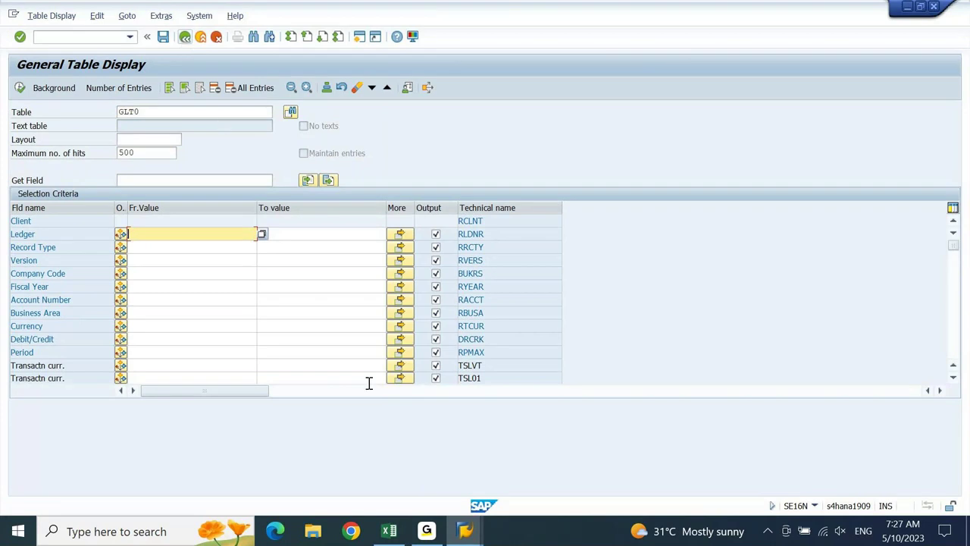
- Switch to the Excel list and add GLT0 in the cell below BSIS
{"action": "left_click", "coordinate": [389, 533]}
{"action": "key", "text": "Down"}
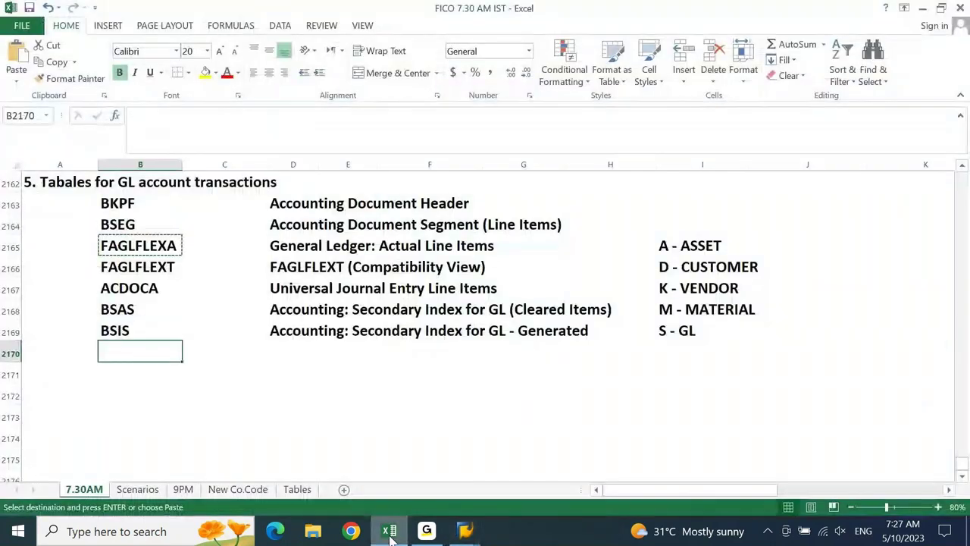
{"action": "type", "text": "GLT"}
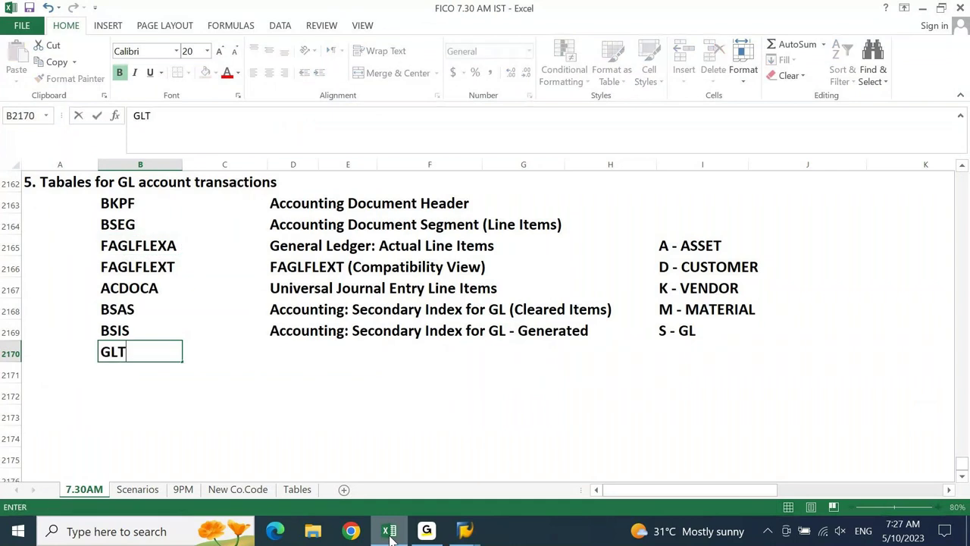
{"action": "type", "text": "0"}
{"action": "key", "text": "Return"}
- Describe GLT0 as "Classic GL Transaction Table" in column D of its row
{"action": "key", "text": "Up"}
{"action": "key", "text": "Right"}
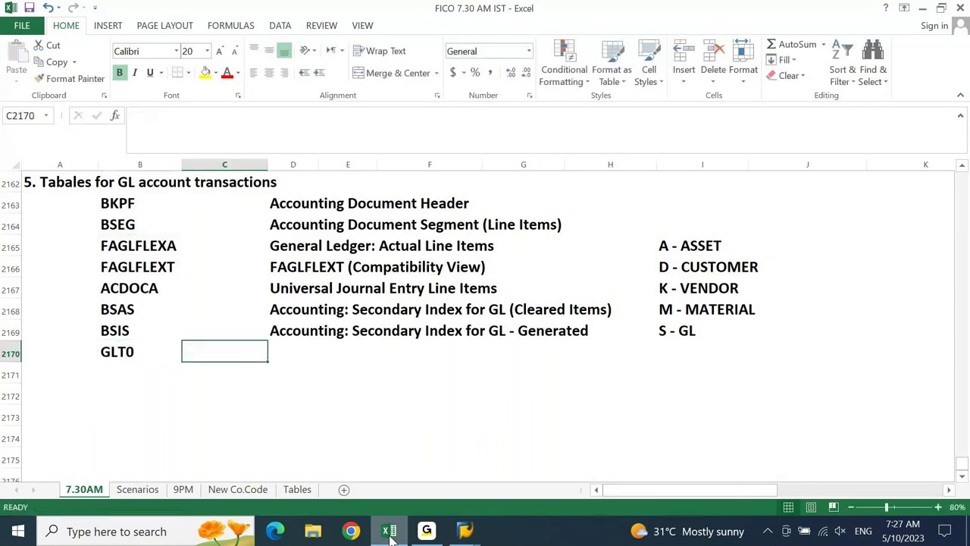
{"action": "key", "text": "Right"}
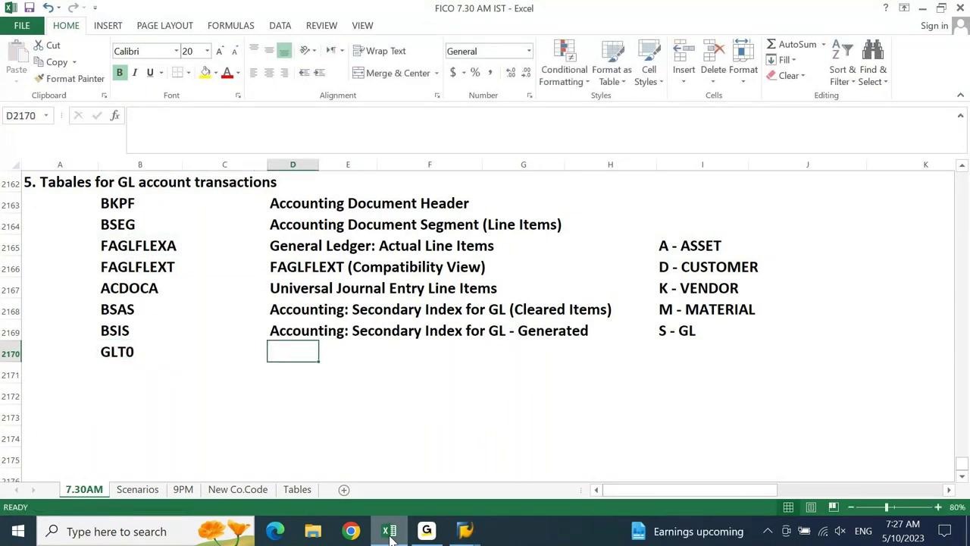
{"action": "type", "text": "Classic"}
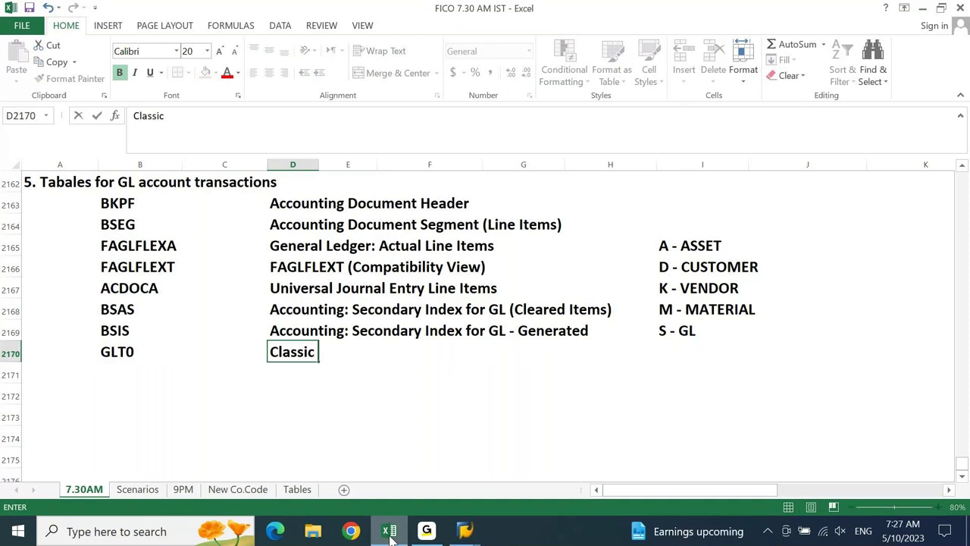
{"action": "type", "text": " GL Transa"}
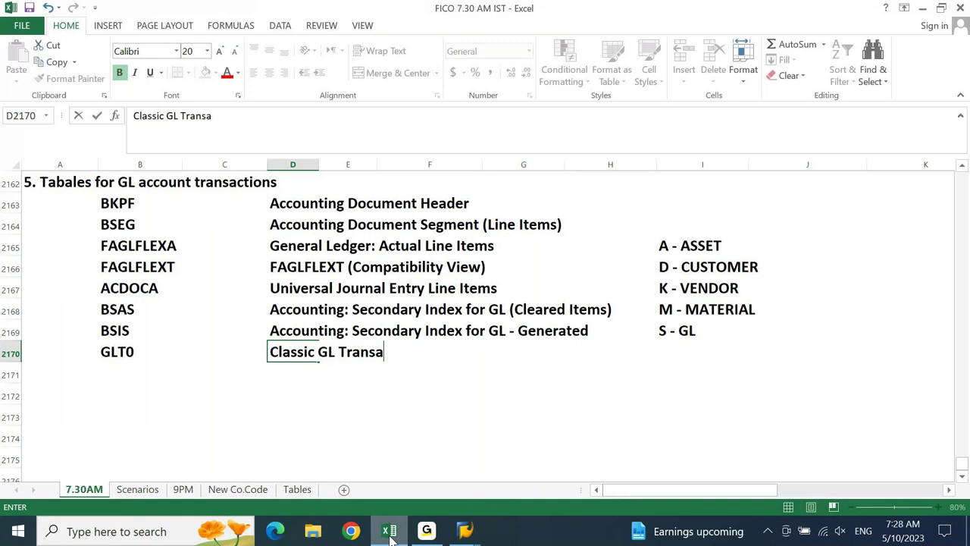
{"action": "type", "text": "ction Table"}
{"action": "key", "text": "Return"}
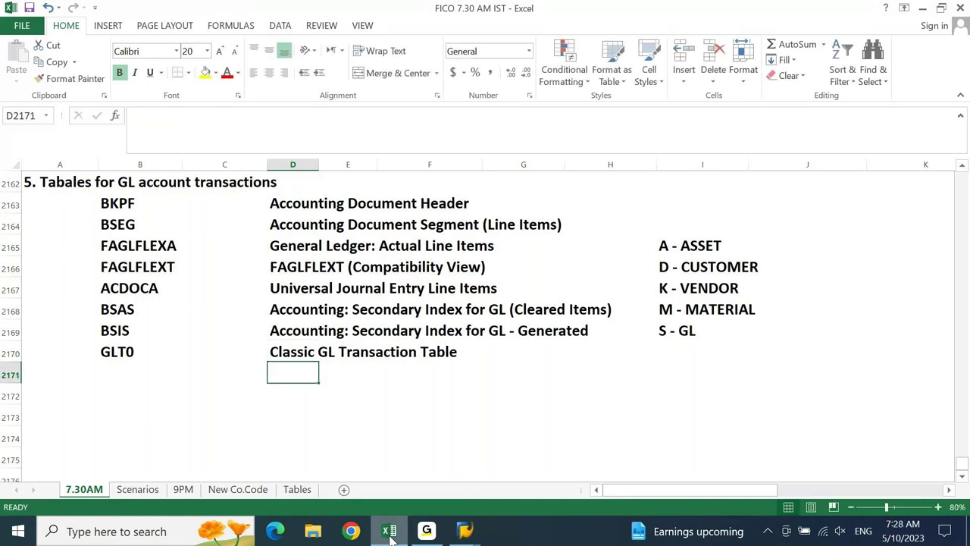
- Highlight the GLT0, ACDOCA and FAGLFLEXA table names with yellow fill
{"action": "left_click", "coordinate": [129, 350]}
{"action": "left_click", "coordinate": [205, 72]}
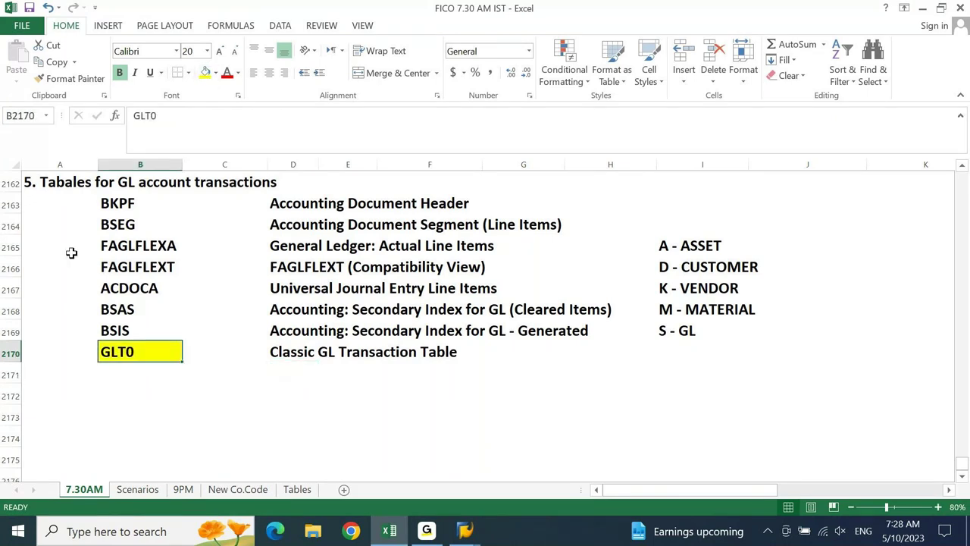
{"action": "key", "text": "Up"}
{"action": "key", "text": "Up"}
{"action": "key", "text": "Up"}
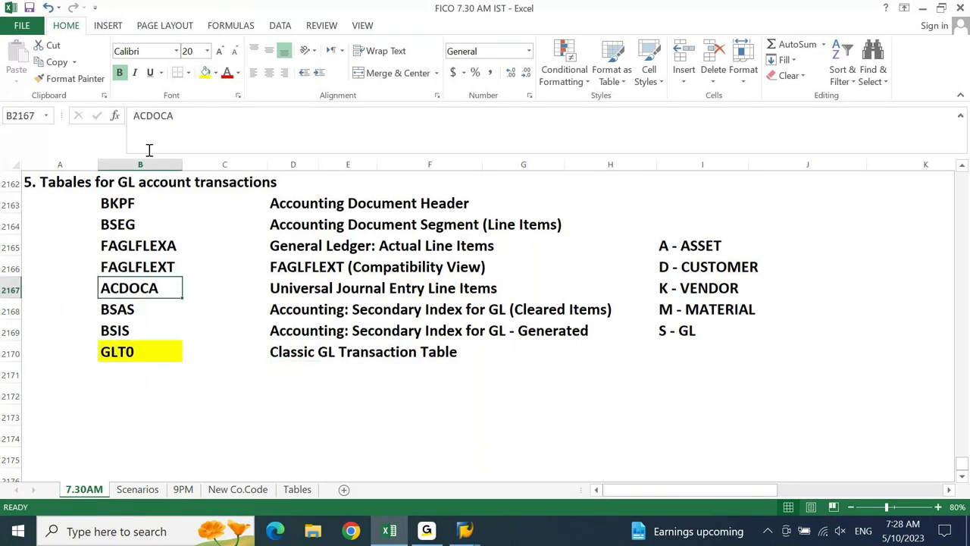
{"action": "left_click", "coordinate": [205, 72]}
{"action": "key", "text": "Up"}
{"action": "key", "text": "Up"}
{"action": "left_click", "coordinate": [205, 72]}
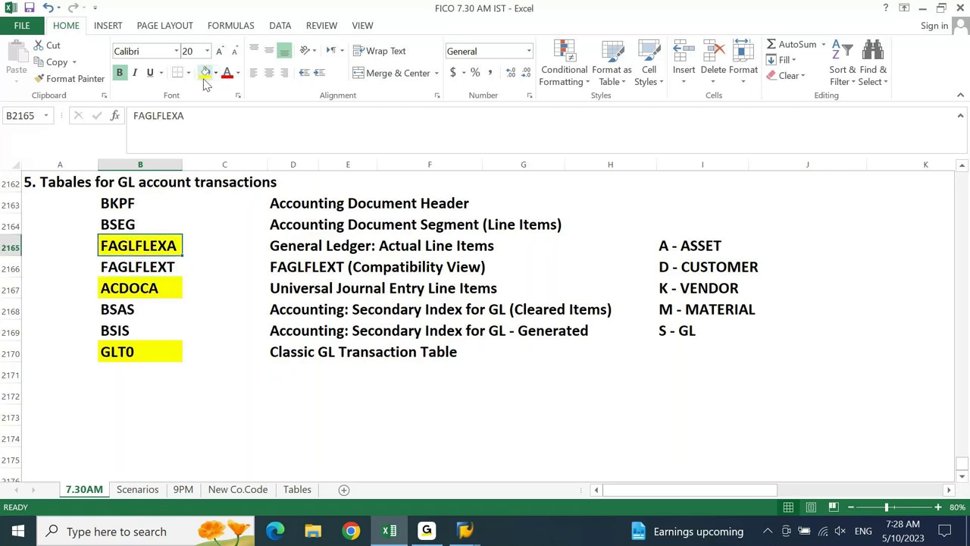
{"action": "key", "text": "Down"}
{"action": "key", "text": "Down"}
{"action": "key", "text": "Down"}
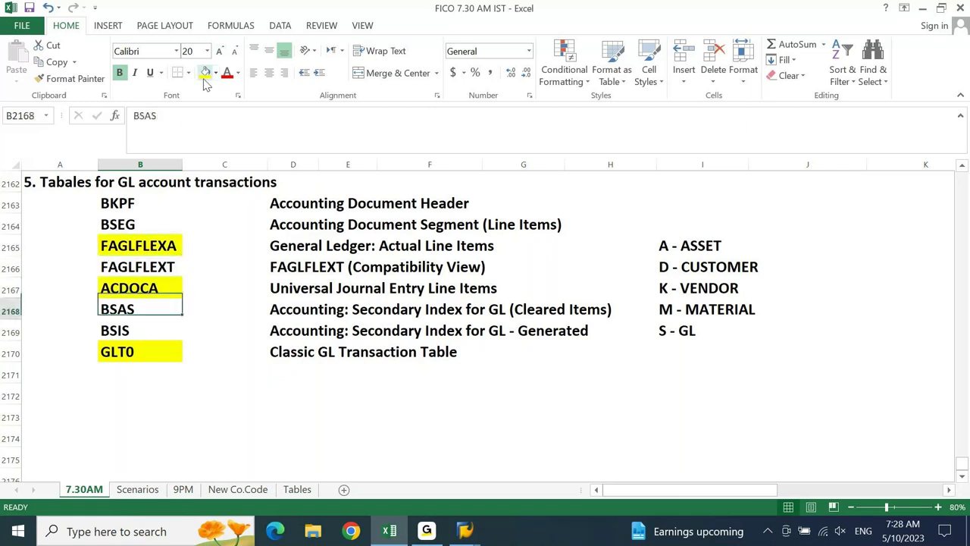
{"action": "key", "text": "Down"}
{"action": "key", "text": "Down"}
{"action": "key", "text": "Left"}
{"action": "type", "text": "ECC"}
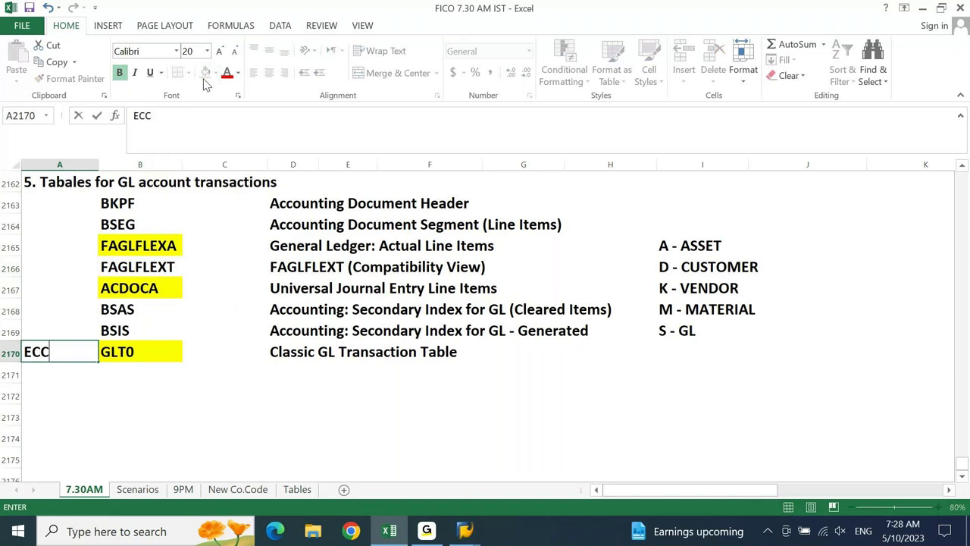
{"action": "type", "text": "- CLass"}
{"action": "key", "text": "Escape"}
- Try to move the full-width block of table descriptions from column D one column over to E2163
{"action": "key", "text": "Right"}
{"action": "key", "text": "Right"}
{"action": "key", "text": "Right"}
{"action": "key", "text": "ctrl+Up"}
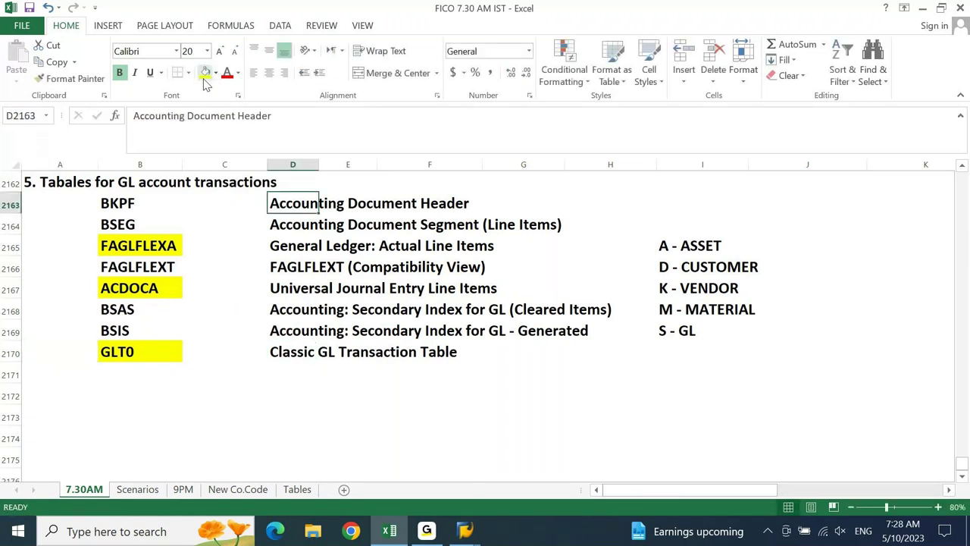
{"action": "key", "text": "Down"}
{"action": "key", "text": "Up"}
{"action": "key", "text": "ctrl+shift+Down"}
{"action": "key", "text": "ctrl+shift+Right"}
{"action": "key", "text": "ctrl+c"}
{"action": "key", "text": "ctrl+BackSpace"}
{"action": "key", "text": "Right"}
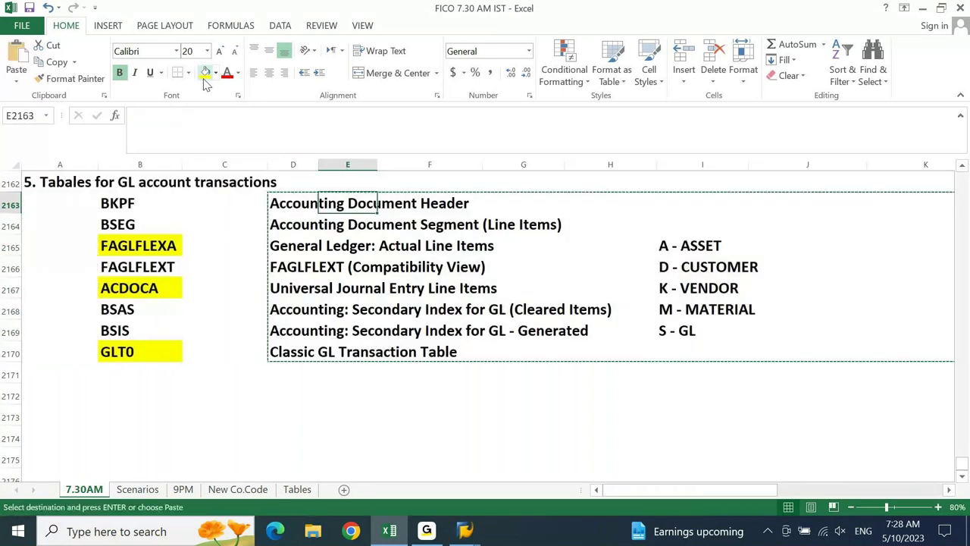
{"action": "key", "text": "Return"}
{"action": "key", "text": "Return"}
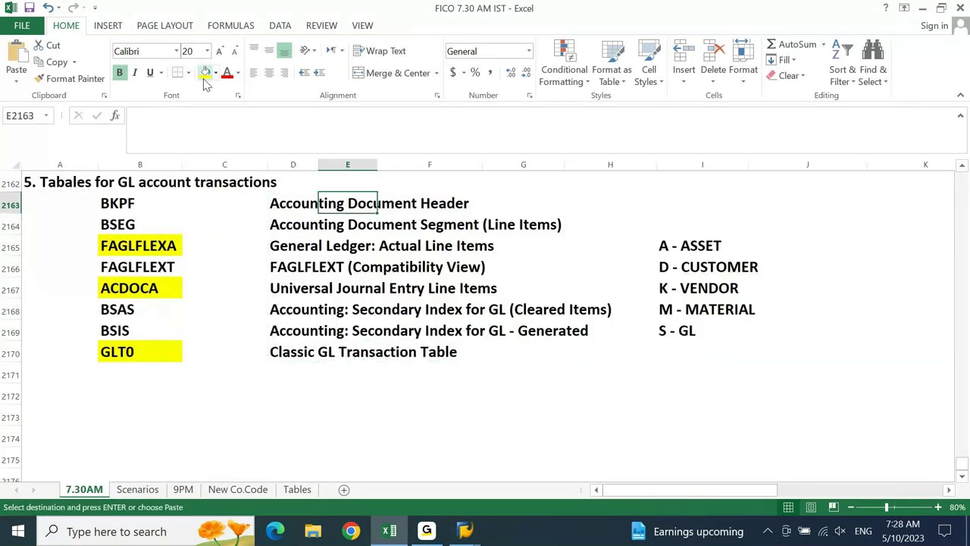
- Move the table descriptions and account type notes in D2163:J2170 two columns over so the block starts at F2163
{"action": "key", "text": "Left"}
{"action": "key", "text": "ctrl+a"}
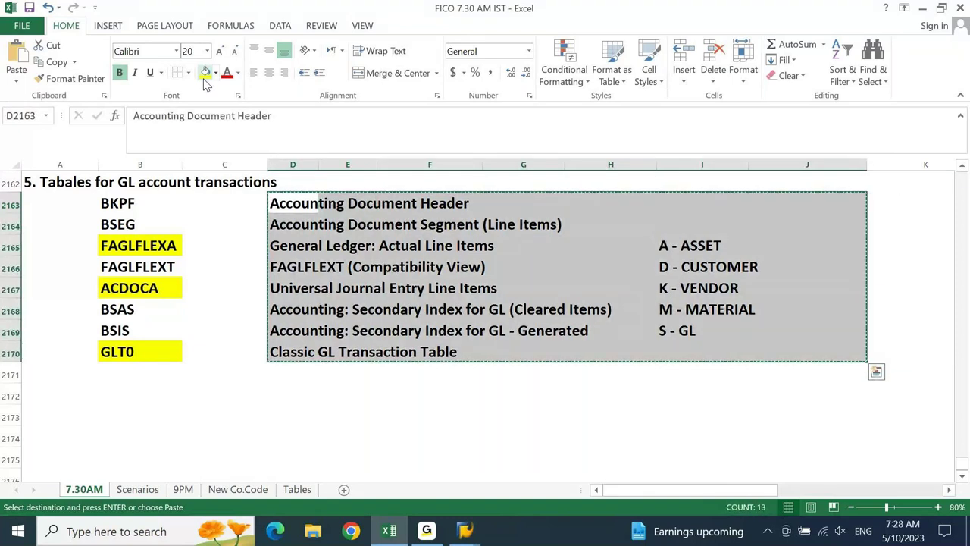
{"action": "key", "text": "ctrl+Right"}
{"action": "key", "text": "ctrl+Left"}
{"action": "key", "text": "ctrl+Left"}
{"action": "key", "text": "Right"}
{"action": "key", "text": "Right"}
{"action": "key", "text": "Right"}
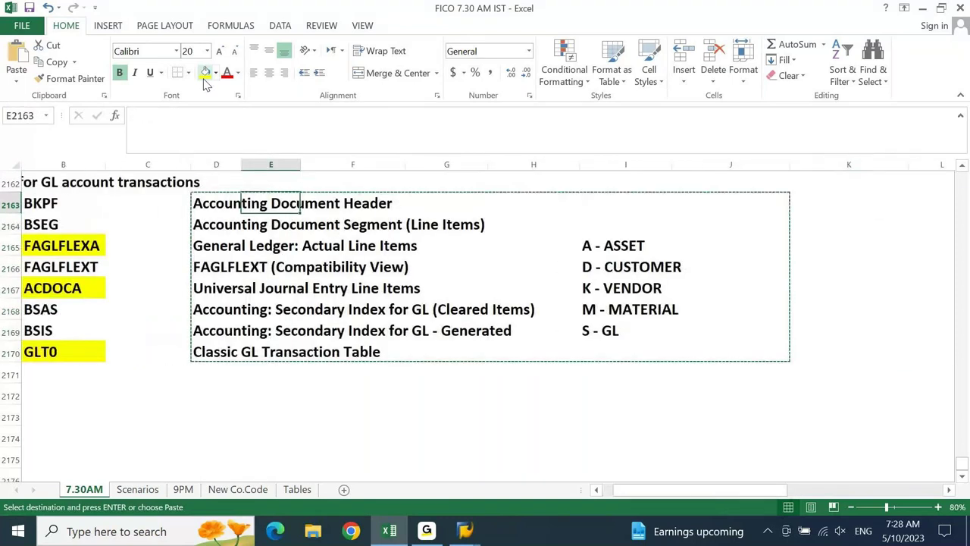
{"action": "key", "text": "ctrl+z"}
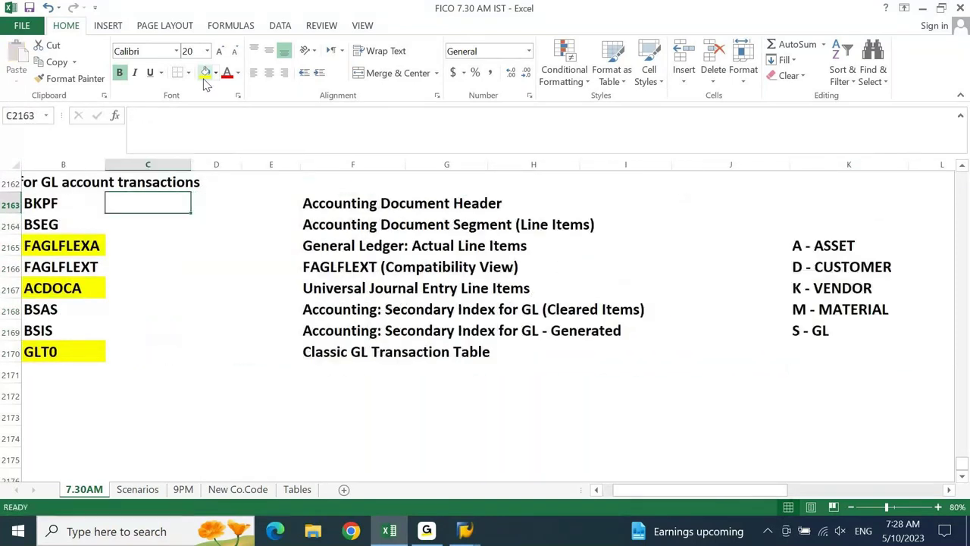
- Enter S4HANA in the cell beside FAGLFLEXA
{"action": "key", "text": "Down"}
{"action": "key", "text": "Down"}
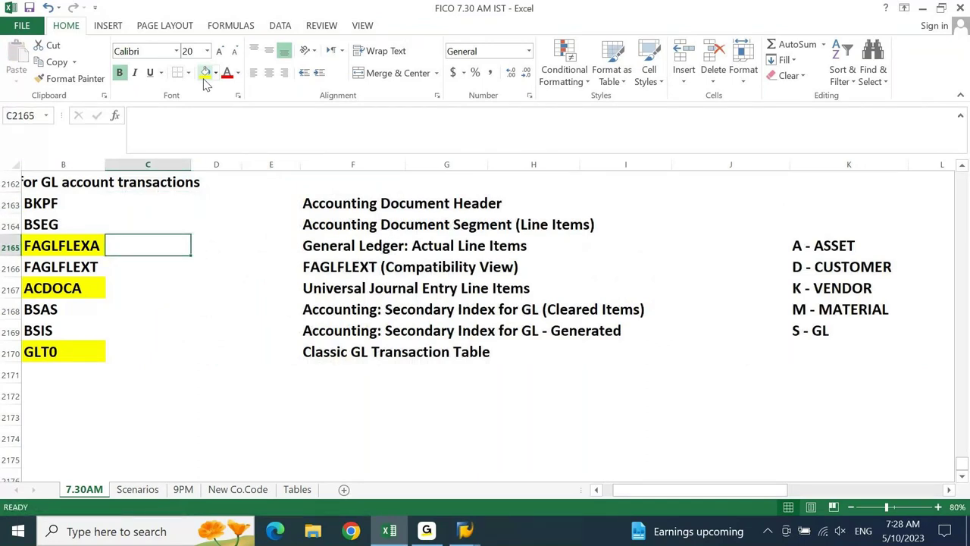
{"action": "type", "text": "S4HANA"}
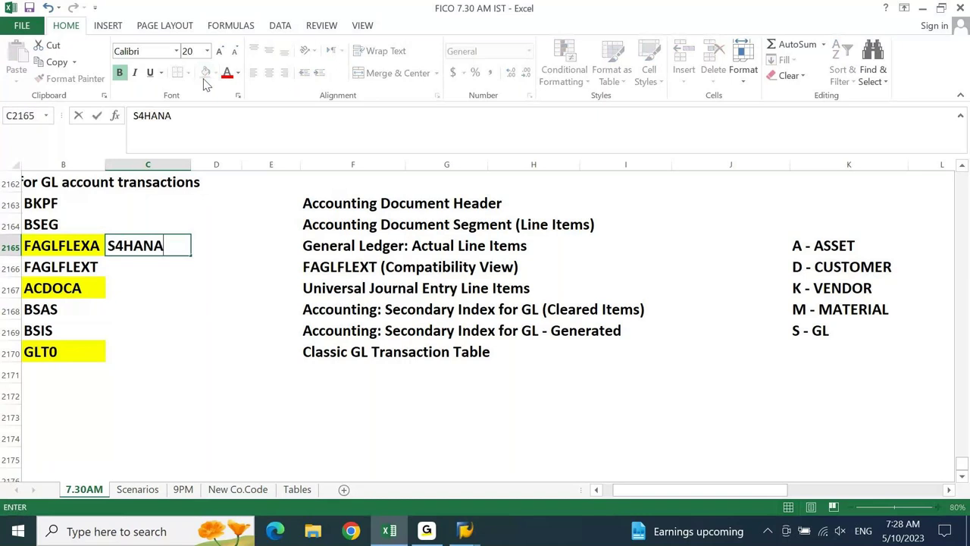
{"action": "key", "text": "Return"}
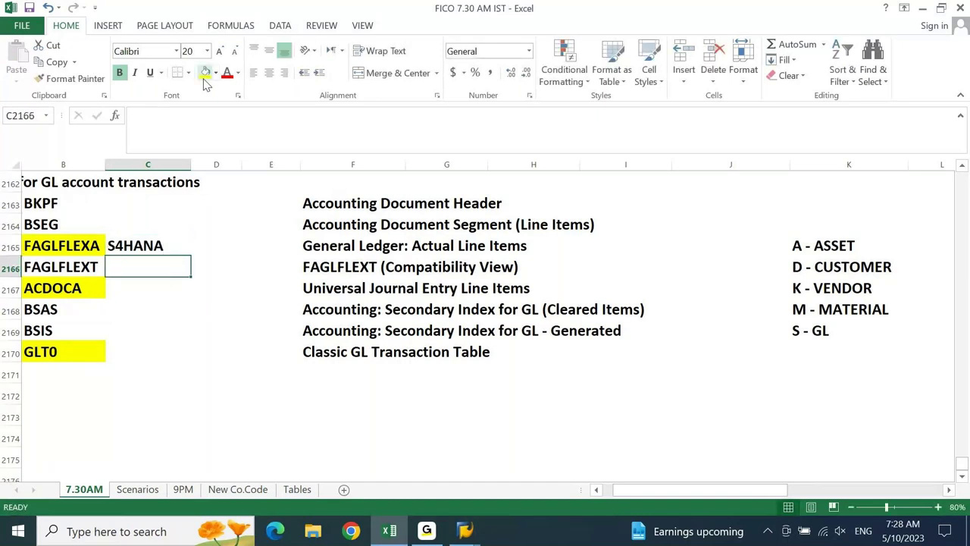
- Set the note in C2165 beside FAGLFLEXA to "ECC - New GL"
{"action": "key", "text": "Up"}
{"action": "type", "text": "New L"}
{"action": "key", "text": "BackSpace"}
{"action": "type", "text": "GL"}
{"action": "key", "text": "F2"}
{"action": "key", "text": "Home"}
{"action": "type", "text": "ECC -"}
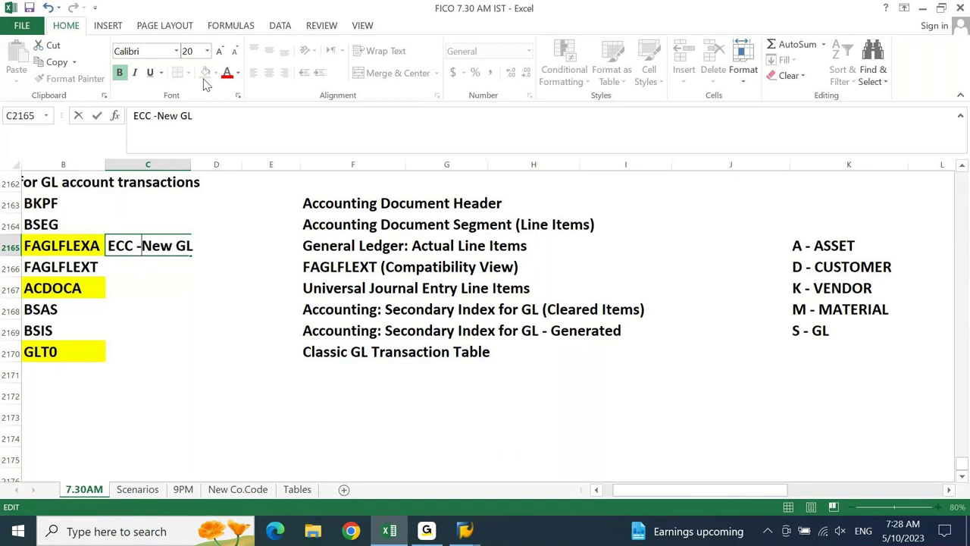
{"action": "key", "text": "Return"}
- Enter "S4HANA - New GL" in the cell beside ACDOCA
{"action": "key", "text": "Return"}
{"action": "type", "text": "S4HANA"}
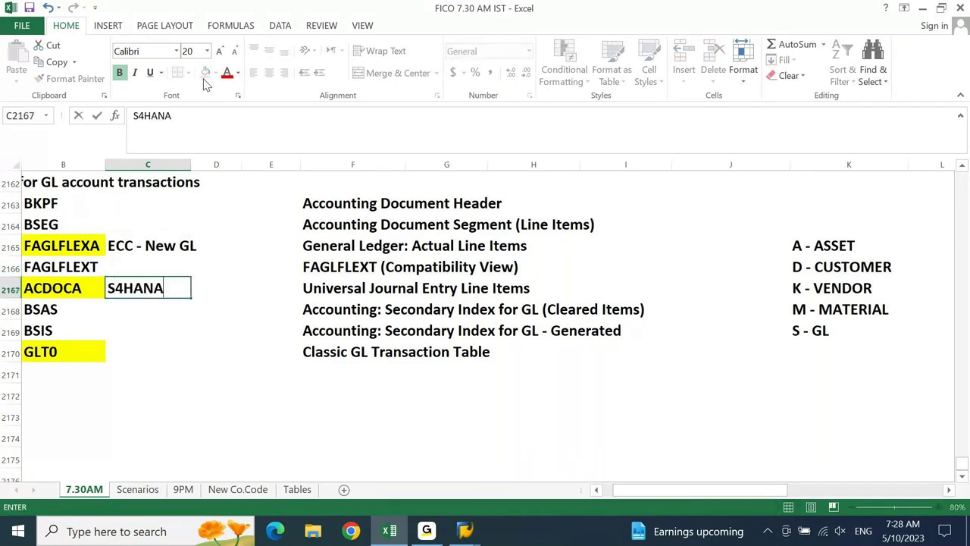
{"action": "type", "text": " - New GL"}
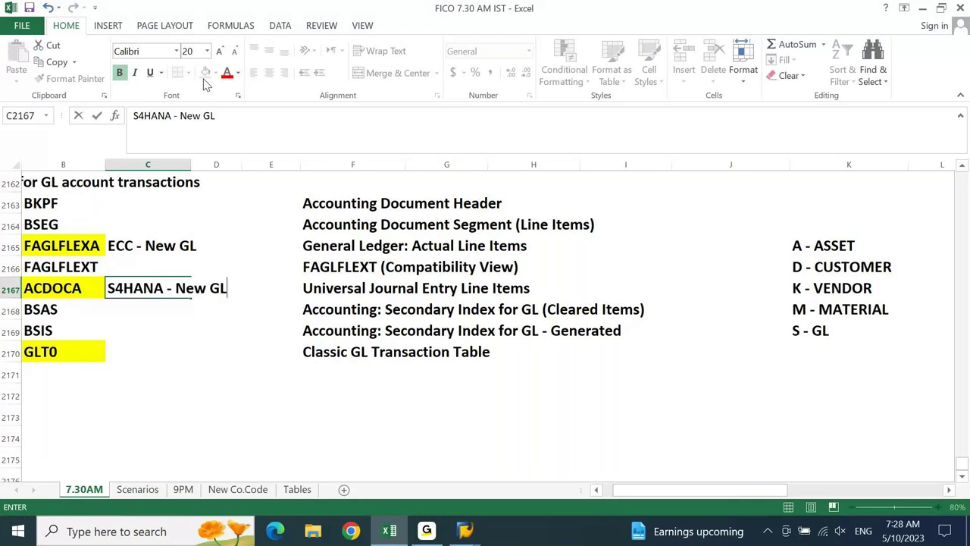
{"action": "key", "text": "Return"}
- Enter "ECC - Classic GL" in the cell beside GLT0
{"action": "key", "text": "Down"}
{"action": "key", "text": "Down"}
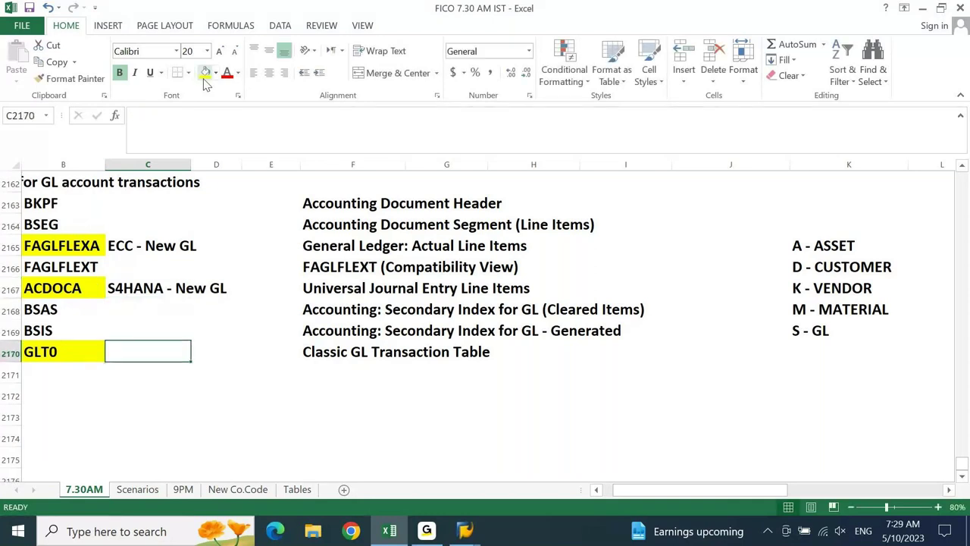
{"action": "type", "text": "ECC - Classic FL"}
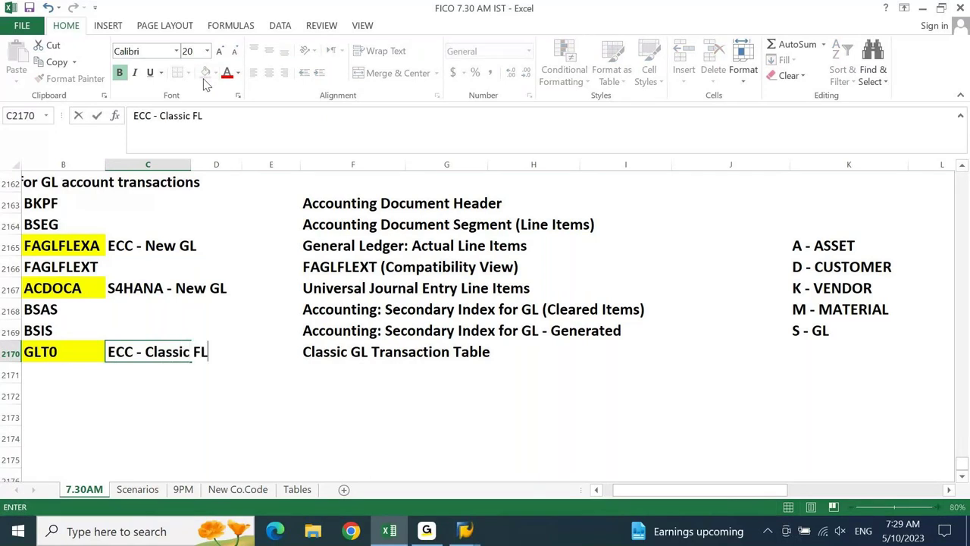
{"action": "key", "text": "BackSpace"}
{"action": "key", "text": "BackSpace"}
{"action": "type", "text": "GL"}
{"action": "key", "text": "Return"}
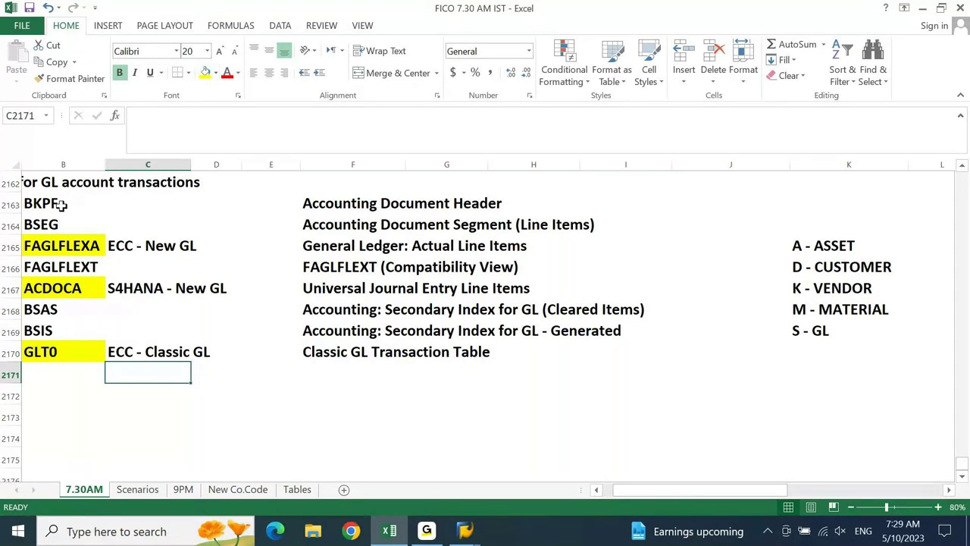
{"action": "left_click", "coordinate": [54, 285]}
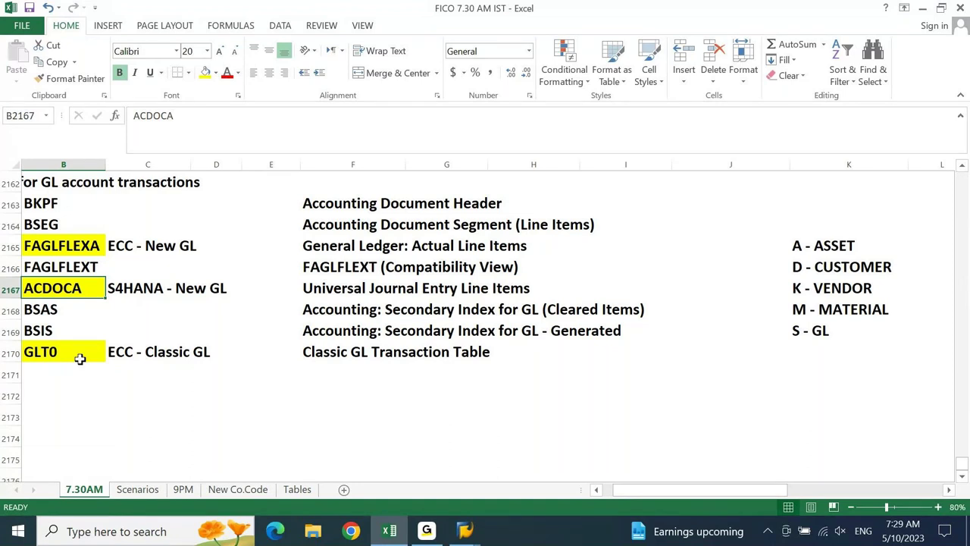
{"action": "left_click", "coordinate": [70, 248]}
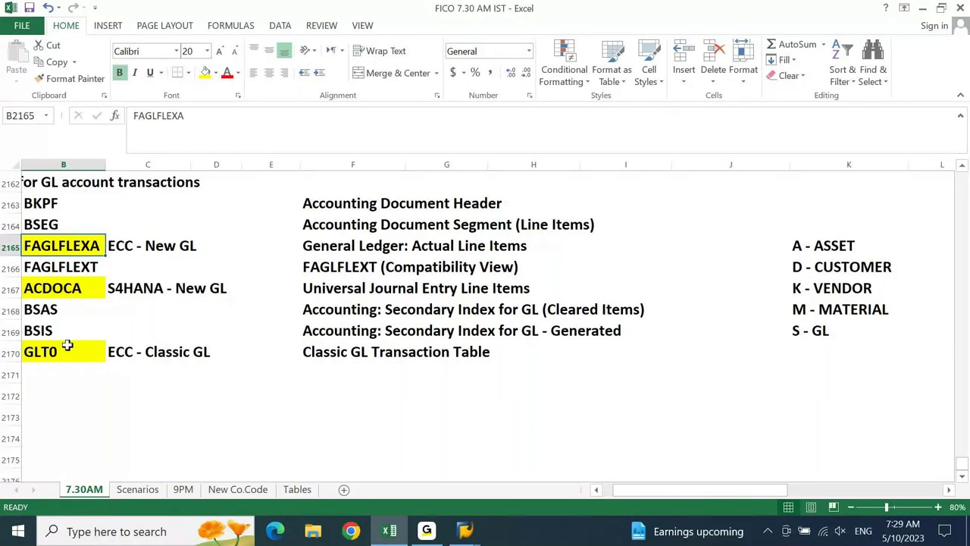
{"action": "left_click", "coordinate": [120, 248]}
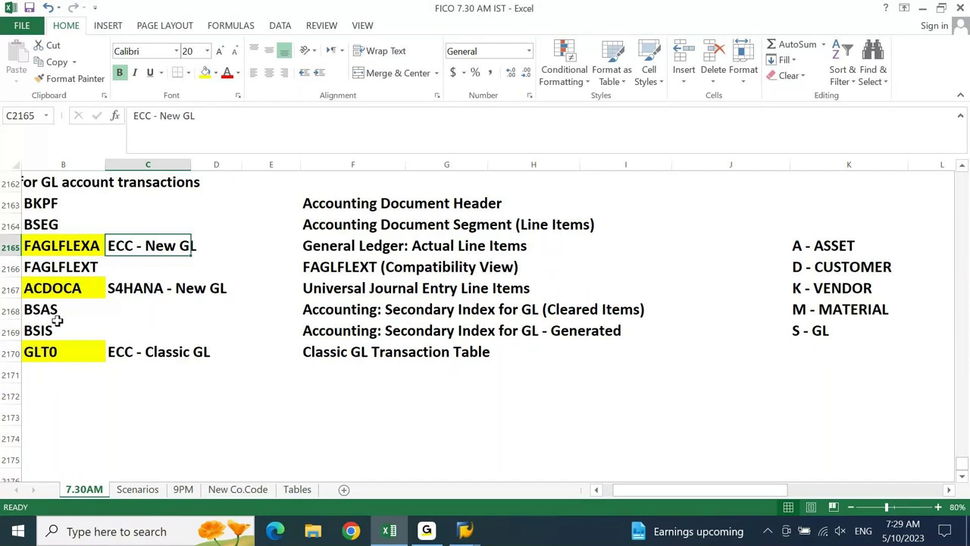
{"action": "left_click", "coordinate": [42, 203]}
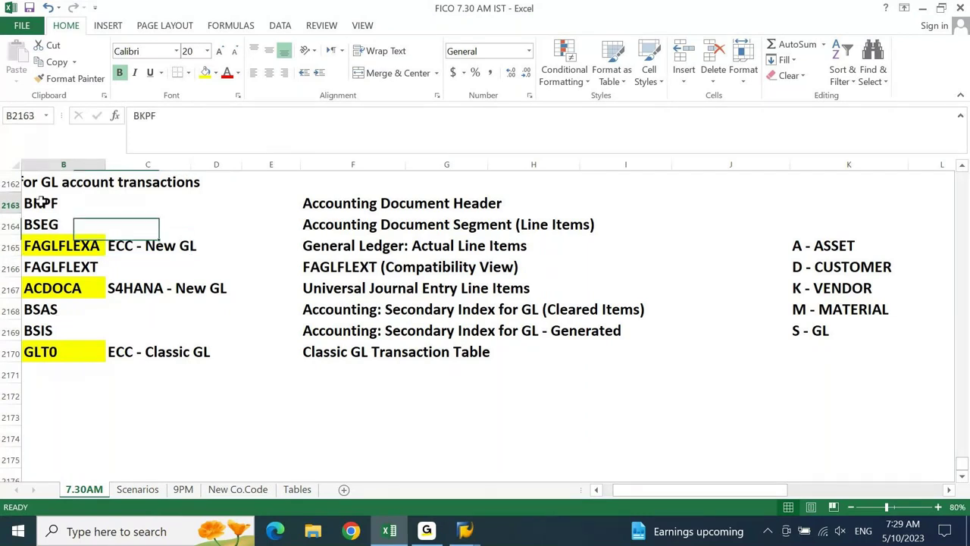
- Highlight FAGLFLEXT in yellow and fill its neighbouring cell with the "ECC - New GL" label from the row above
{"action": "left_click", "coordinate": [52, 267]}
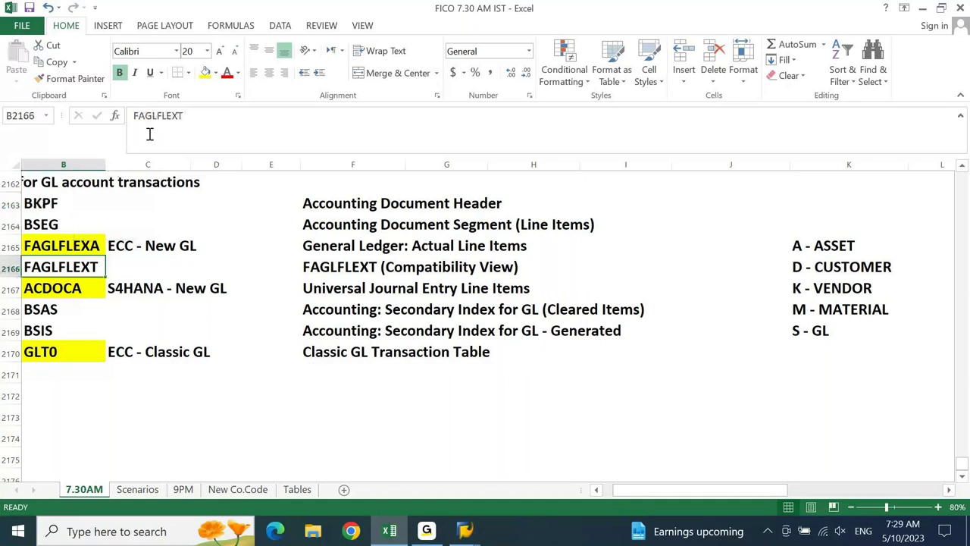
{"action": "left_click", "coordinate": [206, 74]}
{"action": "key", "text": "Right"}
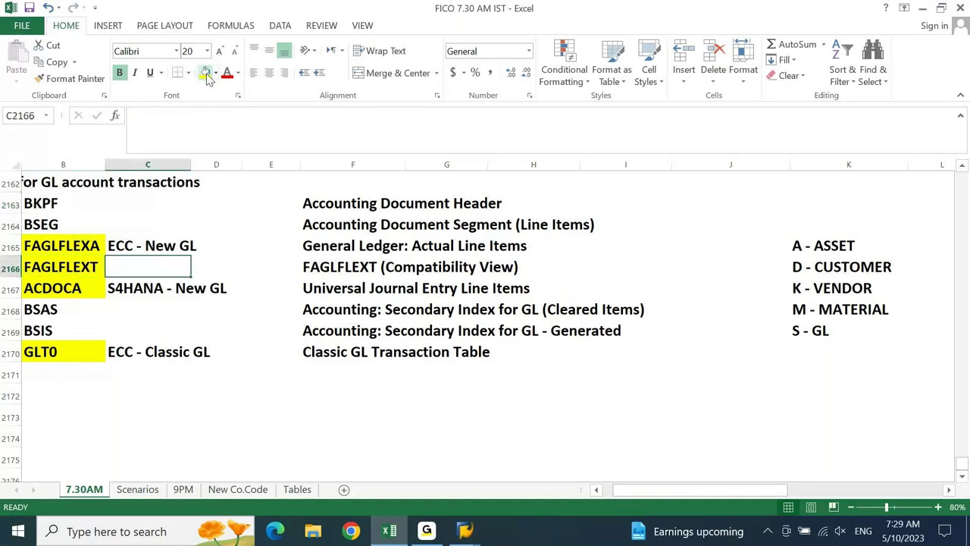
{"action": "key", "text": "ctrl+d"}
- Enter "Common" beside BKPF and copy the label to the cell beside BSEG
{"action": "key", "text": "Up"}
{"action": "key", "text": "Up"}
{"action": "key", "text": "Up"}
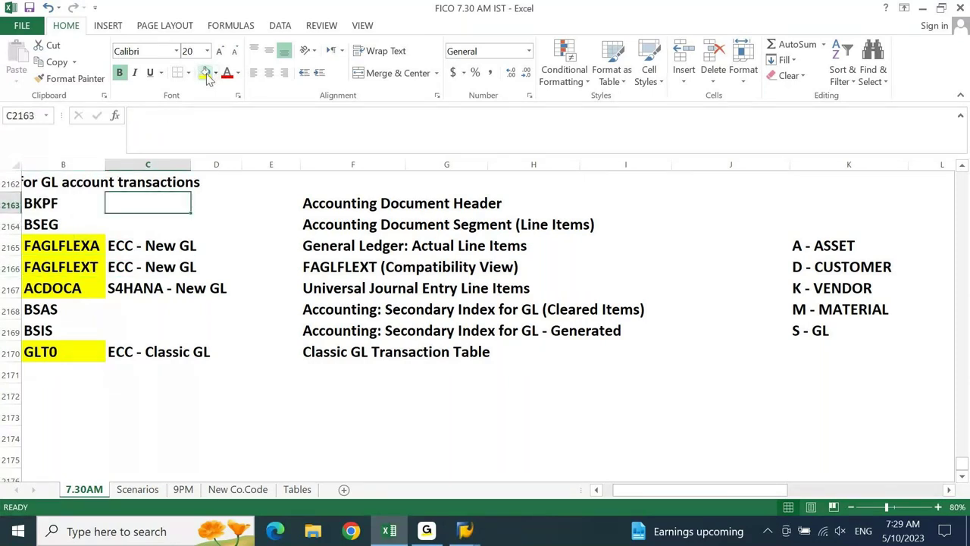
{"action": "type", "text": "common"}
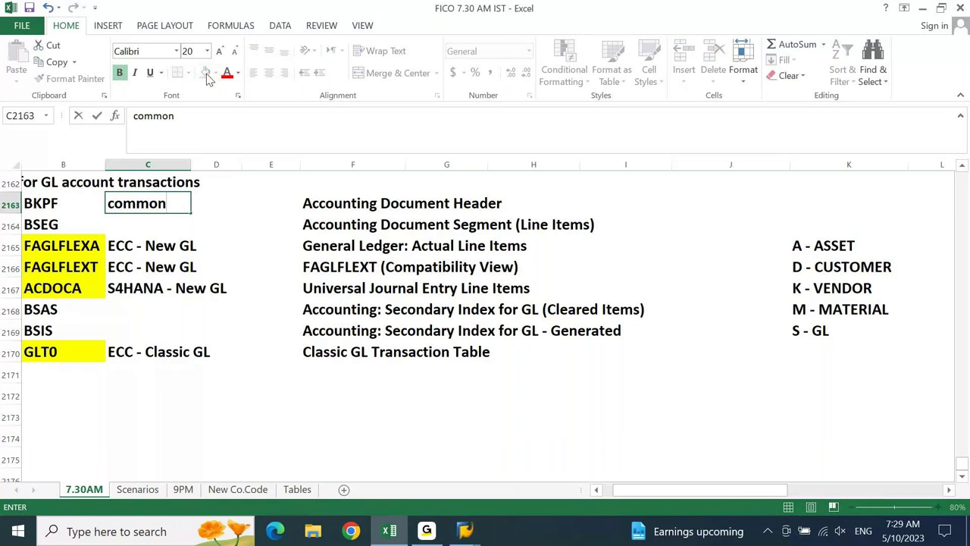
{"action": "key", "text": "Escape"}
{"action": "type", "text": "C"}
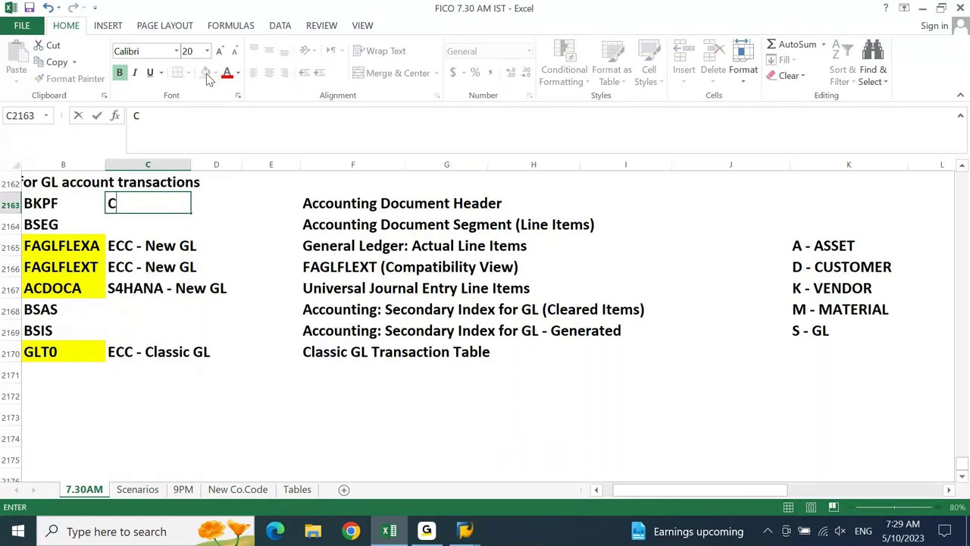
{"action": "type", "text": "ommon"}
{"action": "key", "text": "Return"}
{"action": "key", "text": "Up"}
{"action": "key", "text": "ctrl+c"}
{"action": "key", "text": "Down"}
{"action": "key", "text": "ctrl+v"}
- Paste the copied "Common" label into the cells beside BSAS and BSIS
{"action": "key", "text": "Down"}
{"action": "key", "text": "Down"}
{"action": "key", "text": "Down"}
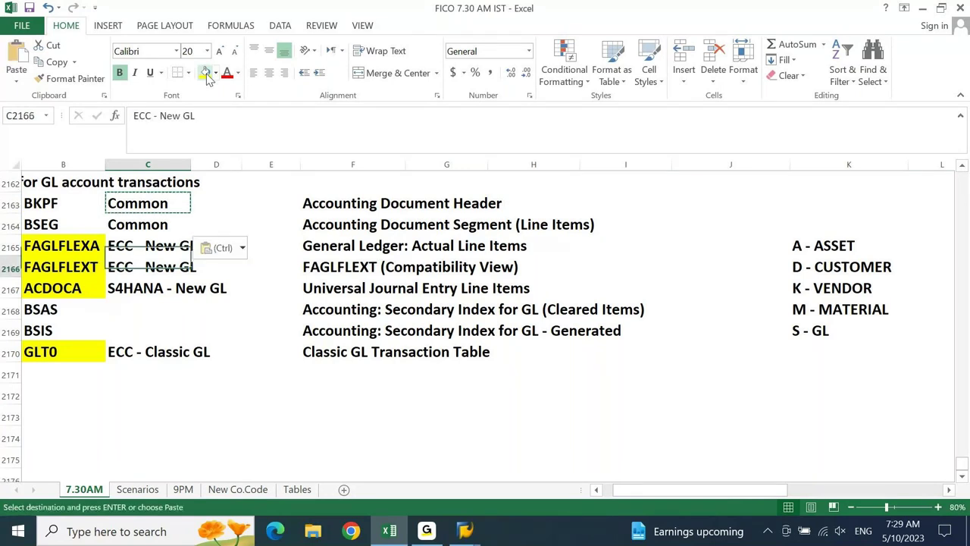
{"action": "key", "text": "Down"}
{"action": "key", "text": "shift+Down"}
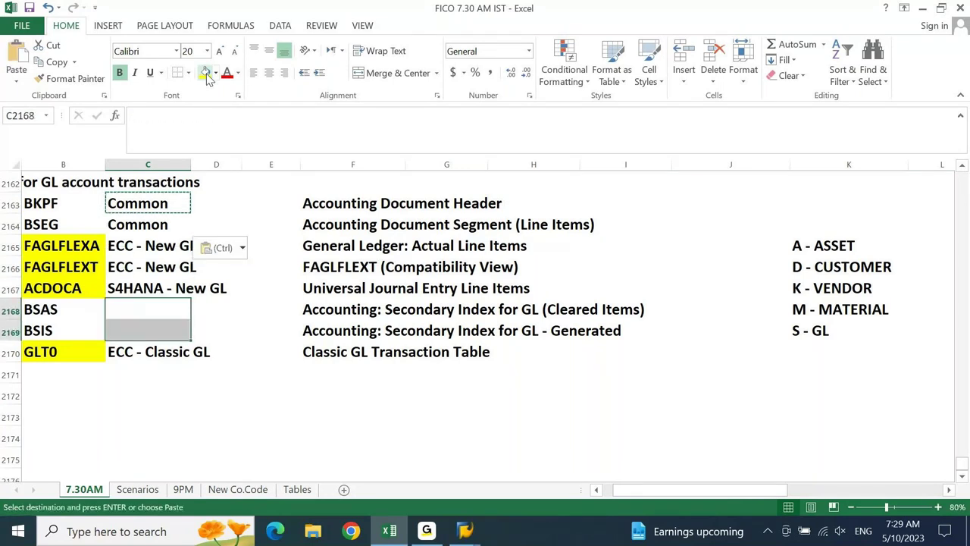
{"action": "key", "text": "ctrl+v"}
{"action": "key", "text": "Escape"}
- Enter SE16N in E2162 on the heading row of the GL account transactions section and highlight it in yellow
{"action": "key", "text": "Up"}
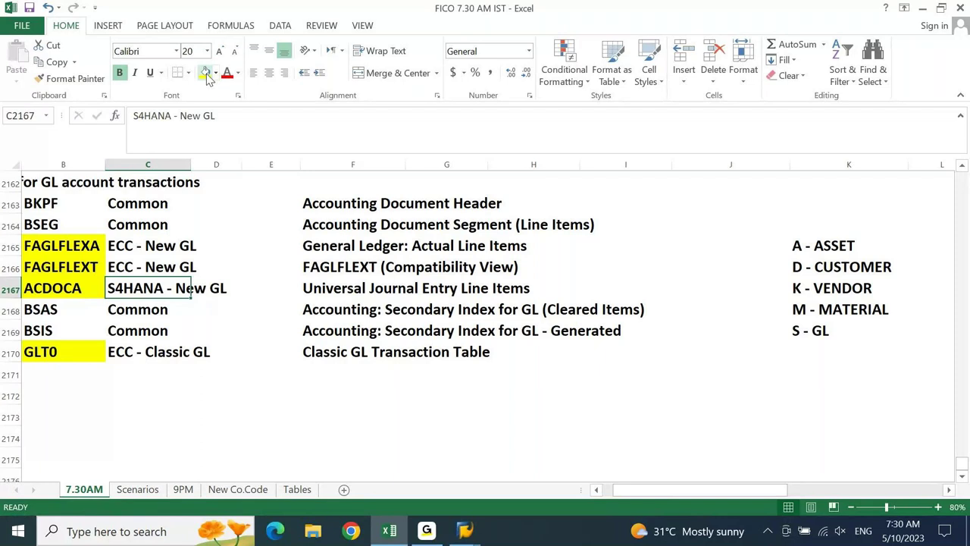
{"action": "key", "text": "Left"}
{"action": "key", "text": "Left"}
{"action": "key", "text": "Up"}
{"action": "key", "text": "Up"}
{"action": "key", "text": "Up"}
{"action": "key", "text": "Up"}
{"action": "key", "text": "Up"}
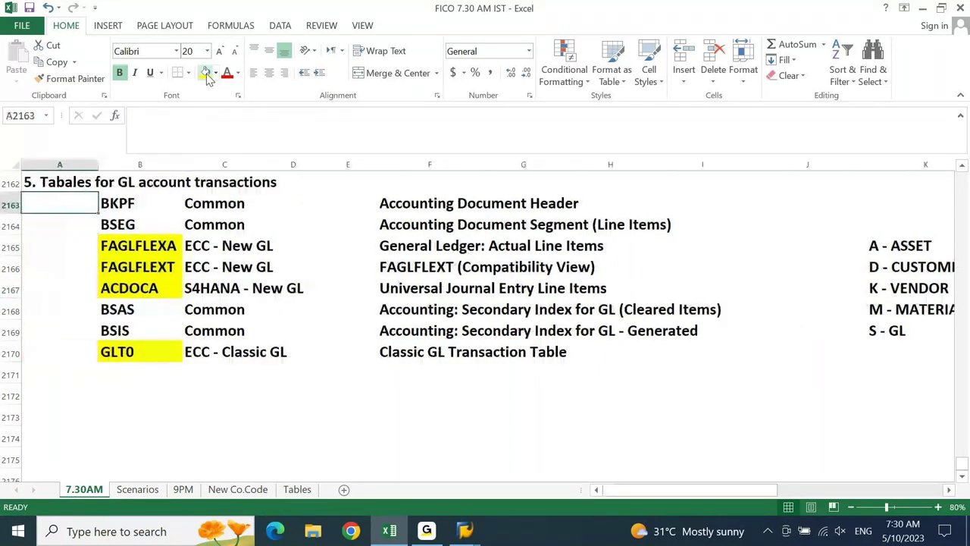
{"action": "key", "text": "Right"}
{"action": "key", "text": "Right"}
{"action": "key", "text": "Right"}
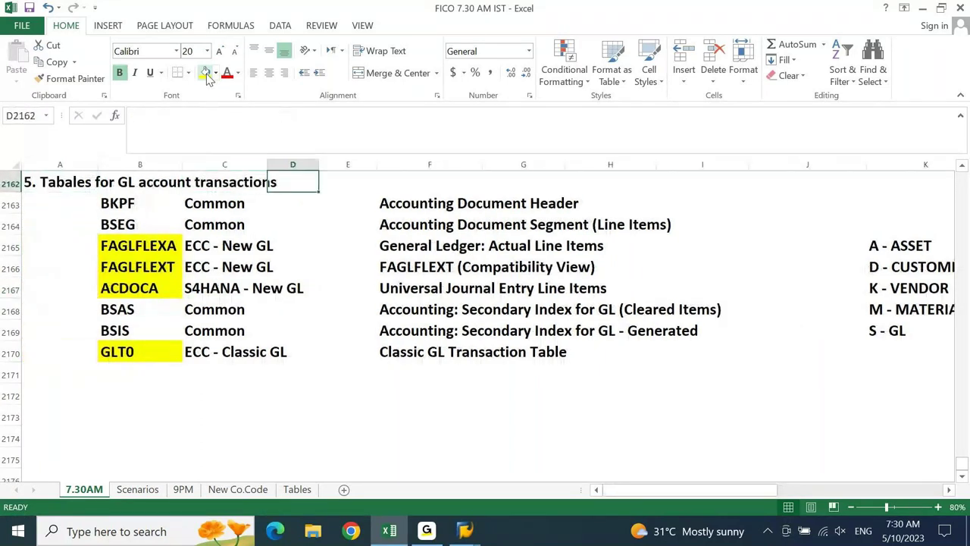
{"action": "key", "text": "Right"}
{"action": "type", "text": "SE16"}
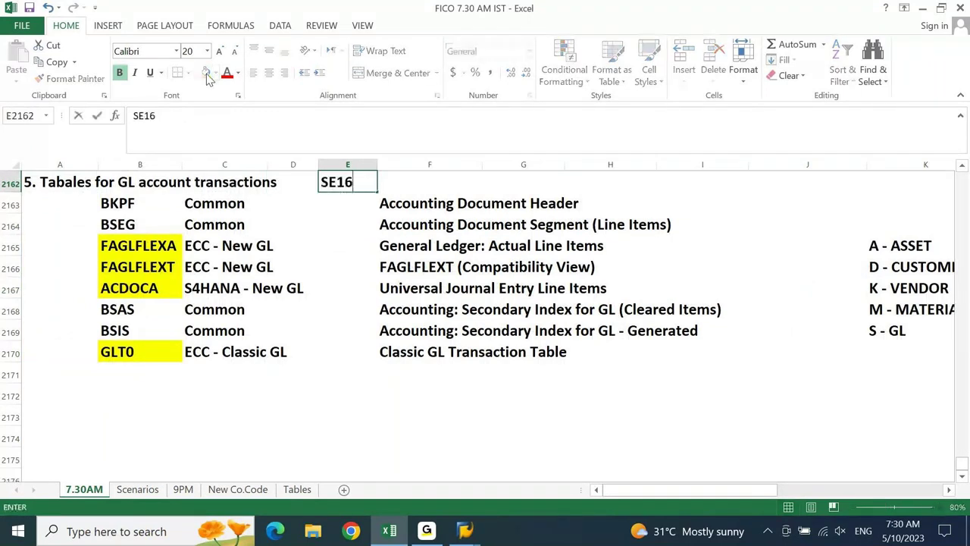
{"action": "type", "text": "N"}
{"action": "key", "text": "ctrl+Return"}
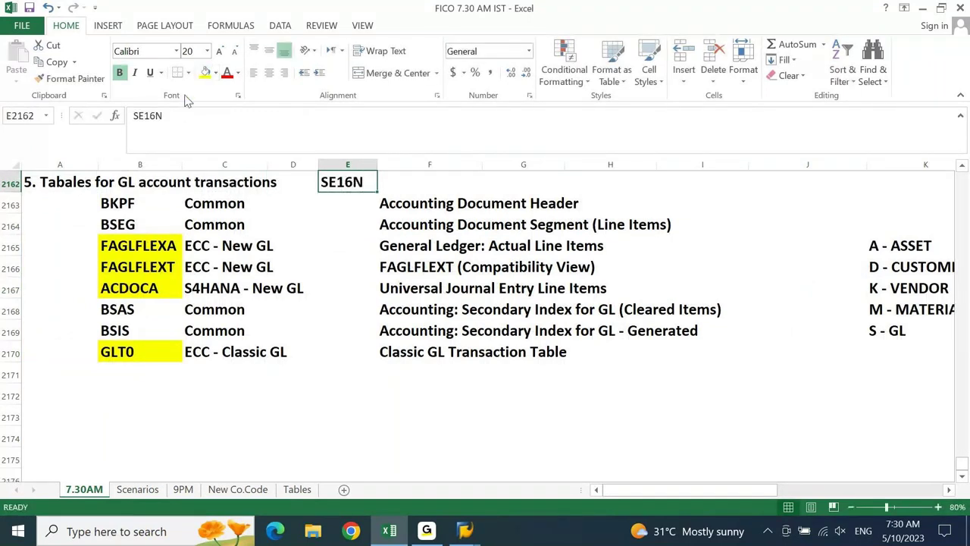
{"action": "left_click", "coordinate": [204, 76]}
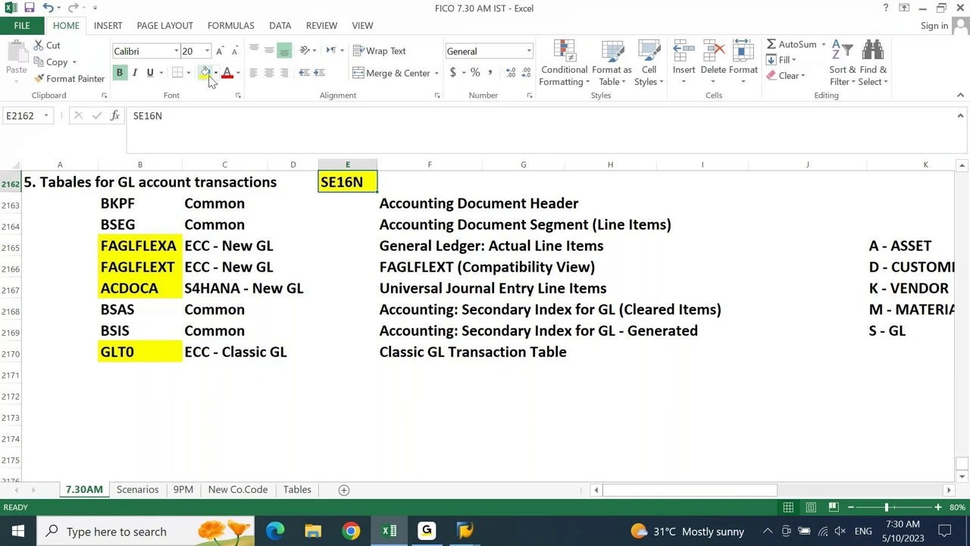
- Switch to SAP and leave the General Table Display for the SAP Easy Access screen with /n
{"action": "left_click", "coordinate": [119, 206]}
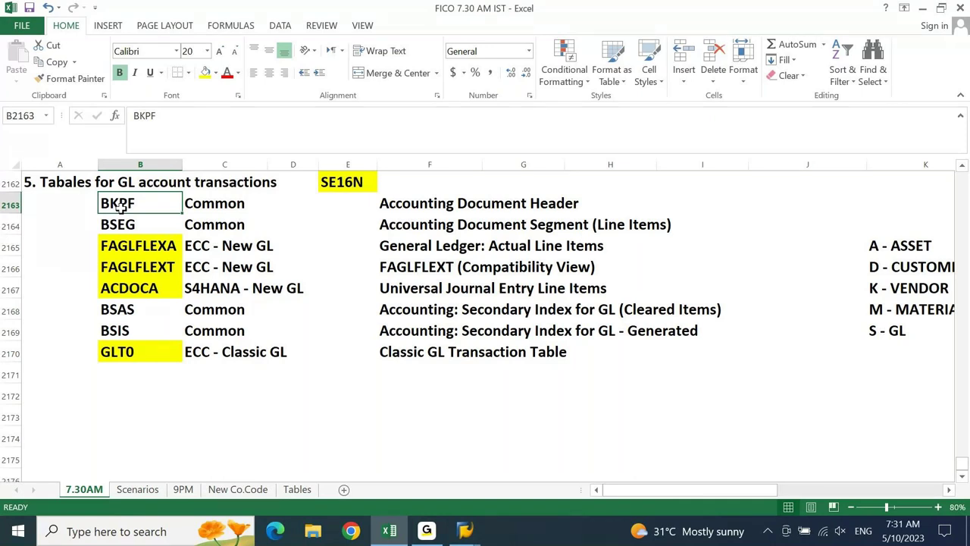
{"action": "left_click", "coordinate": [428, 532]}
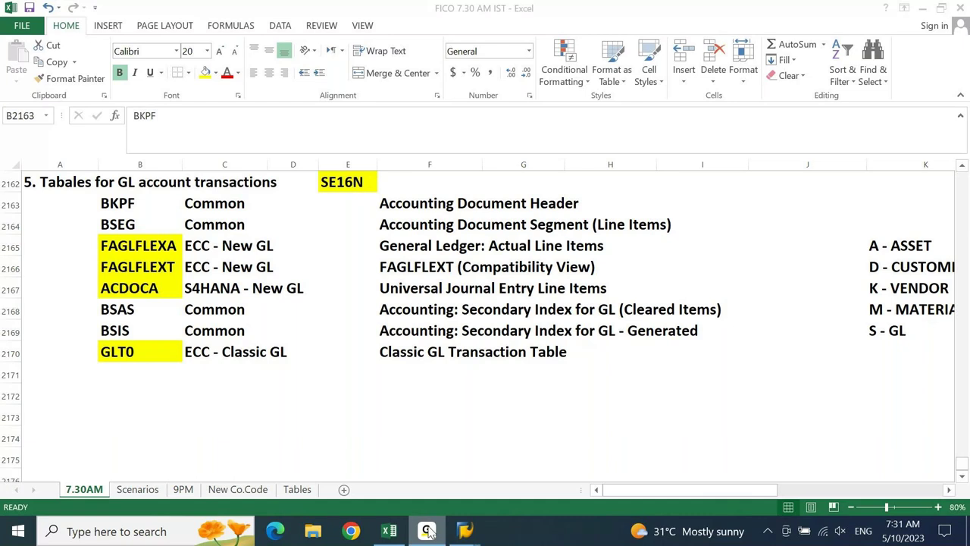
{"action": "left_click", "coordinate": [428, 532]}
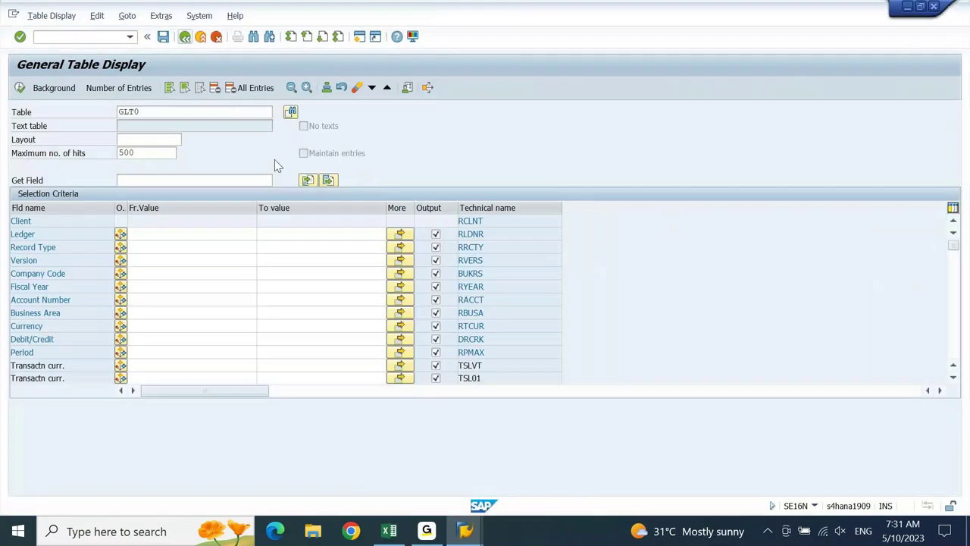
{"action": "type", "text": "/n"}
{"action": "key", "text": "Return"}
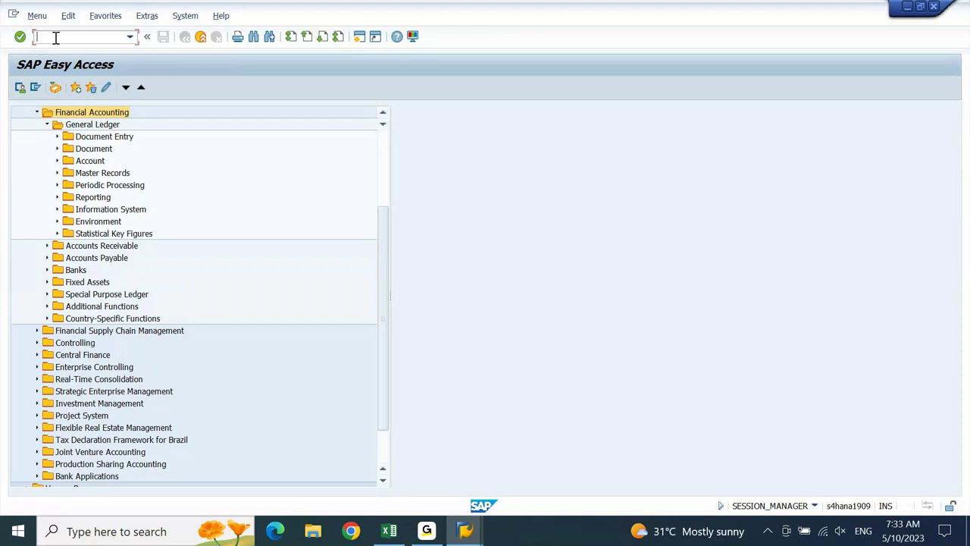
- Return to Excel and review the notes above the table list, from Ledger Comparisions back to the Layout section
{"action": "left_click", "coordinate": [388, 531]}
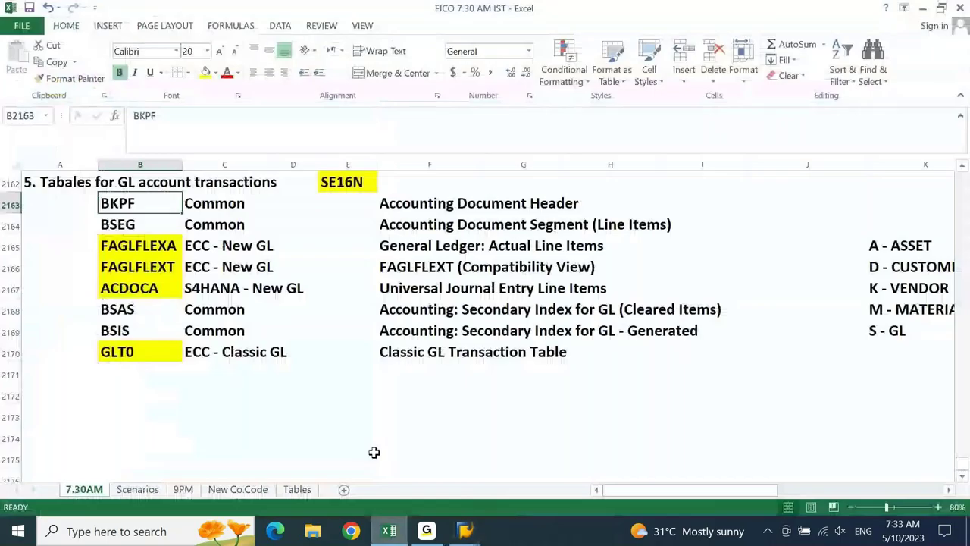
{"action": "left_click", "coordinate": [379, 267]}
{"action": "left_click", "coordinate": [379, 253]}
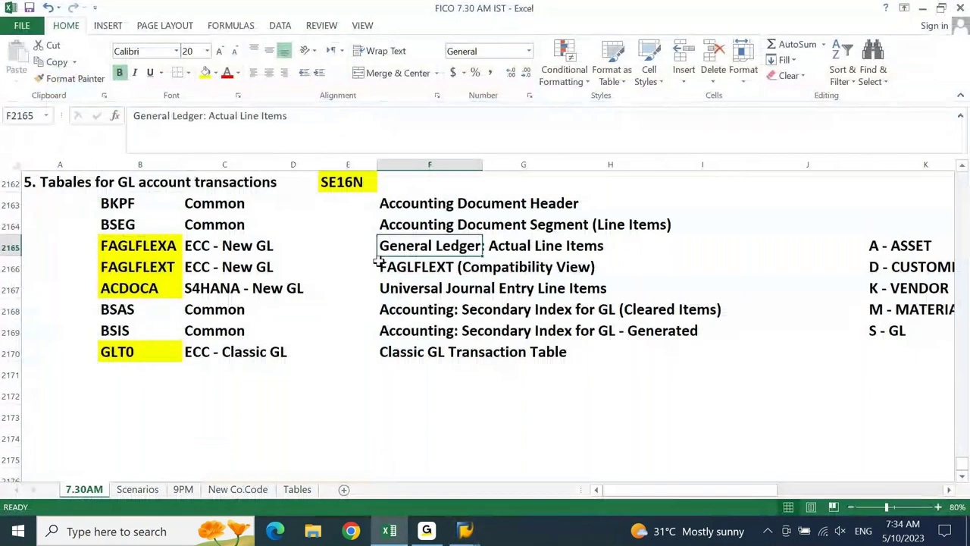
{"action": "key", "text": "Up"}
{"action": "key", "text": "Up"}
{"action": "key", "text": "Up"}
{"action": "key", "text": "Up"}
{"action": "key", "text": "Up"}
{"action": "key", "text": "Up"}
{"action": "key", "text": "Up"}
{"action": "key", "text": "Up"}
{"action": "key", "text": "Up"}
{"action": "key", "text": "Up"}
{"action": "key", "text": "Up"}
{"action": "key", "text": "Up"}
{"action": "key", "text": "Up"}
{"action": "key", "text": "Up"}
{"action": "key", "text": "Up"}
{"action": "key", "text": "Up"}
{"action": "key", "text": "Up"}
{"action": "key", "text": "Up"}
{"action": "key", "text": "Up"}
{"action": "key", "text": "Up"}
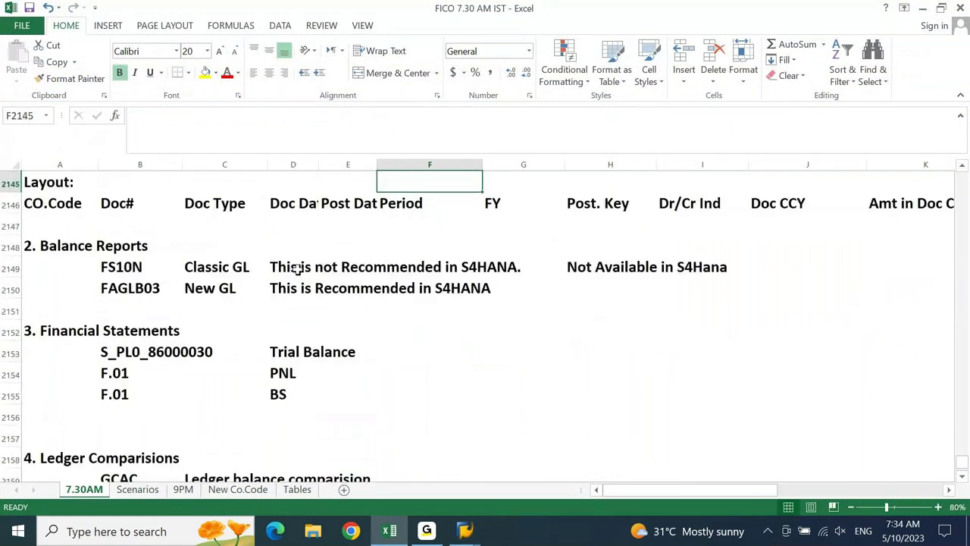
- Examine the Balance Reports and Line Item Reports notes, comparing transactions FBL3N and FAGLL03 for Classic GL and New GL
{"action": "left_click", "coordinate": [300, 269]}
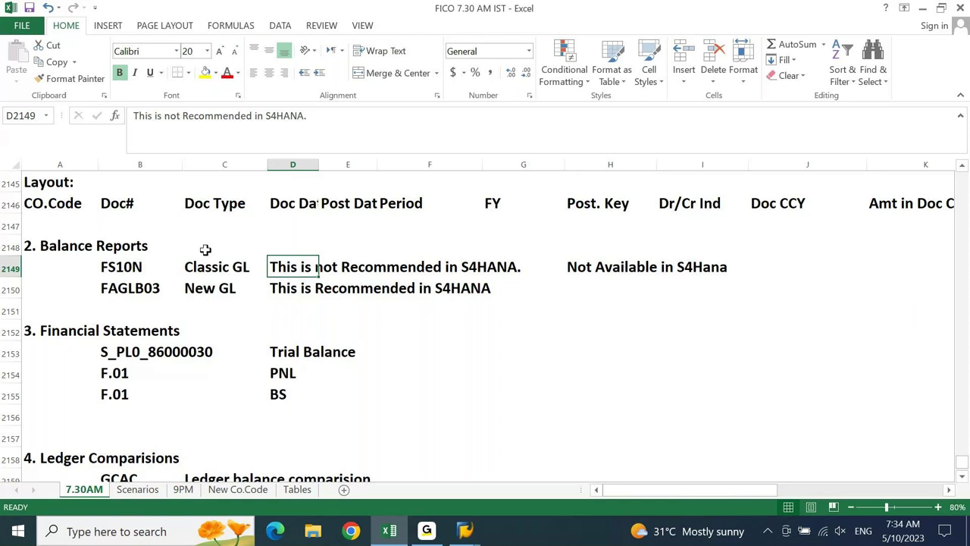
{"action": "key", "text": "Up"}
{"action": "scroll", "coordinate": [205, 249], "scroll_direction": "up", "scroll_amount": 2}
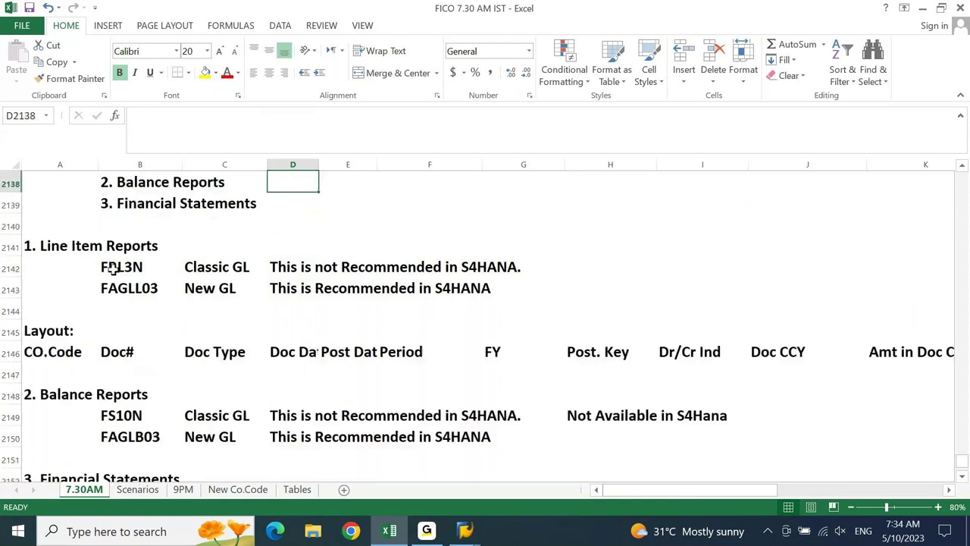
{"action": "left_click_drag", "start_coordinate": [139, 264], "coordinate": [115, 282]}
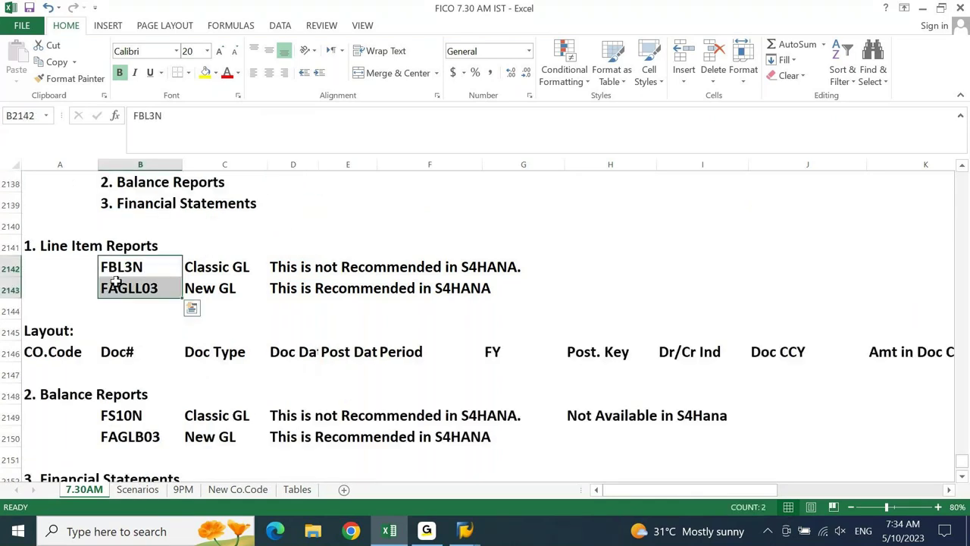
{"action": "left_click", "coordinate": [120, 266]}
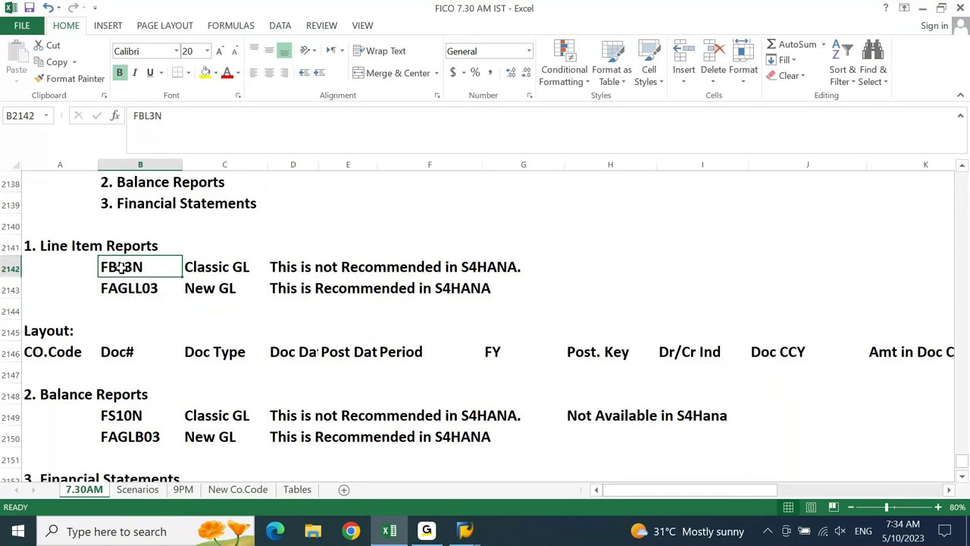
{"action": "left_click", "coordinate": [127, 286]}
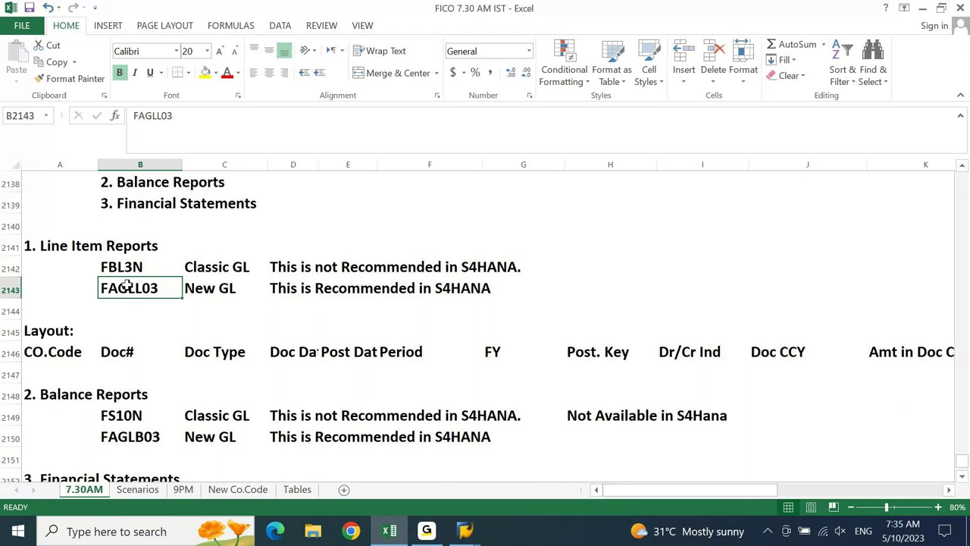
{"action": "left_click", "coordinate": [429, 534]}
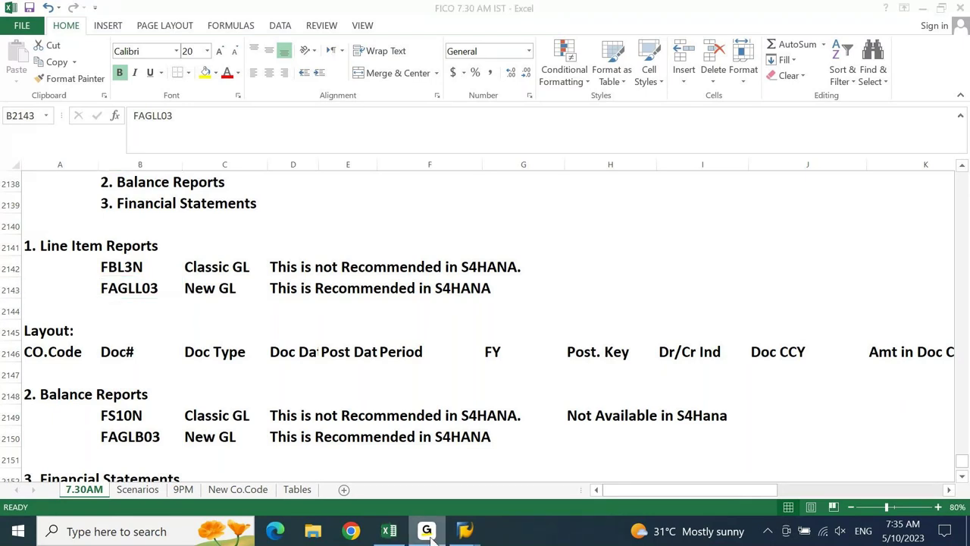